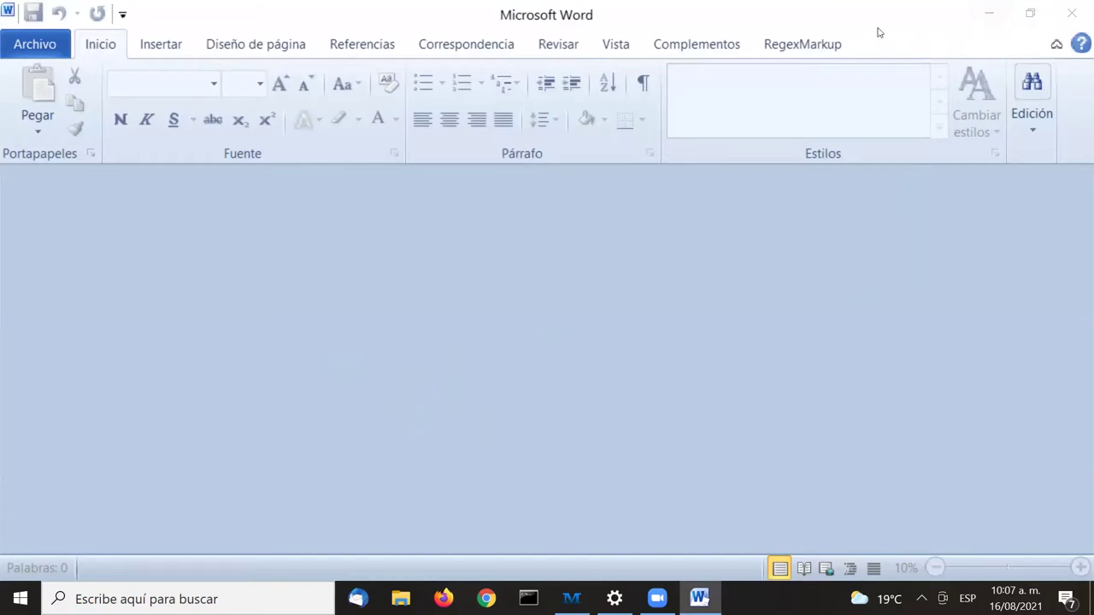
# Start opening an existing document and browse to the SciELO\serial folder on drive C
pyautogui.click(38, 44)
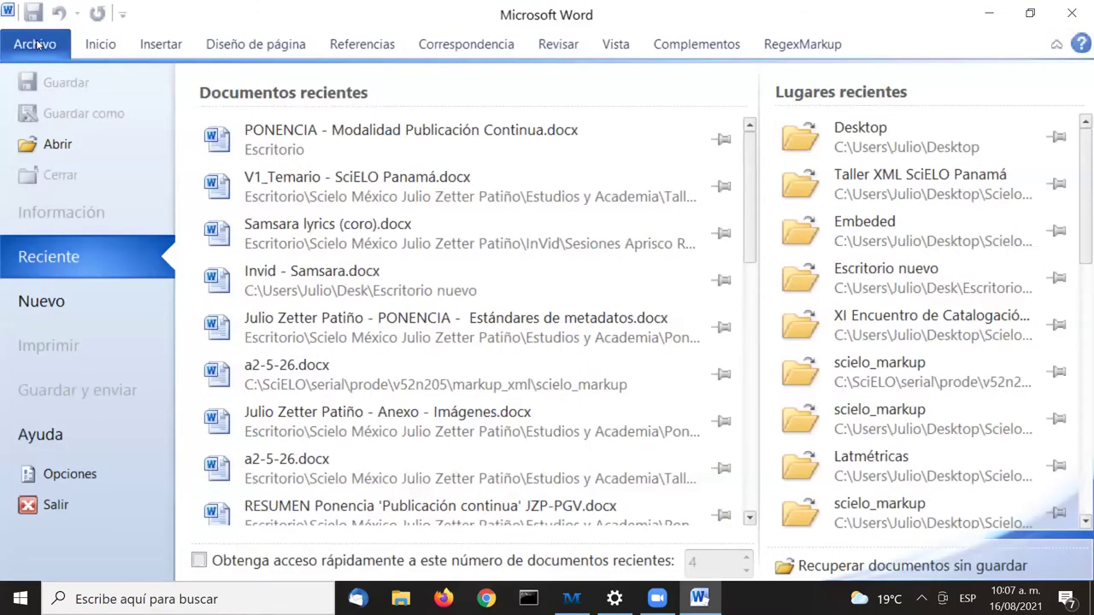
pyautogui.click(48, 147)
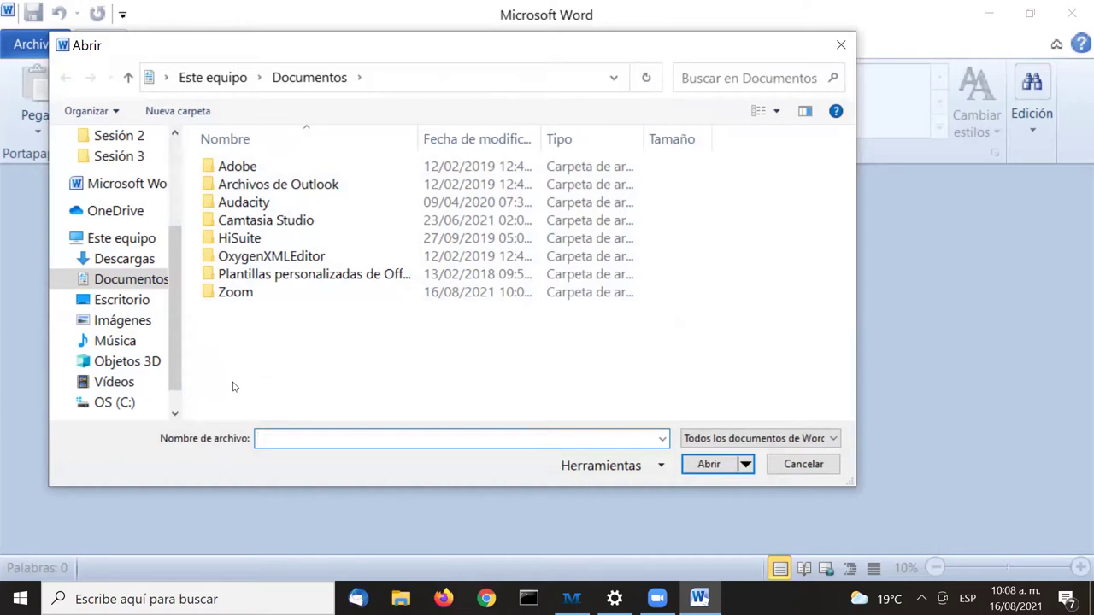
pyautogui.click(114, 401)
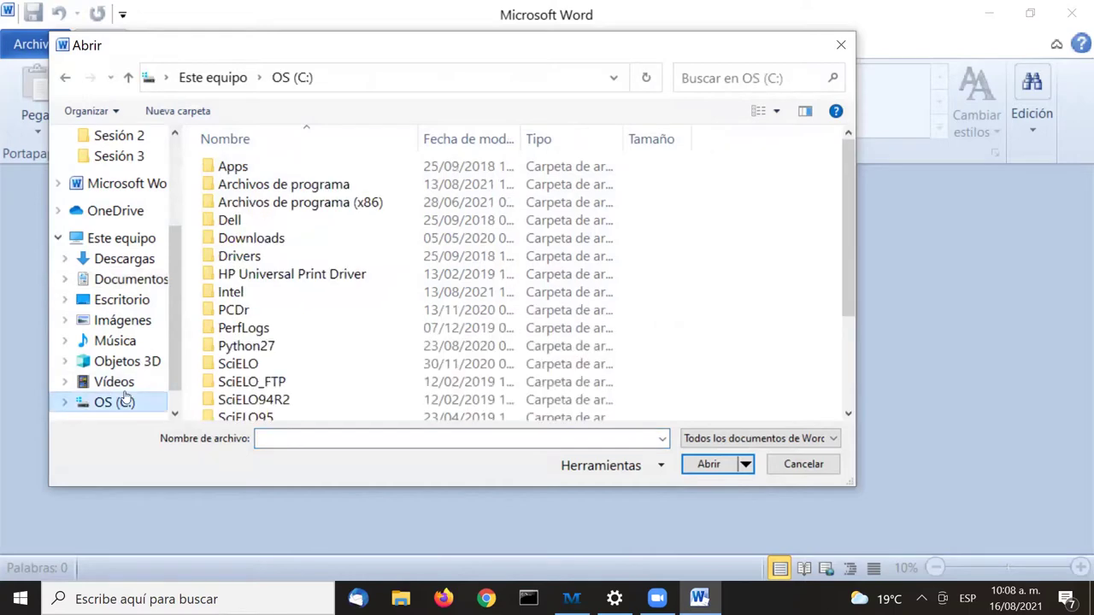
pyautogui.doubleClick(276, 365)
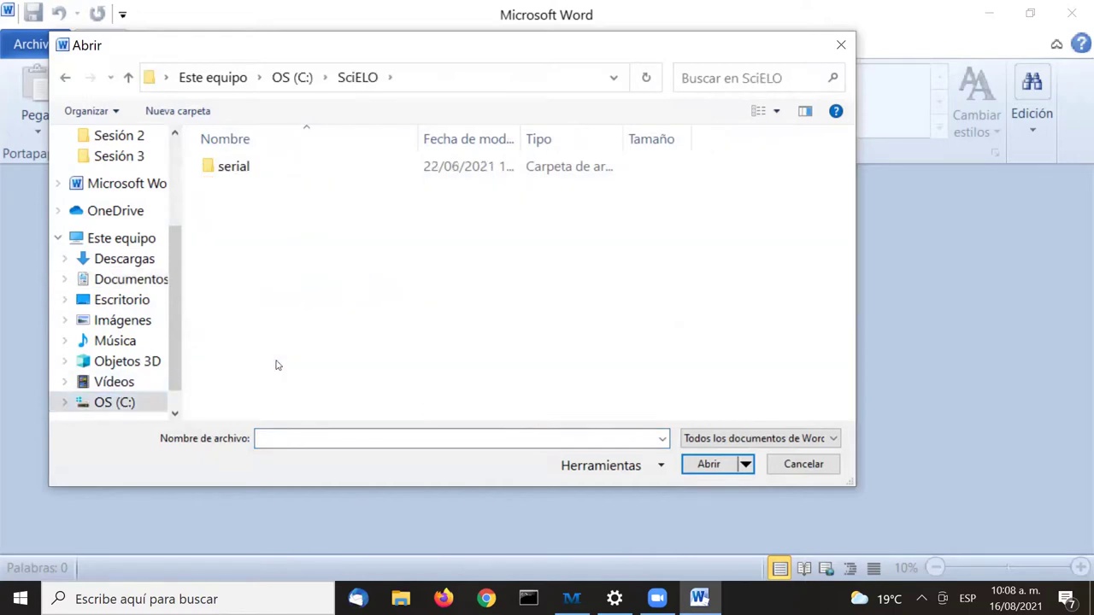
pyautogui.doubleClick(268, 162)
# Go to the issue folder v52n205 inside the prode journal folder
pyautogui.scroll(-20, 354, 231)
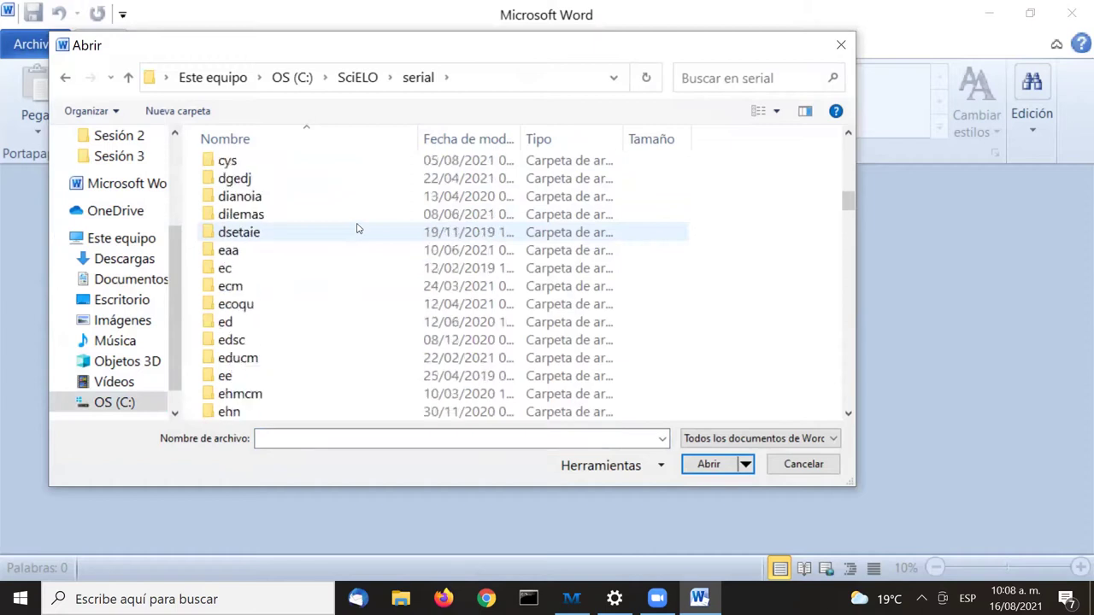
pyautogui.scroll(-7, 365, 222)
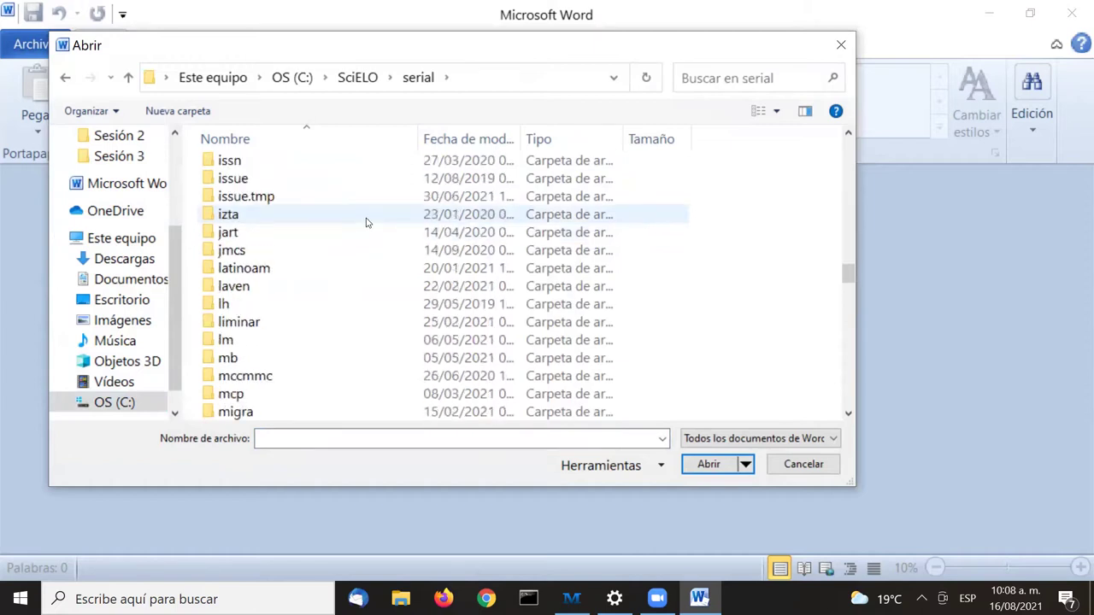
pyautogui.scroll(-2, 361, 232)
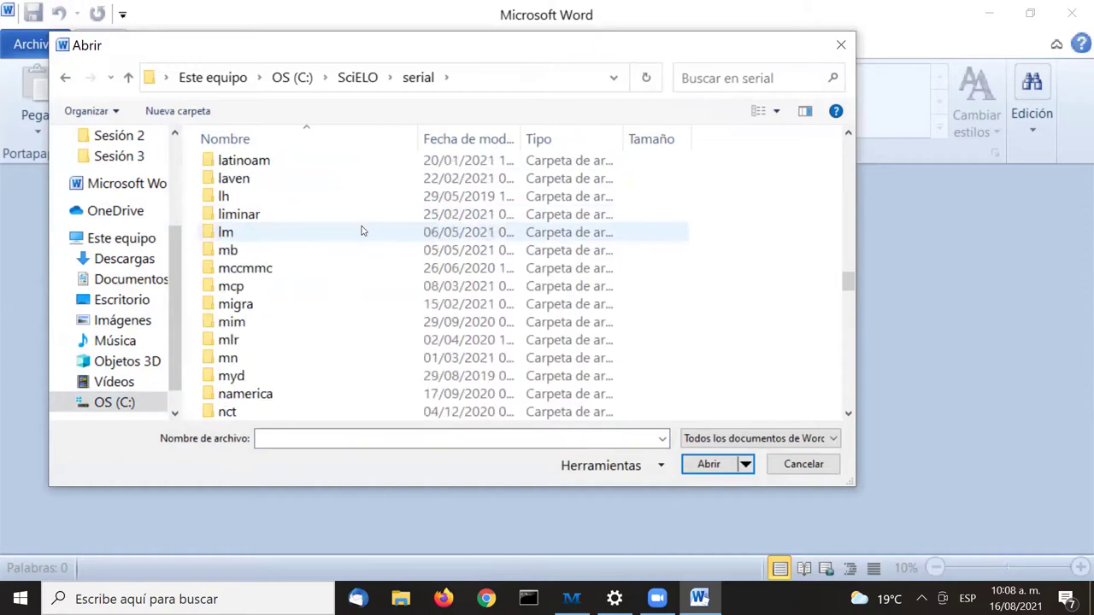
pyautogui.scroll(-5, 362, 231)
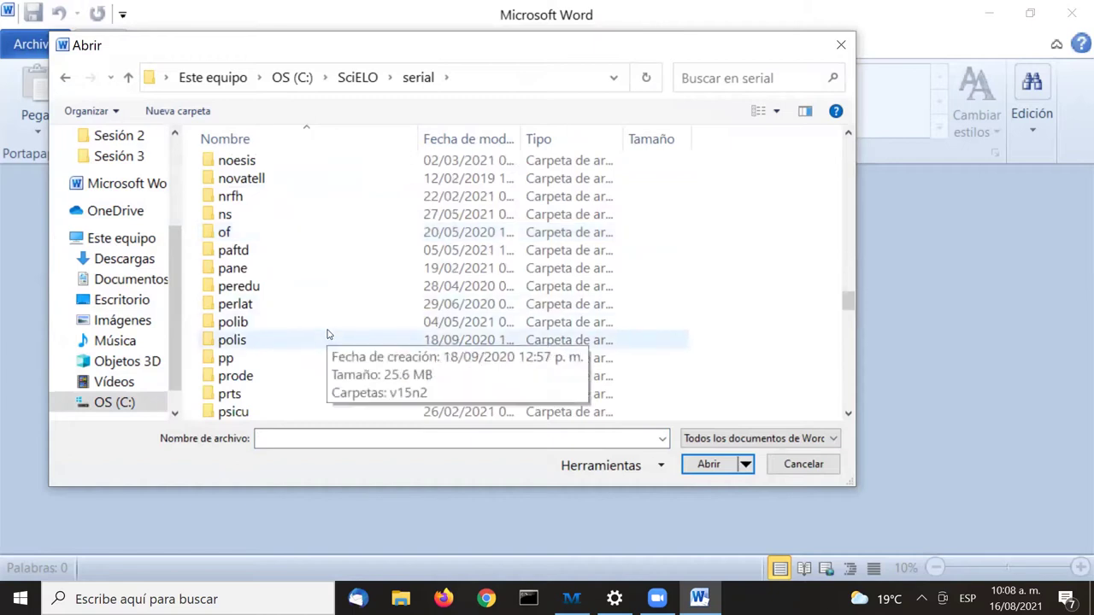
pyautogui.doubleClick(311, 376)
pyautogui.doubleClick(268, 184)
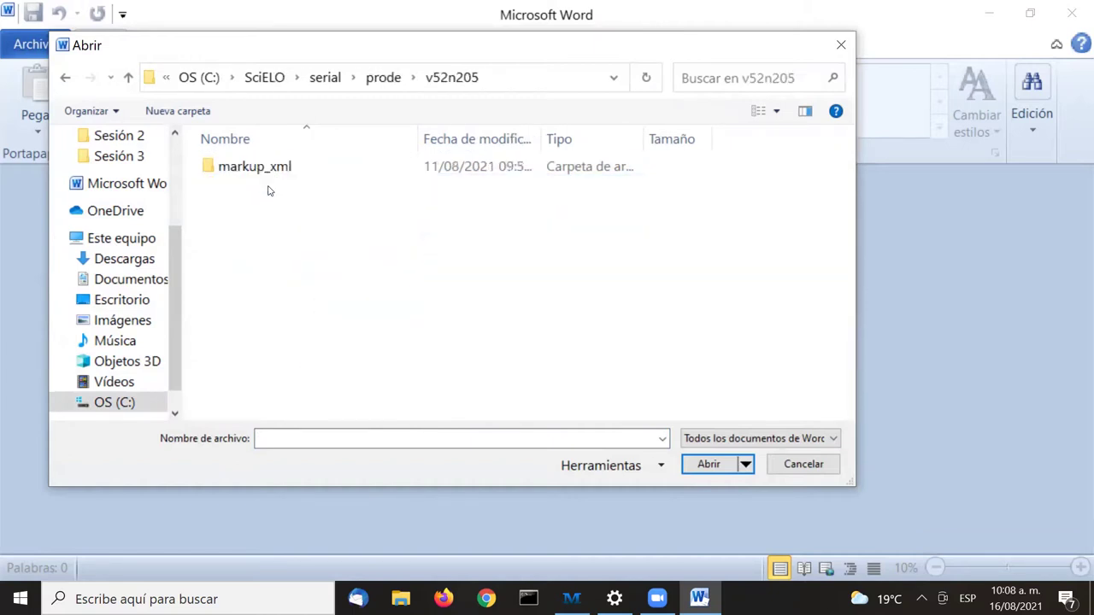
# Open a4-54-65.docx from the markup_xml\scielo_markup folder and enable editing of the document
pyautogui.doubleClick(275, 171)
pyautogui.click(286, 167)
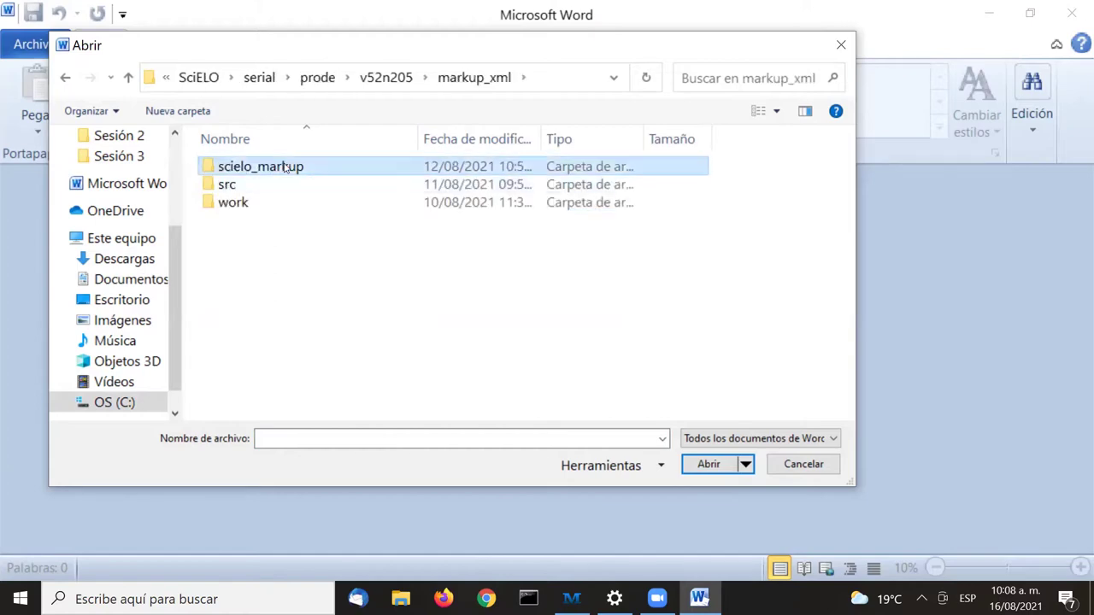
pyautogui.doubleClick(287, 167)
pyautogui.doubleClick(315, 219)
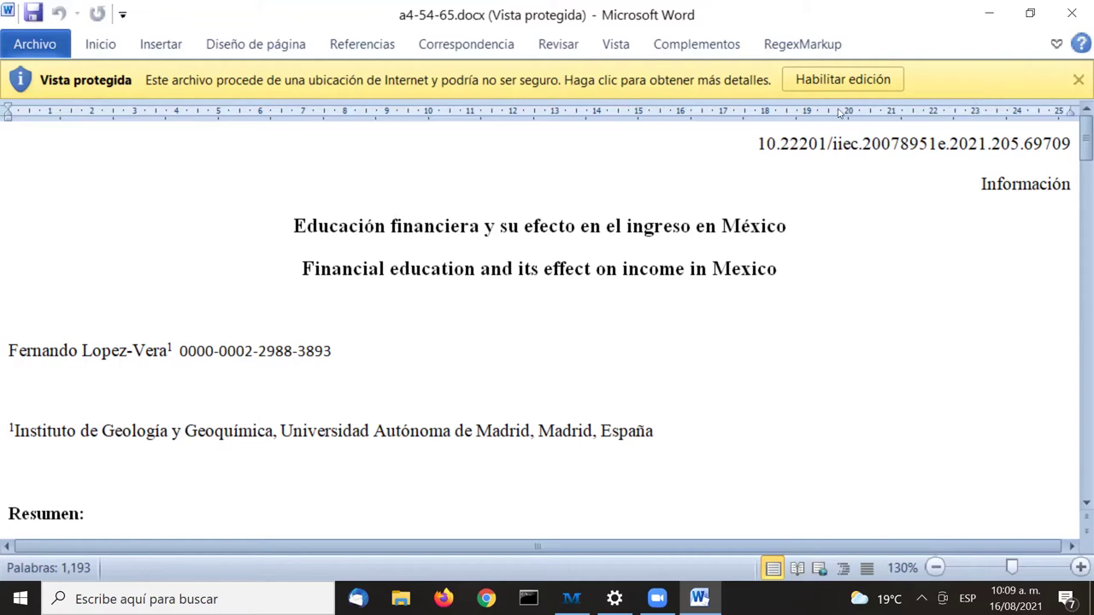
pyautogui.click(834, 76)
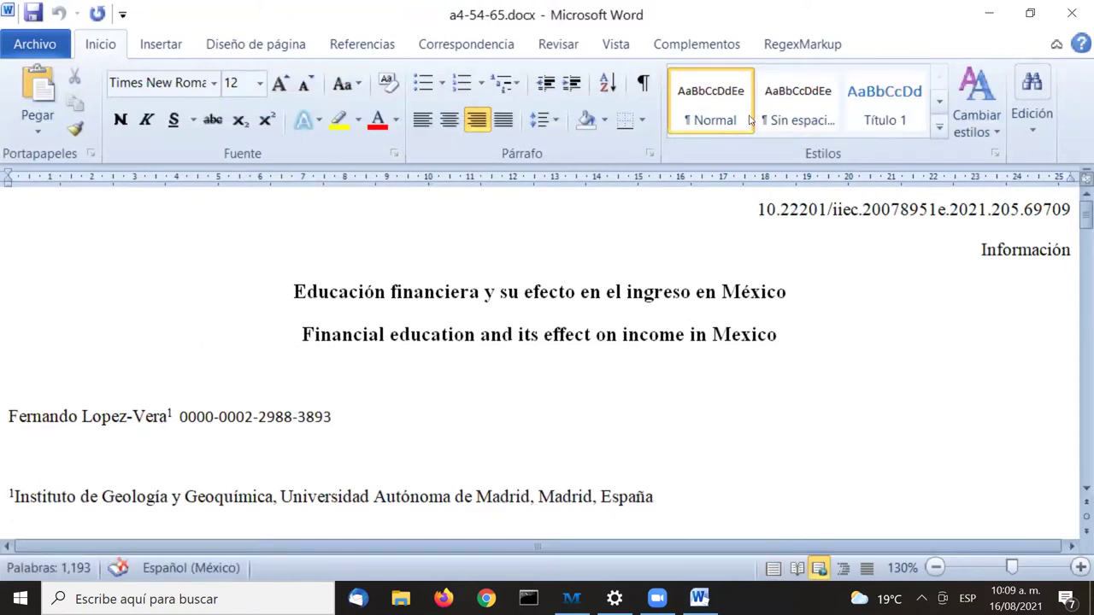
# Start the Marcación DTD-SciELO markup add-in on the document
pyautogui.click(697, 48)
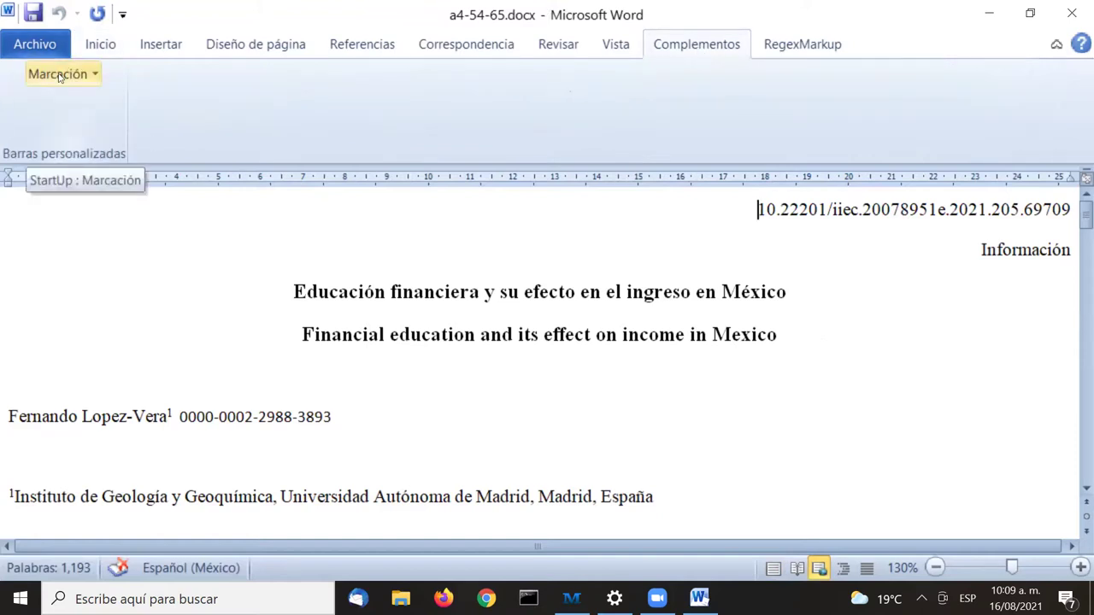
pyautogui.click(401, 599)
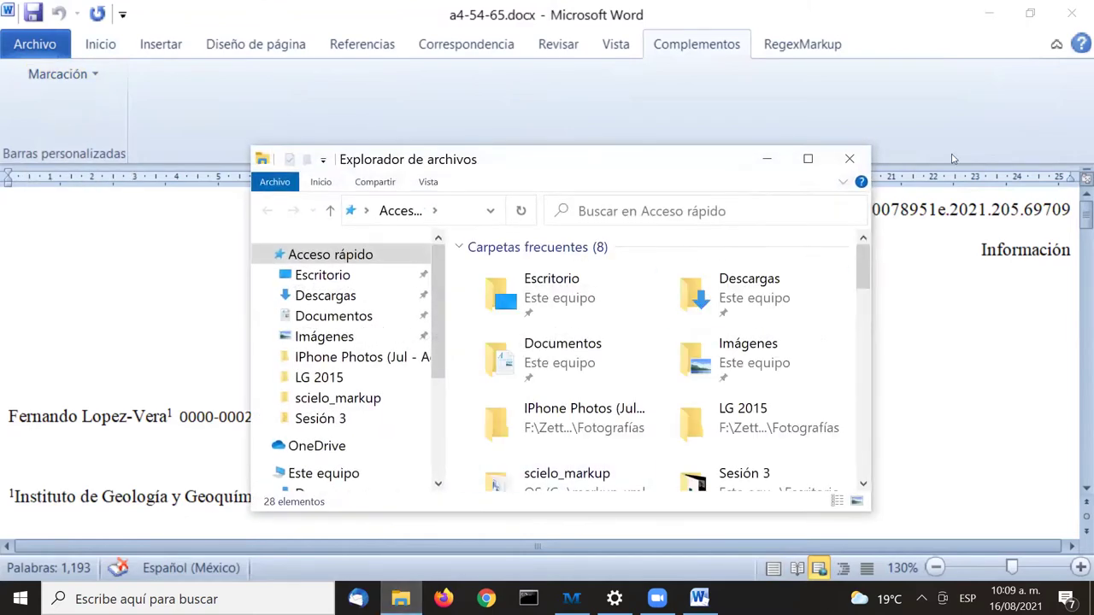
pyautogui.click(840, 163)
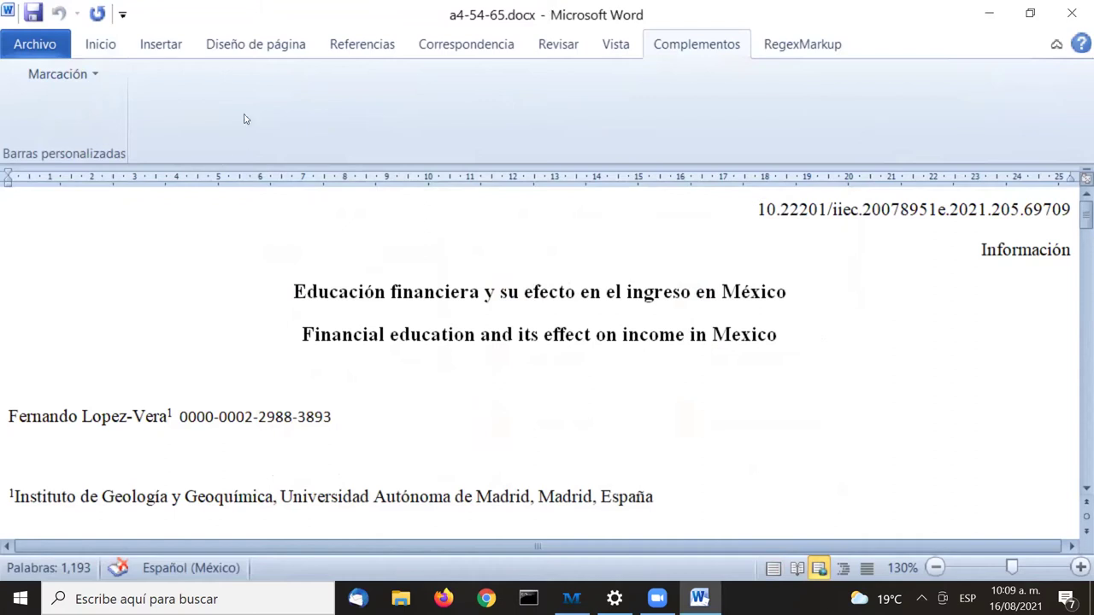
pyautogui.click(60, 75)
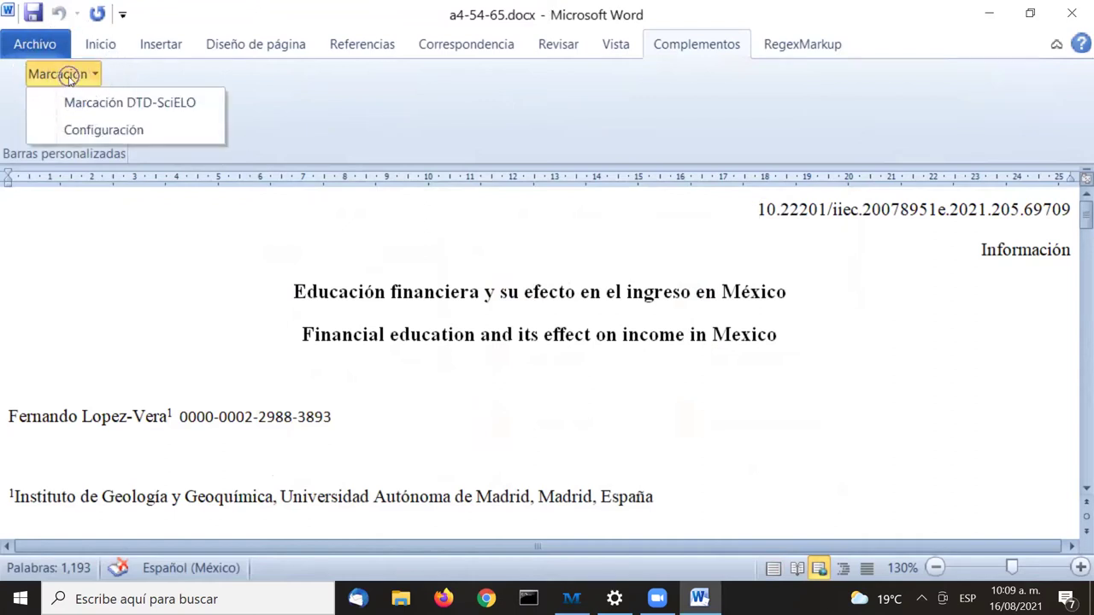
pyautogui.click(93, 103)
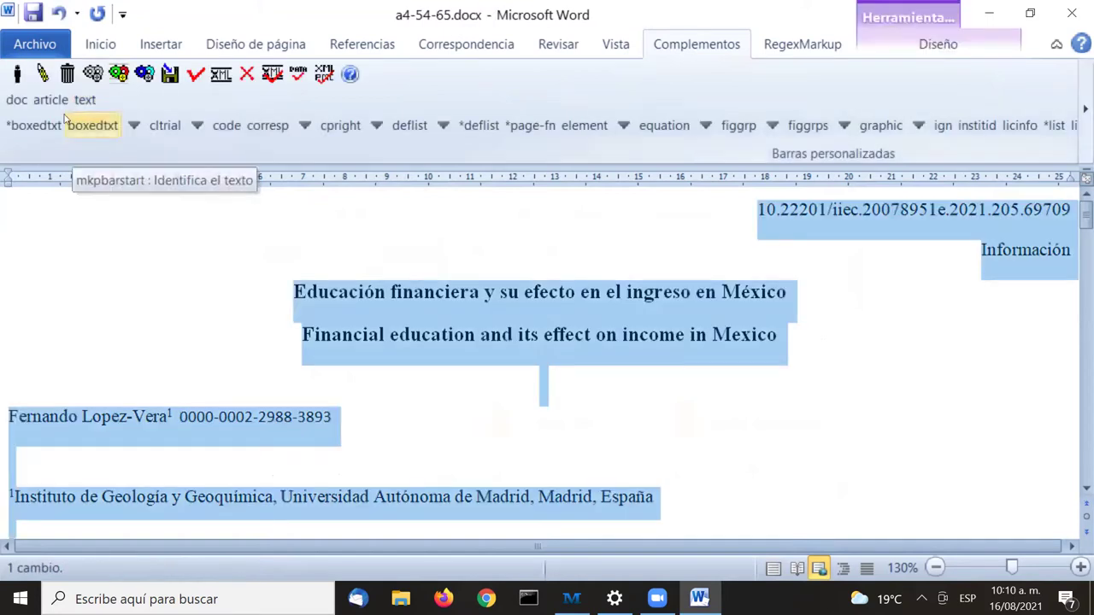
# Begin marking the whole article with the doc element and choose the journal "Problemas del desarrollo | Mexico"
pyautogui.click(17, 101)
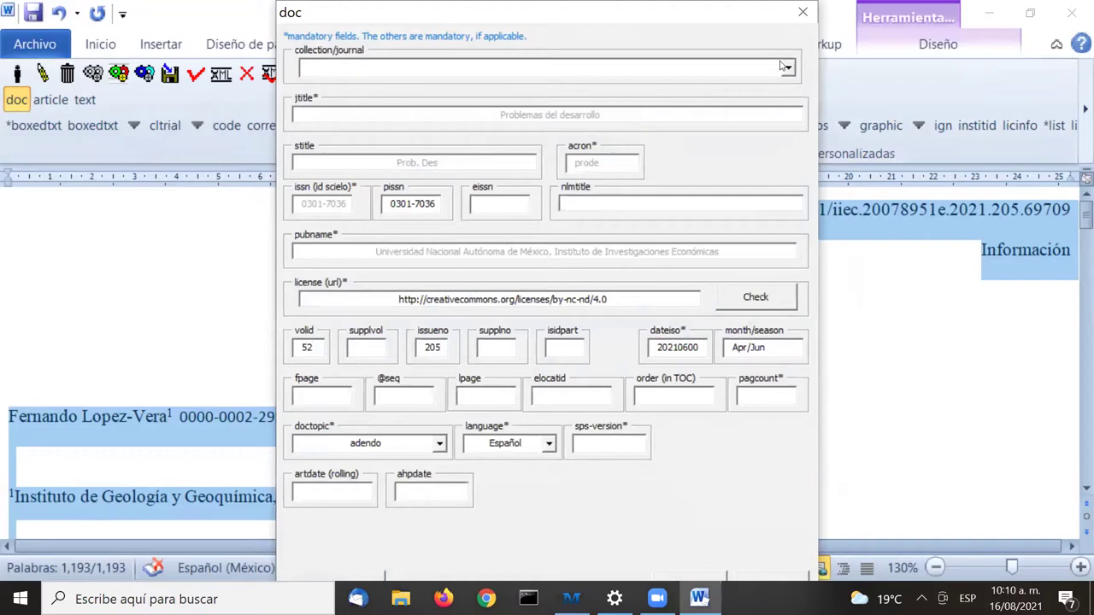
pyautogui.click(787, 70)
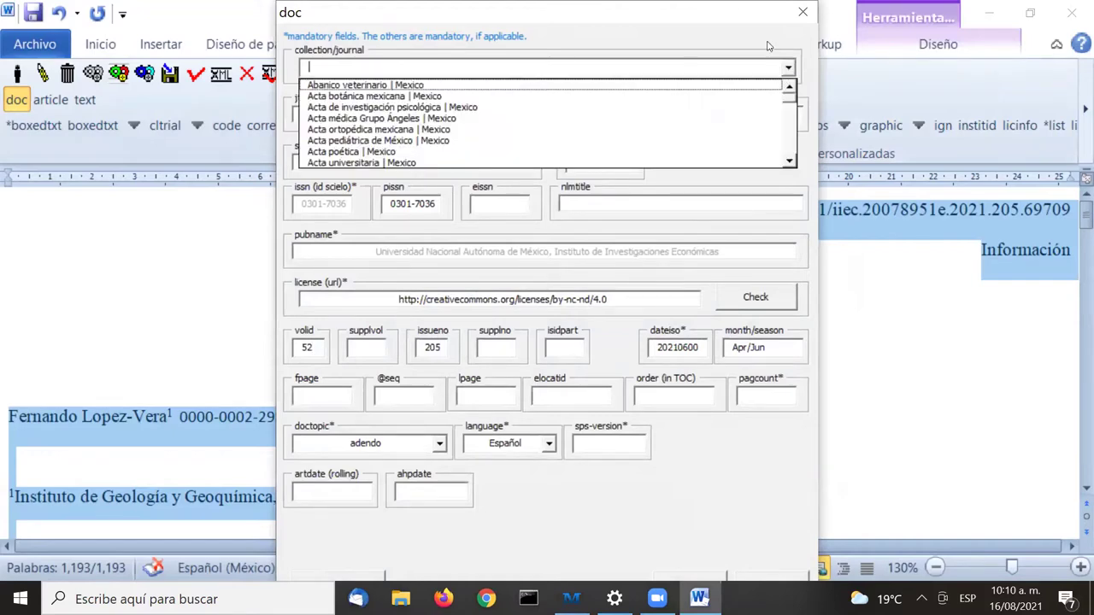
pyautogui.write('Pro')
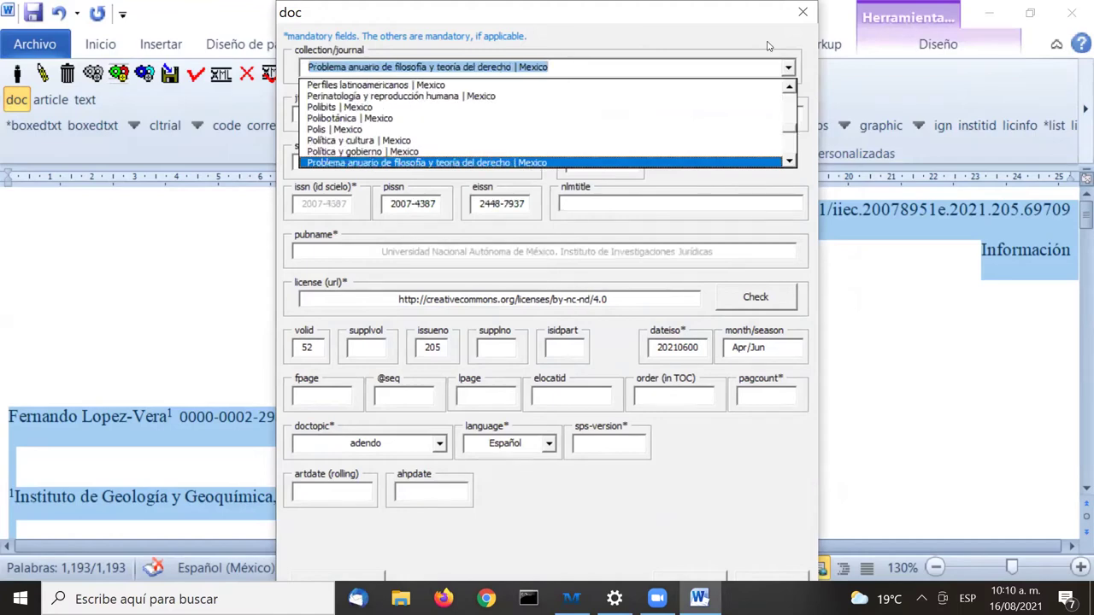
pyautogui.press('Down')
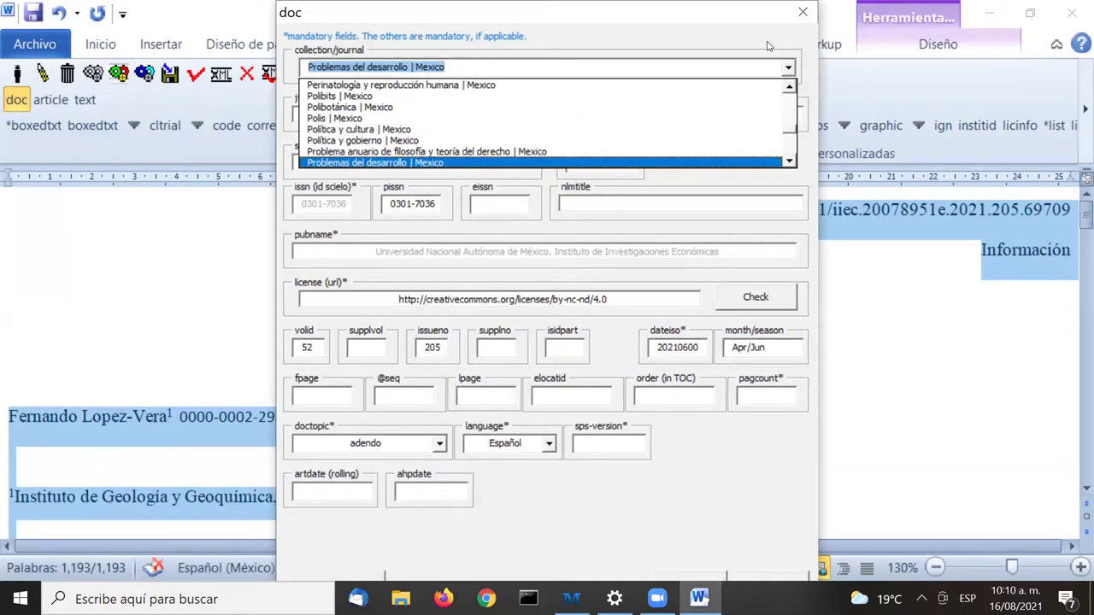
pyautogui.press('Return')
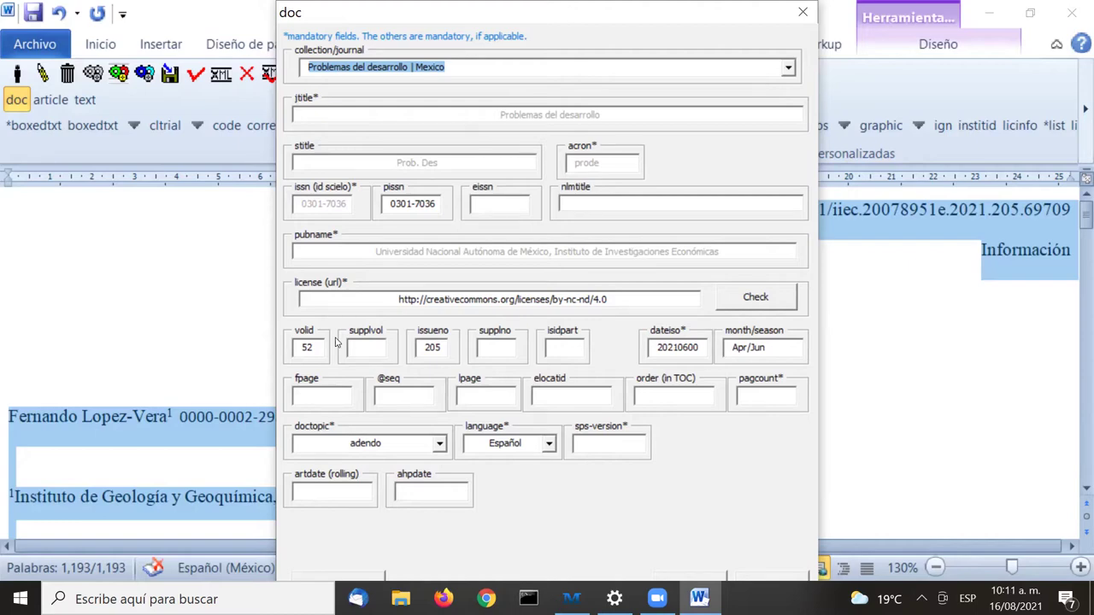
# Set the article's first page to 54, last page to 65, TOC order to 04 and page count to 12
pyautogui.click(770, 344)
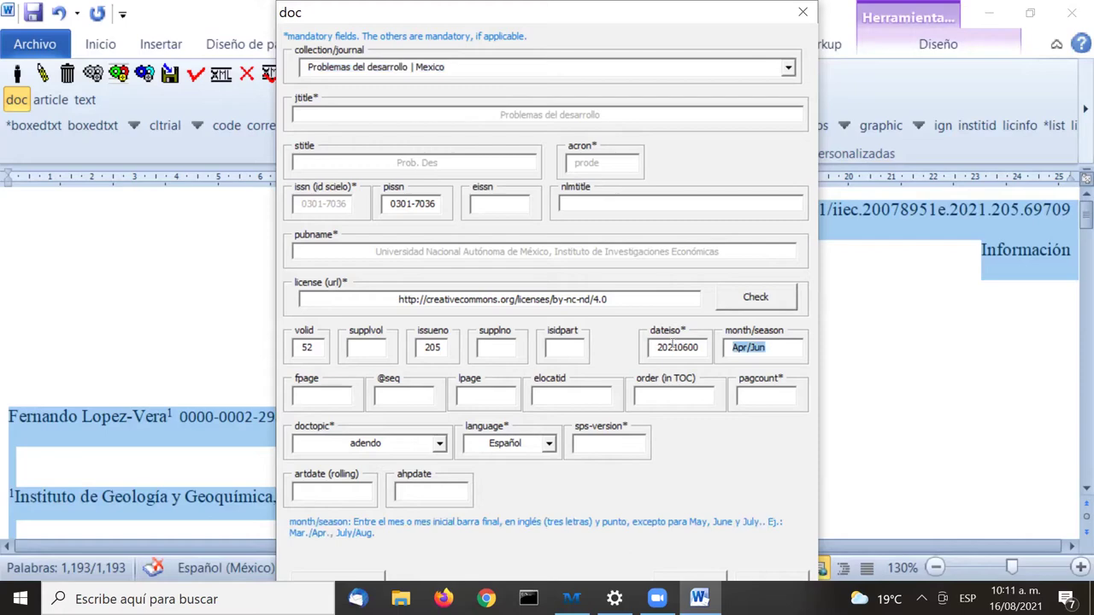
pyautogui.click(315, 395)
pyautogui.write('54')
pyautogui.click(477, 394)
pyautogui.write('65')
pyautogui.click(653, 398)
pyautogui.write('04')
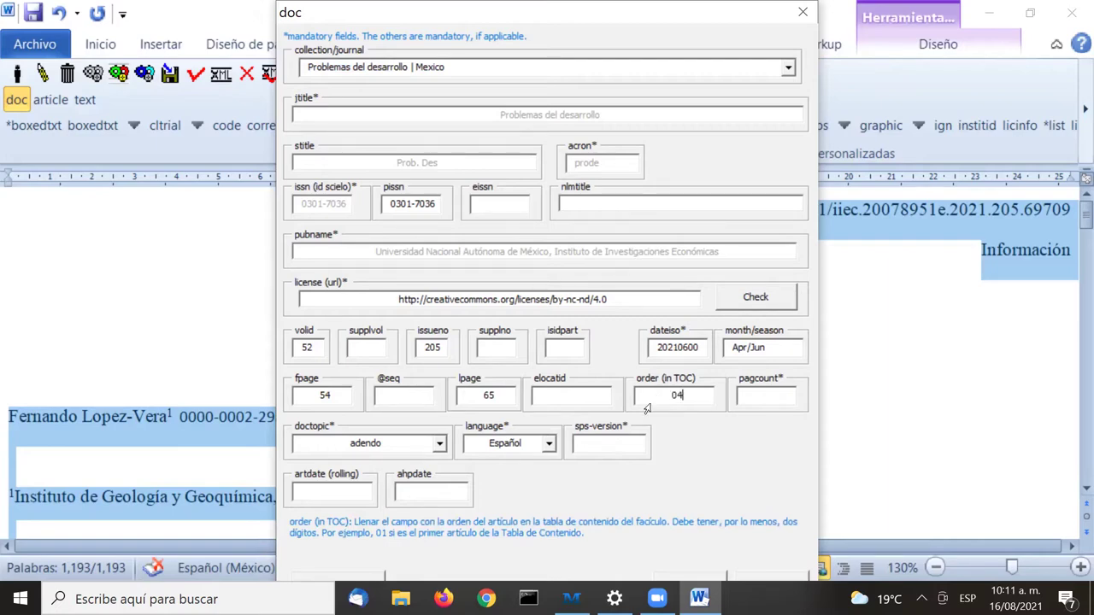
pyautogui.click(757, 396)
pyautogui.write('12')
# Set the doctopic to "artículo de investigación" (research article) and the SPS version to 1.9
pyautogui.click(438, 444)
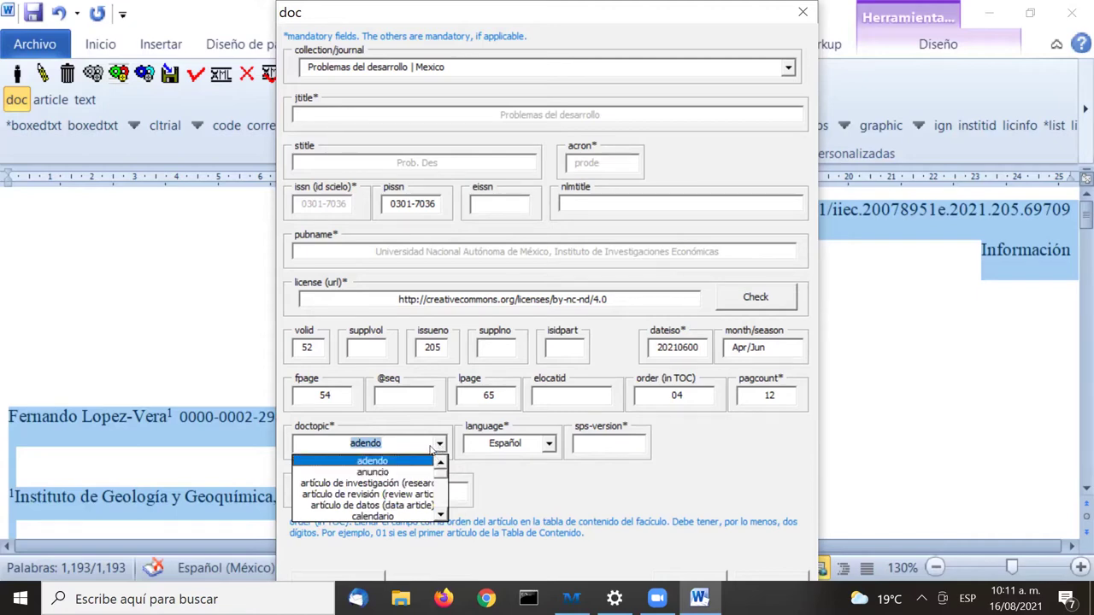
pyautogui.click(320, 484)
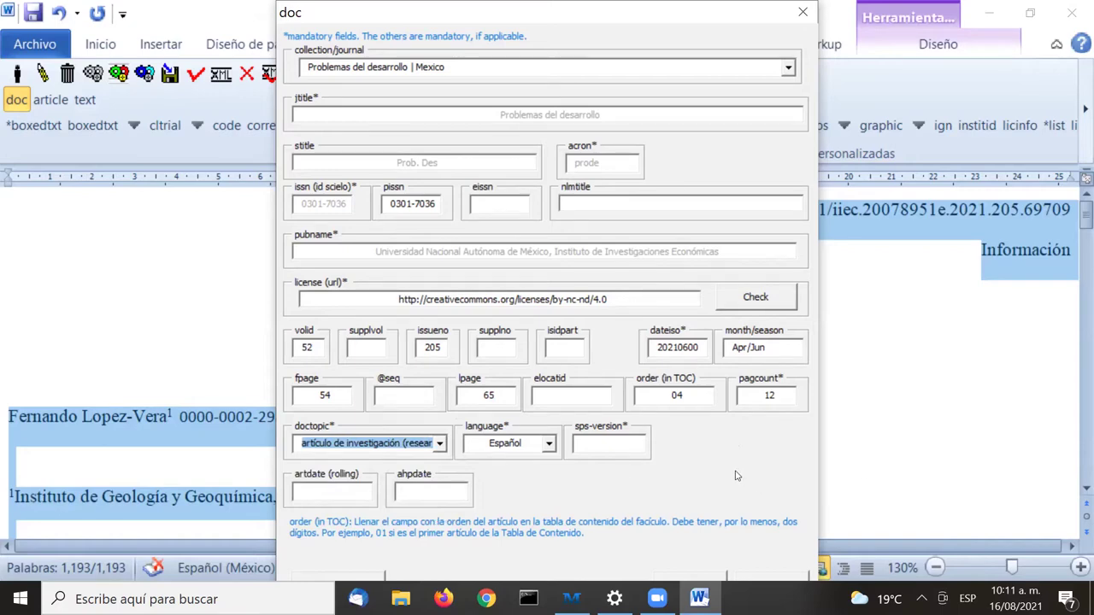
pyautogui.click(614, 443)
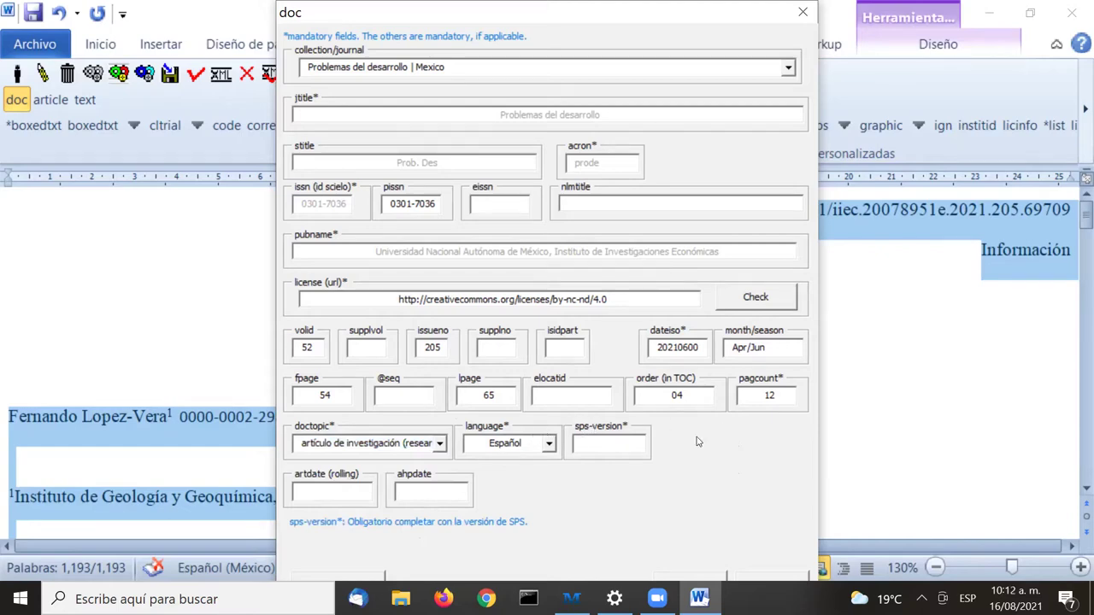
pyautogui.write('1.9')
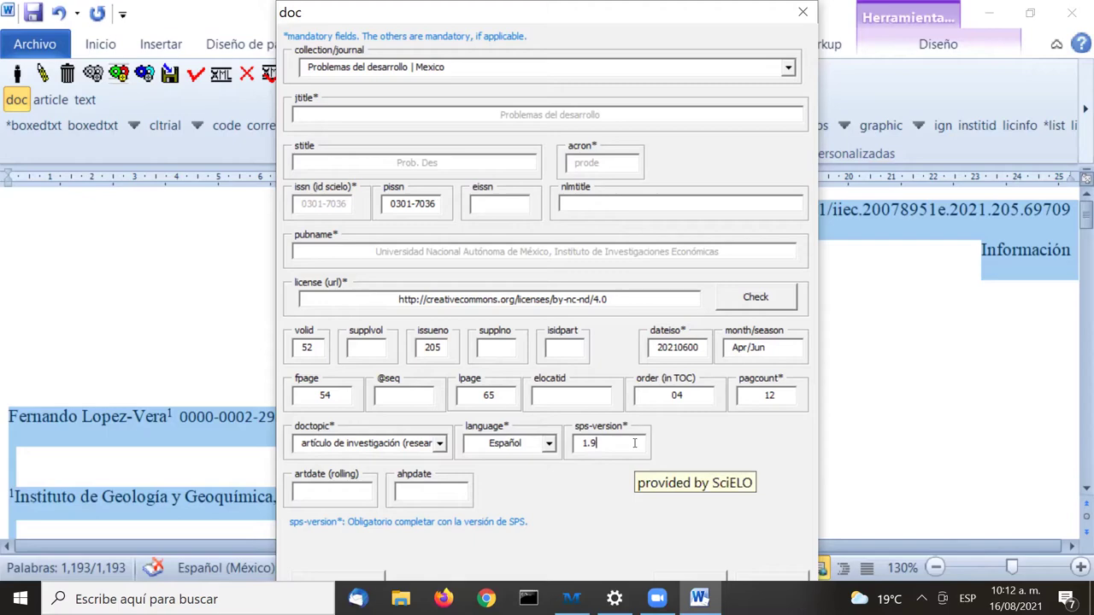
# Set the rolling article date to 20210816, submit the doc data and confirm that the document matches the model
pyautogui.click(327, 491)
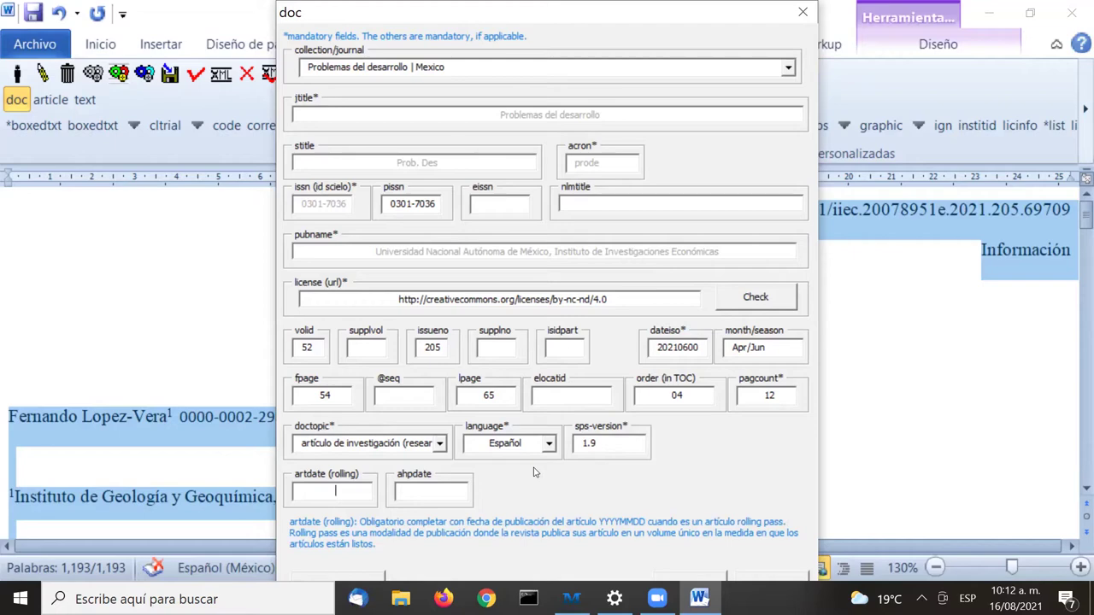
pyautogui.write('20210816')
pyautogui.click(692, 578)
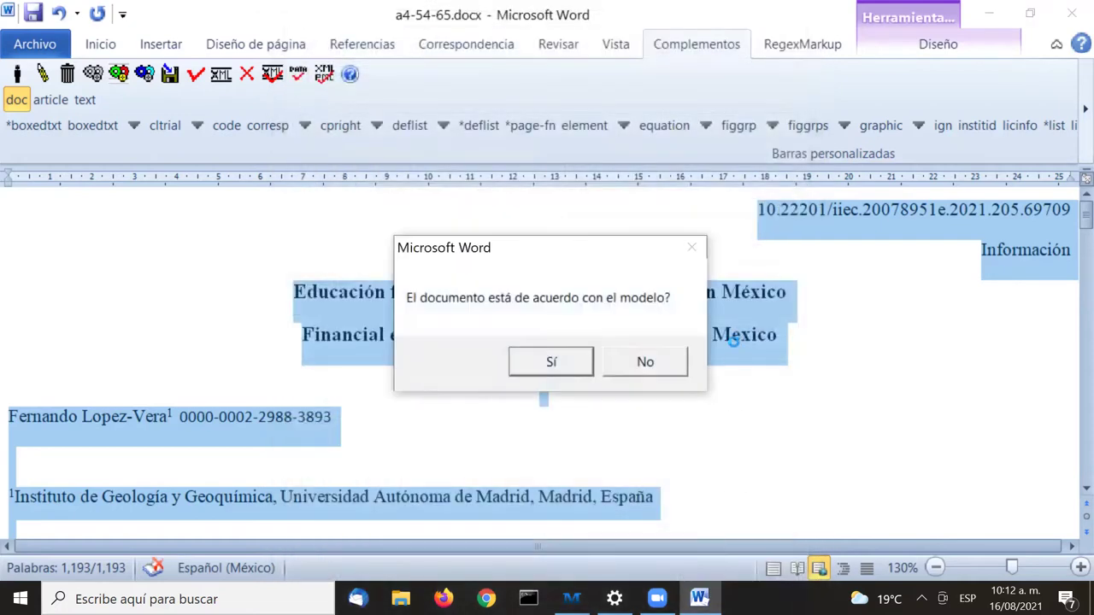
pyautogui.click(549, 360)
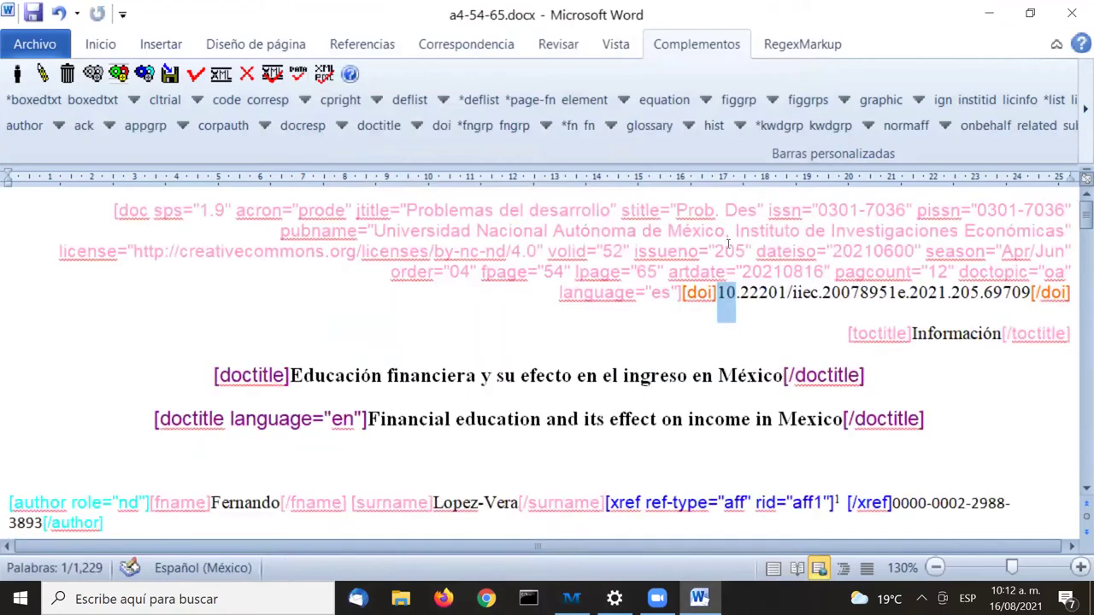
# Check the automatic tags in the article head: the doc attributes, doi, toctitle and the Spanish and English doctitle elements
pyautogui.scroll(-1, 731, 246)
pyautogui.click(750, 218)
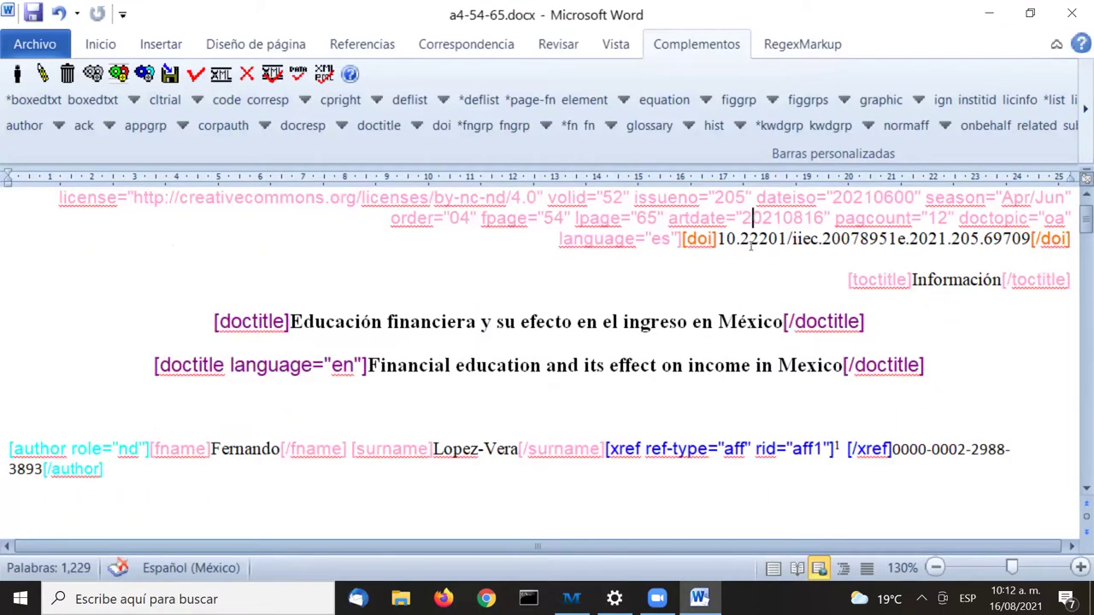
pyautogui.moveTo(715, 242); pyautogui.dragTo(1030, 242)
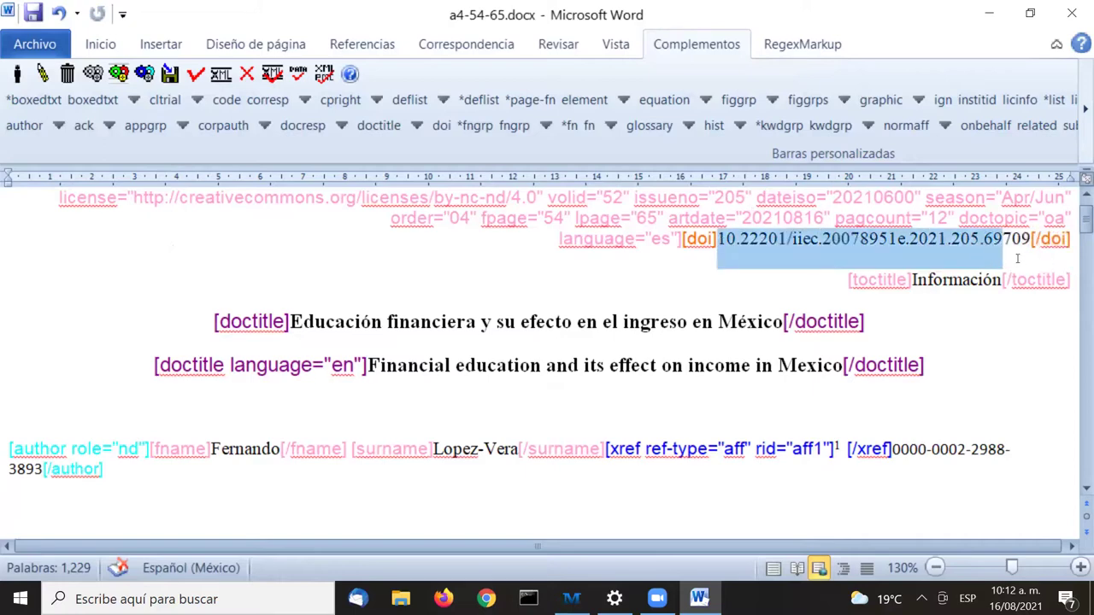
pyautogui.doubleClick(940, 282)
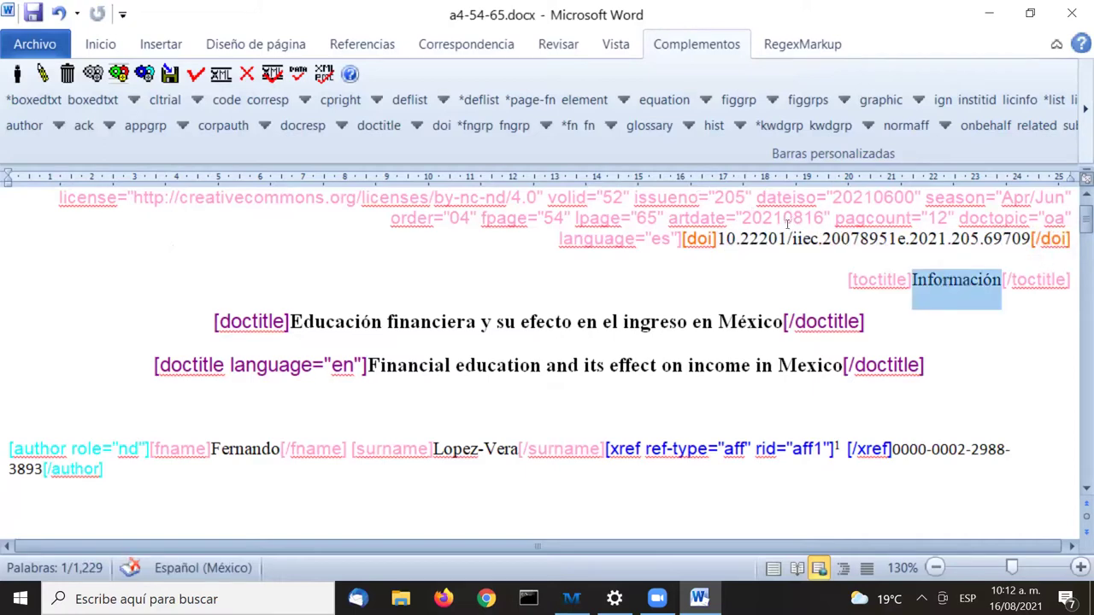
pyautogui.scroll(-1, 785, 224)
pyautogui.moveTo(290, 268); pyautogui.dragTo(782, 267)
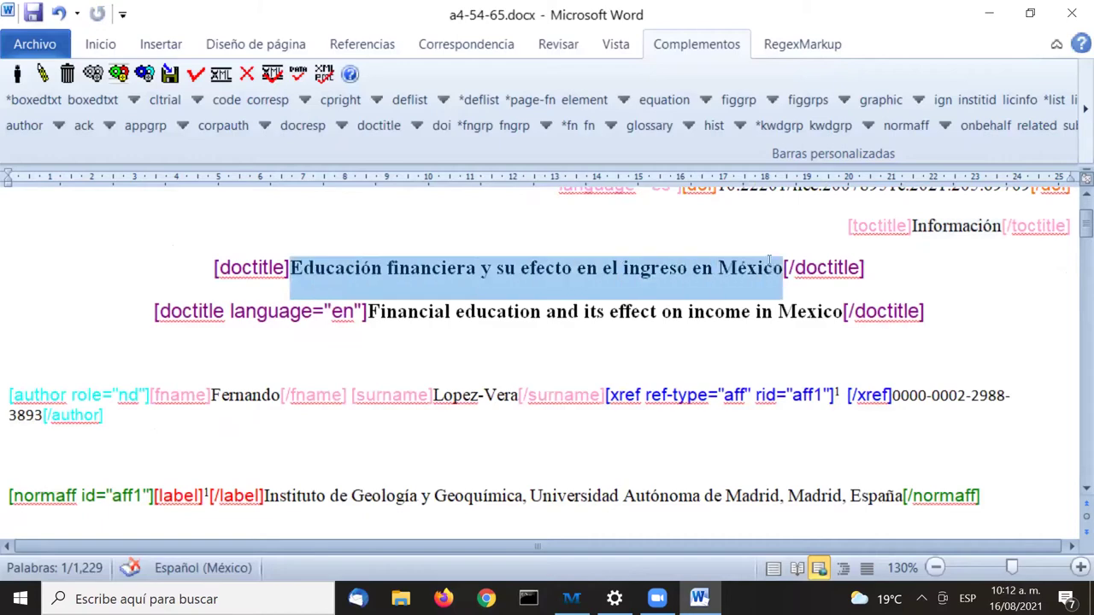
pyautogui.moveTo(369, 311); pyautogui.dragTo(839, 311)
pyautogui.doubleClick(340, 316)
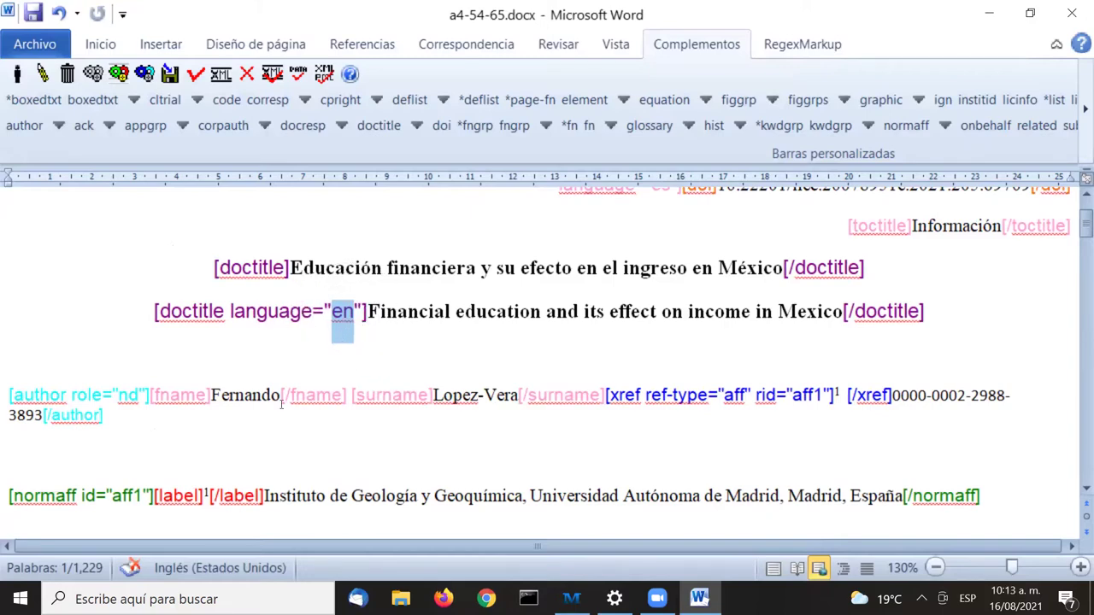
# Check the automatic tags on the author line: fname, surname and the xref label with its rid pointing to the affiliation
pyautogui.doubleClick(246, 394)
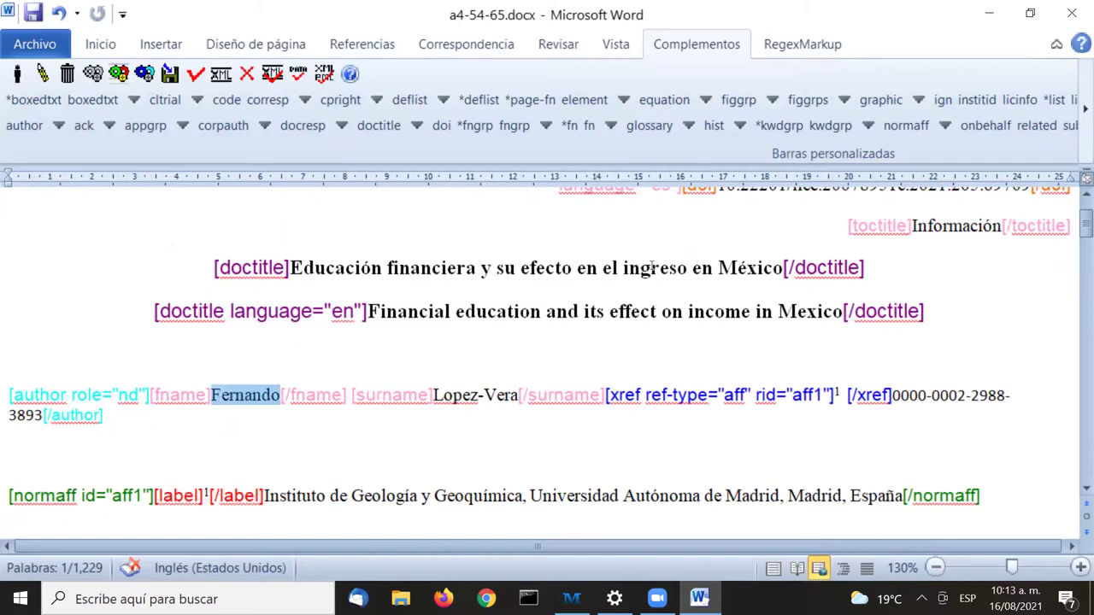
pyautogui.scroll(-1, 652, 267)
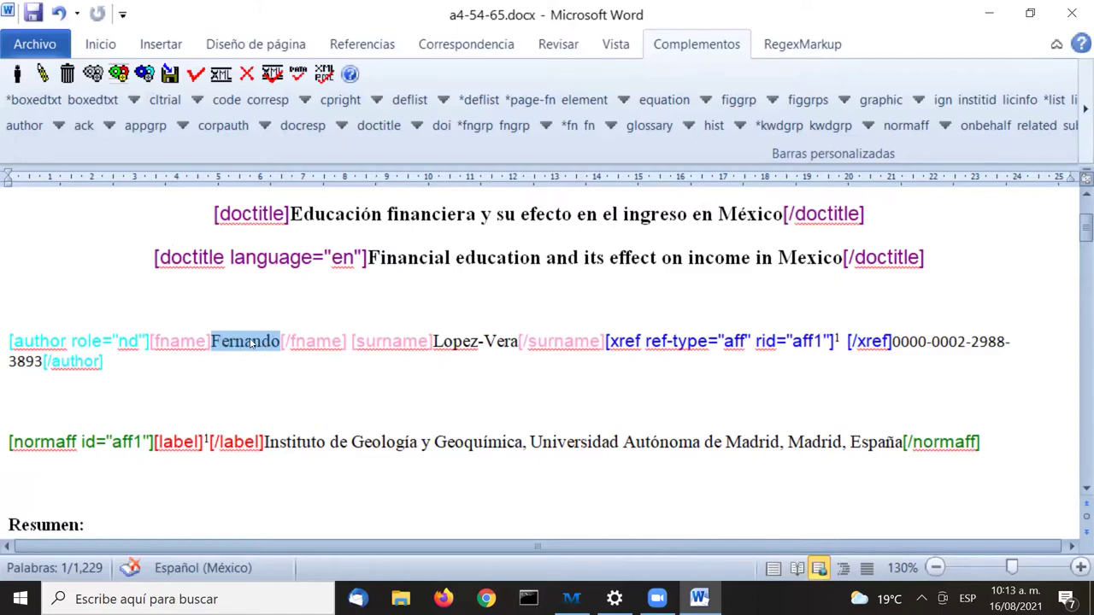
pyautogui.moveTo(433, 341); pyautogui.dragTo(518, 341)
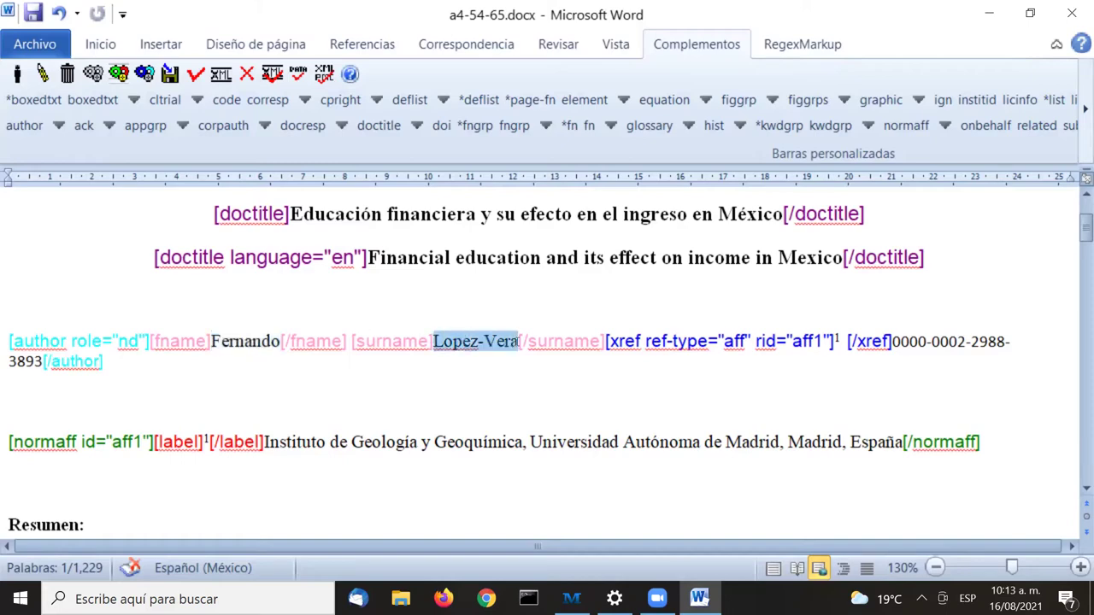
pyautogui.click(837, 341)
pyautogui.moveTo(837, 341); pyautogui.dragTo(843, 341)
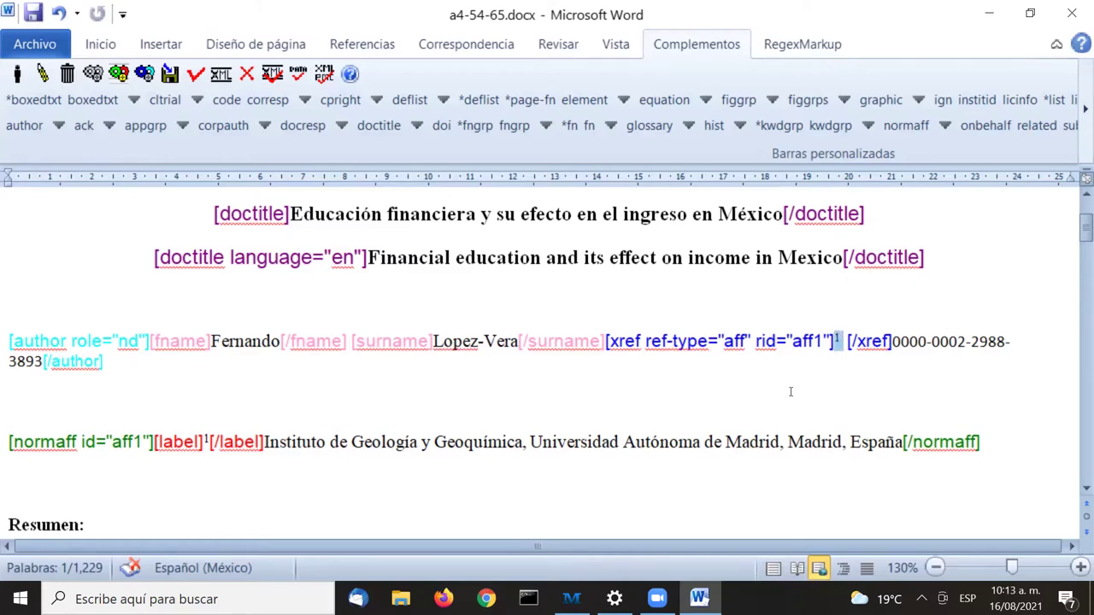
pyautogui.doubleClick(806, 342)
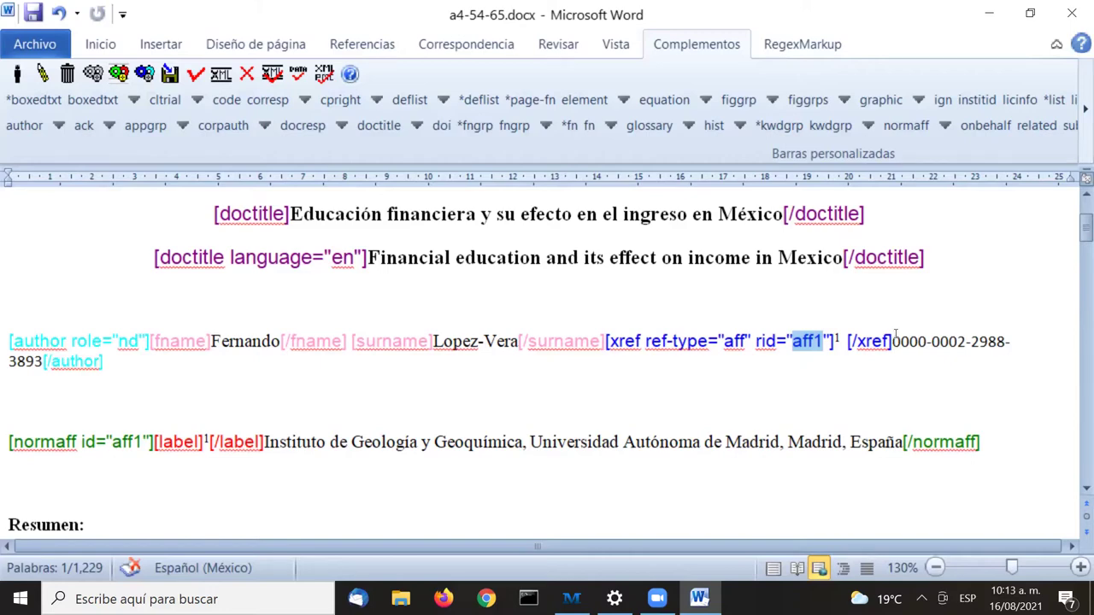
# Tag the author's ORCID number as authorid within the author element, with authidtp set to orcid
pyautogui.moveTo(893, 341); pyautogui.dragTo(37, 362)
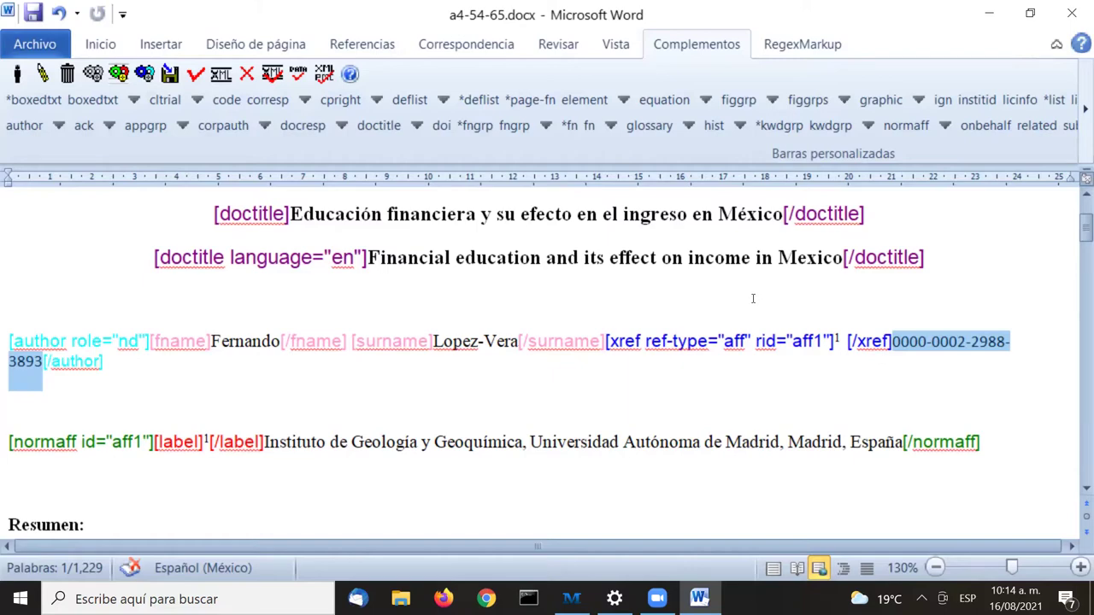
pyautogui.click(896, 341)
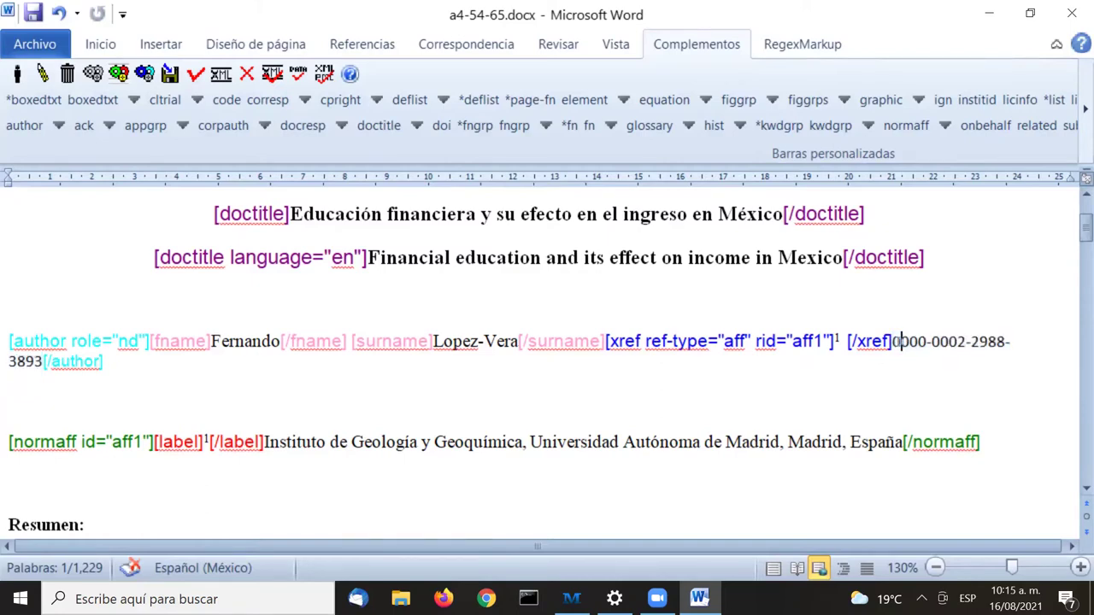
pyautogui.moveTo(892, 341); pyautogui.dragTo(33, 366)
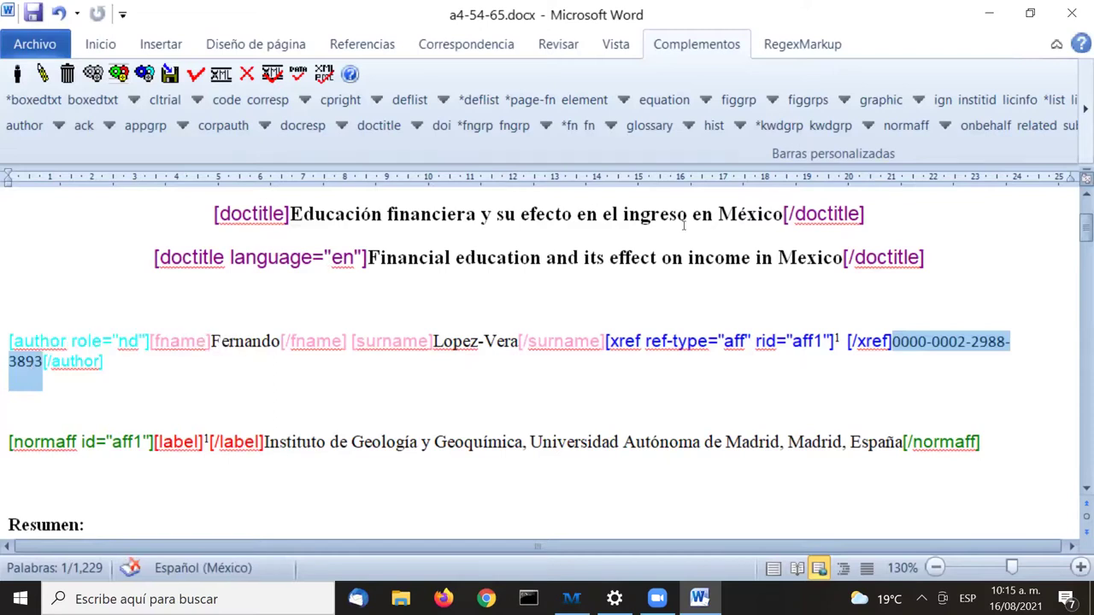
pyautogui.click(40, 132)
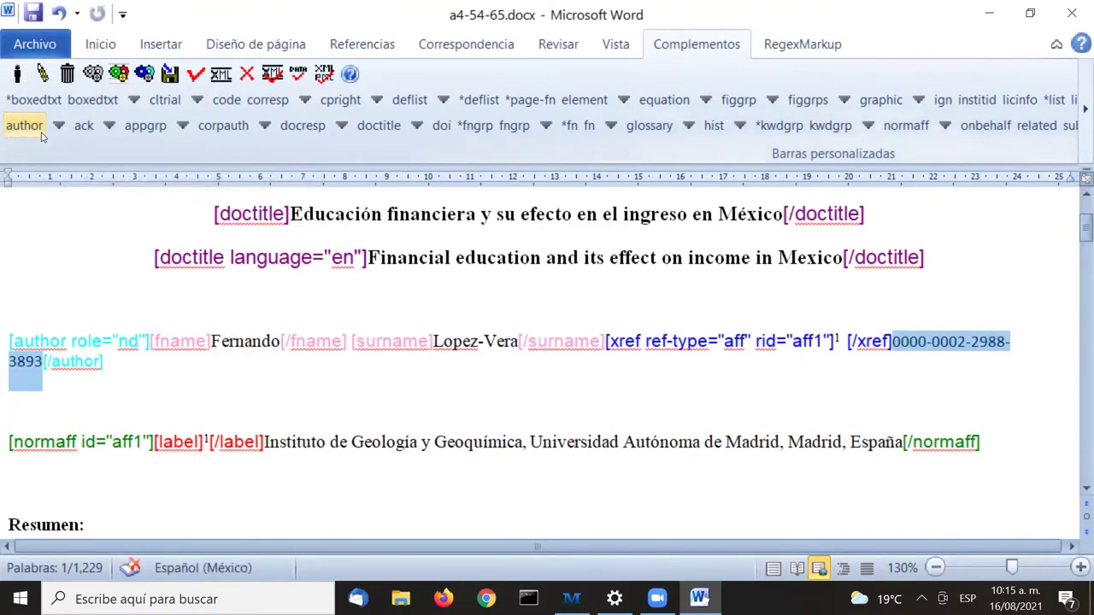
pyautogui.click(40, 133)
pyautogui.click(57, 133)
pyautogui.click(57, 133)
pyautogui.click(57, 131)
pyautogui.click(58, 132)
pyautogui.click(58, 132)
pyautogui.click(57, 131)
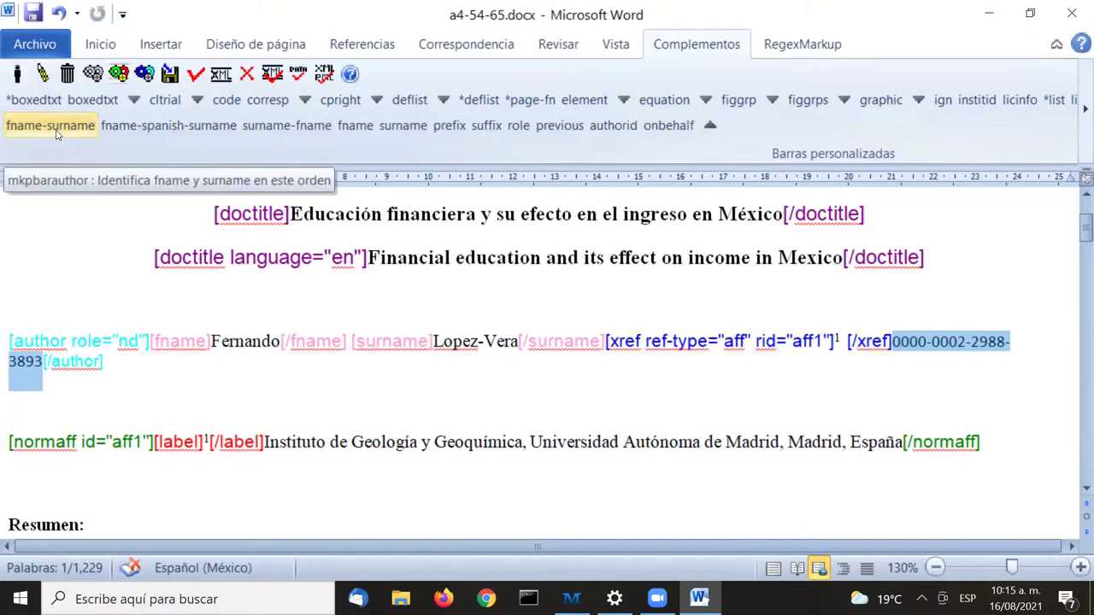
pyautogui.click(628, 133)
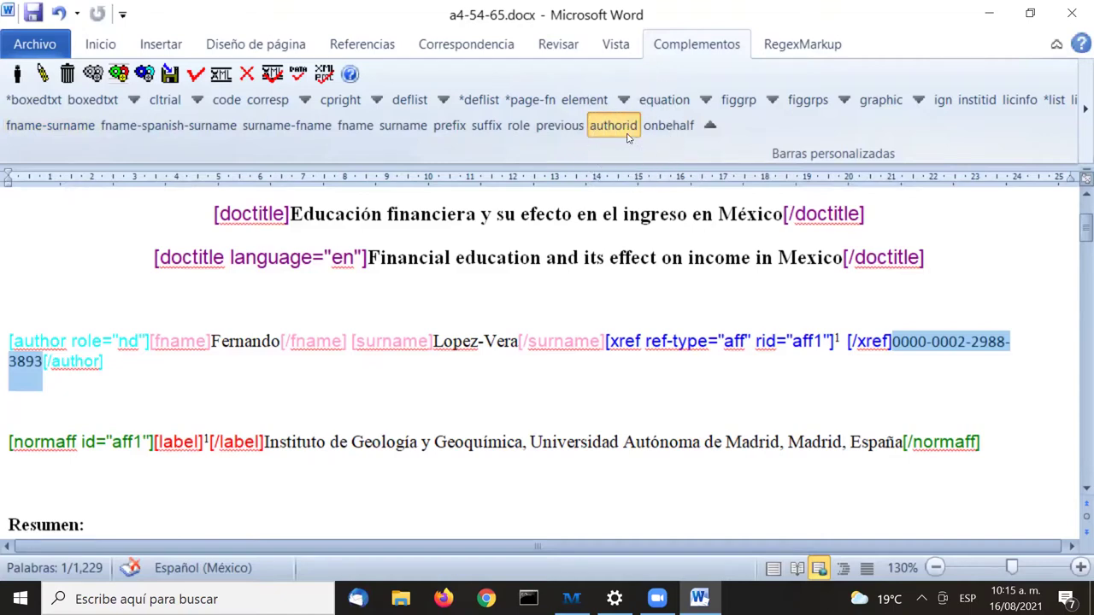
pyautogui.click(627, 137)
pyautogui.click(629, 134)
pyautogui.click(628, 132)
pyautogui.click(628, 128)
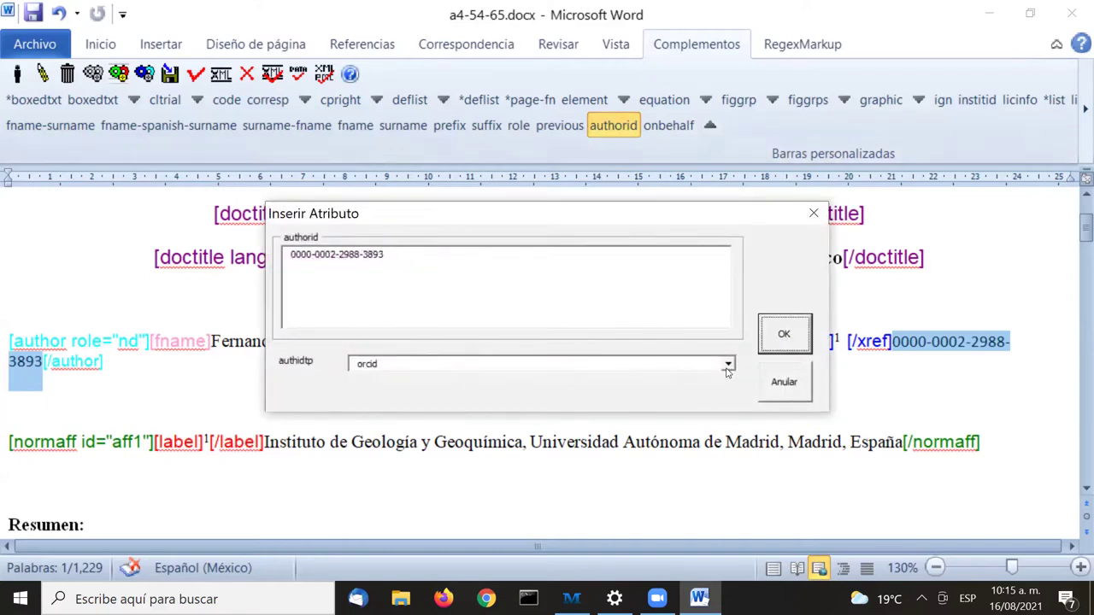
pyautogui.click(727, 366)
pyautogui.click(727, 365)
pyautogui.click(725, 366)
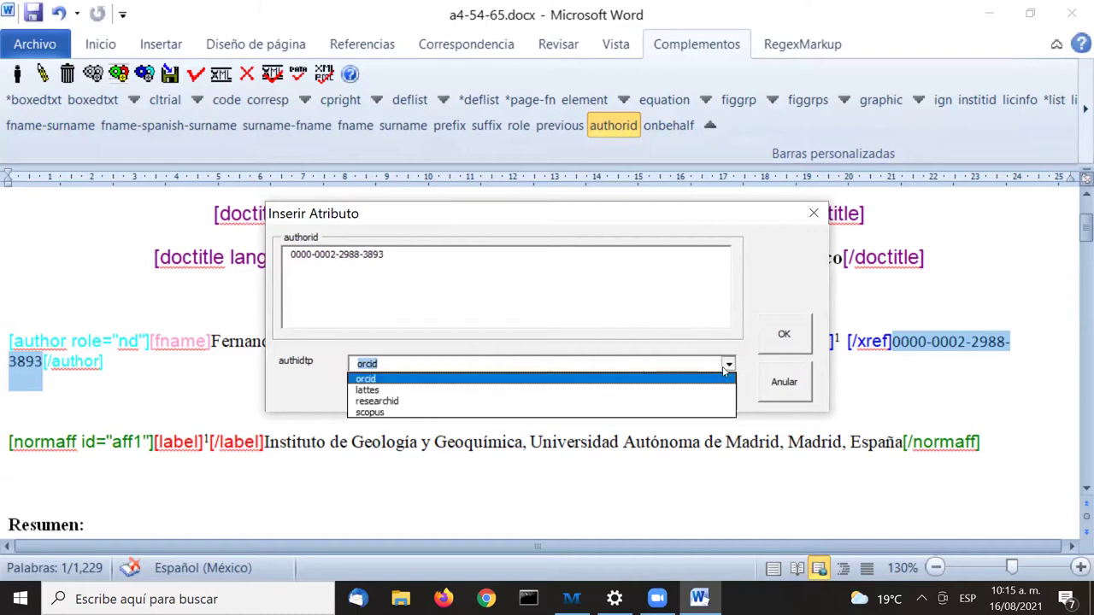
pyautogui.click(623, 380)
pyautogui.click(784, 334)
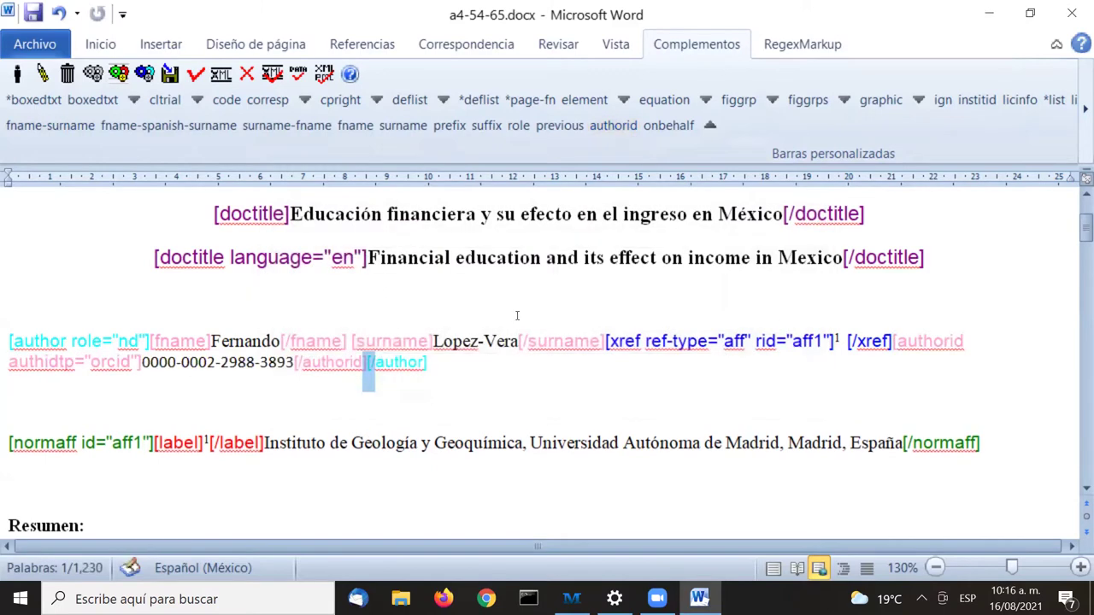
pyautogui.click(520, 258)
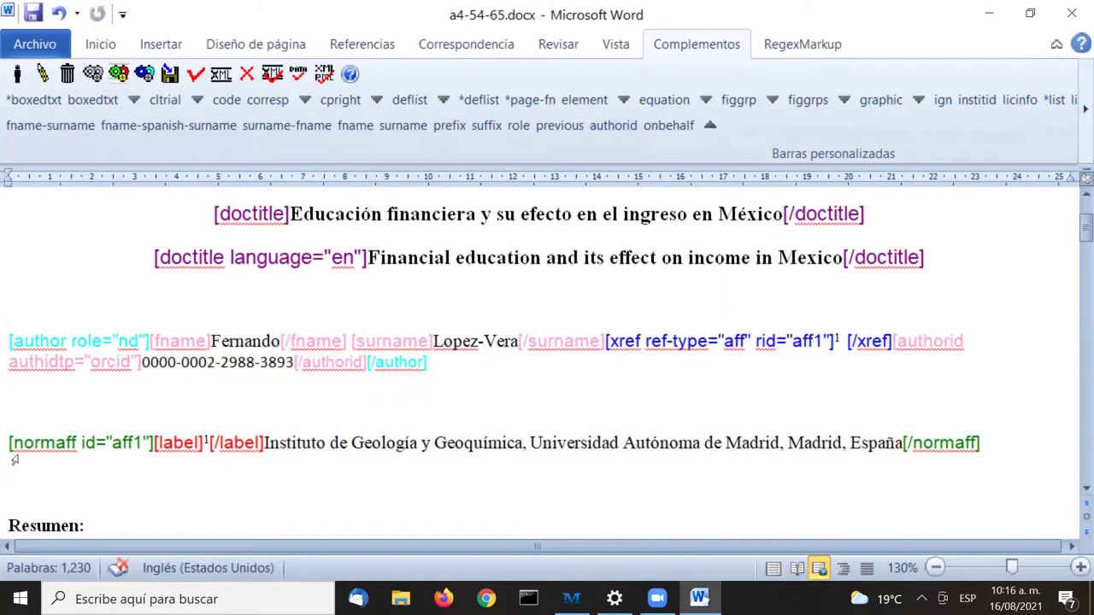
# Tag "Universidad Autónoma de Madrid" in the normaff affiliation as orgname
pyautogui.scroll(-2, 525, 295)
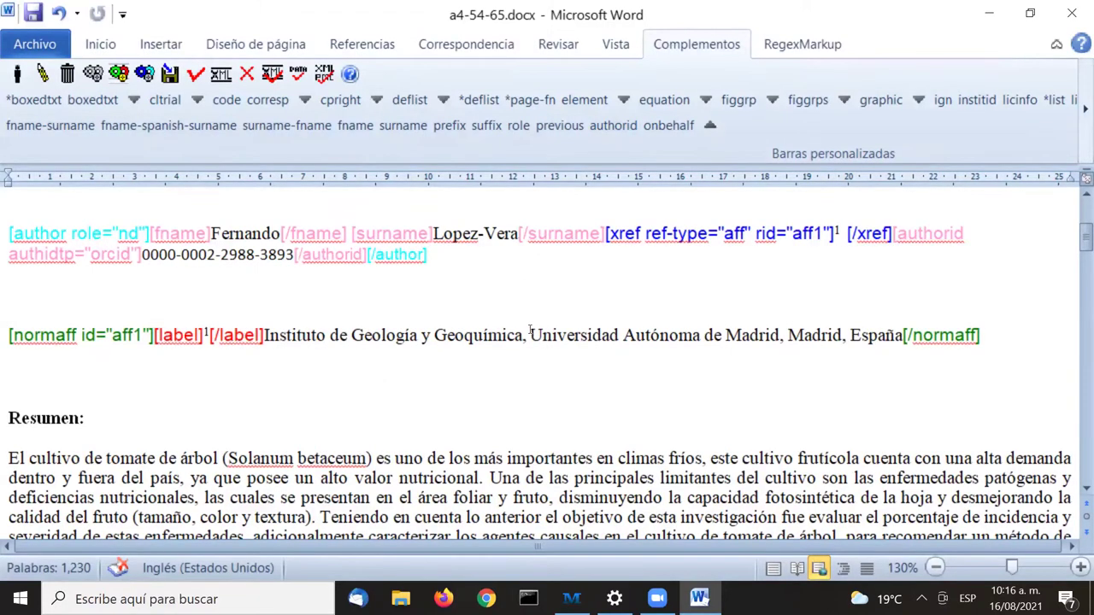
pyautogui.moveTo(530, 335); pyautogui.dragTo(779, 339)
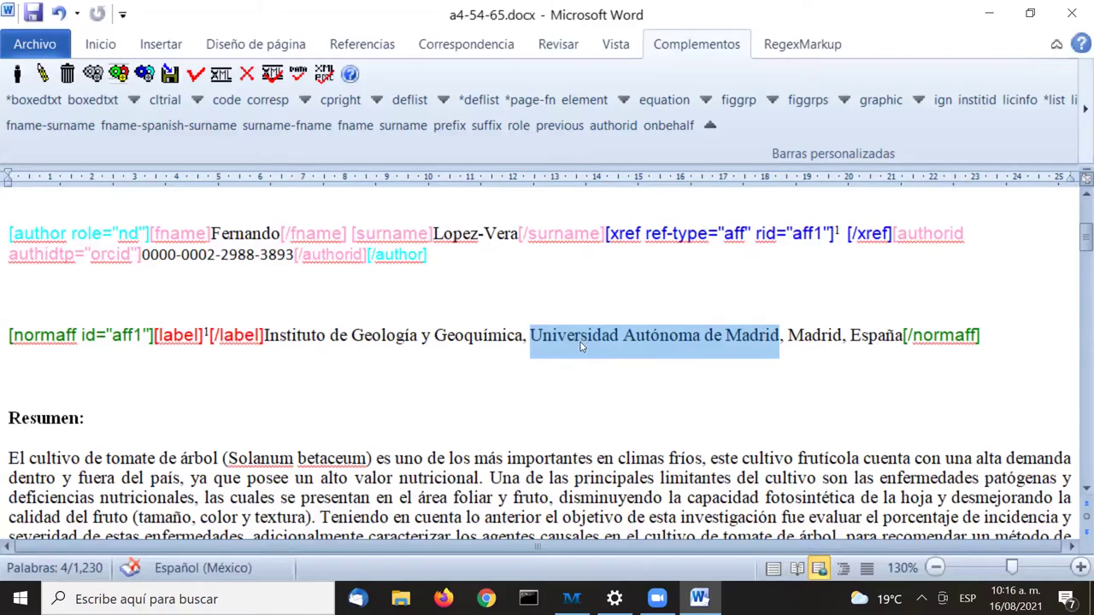
pyautogui.press('ctrl')
pyautogui.press('ctrl')
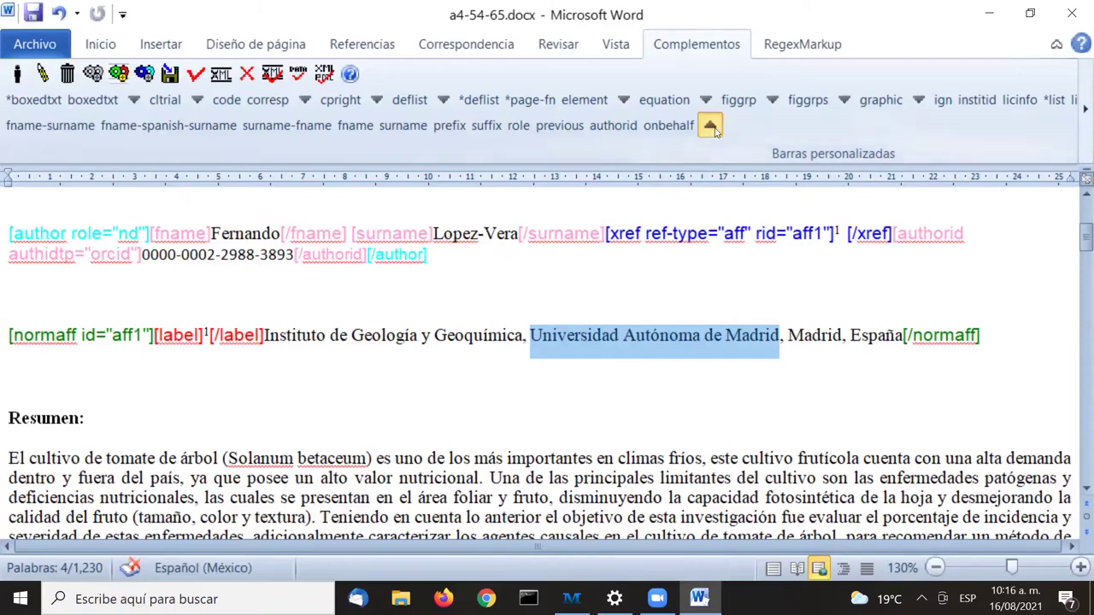
pyautogui.press('ctrl')
pyautogui.press('ctrl')
pyautogui.press('ctrl')
pyautogui.press('ctrl')
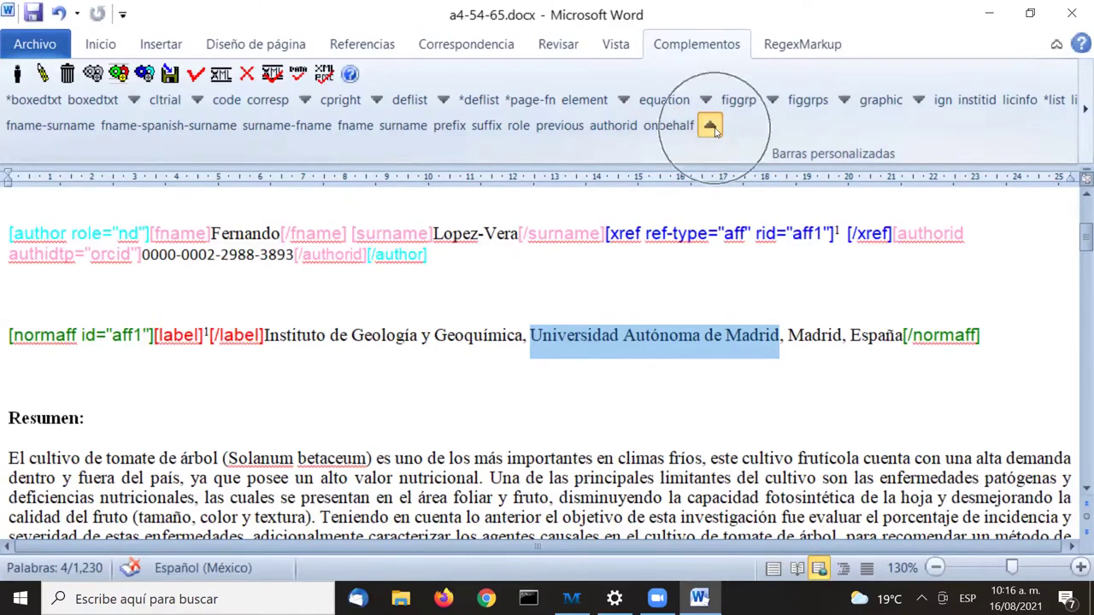
pyautogui.press('ctrl')
pyautogui.press('ctrl')
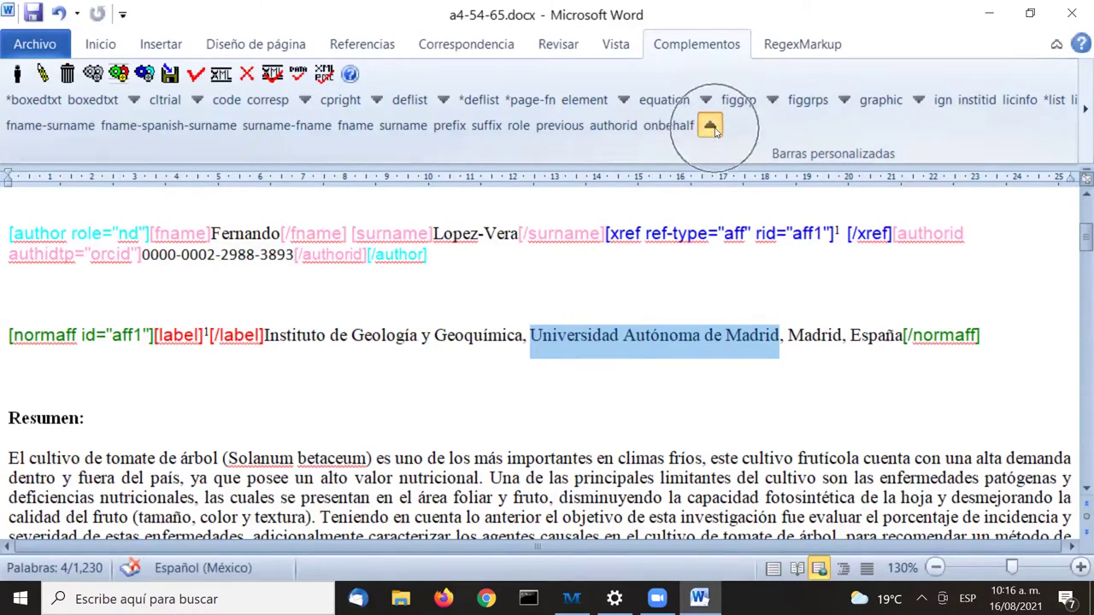
pyautogui.press('ctrl')
pyautogui.press('ctrl')
pyautogui.click(710, 126)
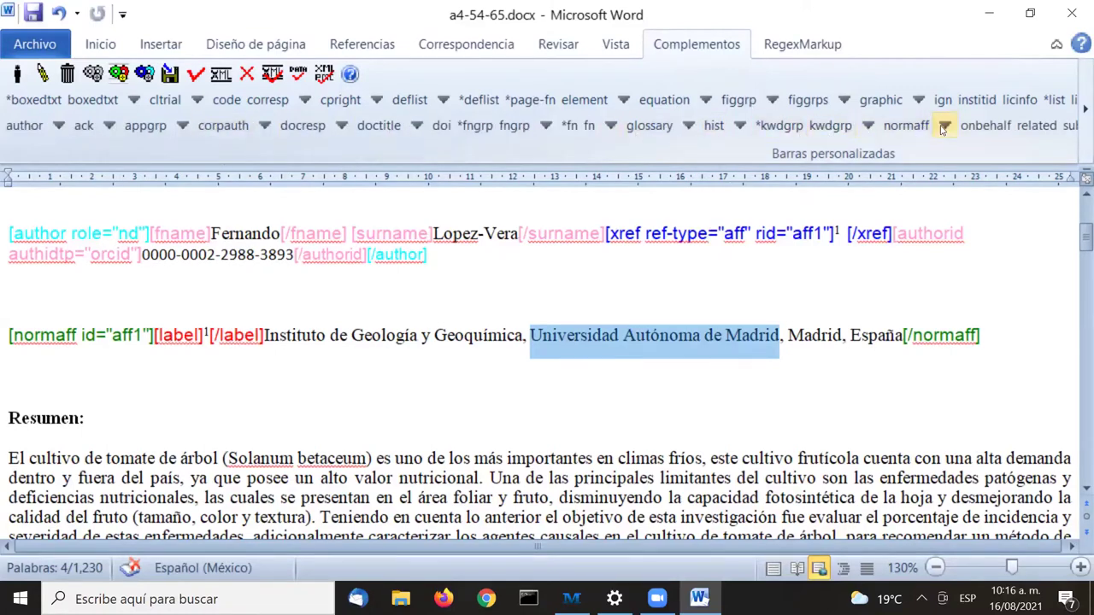
pyautogui.press('ctrl')
pyautogui.press('ctrl')
pyautogui.press('ctrl')
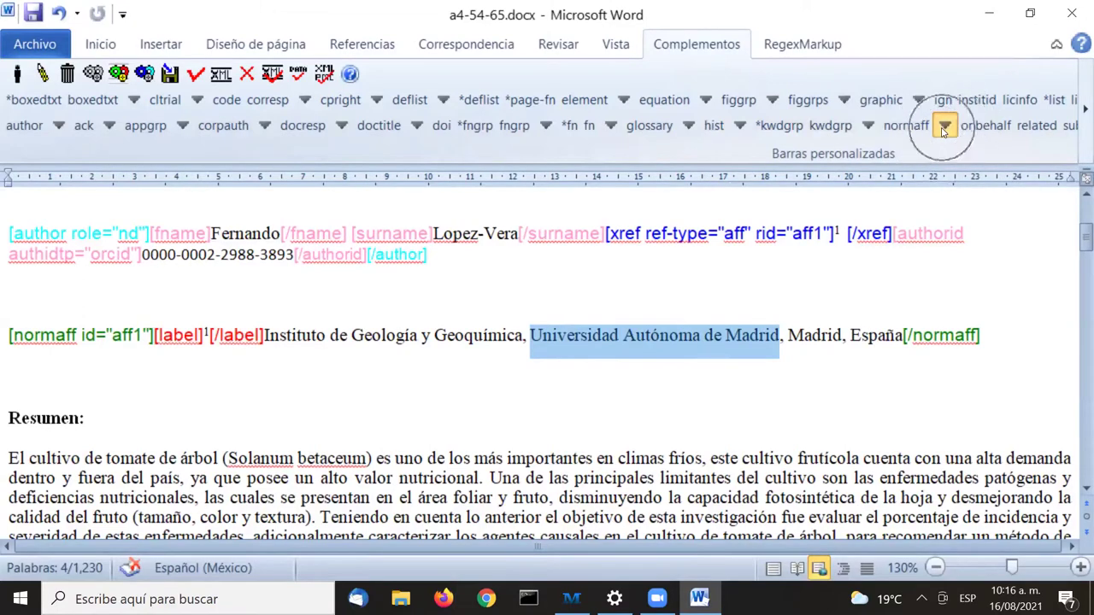
pyautogui.press('ctrl')
pyautogui.press('ctrl')
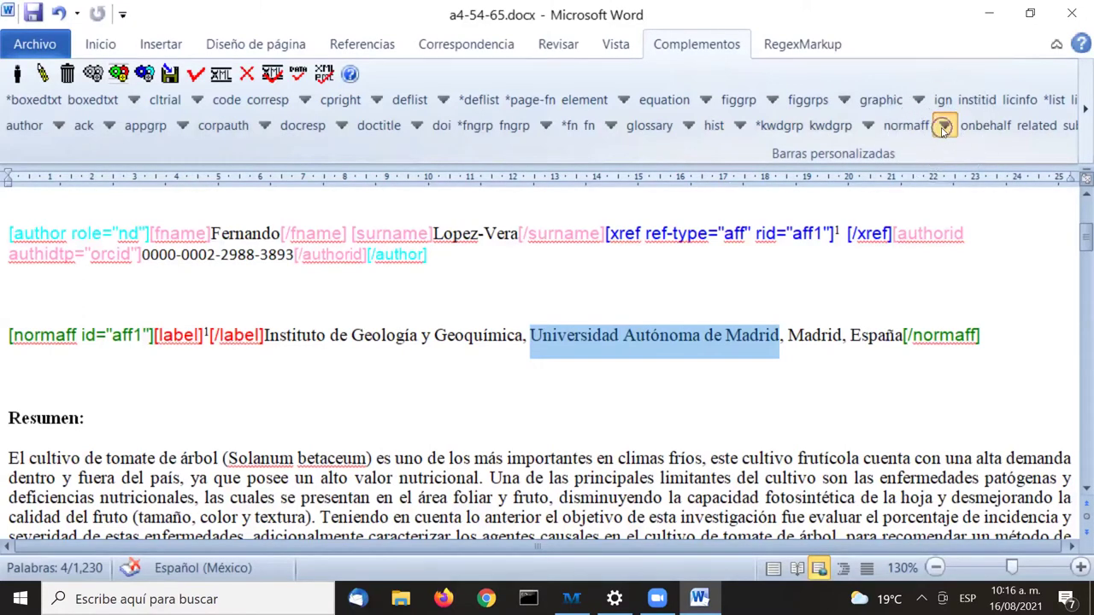
pyautogui.press('ctrl')
pyautogui.click(943, 127)
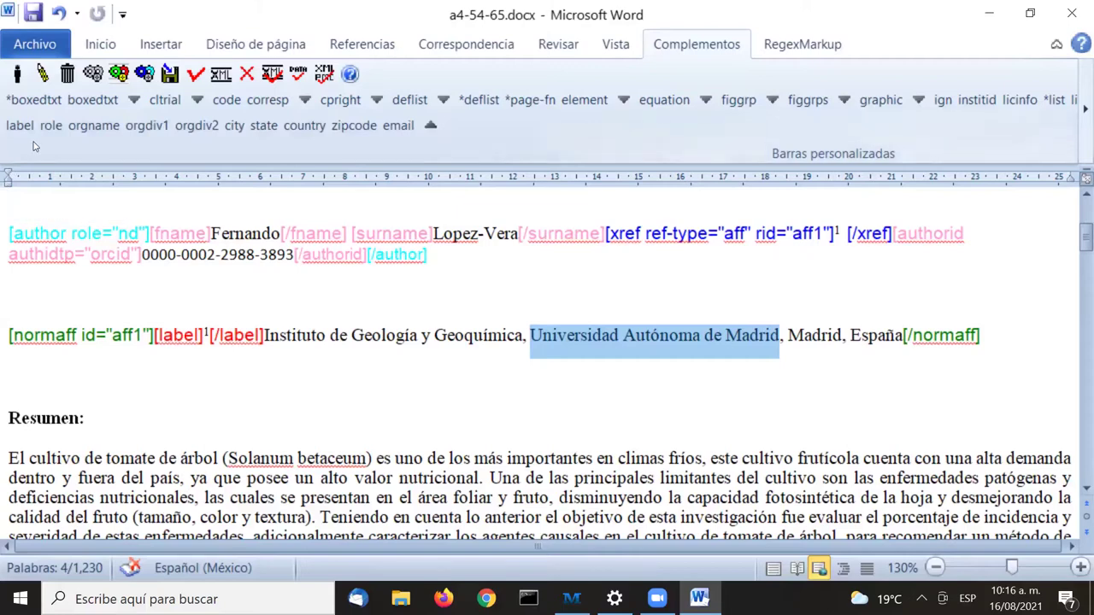
pyautogui.click(100, 131)
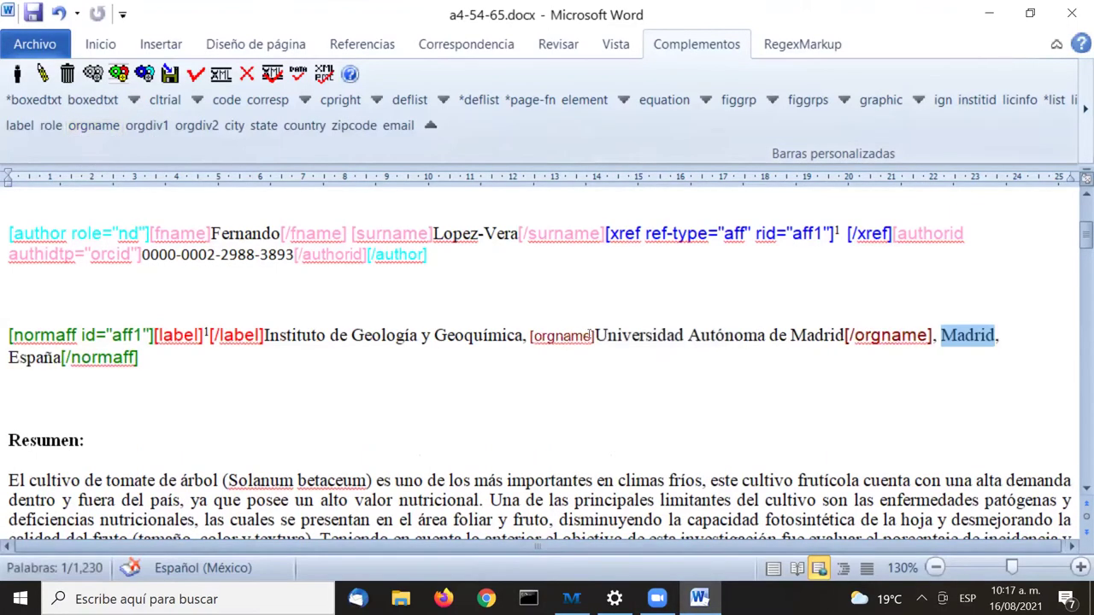
# Tag "Instituto de Geología y Geoquímica" in the same affiliation as orgdiv1
pyautogui.click(265, 335)
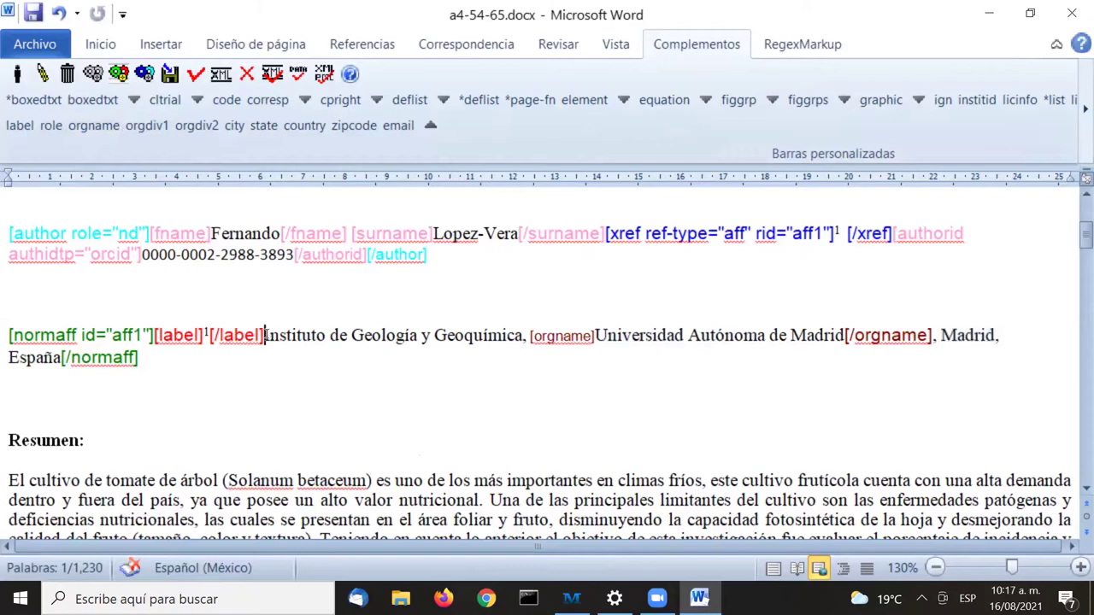
pyautogui.moveTo(265, 335); pyautogui.dragTo(473, 338)
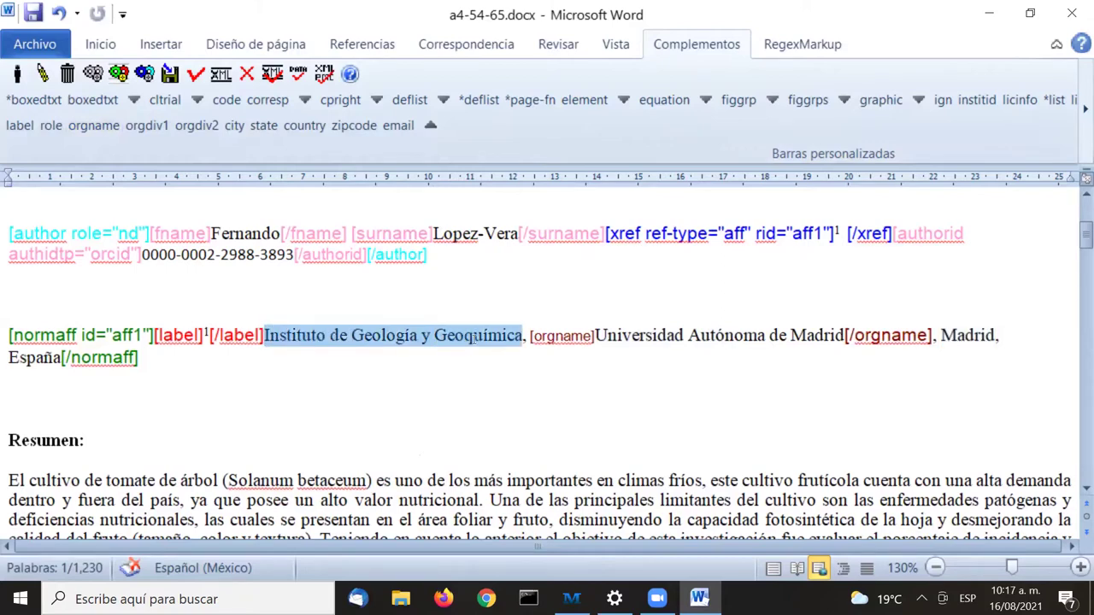
pyautogui.click(158, 127)
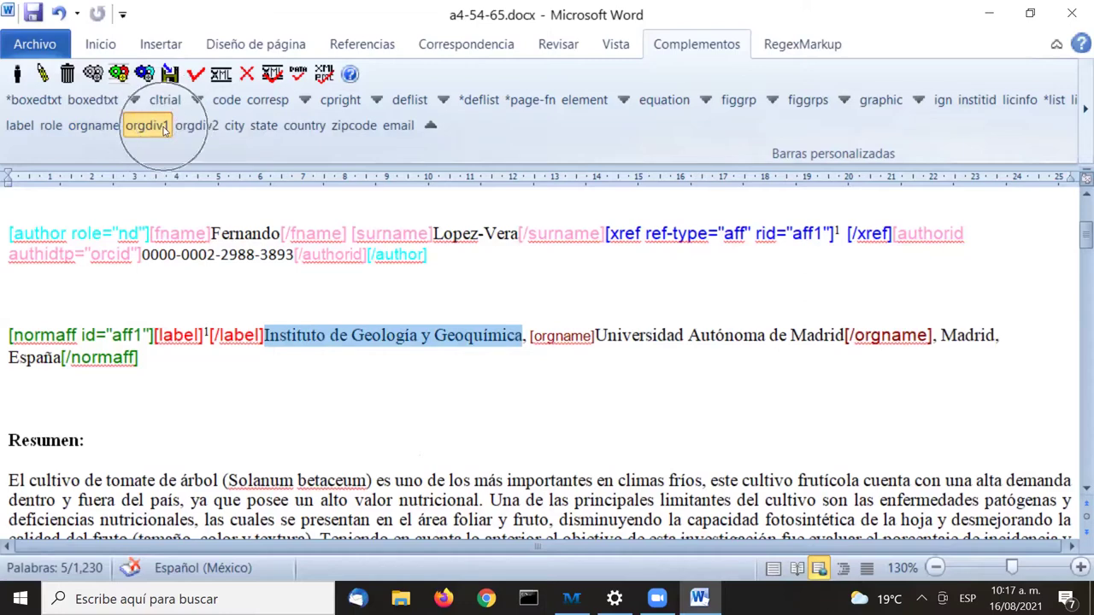
pyautogui.click(166, 130)
pyautogui.click(168, 131)
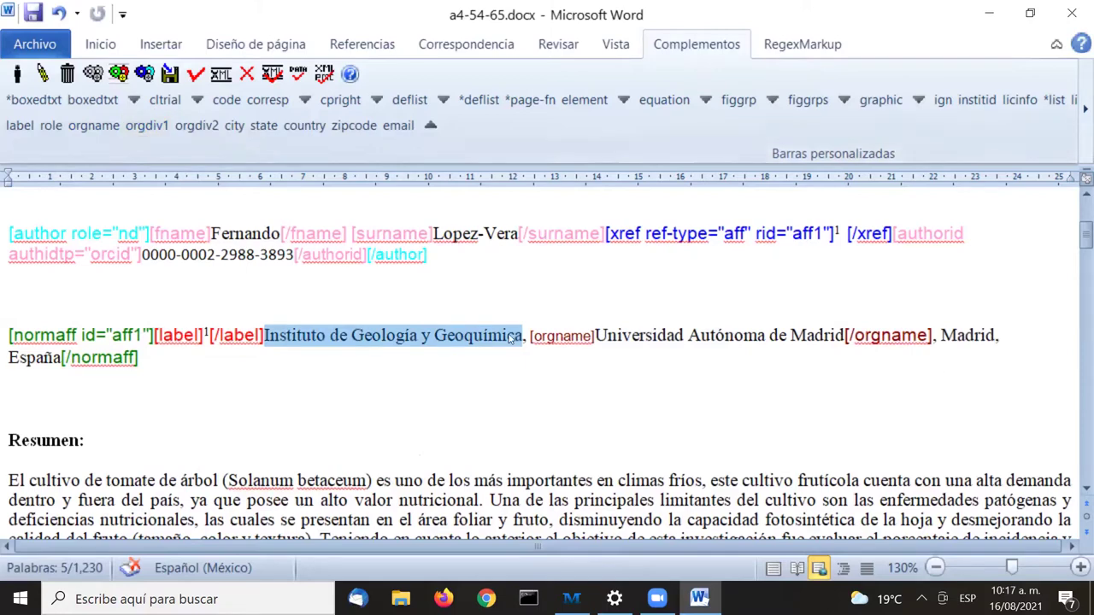
pyautogui.click(146, 125)
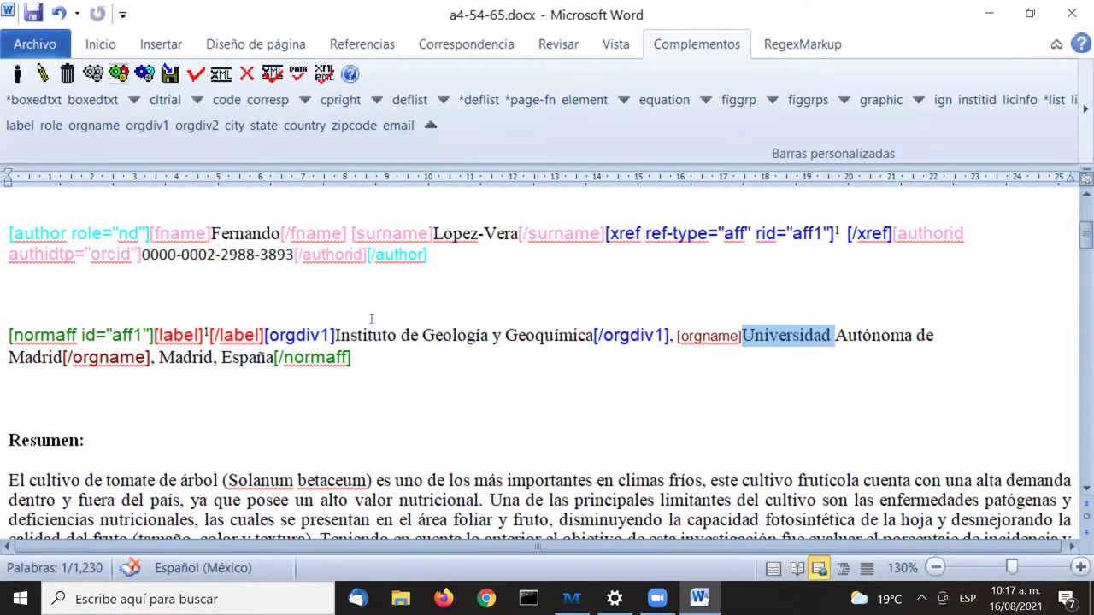
# Tag "Madrid" as city and "España" as country in the normaff affiliation
pyautogui.tripleClick(296, 335)
pyautogui.click(297, 335)
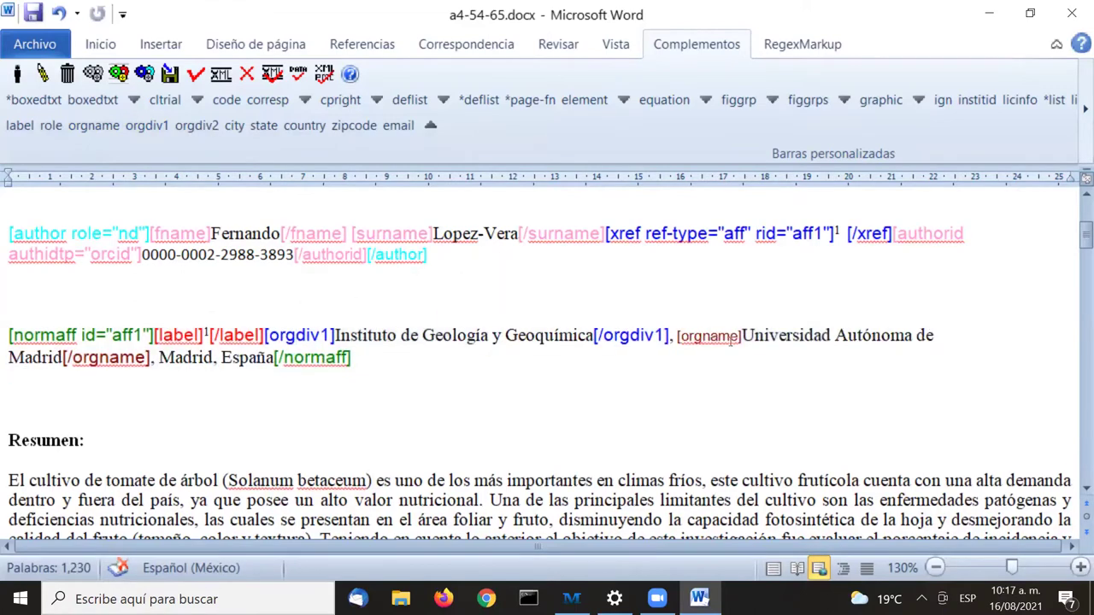
pyautogui.doubleClick(711, 335)
pyautogui.click(172, 358)
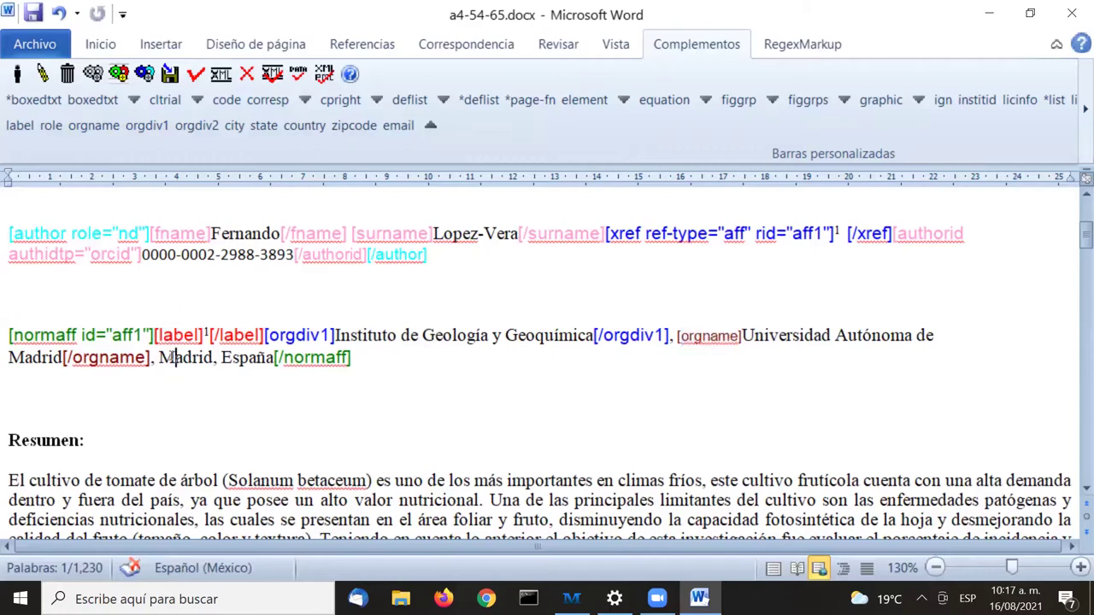
pyautogui.doubleClick(175, 357)
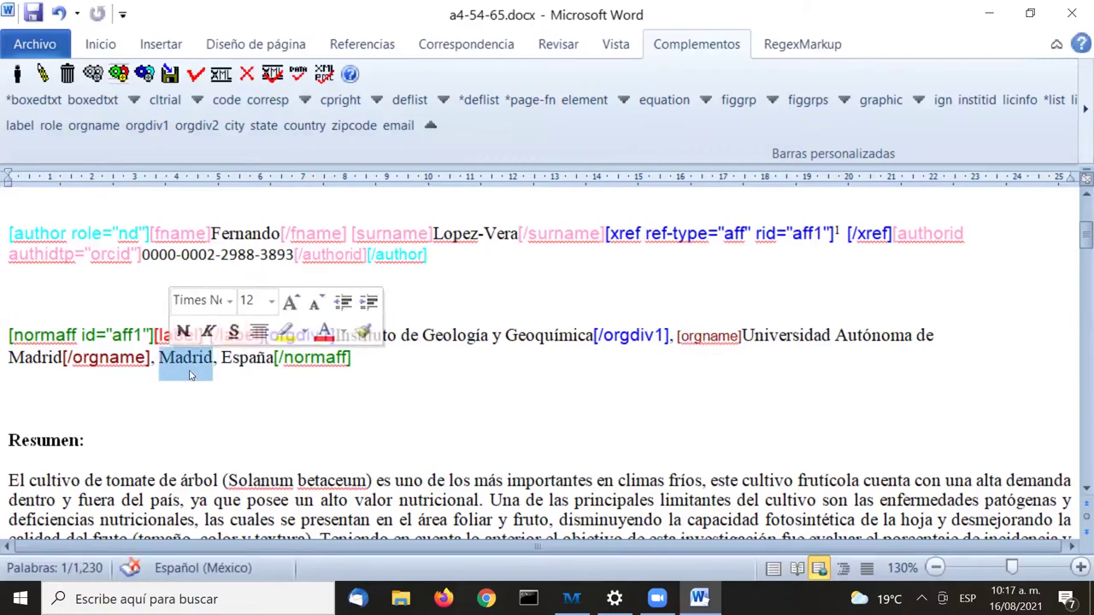
pyautogui.click(235, 125)
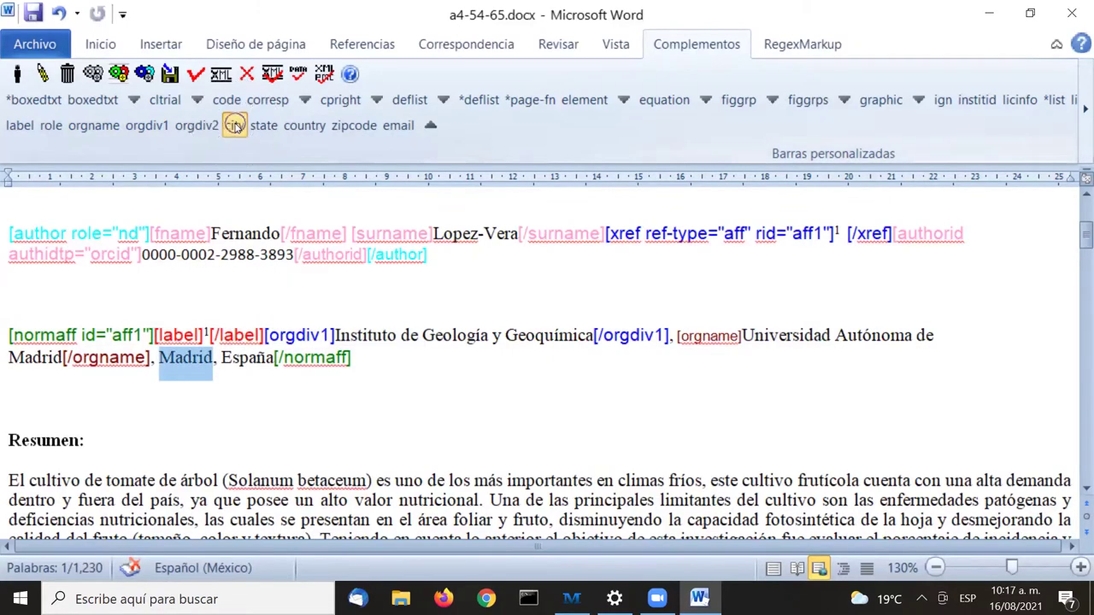
pyautogui.click(235, 125)
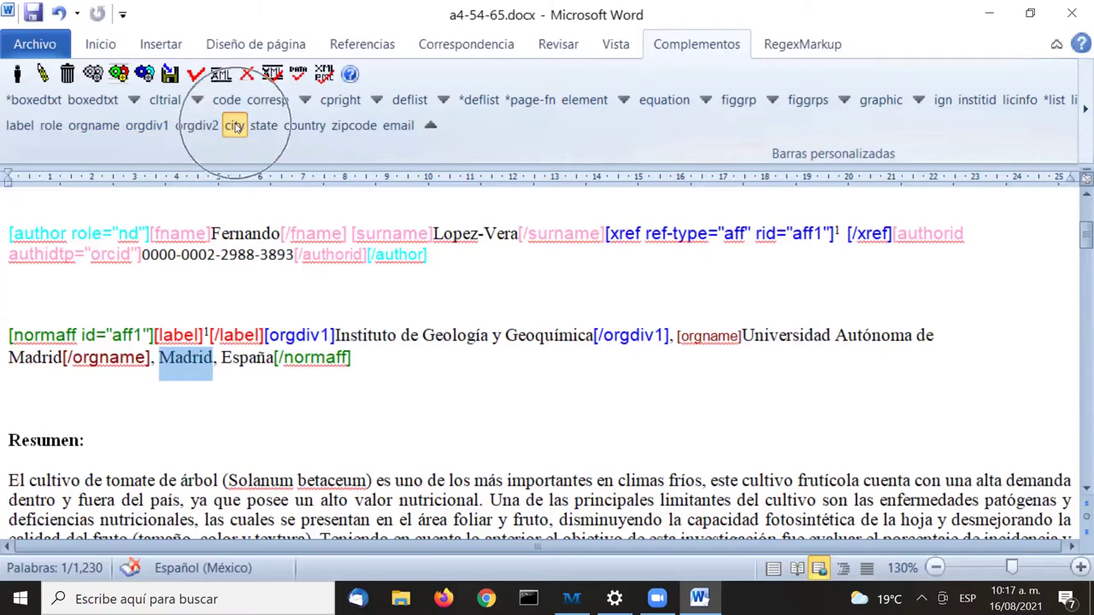
pyautogui.click(311, 125)
pyautogui.click(313, 126)
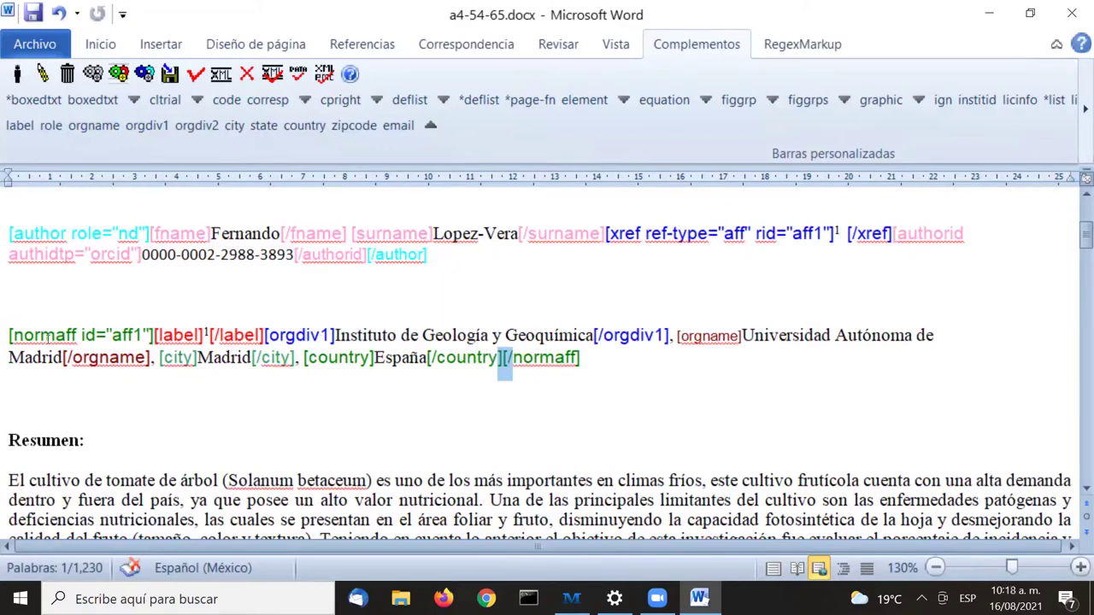
# Open the attributes of the normaff element for editing and set icountry to Spain
pyautogui.click(41, 335)
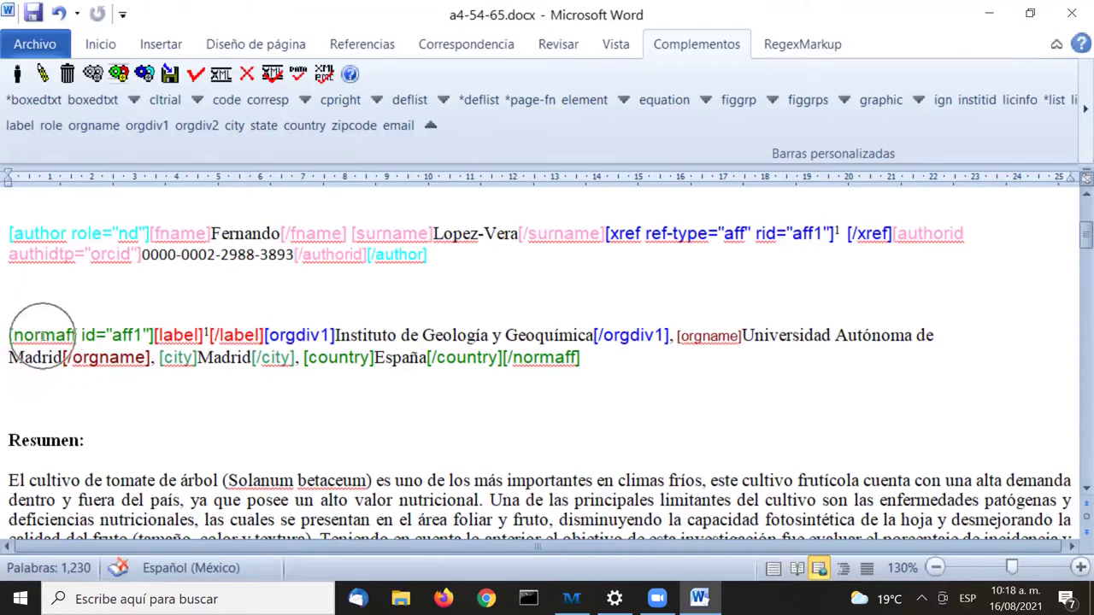
pyautogui.click(41, 74)
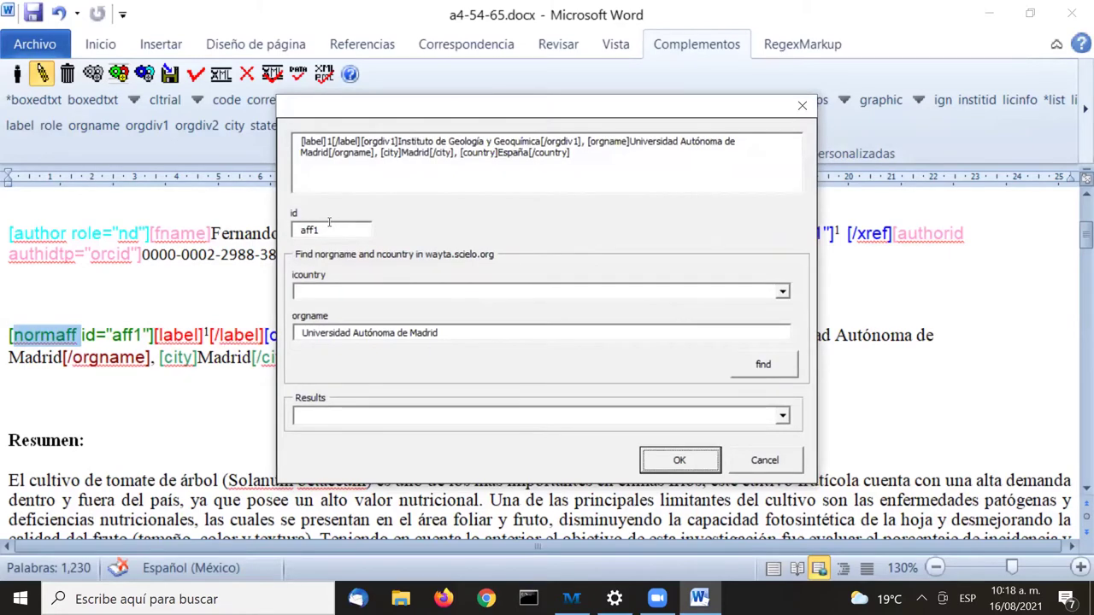
pyautogui.click(782, 293)
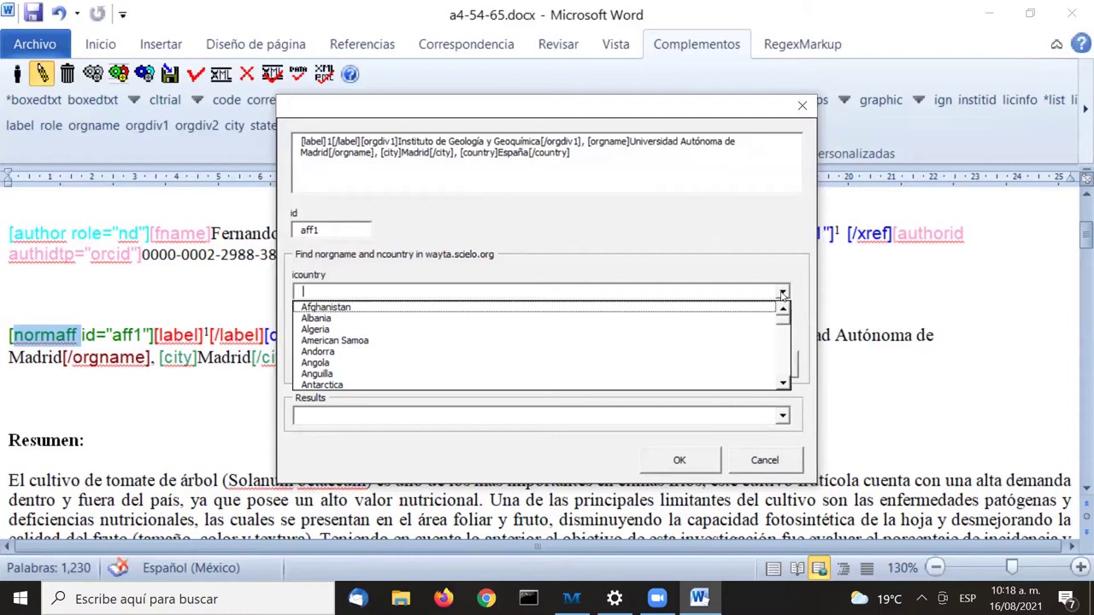
pyautogui.write('s')
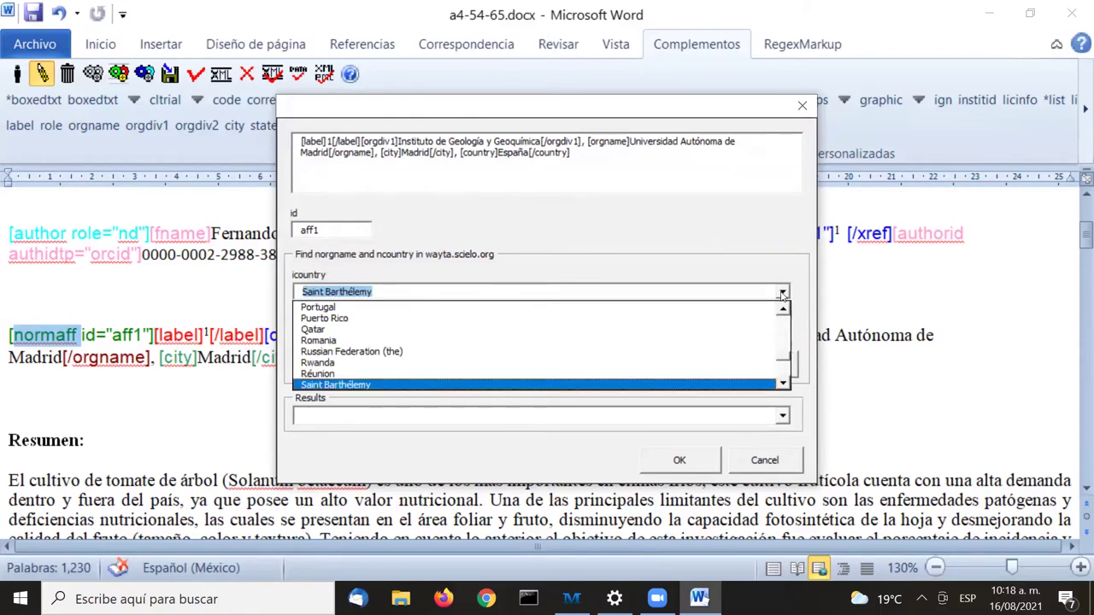
pyautogui.write('pain')
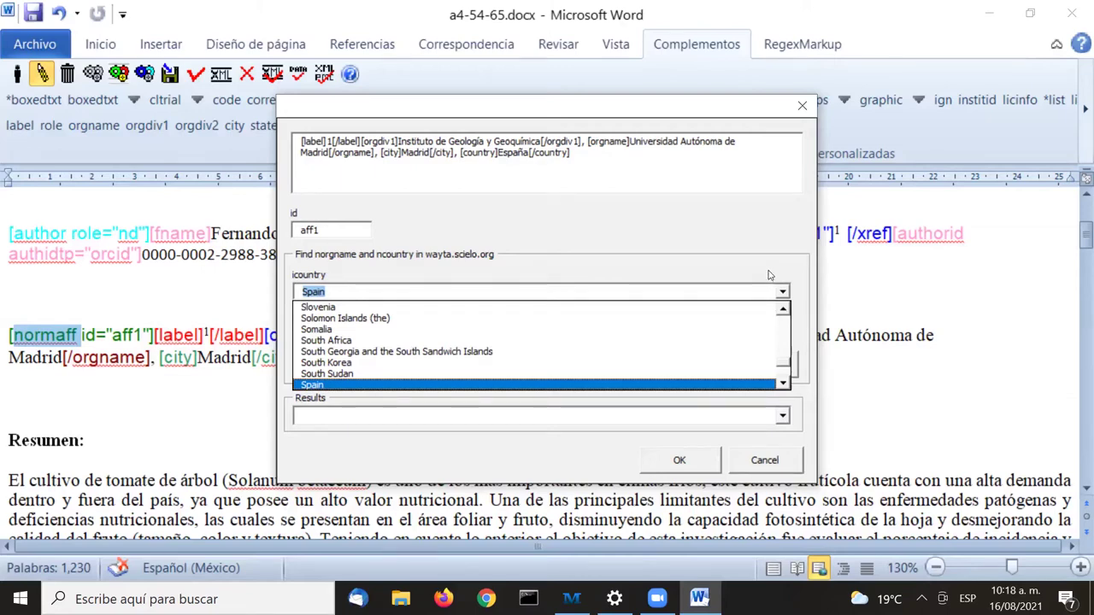
pyautogui.click(768, 275)
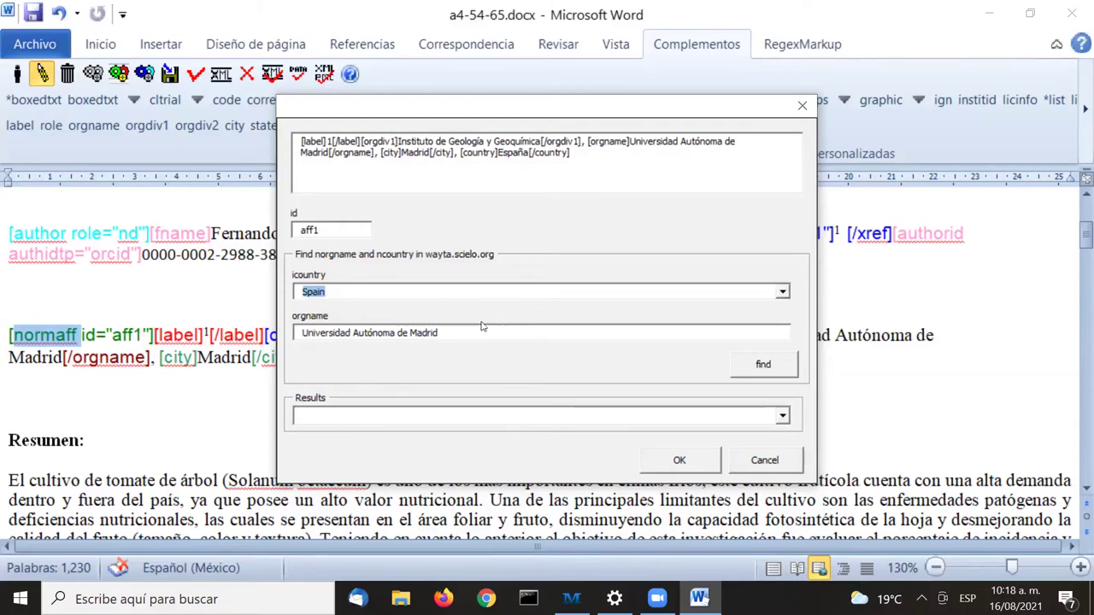
# Look up the normalized institution for Universidad Autónoma de Madrid and apply the result "Universidad Autónoma de Madrid - Spain" to normaff
pyautogui.moveTo(459, 332); pyautogui.dragTo(244, 332)
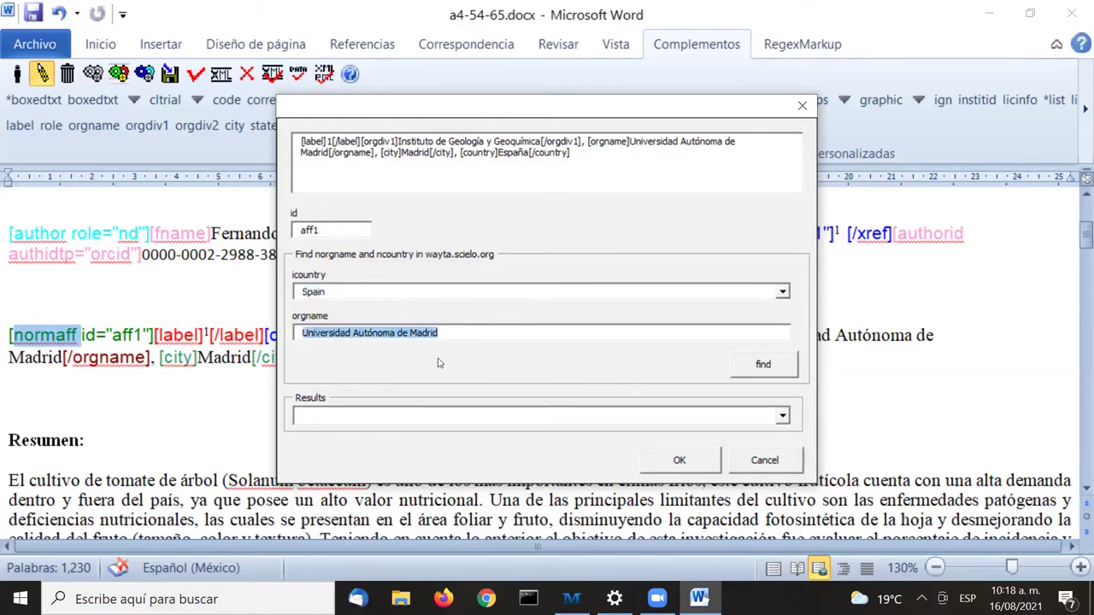
pyautogui.click(777, 367)
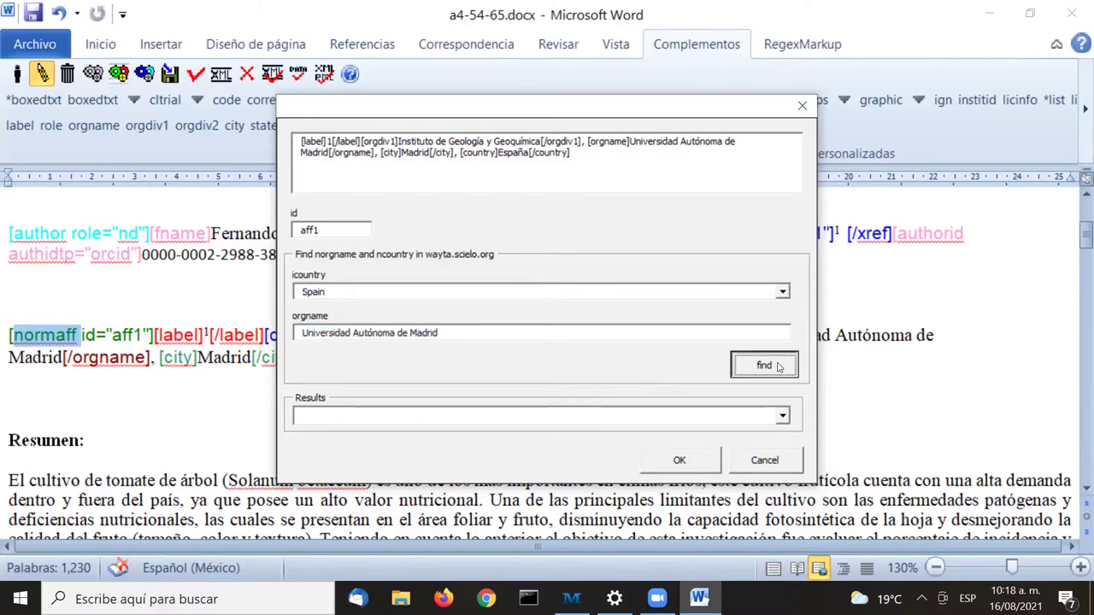
pyautogui.click(778, 366)
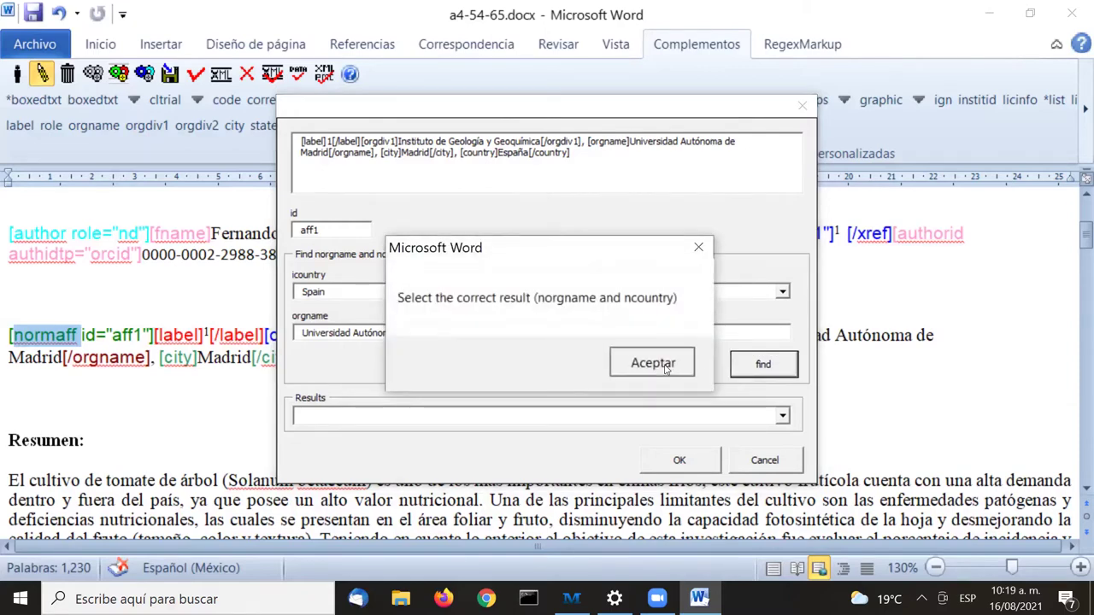
pyautogui.click(653, 363)
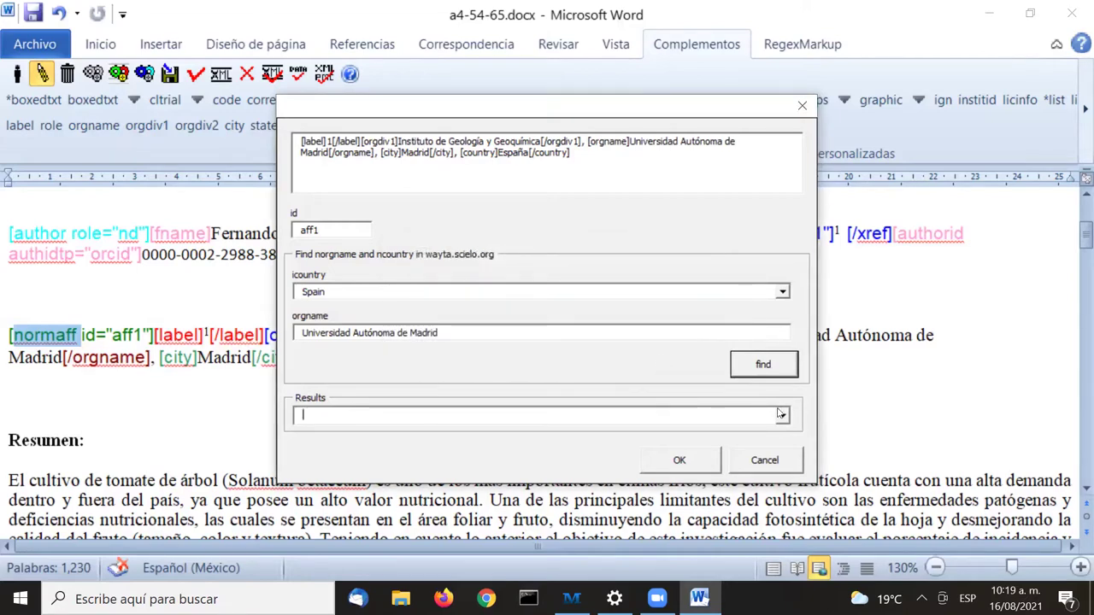
pyautogui.click(663, 412)
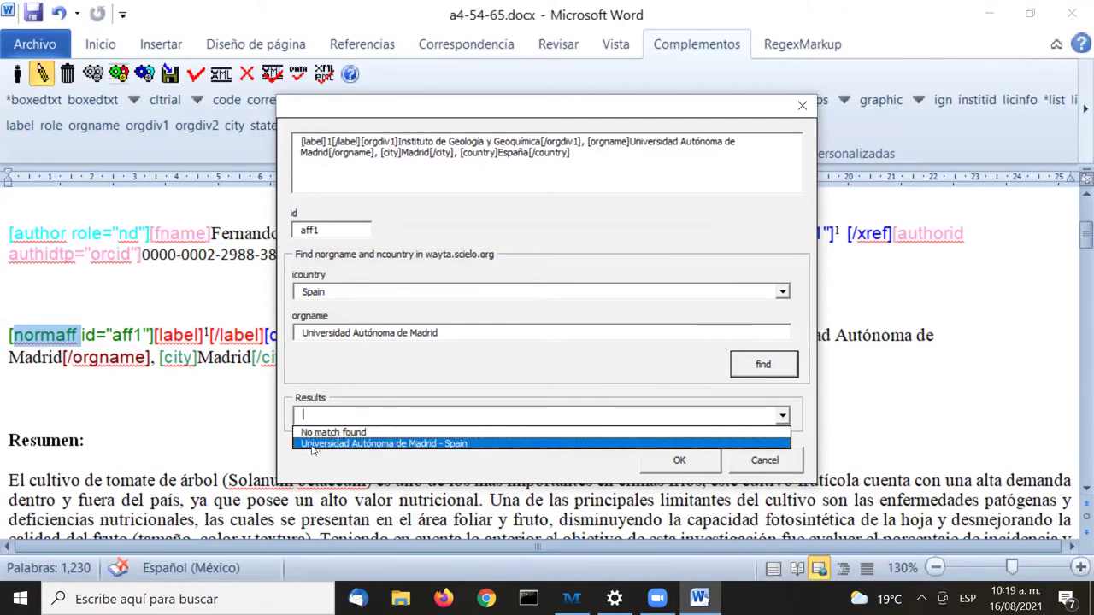
pyautogui.click(406, 445)
pyautogui.click(692, 459)
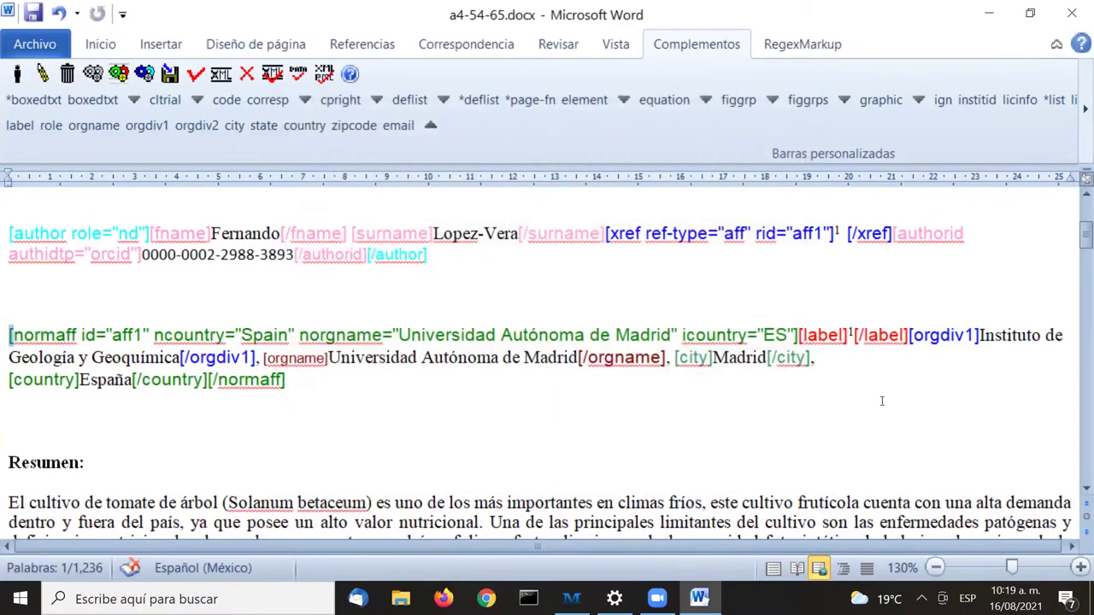
# Check the norgname, icountry and ncountry attributes in the opening normaff tag
pyautogui.scroll(5, 882, 401)
pyautogui.scroll(-5, 882, 401)
pyautogui.moveTo(398, 335); pyautogui.dragTo(671, 335)
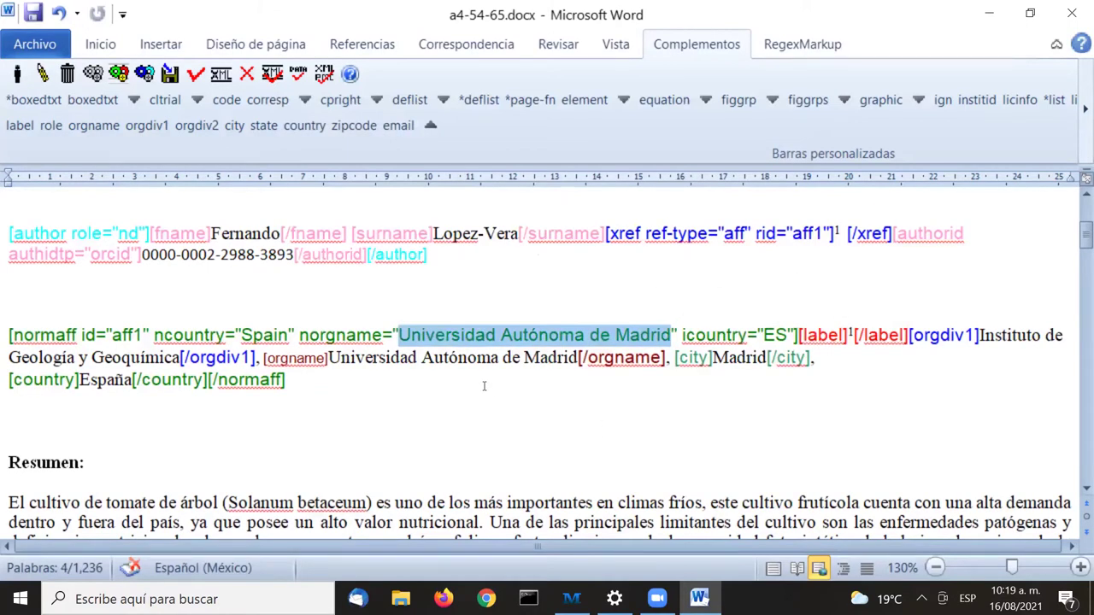
pyautogui.doubleClick(776, 335)
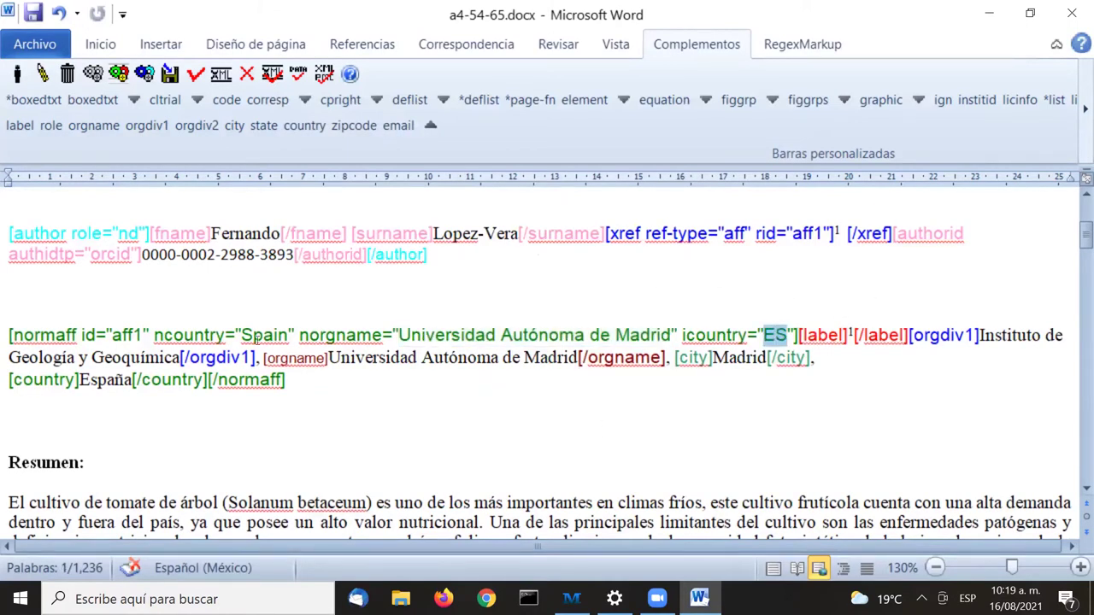
pyautogui.doubleClick(253, 335)
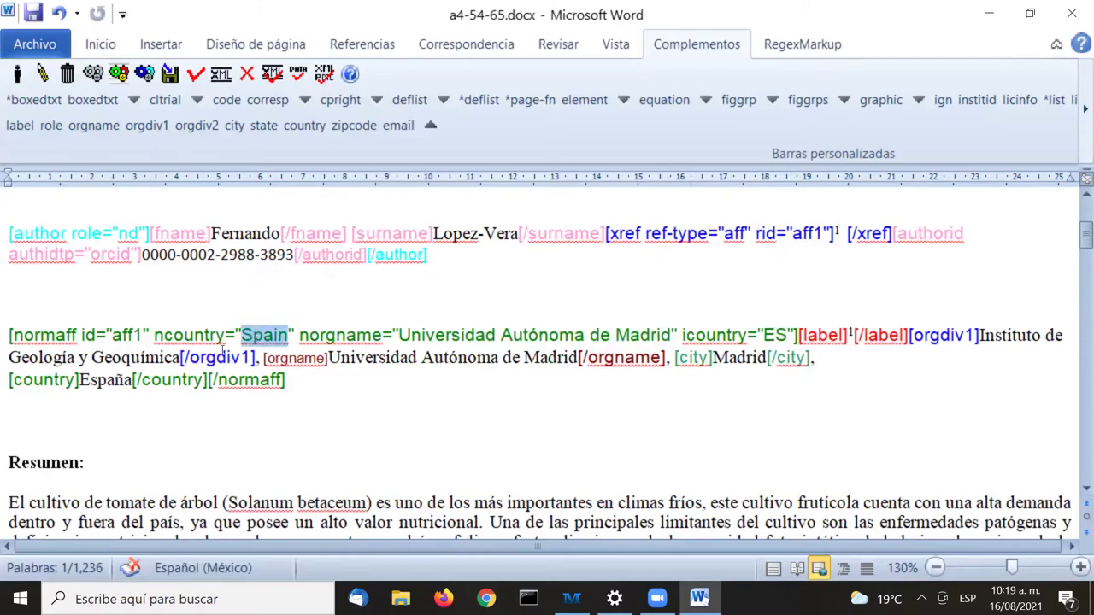
pyautogui.scroll(-1, 223, 351)
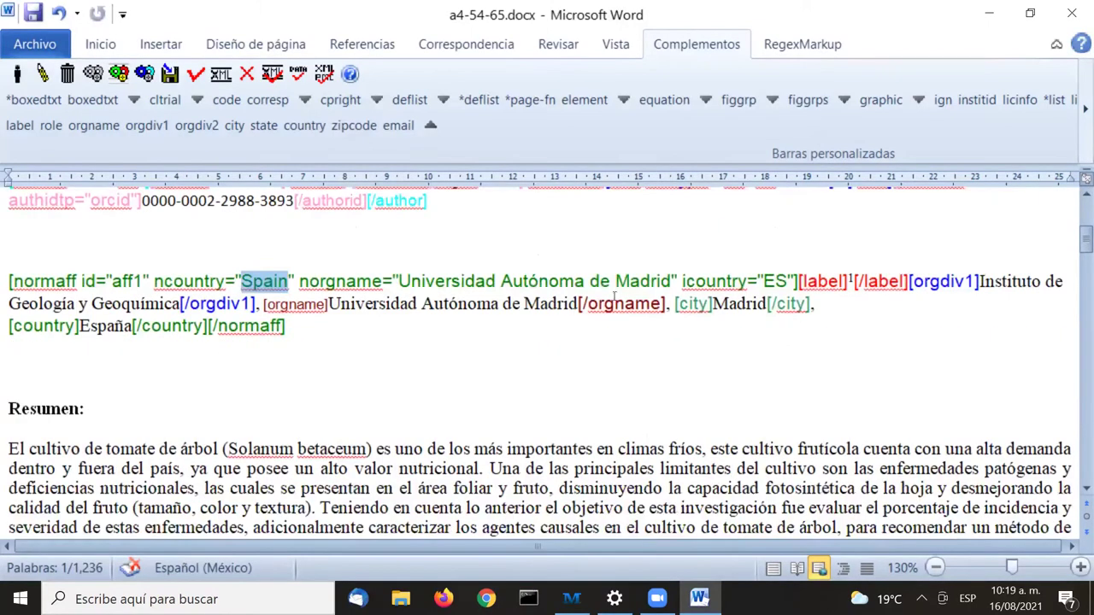
pyautogui.scroll(-2, 777, 306)
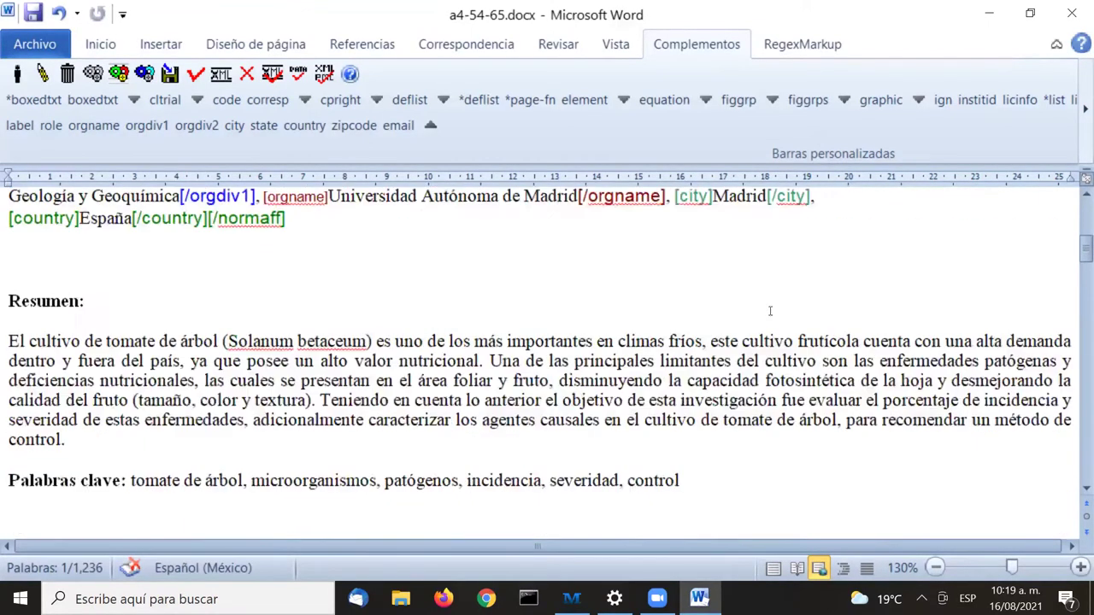
# Select the "Resumen:" heading together with its abstract paragraph
pyautogui.click(540, 275)
pyautogui.scroll(-1, 541, 272)
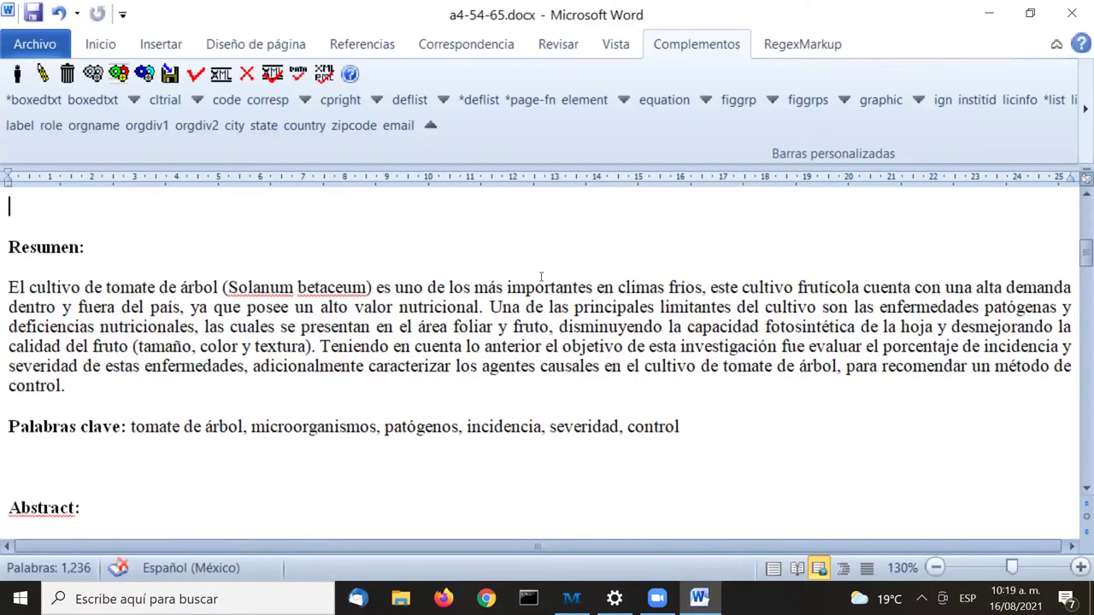
pyautogui.moveTo(8, 247); pyautogui.dragTo(65, 403)
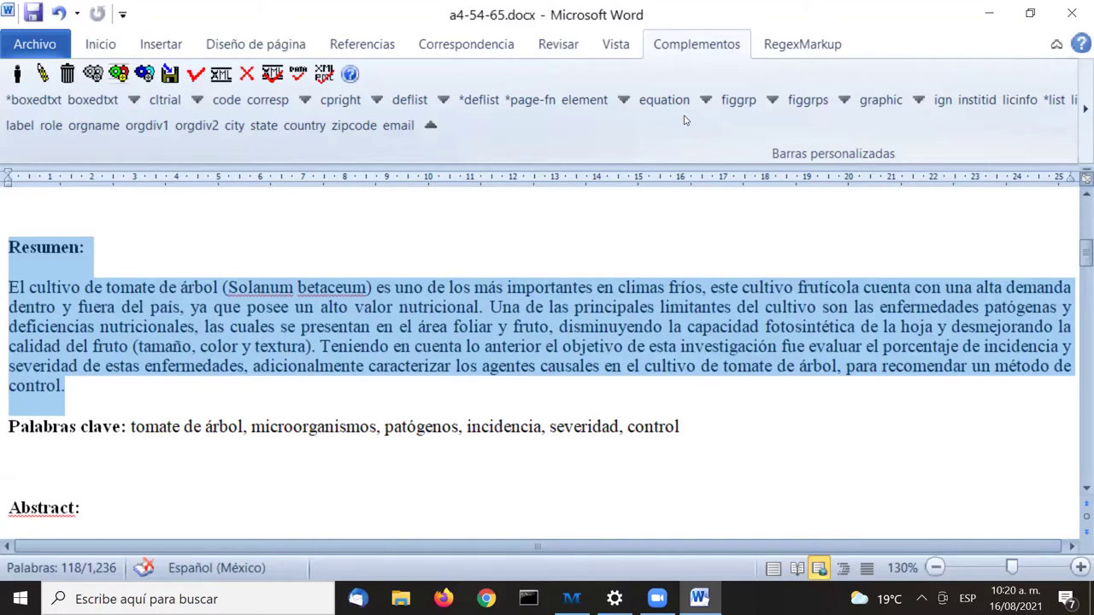
pyautogui.click(419, 323)
pyautogui.scroll(1, 420, 324)
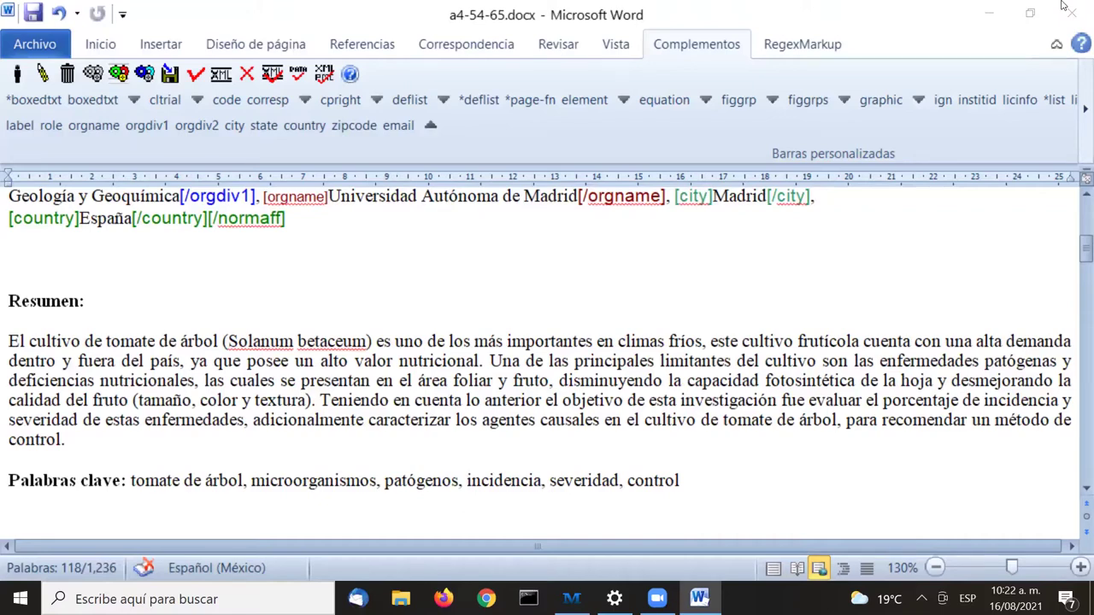
pyautogui.scroll(1, 368, 491)
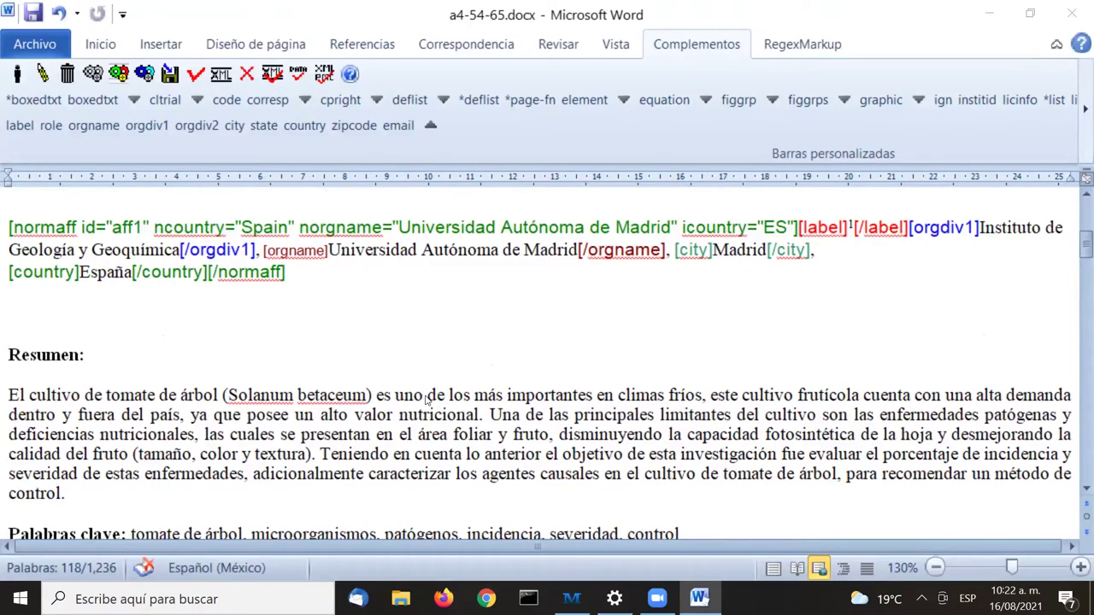
# Examine the parent-level markup tags, including normaff, xmlabstr and xmlbody, and return to the child tags of normaff
pyautogui.click(430, 125)
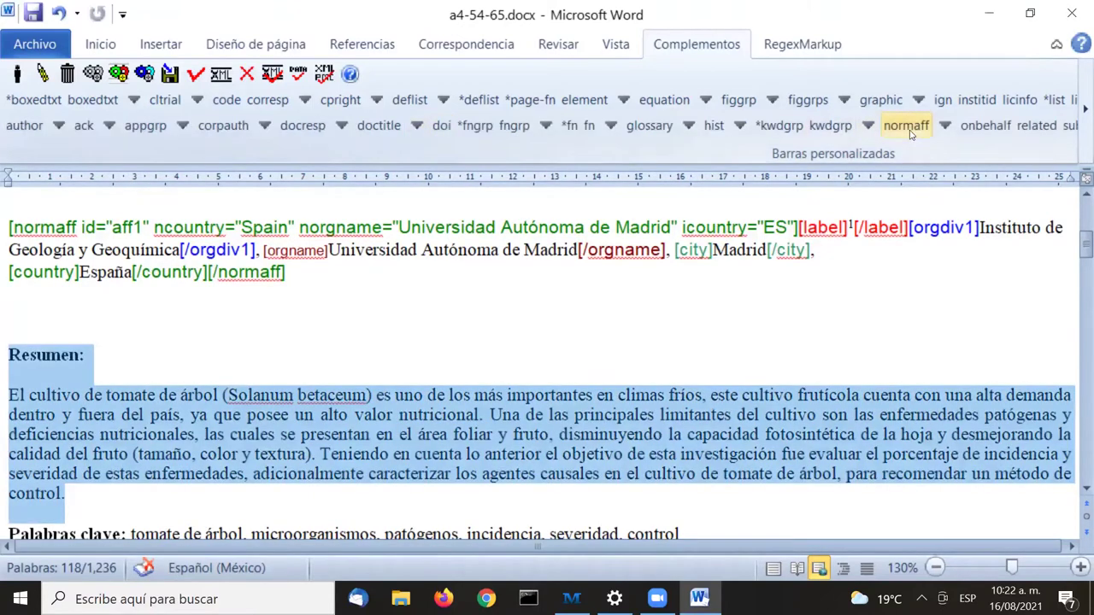
pyautogui.click(1078, 119)
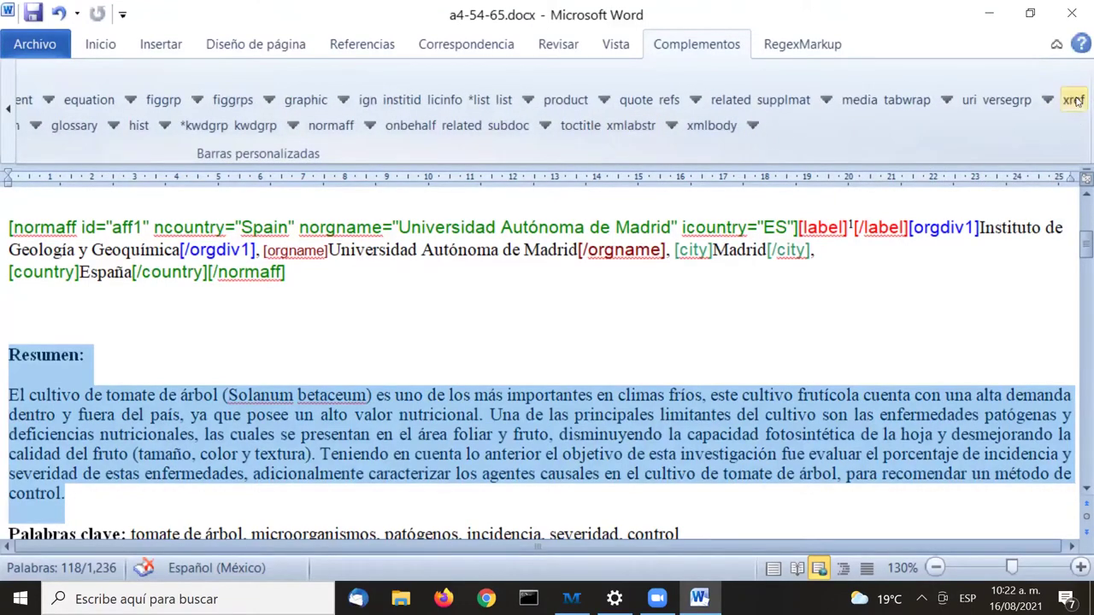
pyautogui.click(332, 128)
pyautogui.click(368, 126)
pyautogui.click(368, 126)
pyautogui.click(368, 126)
pyautogui.click(368, 125)
pyautogui.click(369, 128)
pyautogui.click(368, 127)
pyautogui.click(368, 128)
pyautogui.click(367, 130)
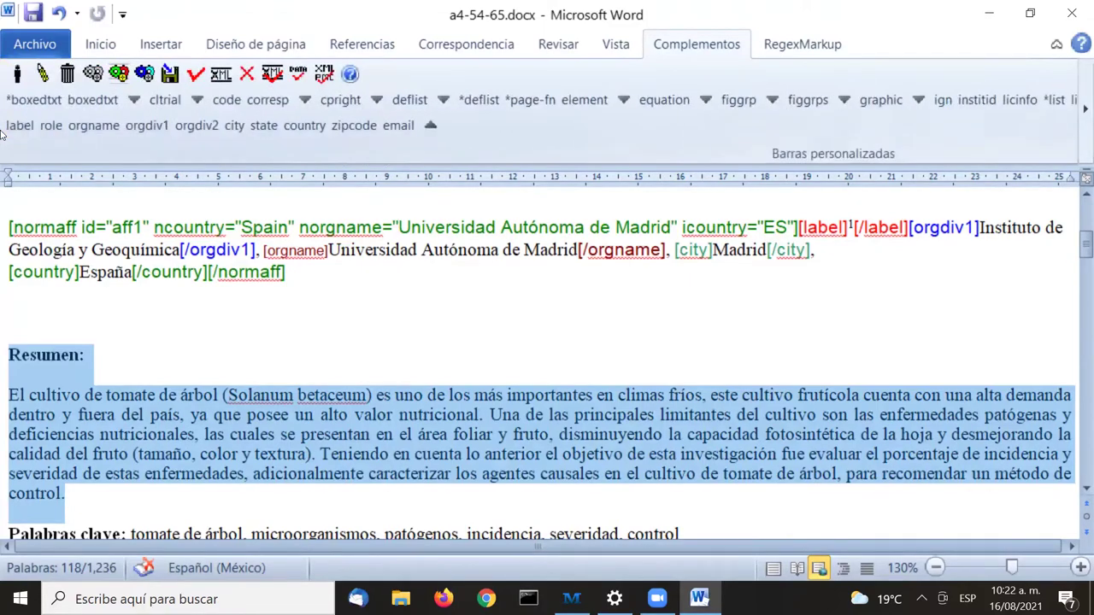
pyautogui.click(107, 128)
pyautogui.click(107, 128)
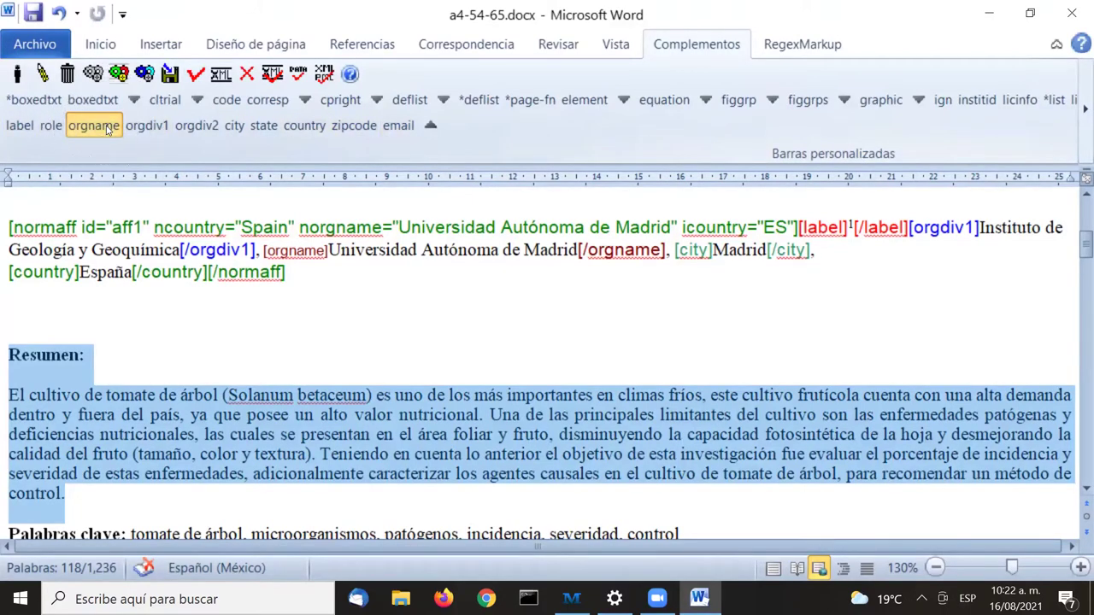
pyautogui.click(106, 128)
pyautogui.click(107, 128)
pyautogui.click(108, 135)
pyautogui.click(108, 134)
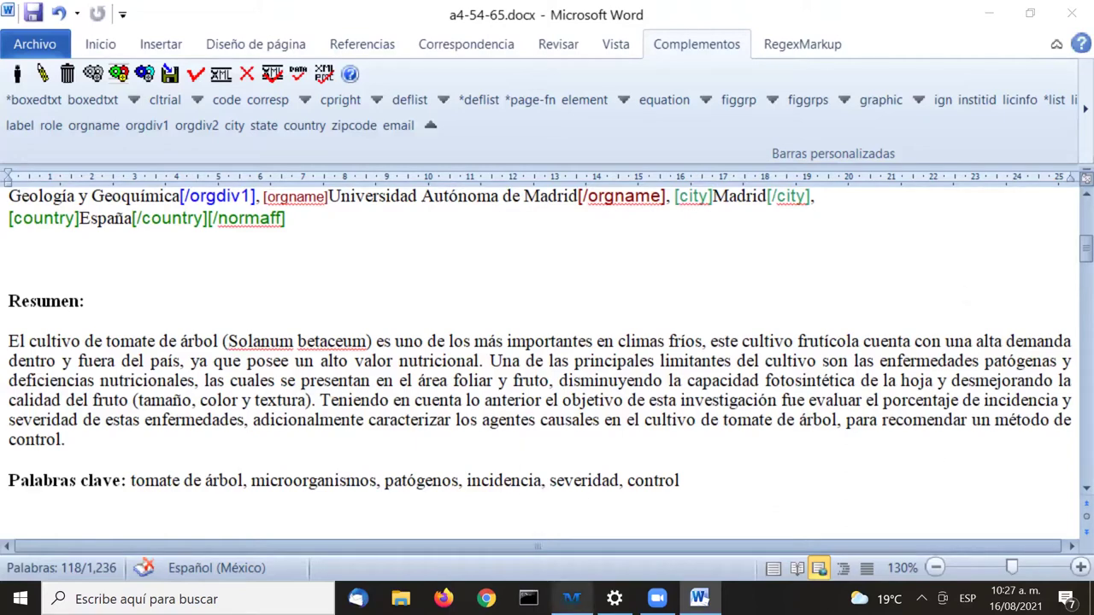
# Close the Settings window and return to the selected Resumen section of the document
pyautogui.moveTo(571, 598)
pyautogui.rightClick(615, 599)
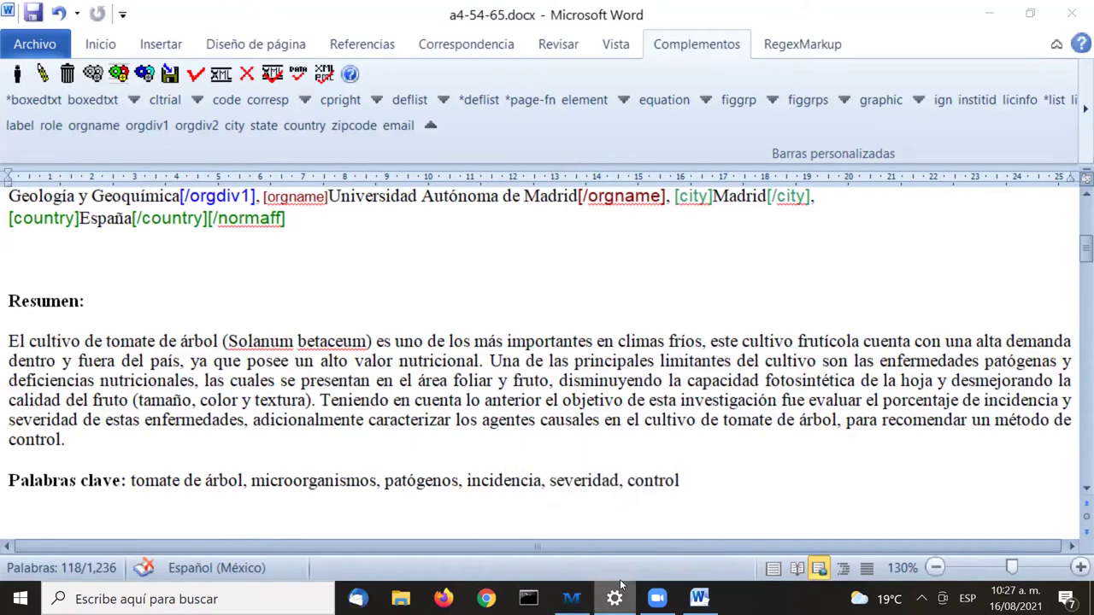
pyautogui.click(619, 561)
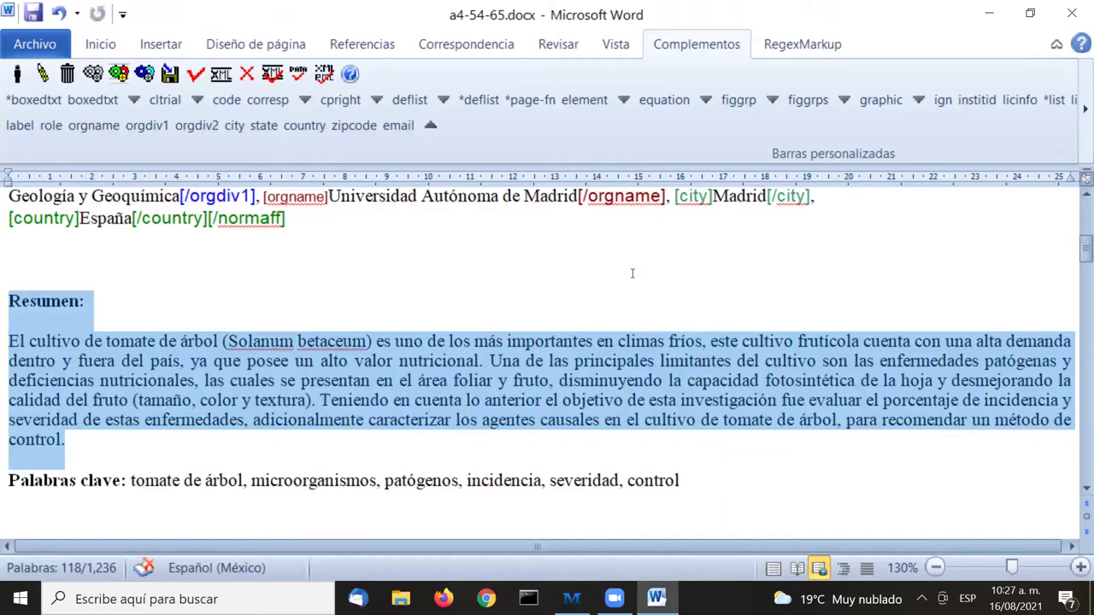
pyautogui.scroll(-3, 646, 276)
pyautogui.scroll(2, 645, 278)
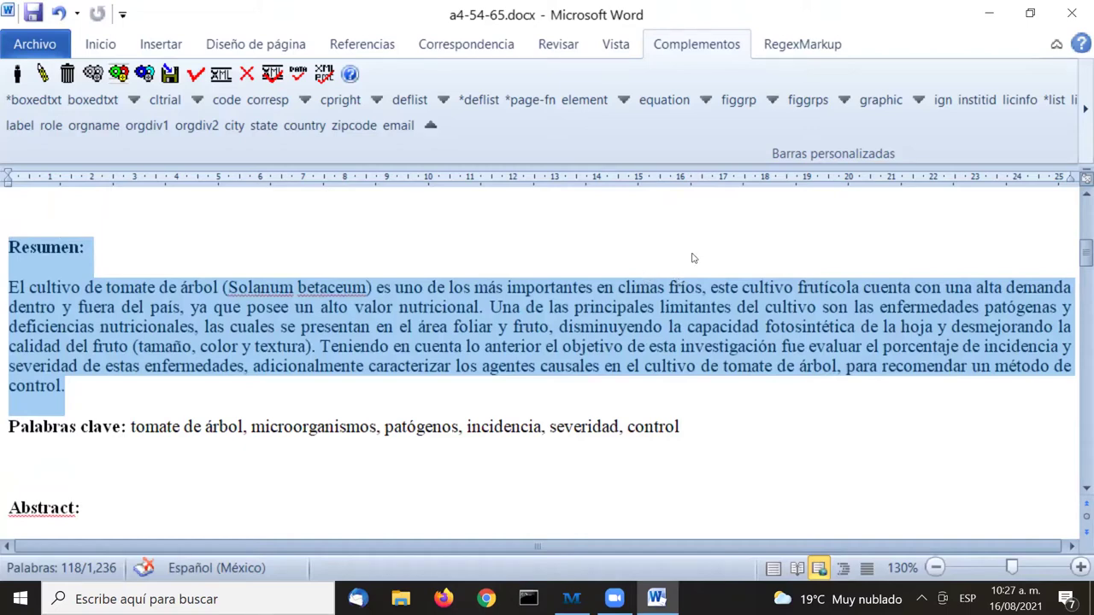
pyautogui.click(603, 89)
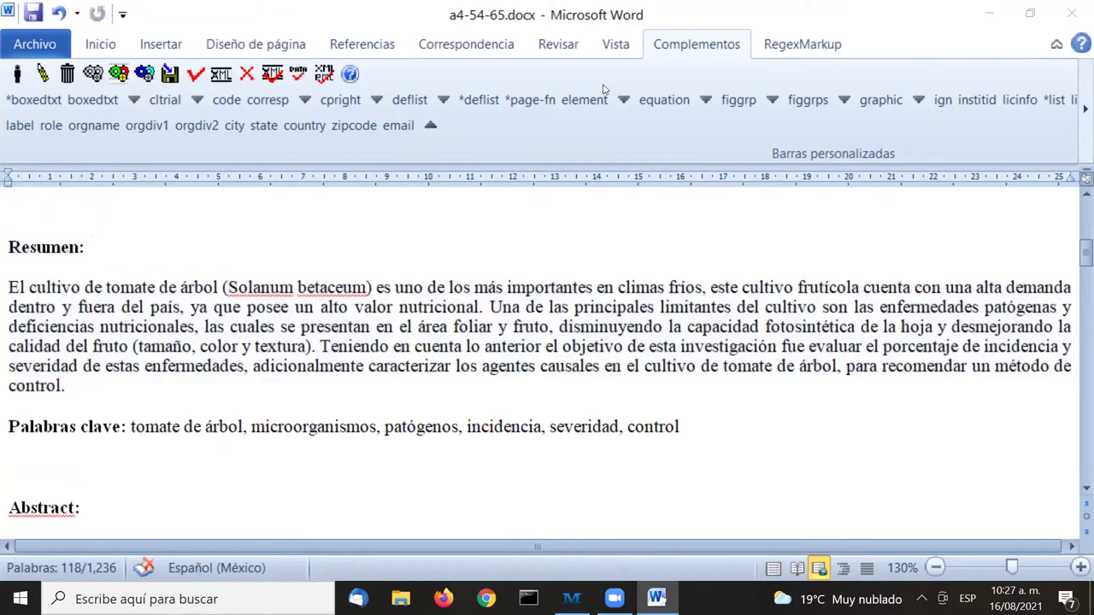
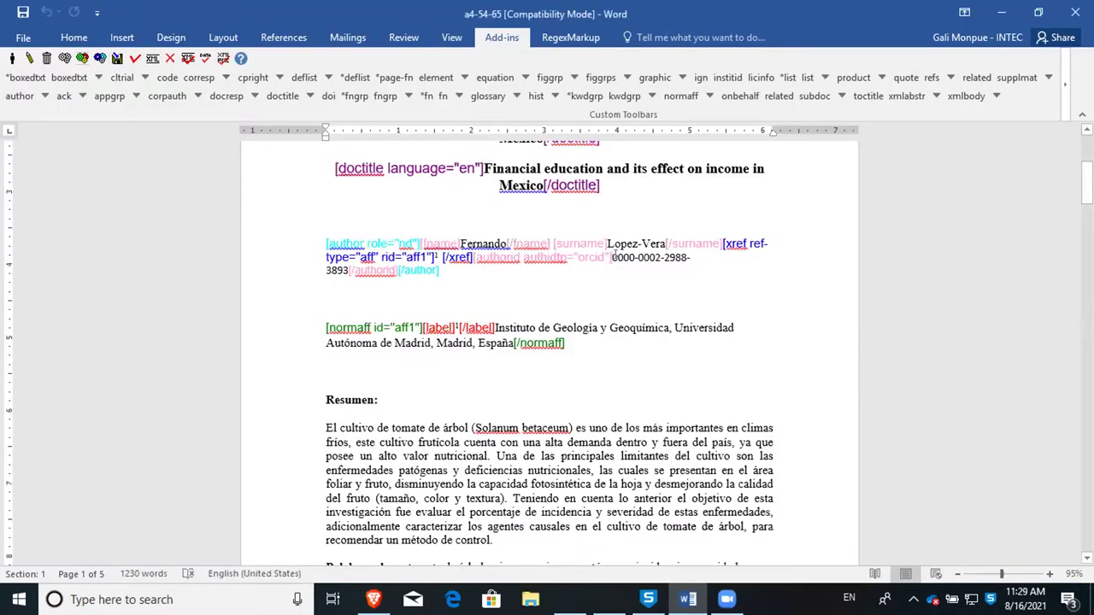
pyautogui.click(610, 254)
pyautogui.moveTo(610, 255); pyautogui.dragTo(335, 282)
pyautogui.scroll(-2, 446, 385)
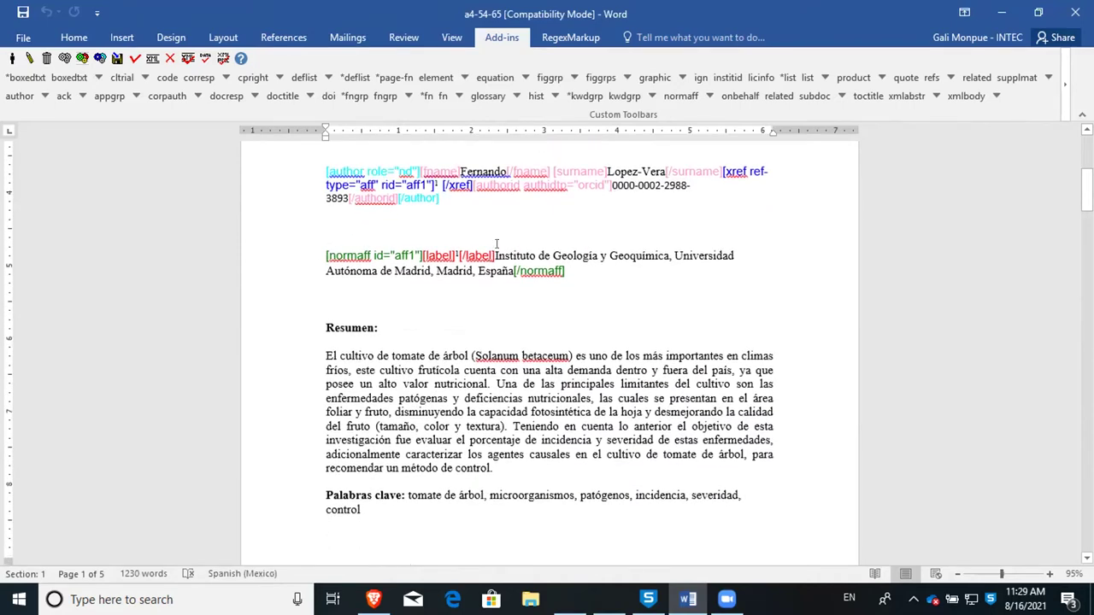
# Tag "Universidad Autónoma de Madrid" as orgname and "Instituto de Geología y Geoquímica" as orgdiv1 within the author affiliation
pyautogui.moveTo(689, 254); pyautogui.dragTo(425, 256)
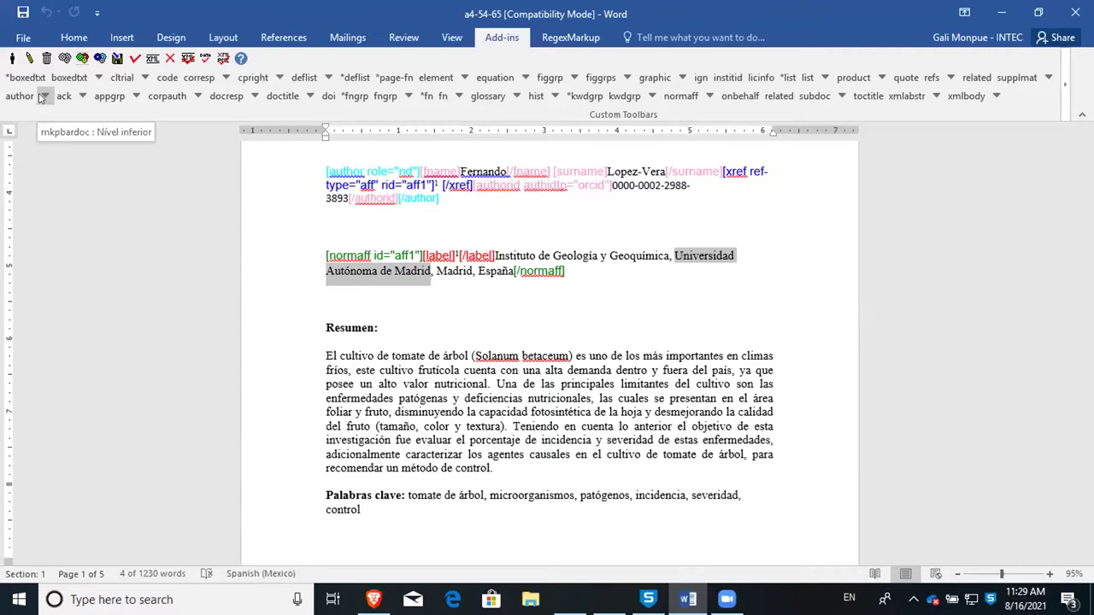
pyautogui.click(42, 96)
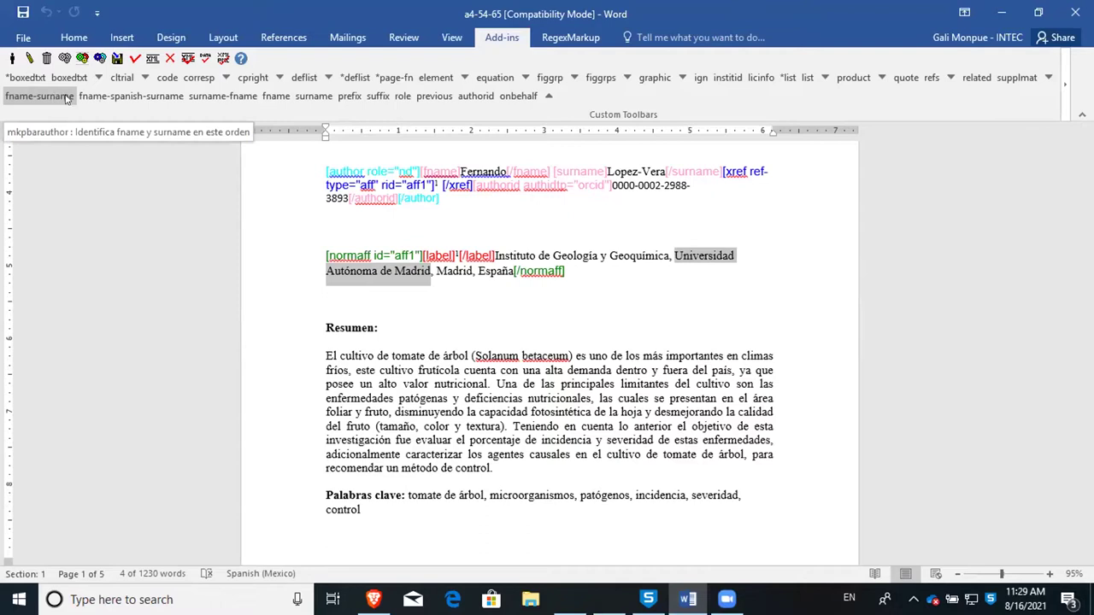
pyautogui.click(549, 96)
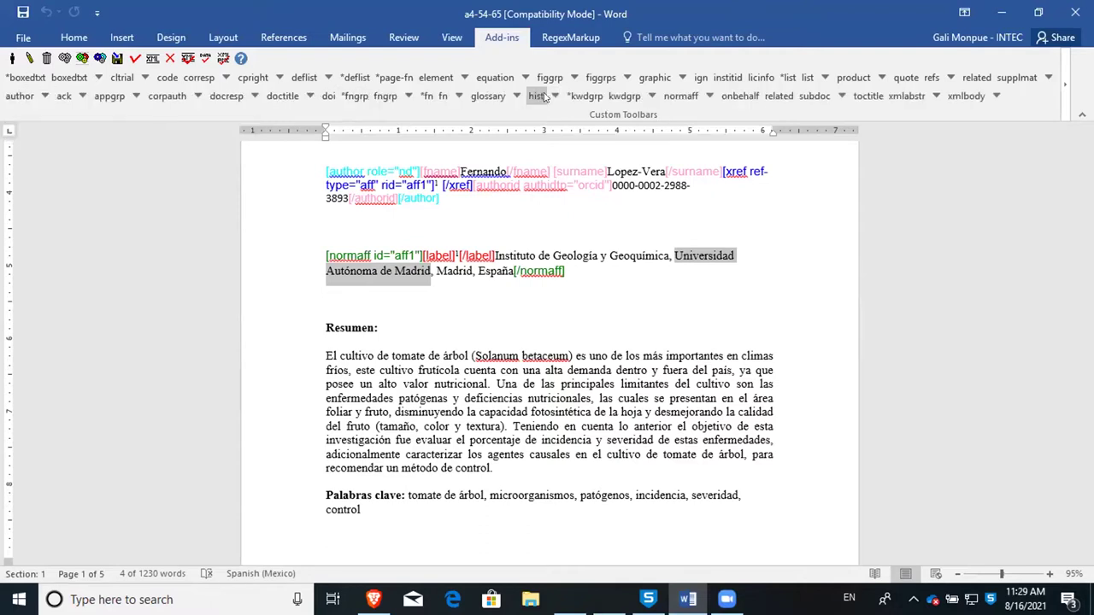
pyautogui.click(1066, 85)
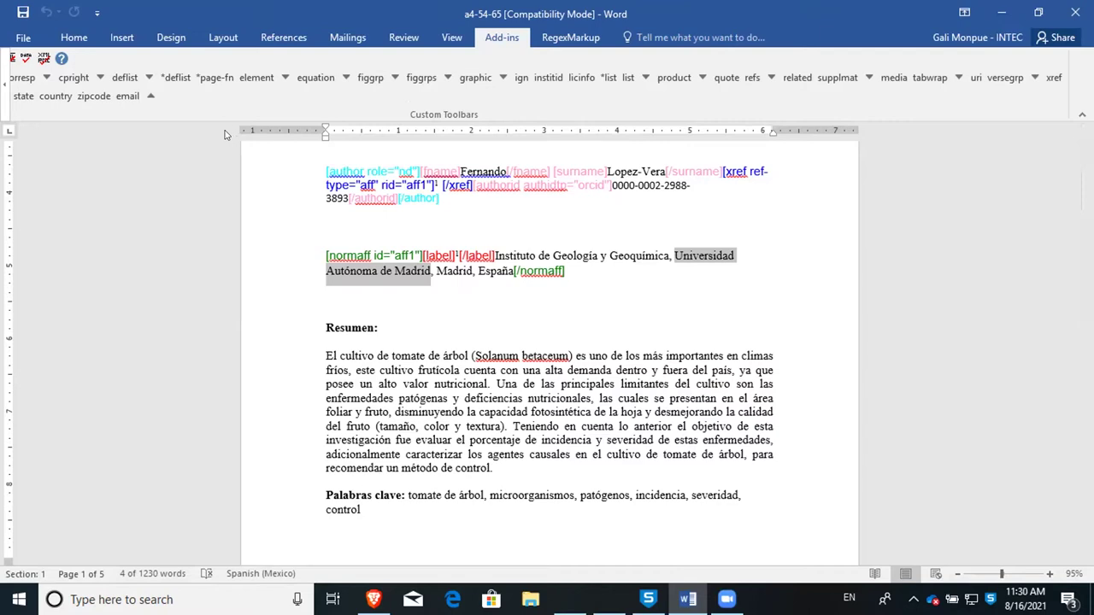
pyautogui.click(4, 83)
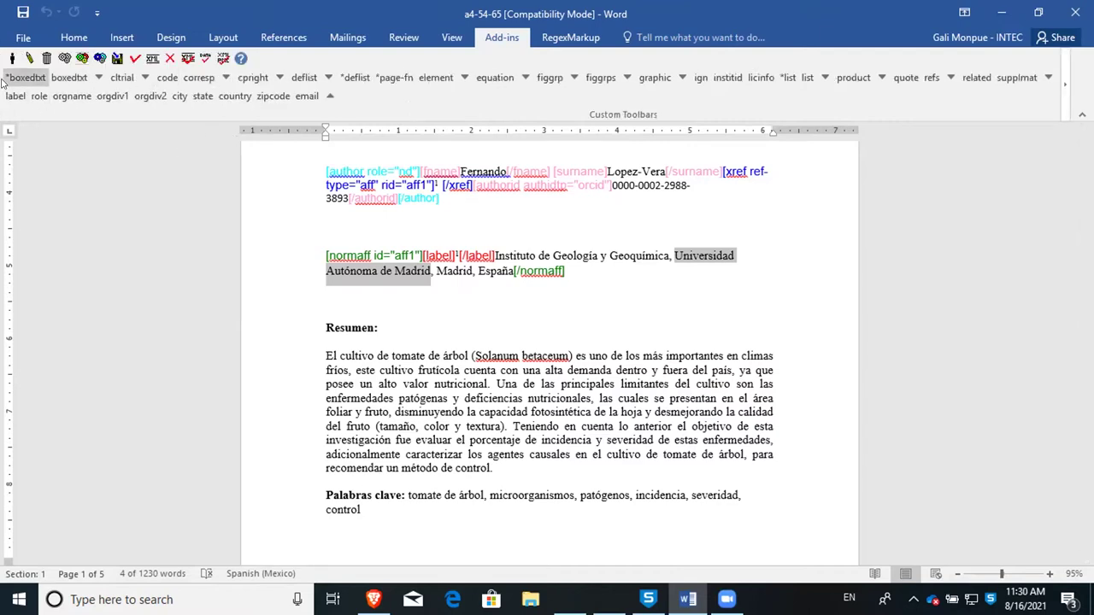
pyautogui.click(73, 90)
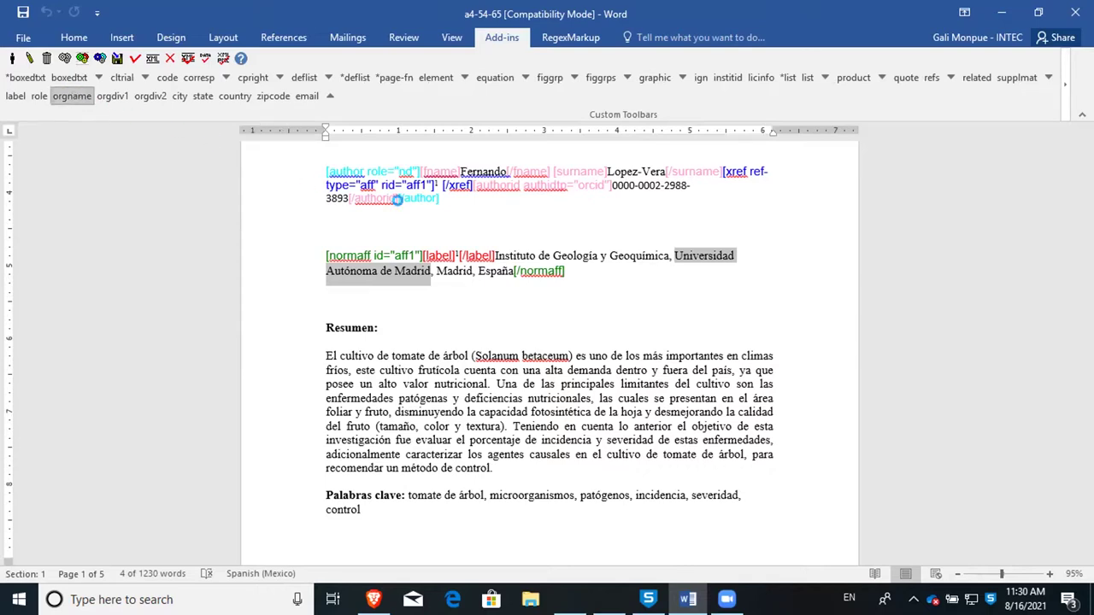
pyautogui.click(413, 195)
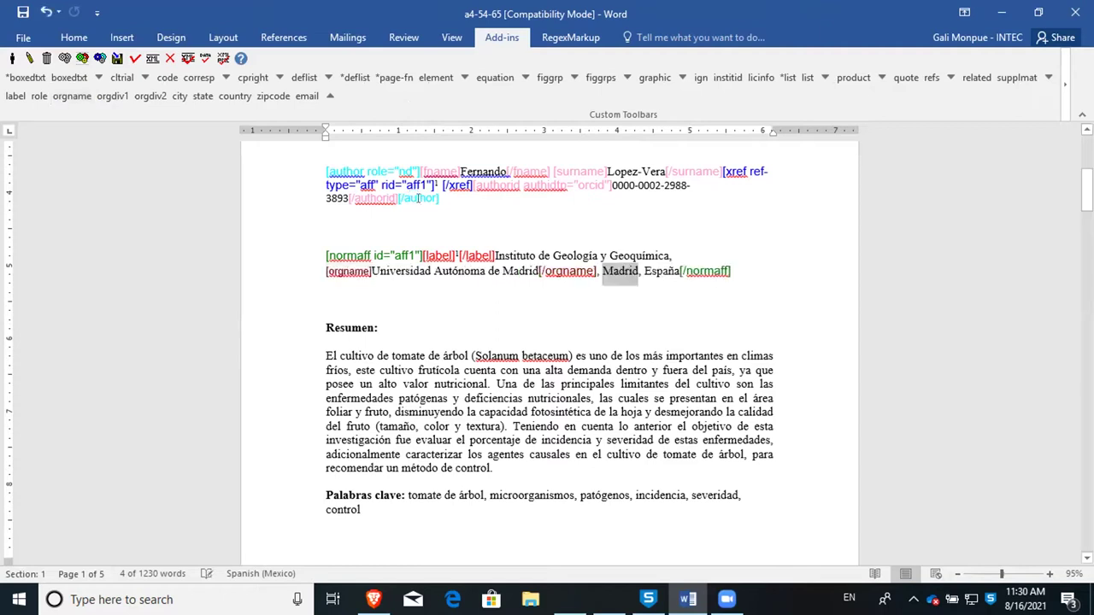
pyautogui.moveTo(493, 251); pyautogui.dragTo(660, 249)
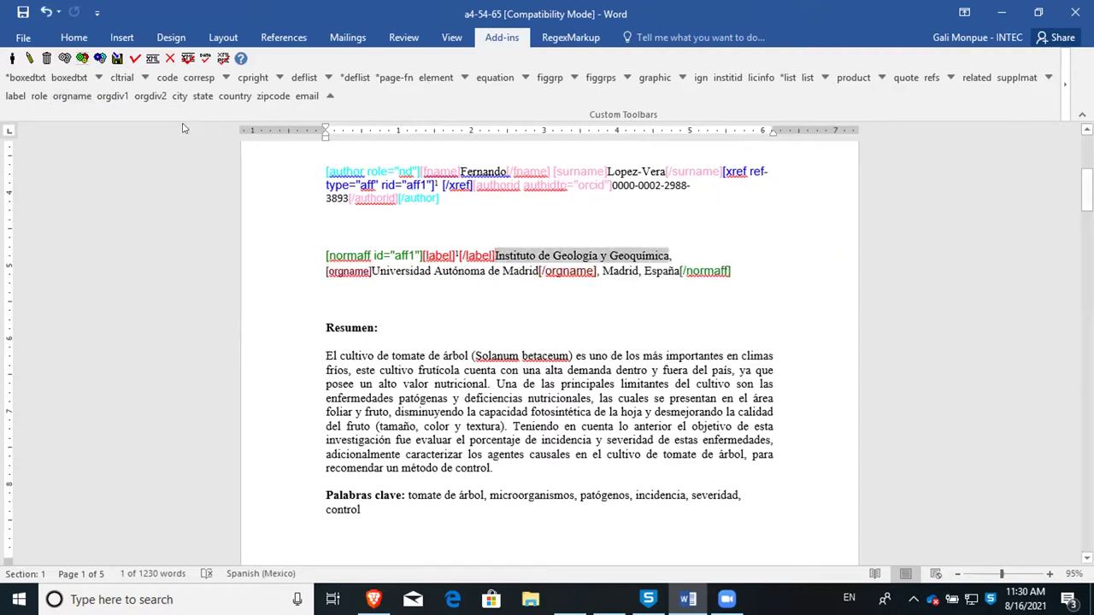
pyautogui.click(112, 95)
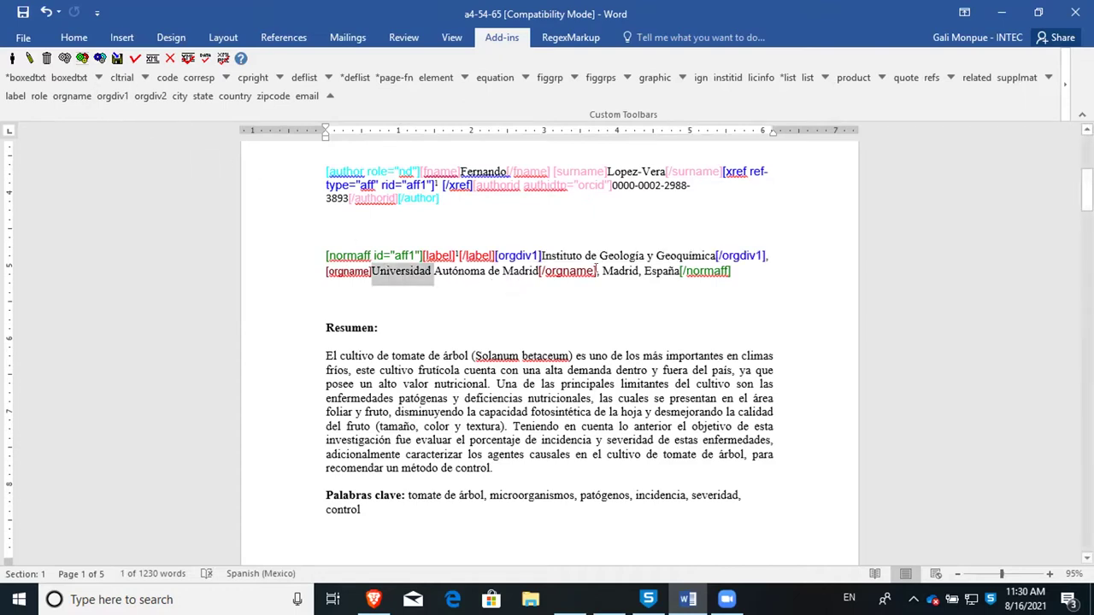
# Tag "Madrid" as city and "España" as country within the author affiliation
pyautogui.moveTo(595, 271); pyautogui.dragTo(681, 270)
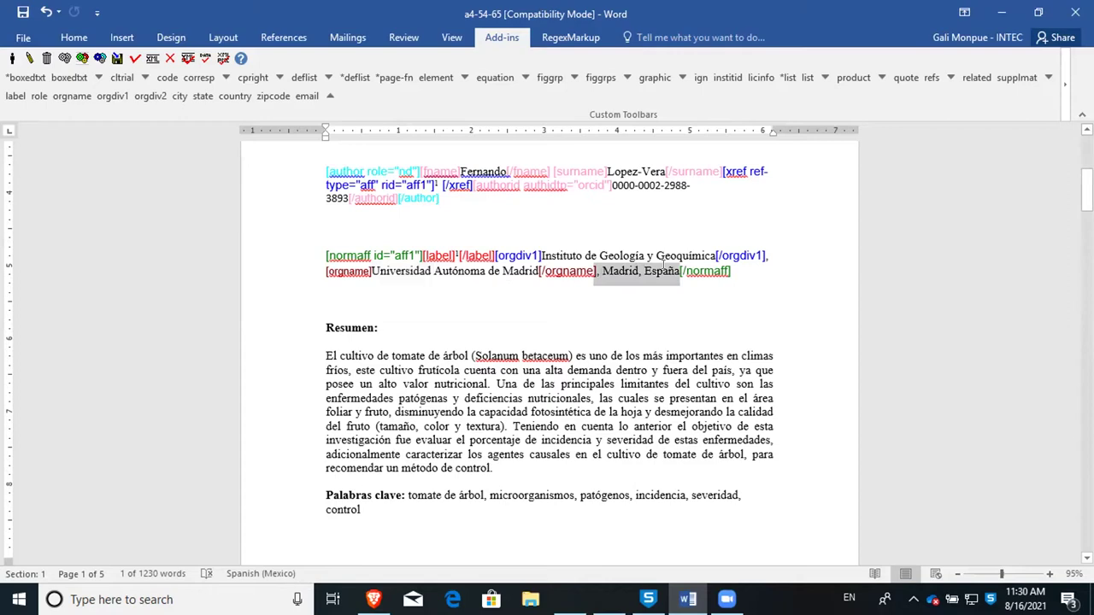
pyautogui.click(629, 286)
pyautogui.moveTo(600, 268); pyautogui.dragTo(637, 268)
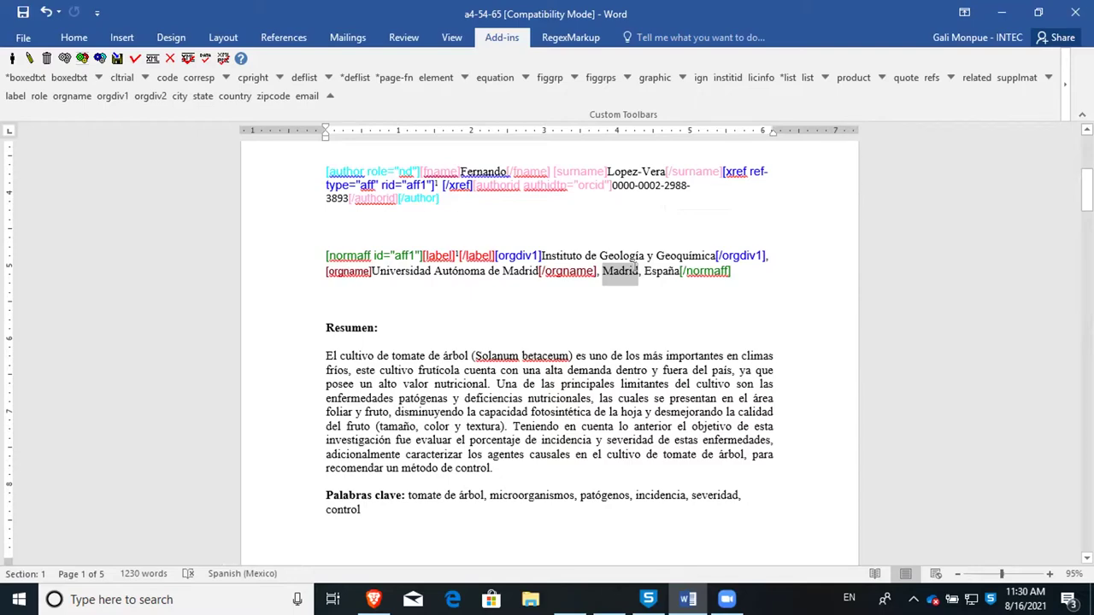
pyautogui.click(179, 96)
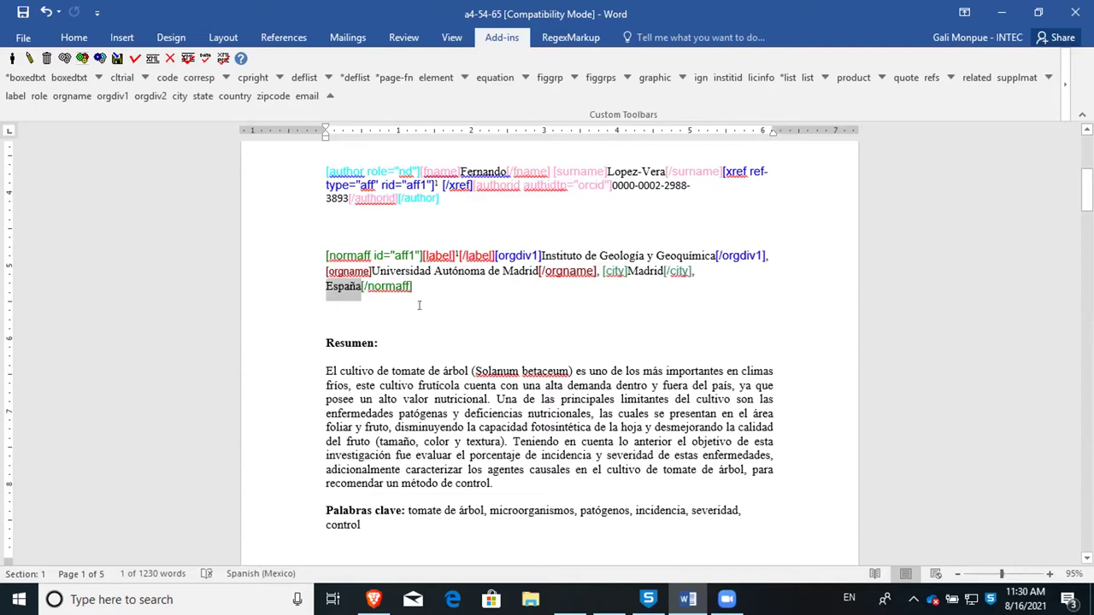
pyautogui.click(235, 96)
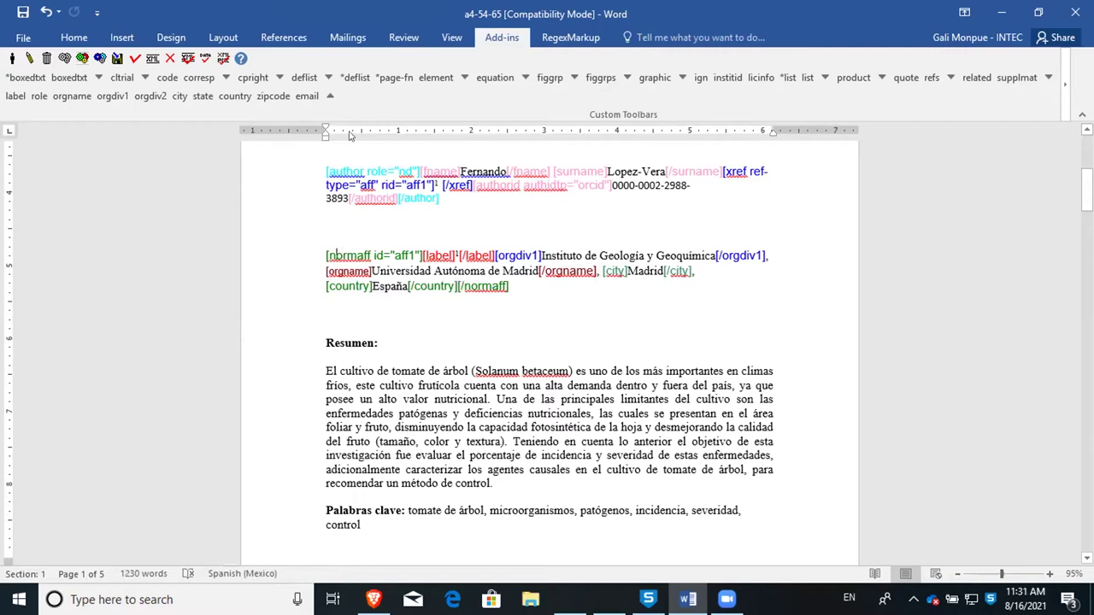
# Try to find the normalized institution for the aff1 normaff tag using icountry Spain and orgname Universidad Autónoma de Madrid
pyautogui.click(329, 96)
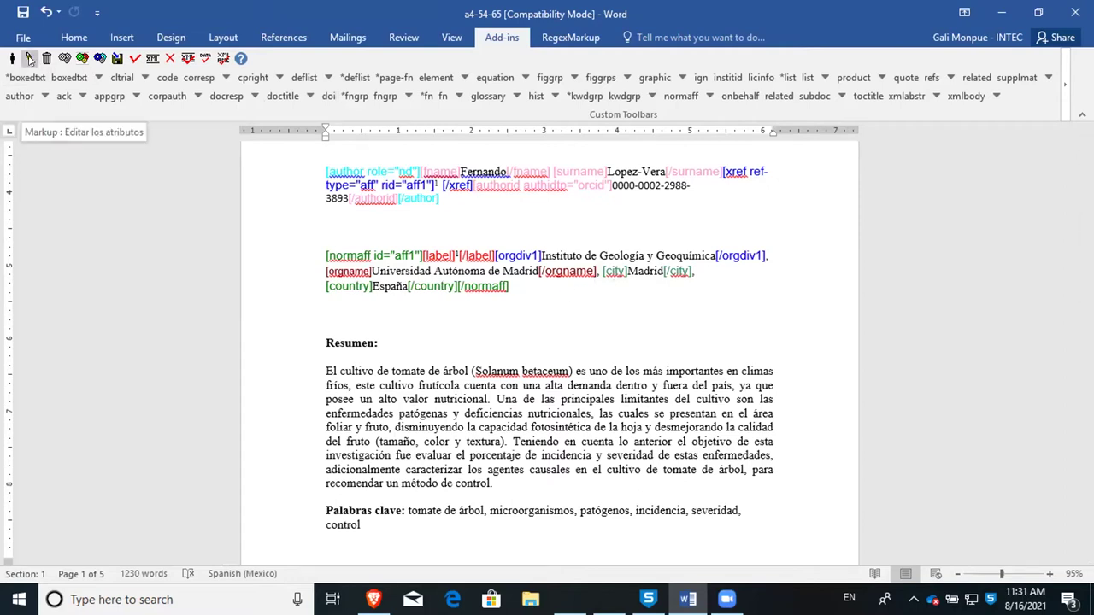
pyautogui.click(29, 58)
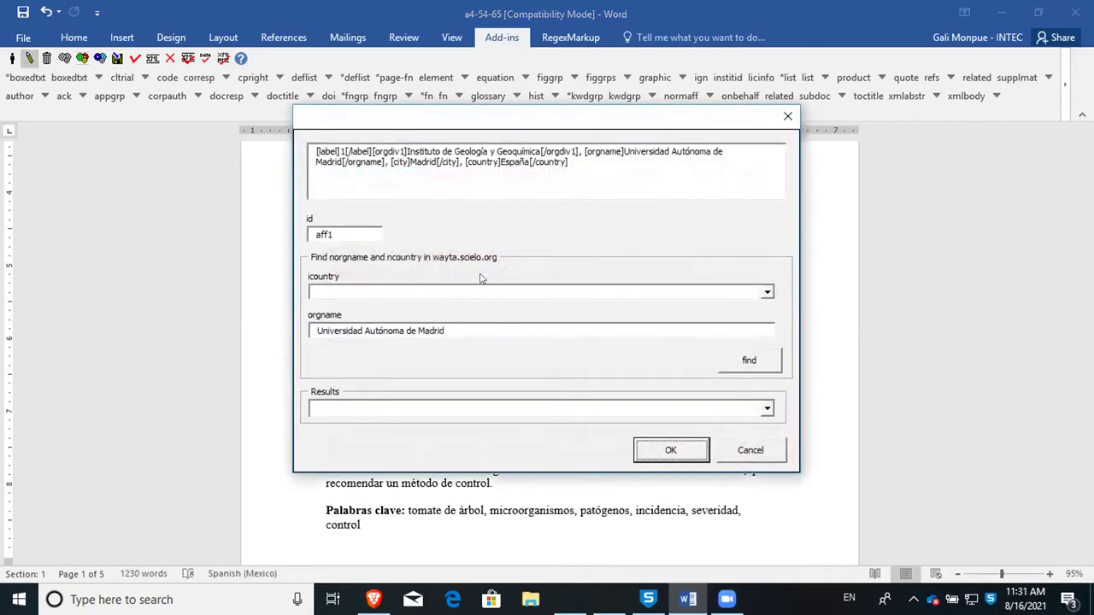
pyautogui.click(480, 292)
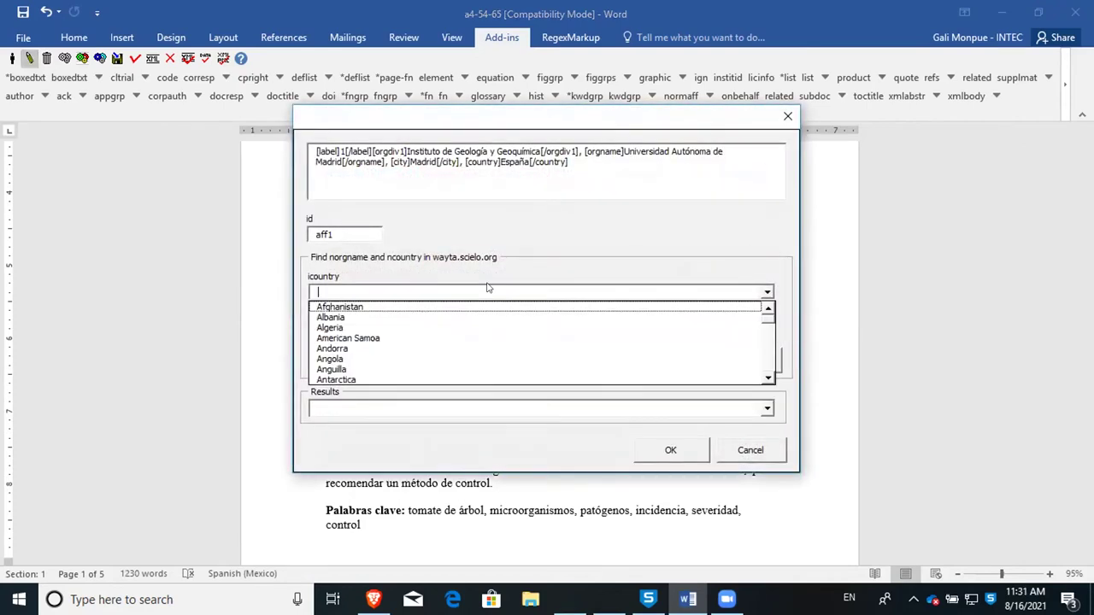
pyautogui.write('Spain')
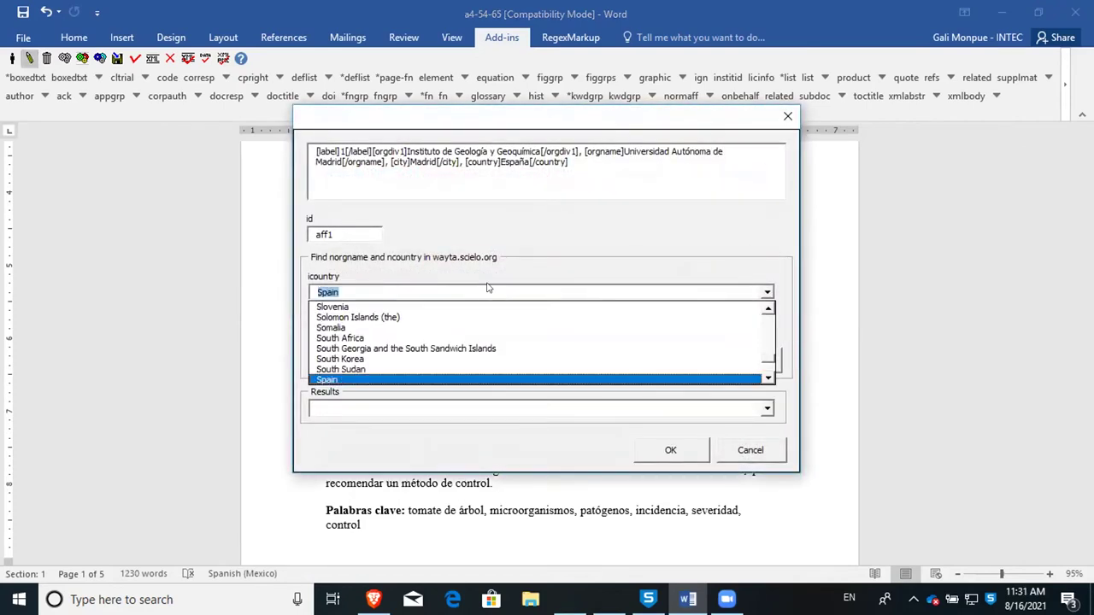
pyautogui.click(328, 379)
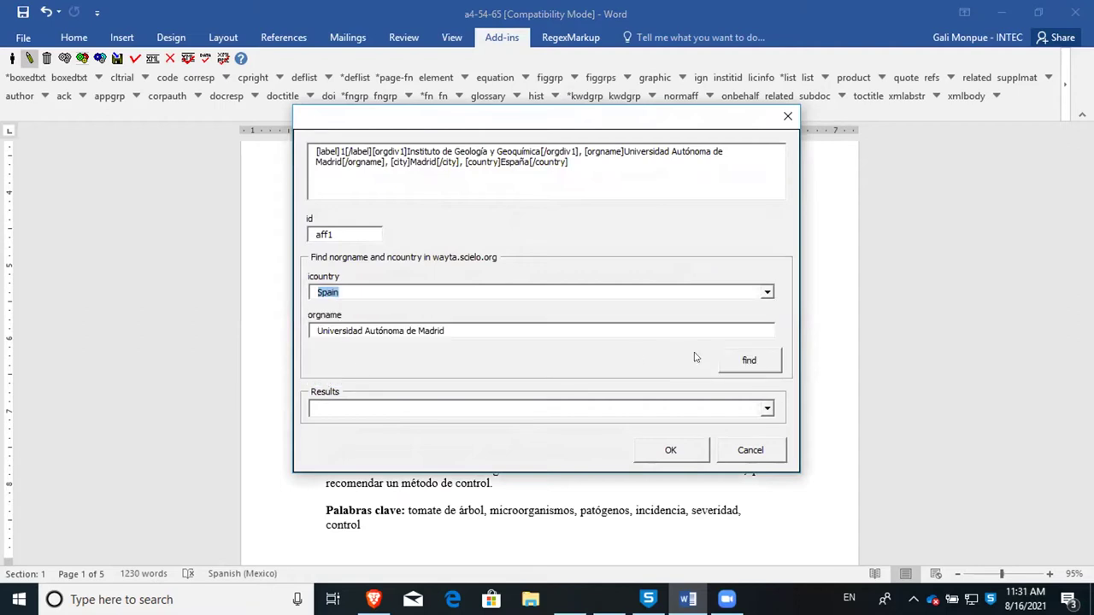
pyautogui.click(751, 360)
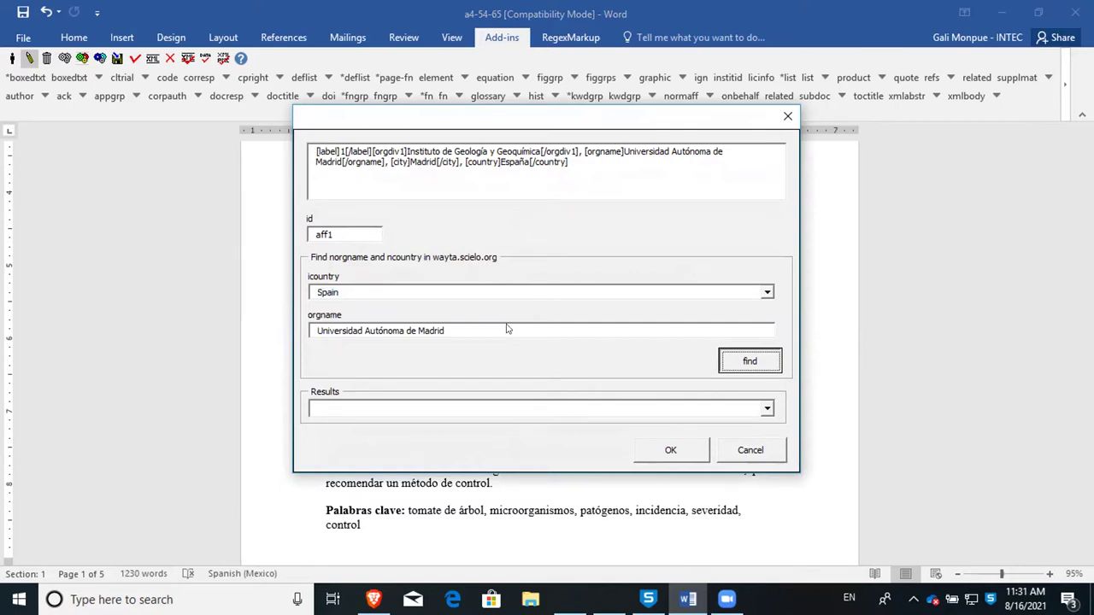
pyautogui.press('Return')
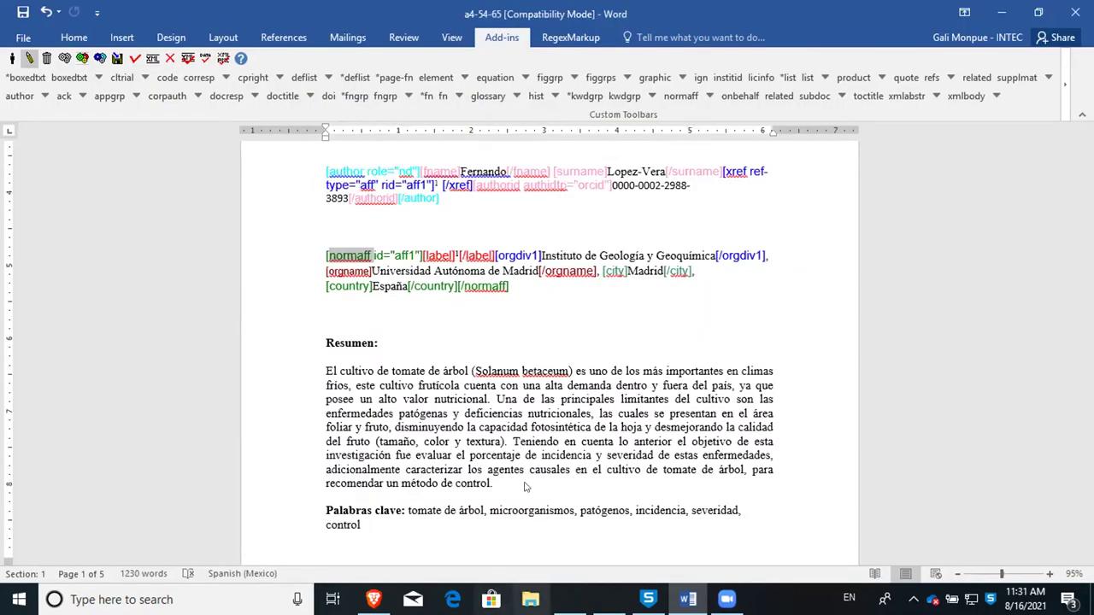
# Close Word, switch to Sophos and check which protection features are turned off in its settings
pyautogui.hotkey('alt', 'F4')
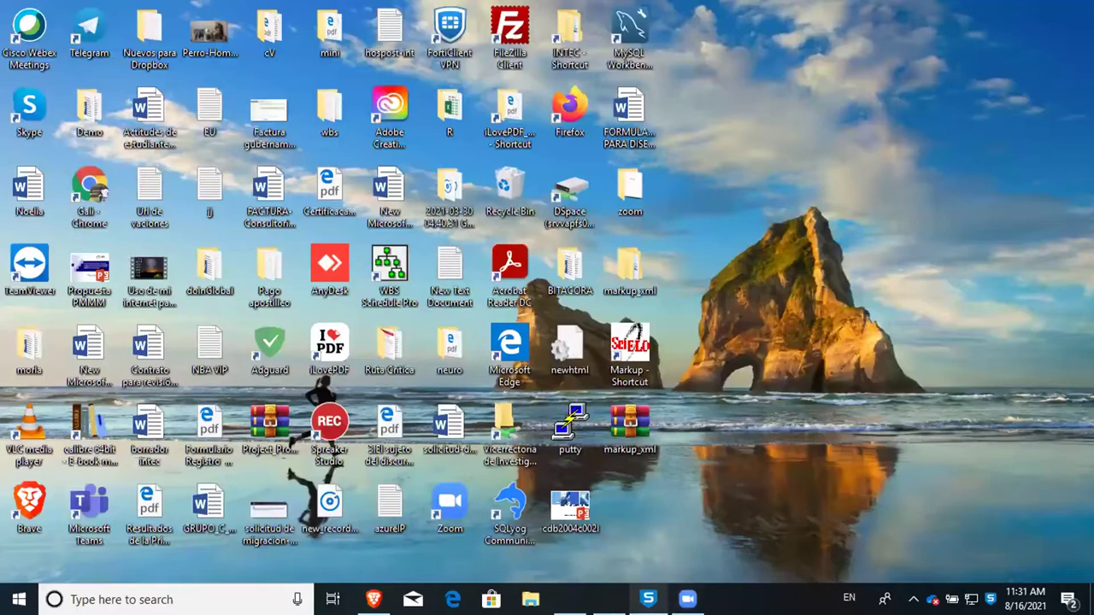
pyautogui.click(648, 599)
pyautogui.scroll(1, 447, 307)
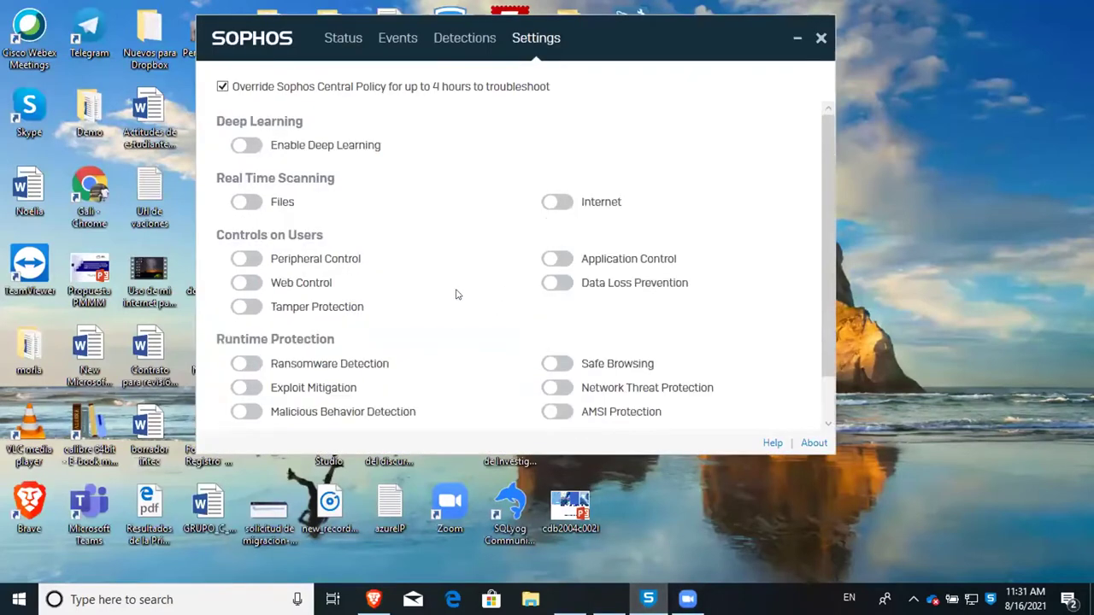
pyautogui.scroll(-1, 523, 252)
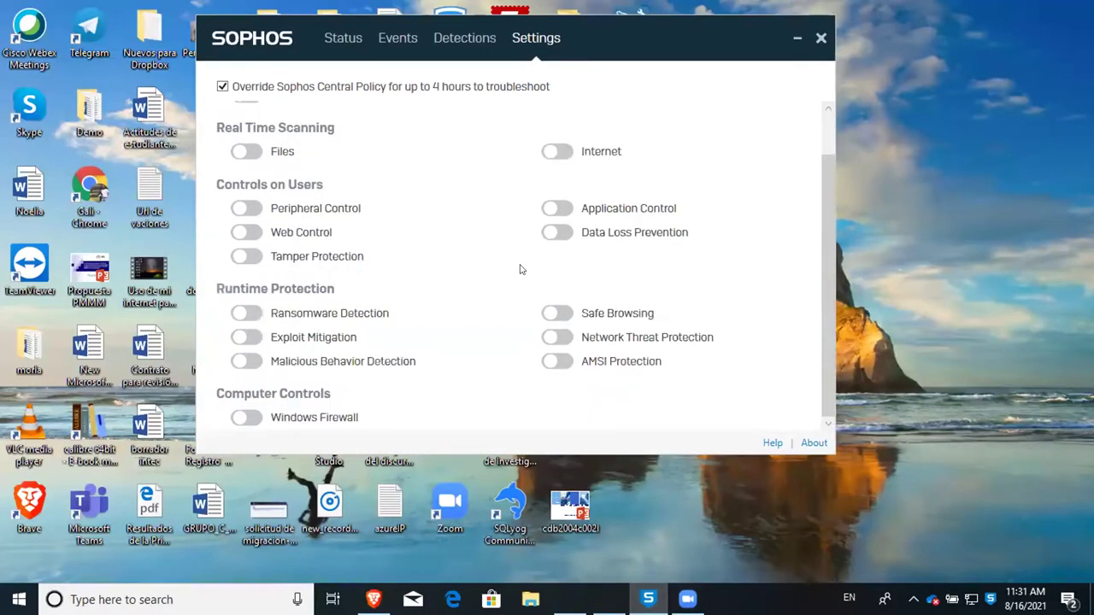
pyautogui.moveTo(827, 196); pyautogui.dragTo(822, 164)
pyautogui.scroll(1, 280, 337)
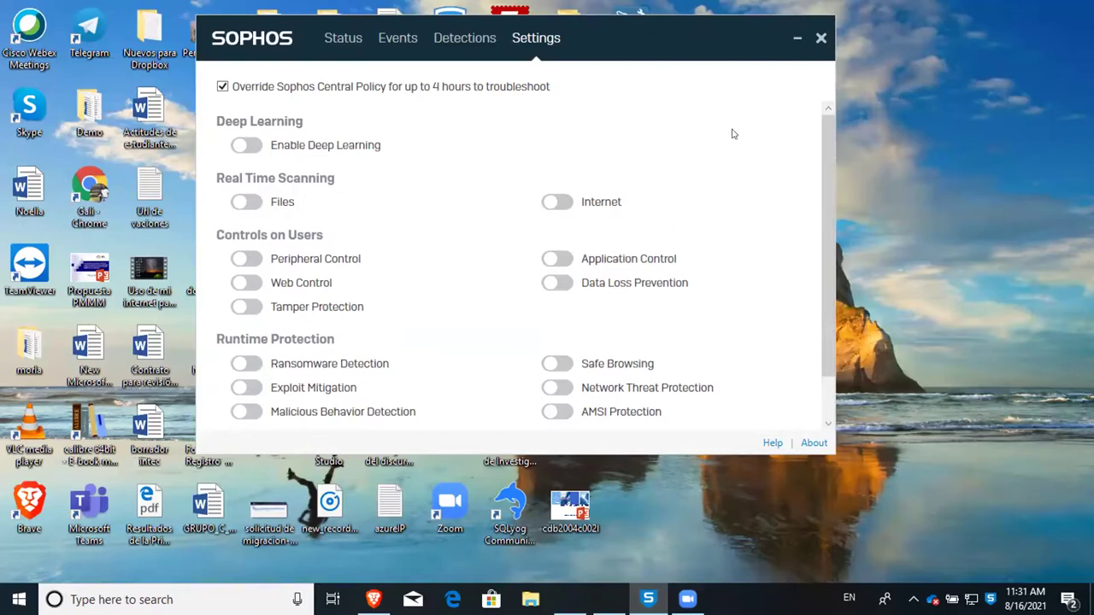
pyautogui.click(793, 43)
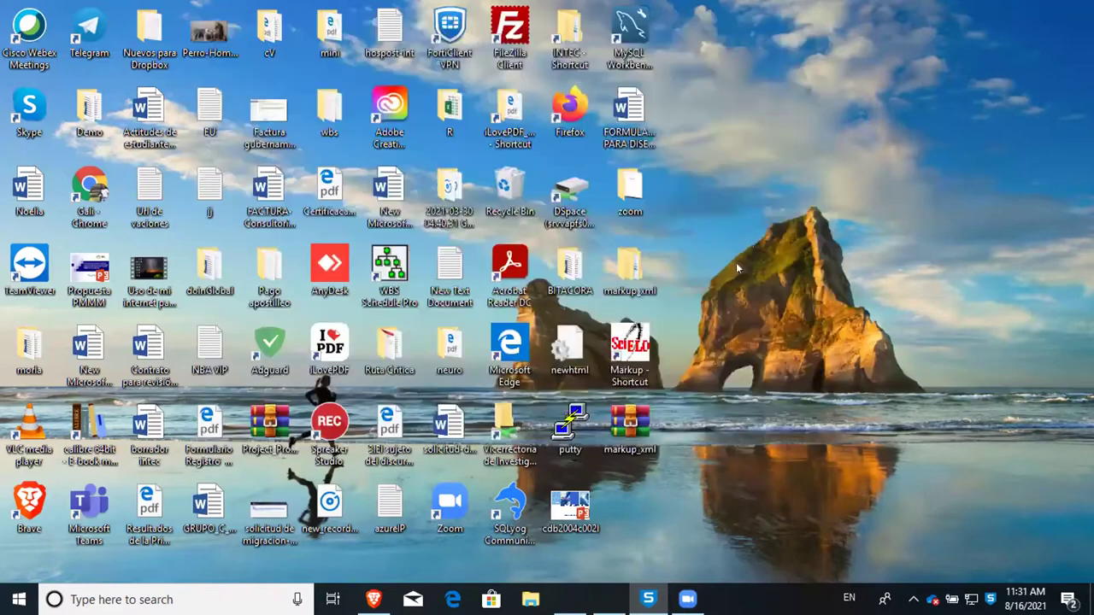
# Launch the SciELO Markup program from its desktop shortcut with administrator rights
pyautogui.rightClick(618, 353)
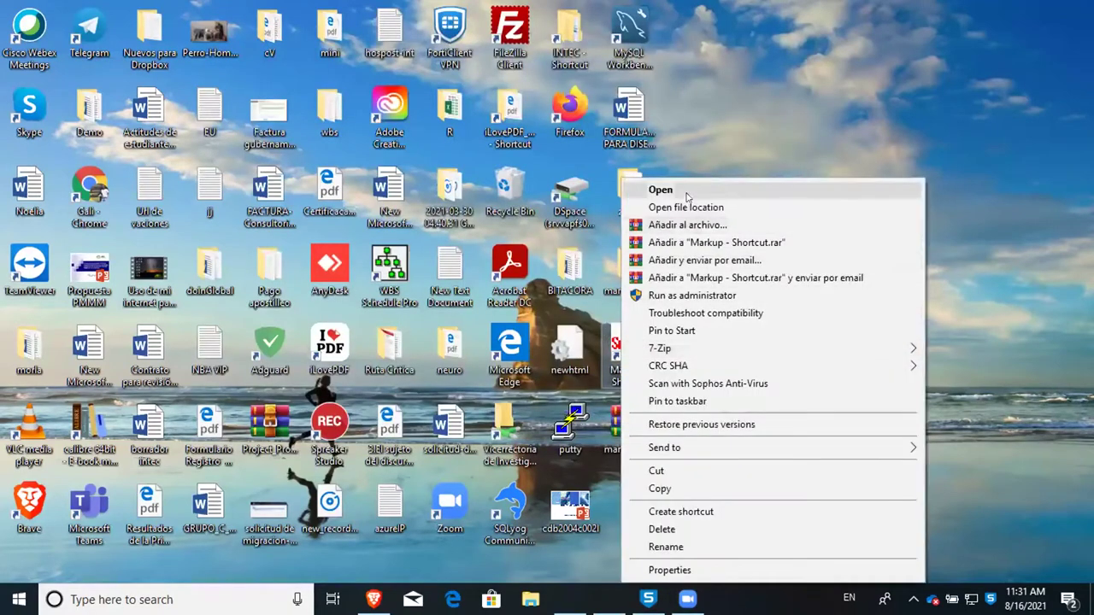
pyautogui.click(706, 295)
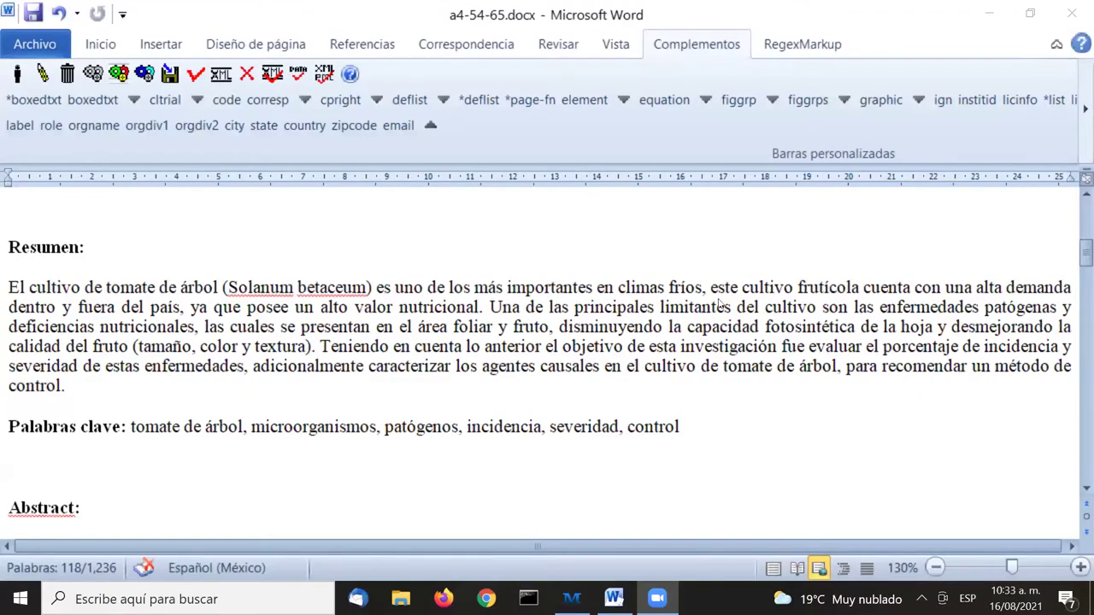
# Mark the Resumen heading and its paragraph as xmlabstr with the language set to Español
pyautogui.moveTo(262, 213); pyautogui.dragTo(154, 275)
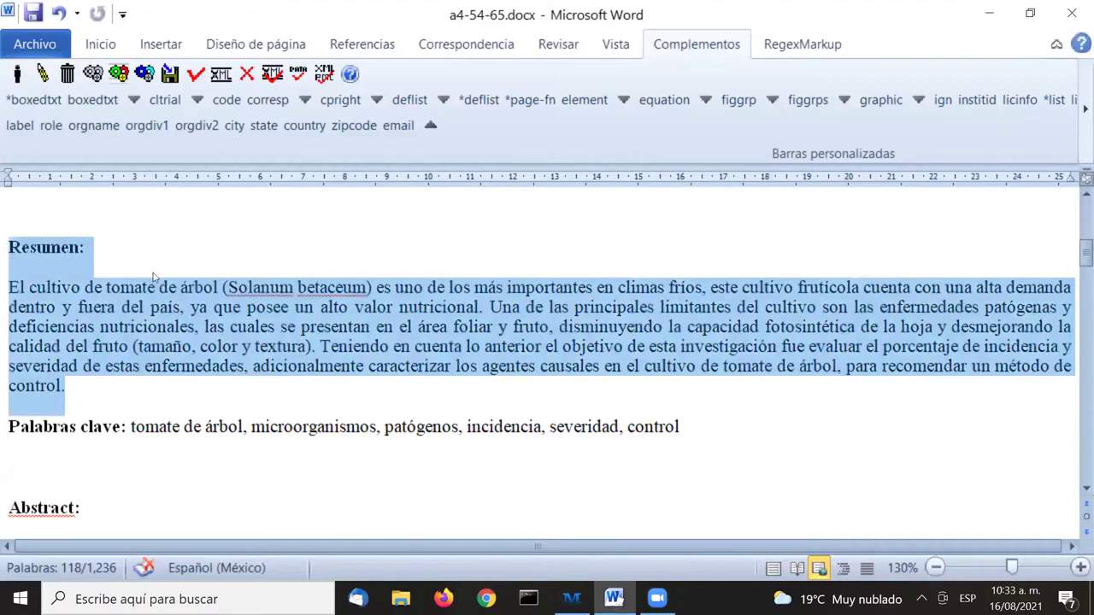
pyautogui.click(431, 126)
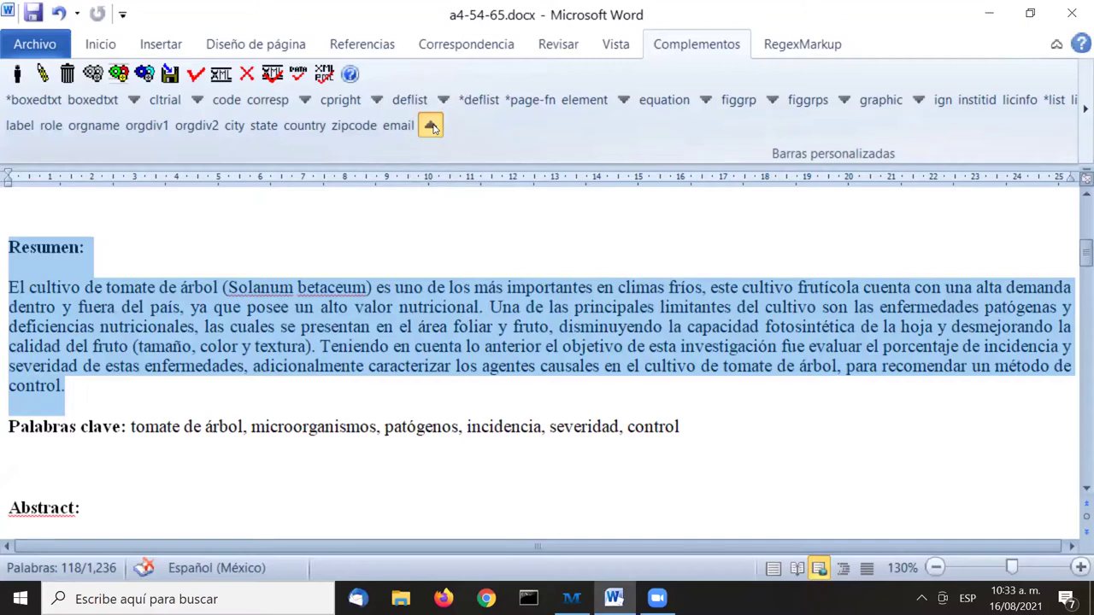
pyautogui.click(432, 127)
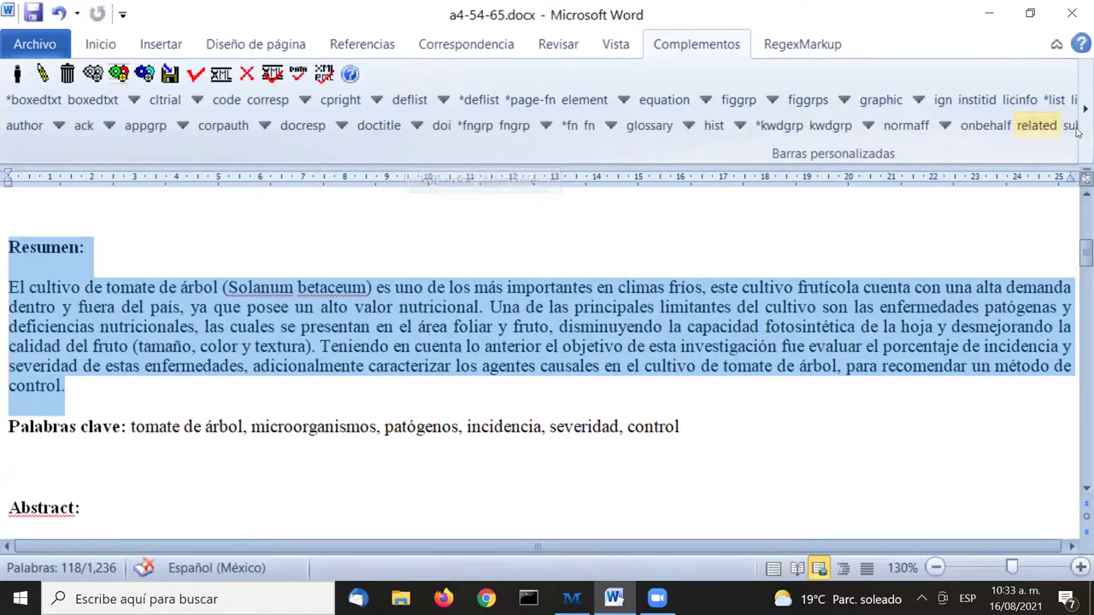
pyautogui.click(1077, 128)
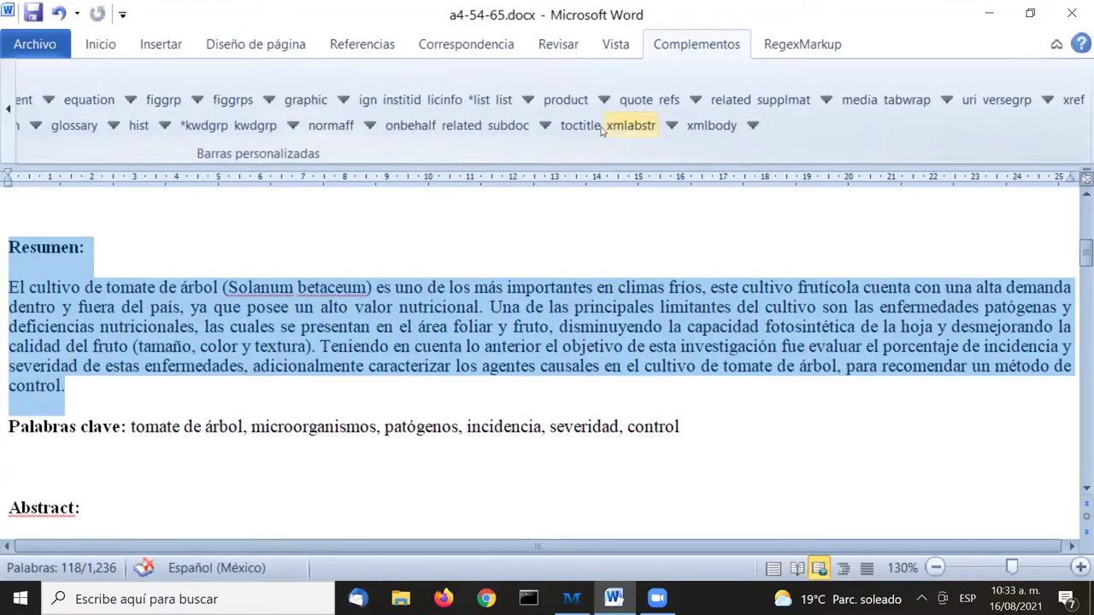
pyautogui.click(642, 133)
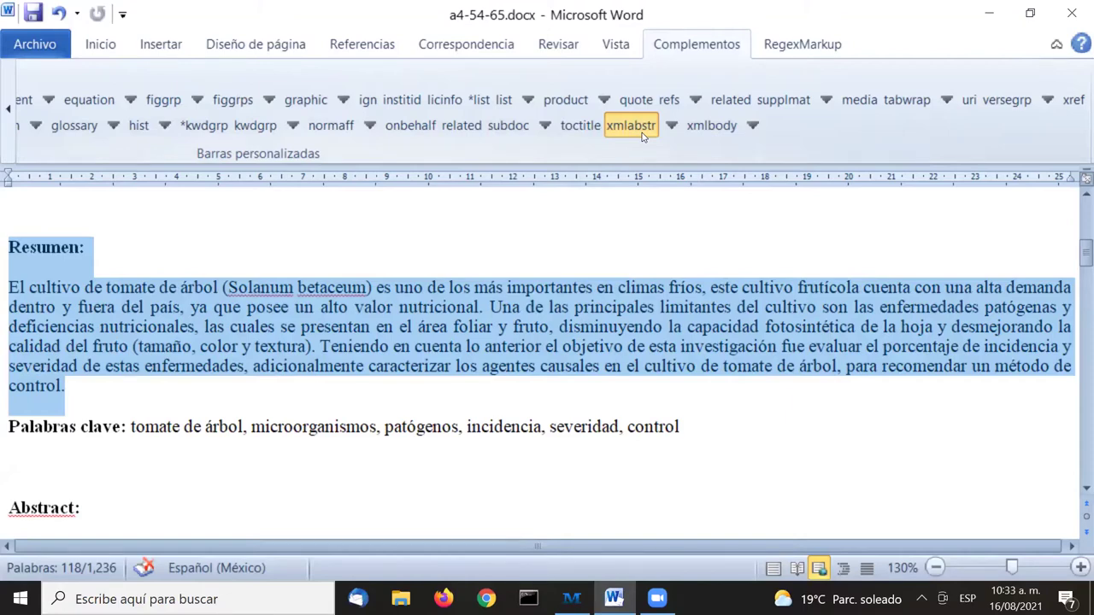
pyautogui.click(643, 135)
pyautogui.click(643, 135)
pyautogui.click(642, 135)
pyautogui.click(643, 135)
pyautogui.click(642, 135)
pyautogui.click(642, 135)
pyautogui.click(642, 135)
pyautogui.click(643, 135)
pyautogui.click(643, 135)
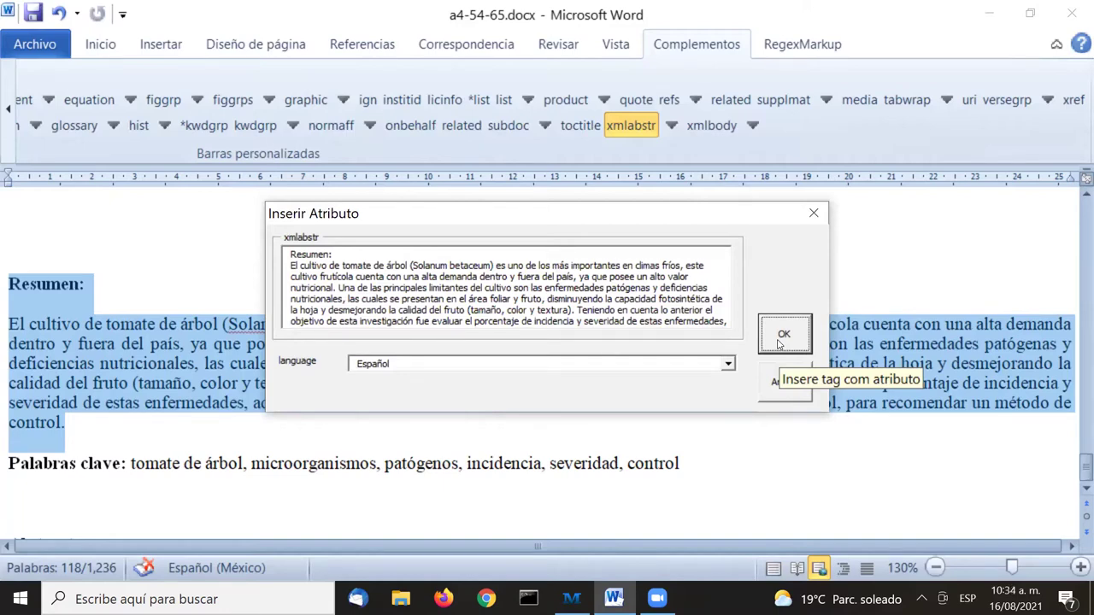
pyautogui.click(783, 335)
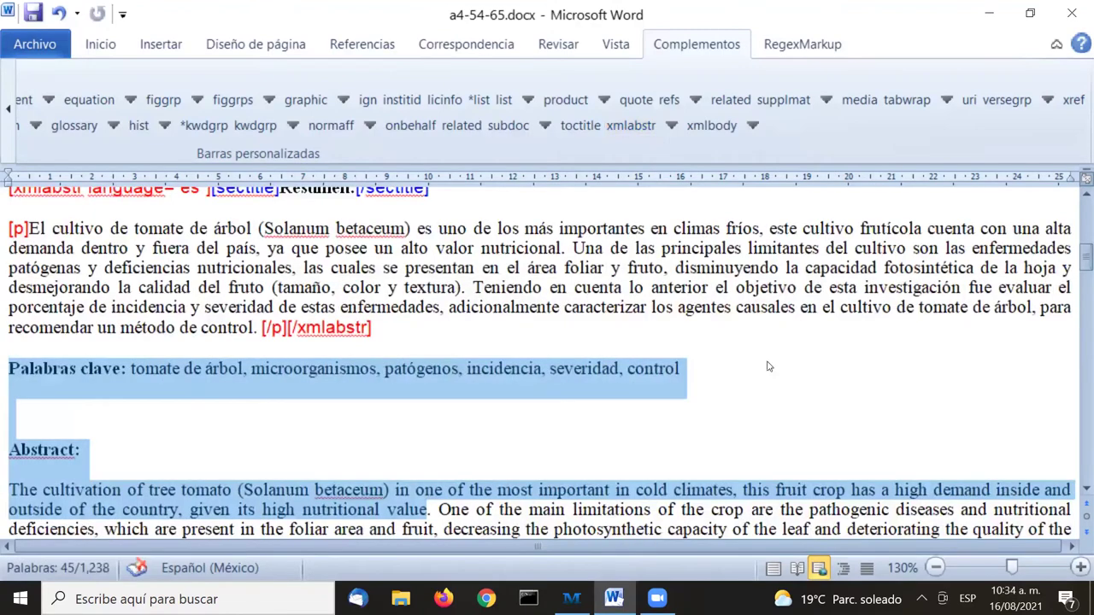
pyautogui.scroll(3, 767, 359)
pyautogui.scroll(-2, 768, 354)
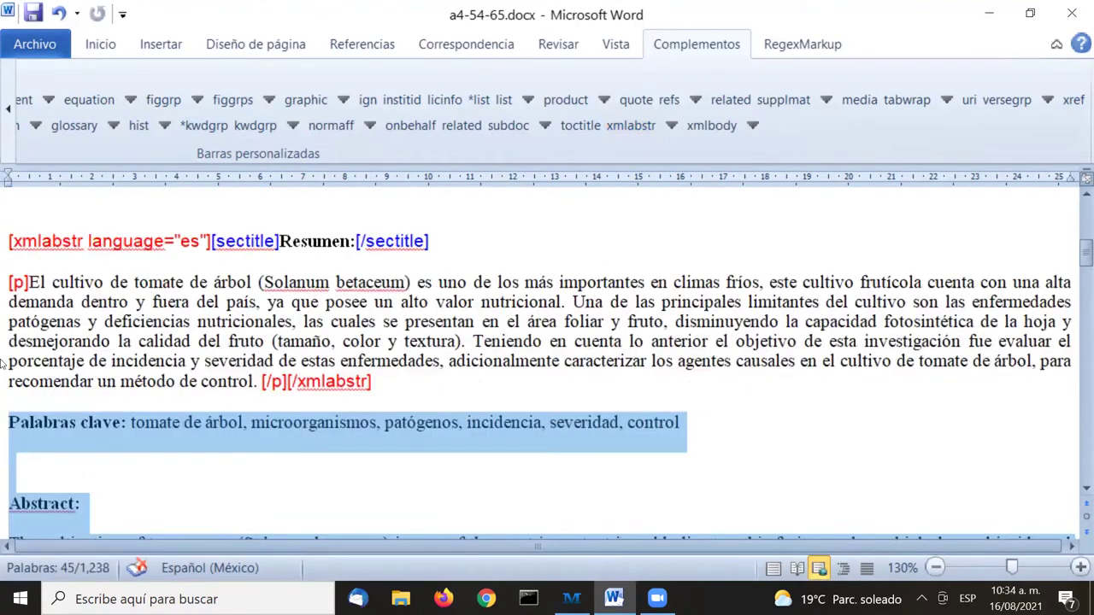
# Tag the Palabras clave line automatically with *kwdgrp, using Español as the language
pyautogui.click(40, 381)
pyautogui.moveTo(12, 422); pyautogui.dragTo(685, 419)
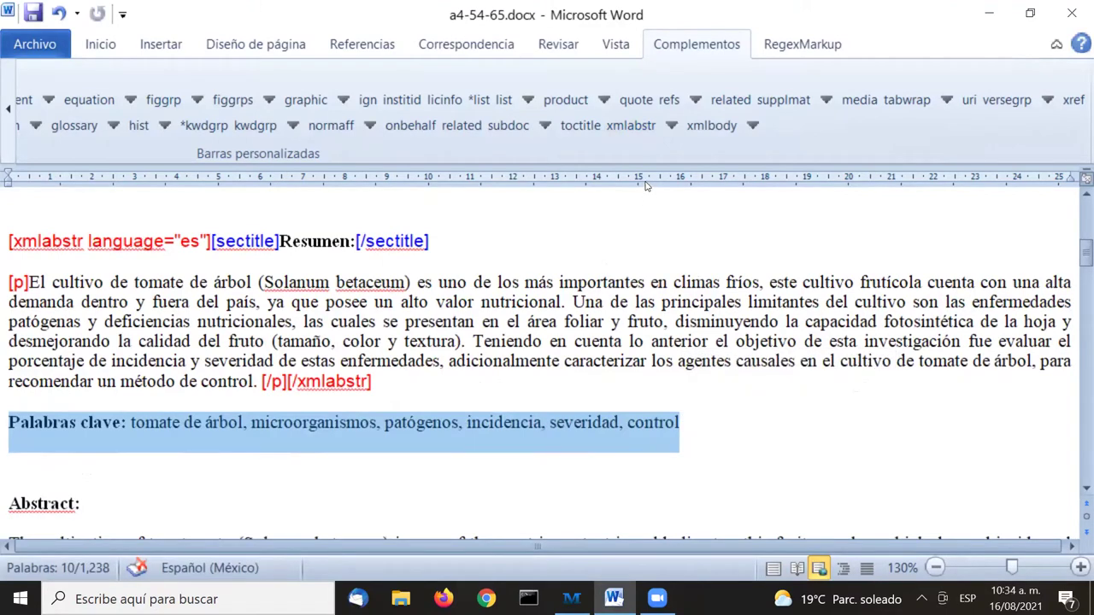
pyautogui.click(210, 133)
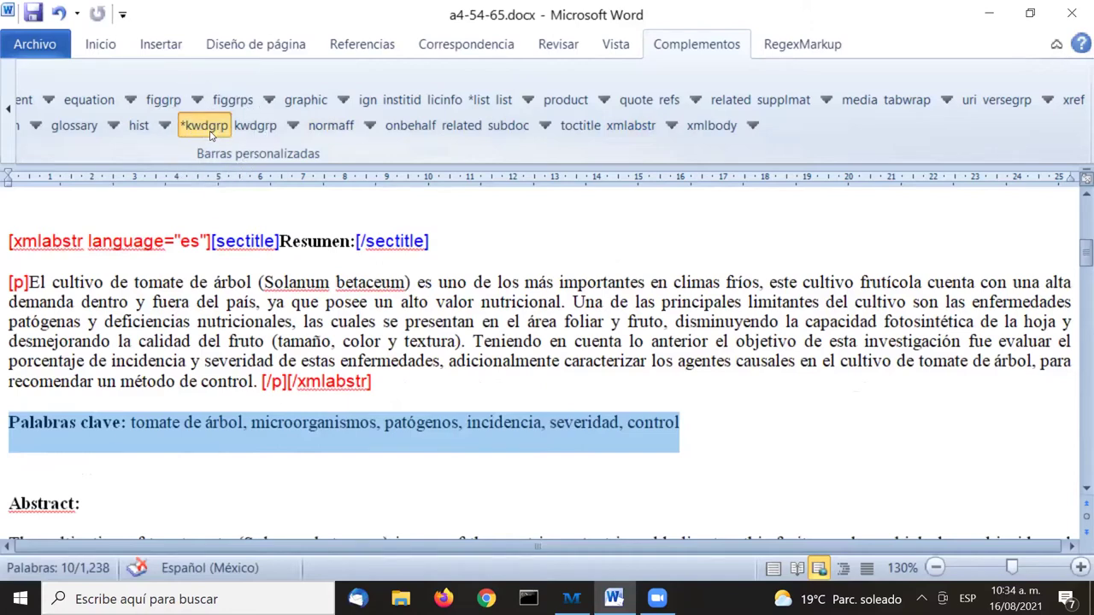
pyautogui.click(210, 133)
pyautogui.click(211, 133)
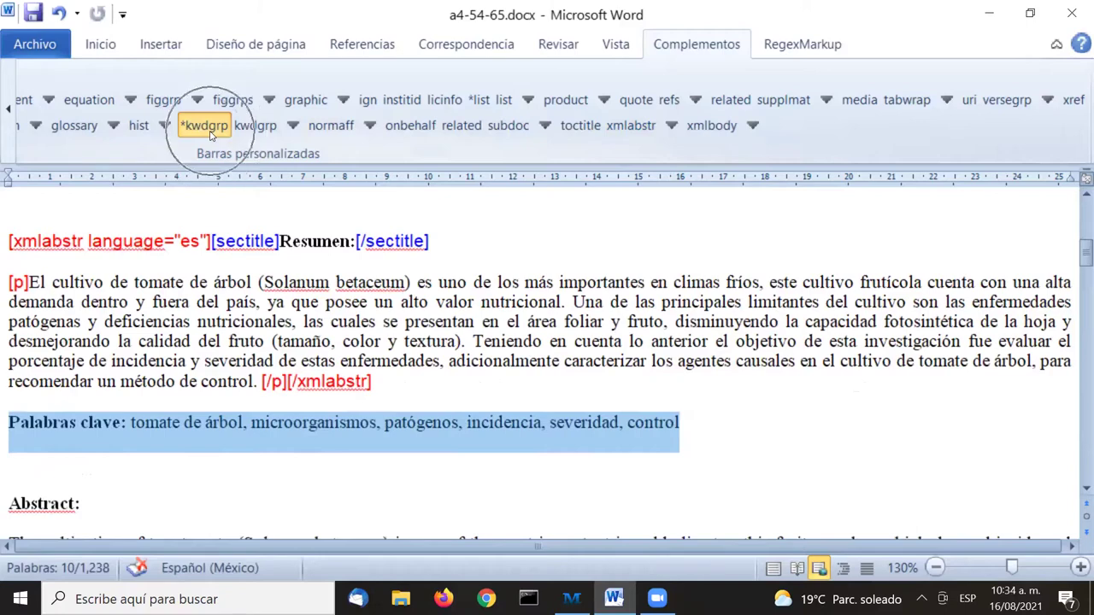
pyautogui.click(211, 132)
pyautogui.click(210, 132)
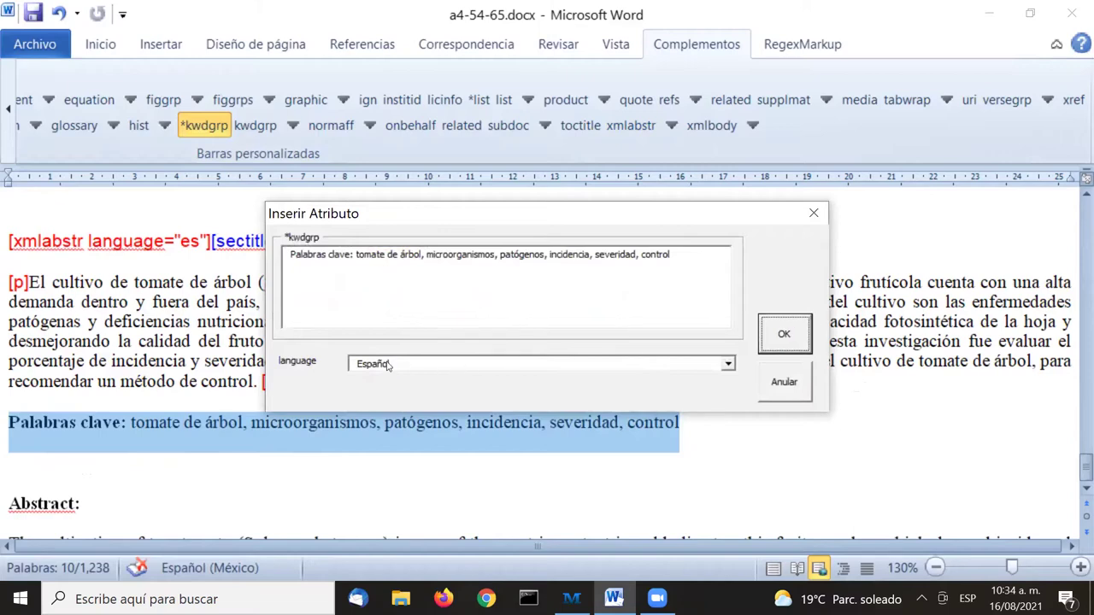
pyautogui.click(784, 334)
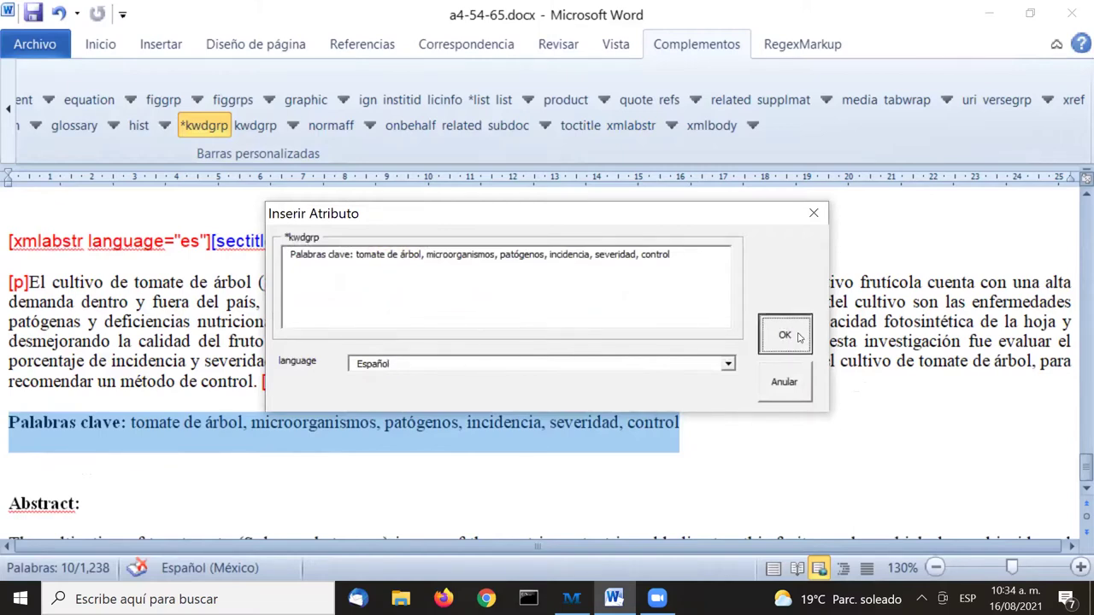
# Examine the kwdgrp, sectitle and kwd tags inserted around the Palabras clave line
pyautogui.click(157, 305)
pyautogui.scroll(4, 168, 310)
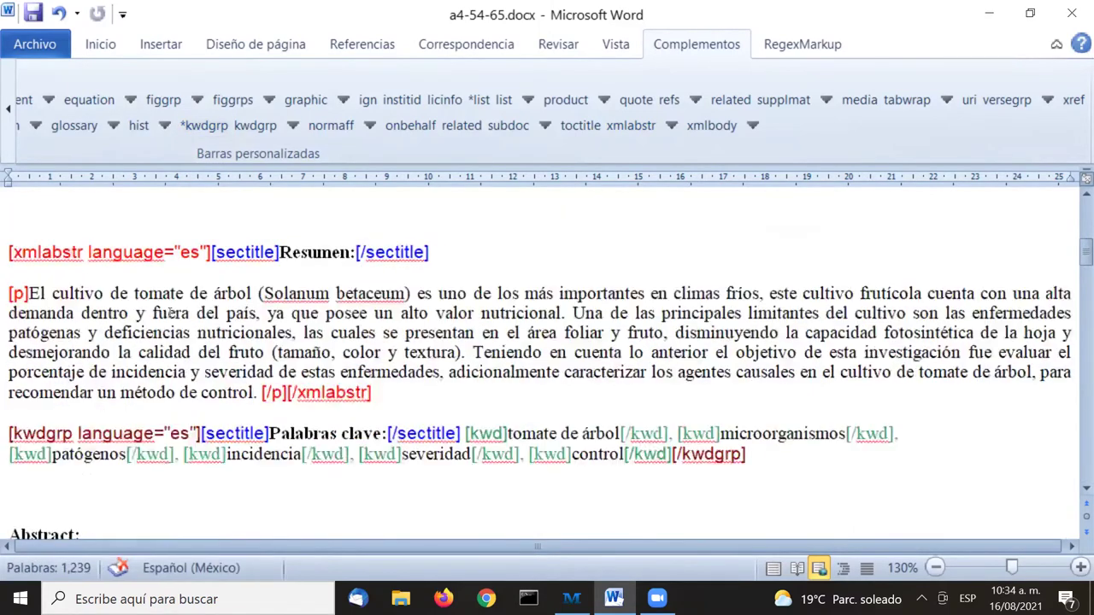
pyautogui.click(203, 136)
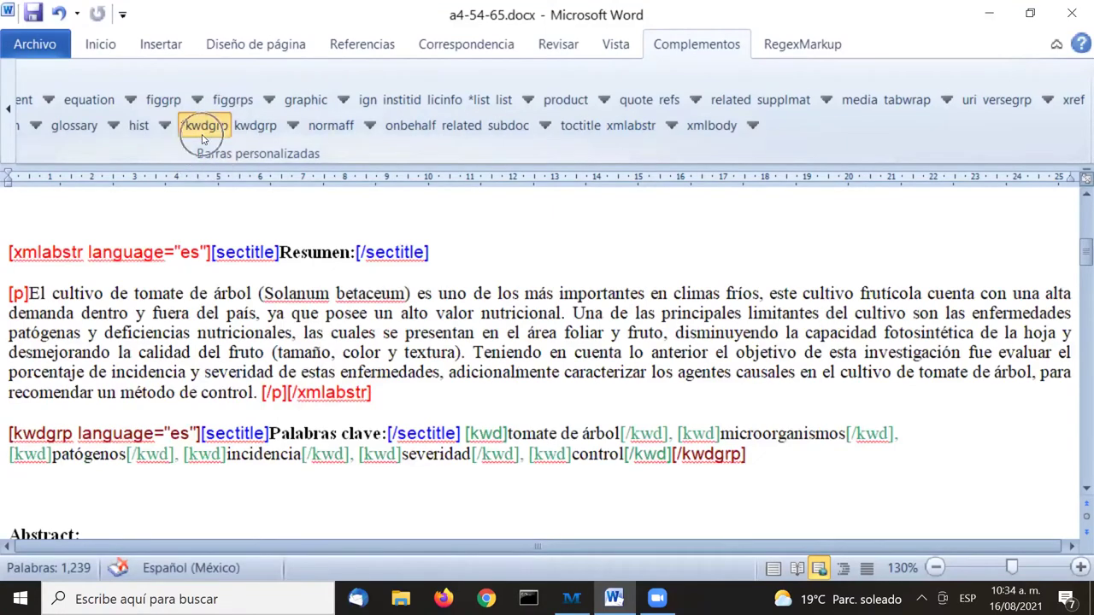
pyautogui.click(203, 135)
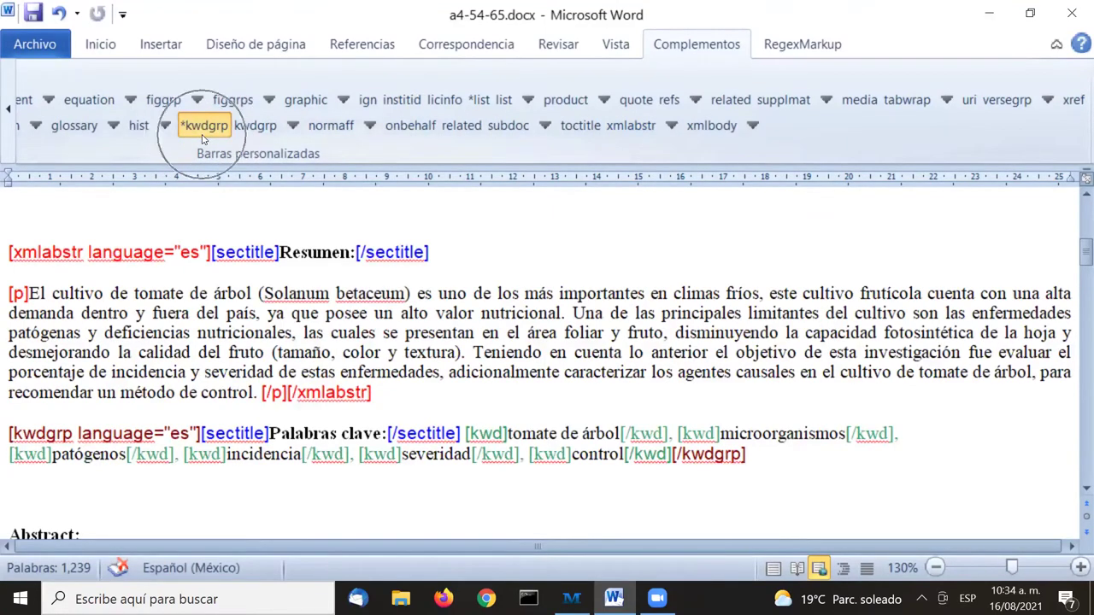
pyautogui.moveTo(9, 433); pyautogui.dragTo(748, 460)
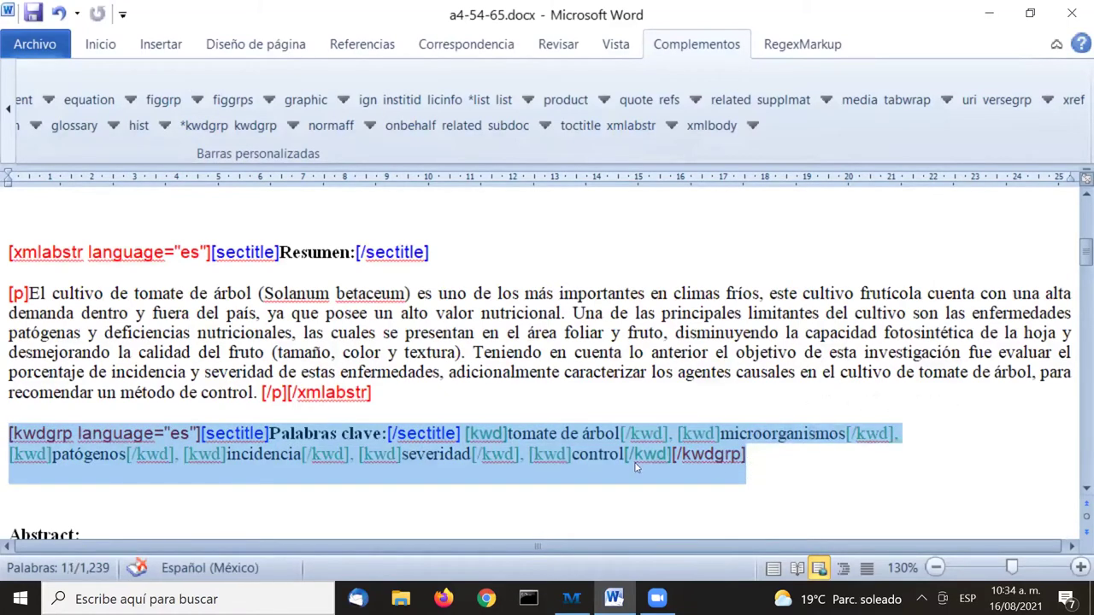
pyautogui.click(101, 354)
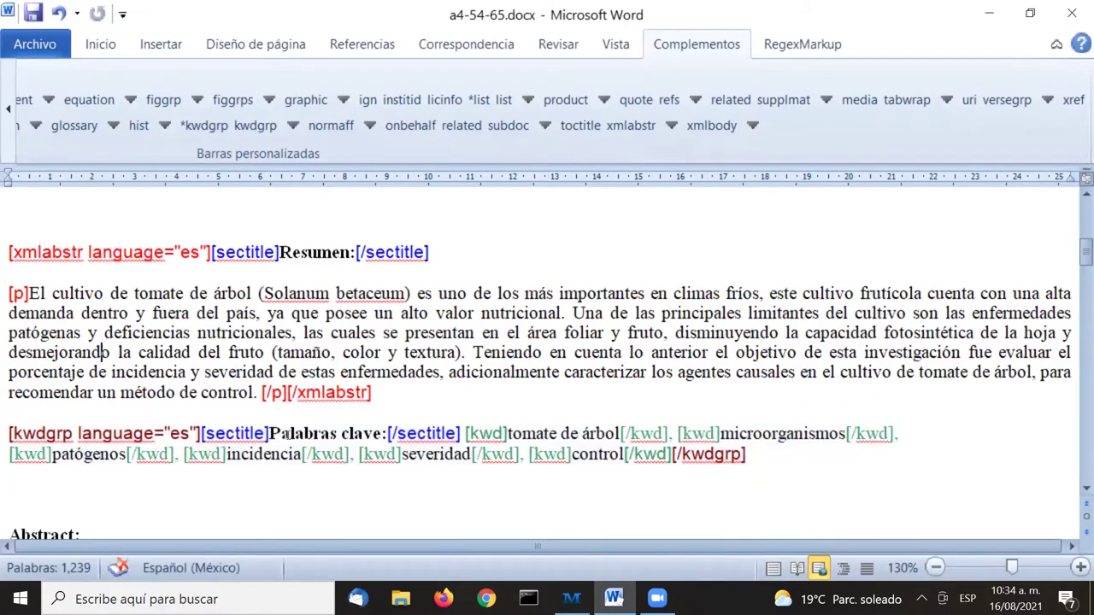
pyautogui.moveTo(265, 433); pyautogui.dragTo(385, 433)
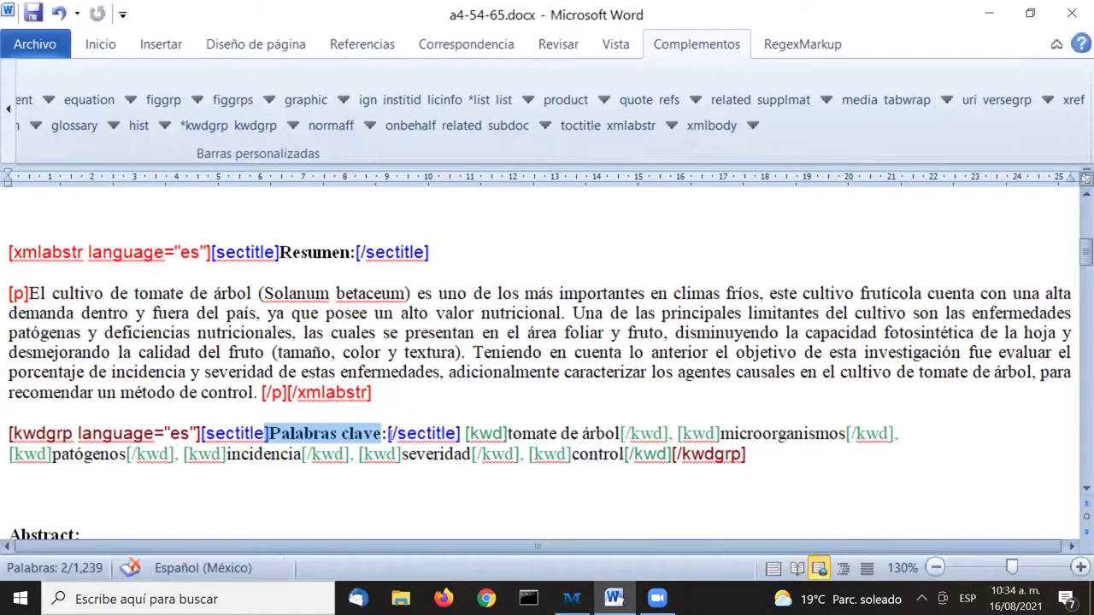
pyautogui.press('Right')
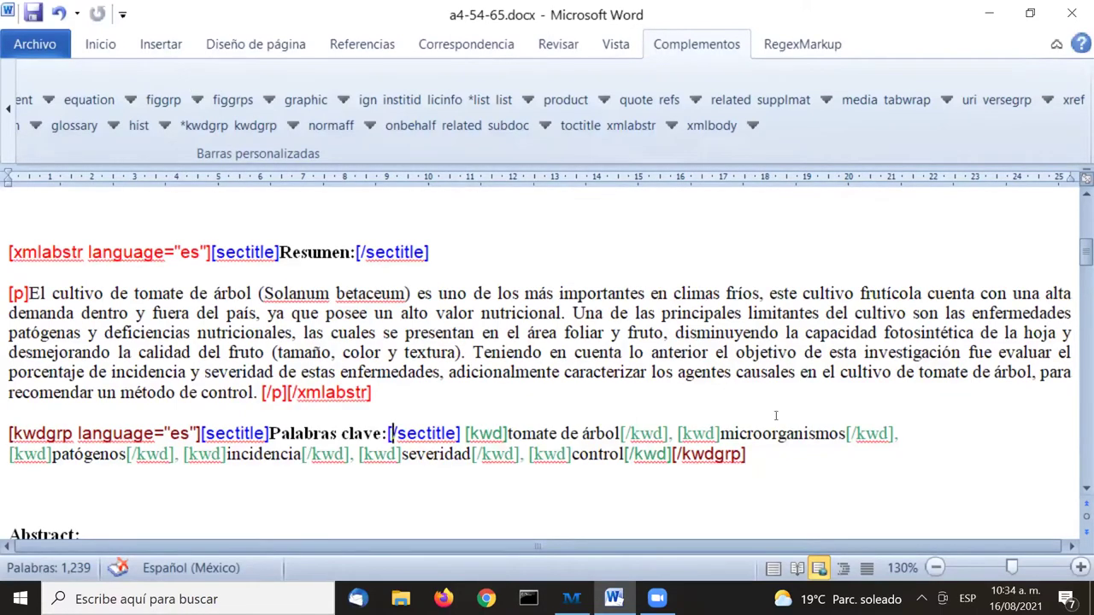
pyautogui.doubleClick(485, 434)
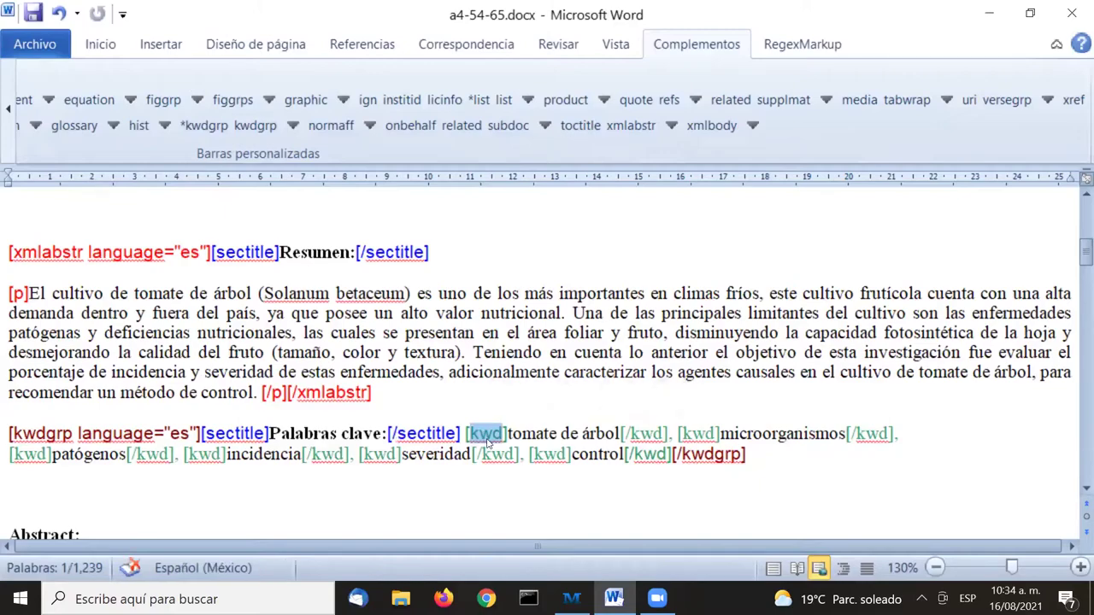
# Mark the Abstract heading and its paragraph as xmlabstr with the language set to Inglés
pyautogui.scroll(-5, 511, 401)
pyautogui.scroll(2, 511, 402)
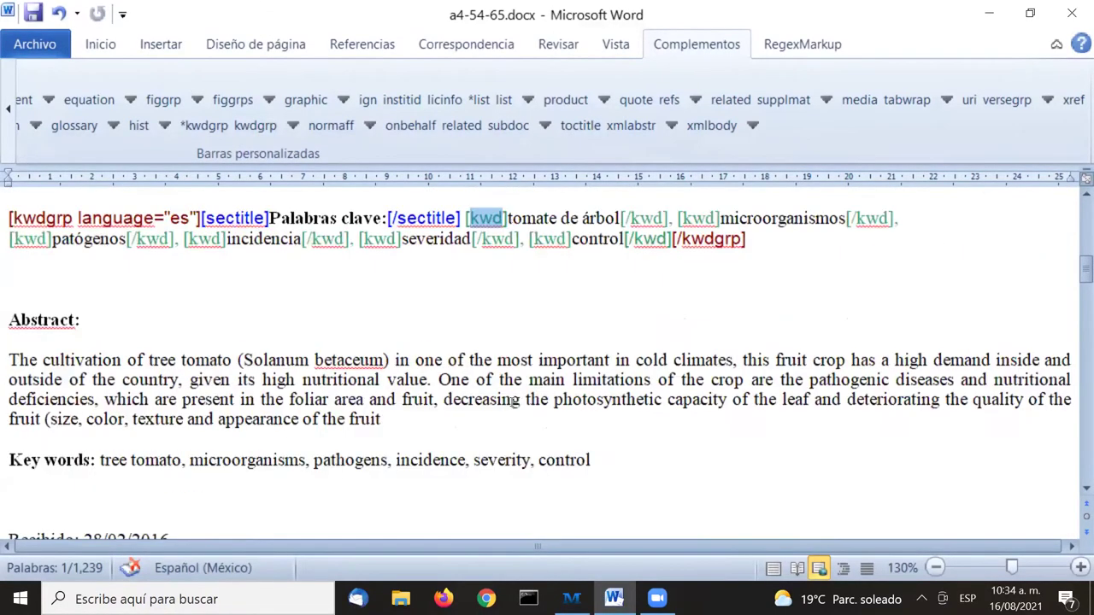
pyautogui.moveTo(395, 417); pyautogui.dragTo(12, 325)
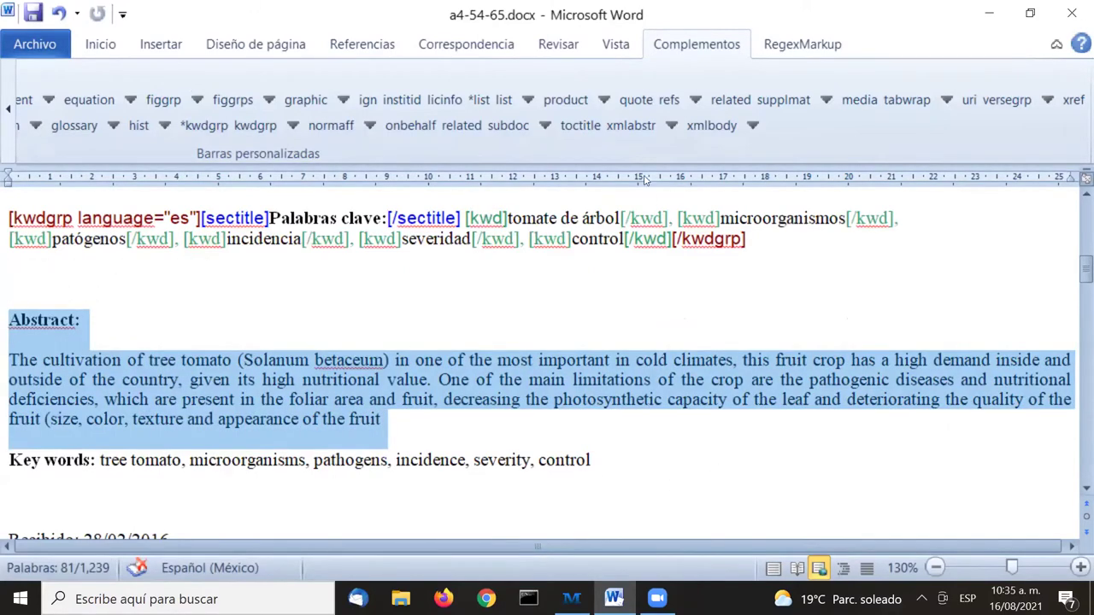
pyautogui.click(632, 125)
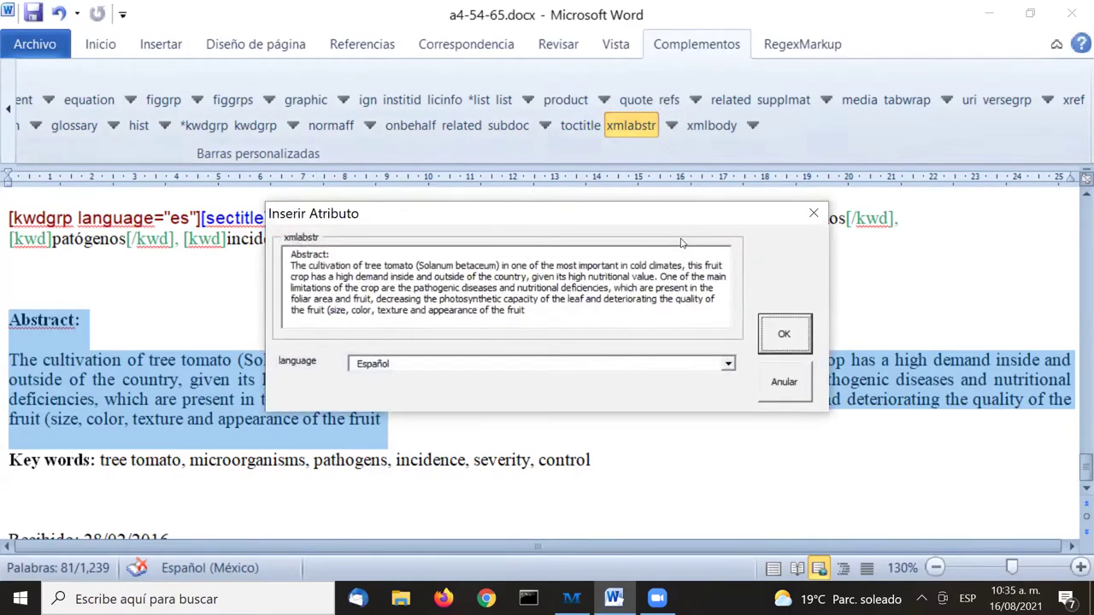
pyautogui.click(727, 364)
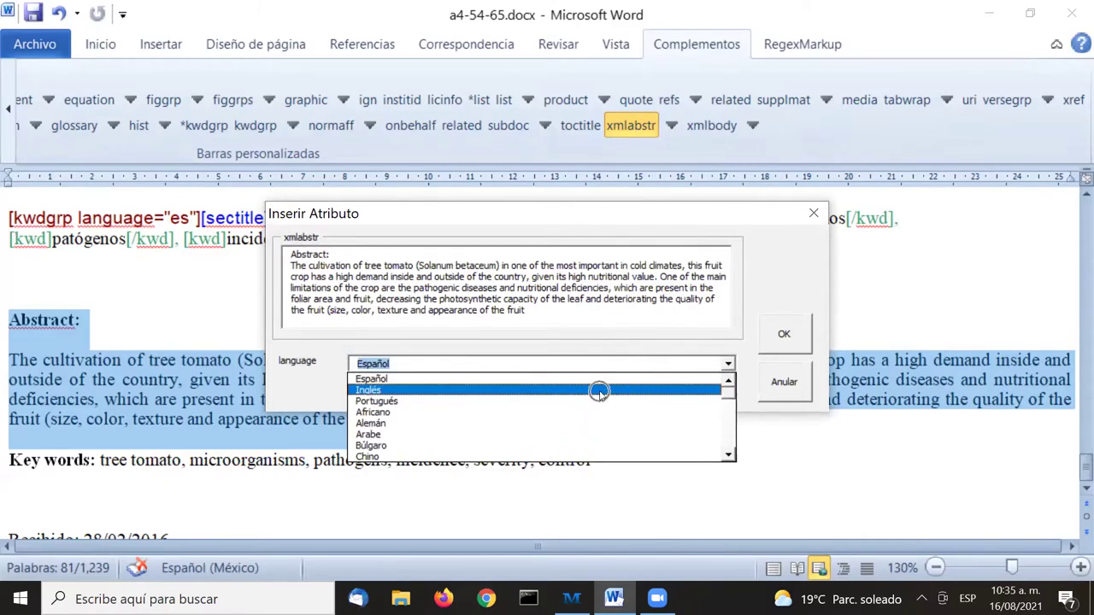
pyautogui.click(601, 391)
pyautogui.click(782, 334)
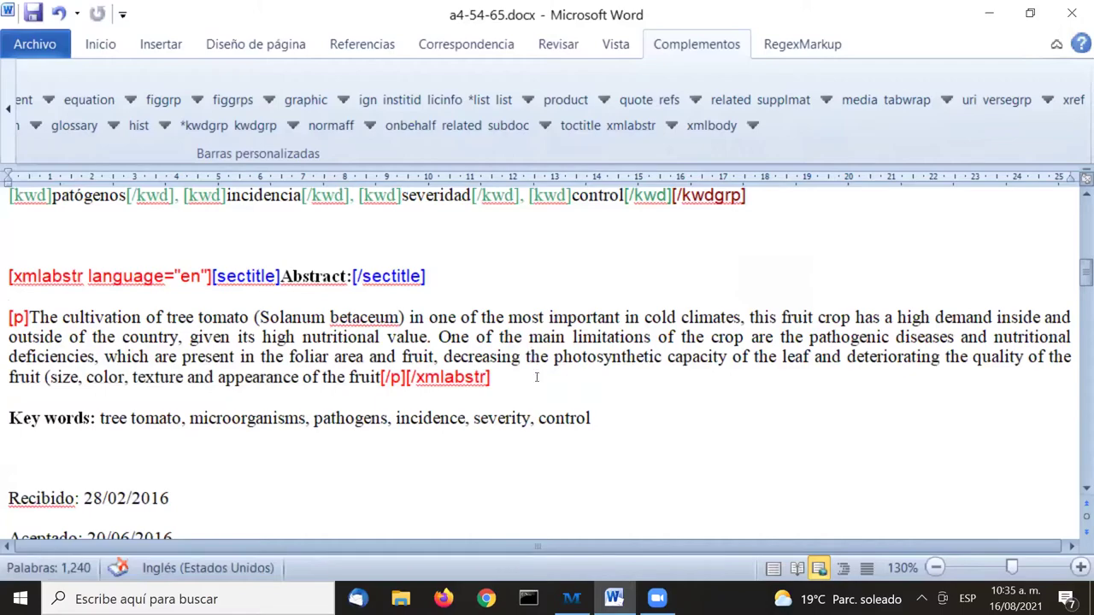
pyautogui.tripleClick(536, 363)
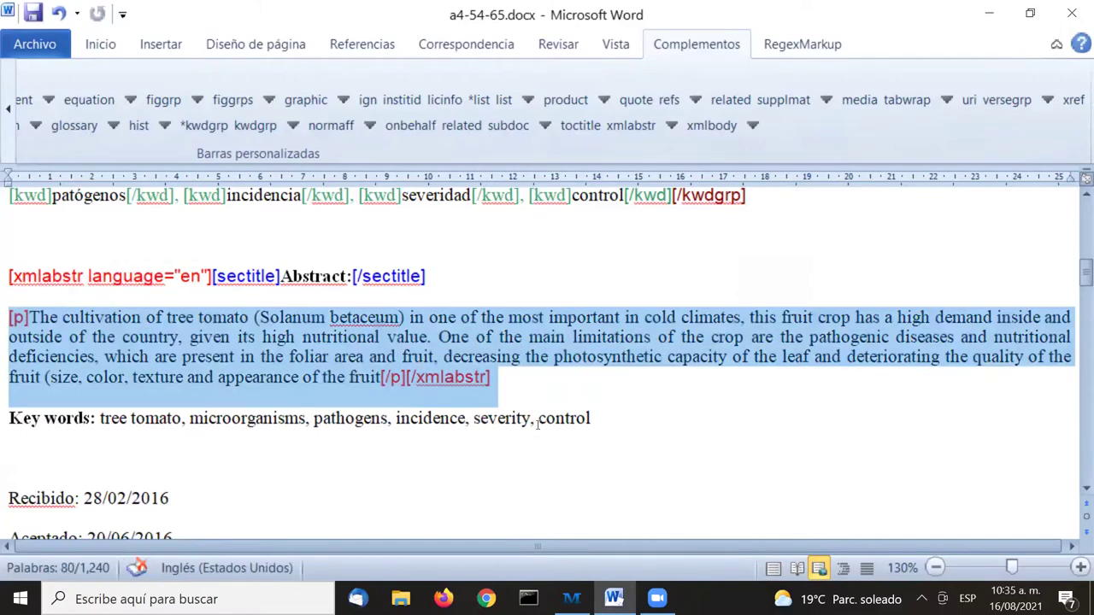
pyautogui.scroll(3, 538, 425)
pyautogui.scroll(-3, 555, 419)
# Tag the Key words line below the Abstract automatically with *kwdgrp, using Inglés as the language
pyautogui.moveTo(8, 418); pyautogui.dragTo(589, 427)
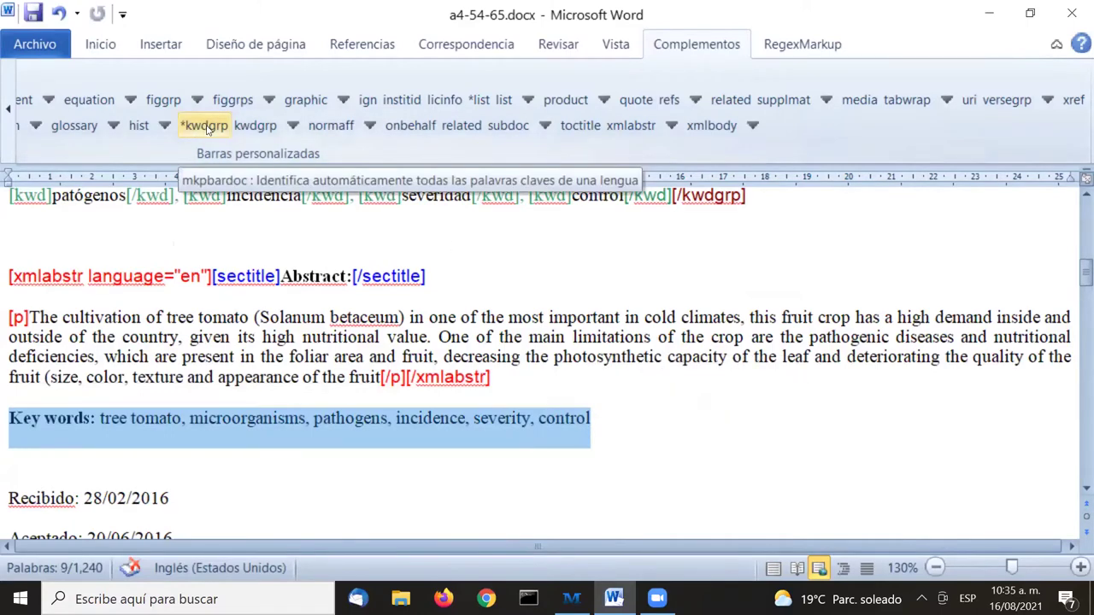
pyautogui.click(207, 128)
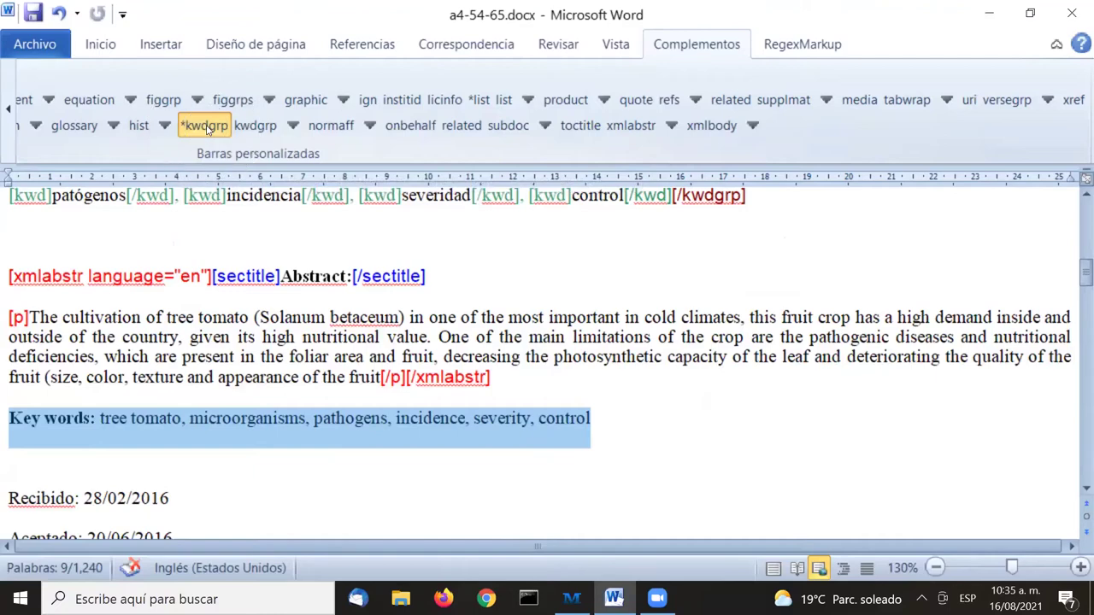
pyautogui.click(206, 127)
pyautogui.click(206, 126)
pyautogui.click(206, 127)
pyautogui.click(207, 129)
pyautogui.click(206, 126)
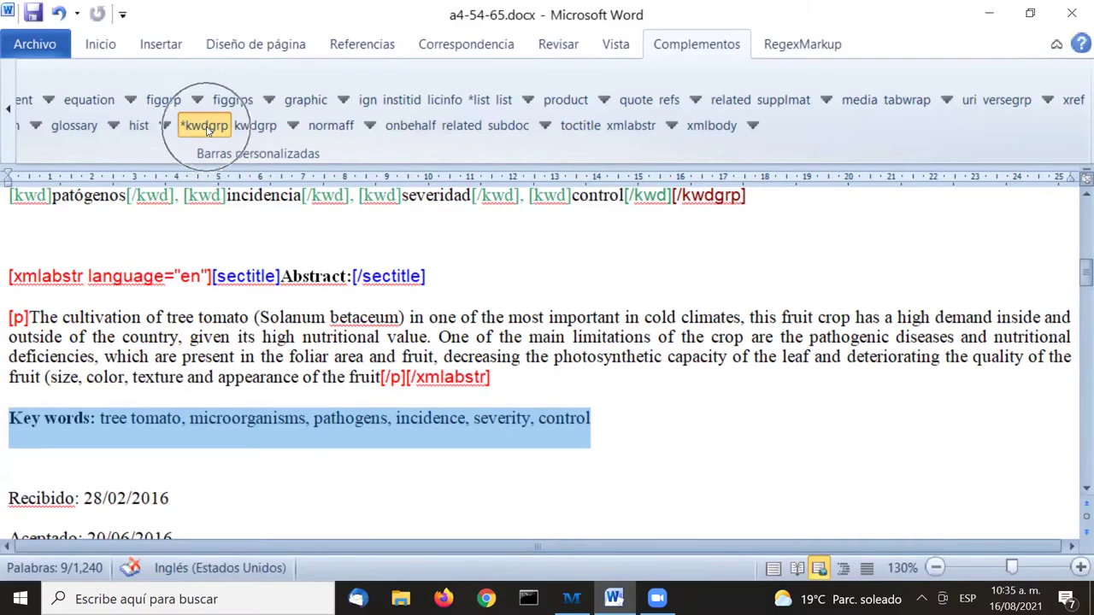
pyautogui.click(206, 127)
pyautogui.click(207, 128)
pyautogui.click(213, 128)
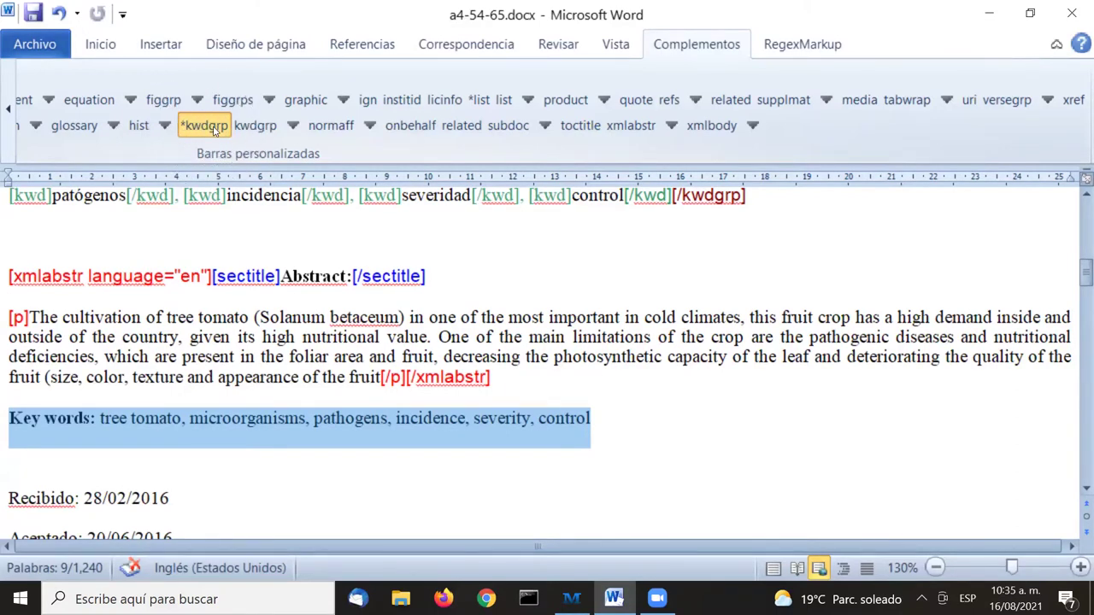
pyautogui.click(213, 127)
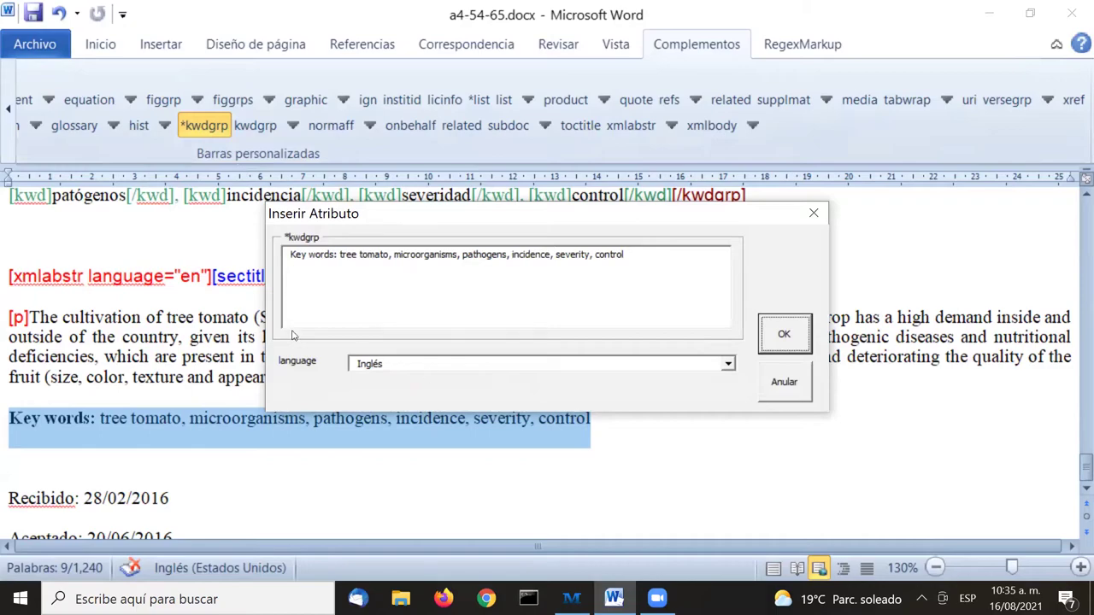
pyautogui.click(781, 334)
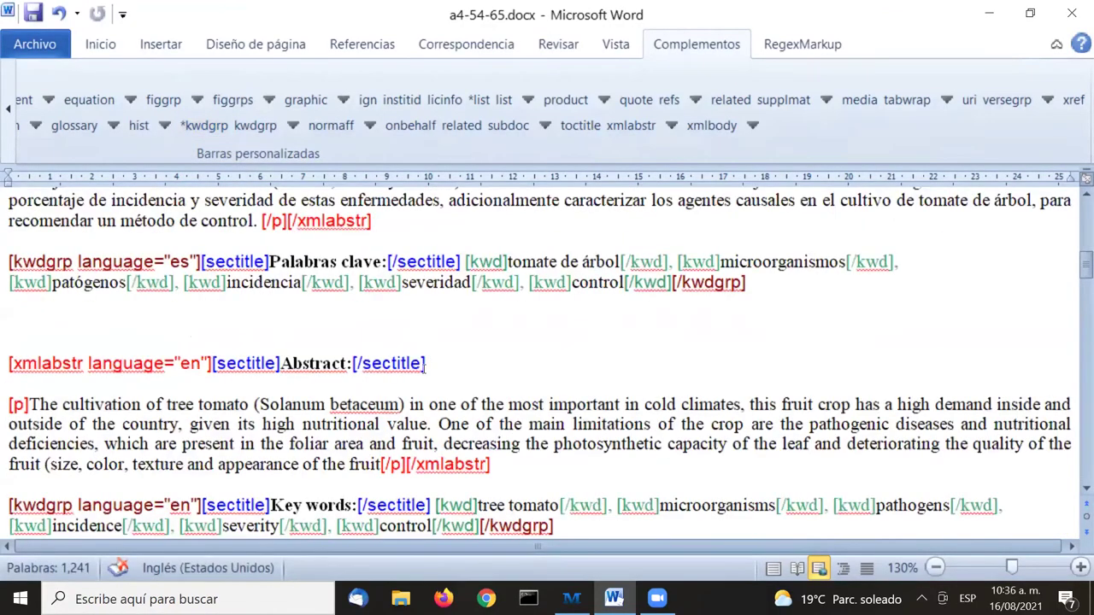
pyautogui.scroll(-5, 425, 364)
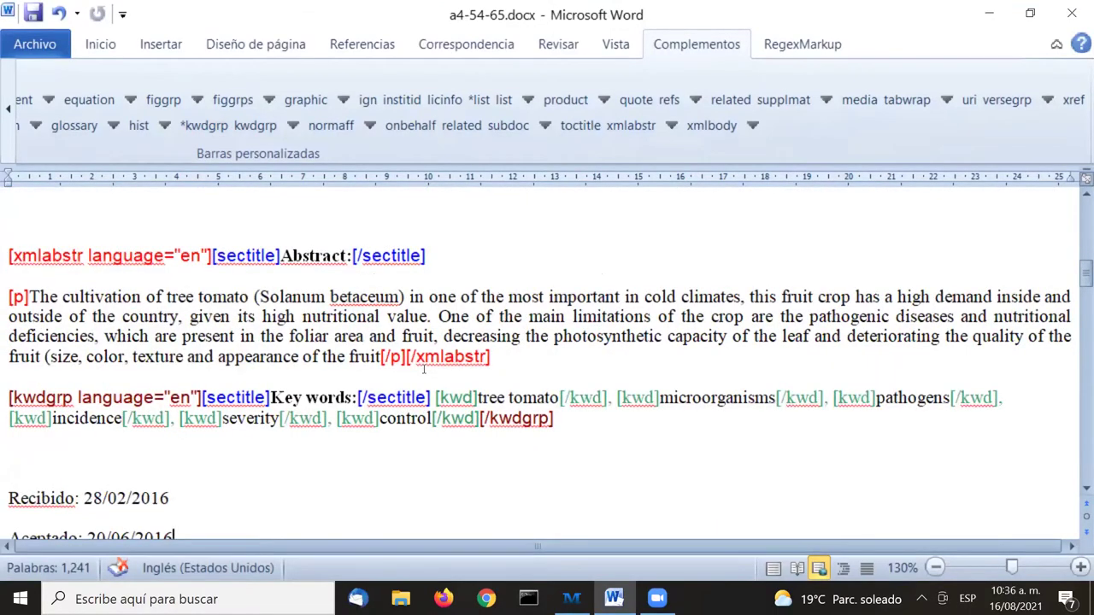
pyautogui.scroll(3, 424, 369)
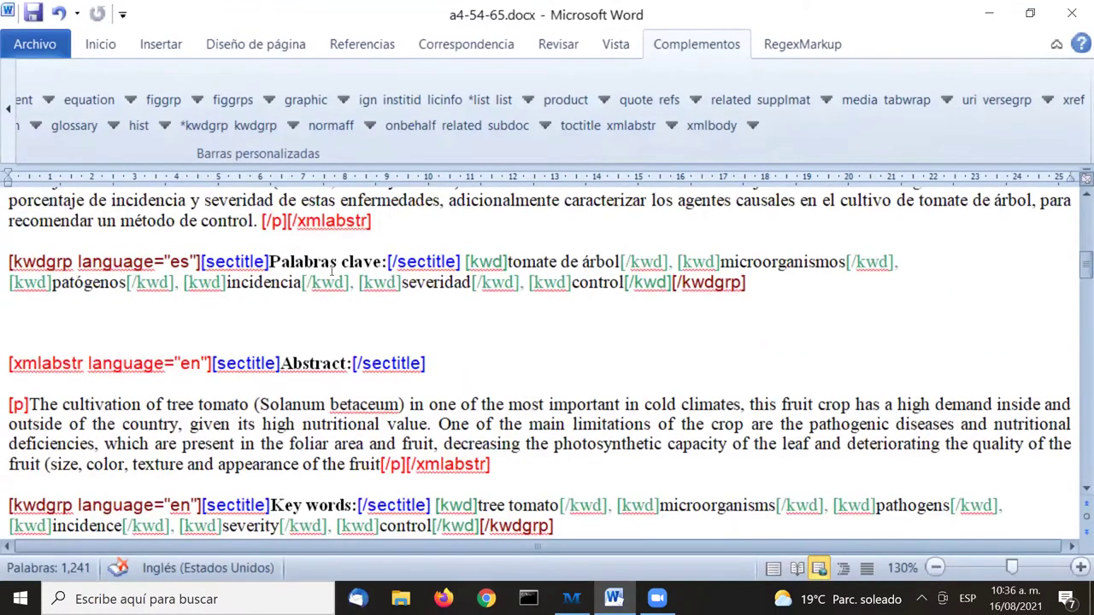
# Tag the Recibido and Aceptado lines below the Key words as hist
pyautogui.scroll(-7, 353, 264)
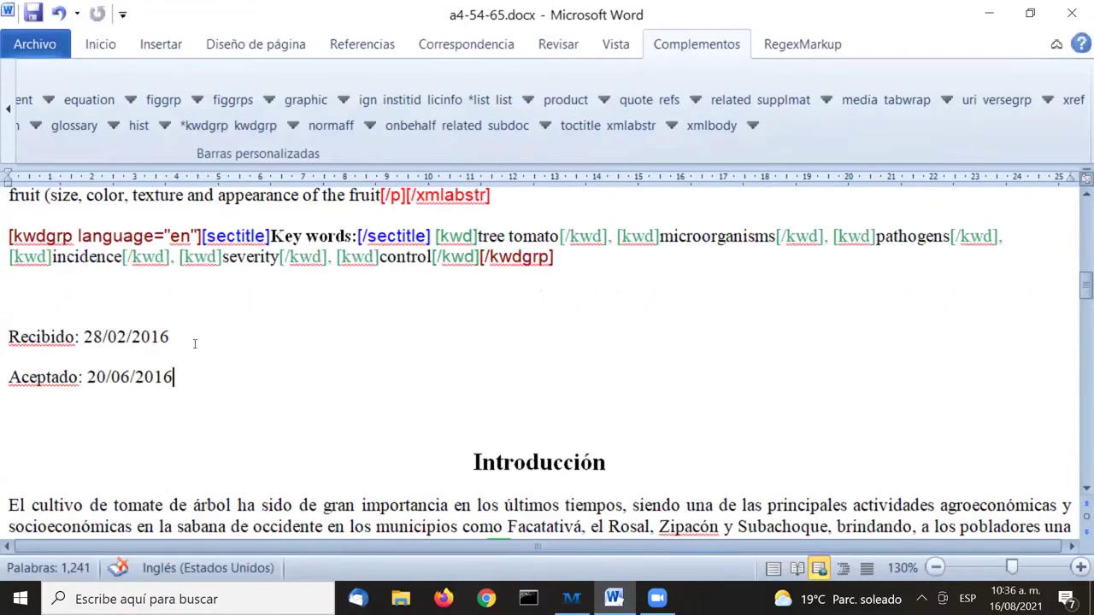
pyautogui.moveTo(9, 337); pyautogui.dragTo(175, 377)
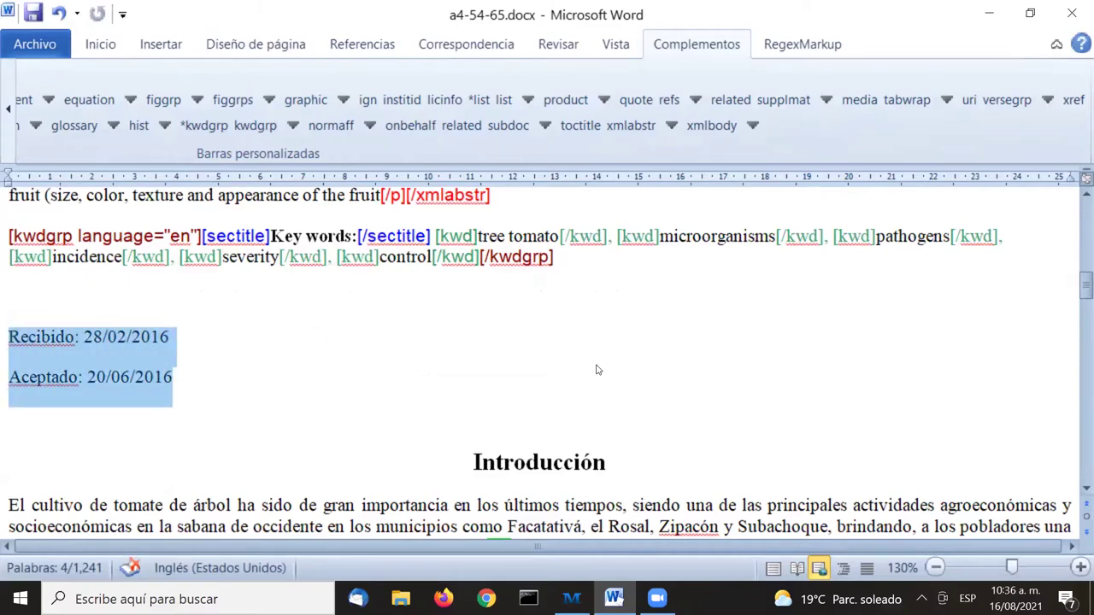
pyautogui.click(135, 128)
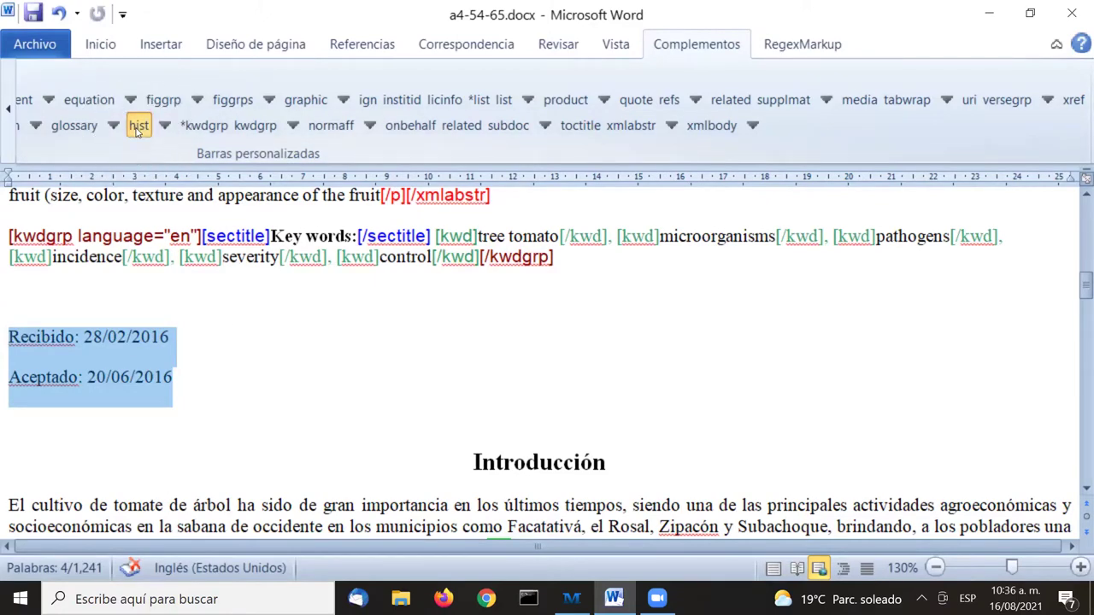
pyautogui.click(135, 128)
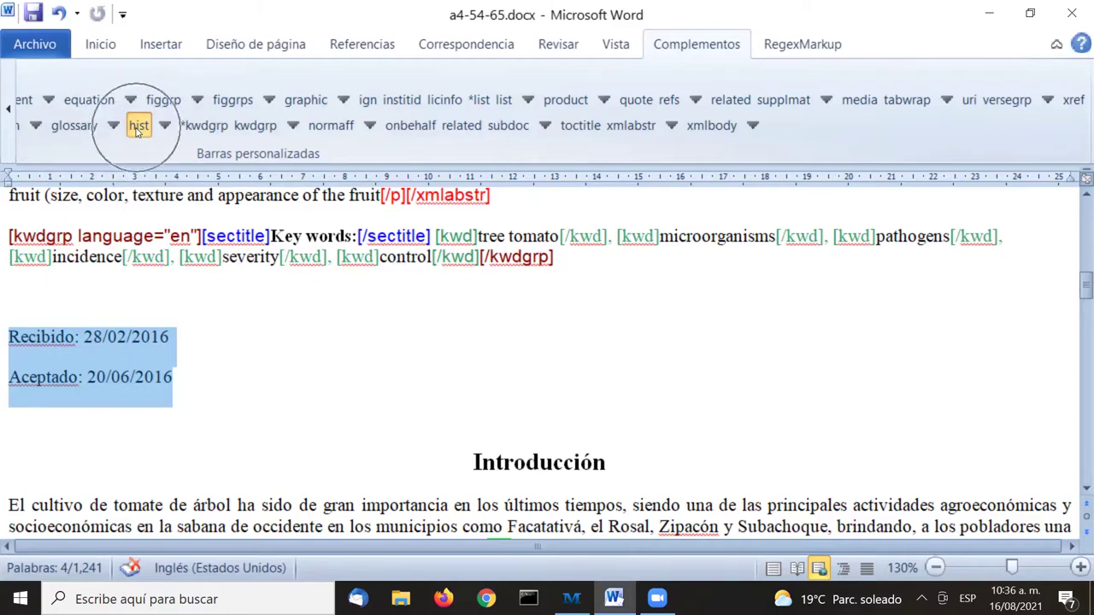
pyautogui.click(137, 128)
pyautogui.click(137, 128)
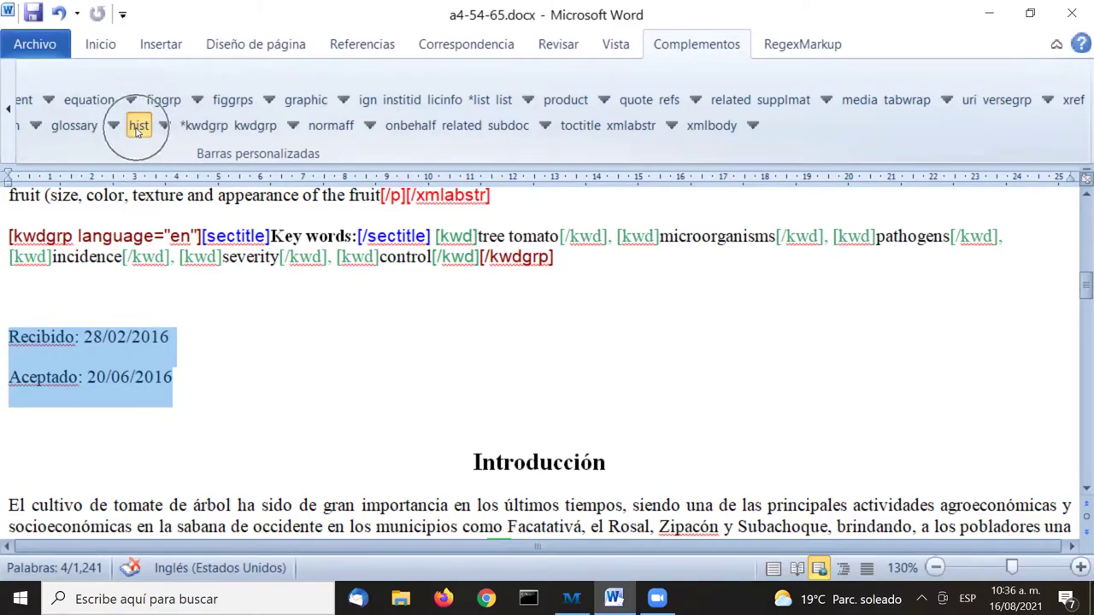
pyautogui.click(137, 128)
pyautogui.click(136, 128)
pyautogui.click(137, 128)
pyautogui.click(136, 129)
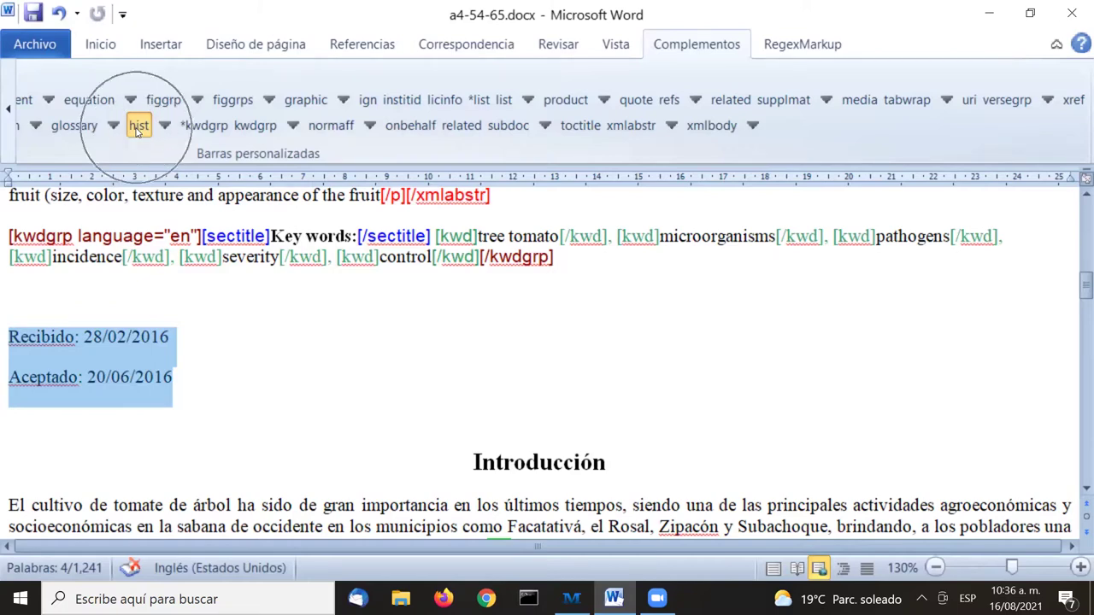
pyautogui.click(137, 128)
pyautogui.click(137, 128)
pyautogui.click(136, 128)
pyautogui.click(137, 128)
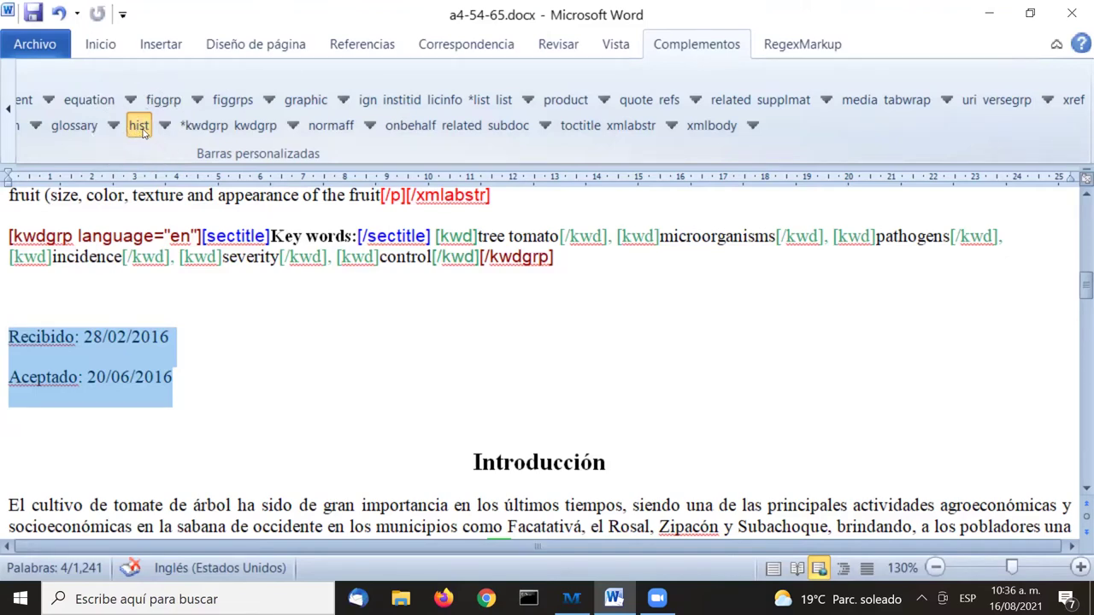
pyautogui.click(143, 132)
pyautogui.click(143, 133)
pyautogui.click(143, 132)
pyautogui.click(143, 133)
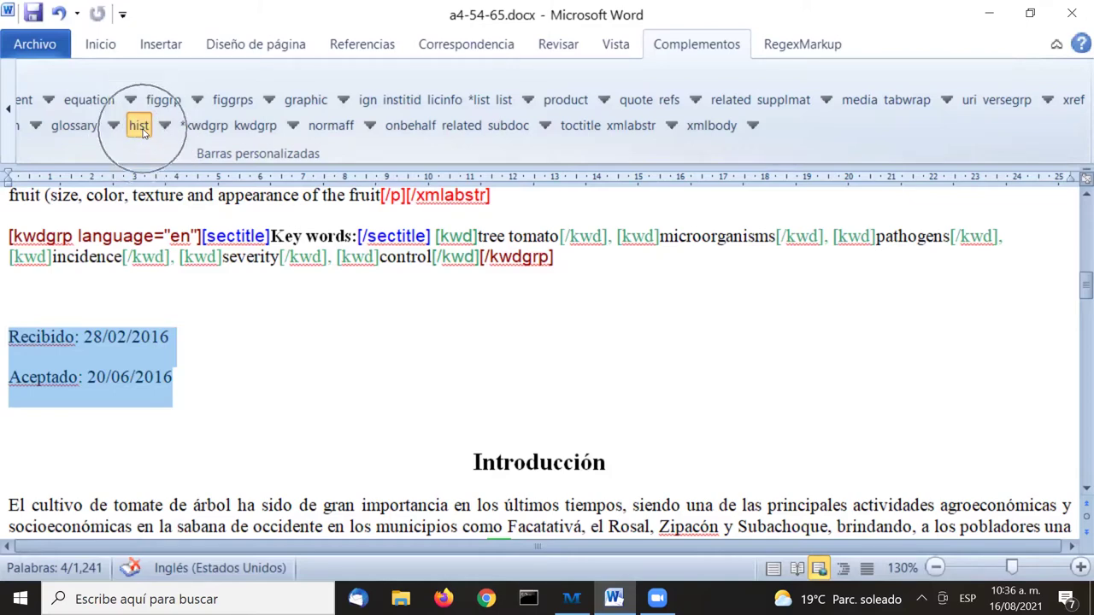
pyautogui.click(143, 132)
pyautogui.click(143, 133)
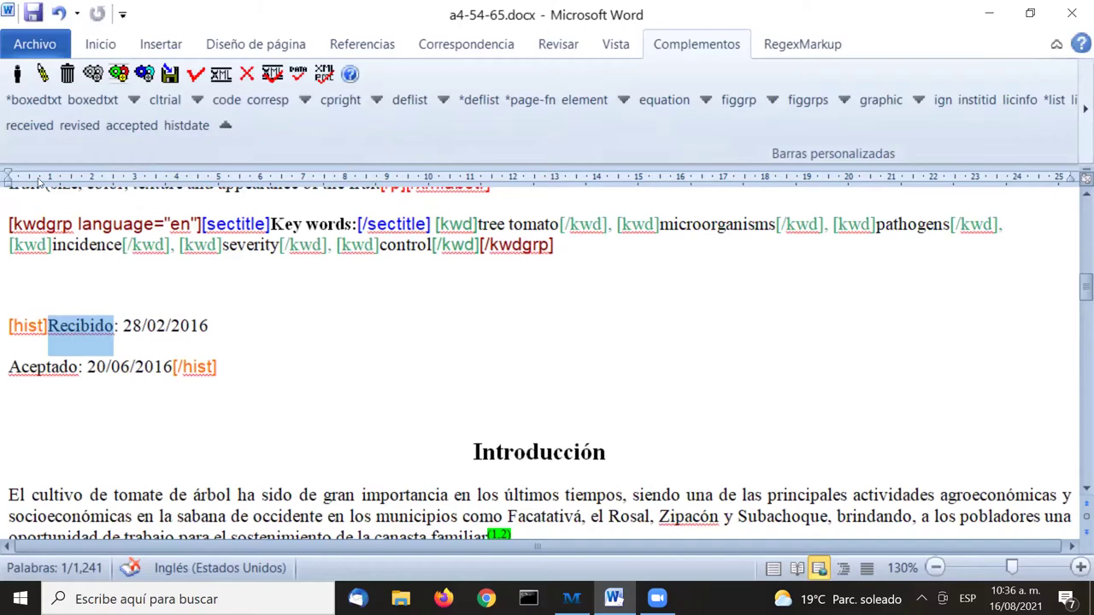
# Tag the Recibido date 28/02/2016 as received, with dateiso 20160228
pyautogui.click(124, 288)
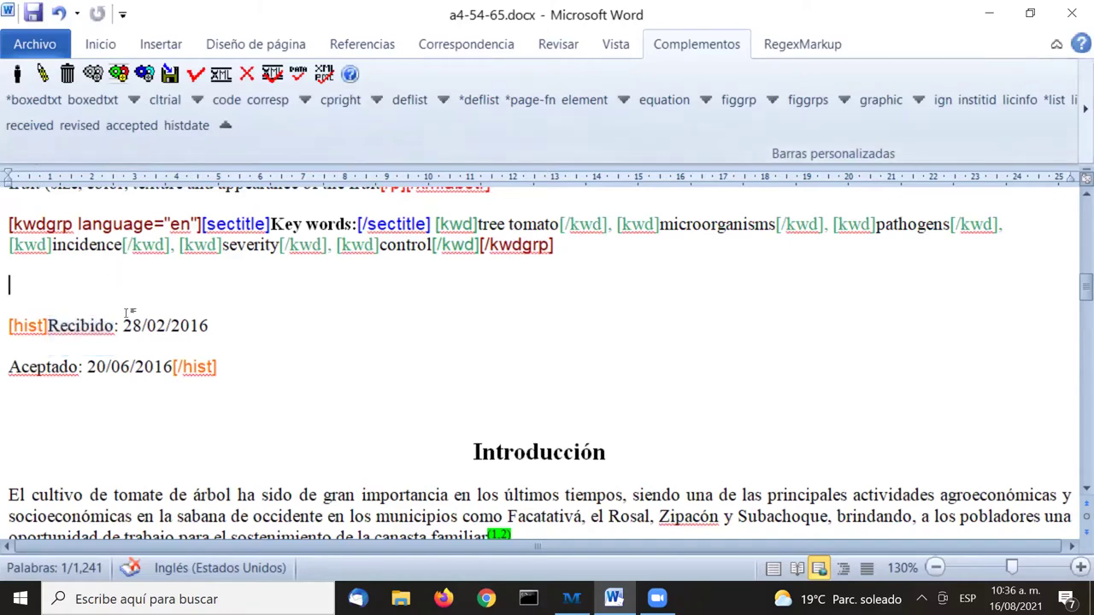
pyautogui.moveTo(122, 326); pyautogui.dragTo(209, 325)
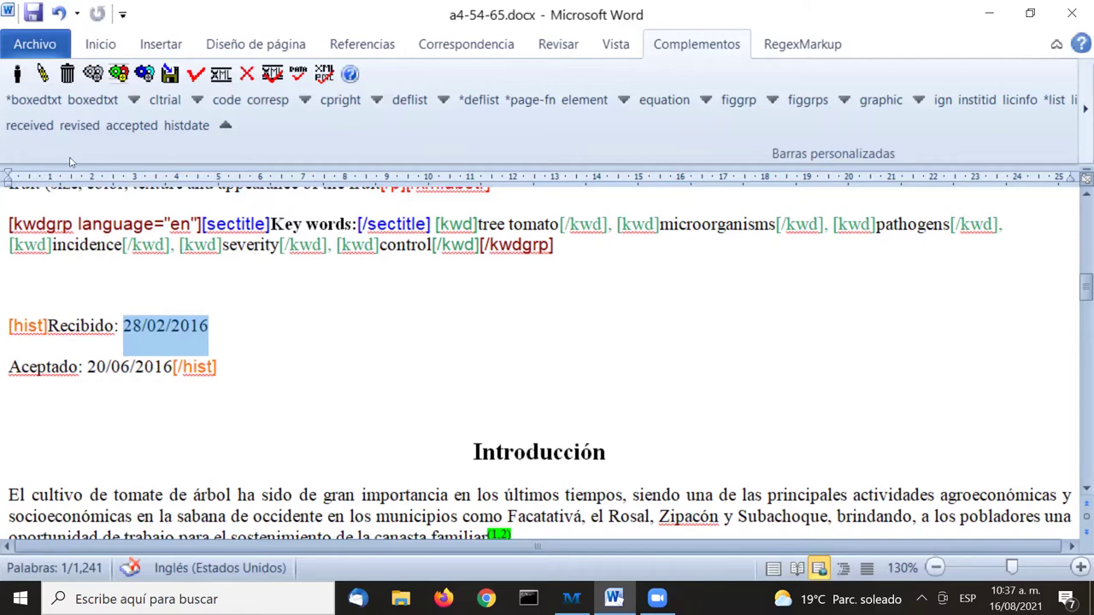
pyautogui.click(31, 135)
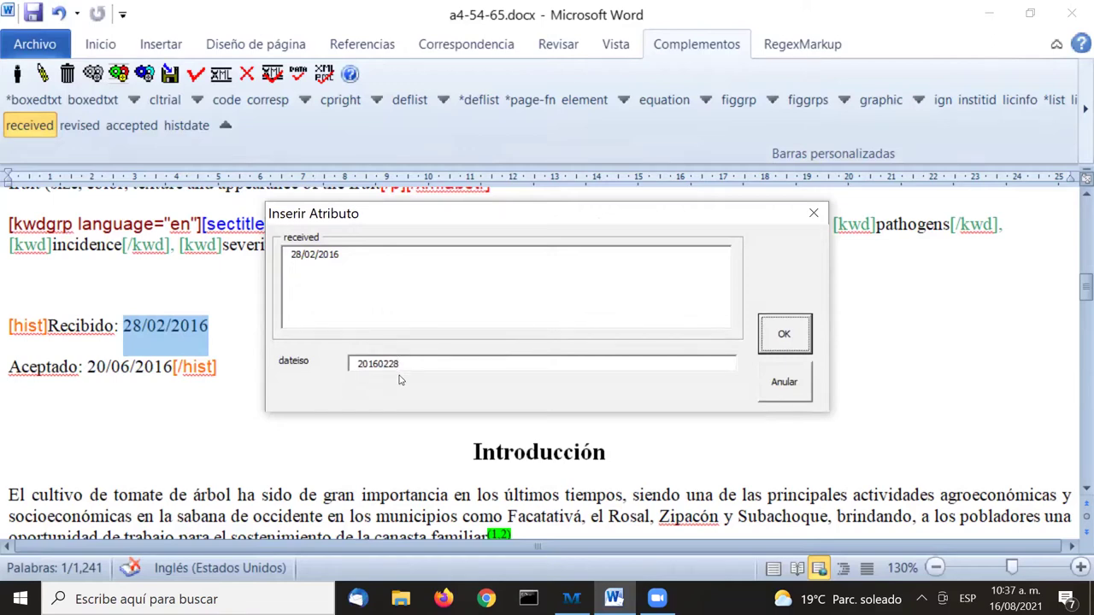
pyautogui.click(783, 333)
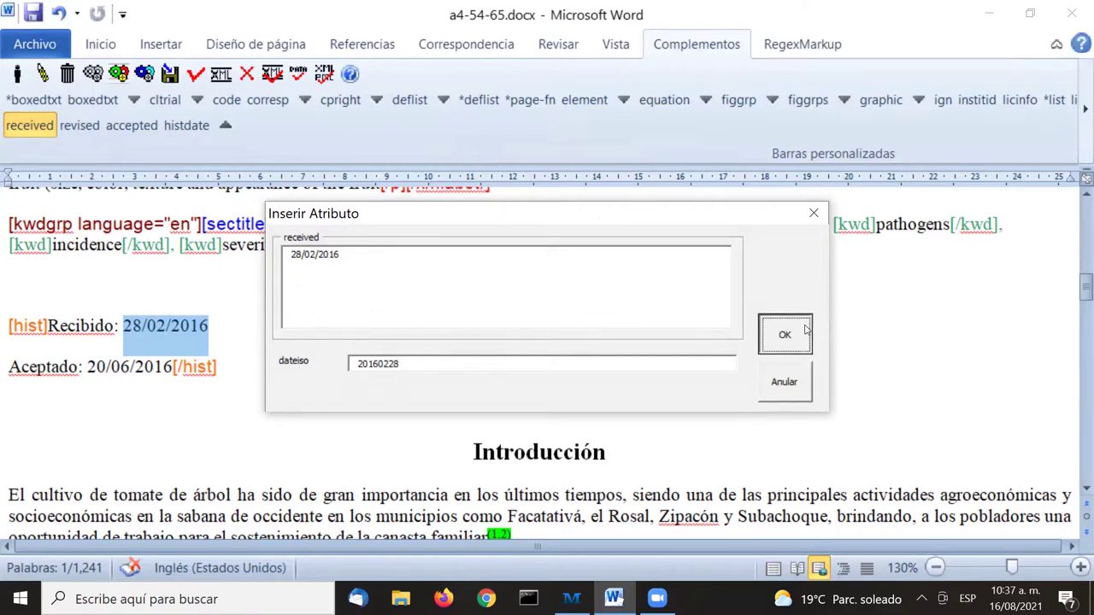
pyautogui.click(165, 246)
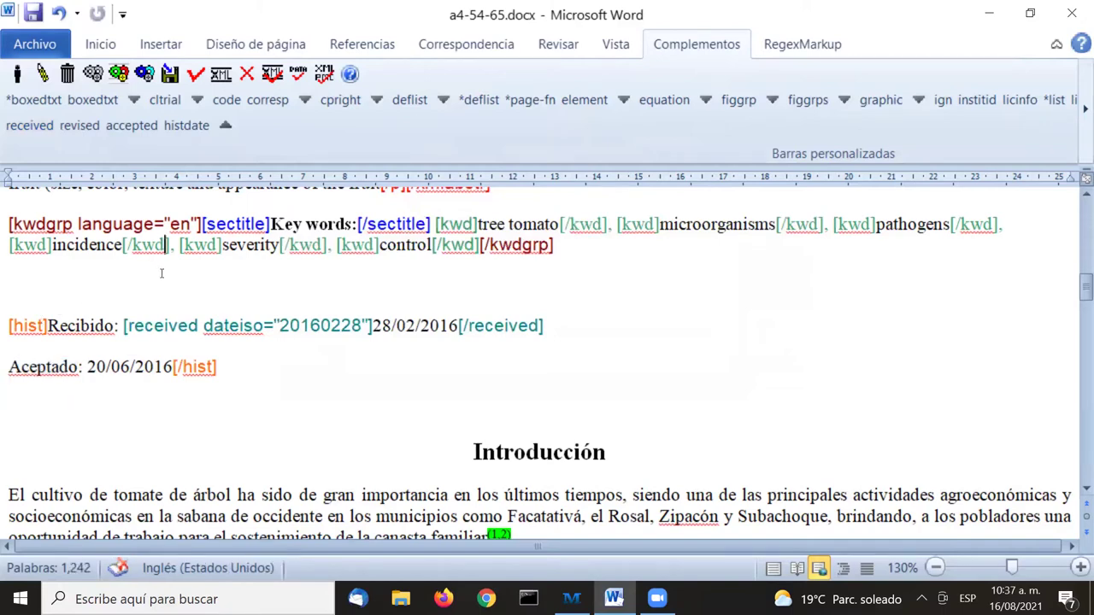
# Tag the Aceptado date 20/06/2016 as accepted, with dateiso 20160620
pyautogui.doubleClick(104, 370)
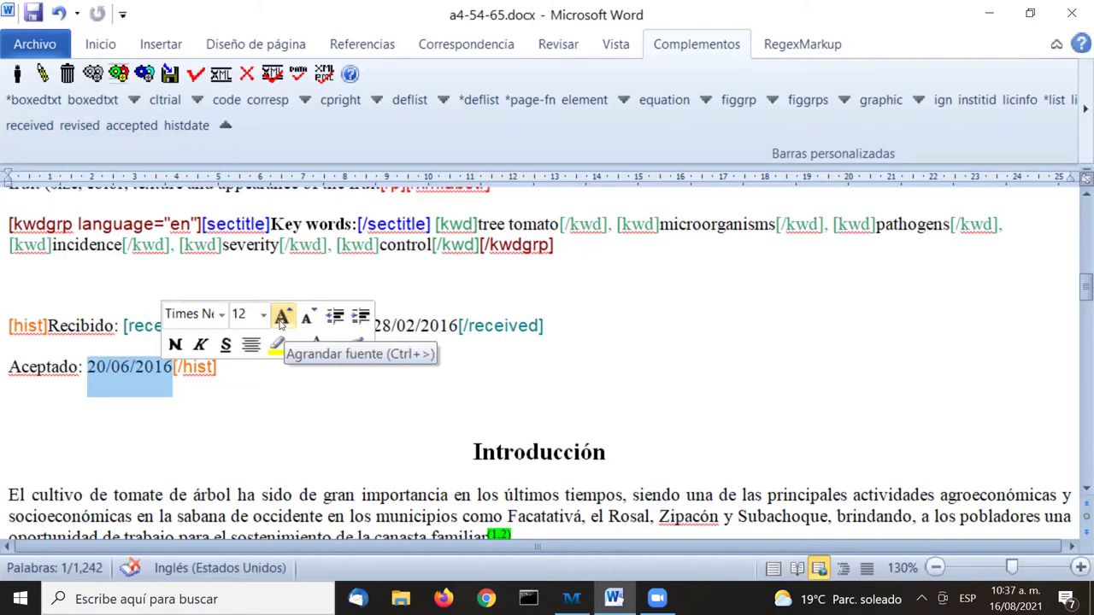
pyautogui.click(149, 129)
pyautogui.click(149, 128)
pyautogui.click(149, 128)
pyautogui.click(148, 128)
pyautogui.click(148, 129)
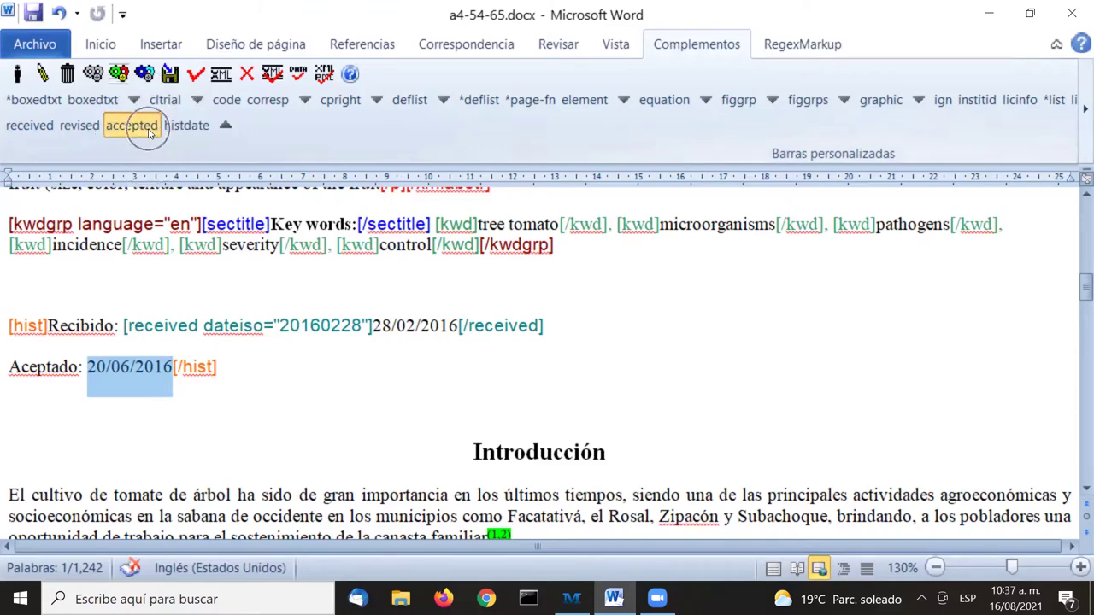
pyautogui.click(149, 128)
pyautogui.click(148, 129)
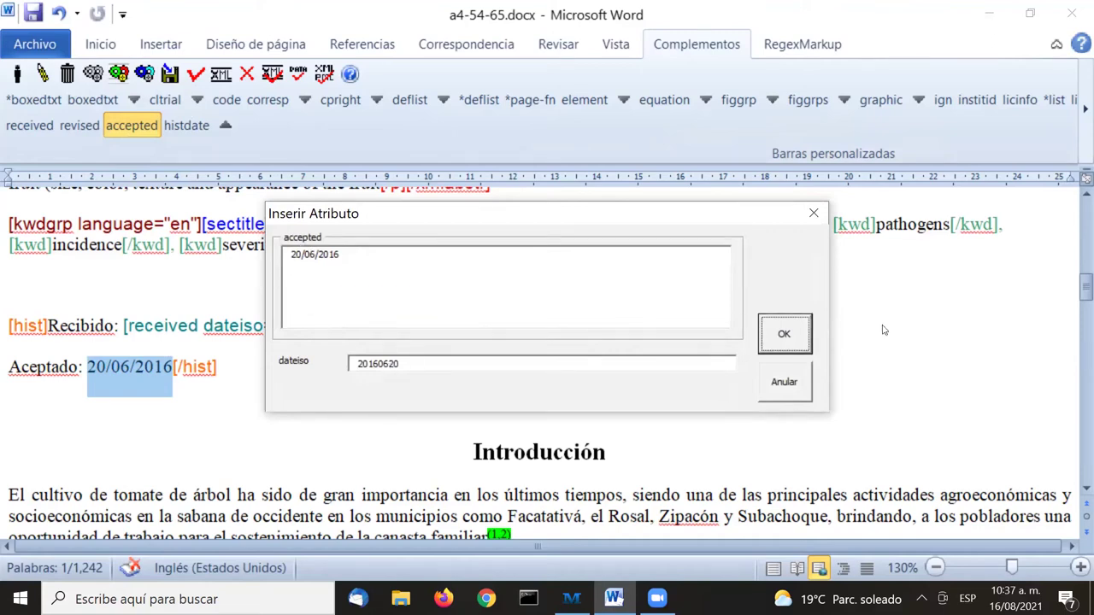
pyautogui.click(791, 336)
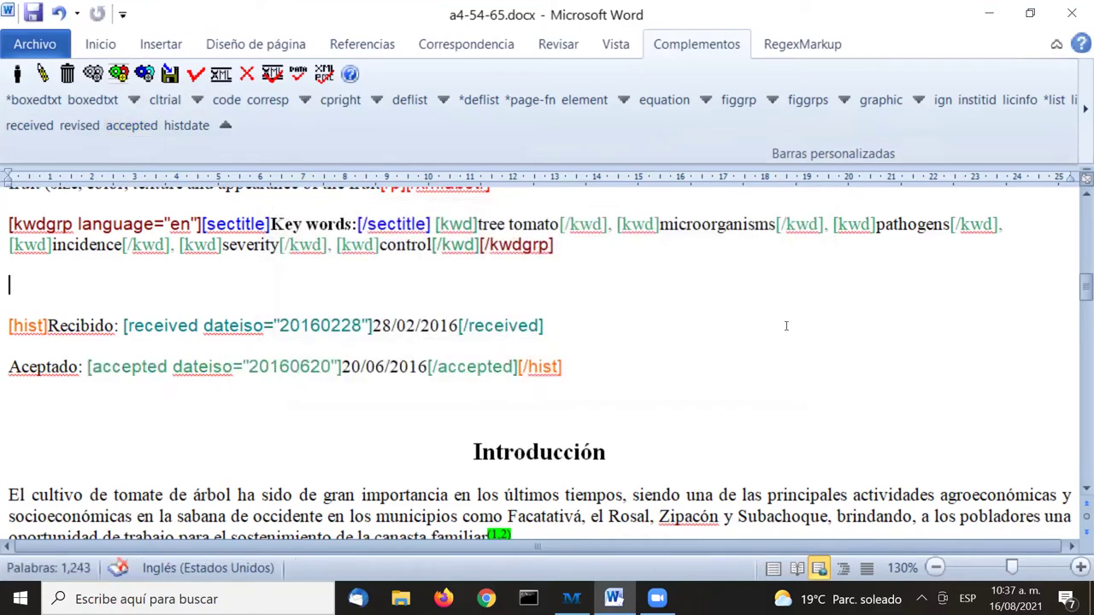
# Review the tagged front matter, from the affiliation and abstracts through the keyword groups to the hist block
pyautogui.scroll(8, 787, 323)
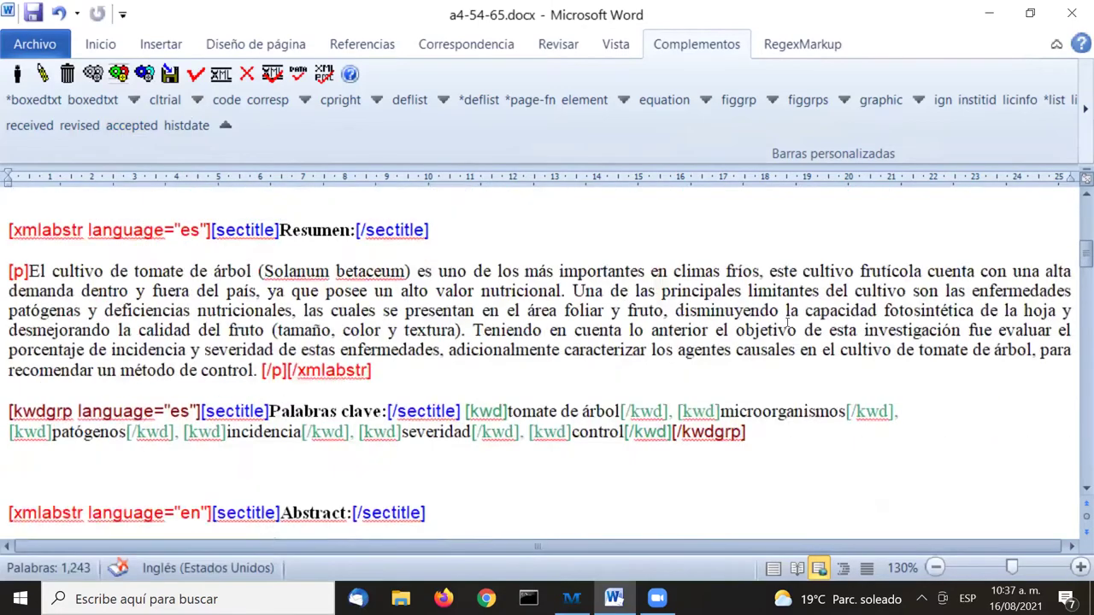
pyautogui.scroll(10, 787, 323)
pyautogui.scroll(-9, 782, 317)
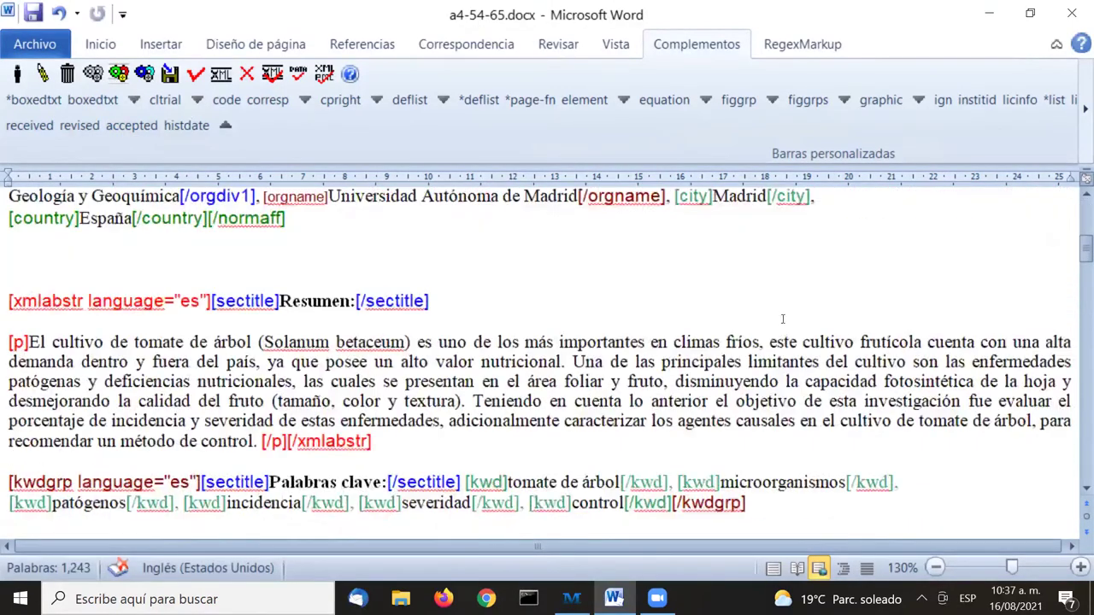
pyautogui.scroll(-10, 782, 318)
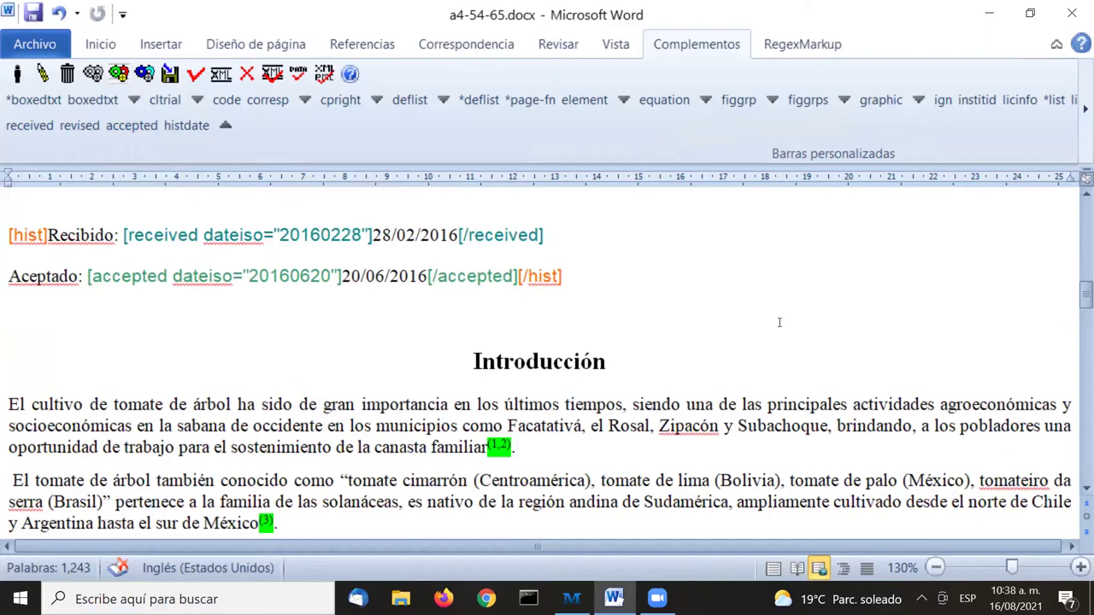
pyautogui.scroll(3, 778, 322)
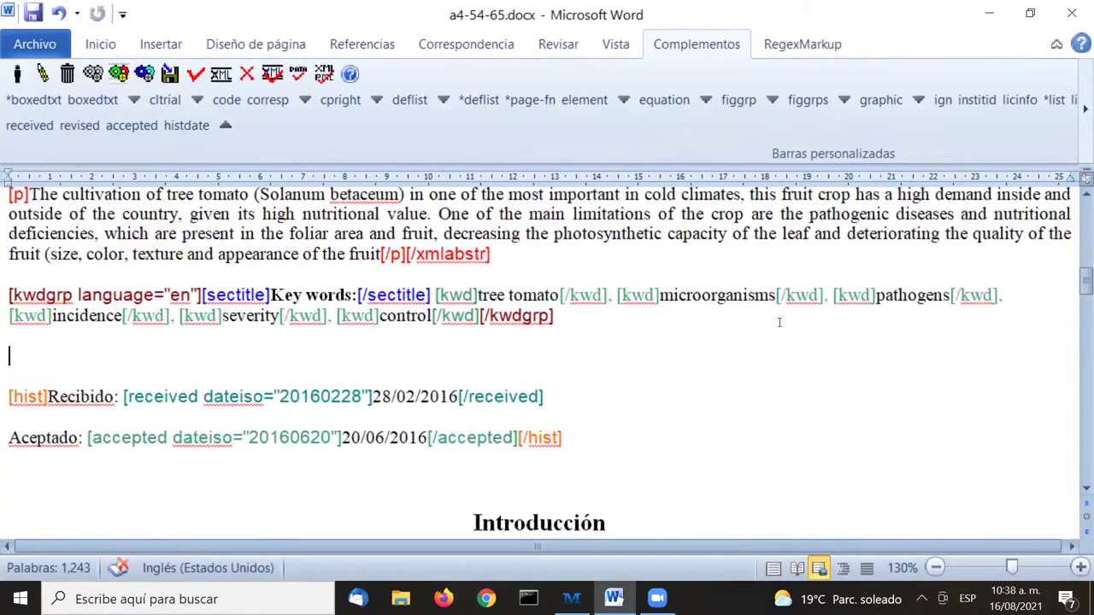
pyautogui.scroll(-2, 501, 305)
pyautogui.moveTo(632, 338); pyautogui.dragTo(12, 284)
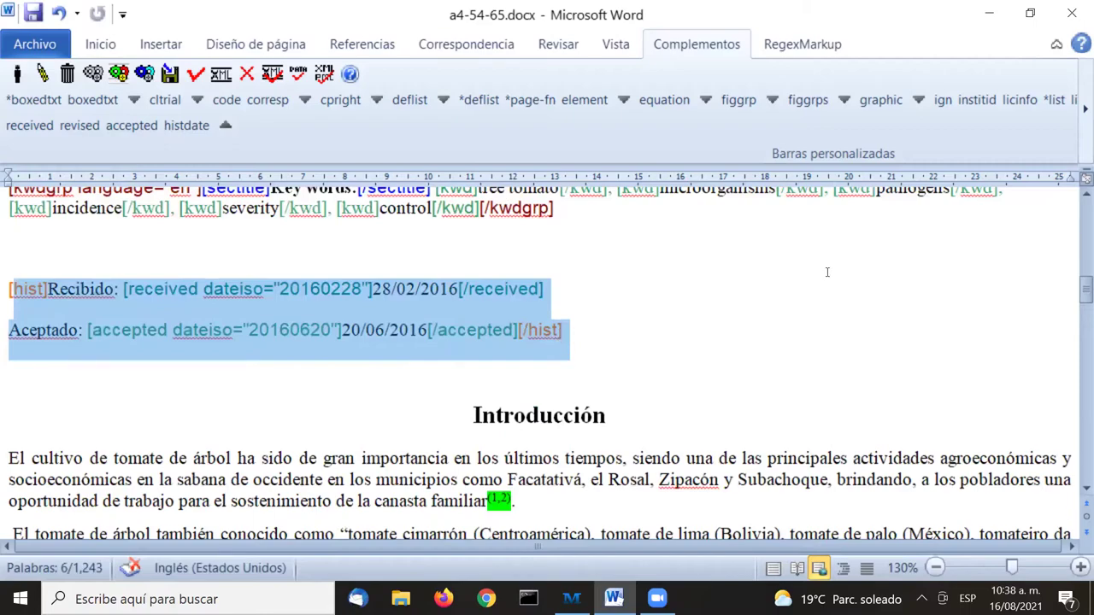
# Tag the Referencias heading and the three numbered references near the document's end as refs
pyautogui.scroll(-3, 854, 266)
pyautogui.scroll(-8, 897, 284)
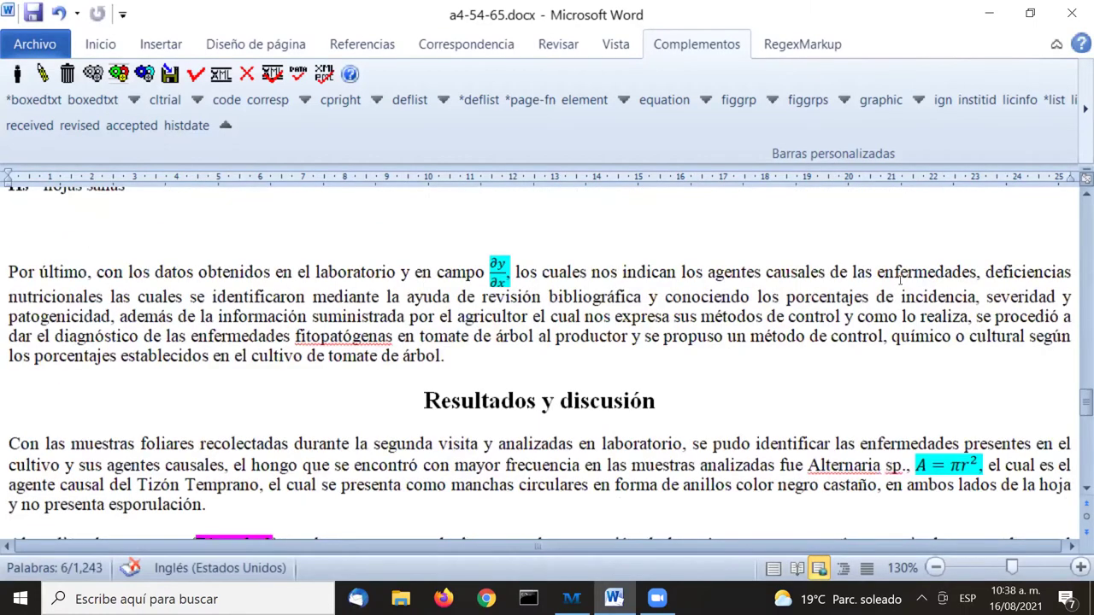
pyautogui.scroll(-20, 900, 273)
pyautogui.scroll(2, 900, 277)
pyautogui.scroll(-2, 900, 280)
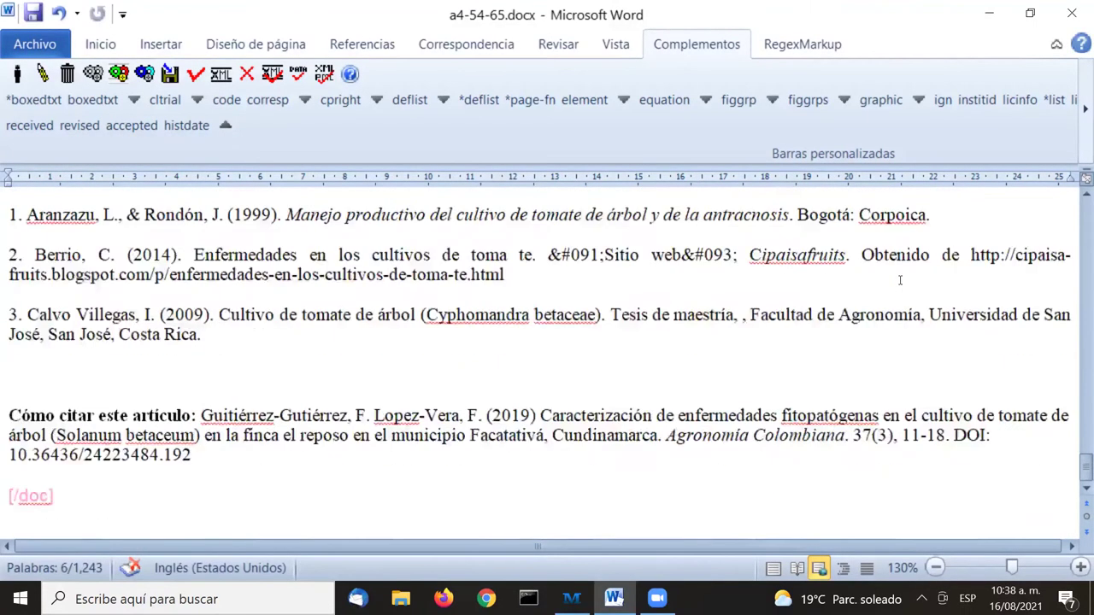
pyautogui.scroll(2, 900, 280)
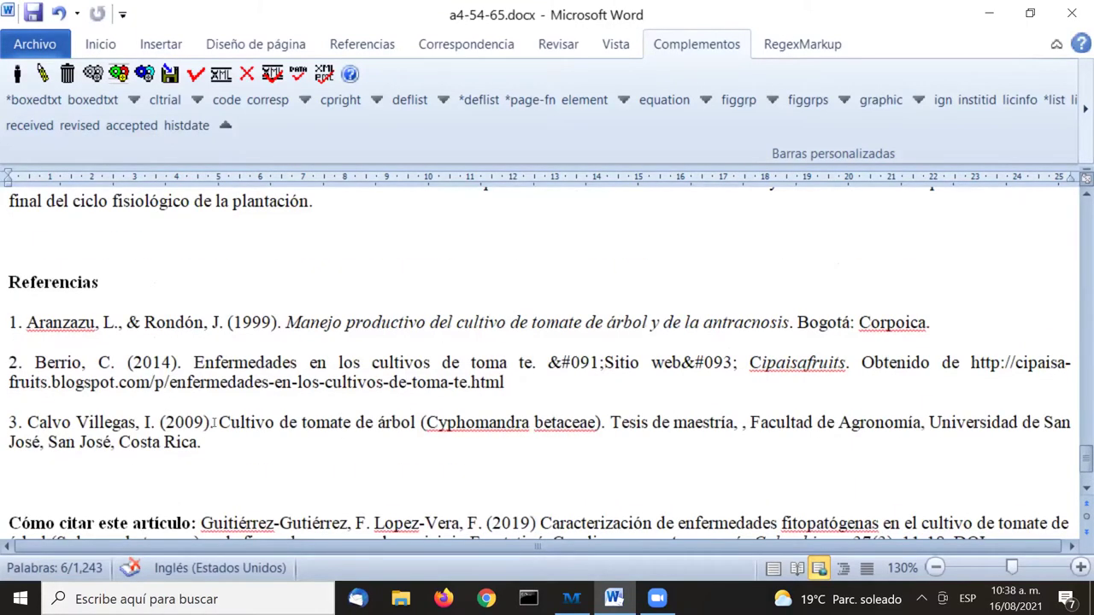
pyautogui.moveTo(205, 462); pyautogui.dragTo(154, 261)
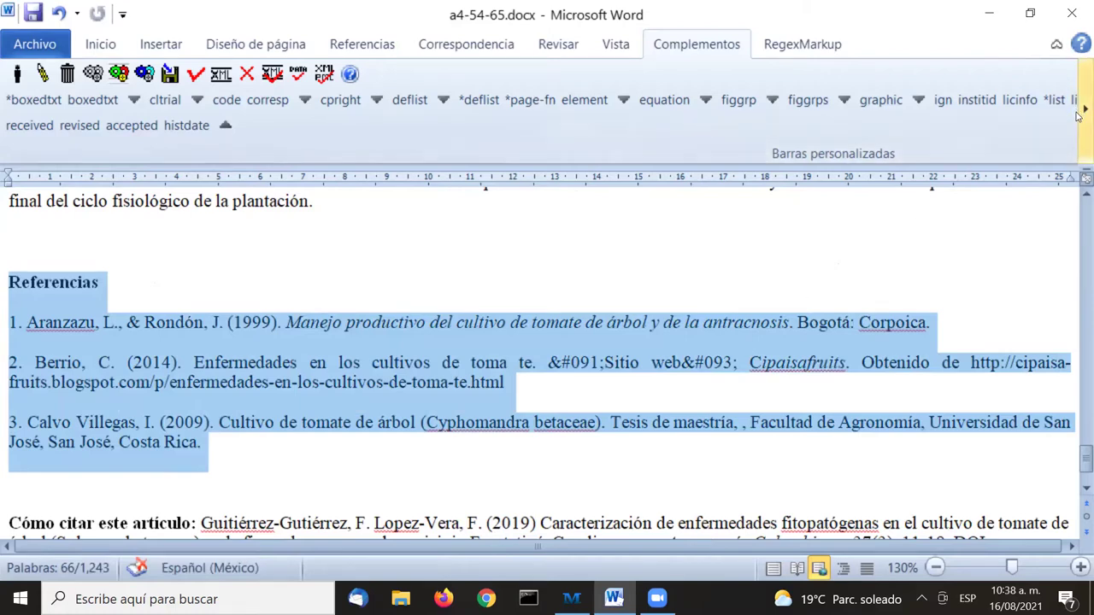
pyautogui.click(225, 126)
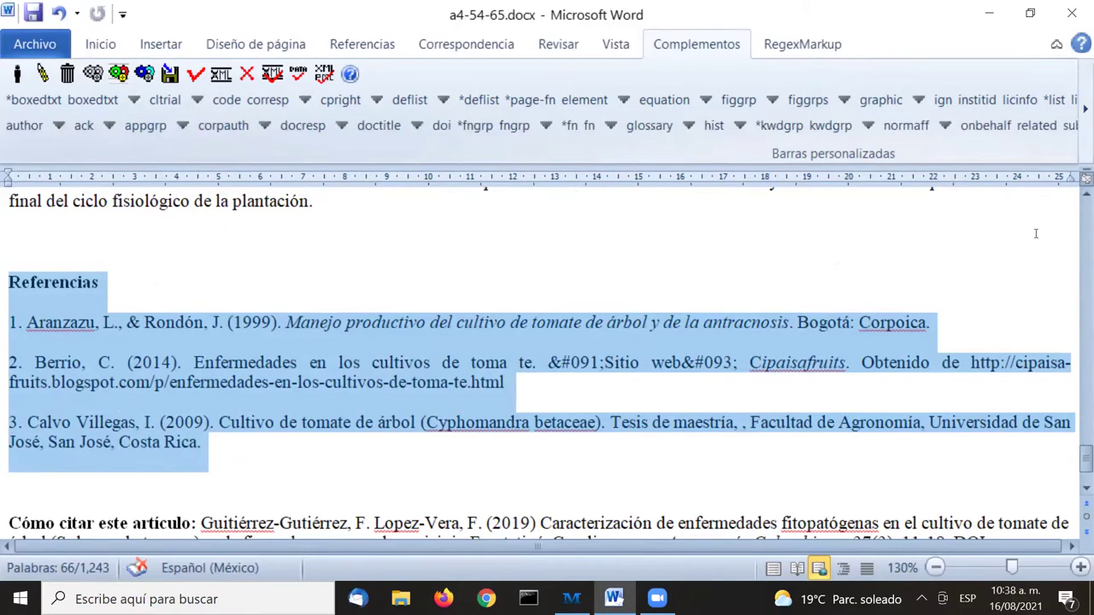
pyautogui.click(1081, 111)
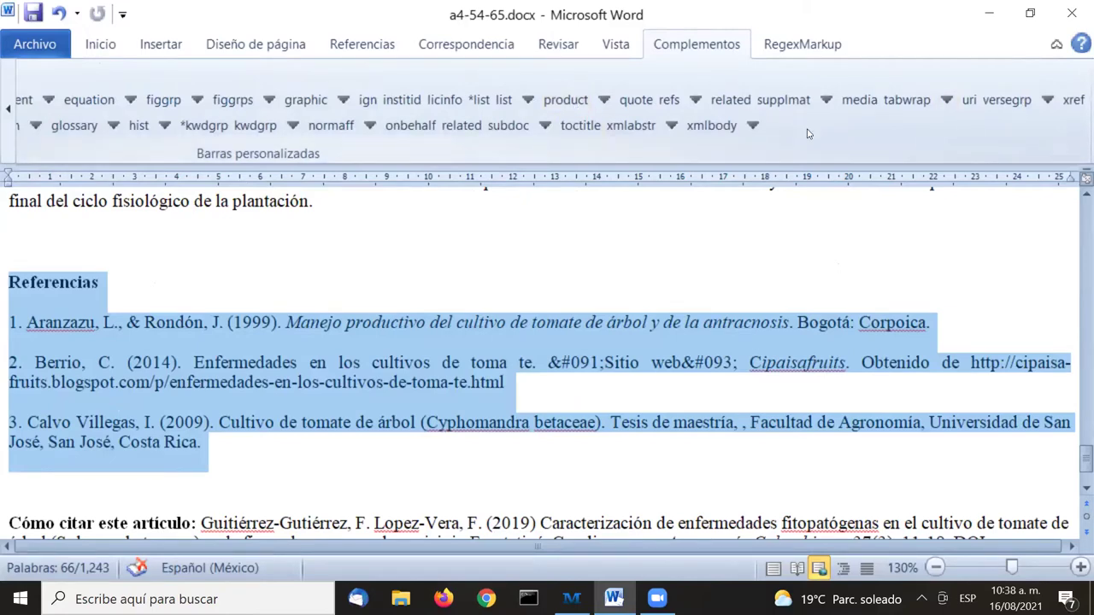
pyautogui.click(620, 127)
pyautogui.click(672, 103)
pyautogui.click(675, 108)
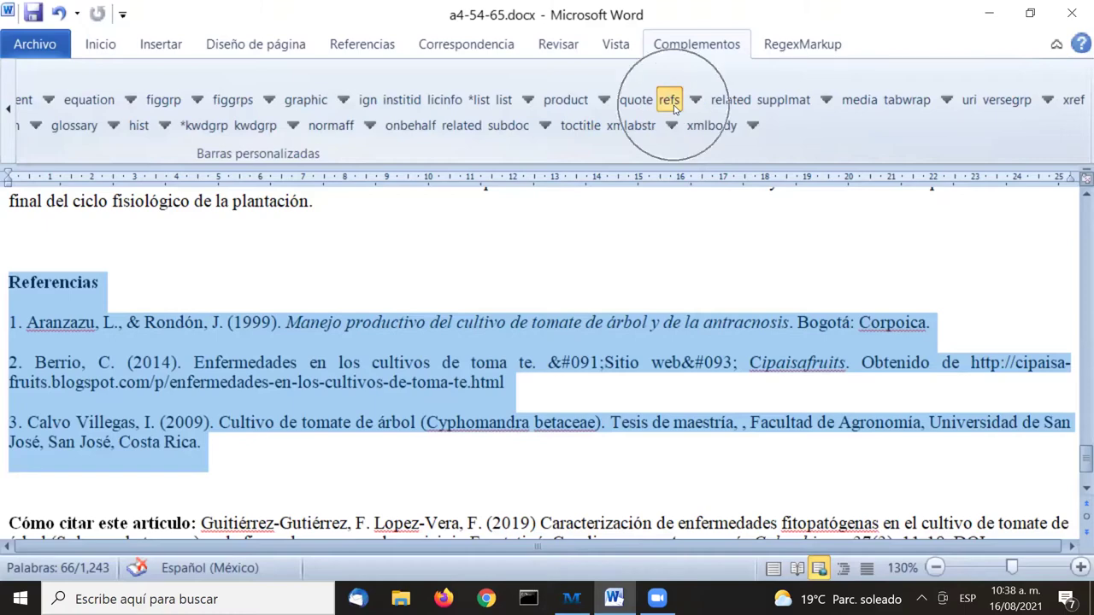
pyautogui.click(674, 109)
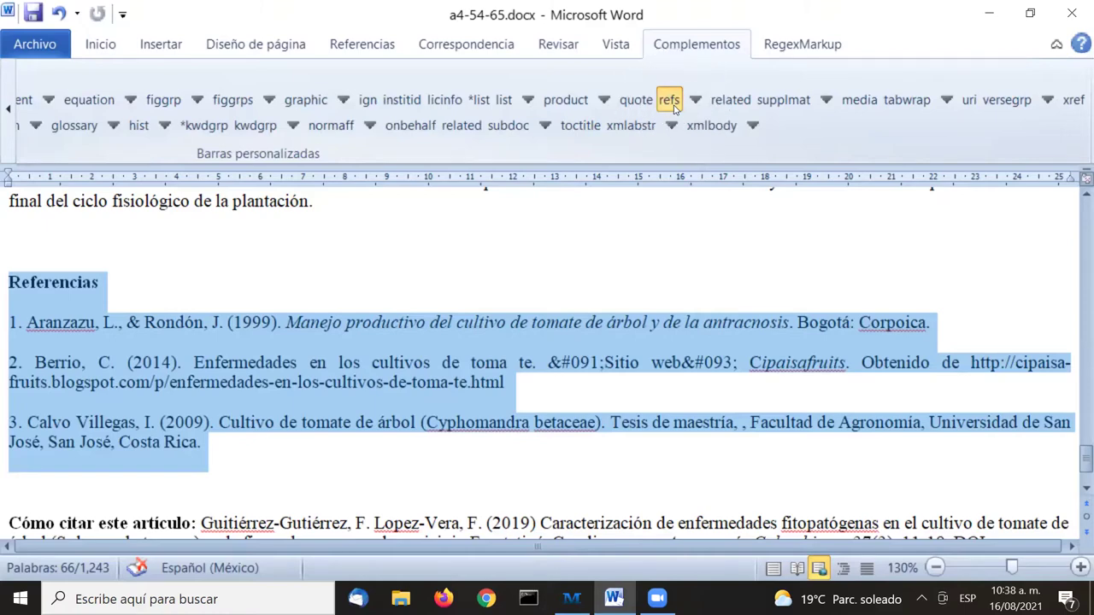
pyautogui.click(673, 108)
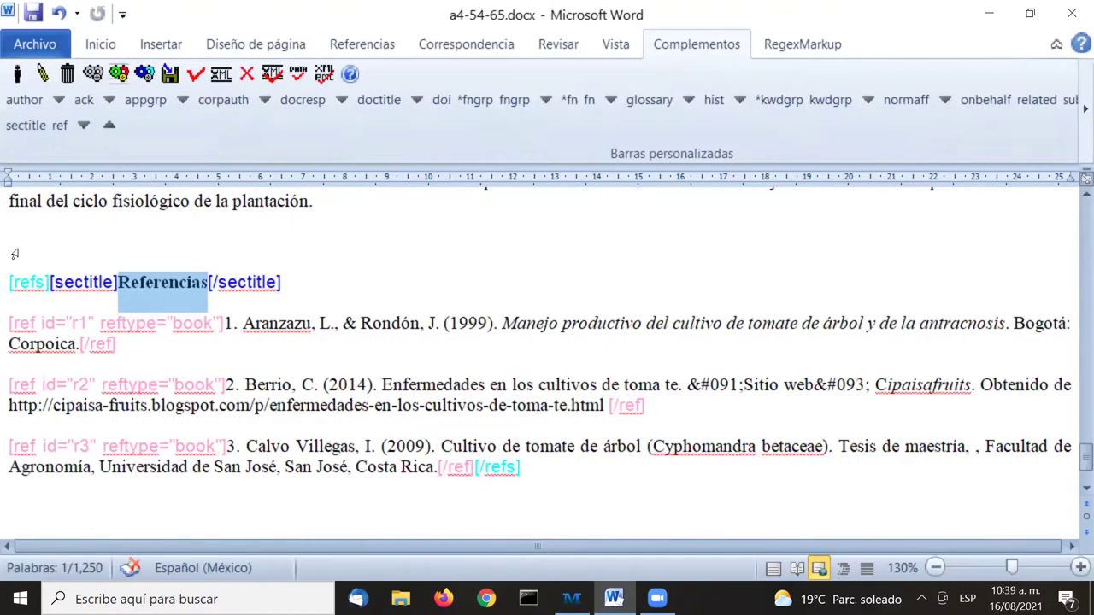
# Examine the ref tags with their id and reftype attributes around each of the three references
pyautogui.click(140, 318)
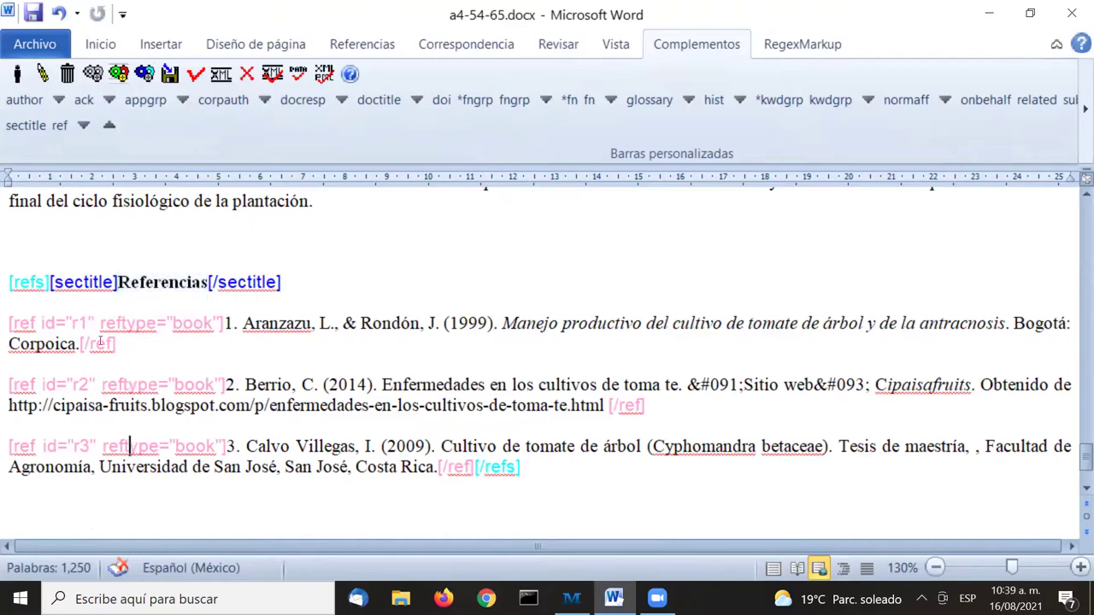
pyautogui.doubleClick(26, 323)
pyautogui.click(21, 396)
pyautogui.doubleClick(22, 343)
pyautogui.doubleClick(24, 384)
pyautogui.doubleClick(25, 446)
pyautogui.click(346, 264)
# Display the tags available inside ref and examine the numbering at the start of the references
pyautogui.click(83, 125)
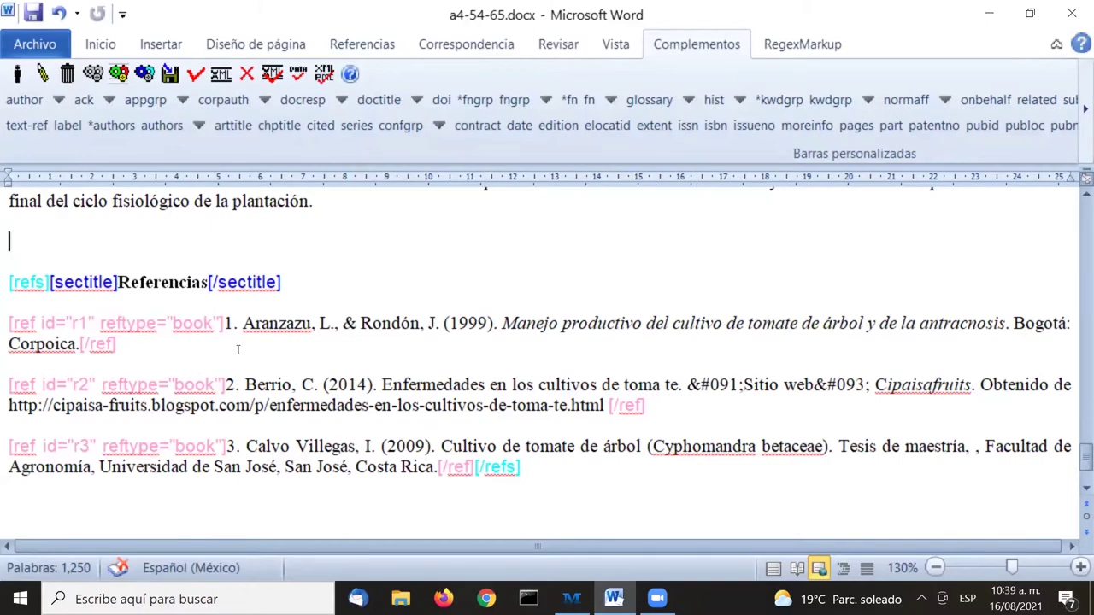
pyautogui.click(246, 391)
pyautogui.click(244, 449)
pyautogui.click(234, 384)
pyautogui.click(228, 446)
pyautogui.scroll(2, 474, 345)
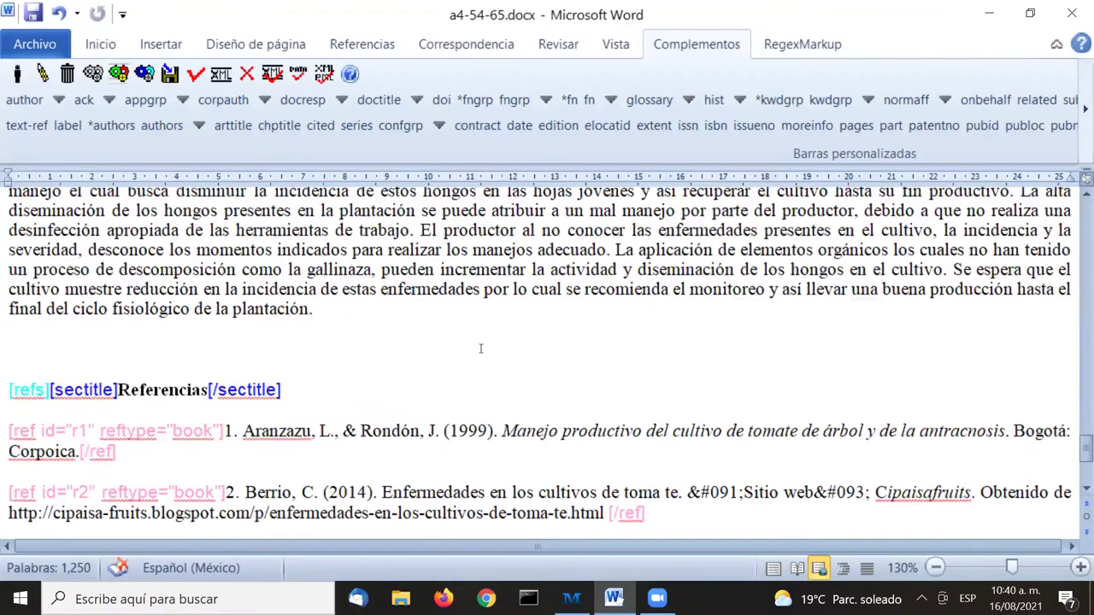
# Compare the numbers at the start of the three references with the superscript citations in the Introducción section
pyautogui.scroll(-4, 480, 347)
pyautogui.scroll(2, 480, 348)
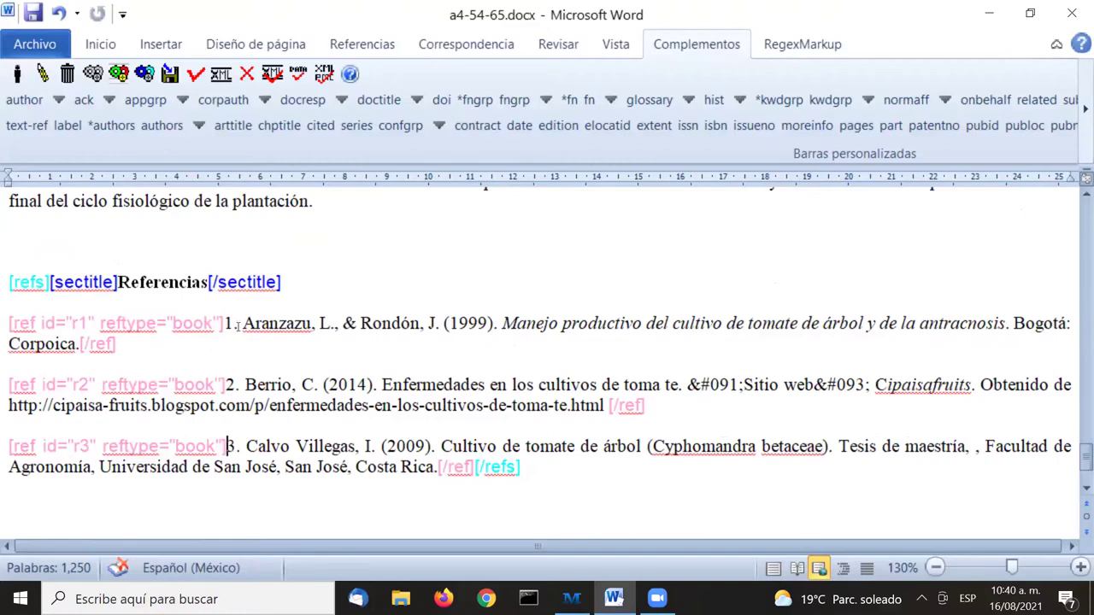
pyautogui.moveTo(225, 324); pyautogui.dragTo(233, 325)
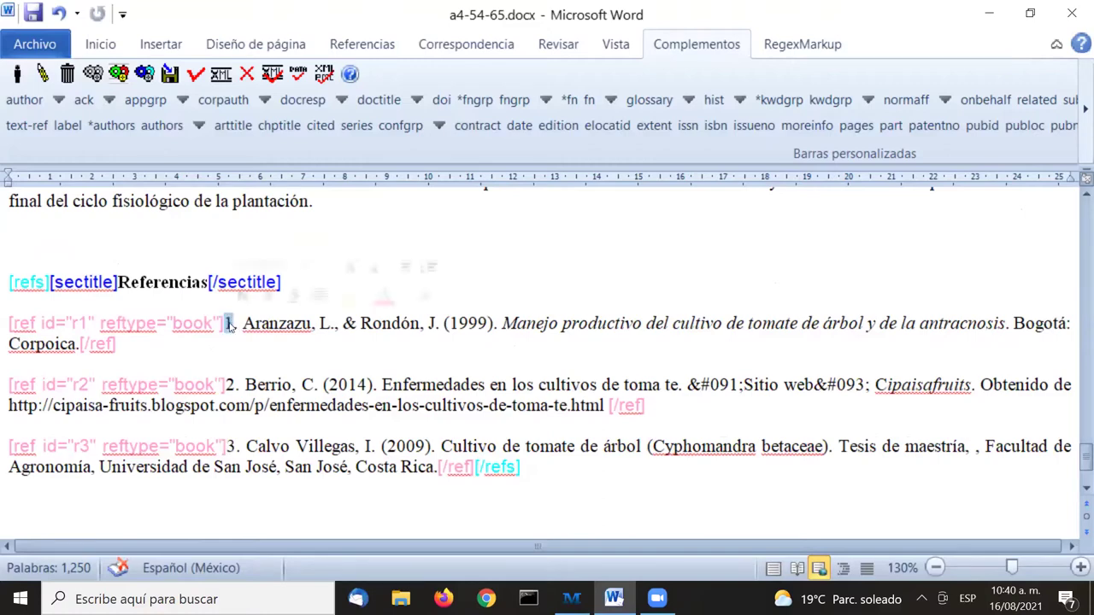
pyautogui.moveTo(225, 385); pyautogui.dragTo(234, 385)
pyautogui.moveTo(224, 447); pyautogui.dragTo(235, 447)
pyautogui.scroll(10, 940, 405)
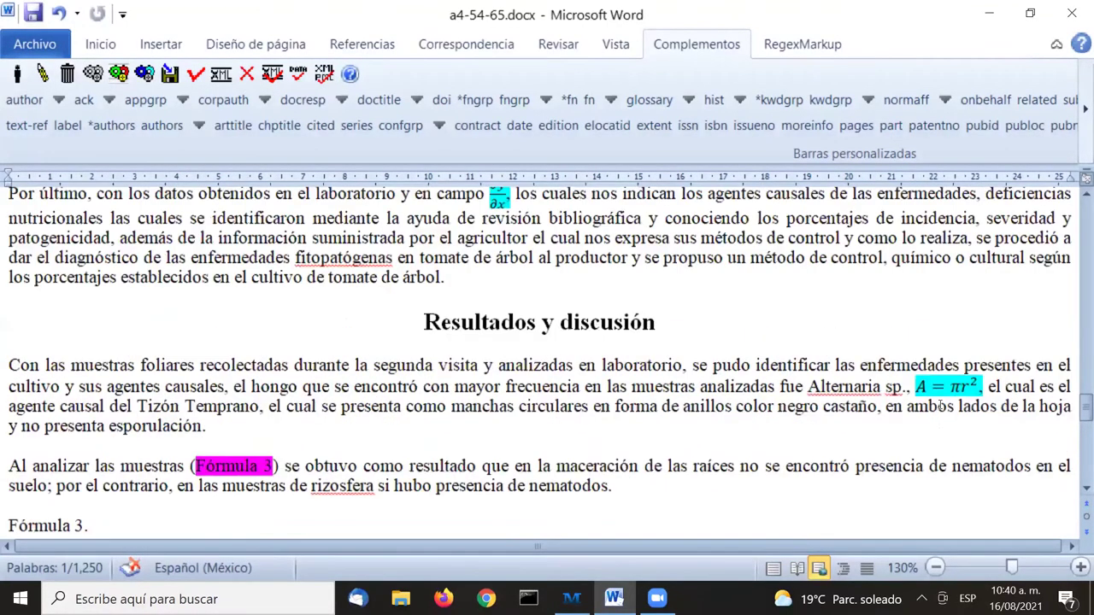
pyautogui.scroll(2, 940, 405)
pyautogui.scroll(15, 940, 405)
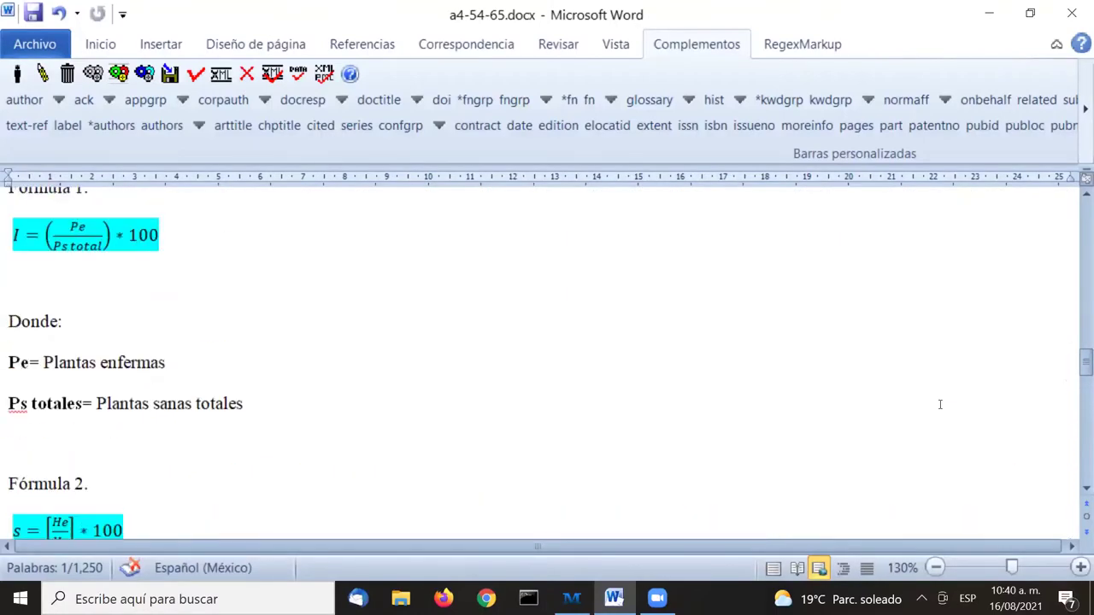
pyautogui.scroll(8, 940, 405)
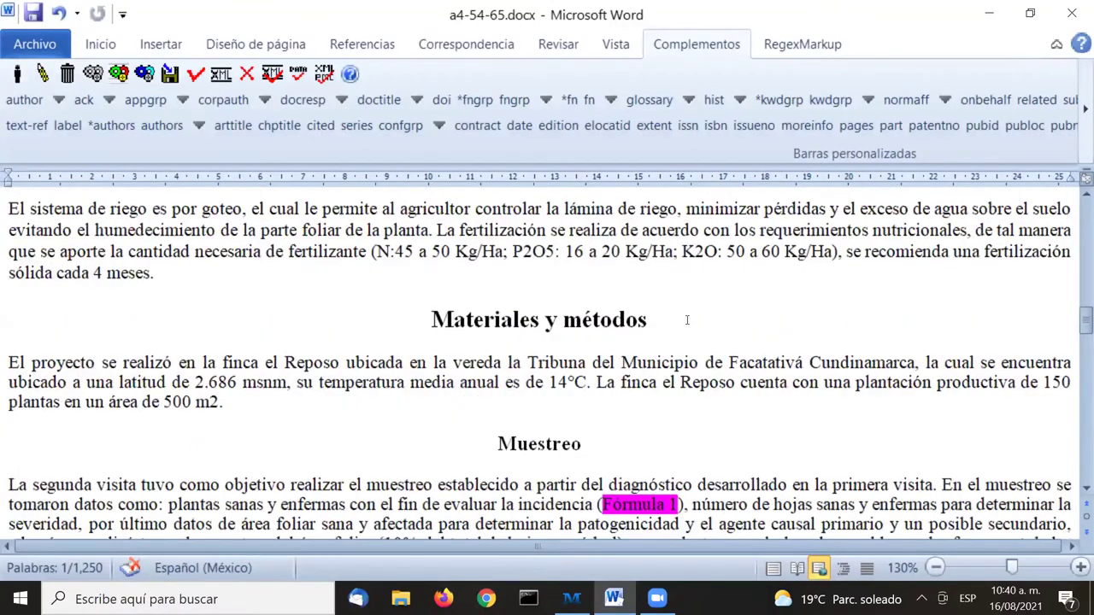
pyautogui.scroll(1, 563, 342)
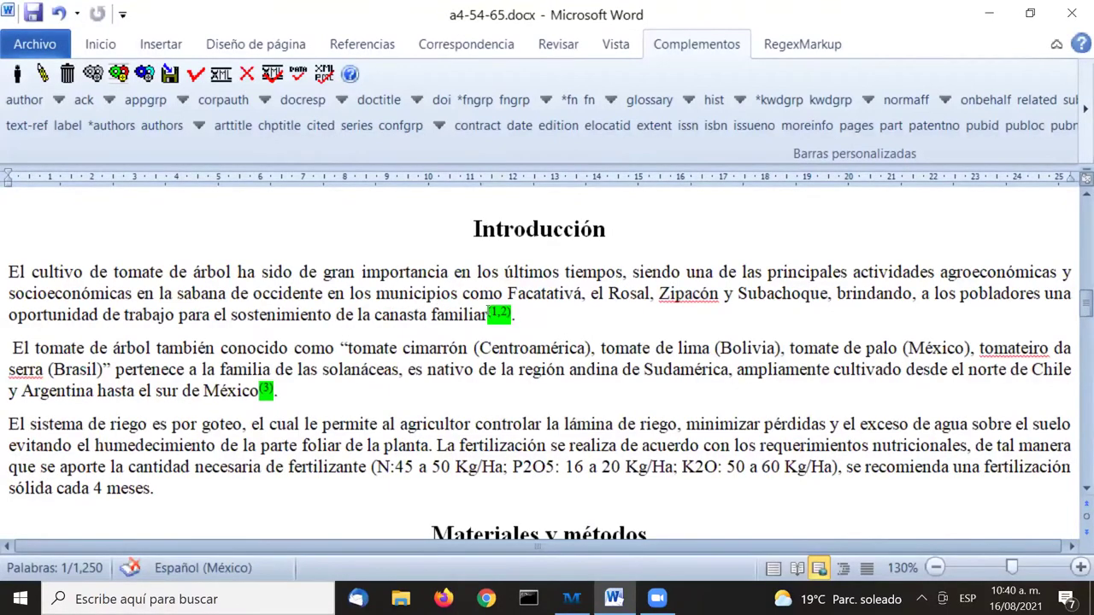
pyautogui.moveTo(487, 312); pyautogui.dragTo(516, 314)
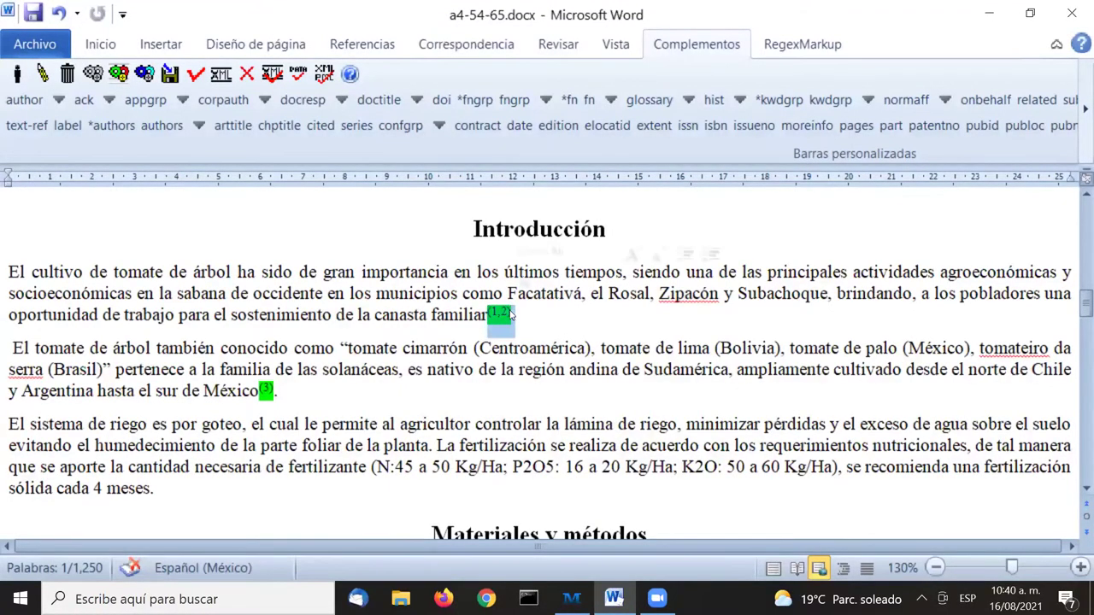
pyautogui.moveTo(259, 390); pyautogui.dragTo(278, 392)
pyautogui.moveTo(487, 313); pyautogui.dragTo(511, 320)
pyautogui.moveTo(259, 391); pyautogui.dragTo(278, 395)
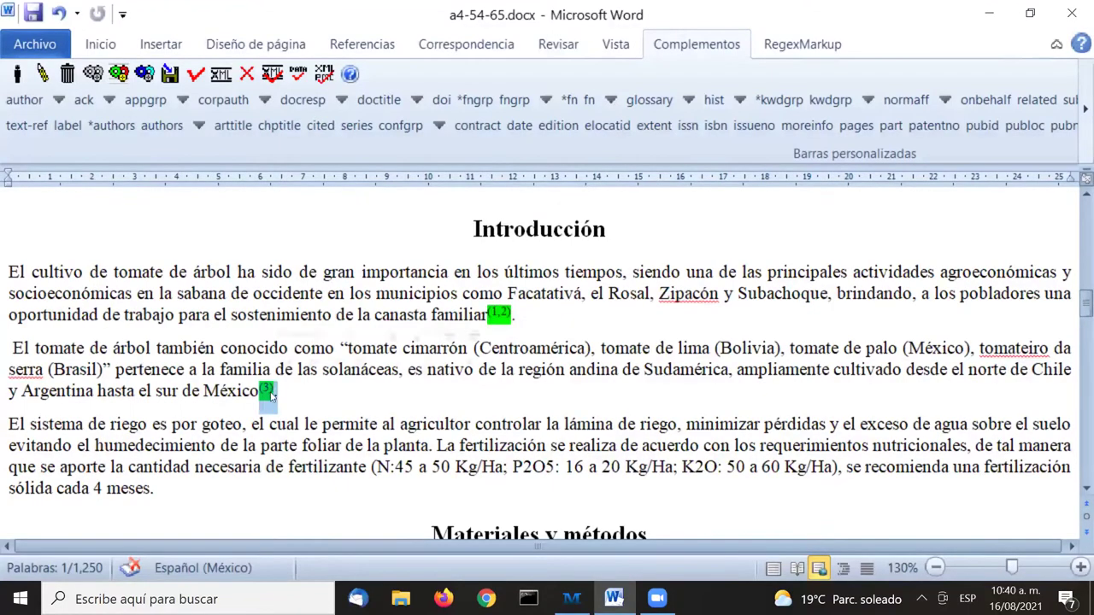
# Tag the number 1 at the start of the first reference as label
pyautogui.scroll(-1, 599, 356)
pyautogui.scroll(-3, 599, 357)
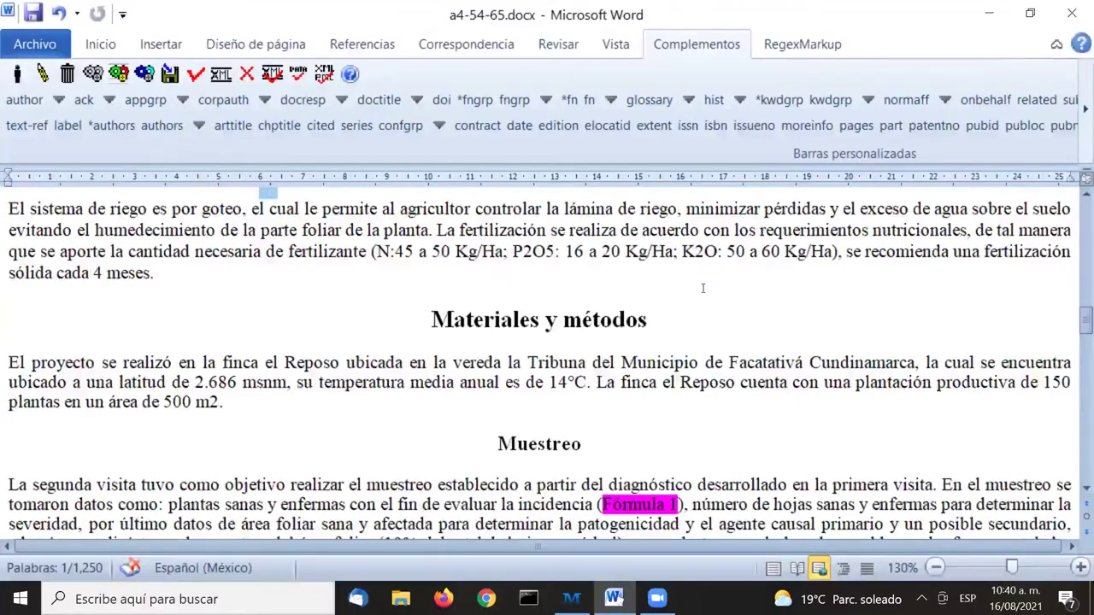
pyautogui.scroll(-8, 701, 288)
pyautogui.scroll(-5, 701, 289)
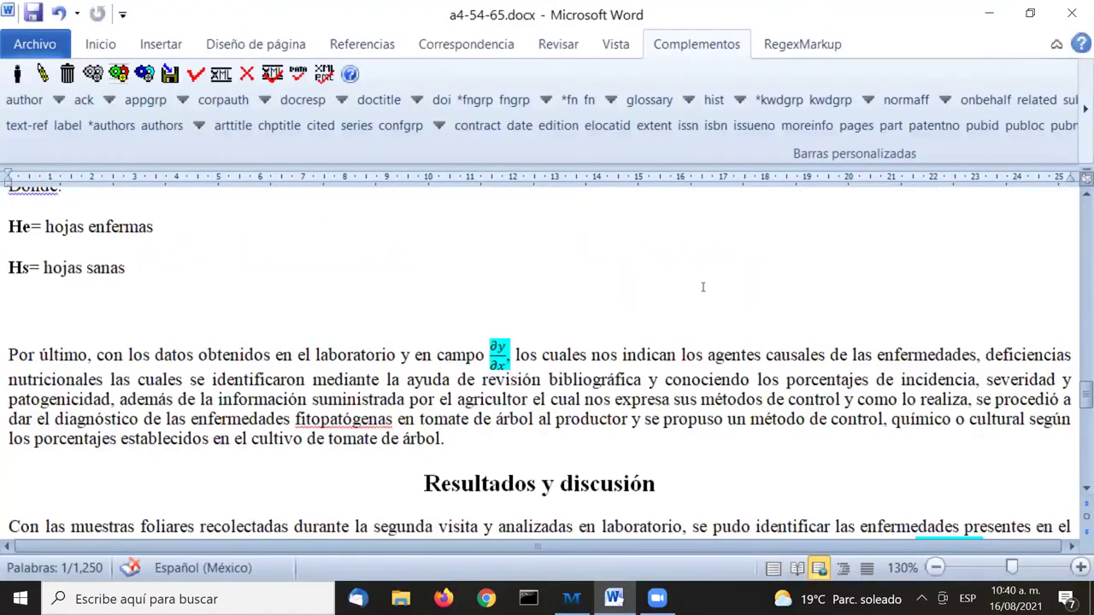
pyautogui.scroll(-20, 703, 287)
pyautogui.scroll(5, 702, 287)
pyautogui.scroll(-2, 702, 287)
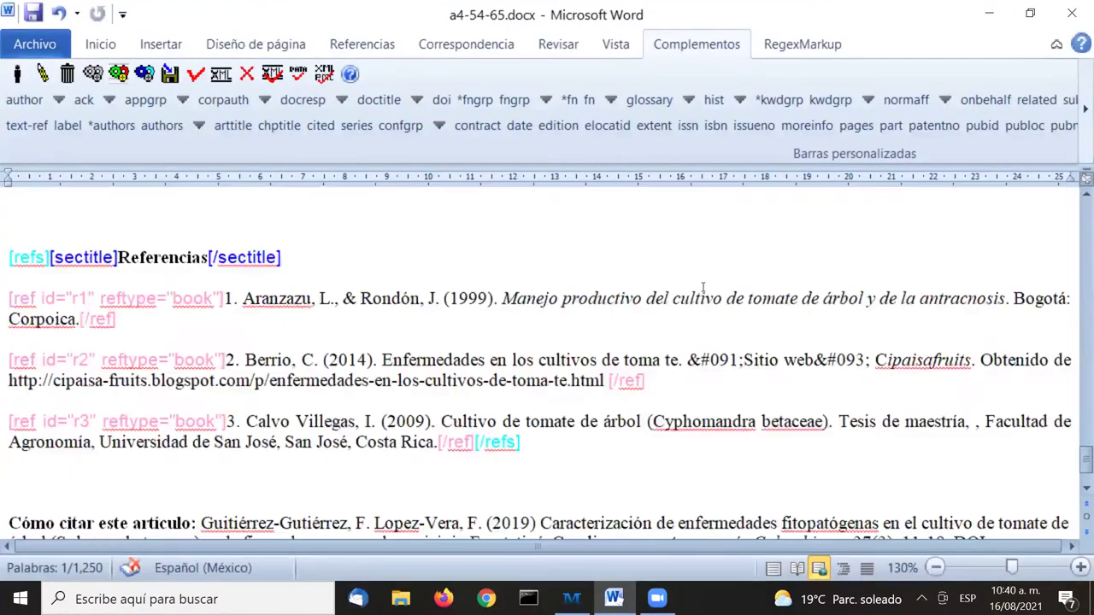
pyautogui.moveTo(223, 298); pyautogui.dragTo(234, 298)
pyautogui.click(63, 130)
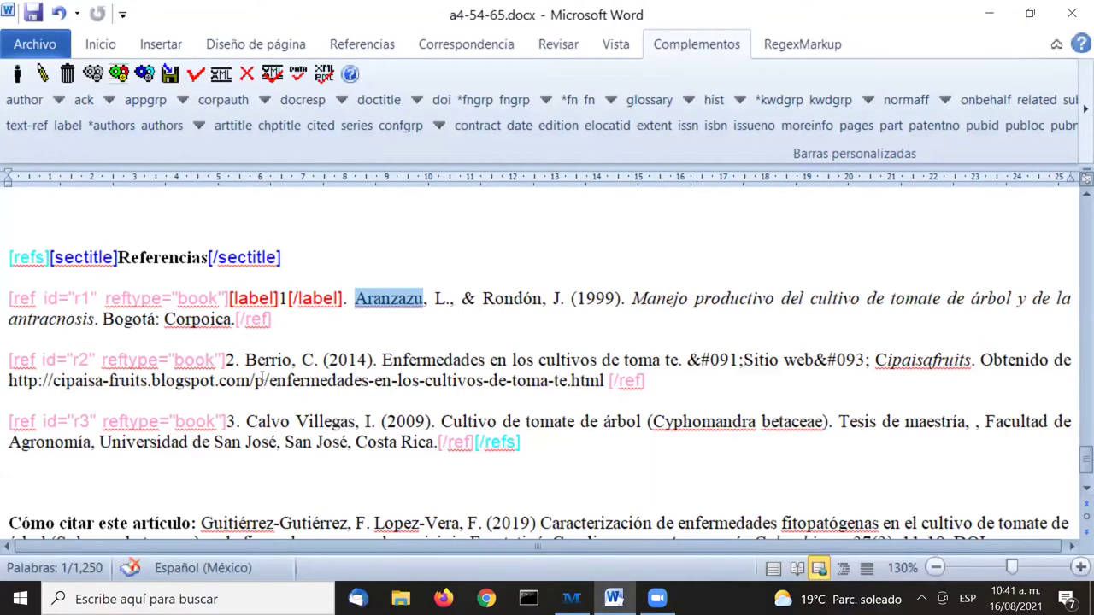
# Mark up both author names in the first reference with the automatic *authors tag, keeping the role as No definido
pyautogui.click(380, 299)
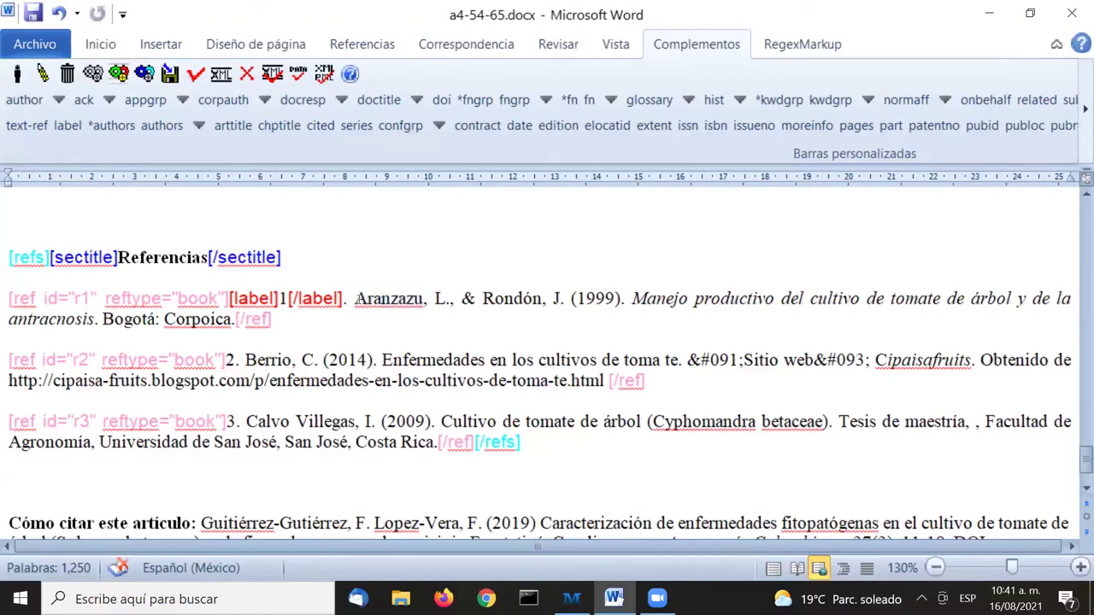
pyautogui.moveTo(355, 298); pyautogui.dragTo(569, 299)
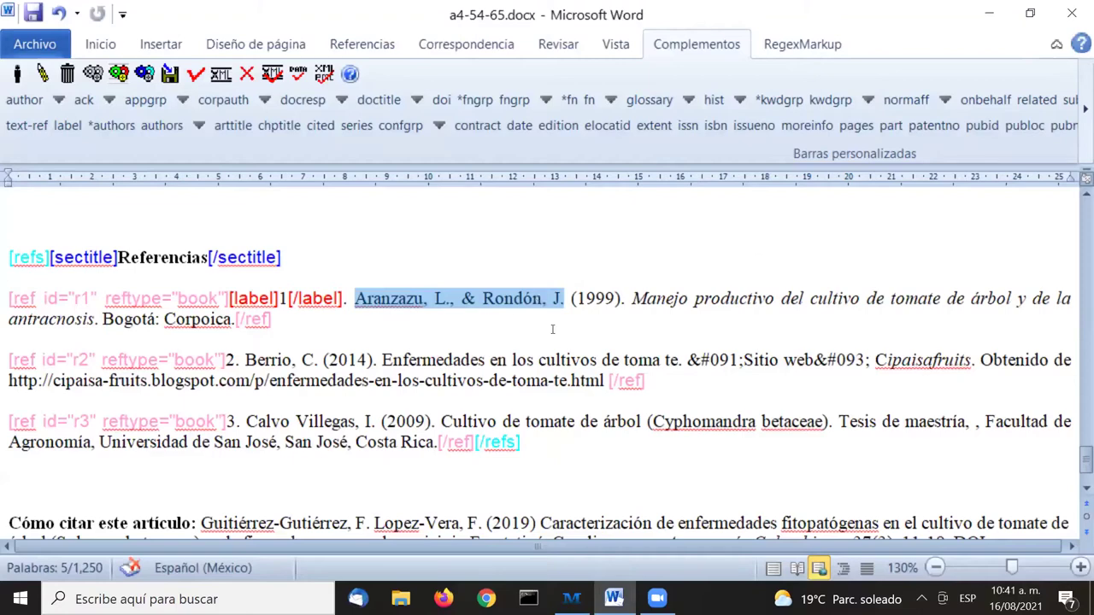
pyautogui.click(112, 126)
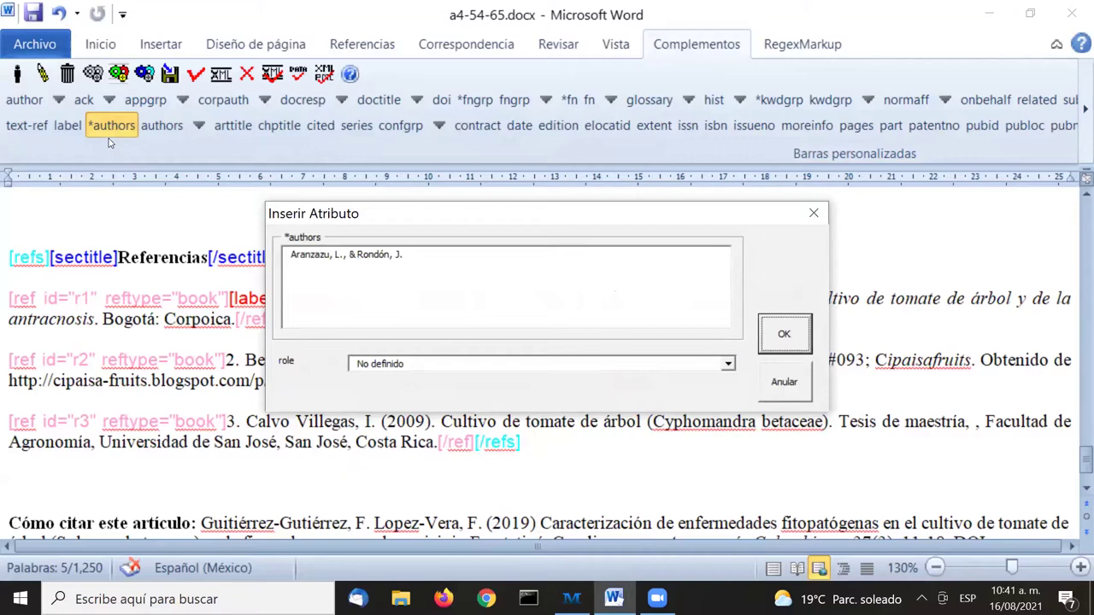
pyautogui.click(784, 333)
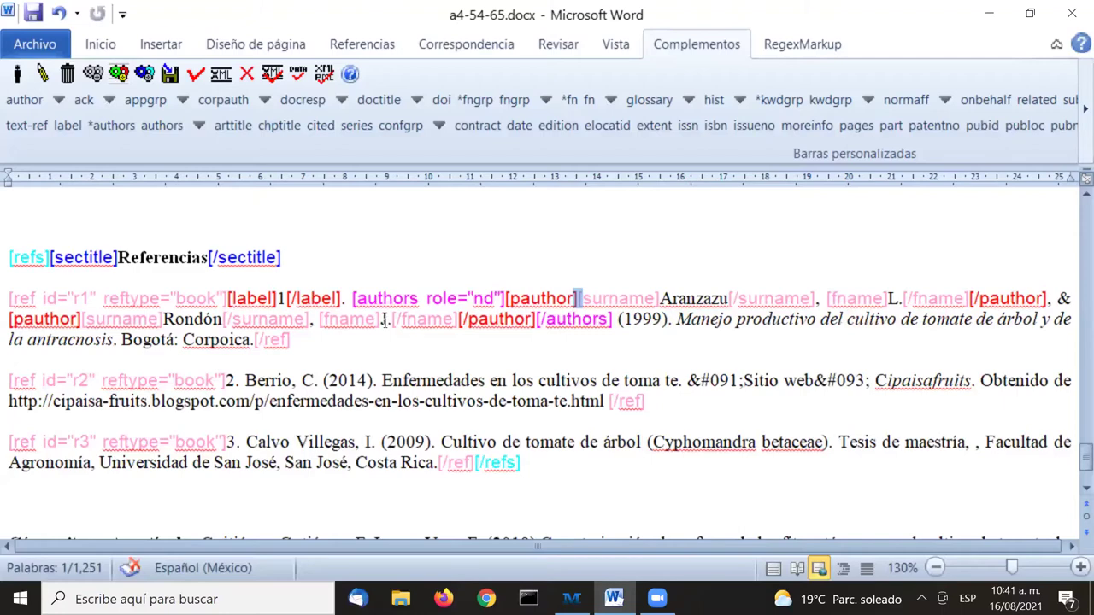
# Tag the year 1999 in the first reference as date, with dateiso 19990000 and specyear 1999
pyautogui.doubleClick(641, 319)
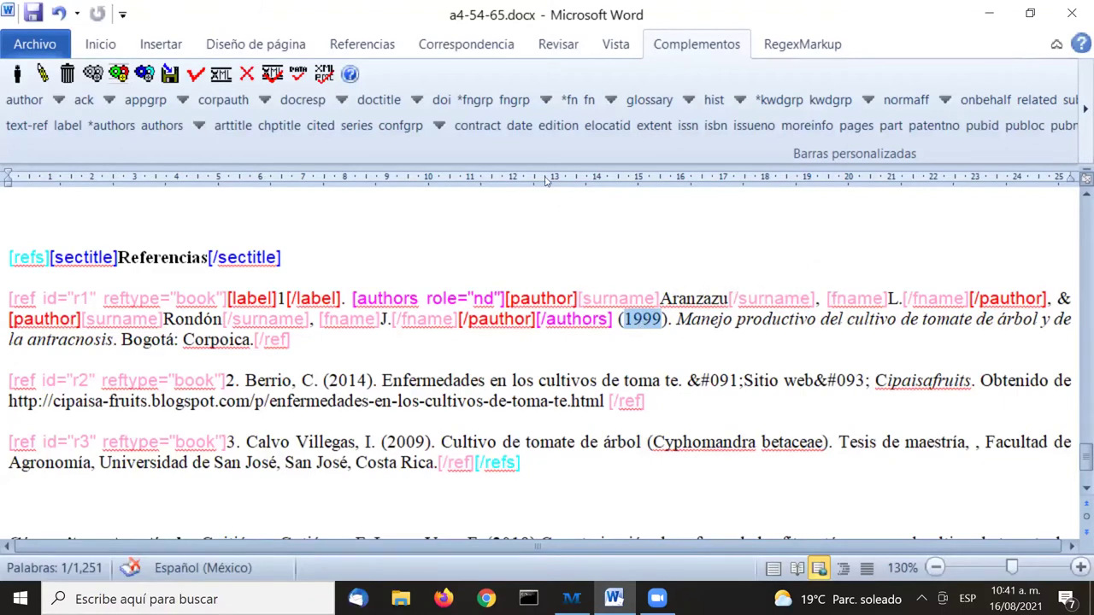
pyautogui.click(520, 125)
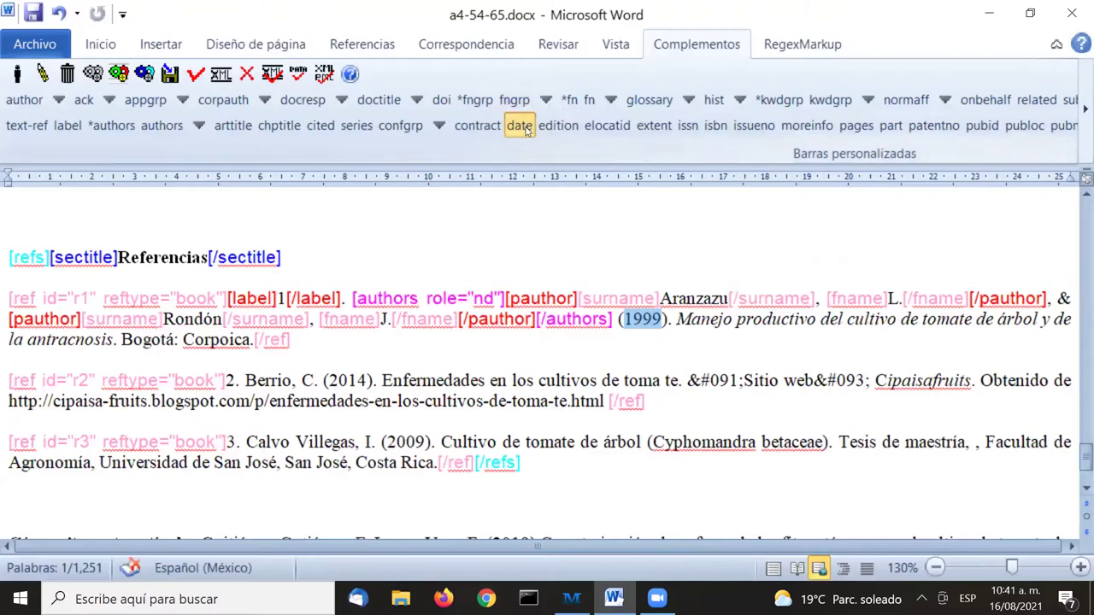
pyautogui.click(524, 126)
pyautogui.click(525, 128)
pyautogui.click(524, 128)
pyautogui.click(525, 127)
pyautogui.click(525, 128)
pyautogui.click(525, 127)
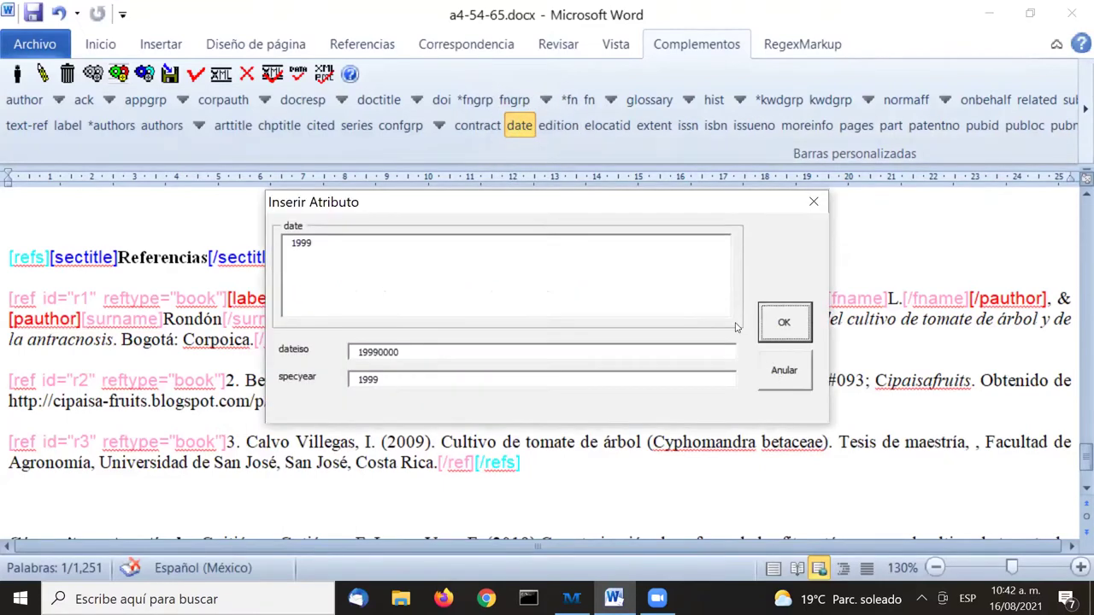
pyautogui.click(784, 324)
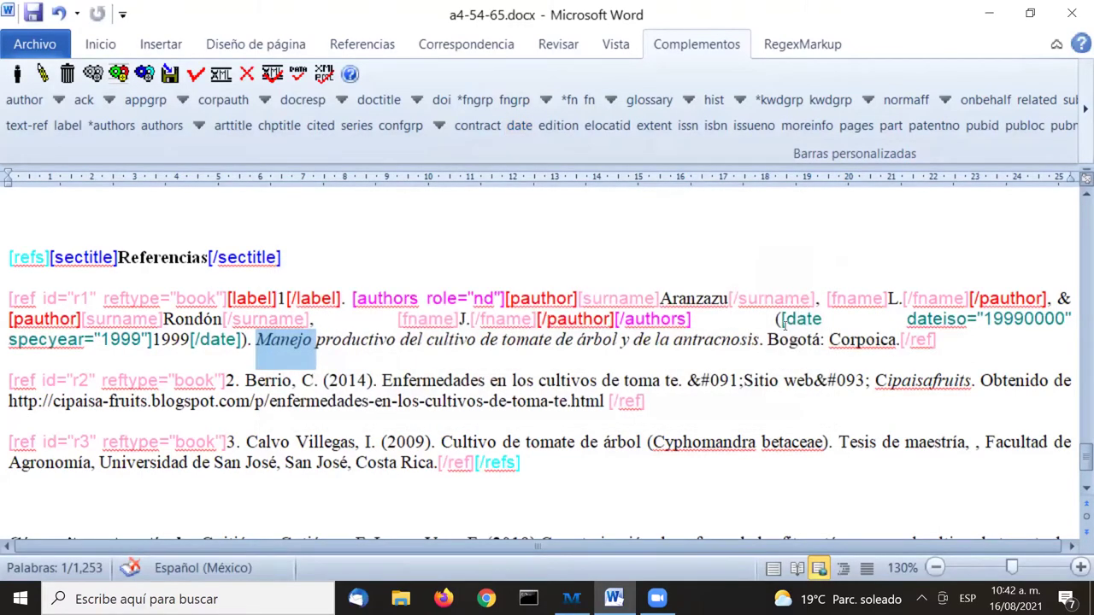
# Tag the italic title "Manejo productivo del cultivo de tomate de árbol y de la antracnosis" in the first reference with *source
pyautogui.click(256, 340)
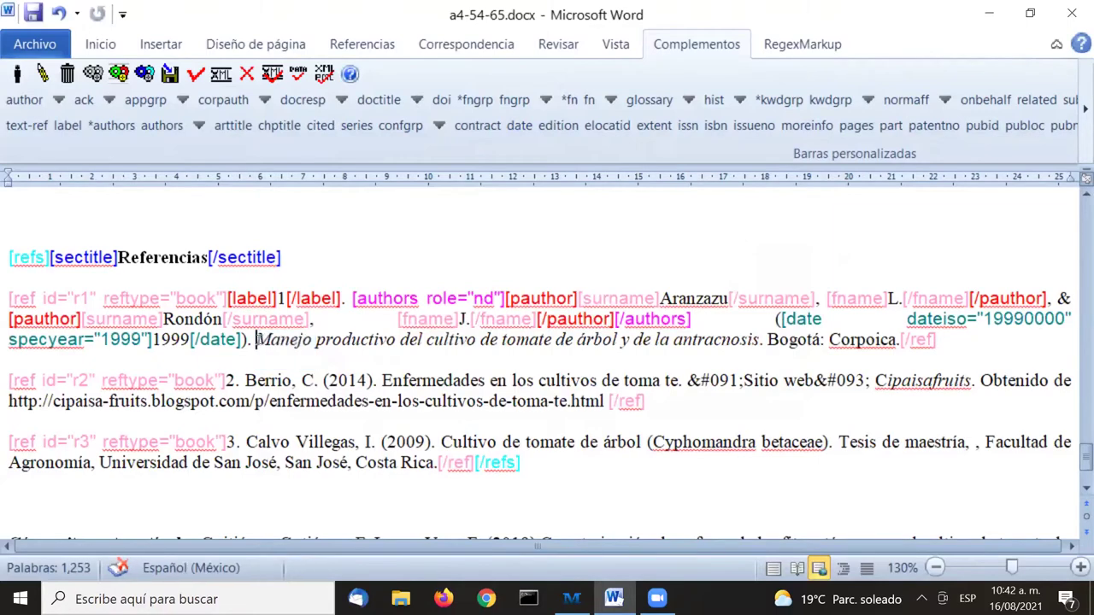
pyautogui.moveTo(256, 339); pyautogui.dragTo(734, 364)
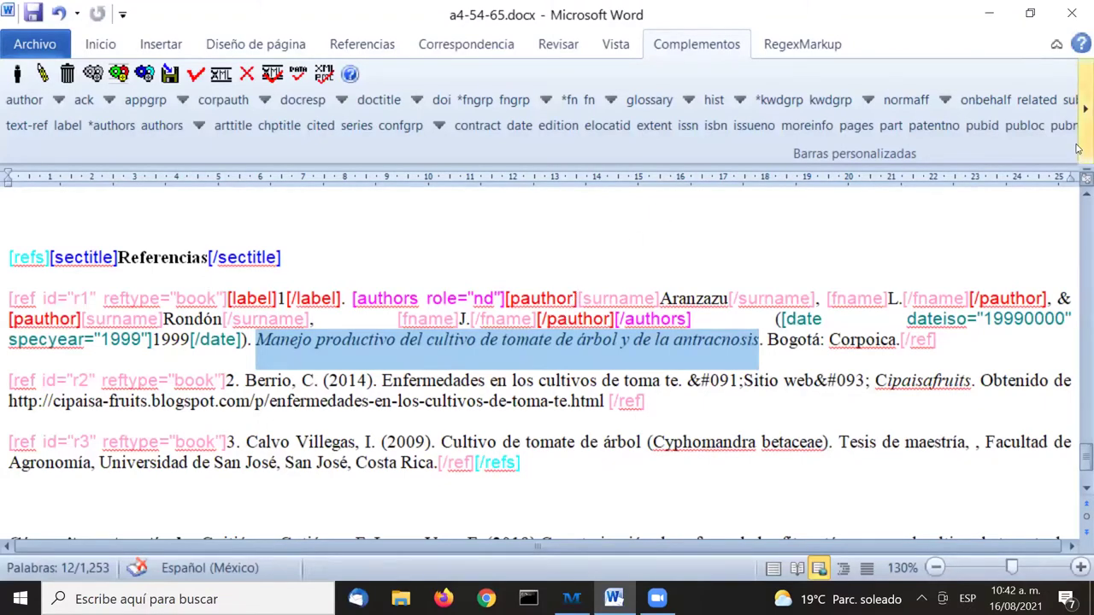
pyautogui.click(1079, 106)
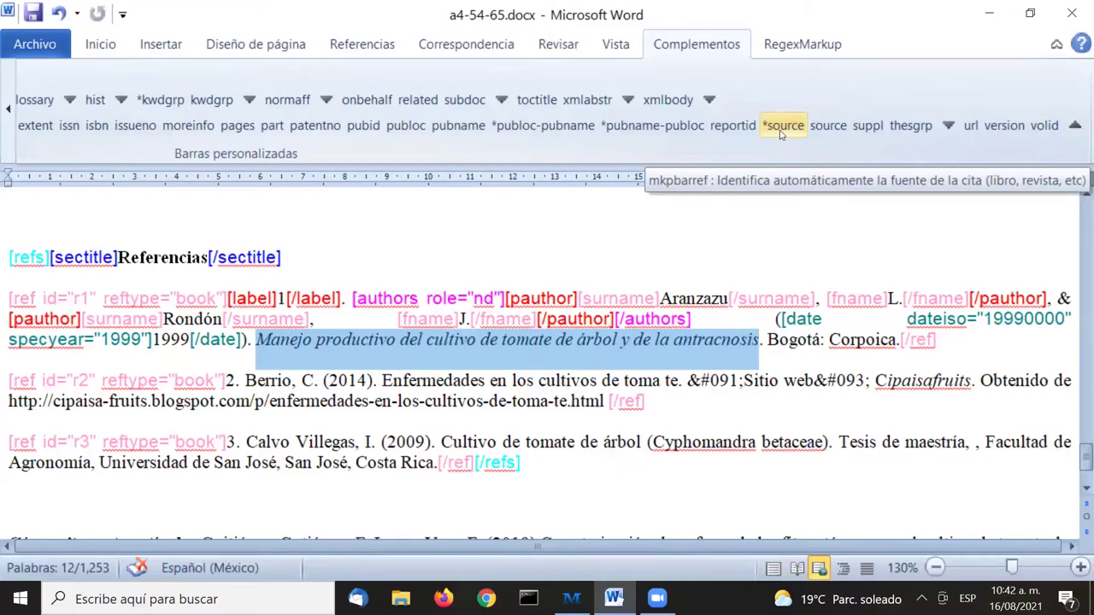
pyautogui.click(780, 135)
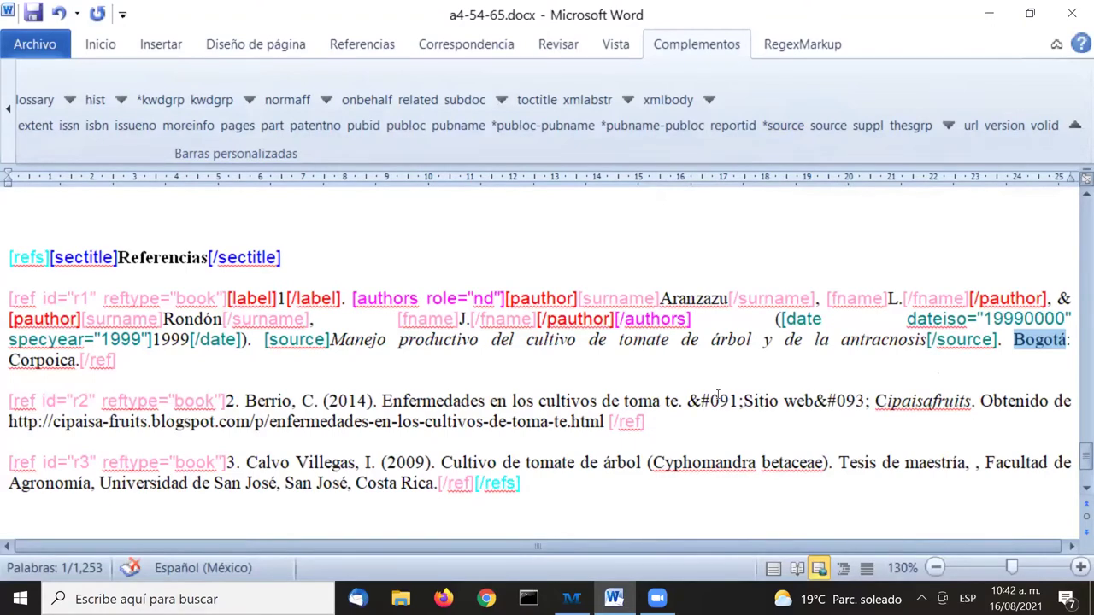
# Mark up "Bogotá: Corpoica" in the first reference with the automatic *publoc-pubname tag, leaving out the final period
pyautogui.hotkey('shift', 'Right')
pyautogui.hotkey('shift', 'Down')
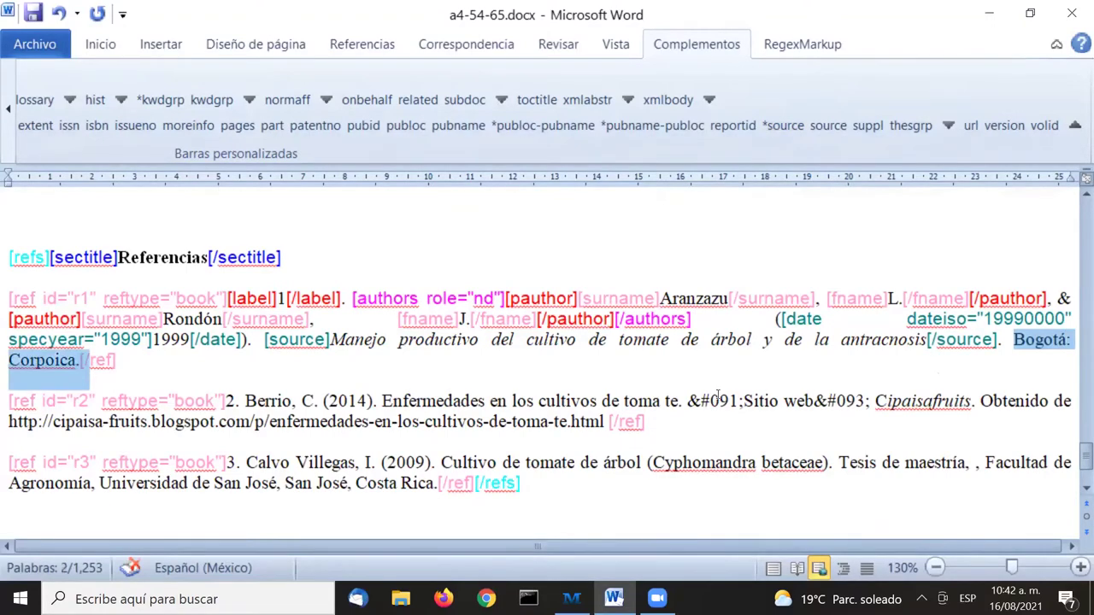
pyautogui.hotkey('shift', 'Left')
pyautogui.hotkey('shift', 'Left')
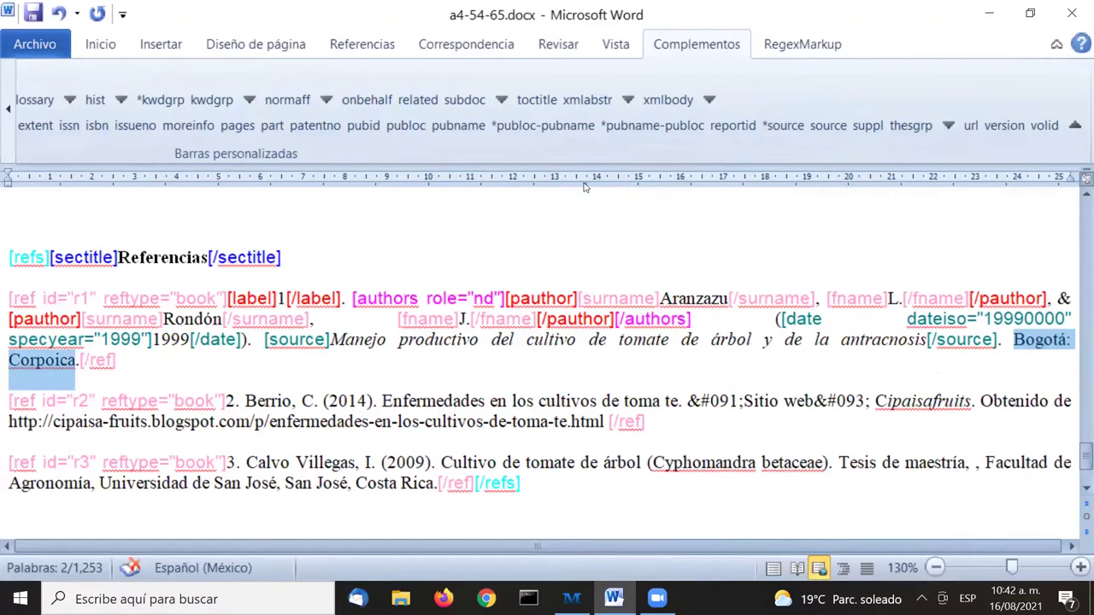
pyautogui.click(552, 134)
pyautogui.click(552, 134)
pyautogui.click(552, 134)
pyautogui.click(552, 134)
pyautogui.click(552, 135)
pyautogui.click(552, 134)
pyautogui.click(552, 134)
pyautogui.click(552, 135)
pyautogui.click(552, 134)
pyautogui.click(552, 135)
pyautogui.click(552, 134)
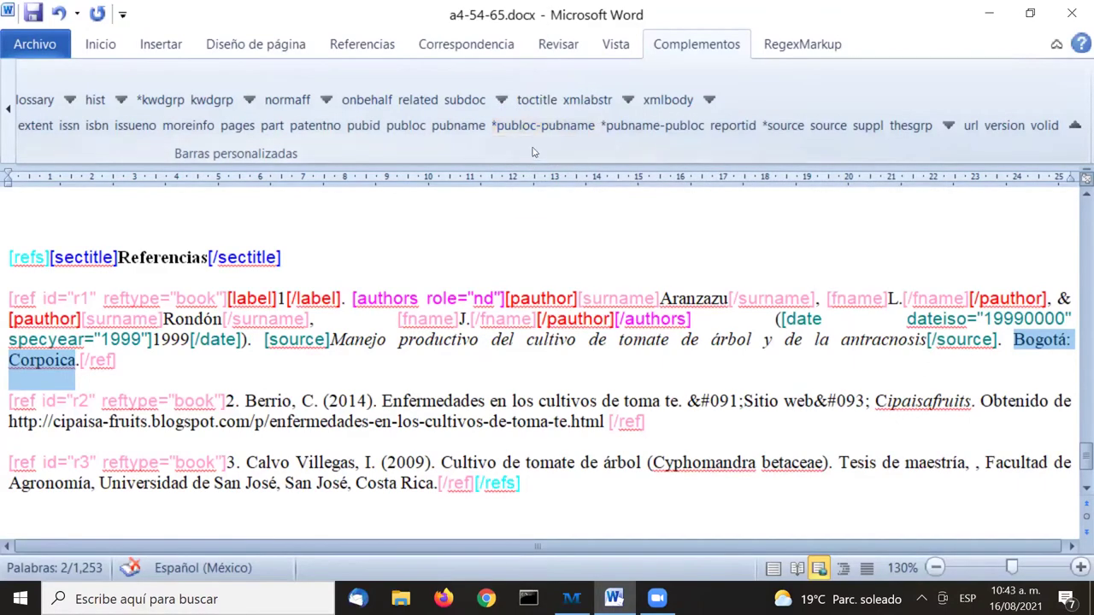
pyautogui.click(536, 128)
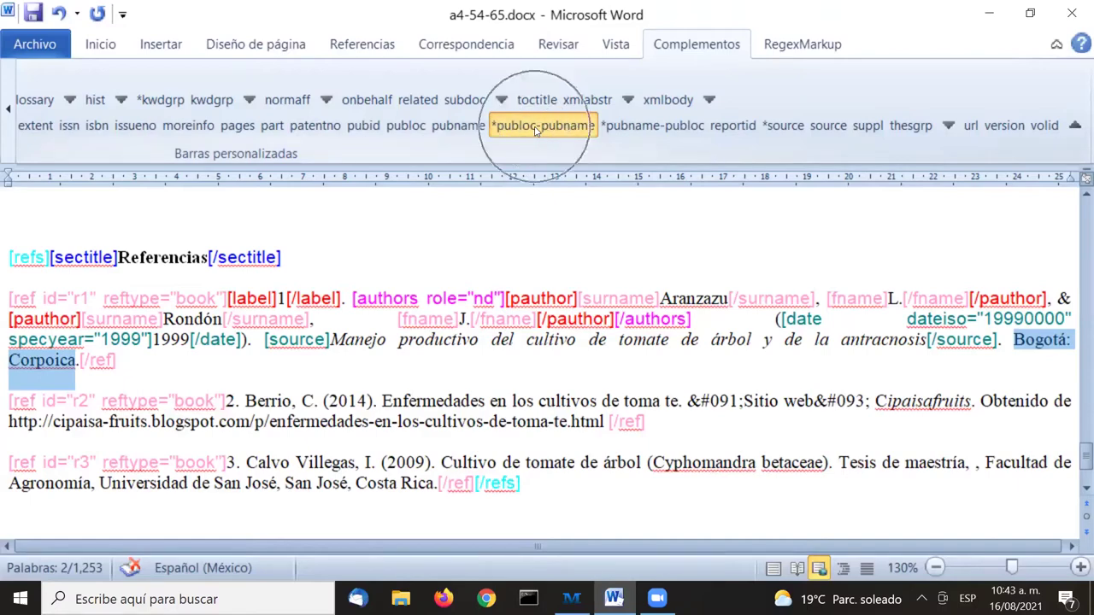
pyautogui.click(536, 128)
pyautogui.click(536, 129)
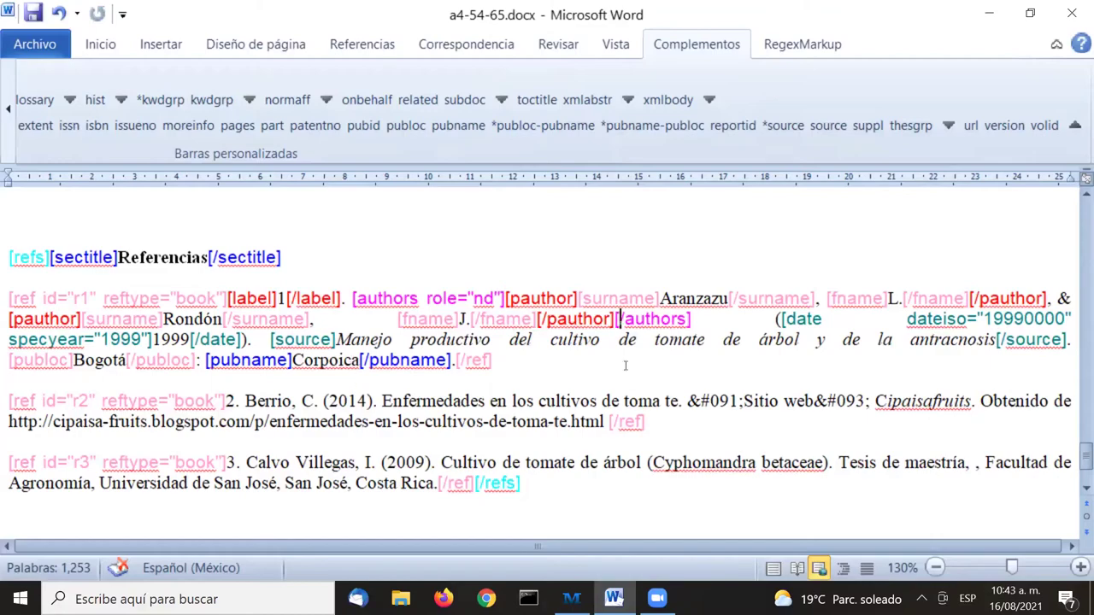
# Tag the number 2 at the start of the second reference as label
pyautogui.scroll(-2, 697, 252)
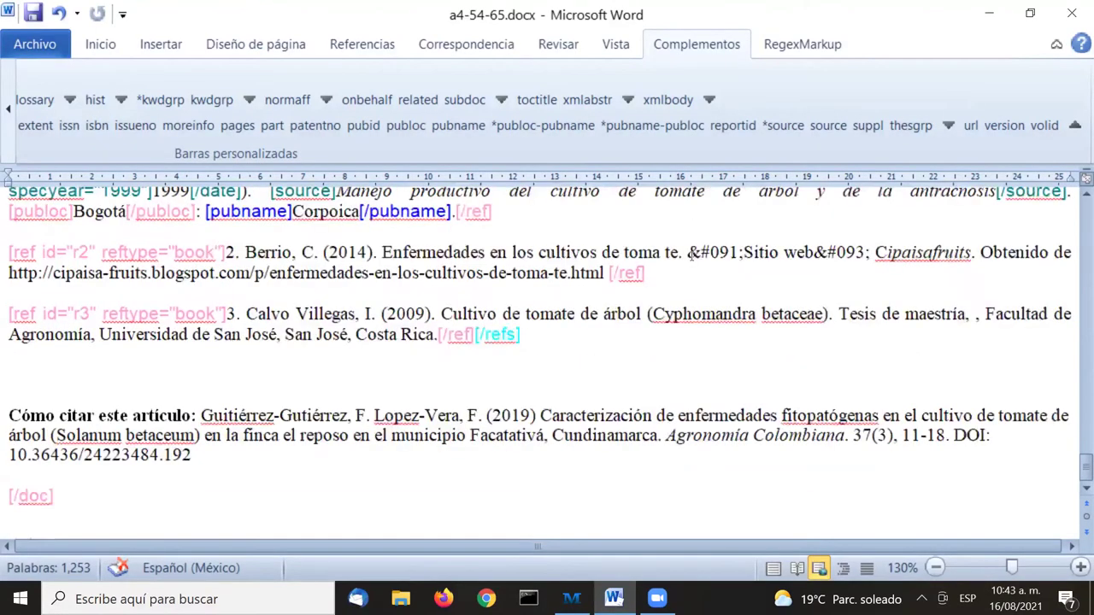
pyautogui.scroll(2, 690, 253)
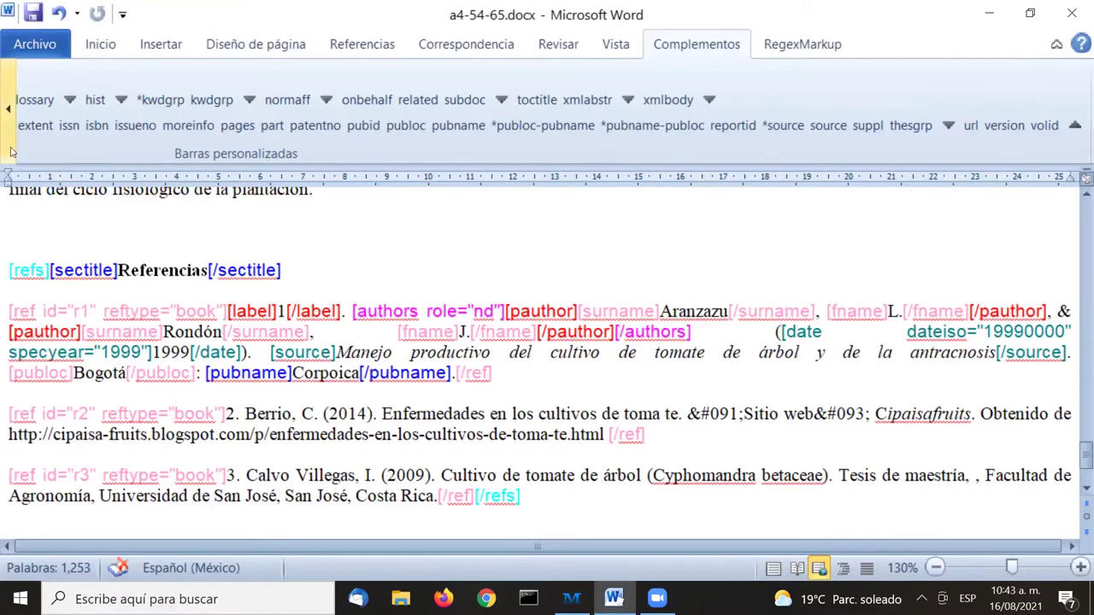
pyautogui.click(6, 120)
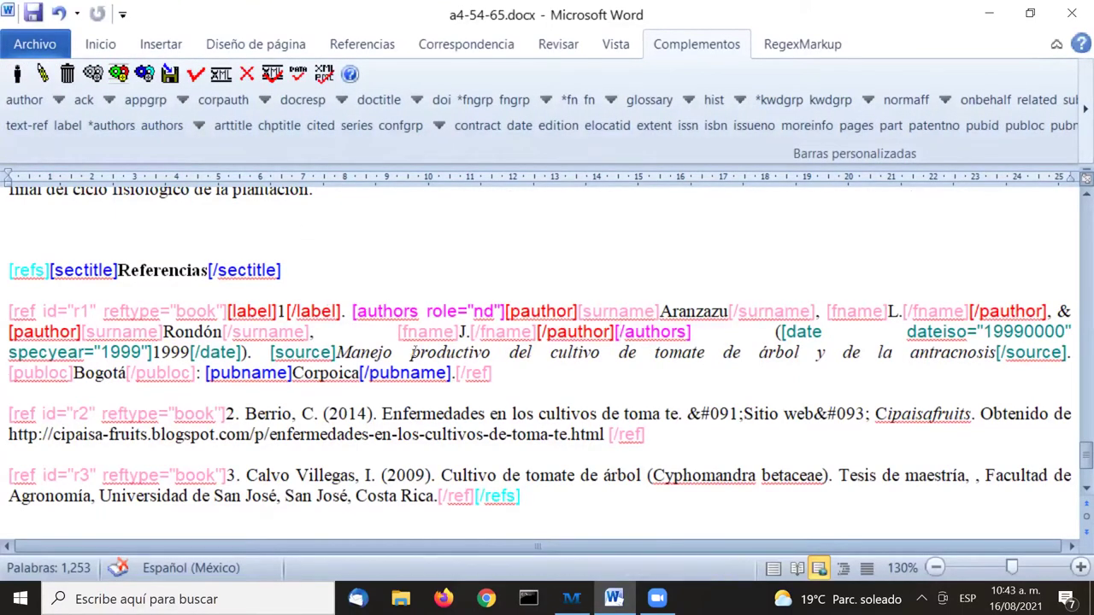
pyautogui.doubleClick(229, 413)
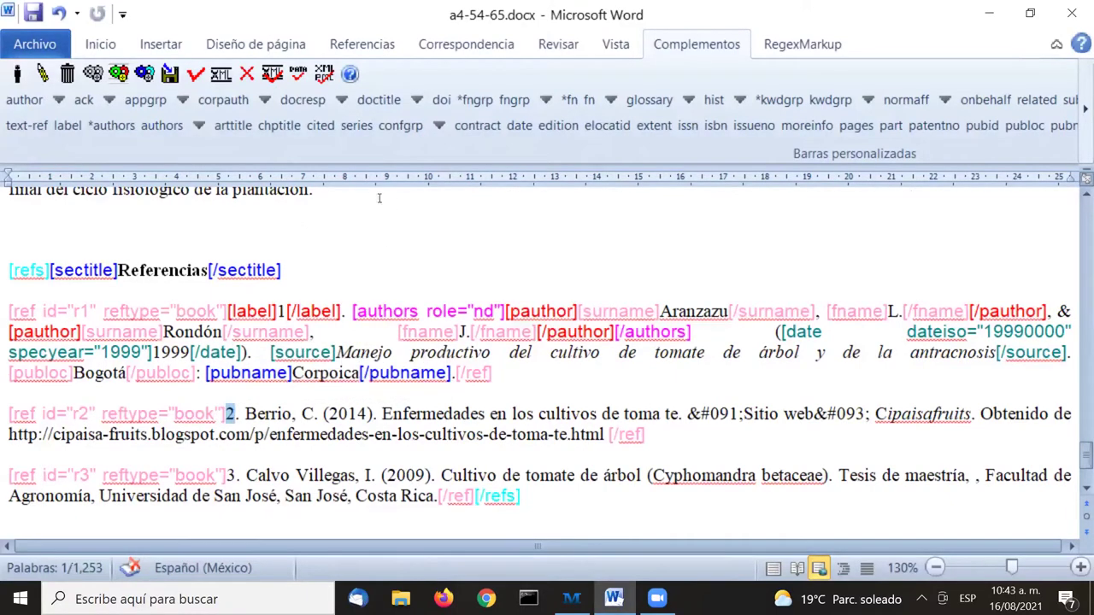
pyautogui.click(67, 125)
pyautogui.click(74, 132)
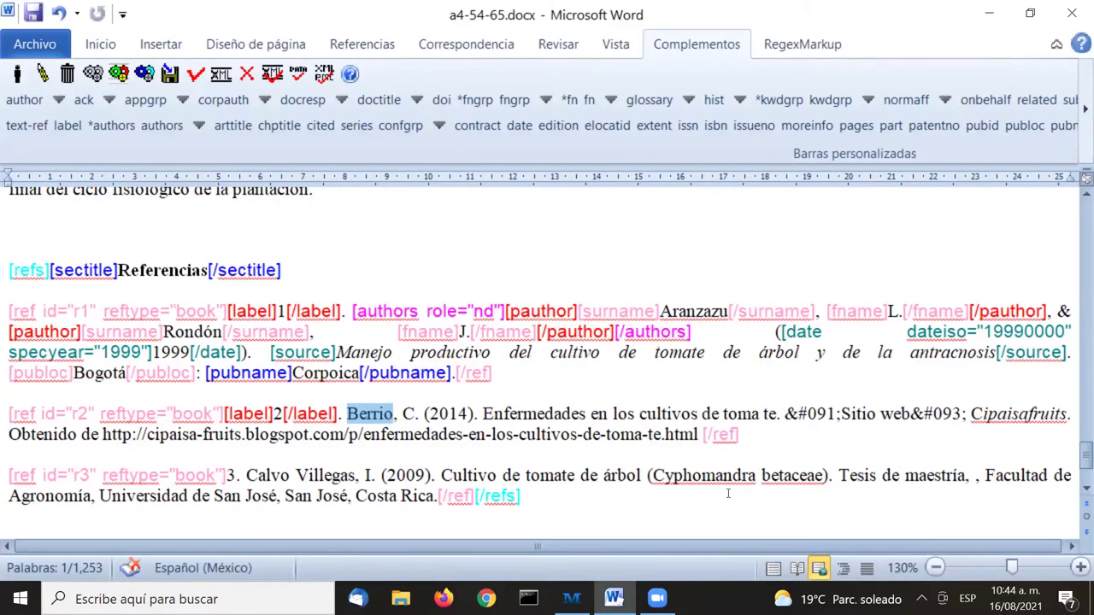
# Mark up the author's full name in the second reference with the automatic *authors tag, keeping the role No definido
pyautogui.hotkey('shift', 'Right')
pyautogui.hotkey('shift', 'Right')
pyautogui.hotkey('shift', 'Right')
pyautogui.hotkey('shift', 'Right')
pyautogui.click(126, 128)
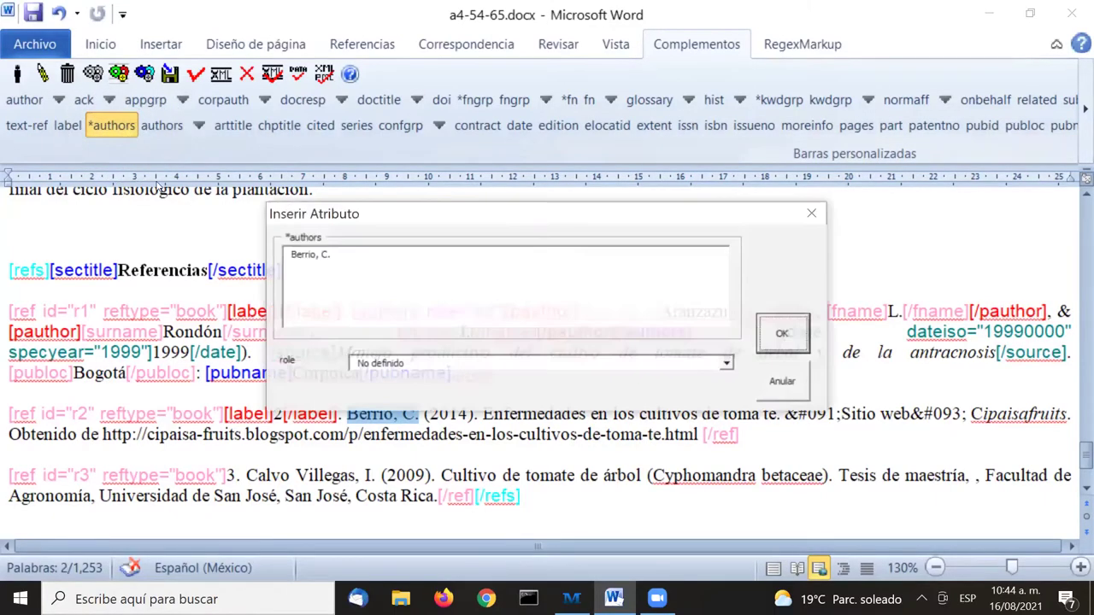
pyautogui.click(781, 335)
pyautogui.scroll(-2, 762, 350)
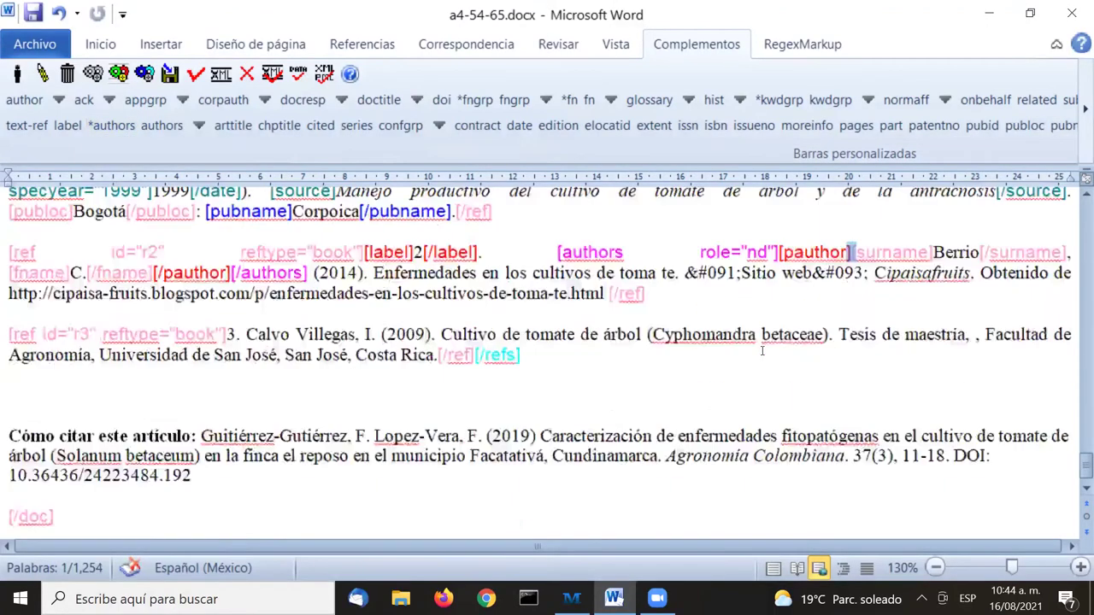
pyautogui.scroll(2, 762, 351)
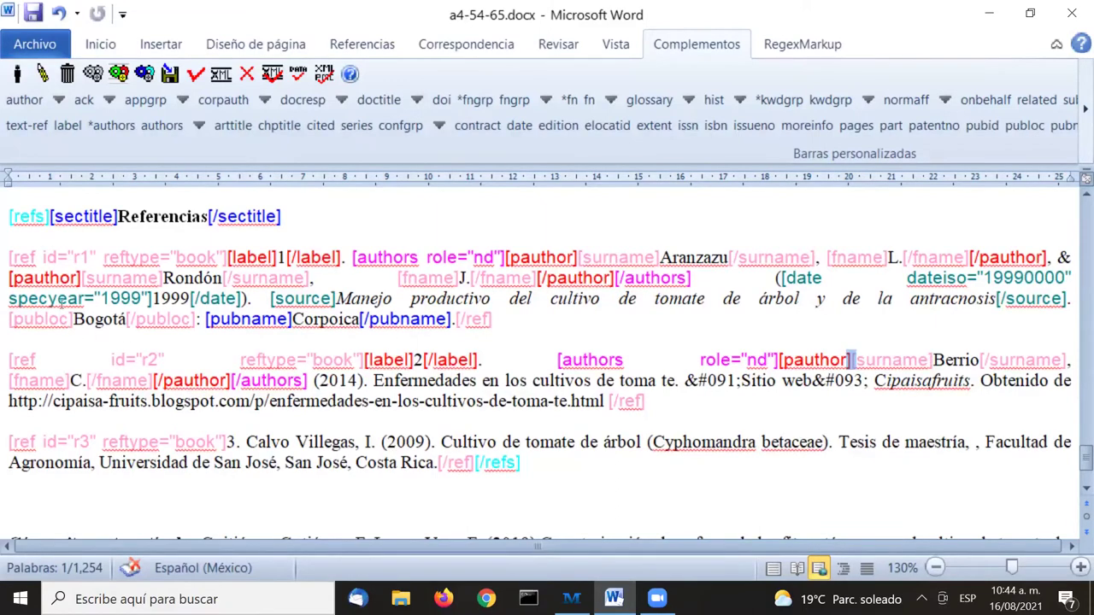
# Tag the year 2014 in the second reference as date, with dateiso 20140000 and specyear 2014
pyautogui.doubleClick(350, 380)
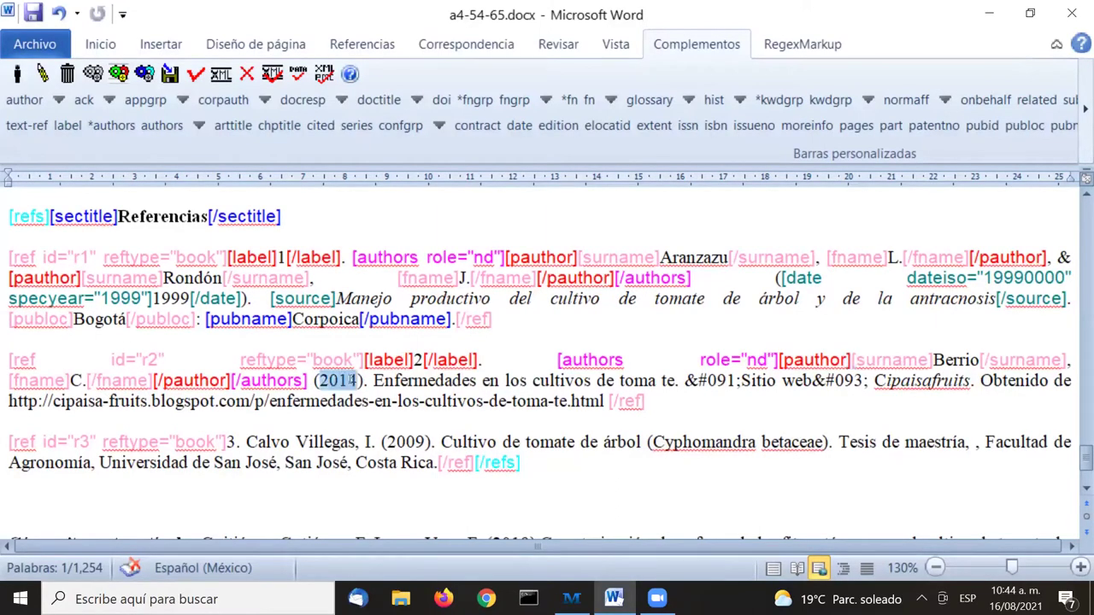
pyautogui.click(530, 126)
pyautogui.click(530, 126)
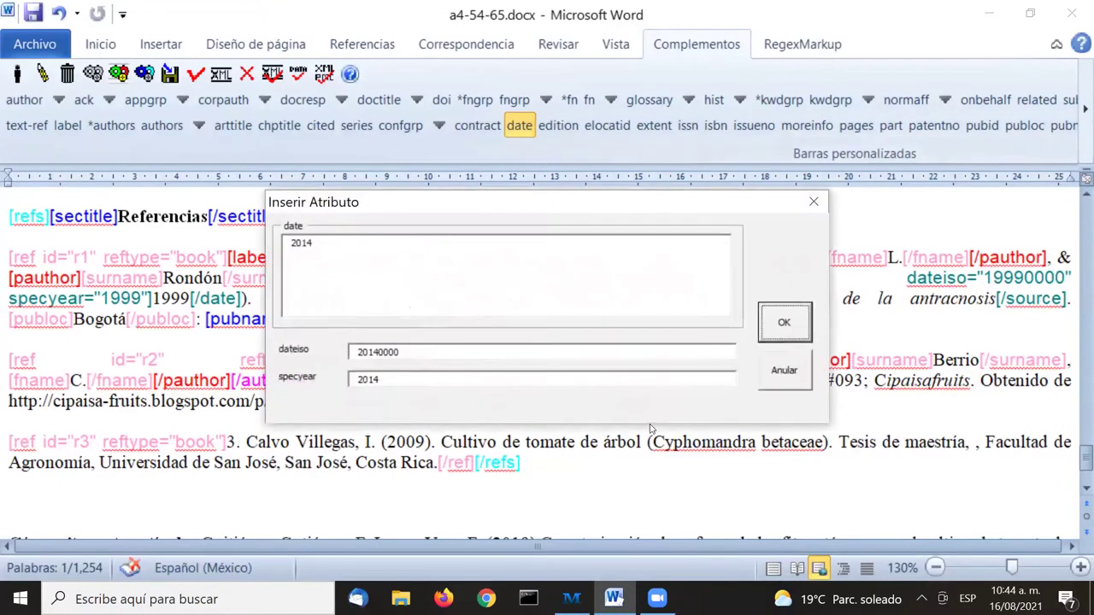
pyautogui.click(787, 338)
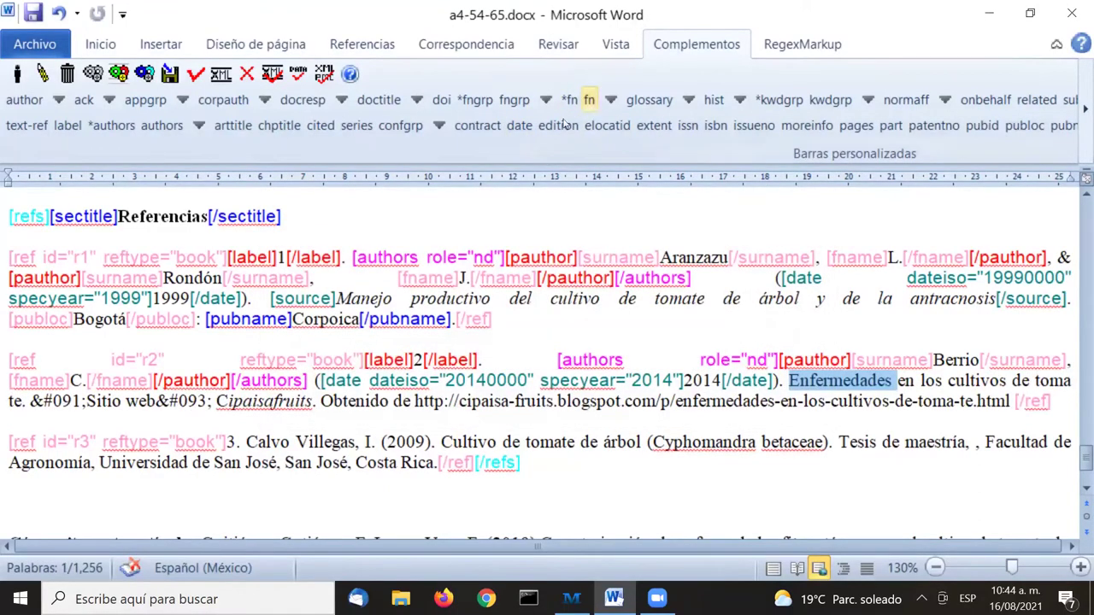
pyautogui.click(520, 127)
pyautogui.click(519, 128)
# Tag the title "Enfermedades en los cultivos de toma te" in the second reference as arttitle, leaving out the final period
pyautogui.hotkey('ctrl', 'shift', 'Right')
pyautogui.hotkey('ctrl', 'shift', 'Right')
pyautogui.hotkey('ctrl', 'shift', 'Right')
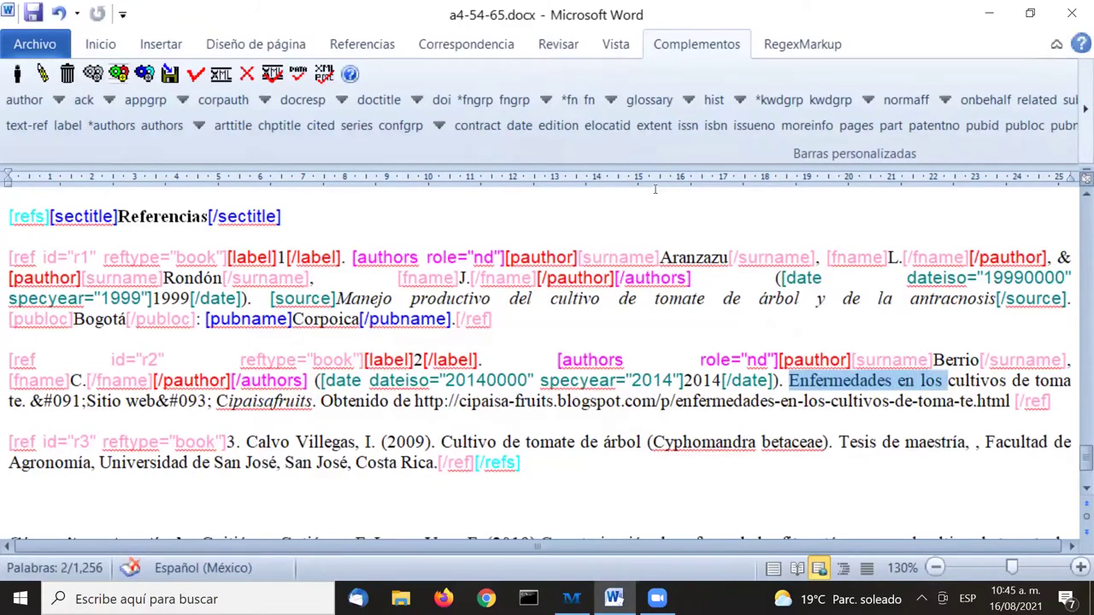
pyautogui.hotkey('ctrl', 'shift', 'Right')
pyautogui.hotkey('ctrl', 'shift', 'Right')
pyautogui.hotkey('ctrl', 'shift', 'Right')
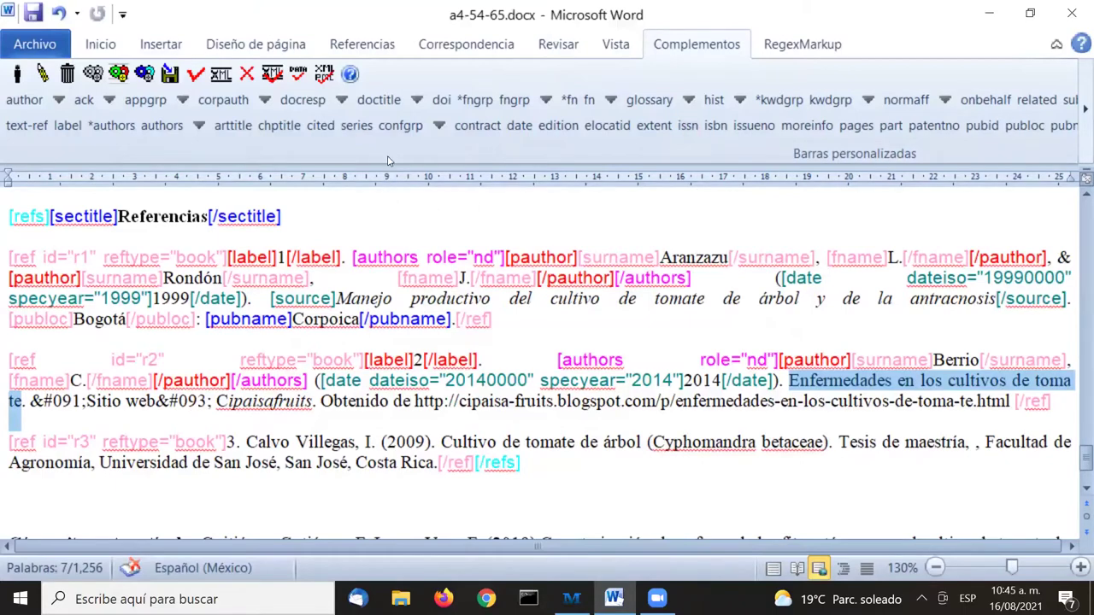
pyautogui.click(238, 125)
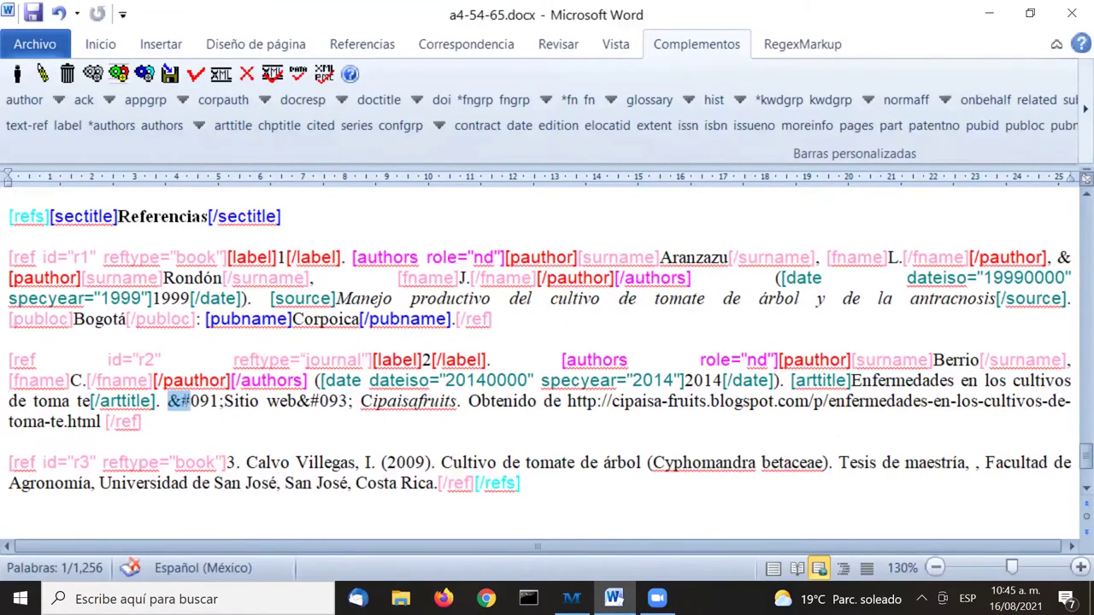
pyautogui.moveTo(167, 401); pyautogui.dragTo(224, 401)
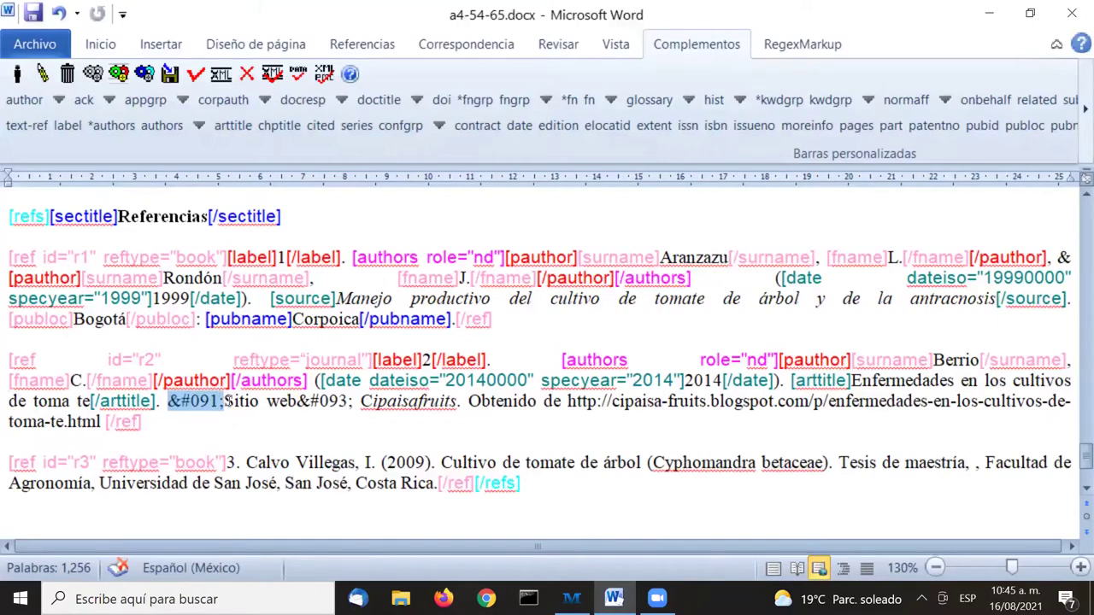
pyautogui.moveTo(297, 401); pyautogui.dragTo(355, 400)
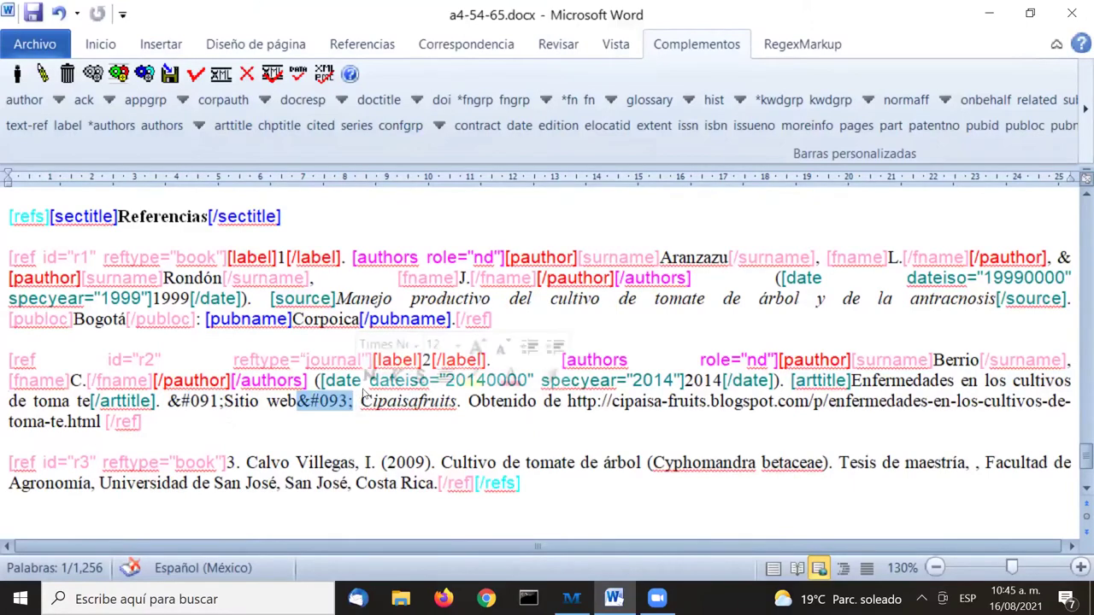
pyautogui.press('Delete')
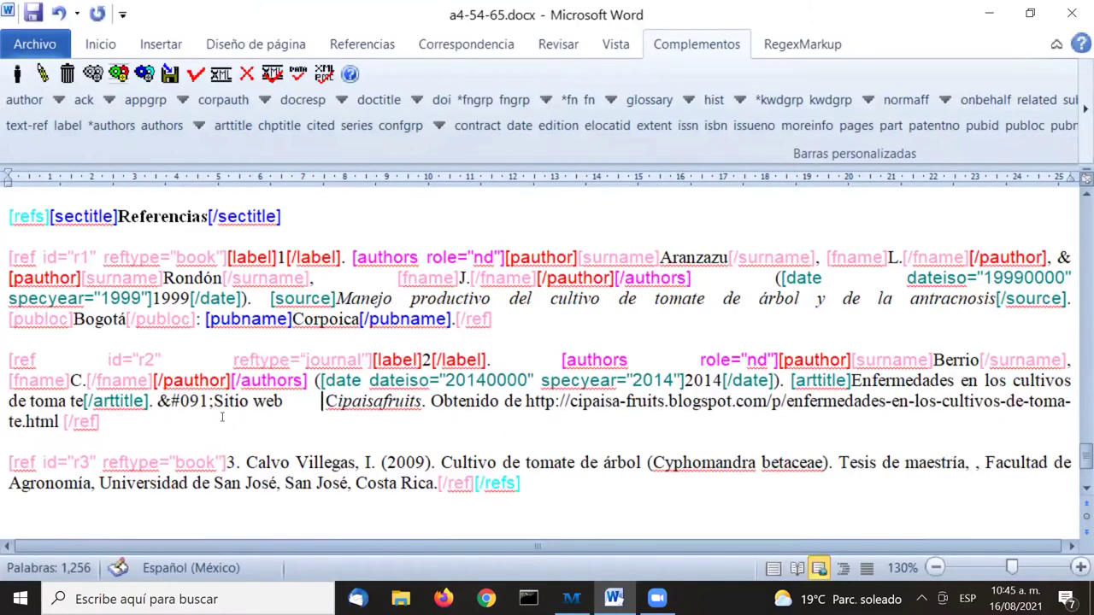
pyautogui.hotkey('ctrl', 'z')
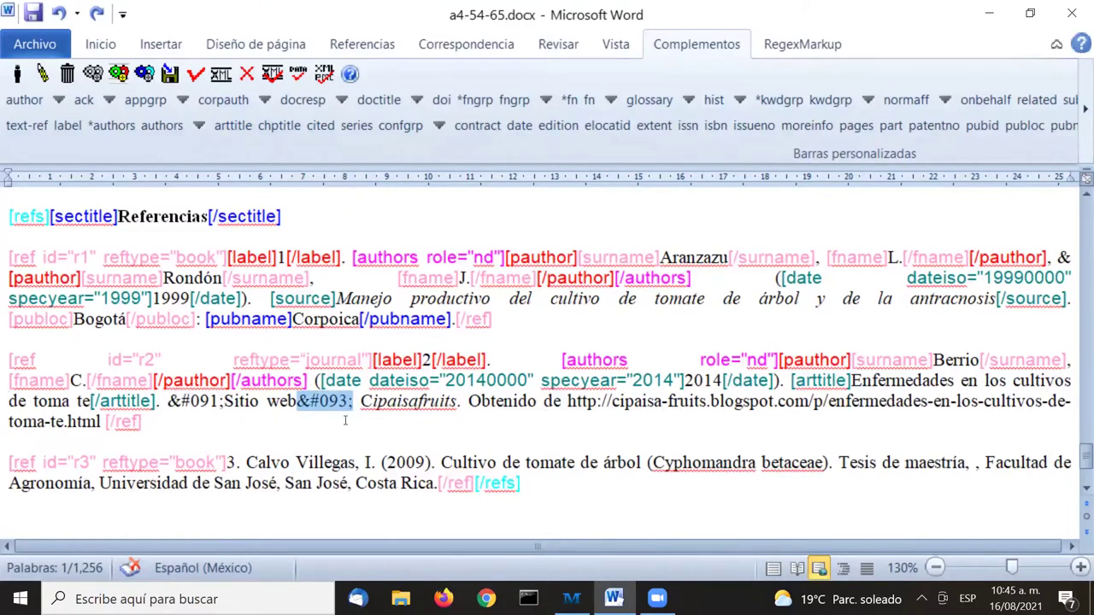
pyautogui.moveTo(224, 401); pyautogui.dragTo(297, 401)
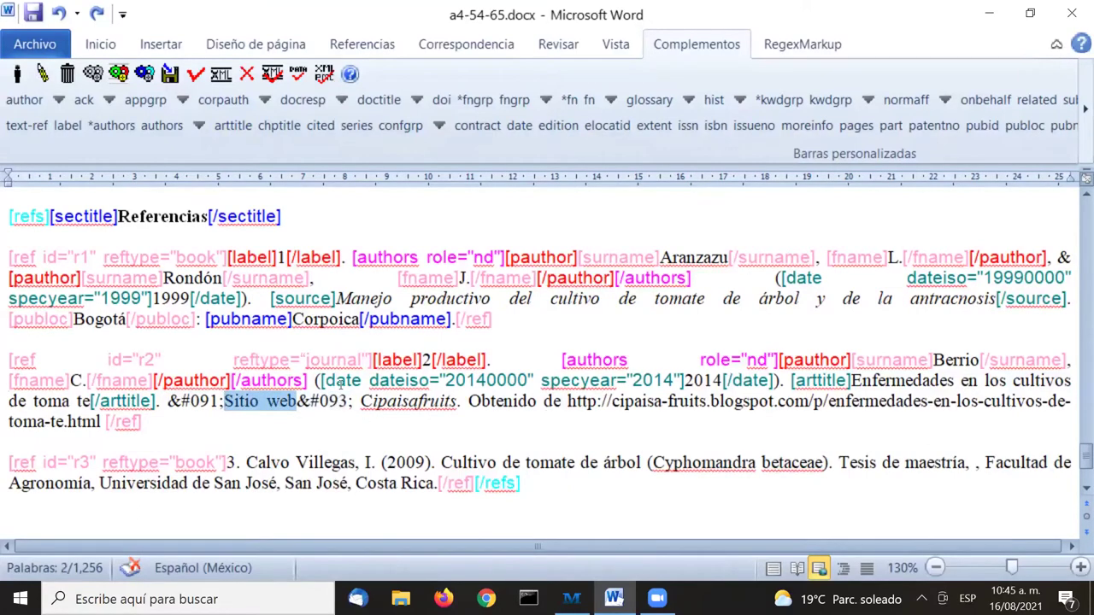
# Tag the italic word "Cipaisafruits" in the second reference with *source
pyautogui.doubleClick(441, 400)
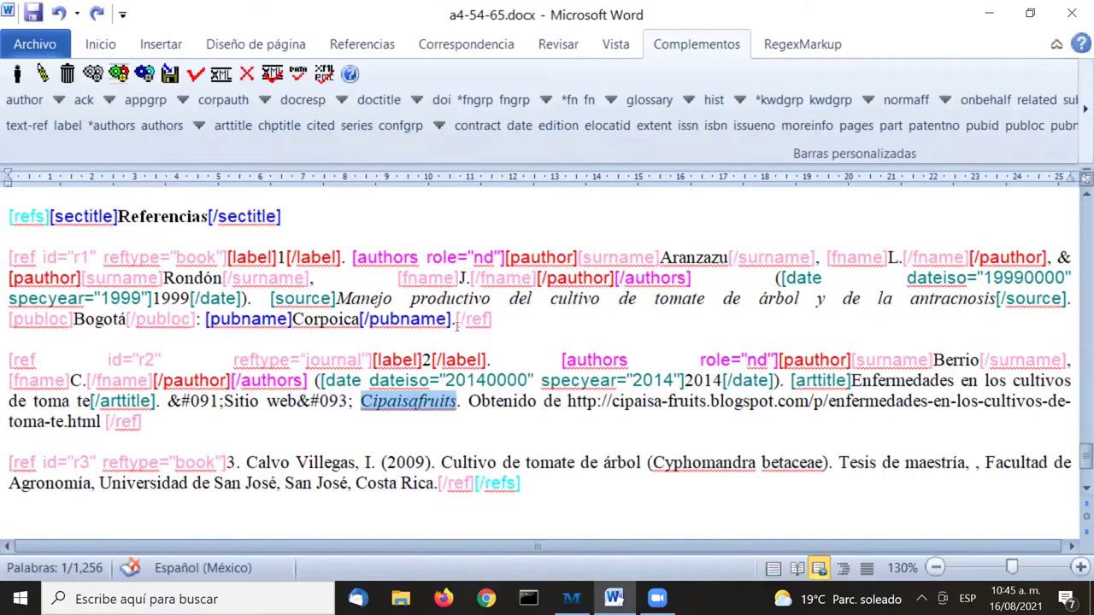
pyautogui.click(1080, 109)
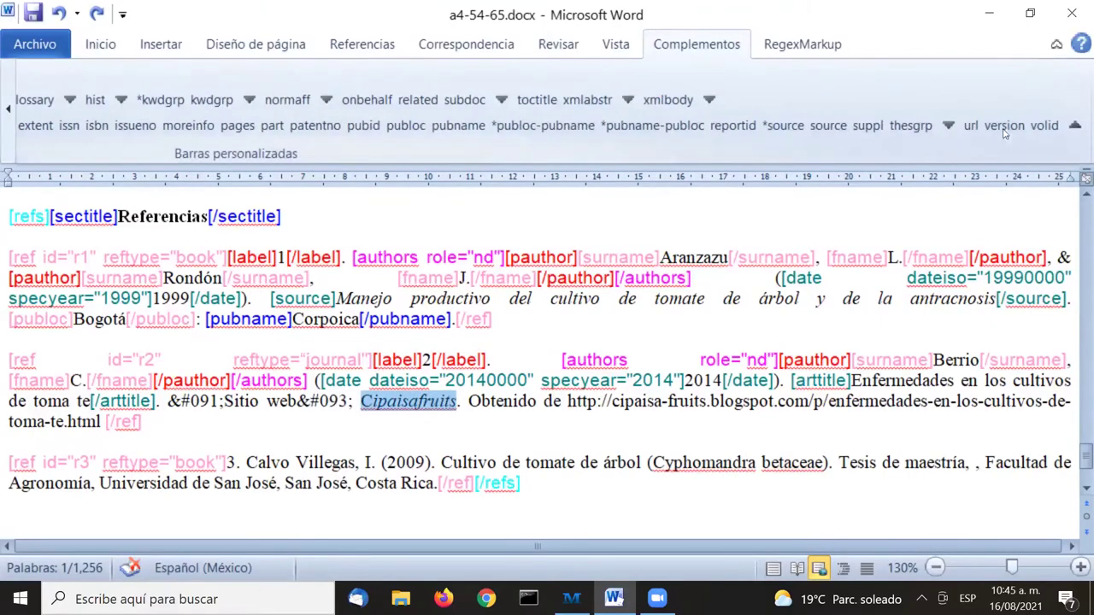
pyautogui.click(787, 126)
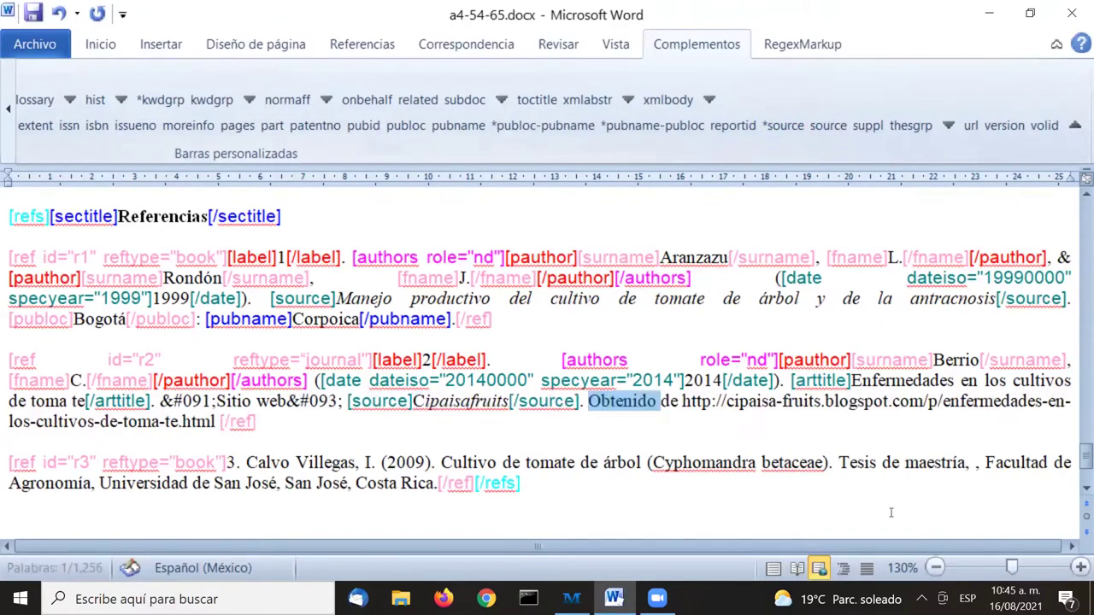
# Tag the full web address at the end of the second reference as url
pyautogui.moveTo(683, 401); pyautogui.dragTo(215, 421)
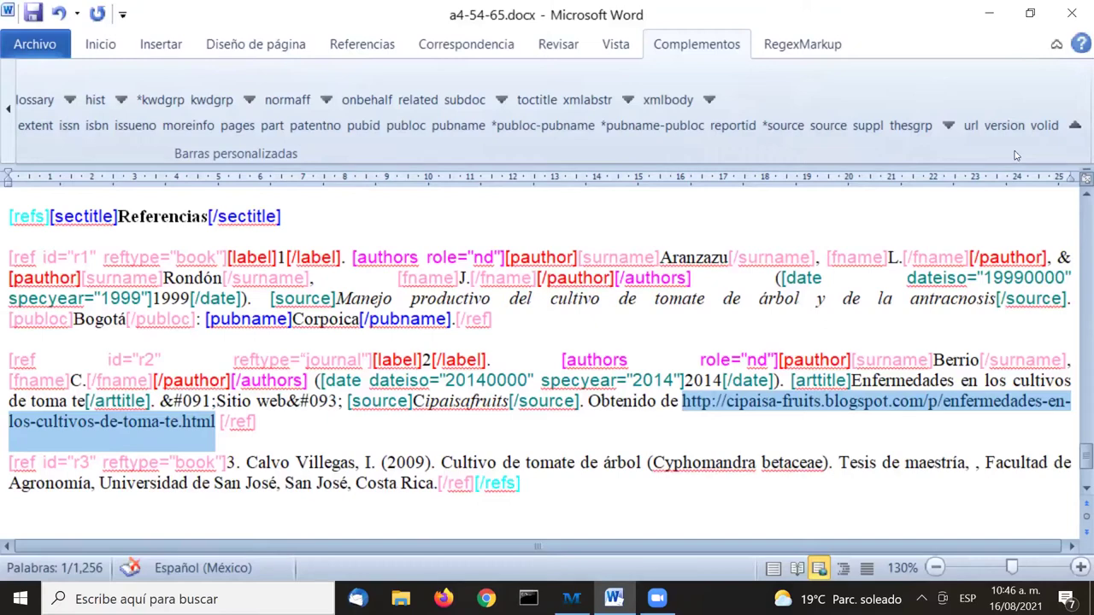
pyautogui.click(972, 129)
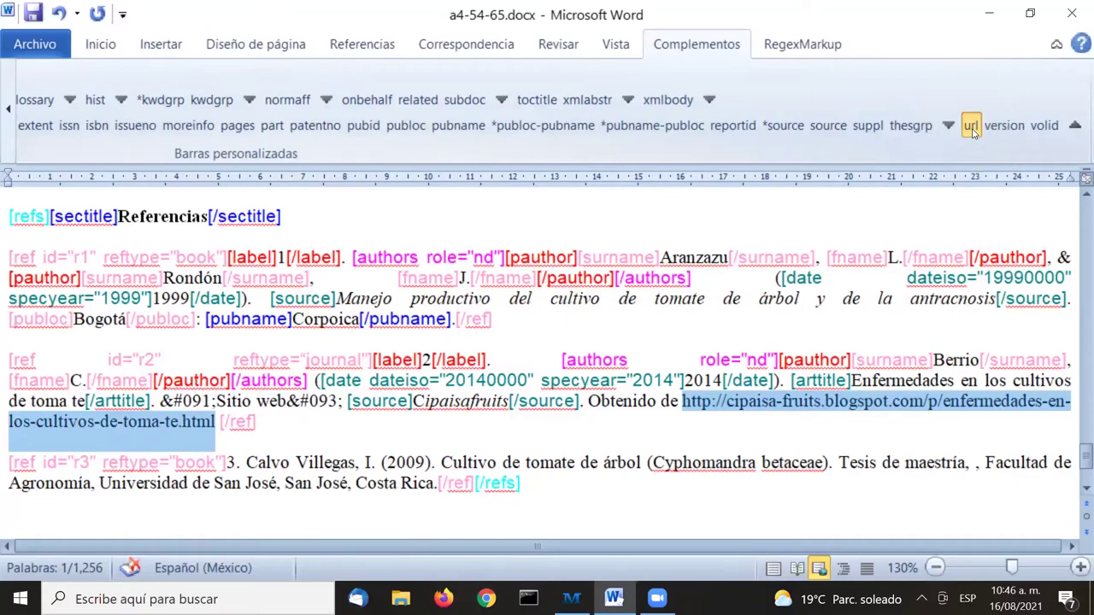
pyautogui.click(972, 128)
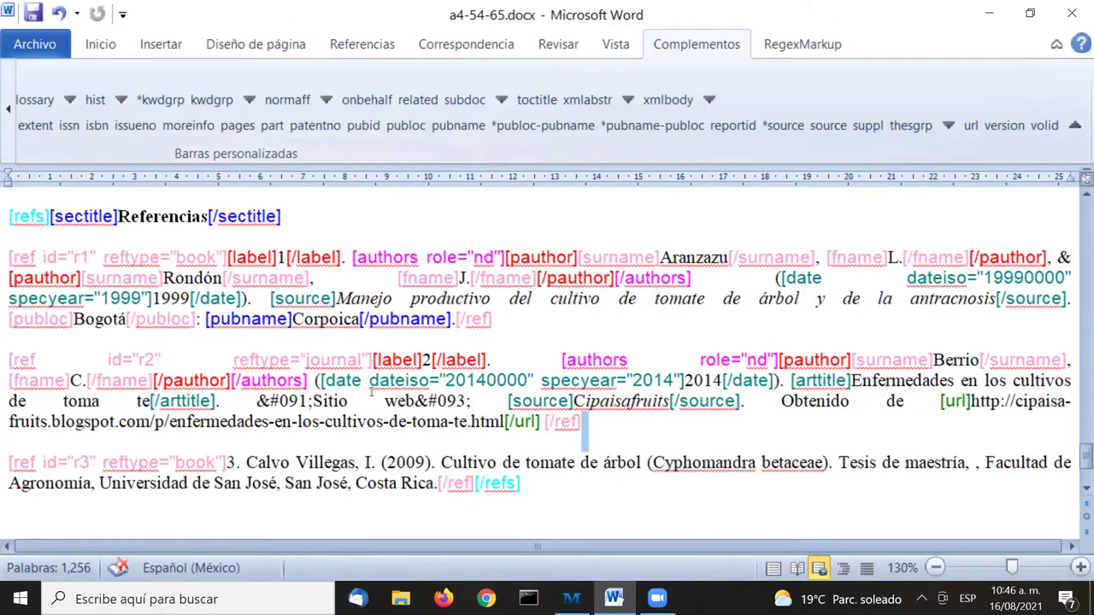
# Edit the attributes of the second reference's ref tag, setting its reftype to webpage
pyautogui.click(23, 360)
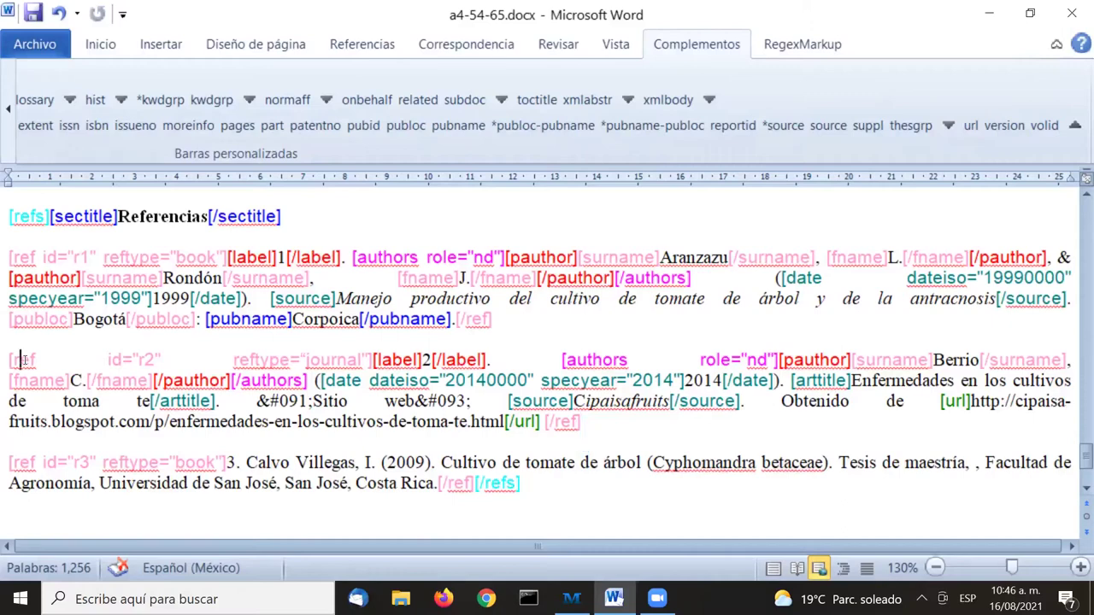
pyautogui.click(6, 103)
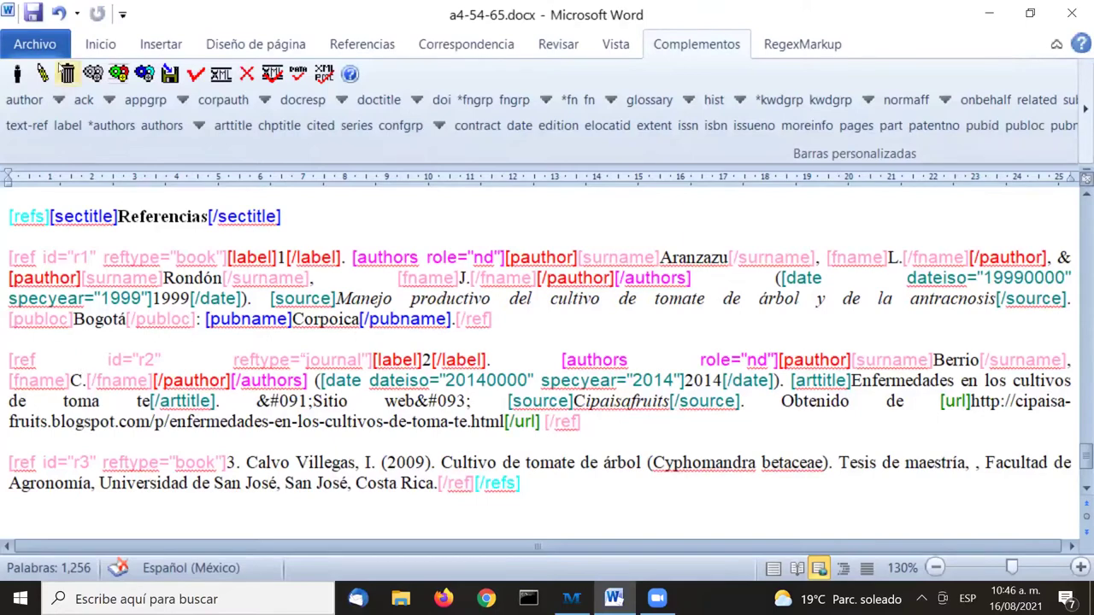
pyautogui.click(41, 74)
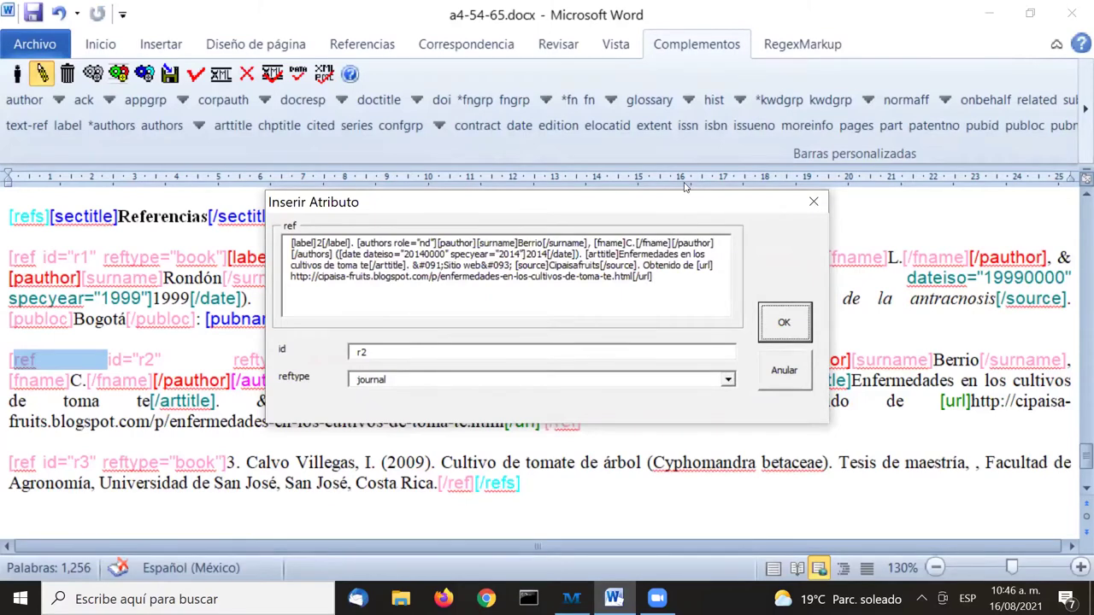
pyautogui.moveTo(684, 201); pyautogui.dragTo(691, 73)
pyautogui.click(734, 250)
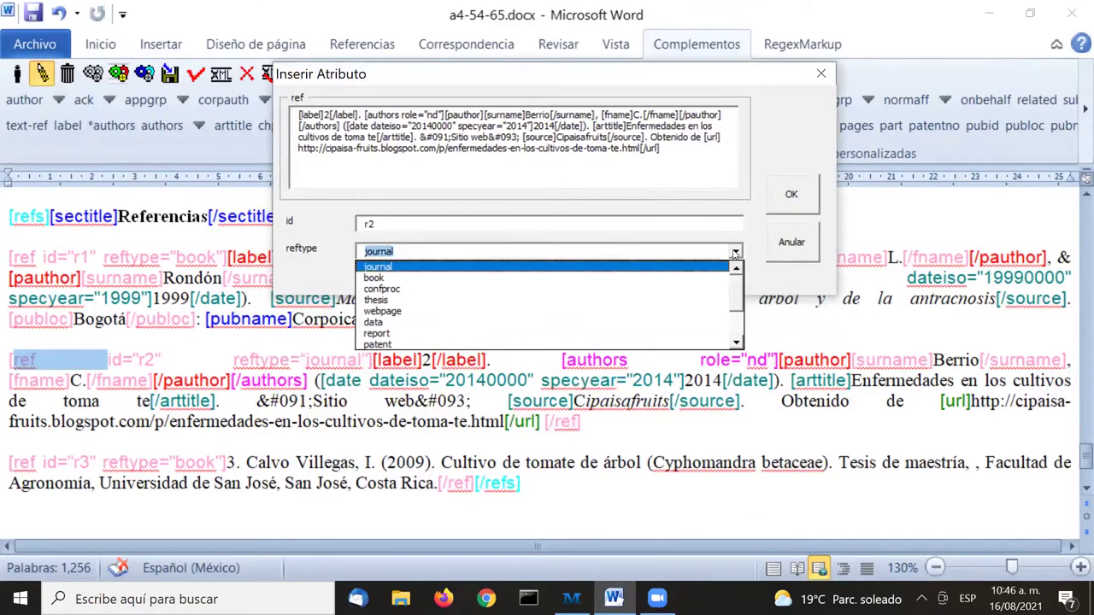
pyautogui.click(637, 311)
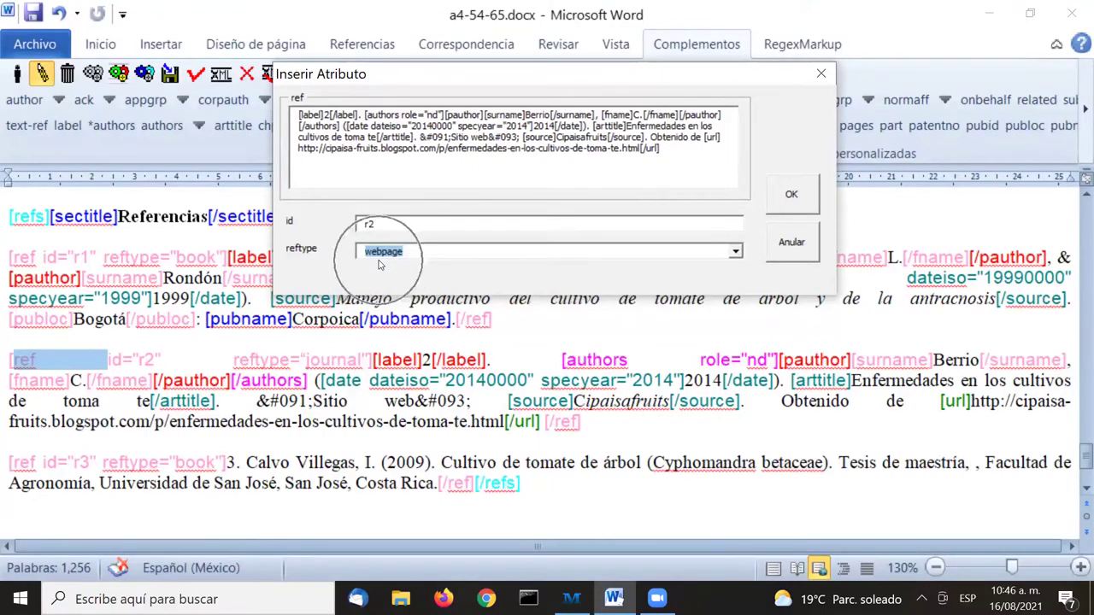
pyautogui.press('Tab')
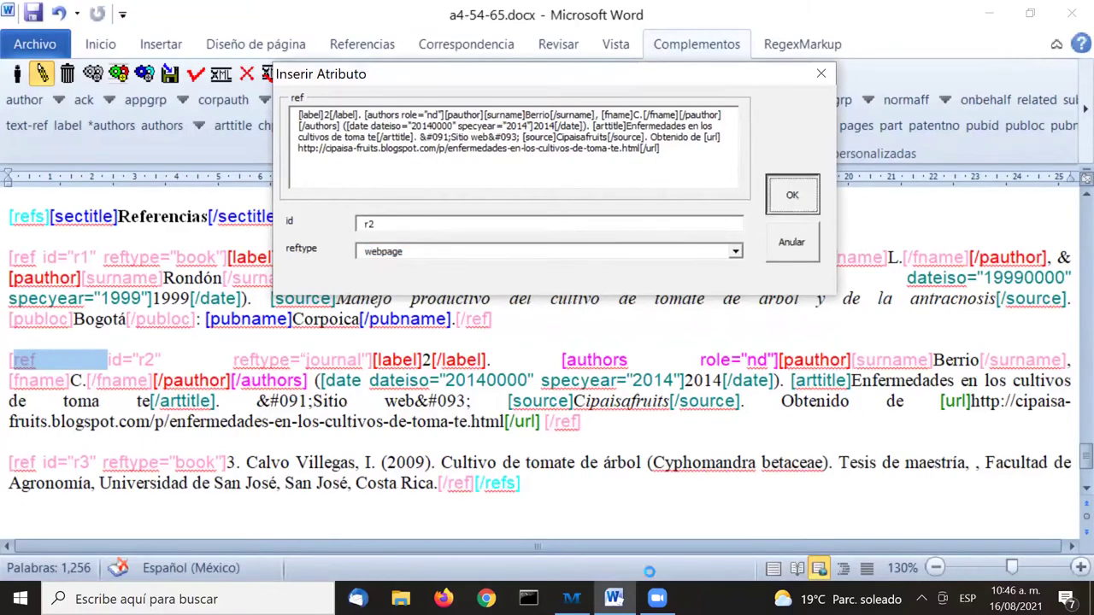
pyautogui.press('Return')
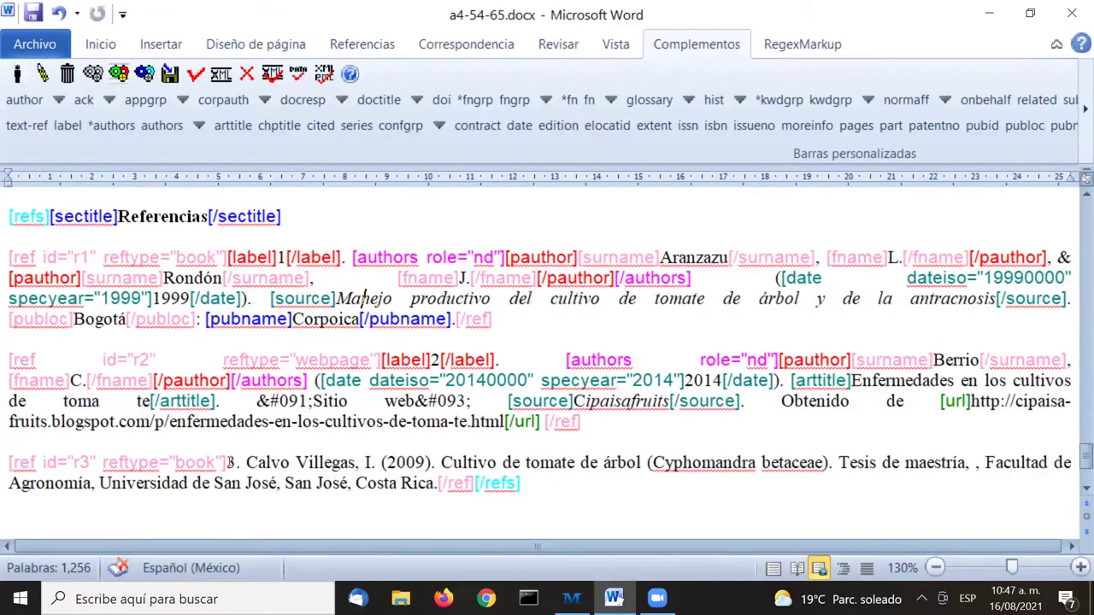
# Tag the number 3 at the start of the third reference as label
pyautogui.moveTo(226, 463); pyautogui.dragTo(237, 463)
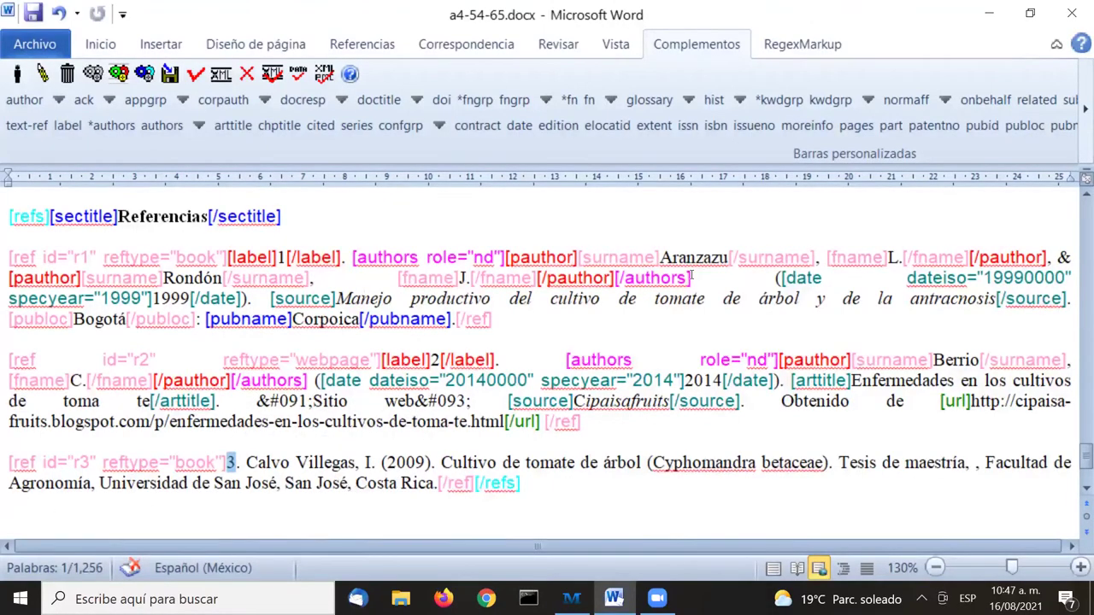
pyautogui.scroll(-1, 691, 276)
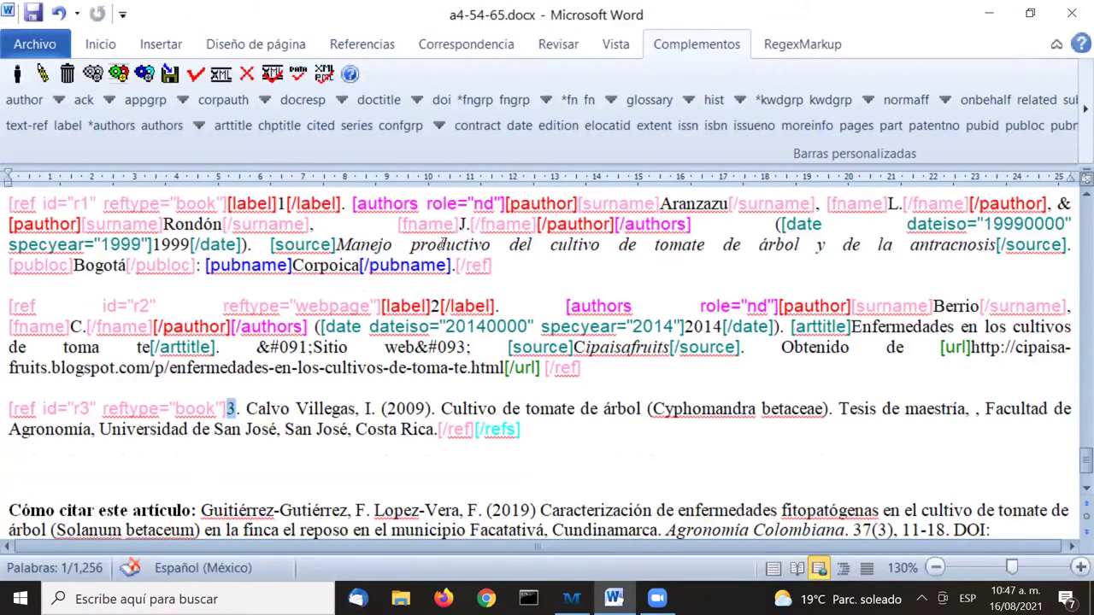
pyautogui.click(74, 126)
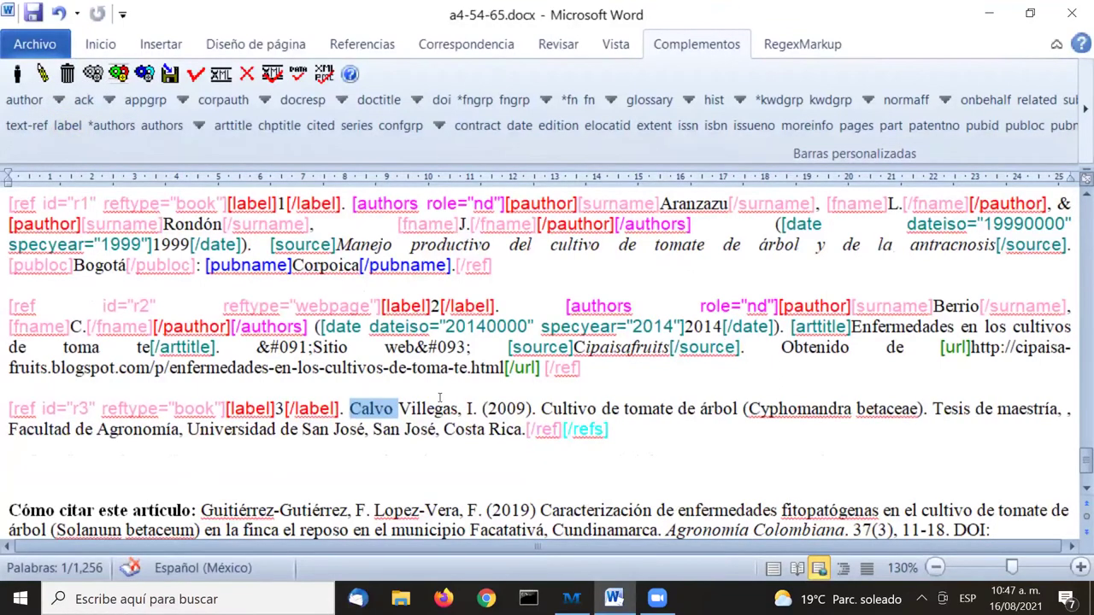
# Mark up the author's surnames and initial in the third reference with the automatic *authors tag, keeping the role No definido
pyautogui.click(351, 410)
pyautogui.moveTo(350, 409); pyautogui.dragTo(475, 410)
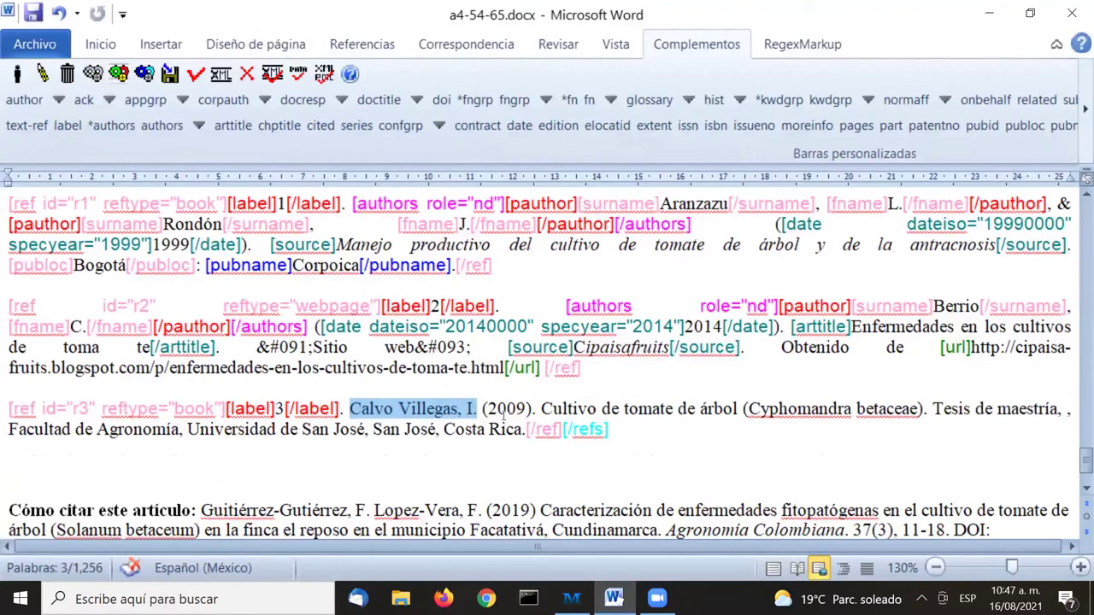
pyautogui.click(116, 130)
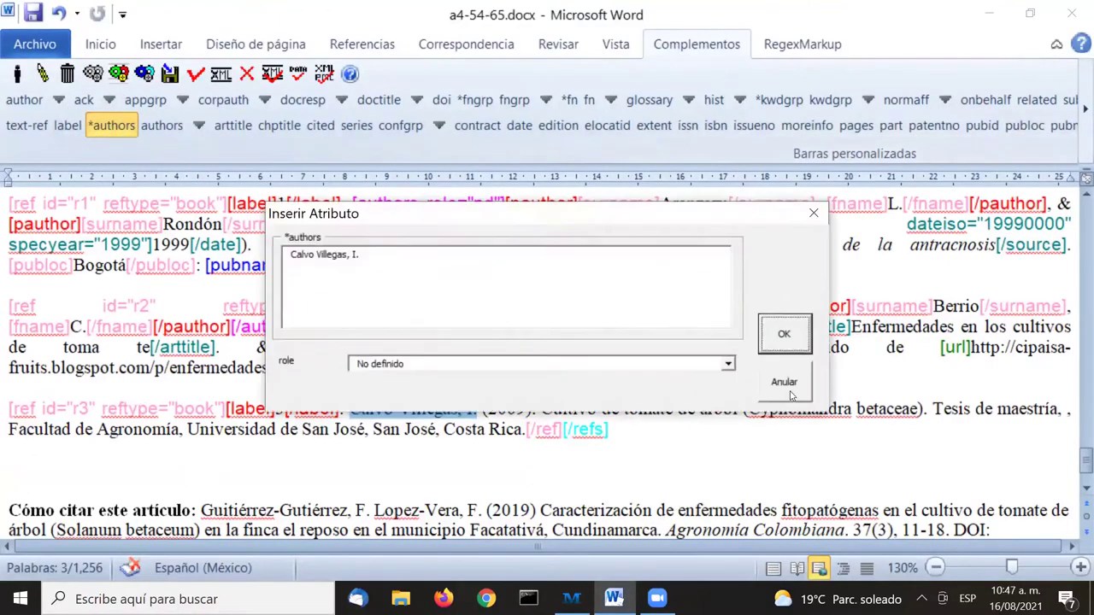
pyautogui.click(785, 333)
pyautogui.click(106, 125)
pyautogui.click(776, 333)
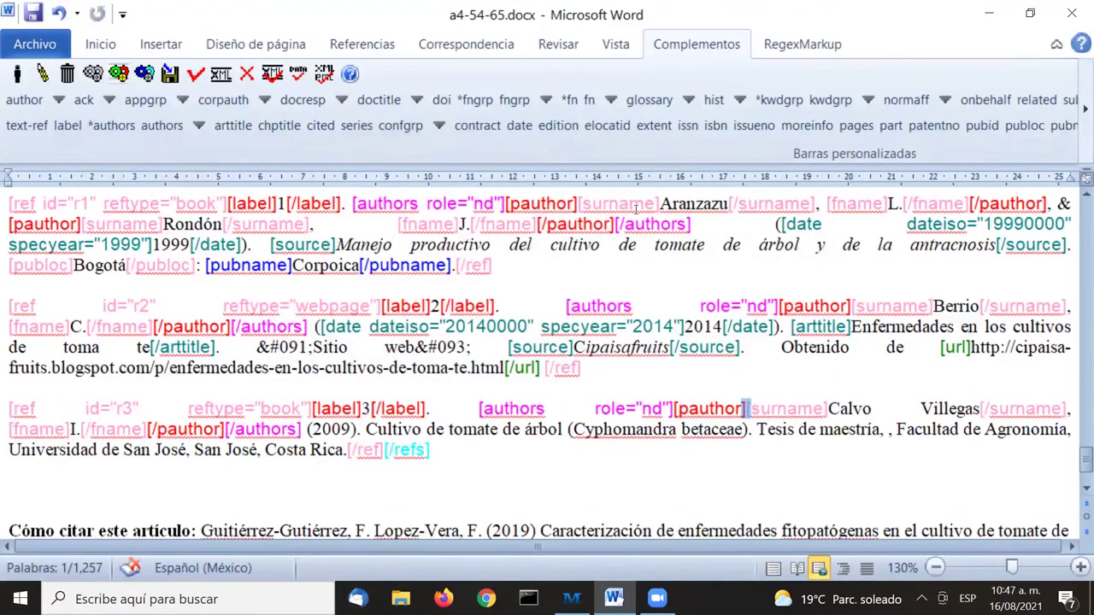
# Tag the year 2009 in the third reference as date, with dateiso 20090000 and specyear 2009
pyautogui.doubleClick(41, 429)
pyautogui.doubleClick(329, 429)
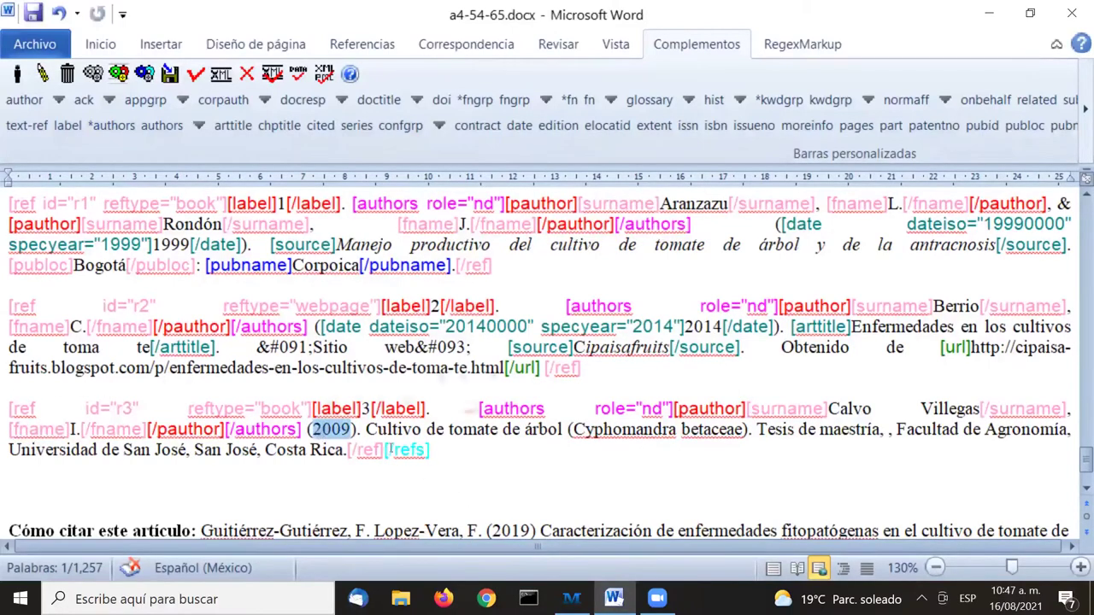
pyautogui.click(518, 127)
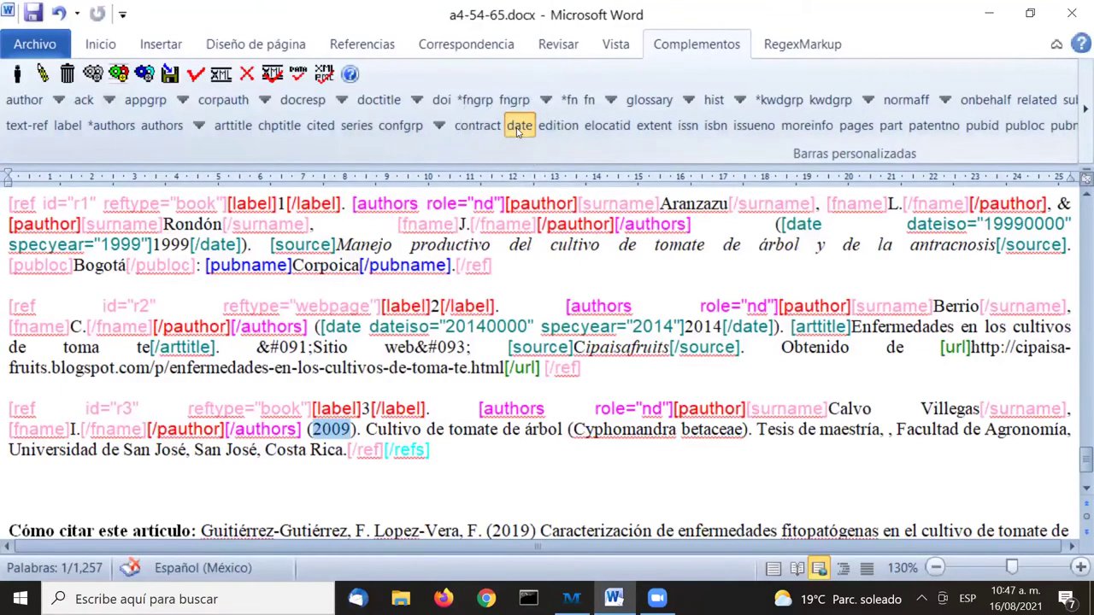
pyautogui.click(774, 330)
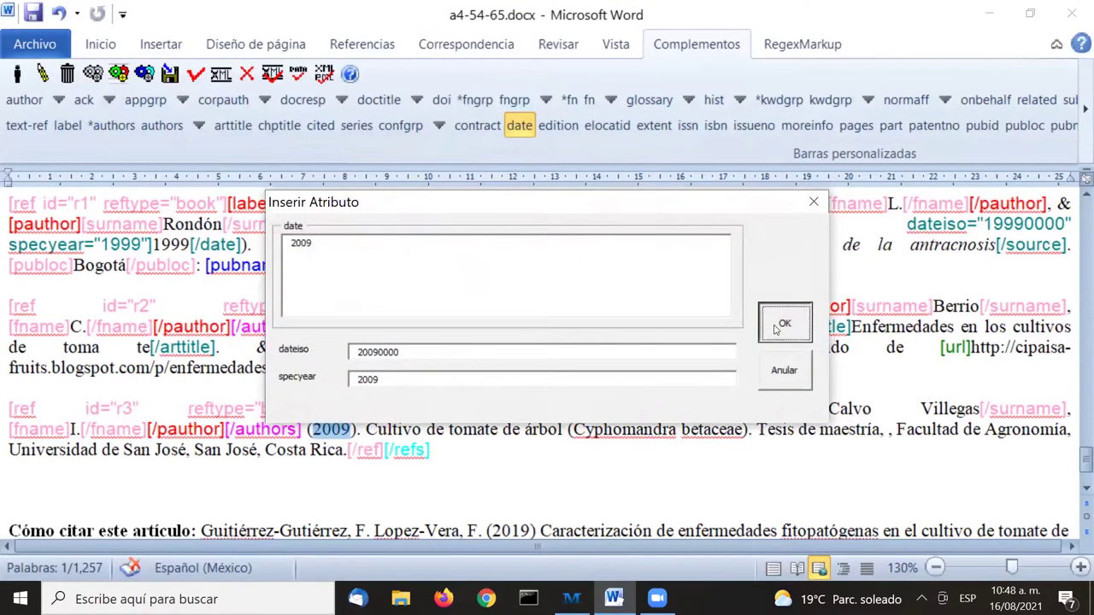
pyautogui.click(777, 327)
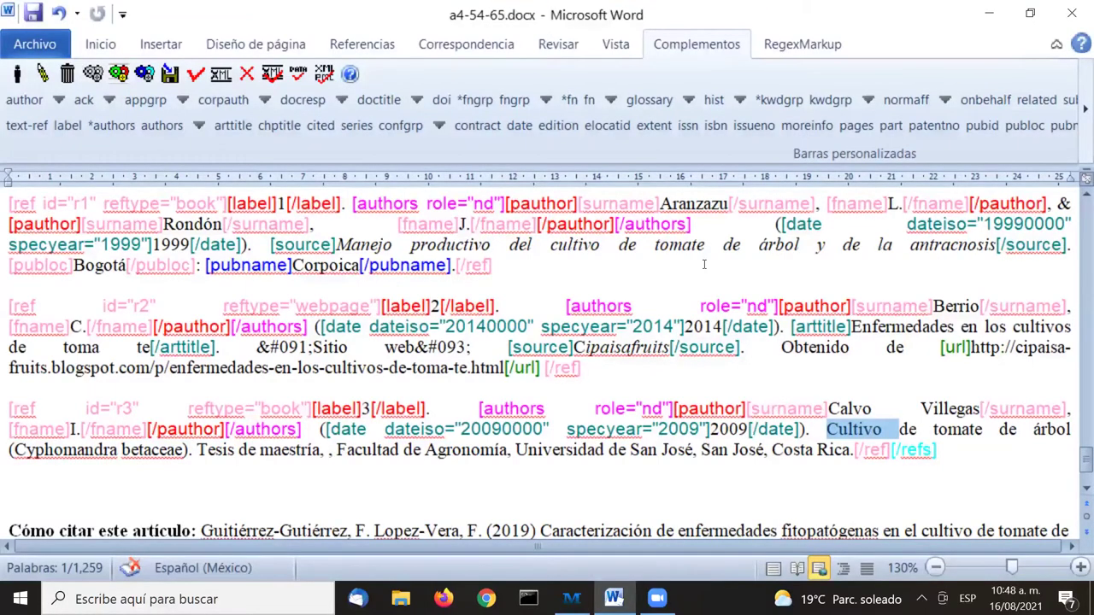
# Tag the title "Cultivo de tomate de árbol (Cyphomandra betaceae)" in the third reference as source
pyautogui.hotkey('ctrl', 'shift', 'Right')
pyautogui.hotkey('ctrl', 'shift', 'Right')
pyautogui.hotkey('ctrl', 'shift', 'Right')
pyautogui.hotkey('ctrl', 'shift', 'Right')
pyautogui.hotkey('ctrl', 'shift', 'Right')
pyautogui.hotkey('ctrl', 'shift', 'Right')
pyautogui.hotkey('ctrl', 'shift', 'Right')
pyautogui.hotkey('shift', 'Right')
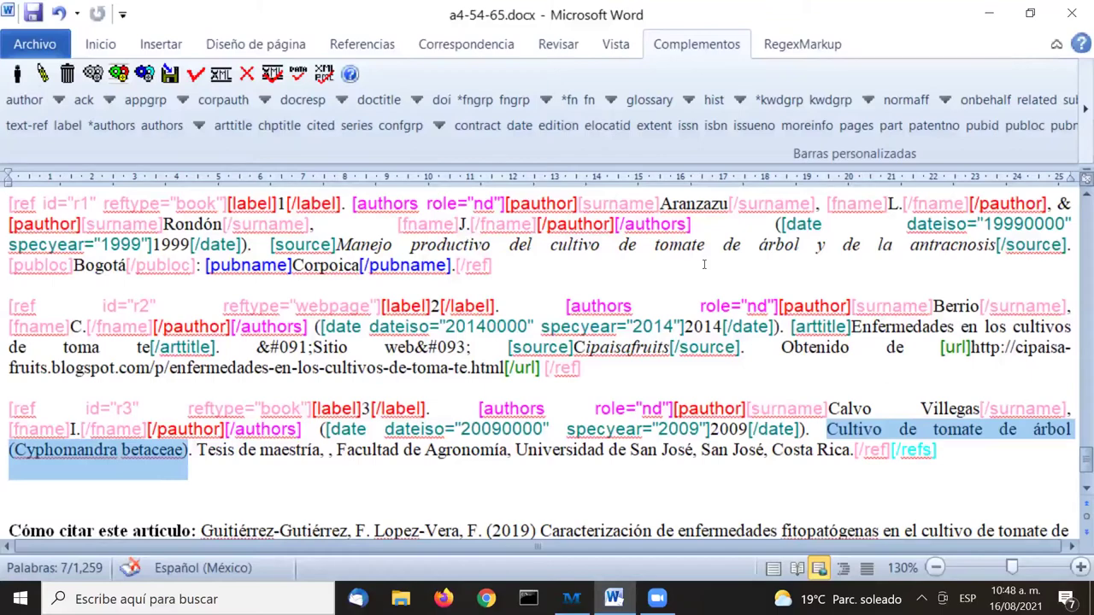
pyautogui.click(1082, 111)
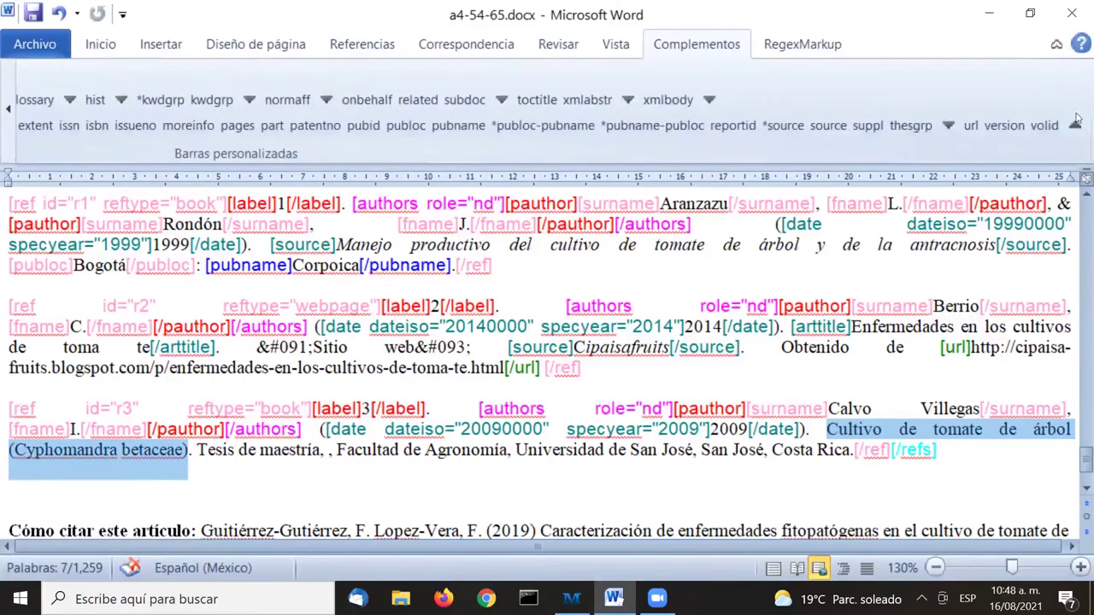
pyautogui.click(800, 128)
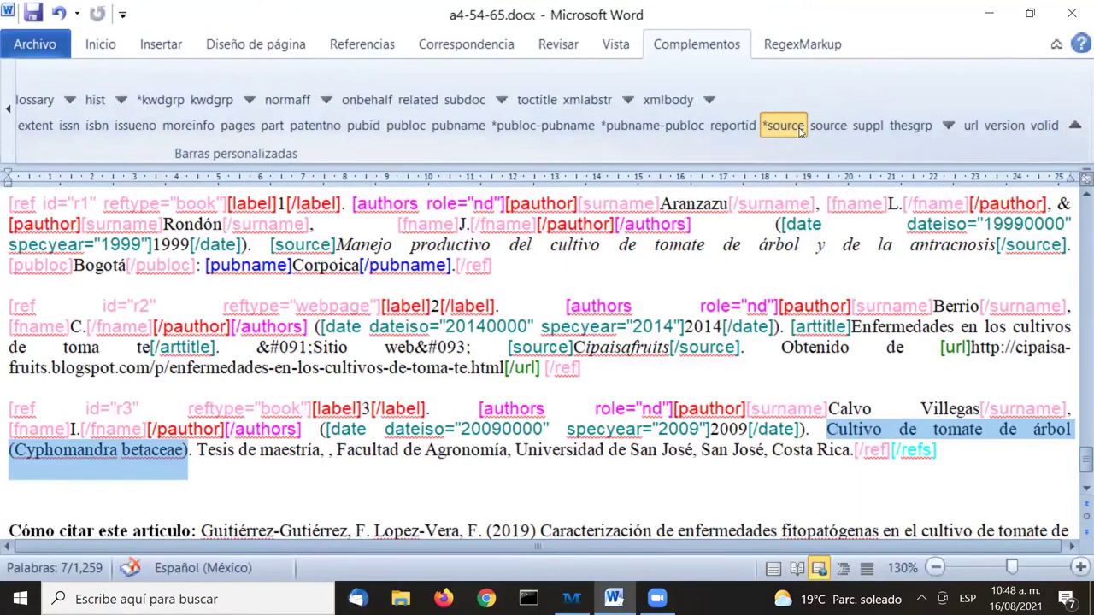
pyautogui.click(800, 129)
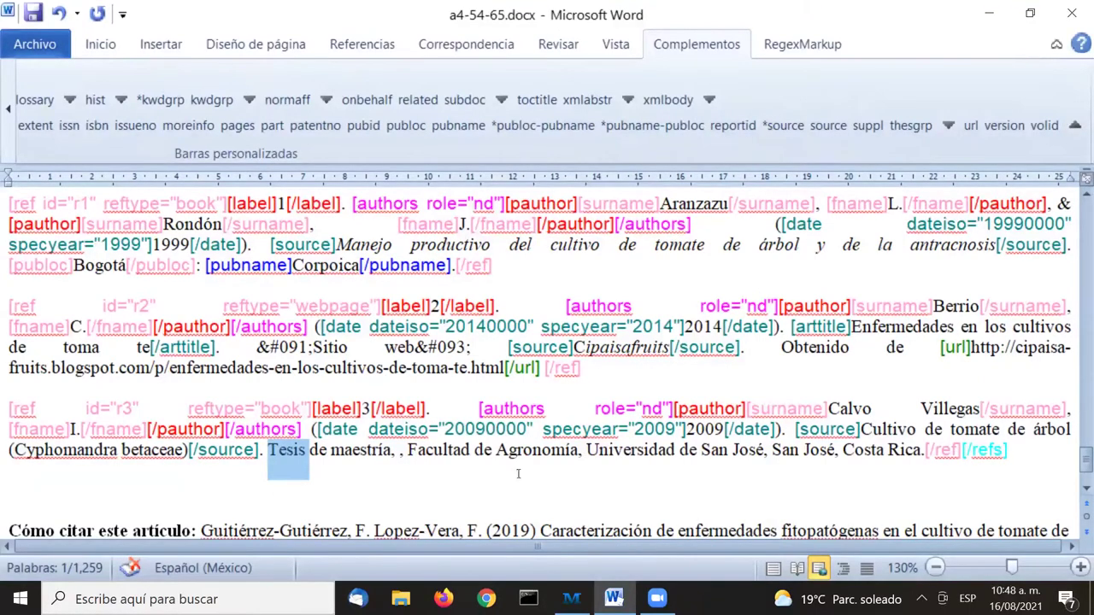
# Tag the third reference's thesis details, from "Tesis de maestría" through "Costa Rica", as thesgrp
pyautogui.click(269, 450)
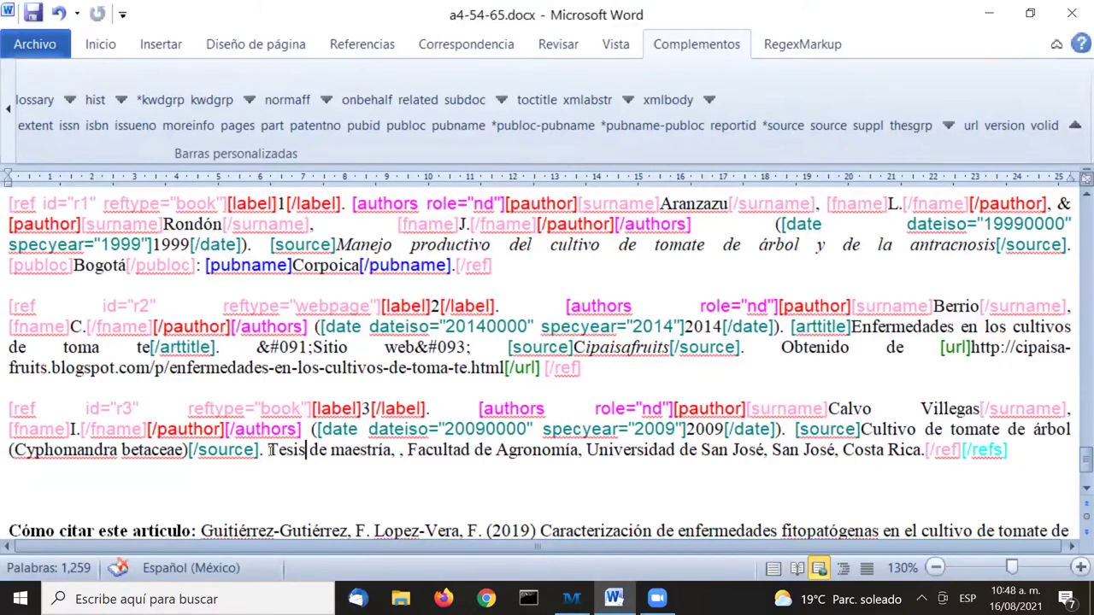
pyautogui.moveTo(269, 450); pyautogui.dragTo(913, 456)
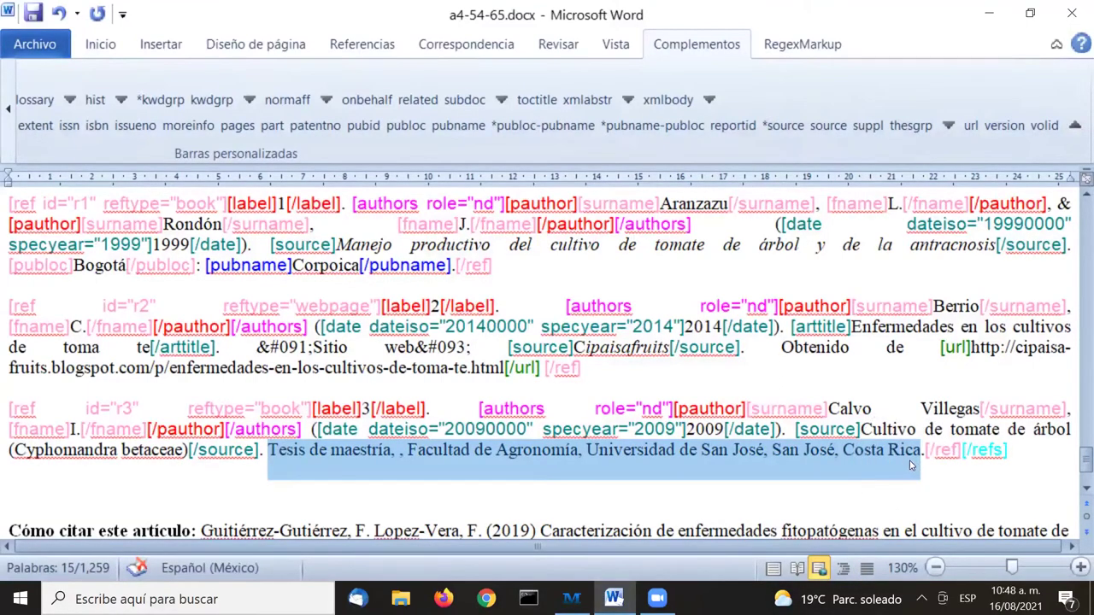
pyautogui.click(911, 125)
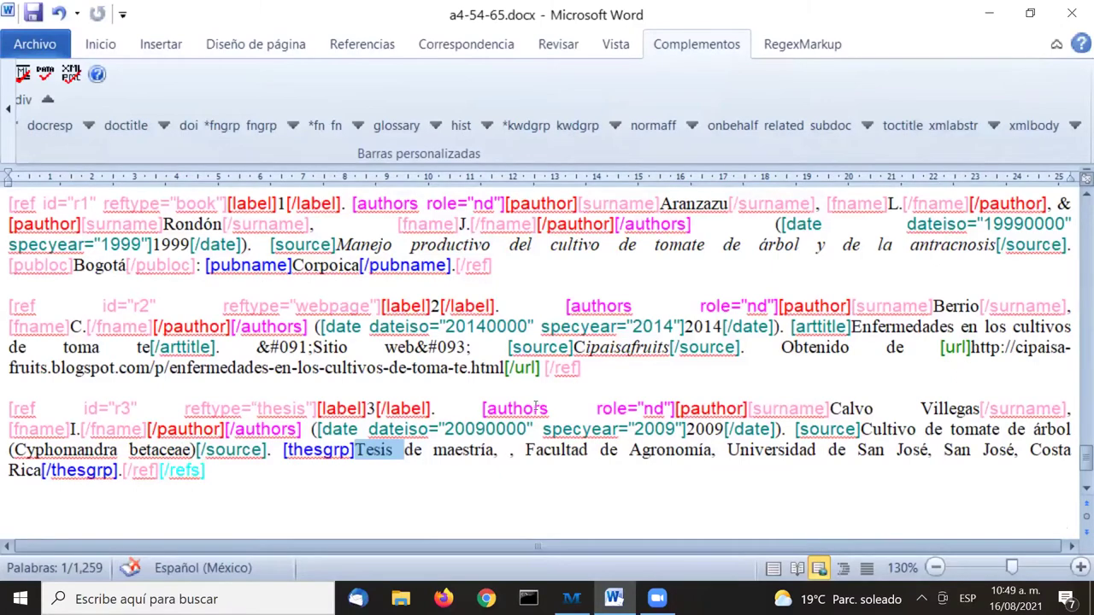
# Tag the word "maestría" inside the third reference's thesis group as degree
pyautogui.click(7, 114)
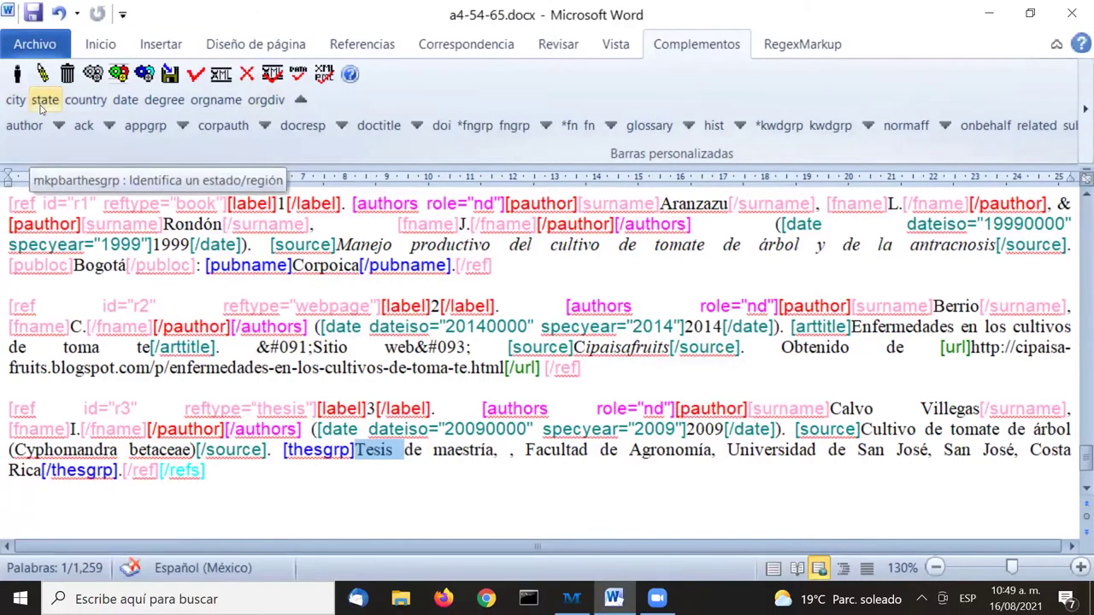
pyautogui.doubleClick(472, 451)
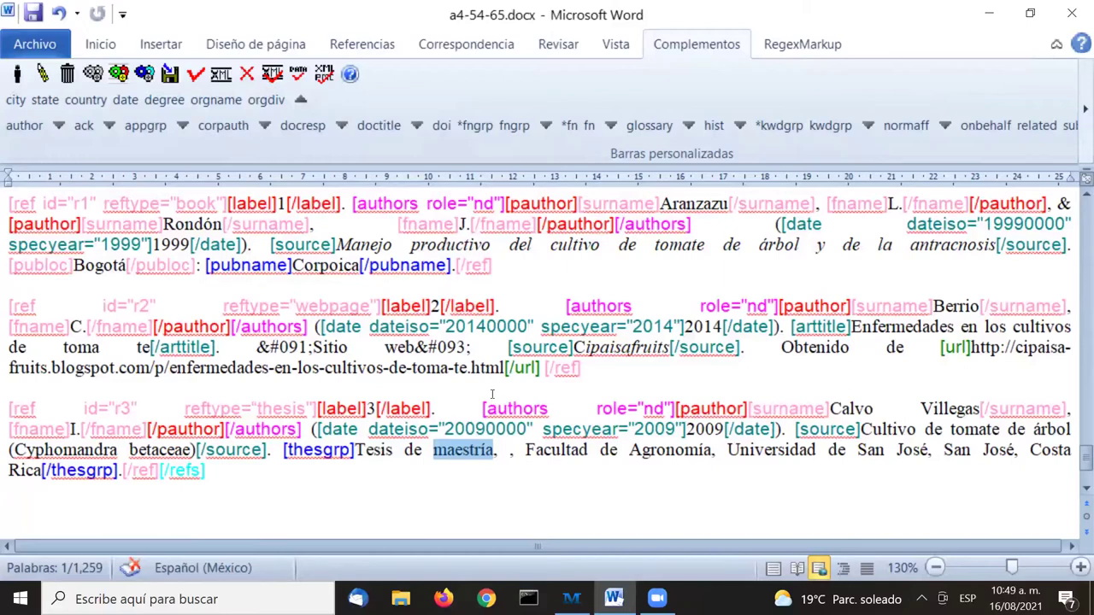
pyautogui.click(159, 106)
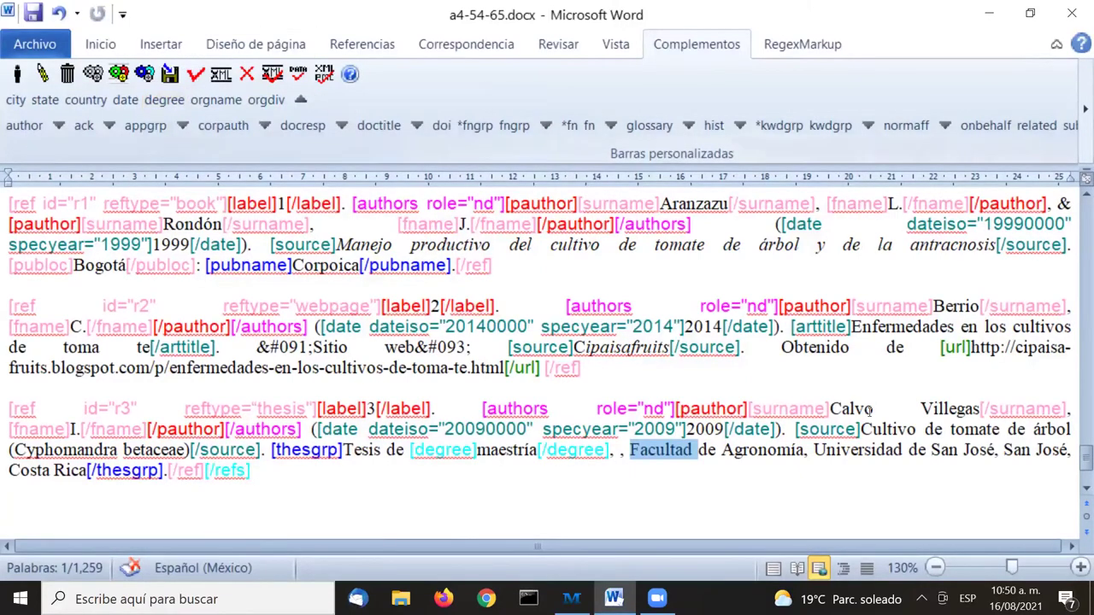
# Tag "Facultad de Agronomía" inside the third reference's thesis group as orgdiv
pyautogui.click(630, 450)
pyautogui.moveTo(630, 450); pyautogui.dragTo(783, 443)
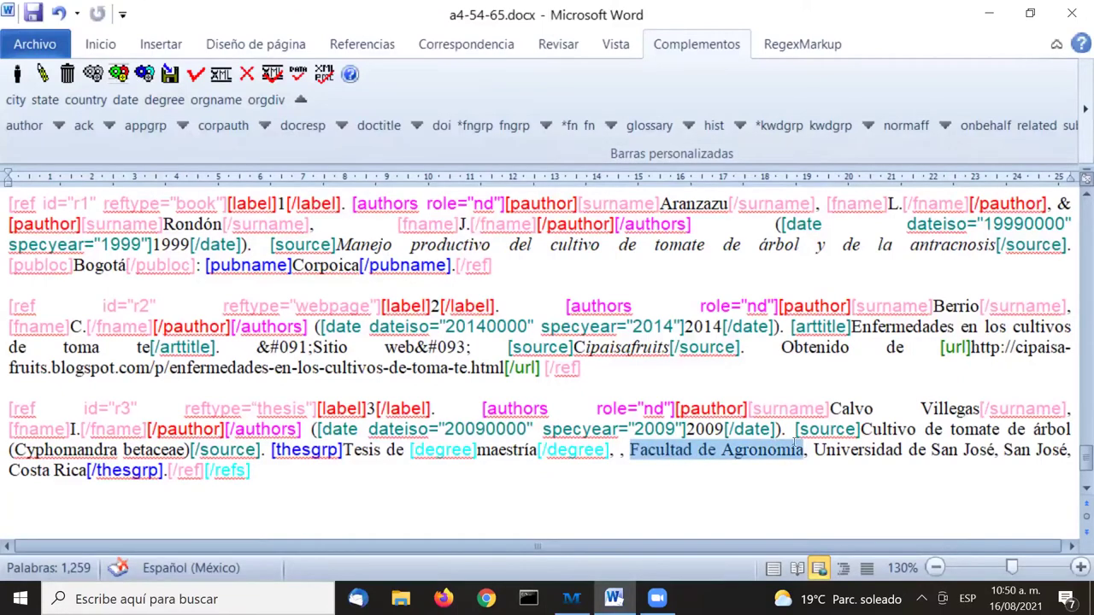
pyautogui.click(263, 101)
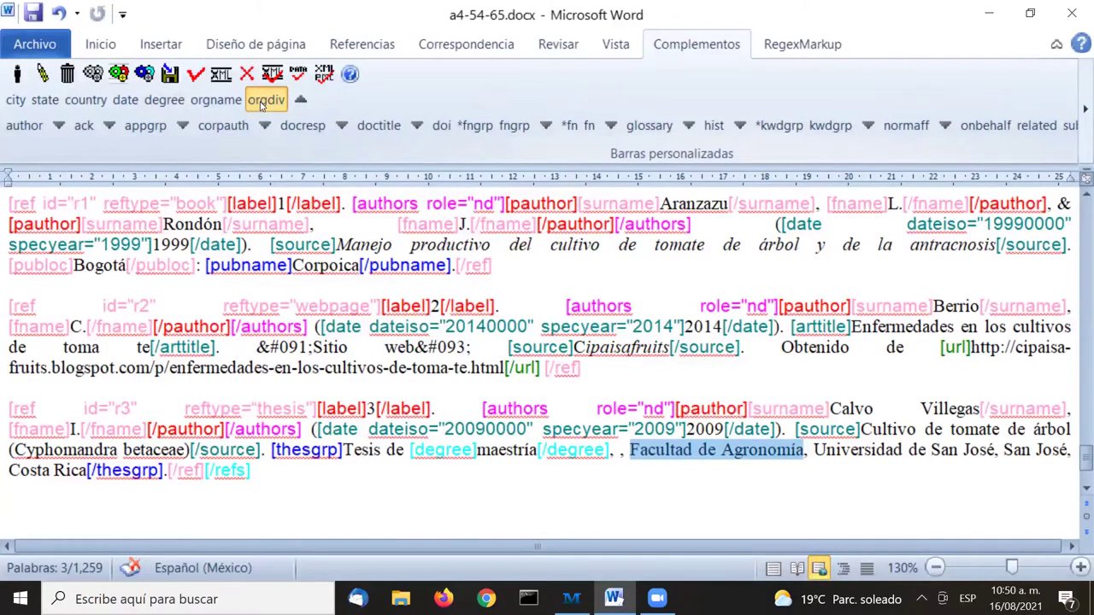
pyautogui.click(263, 102)
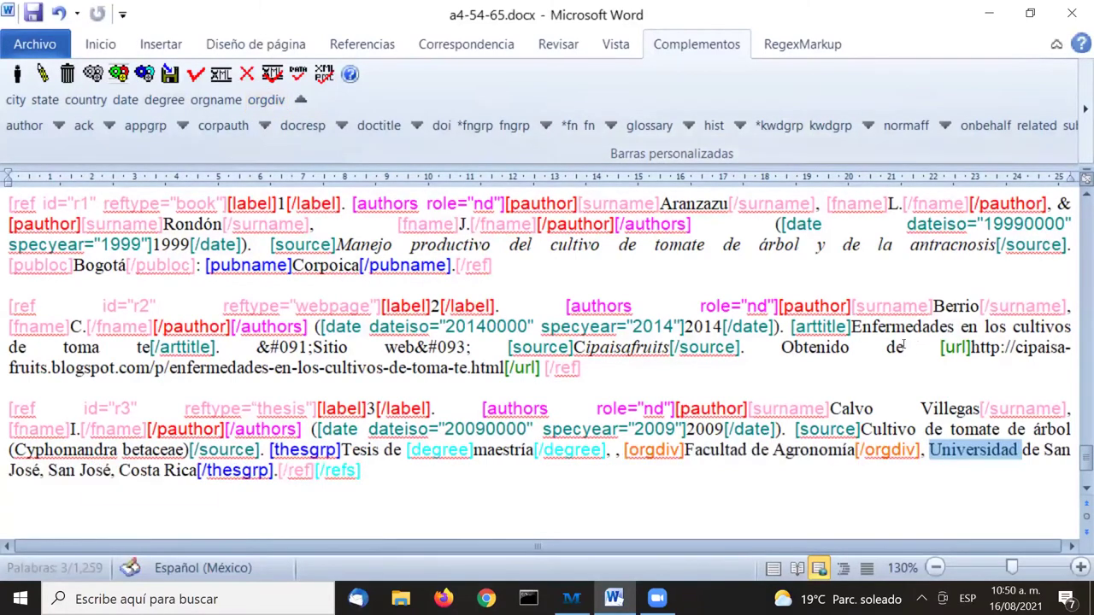
# Tag "Universidad de San José" inside the third reference's thesis group as orgname
pyautogui.hotkey('ctrl', 'shift', 'Right')
pyautogui.hotkey('ctrl', 'shift', 'Right')
pyautogui.hotkey('ctrl', 'shift', 'Right')
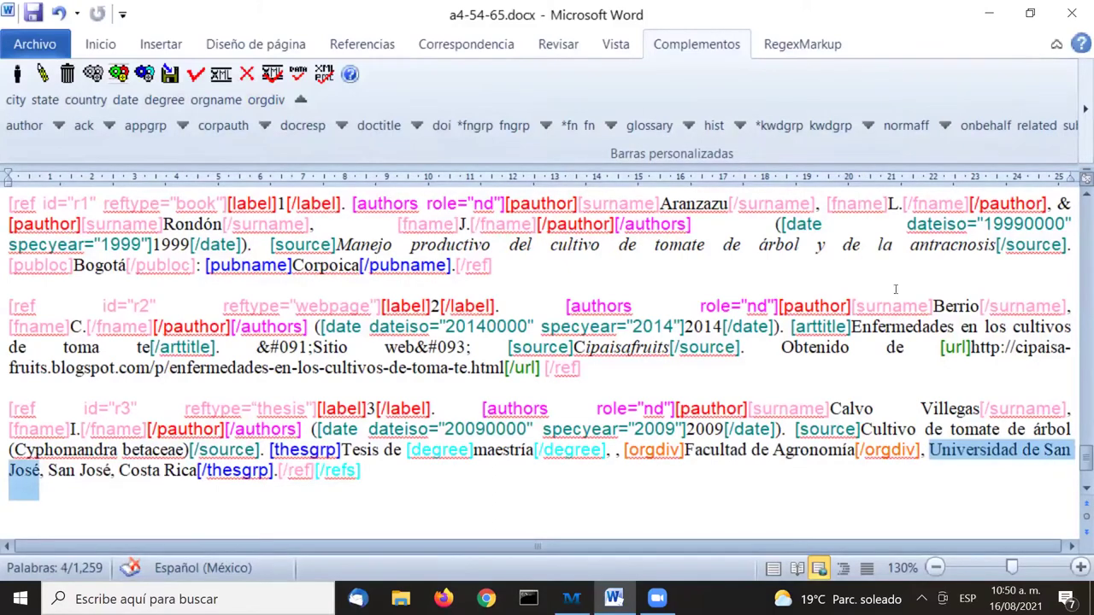
pyautogui.click(215, 101)
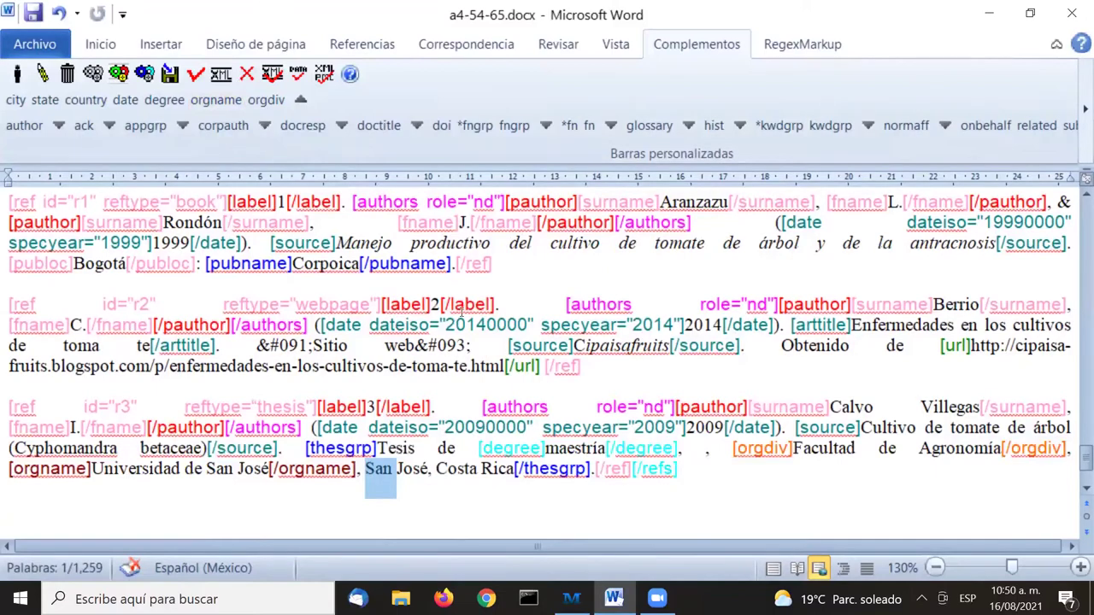
# Tag the thesis location in the third reference, marking "San José" as city and "Costa Rica" as country
pyautogui.hotkey('ctrl', 'shift', 'Right')
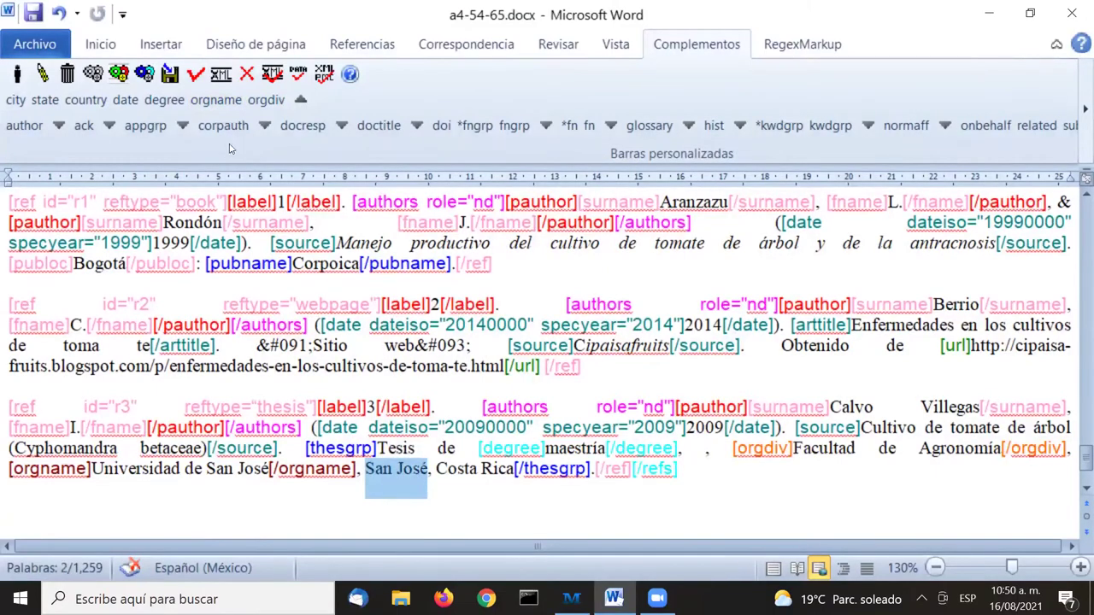
pyautogui.click(16, 101)
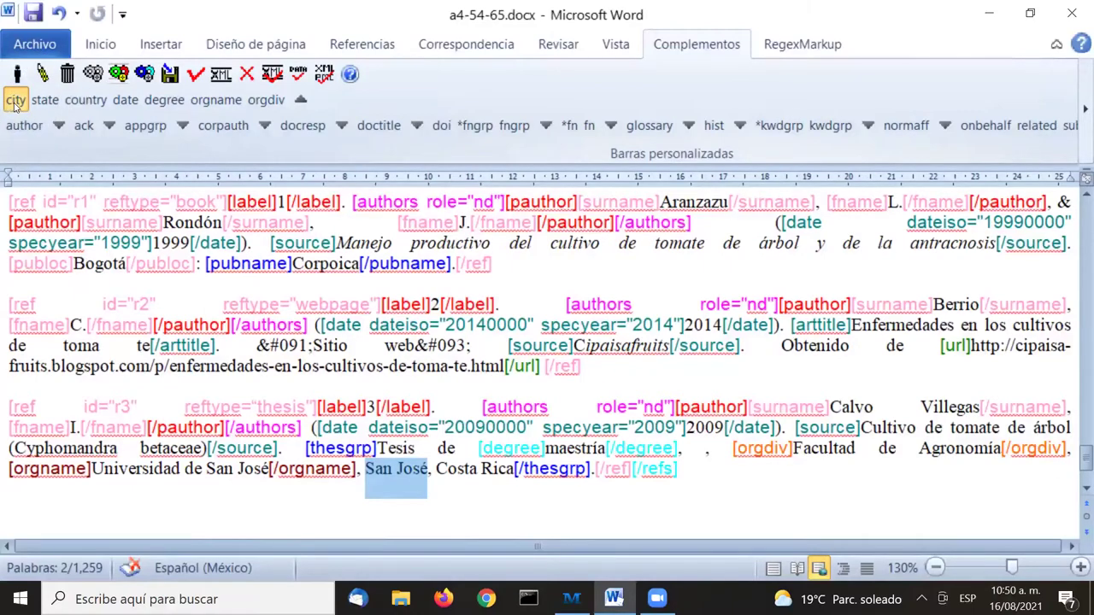
pyautogui.hotkey('ctrl', 'shift', 'Right')
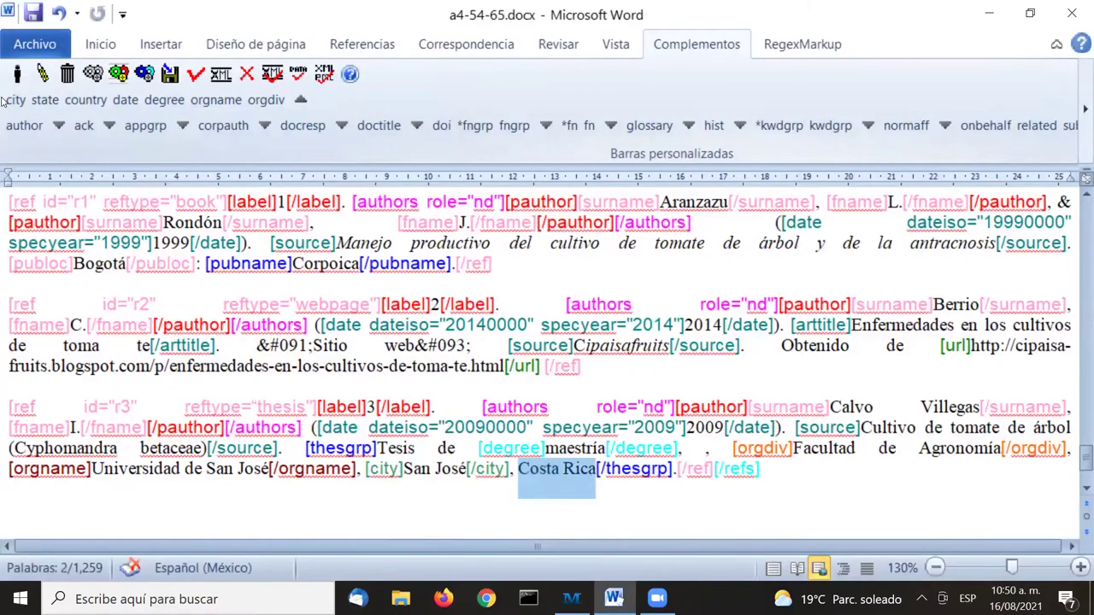
pyautogui.click(83, 101)
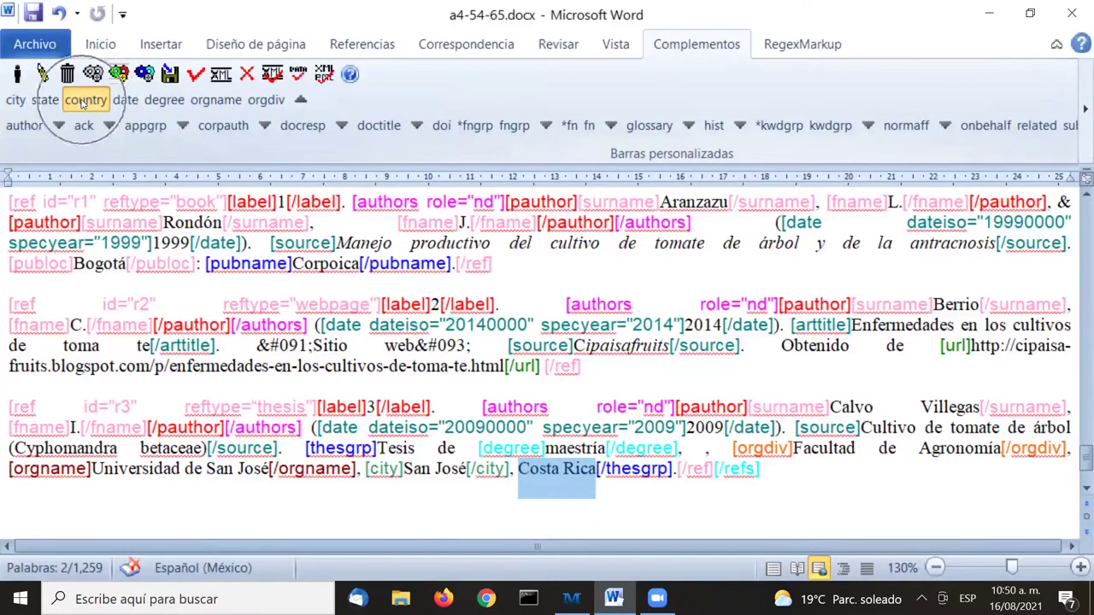
pyautogui.click(83, 101)
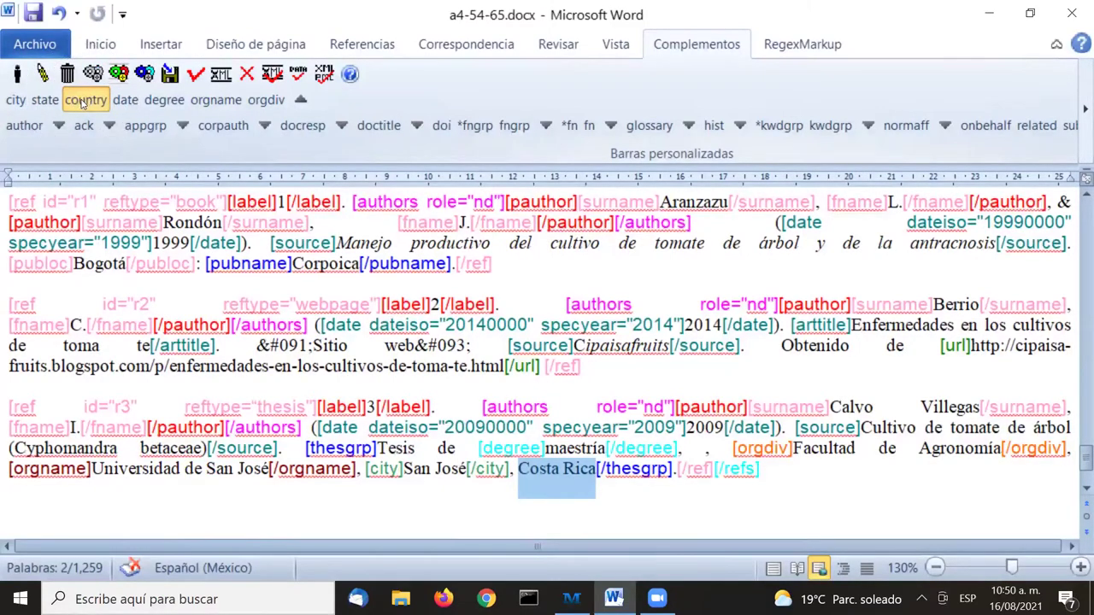
# Review the markup of all three references, checking the reftype of the third one
pyautogui.scroll(-1, 772, 323)
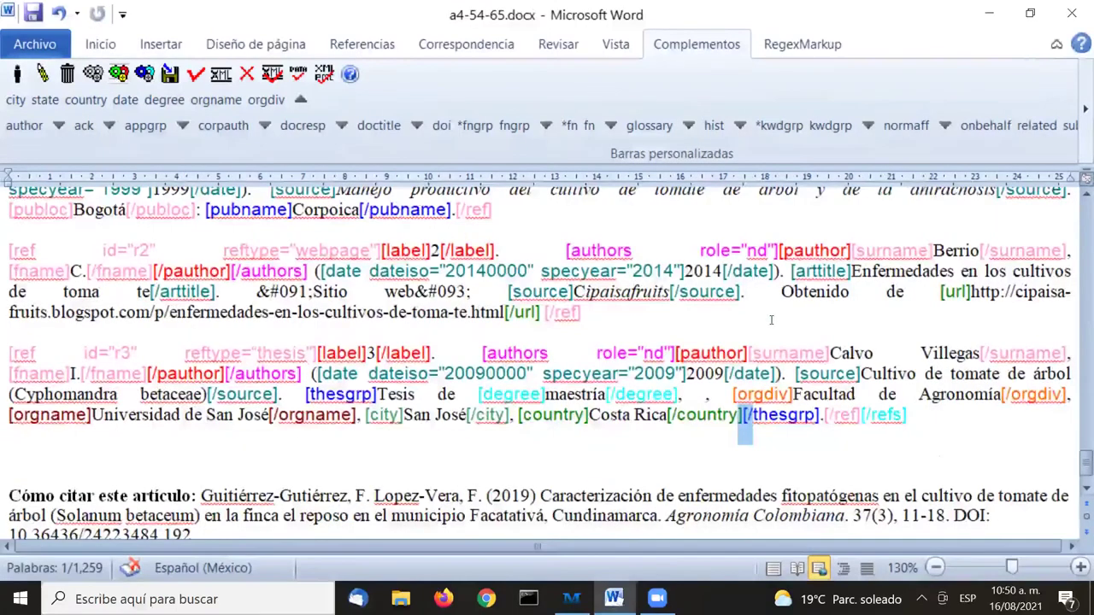
pyautogui.scroll(1, 772, 321)
pyautogui.scroll(-1, 771, 320)
pyautogui.doubleClick(279, 352)
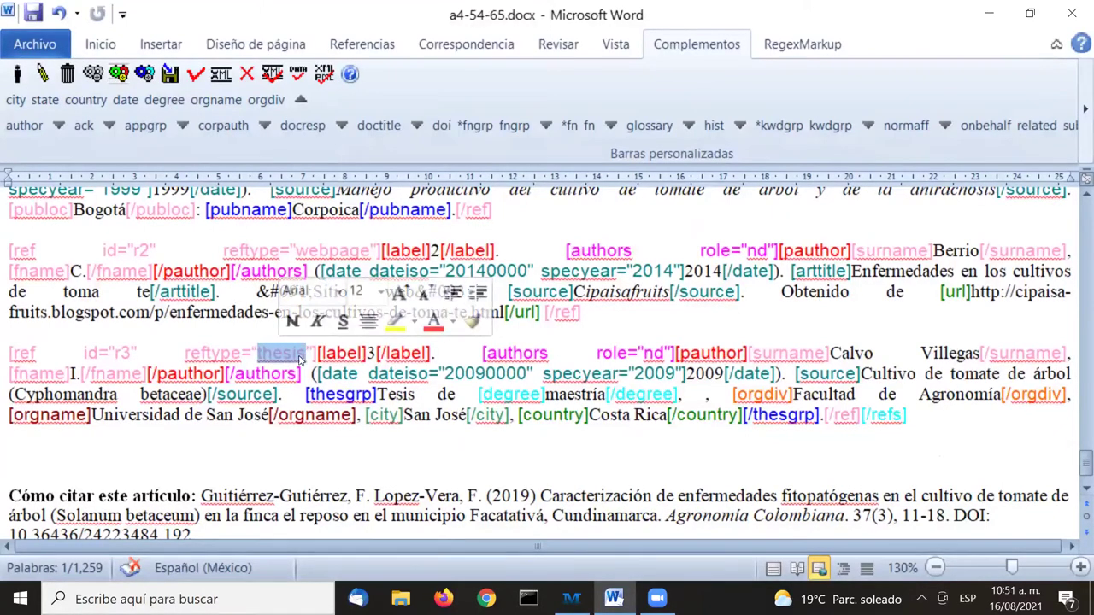
pyautogui.scroll(2, 709, 399)
pyautogui.scroll(1, 709, 400)
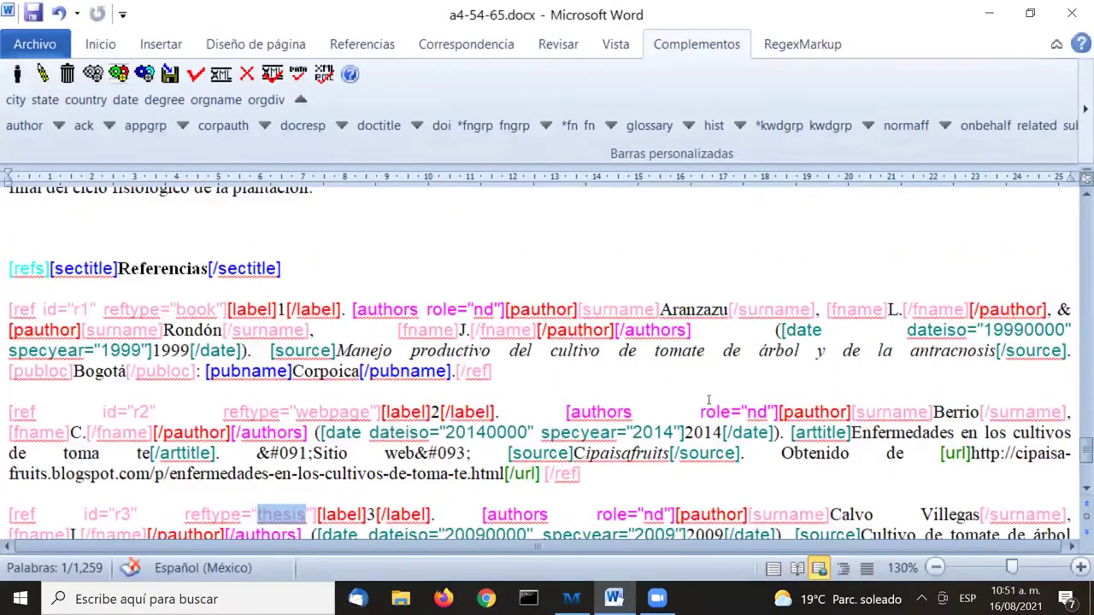
pyautogui.scroll(1, 746, 378)
pyautogui.scroll(-5, 745, 380)
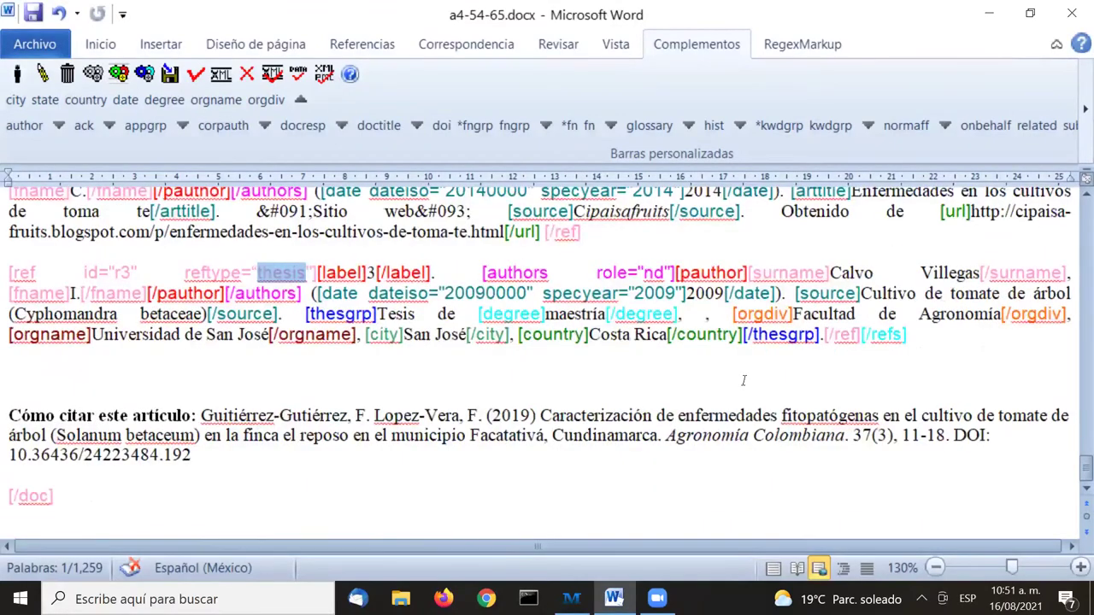
pyautogui.scroll(5, 743, 380)
pyautogui.scroll(-4, 740, 381)
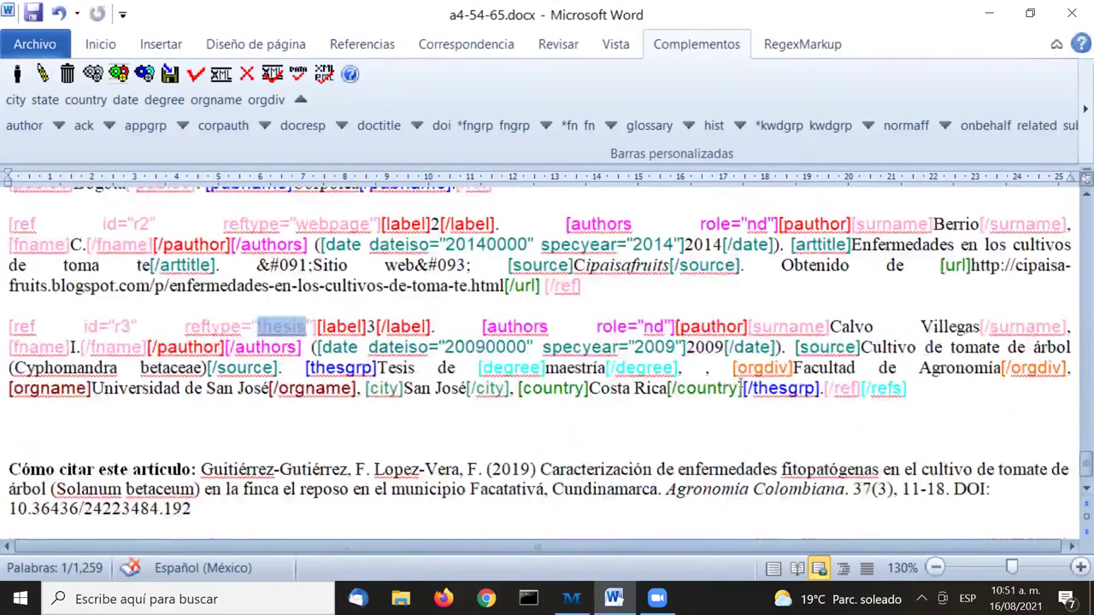
# Go back to the Introducción section of the article and save the document
pyautogui.moveTo(1078, 470); pyautogui.dragTo(1073, 419)
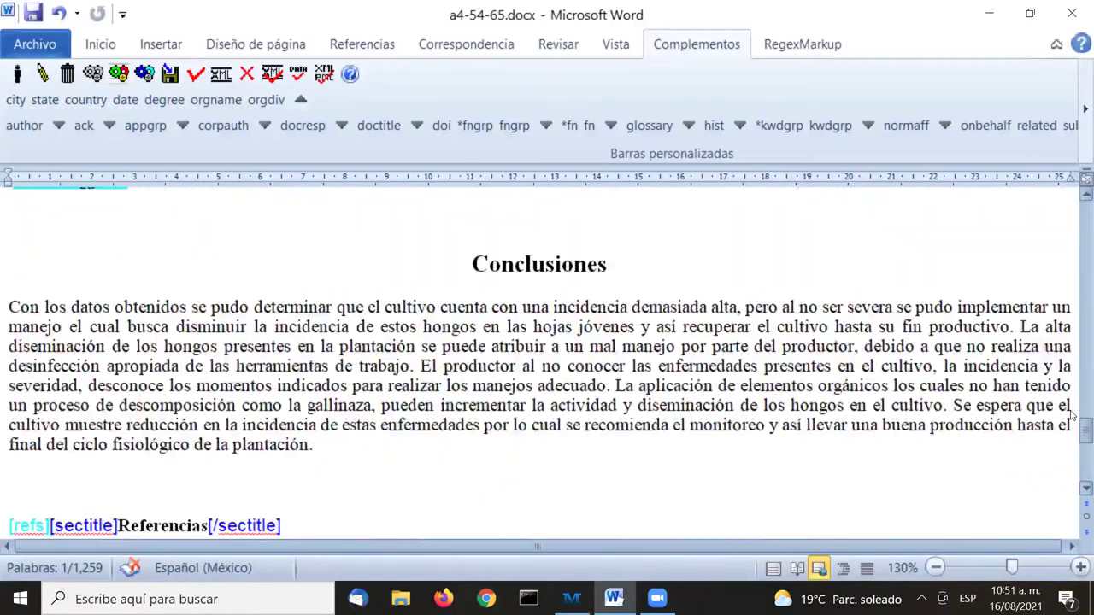
pyautogui.moveTo(1076, 225); pyautogui.dragTo(1084, 297)
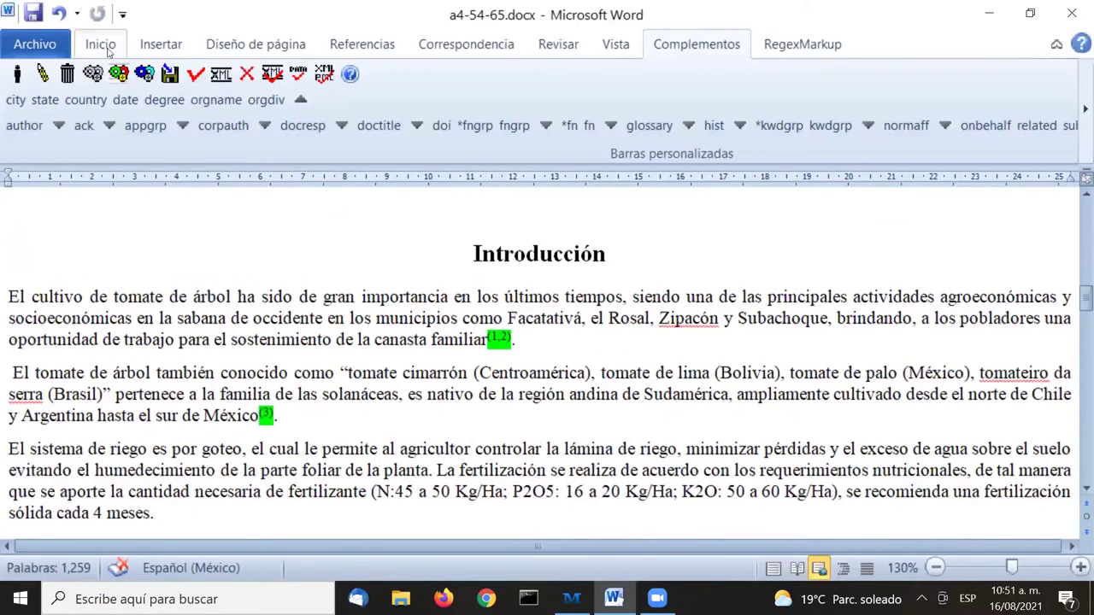
pyautogui.click(34, 13)
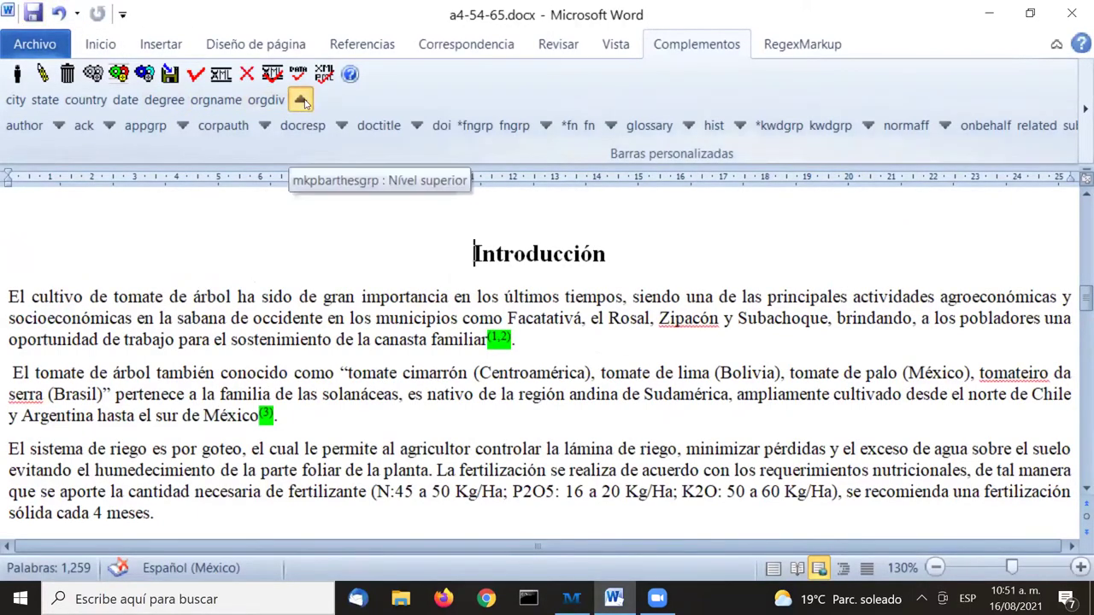
# Move the markup tag bars up from the thesgrp level to the ref level
pyautogui.click(301, 100)
pyautogui.click(304, 100)
pyautogui.click(303, 101)
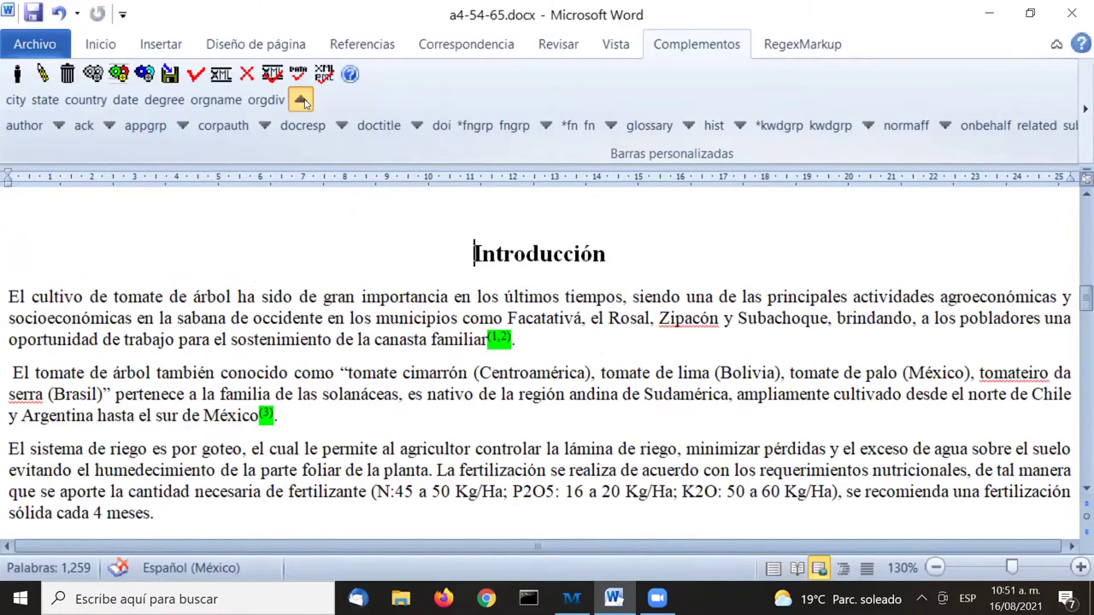
pyautogui.click(303, 100)
pyautogui.click(303, 101)
pyautogui.click(303, 101)
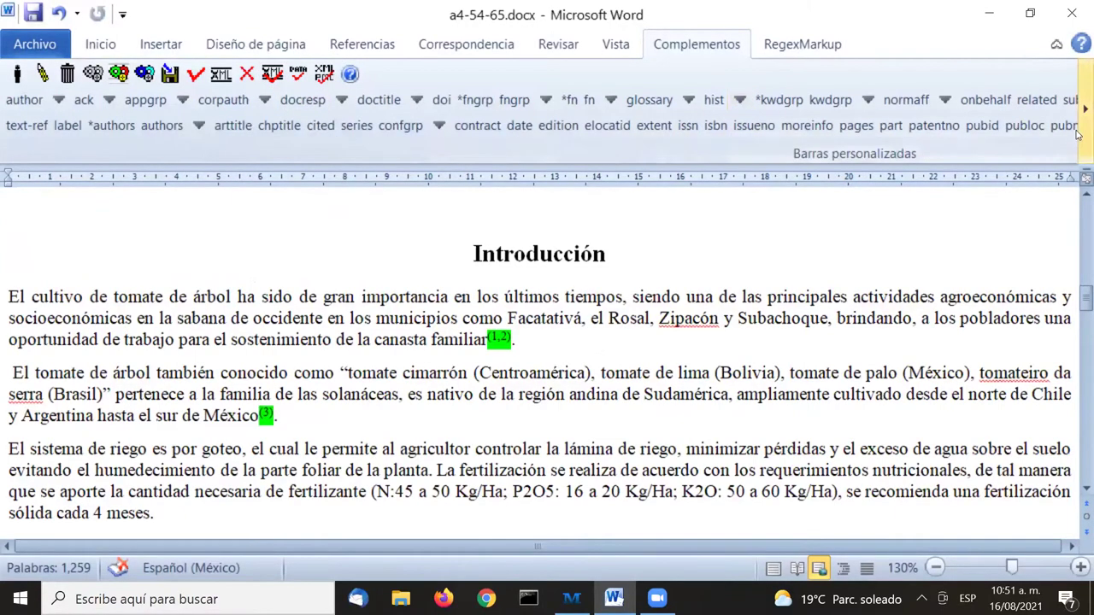
# Leave the ref and refs tag levels to bring back the document-level tags
pyautogui.click(1078, 133)
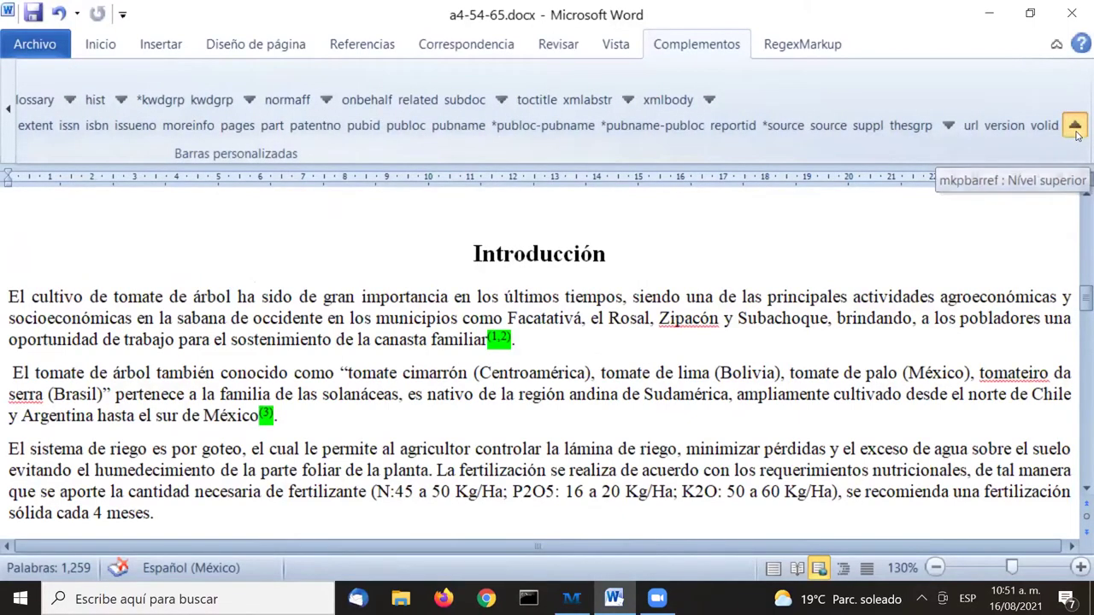
pyautogui.click(1075, 128)
pyautogui.click(1075, 128)
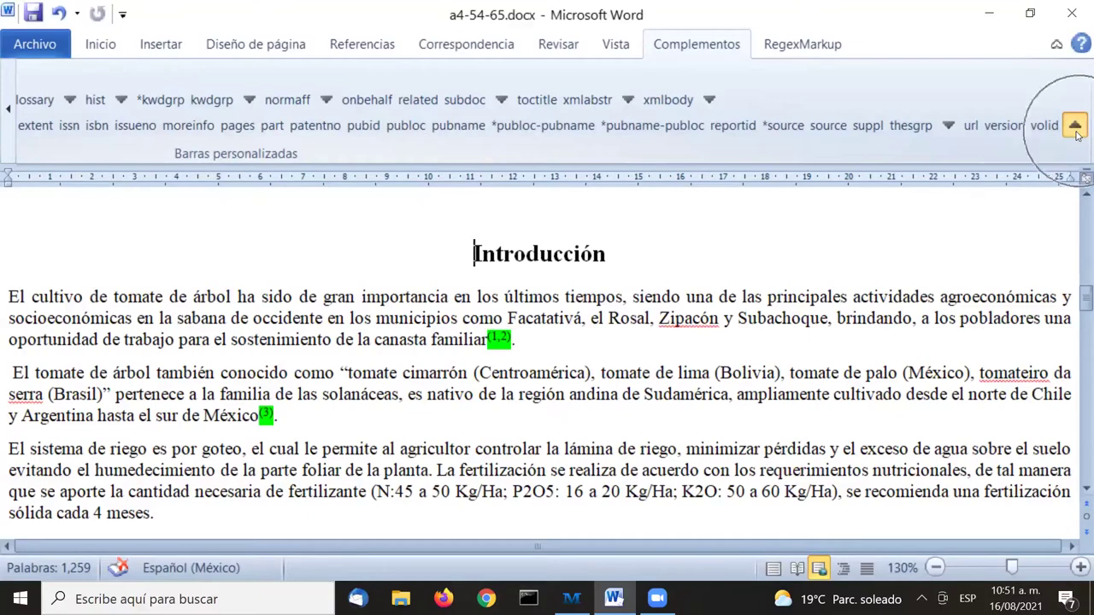
pyautogui.click(4, 128)
pyautogui.click(3, 128)
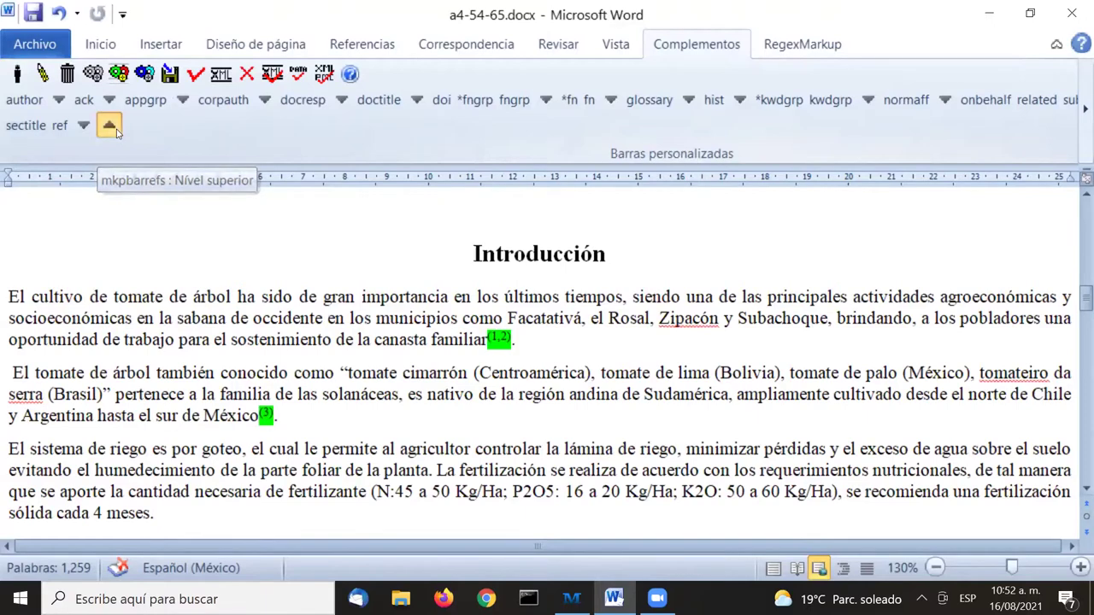
pyautogui.click(117, 131)
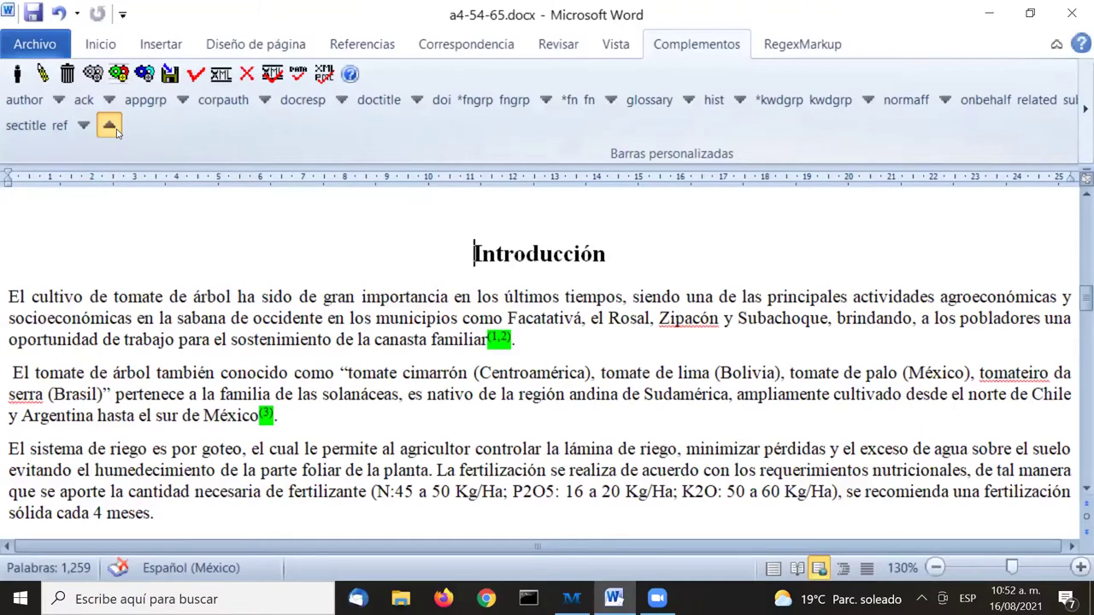
pyautogui.click(115, 130)
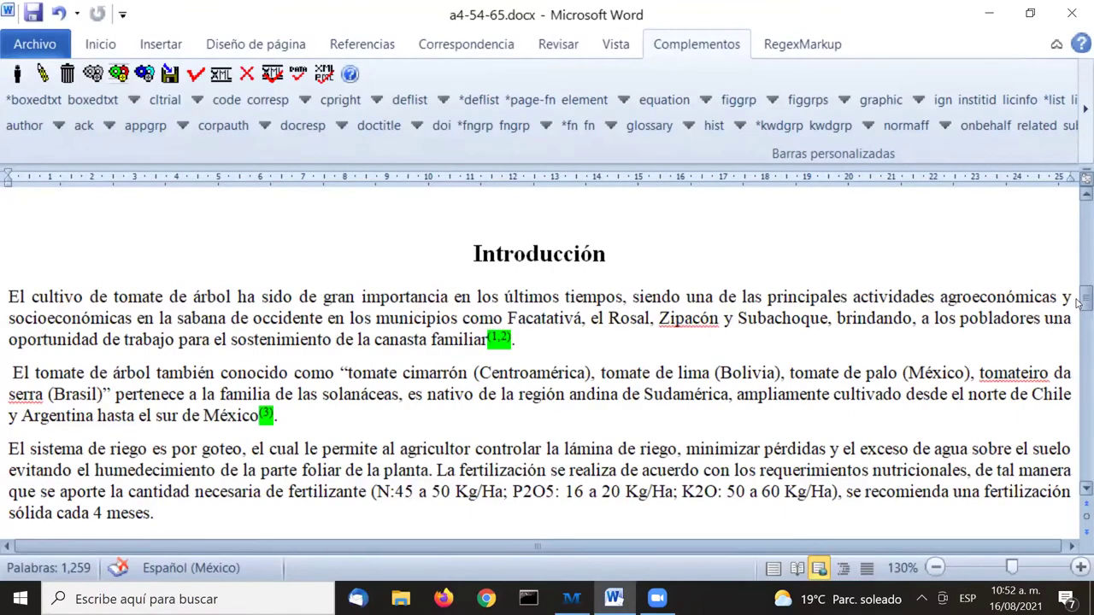
# Select the whole article body, from the Introducción heading through the end of the Conclusiones paragraph
pyautogui.moveTo(1078, 303); pyautogui.dragTo(1078, 437)
pyautogui.keyDown('shift'); pyautogui.click(451, 368); pyautogui.keyUp('shift')
pyautogui.scroll(2, 782, 390)
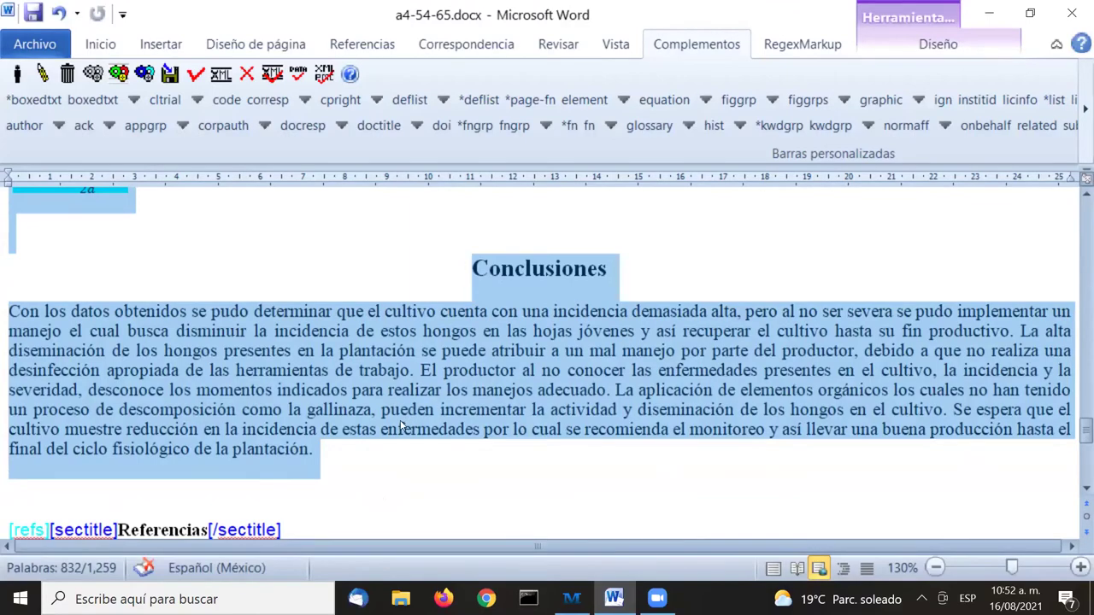
pyautogui.scroll(8, 419, 397)
pyautogui.scroll(15, 408, 385)
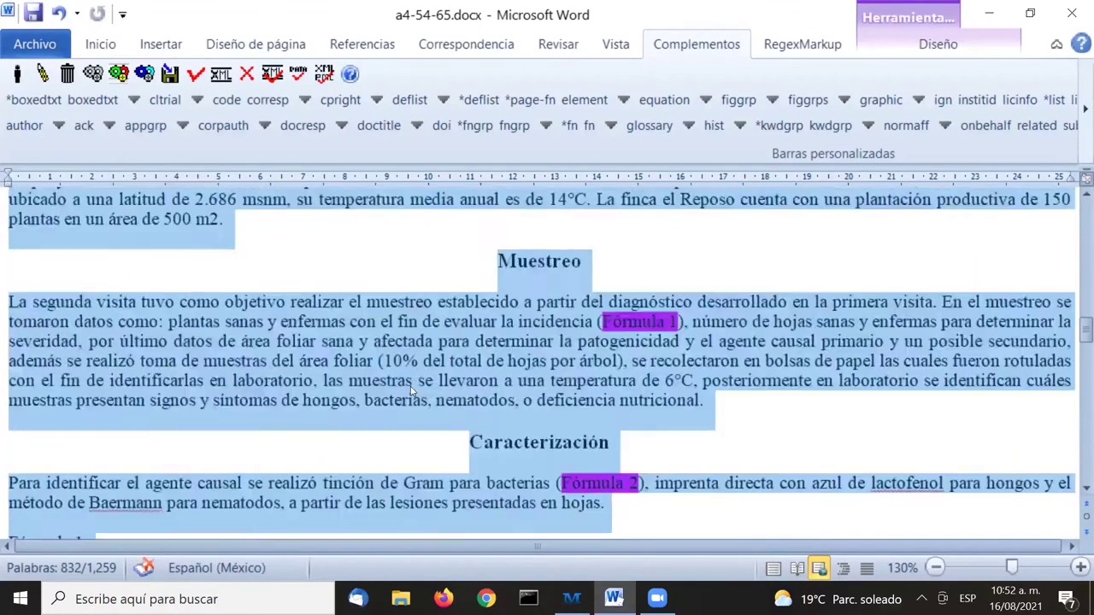
pyautogui.scroll(-5, 410, 415)
pyautogui.scroll(3, 410, 416)
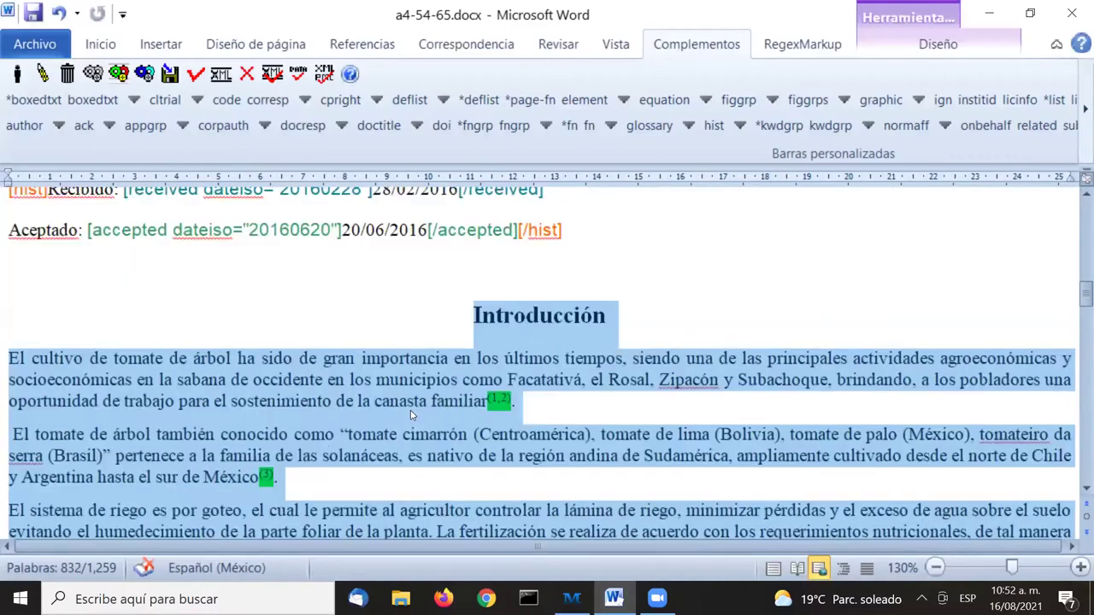
# Tag the selected body as xmlbody, answering No to author-date citations and accepting the proposed section levels
pyautogui.click(1083, 109)
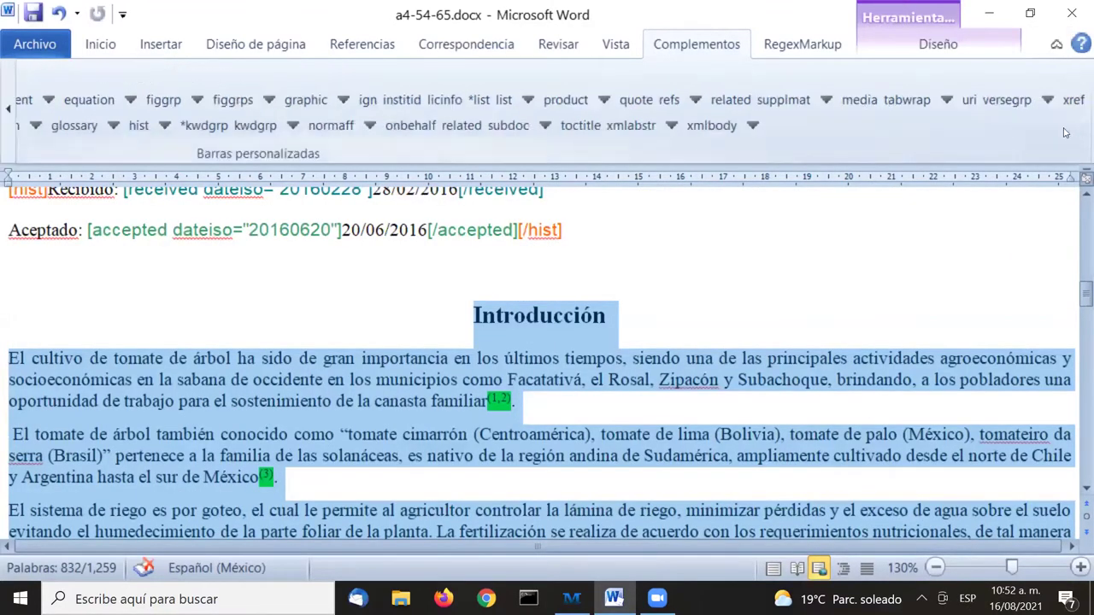
pyautogui.click(709, 126)
pyautogui.click(708, 128)
pyautogui.click(706, 136)
pyautogui.click(706, 135)
pyautogui.click(706, 135)
pyautogui.click(705, 136)
pyautogui.click(706, 136)
pyautogui.click(706, 136)
pyautogui.click(706, 136)
pyautogui.click(706, 136)
pyautogui.click(705, 132)
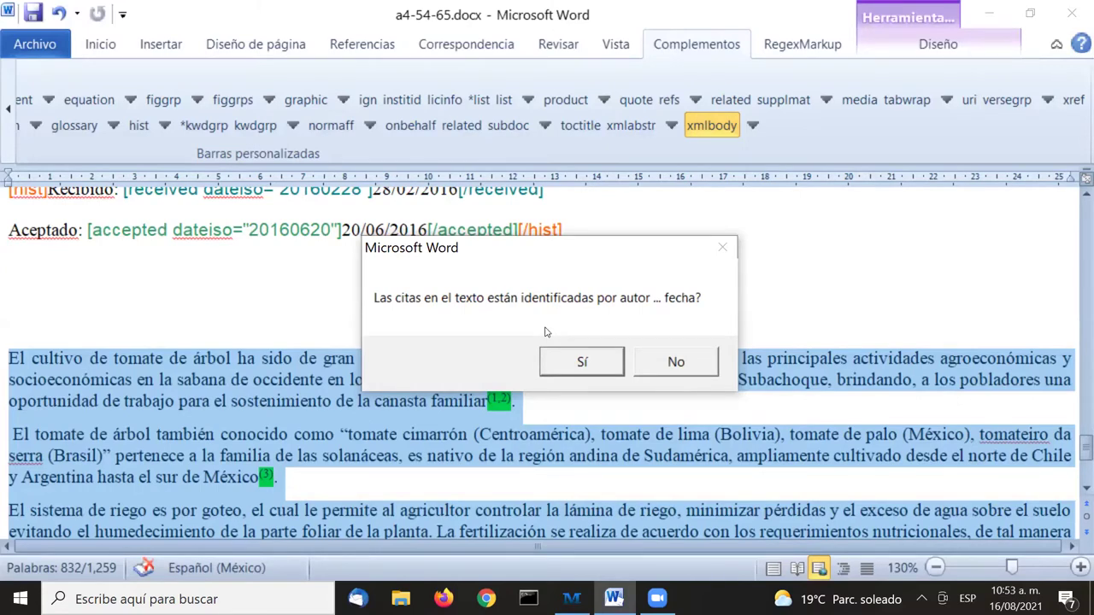
pyautogui.click(689, 358)
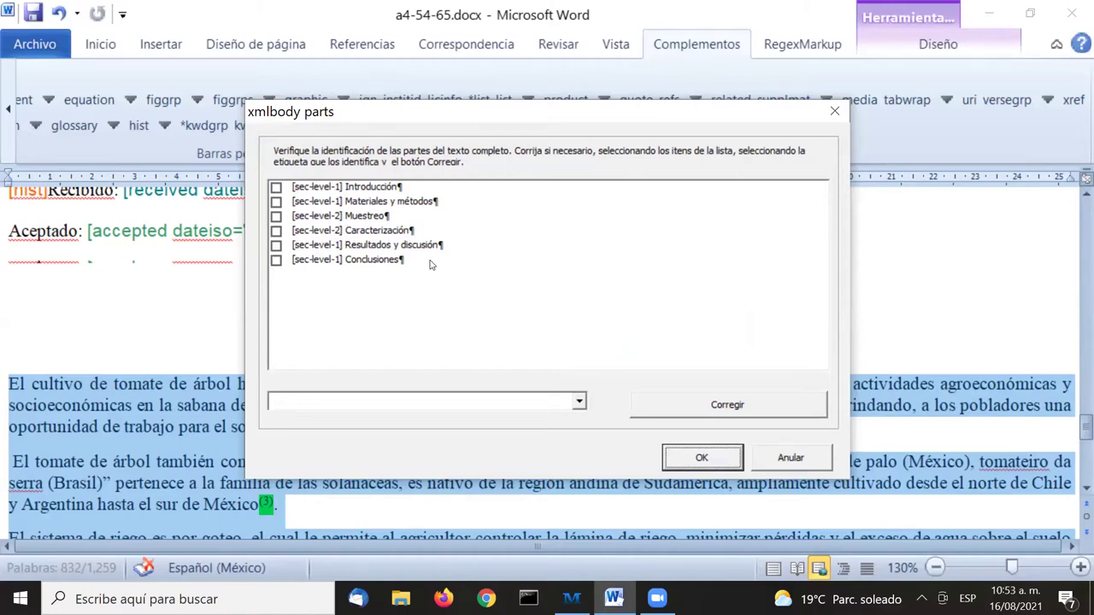
pyautogui.press('Return')
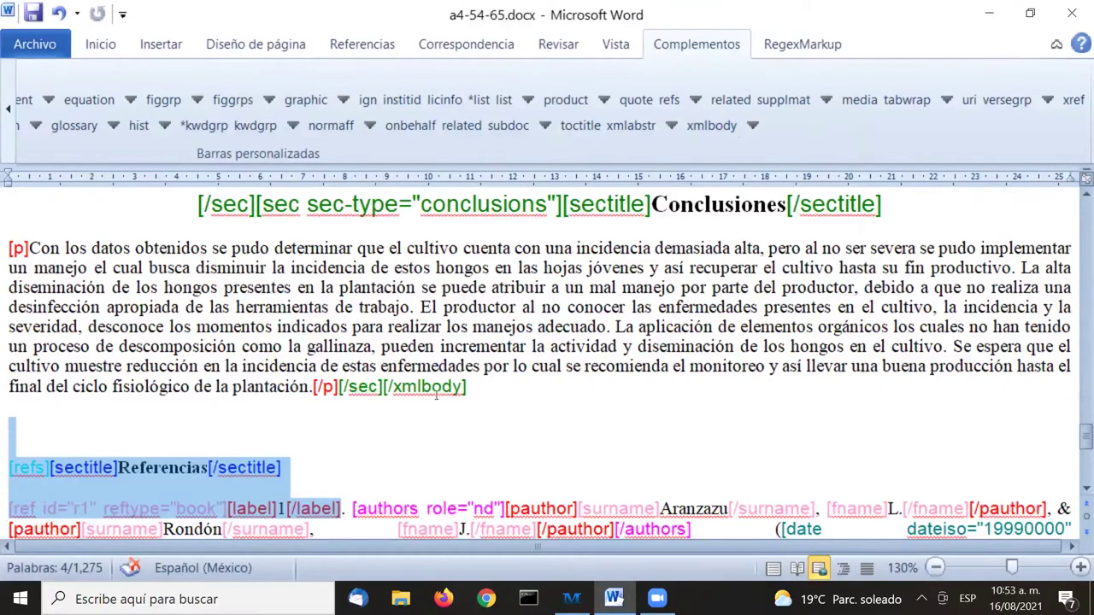
# Check the Introducción section's markup, including the rid values of the bibliographic xref tags on its citations
pyautogui.scroll(10, 556, 357)
pyautogui.scroll(10, 554, 357)
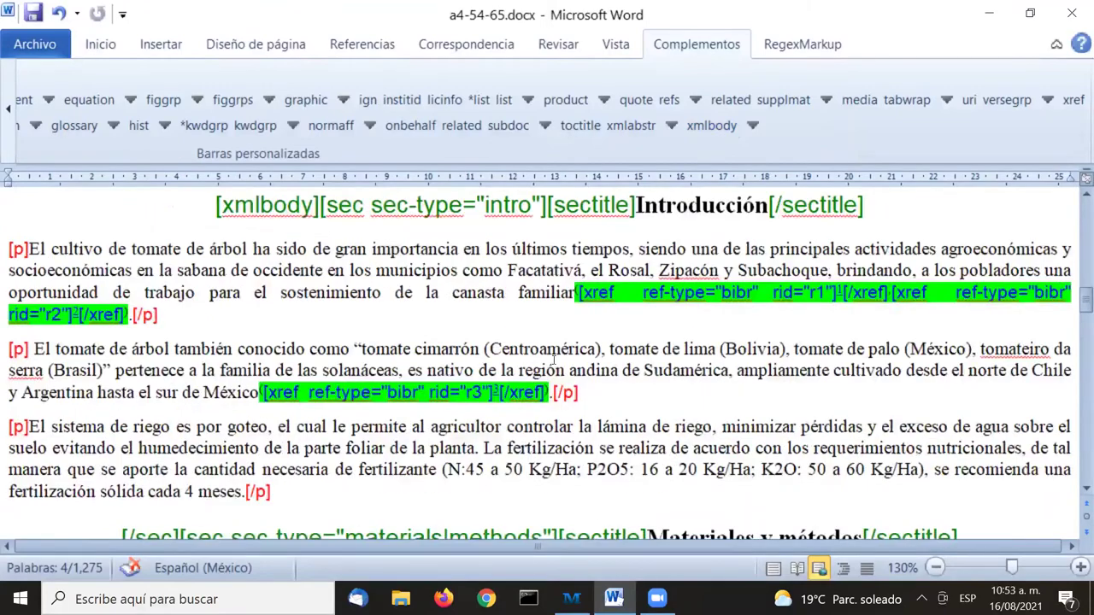
pyautogui.scroll(2, 553, 359)
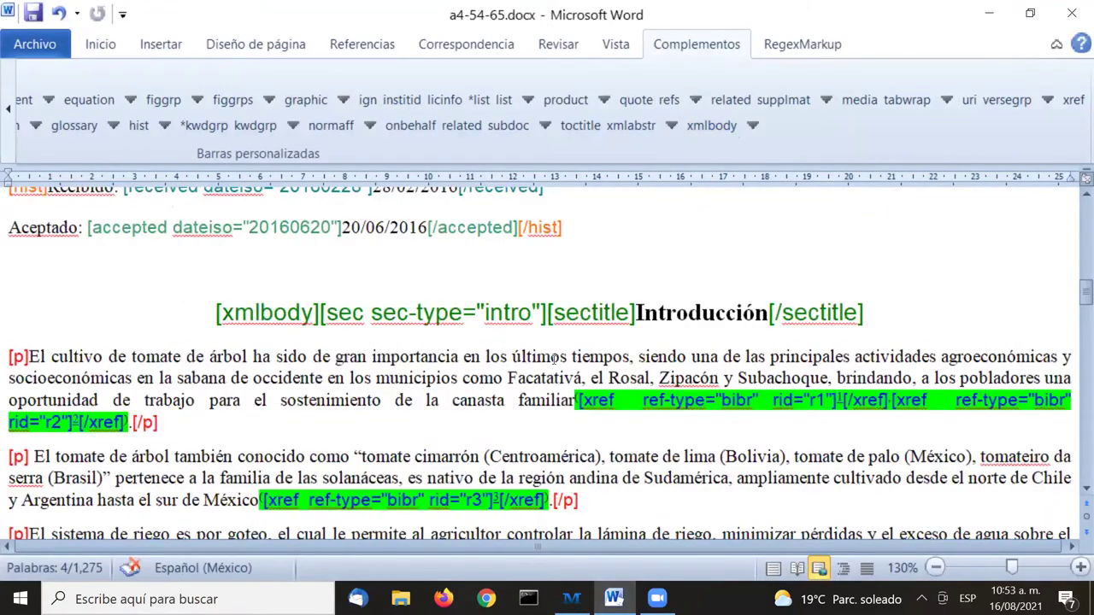
pyautogui.scroll(-1, 554, 357)
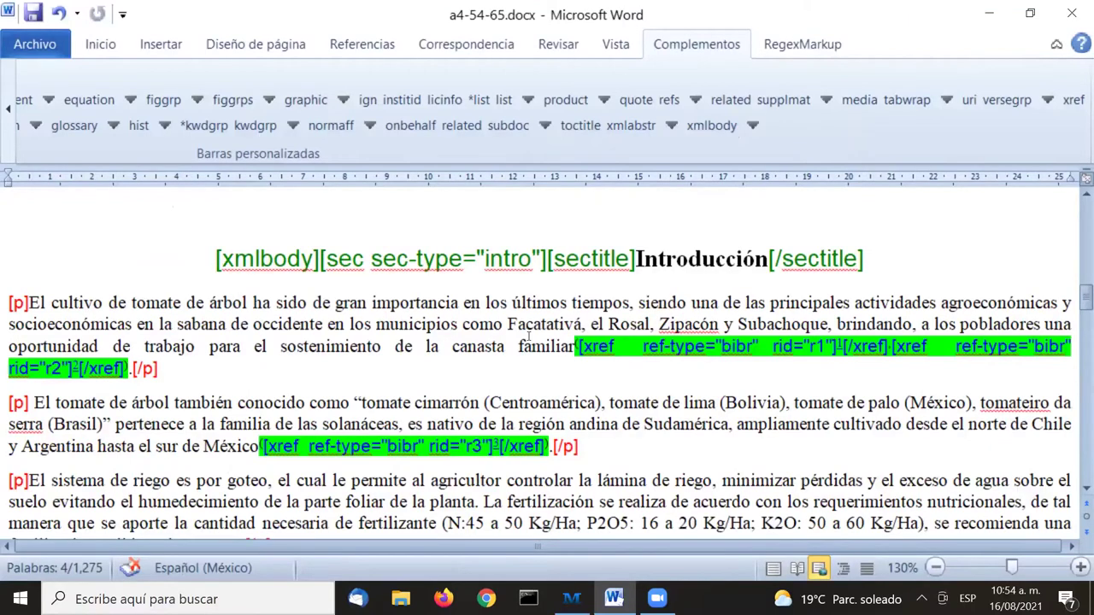
pyautogui.click(840, 345)
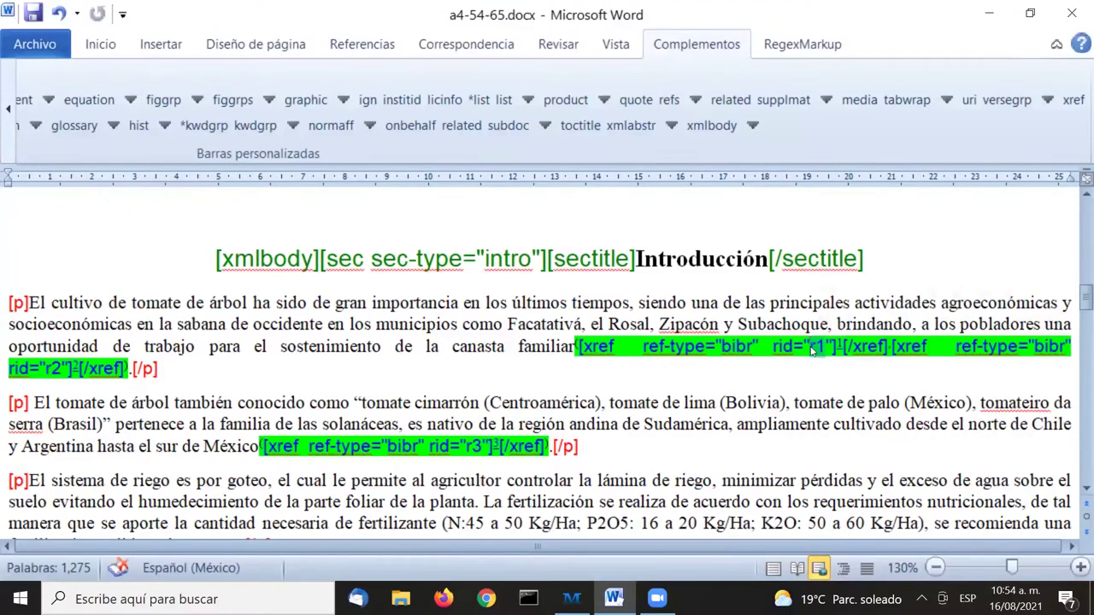
pyautogui.doubleClick(816, 347)
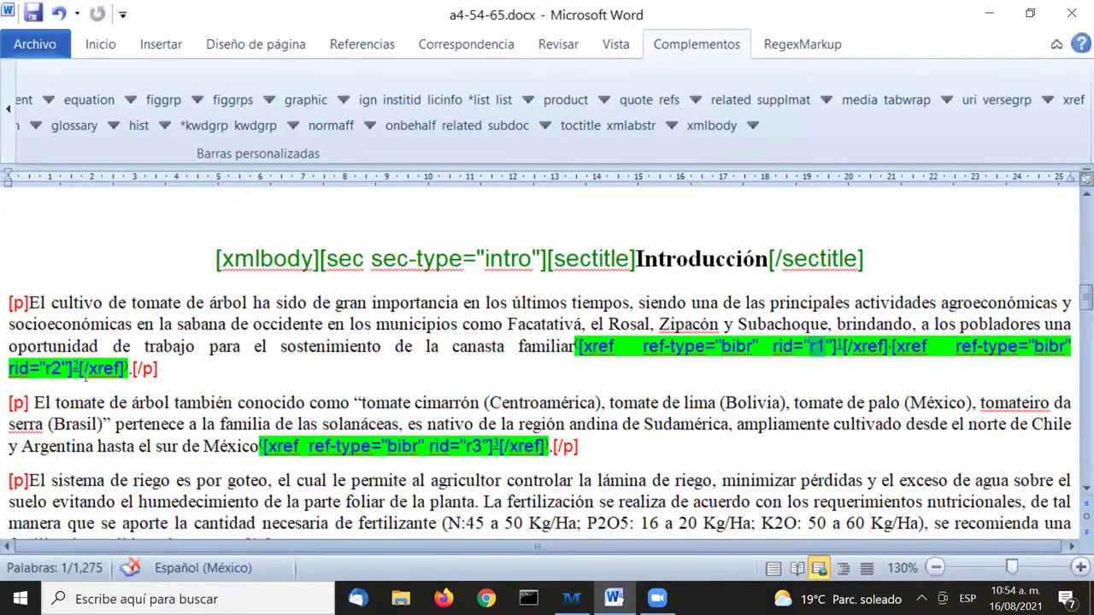
pyautogui.doubleClick(55, 368)
pyautogui.scroll(-2, 282, 436)
pyautogui.doubleClick(487, 341)
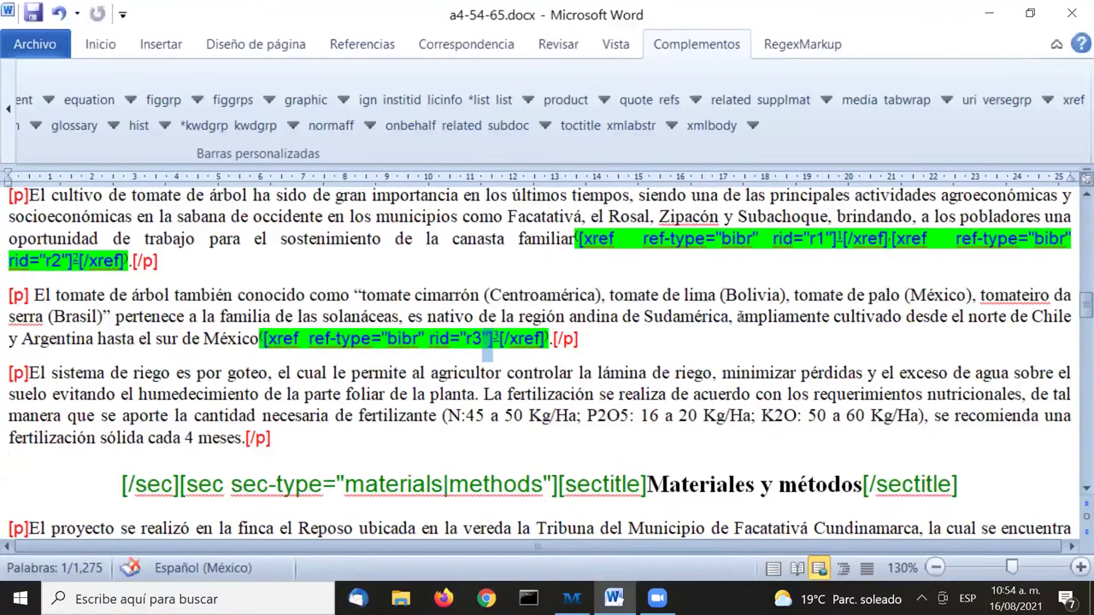
pyautogui.click(737, 316)
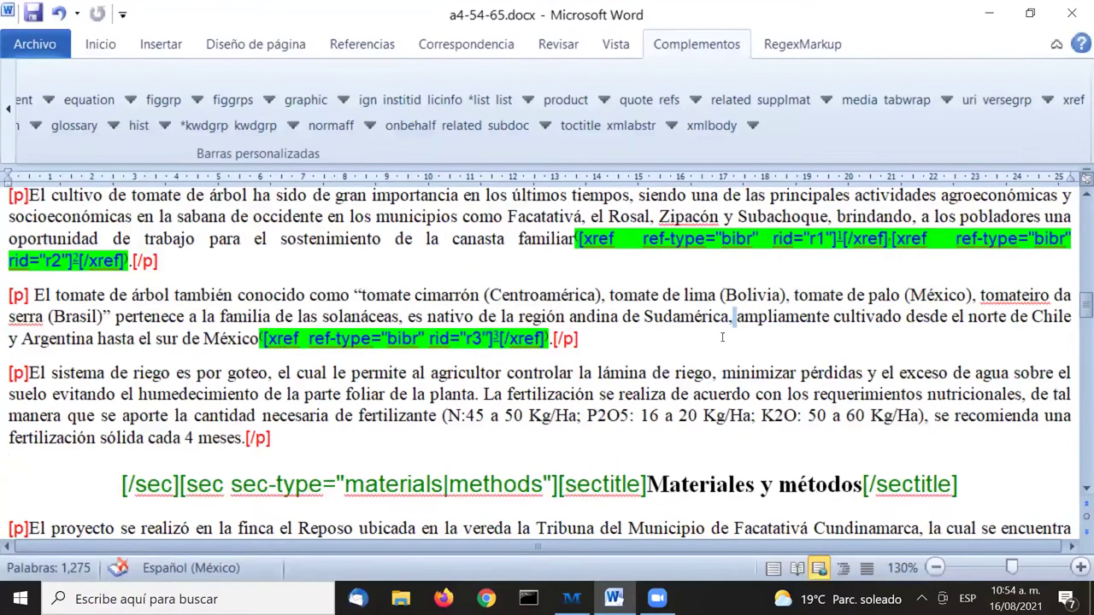
# Look through the section, subsection and paragraph tags from Materiales y métodos to Conclusiones
pyautogui.scroll(-8, 722, 340)
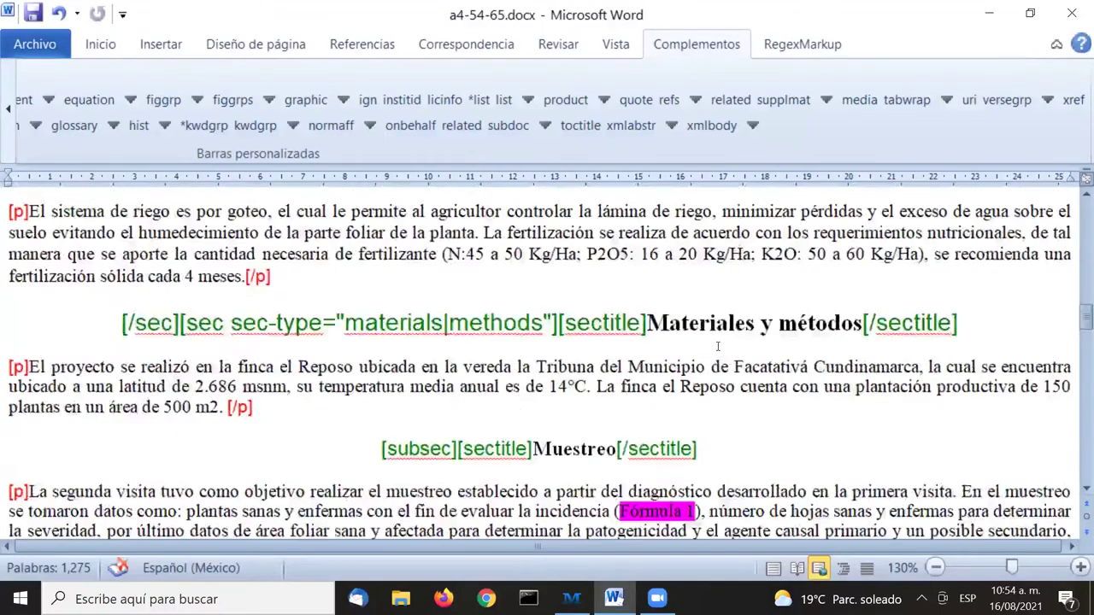
pyautogui.scroll(-18, 718, 346)
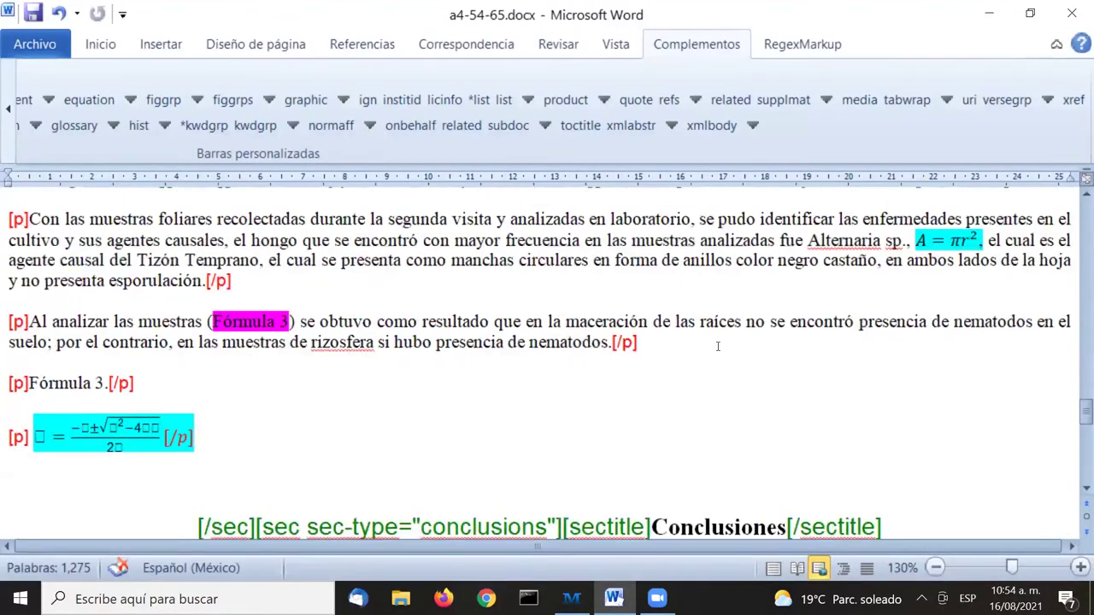
pyautogui.scroll(-5, 718, 346)
pyautogui.scroll(7, 723, 368)
pyautogui.scroll(10, 724, 376)
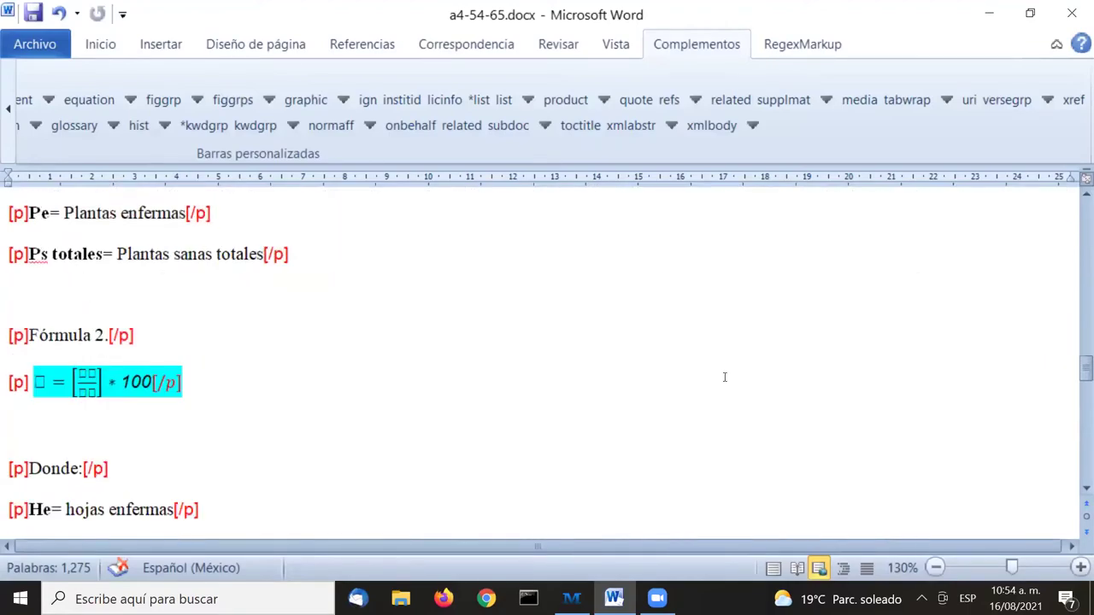
pyautogui.scroll(12, 725, 377)
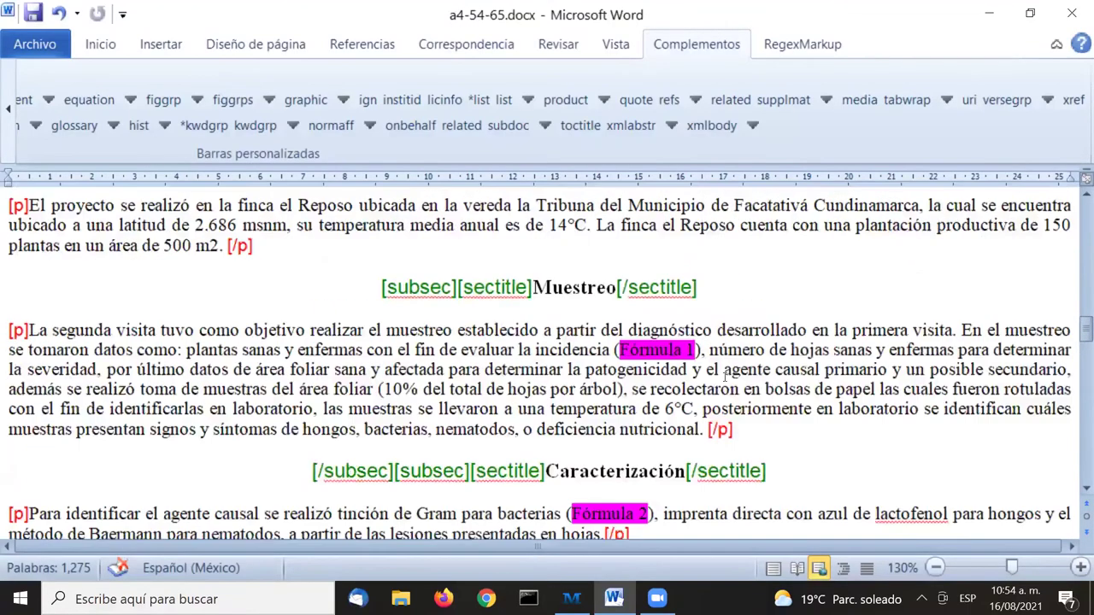
pyautogui.scroll(-10, 725, 377)
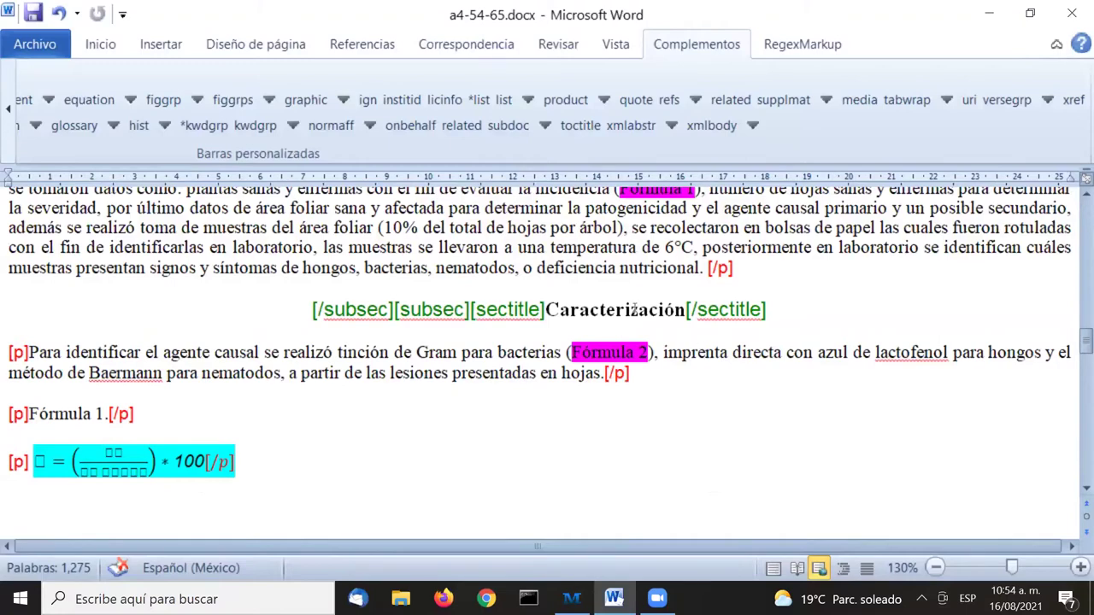
# Select the Fórmula 1 equation with its closing p tag and examine the other equations in the body
pyautogui.click(30, 463)
pyautogui.moveTo(31, 463); pyautogui.dragTo(219, 493)
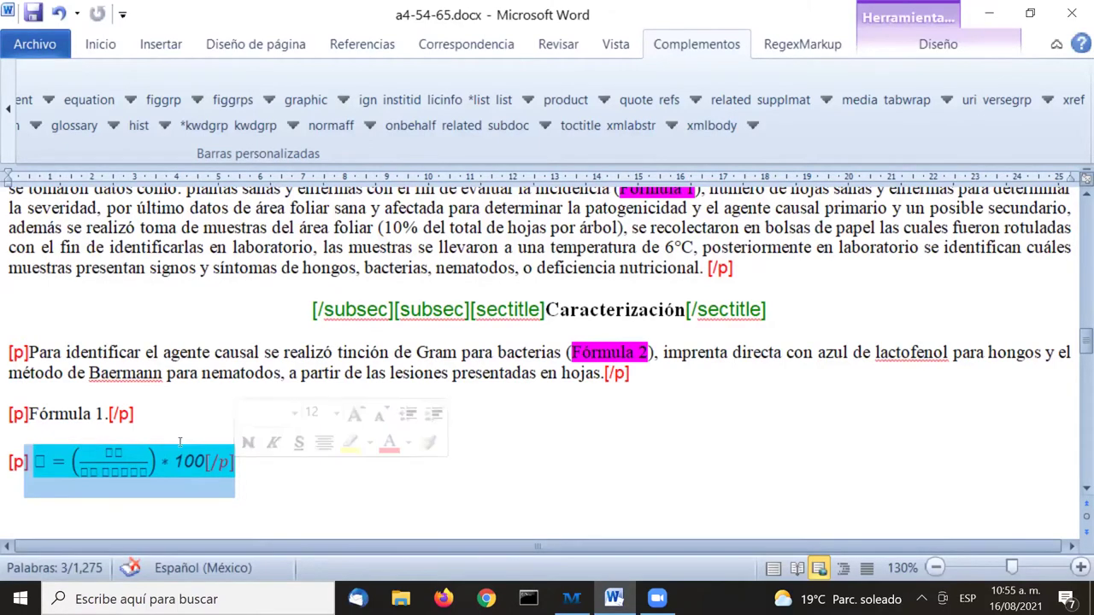
pyautogui.scroll(-1, 118, 404)
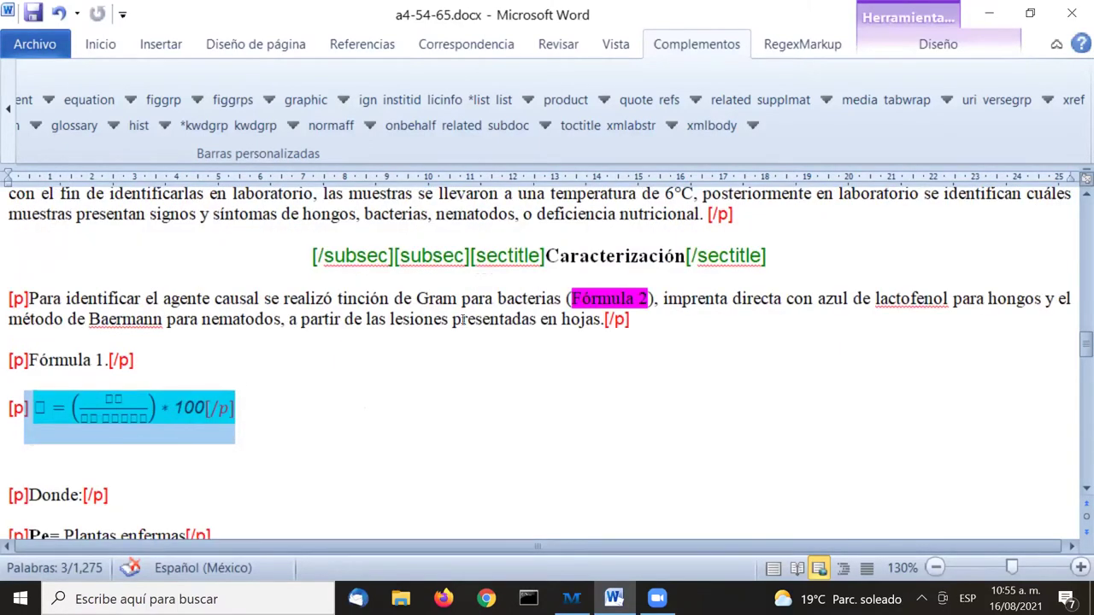
pyautogui.scroll(-15, 463, 278)
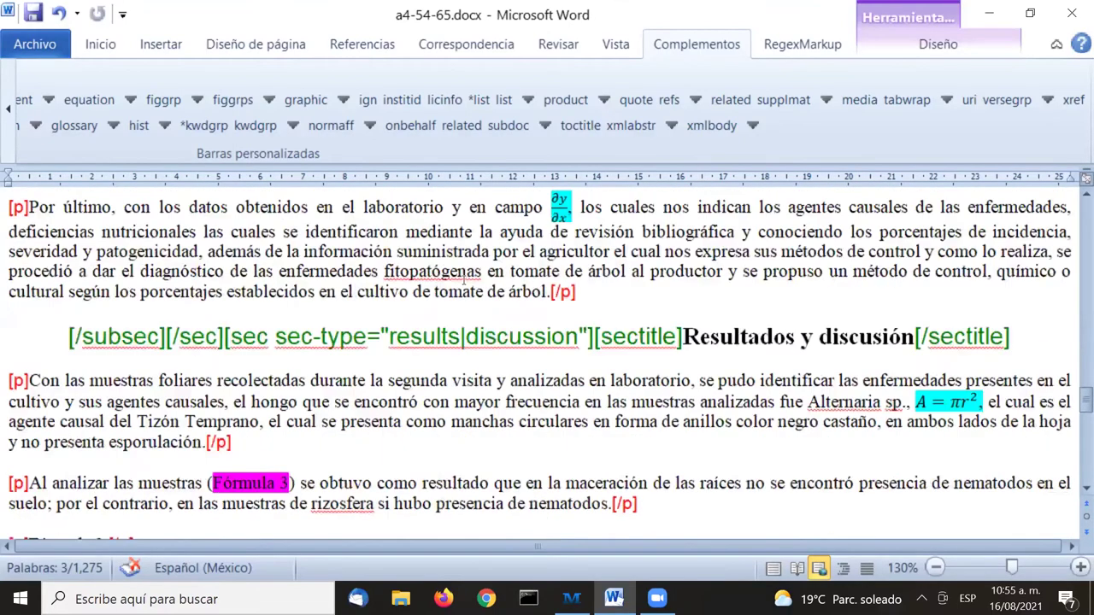
pyautogui.scroll(3, 464, 278)
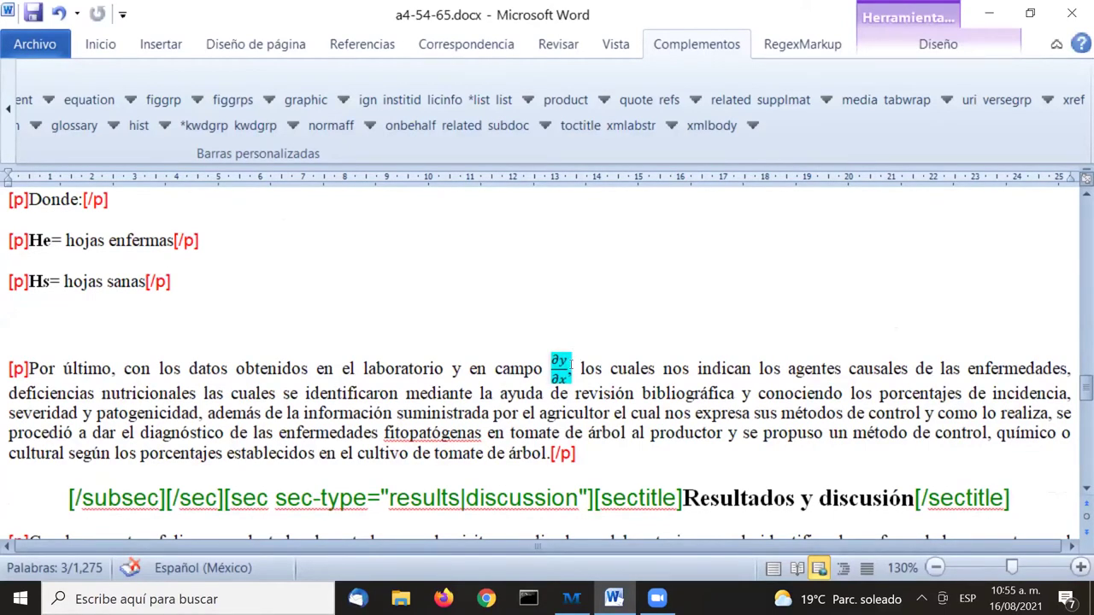
pyautogui.scroll(-3, 571, 364)
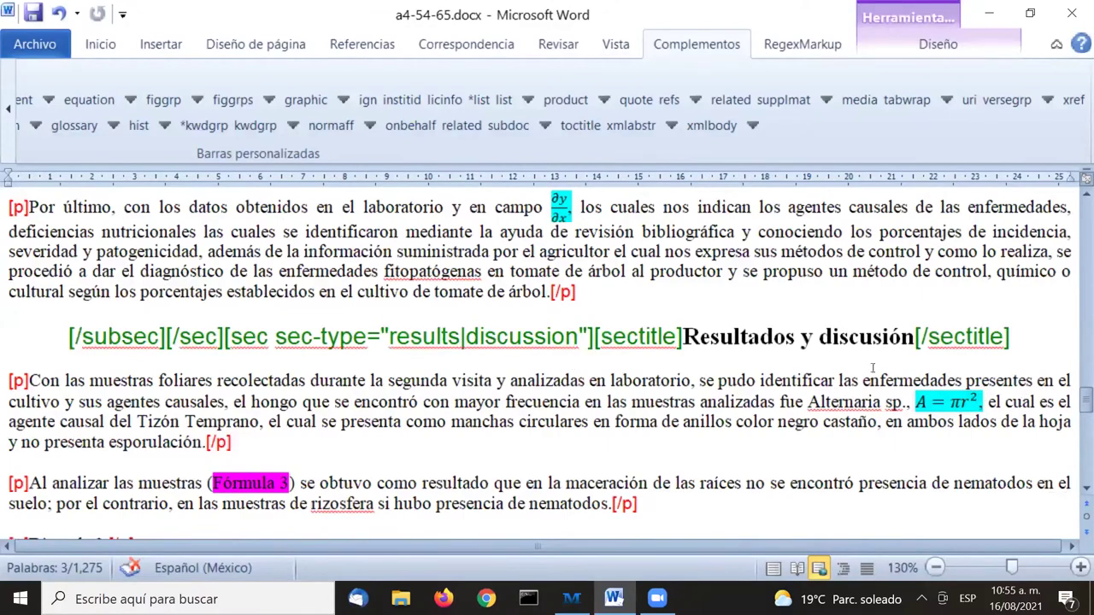
pyautogui.scroll(-8, 842, 386)
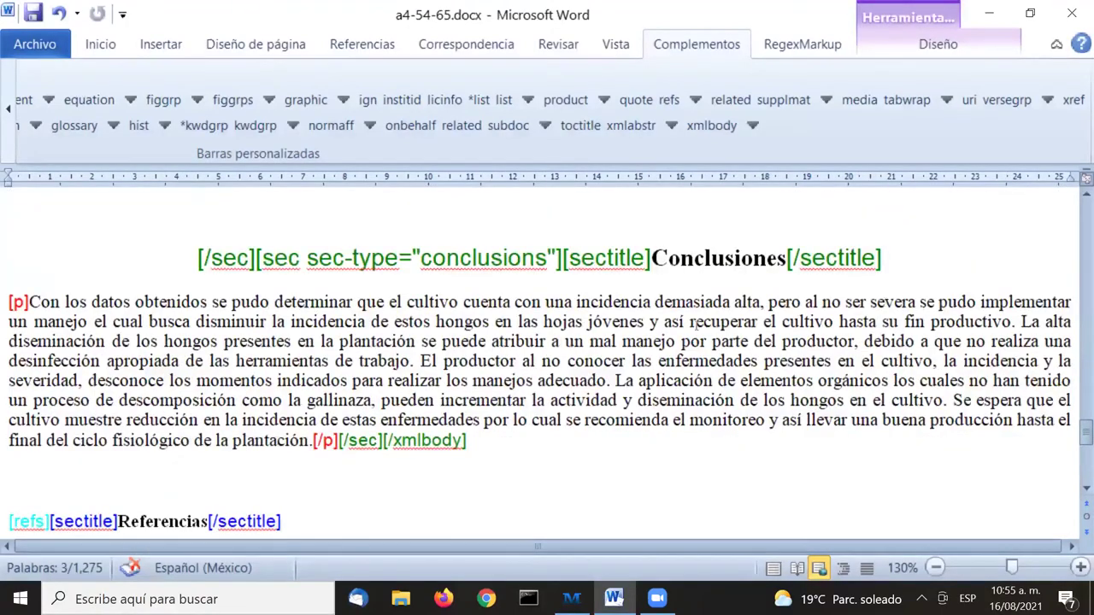
pyautogui.scroll(3, 694, 327)
pyautogui.scroll(-8, 698, 282)
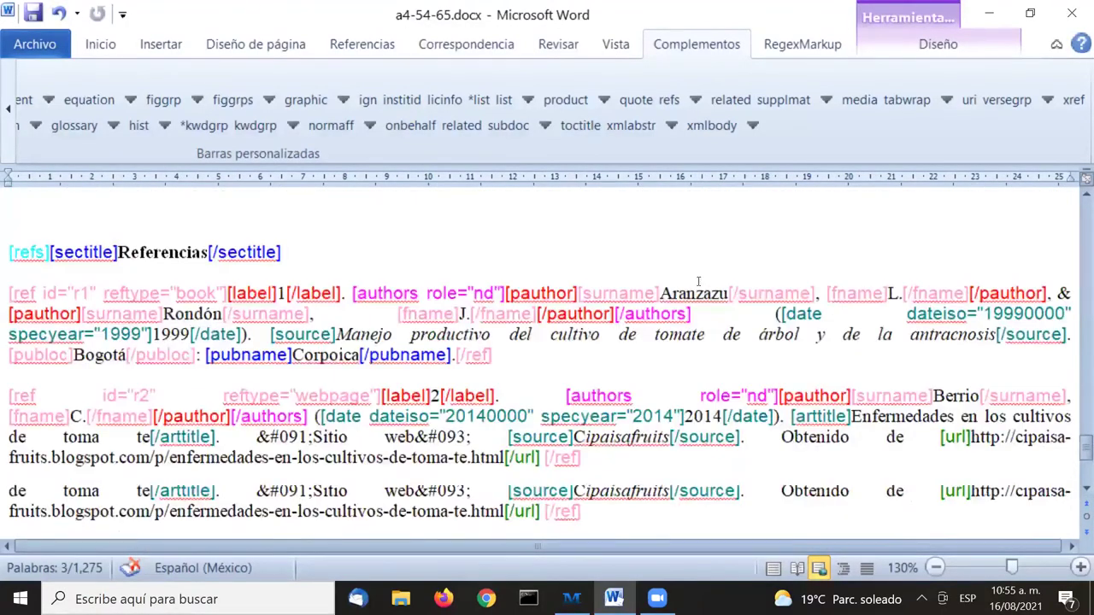
pyautogui.scroll(15, 696, 286)
pyautogui.scroll(10, 696, 288)
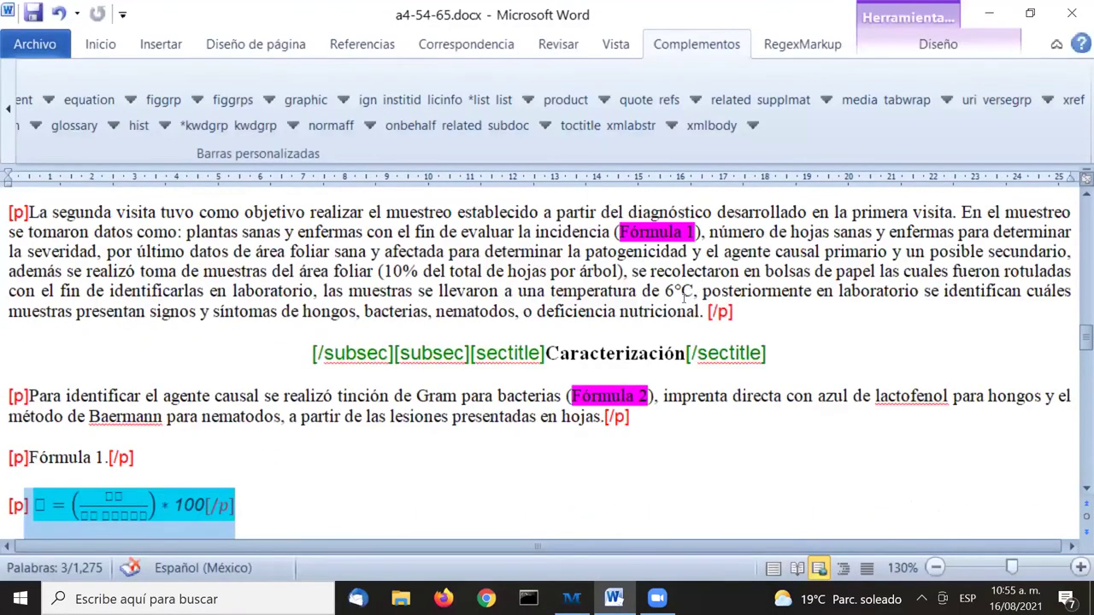
pyautogui.scroll(1, 685, 295)
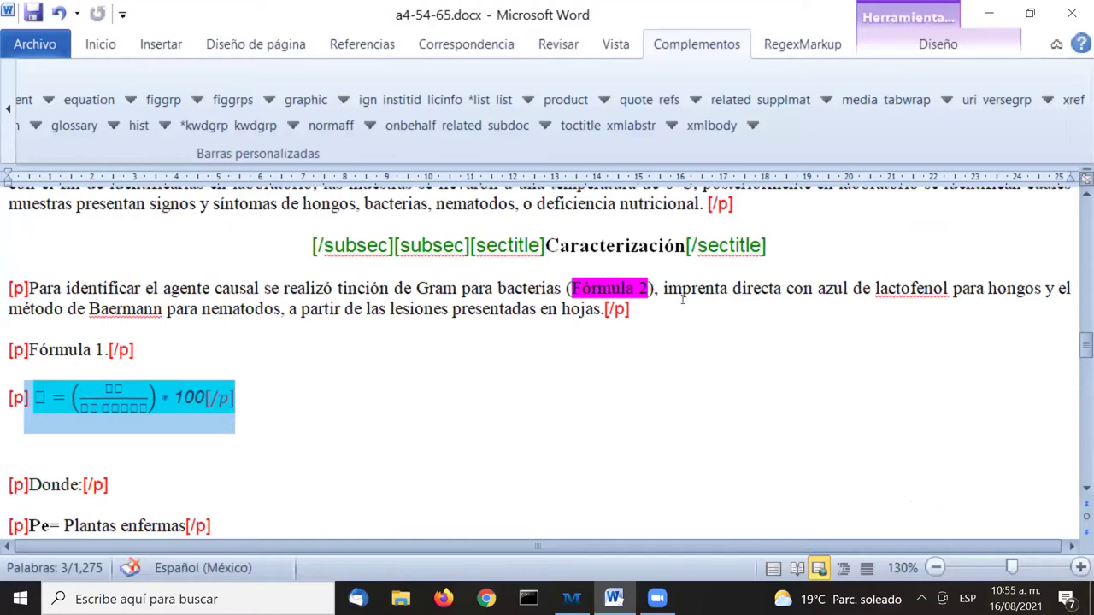
# Run RegexMarkup's *equation command to mark up all equations in the document at once, accepting the prompt to continue
pyautogui.click(791, 48)
pyautogui.click(787, 51)
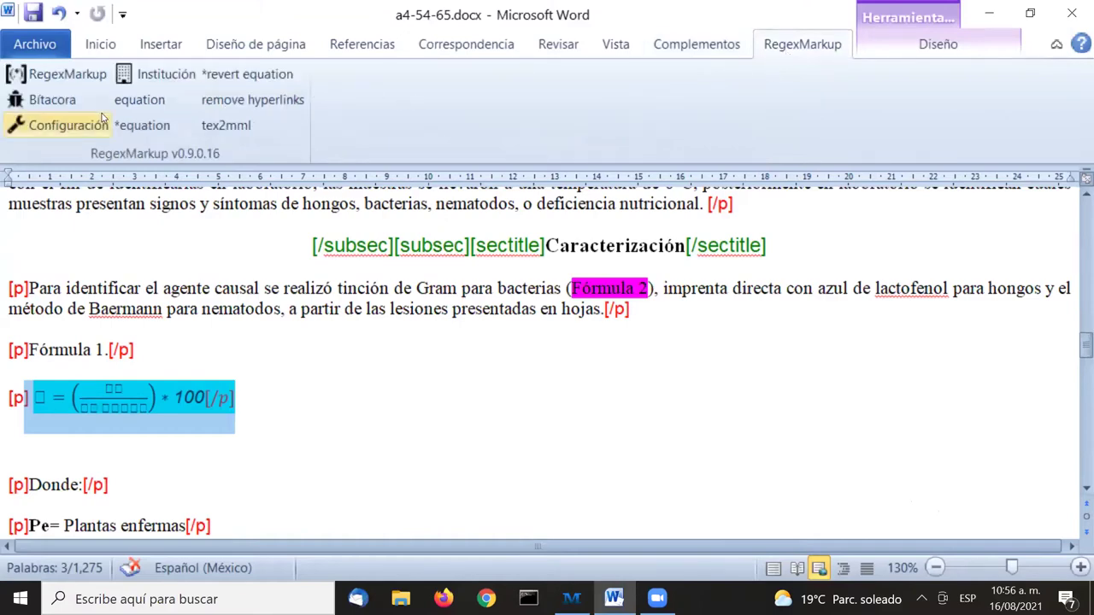
pyautogui.click(159, 131)
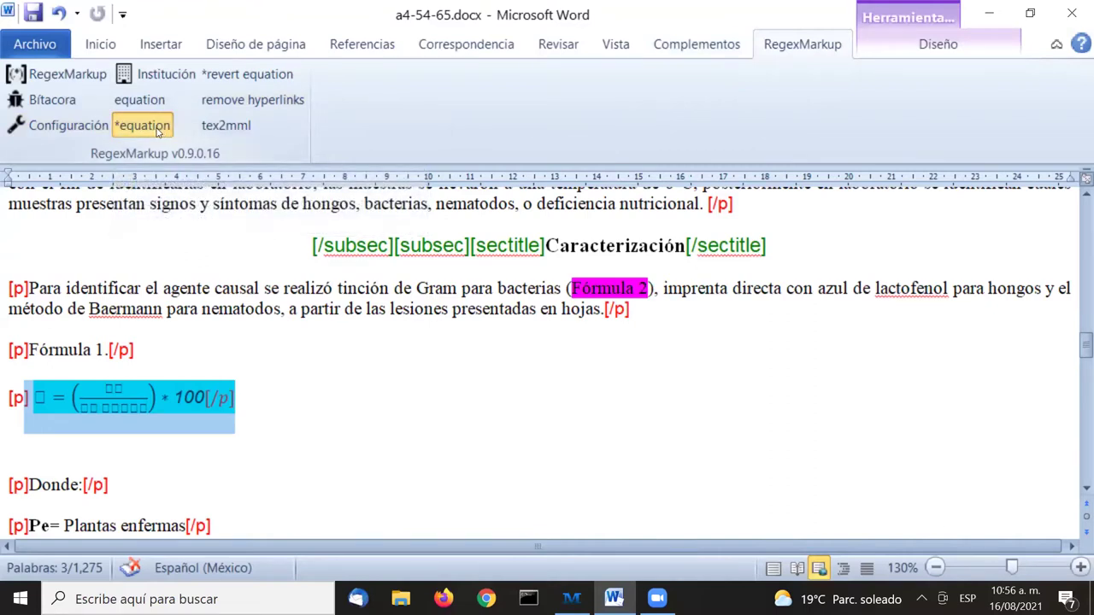
pyautogui.click(156, 133)
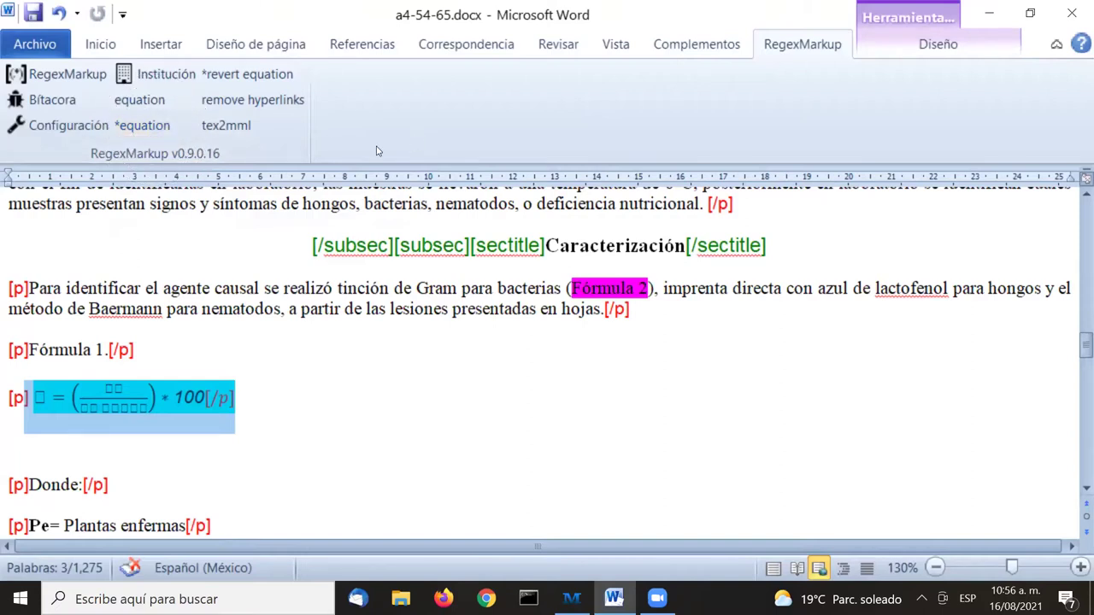
pyautogui.click(162, 128)
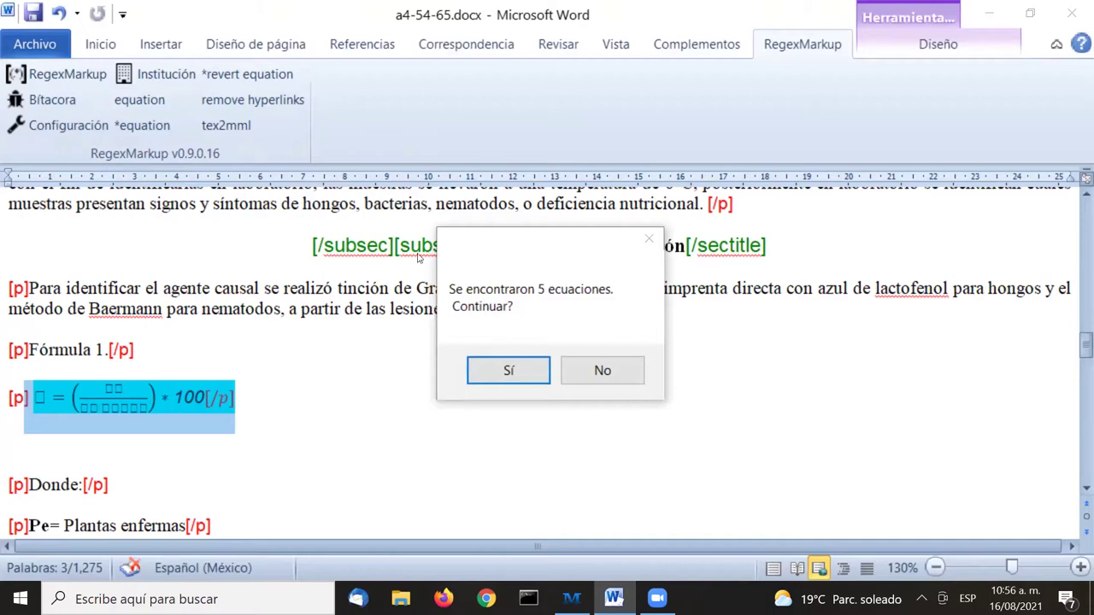
pyautogui.click(536, 314)
pyautogui.click(522, 377)
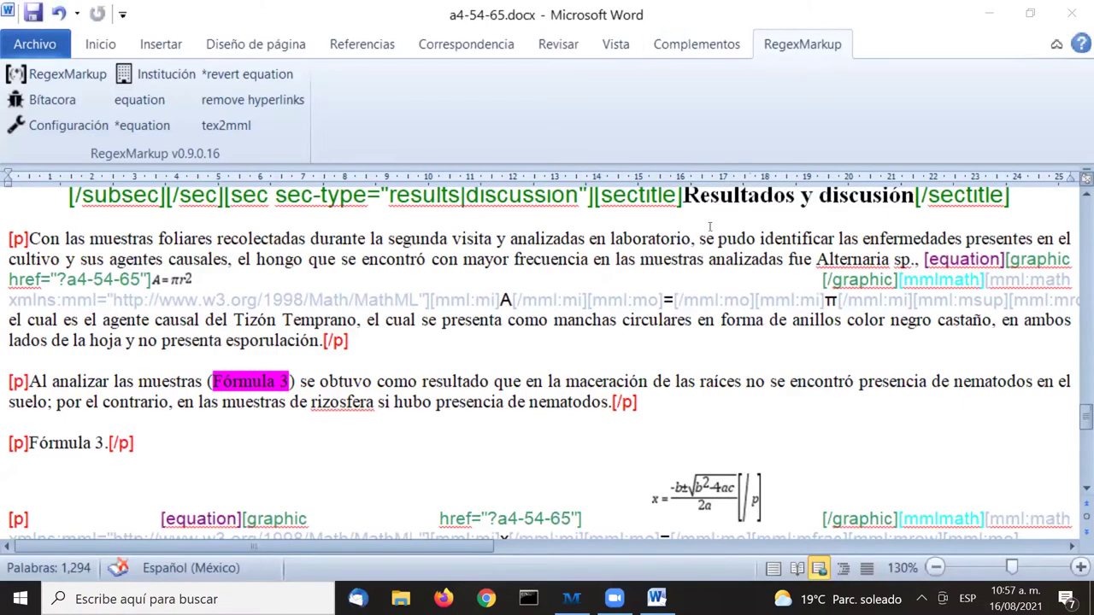
# Look back through the body from Resultados y discusión to Materiales y métodos to check the equation markup
pyautogui.scroll(15, 652, 282)
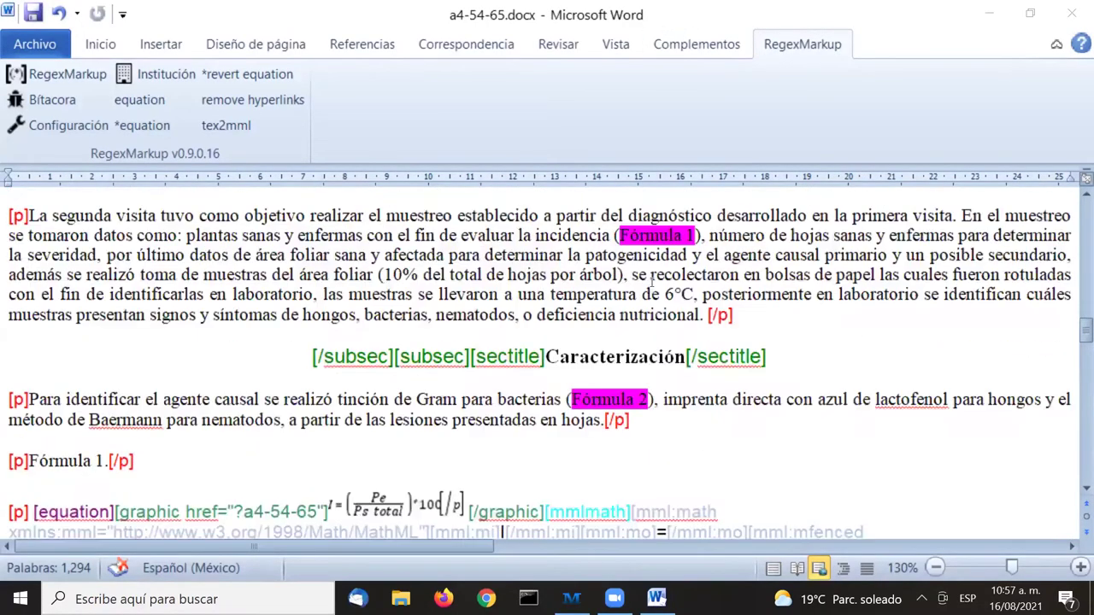
pyautogui.scroll(10, 652, 282)
pyautogui.scroll(-7, 652, 282)
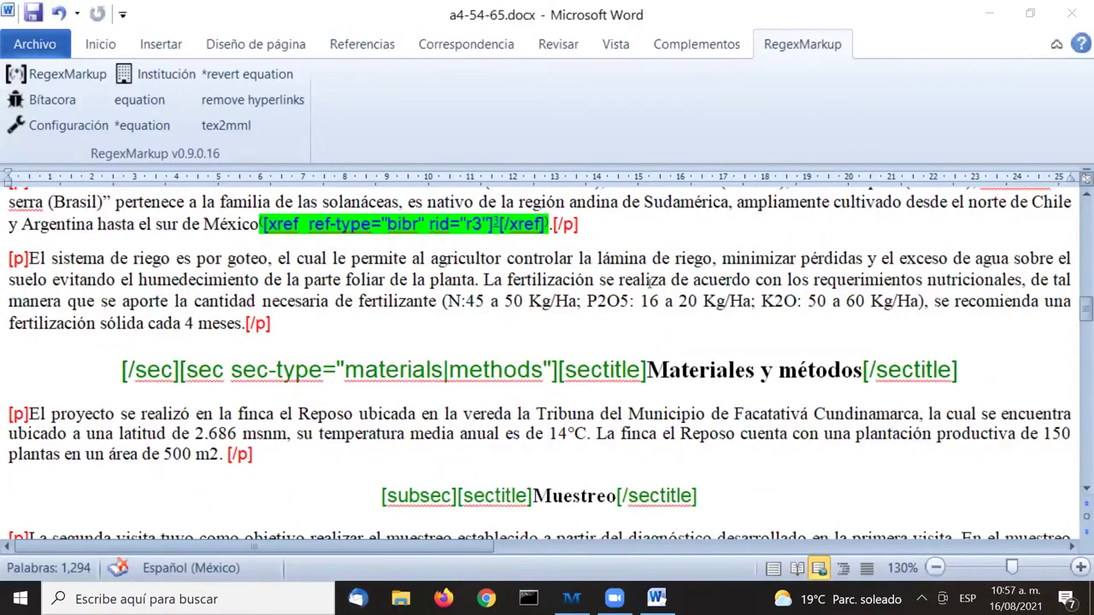
# Go to the Fórmula 1 mention in the Muestreo section and bring up the add-in markup tools
pyautogui.scroll(-3, 652, 282)
pyautogui.scroll(-2, 652, 275)
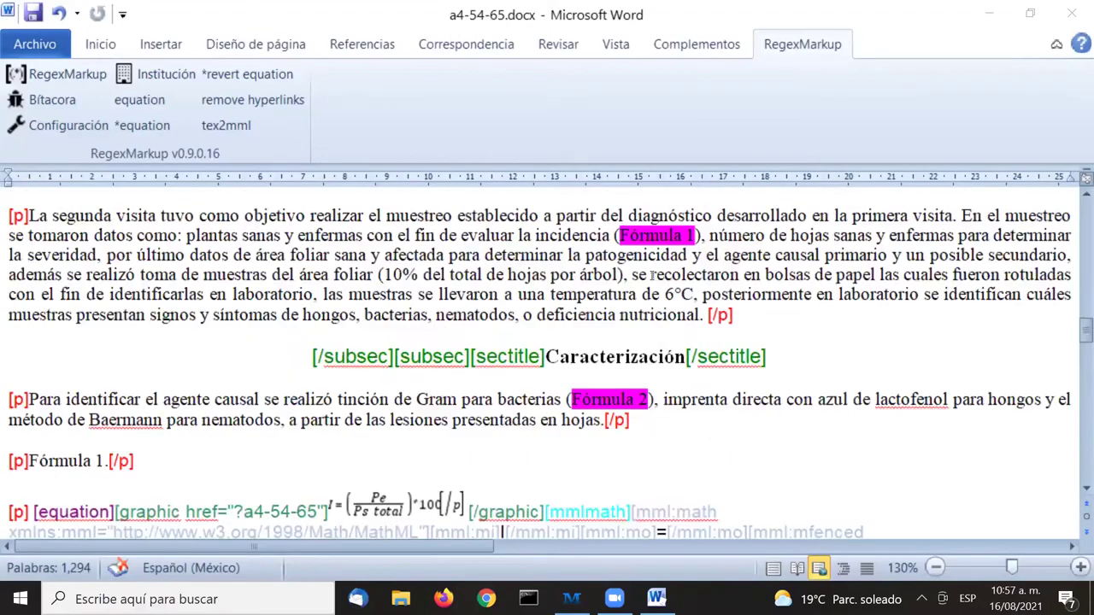
pyautogui.scroll(-1, 652, 275)
pyautogui.scroll(1, 652, 275)
pyautogui.click(692, 54)
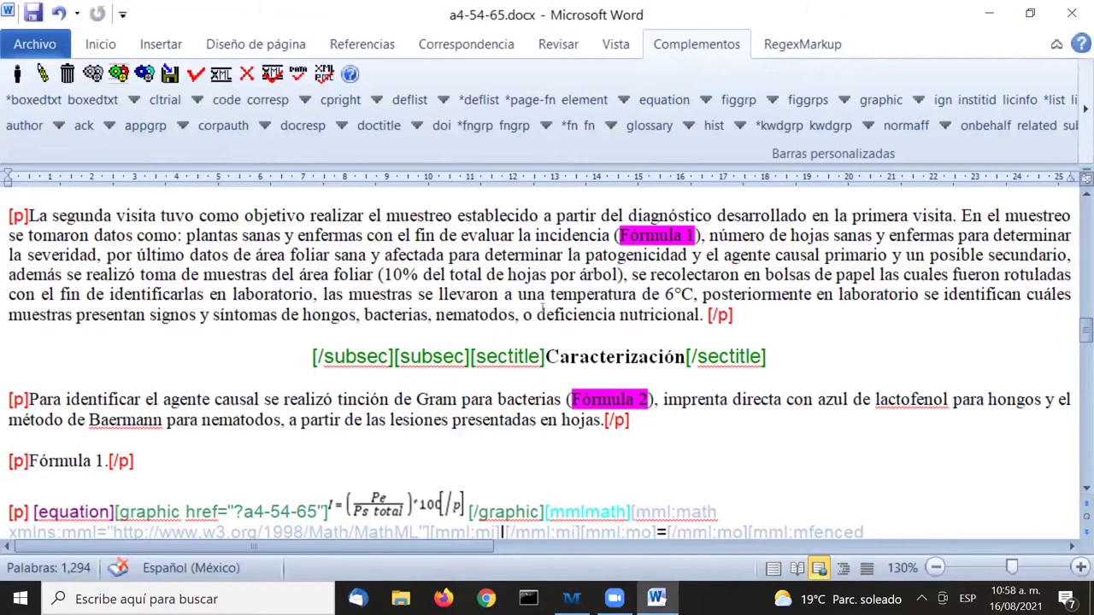
pyautogui.moveTo(619, 237); pyautogui.dragTo(694, 239)
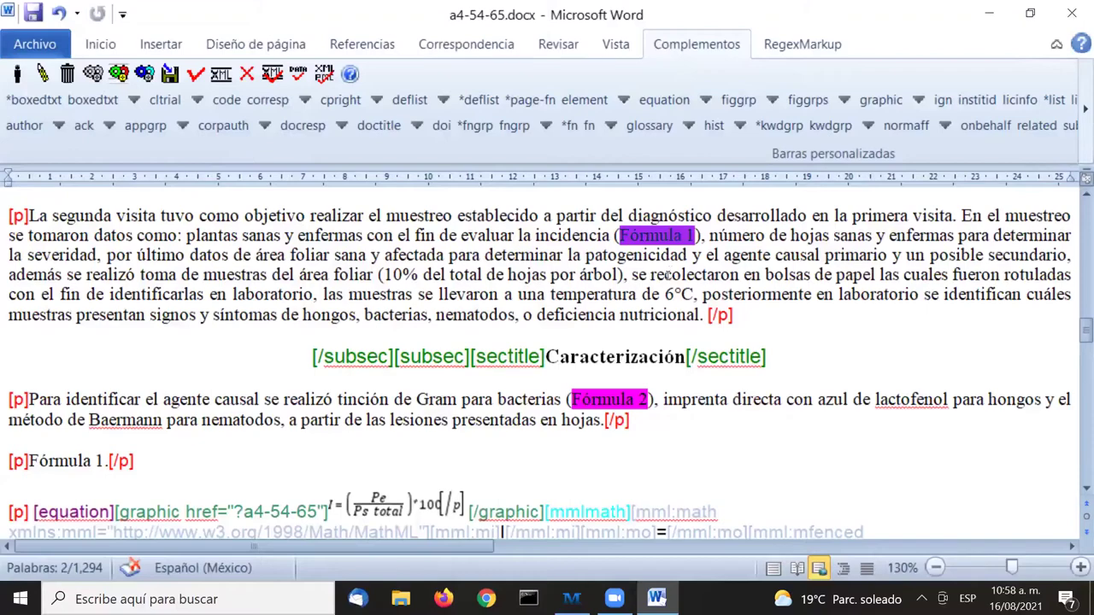
pyautogui.click(666, 274)
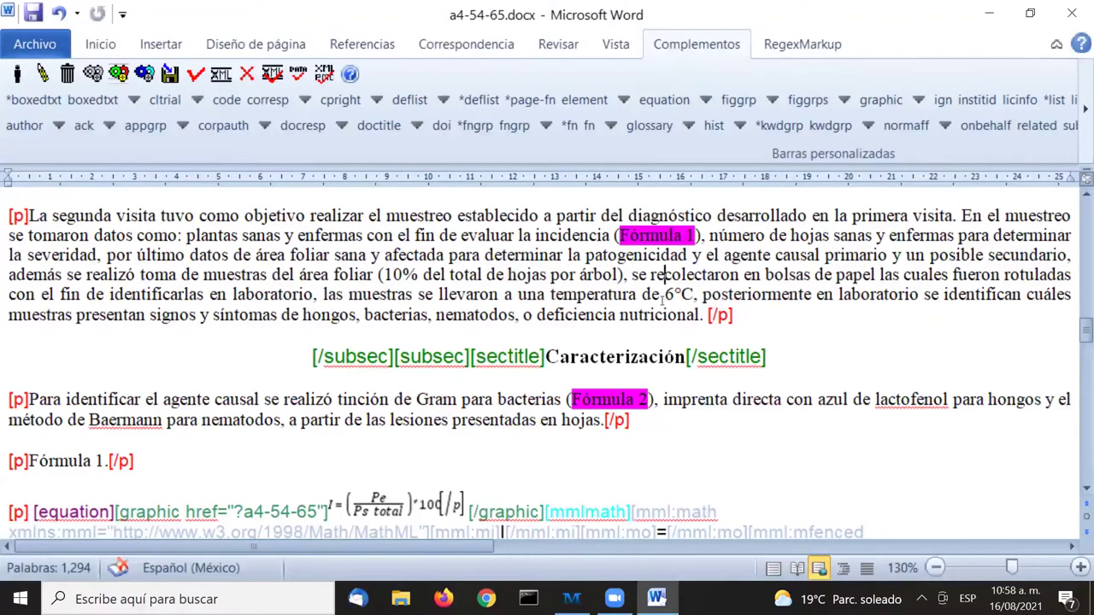
pyautogui.scroll(4, 662, 295)
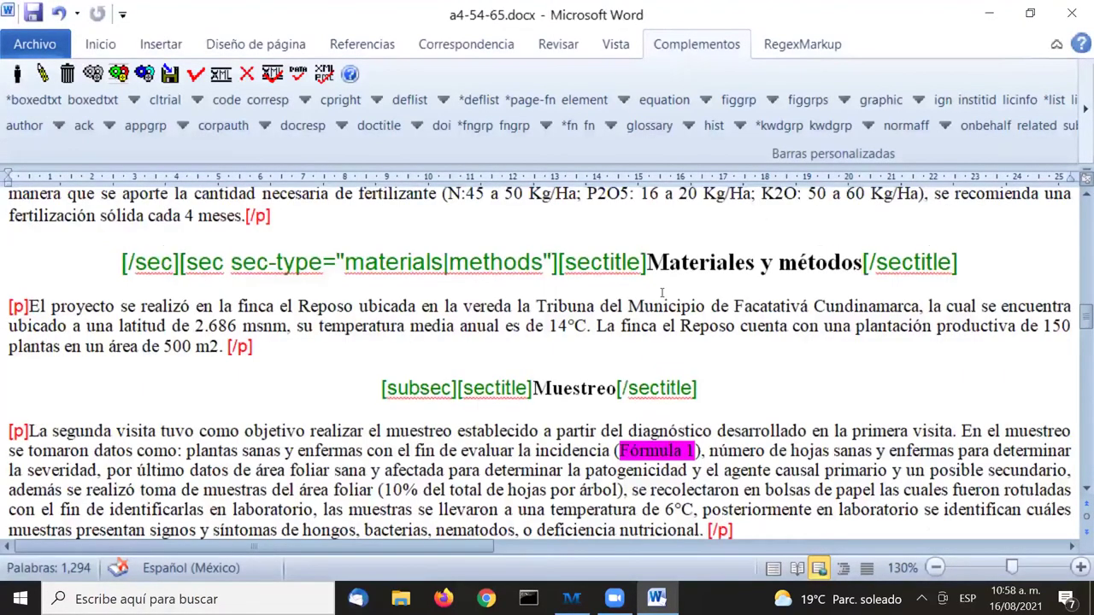
pyautogui.scroll(-2, 780, 275)
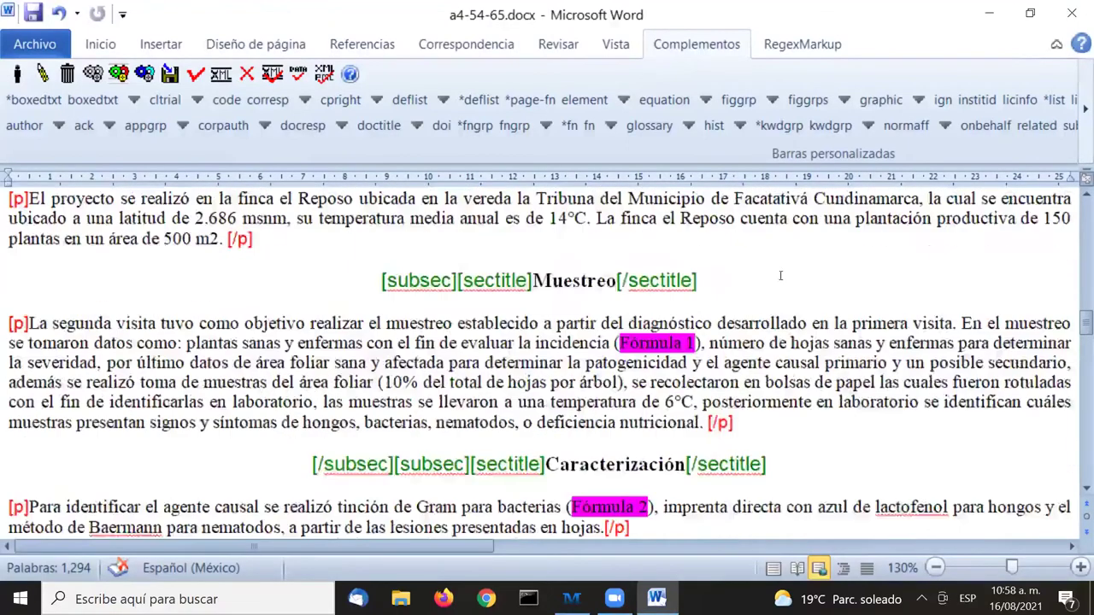
pyautogui.doubleClick(583, 282)
pyautogui.scroll(-1, 615, 282)
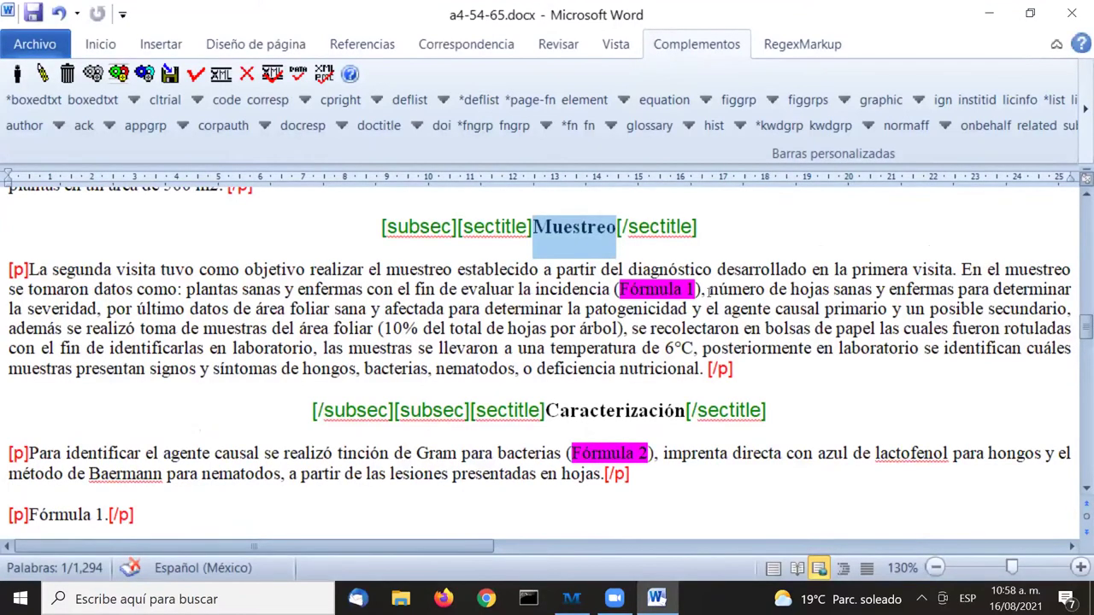
# Start an xref markup on the highlighted text "Fórmula 1" in the Muestreo paragraph
pyautogui.click(622, 289)
pyautogui.moveTo(622, 289); pyautogui.dragTo(697, 290)
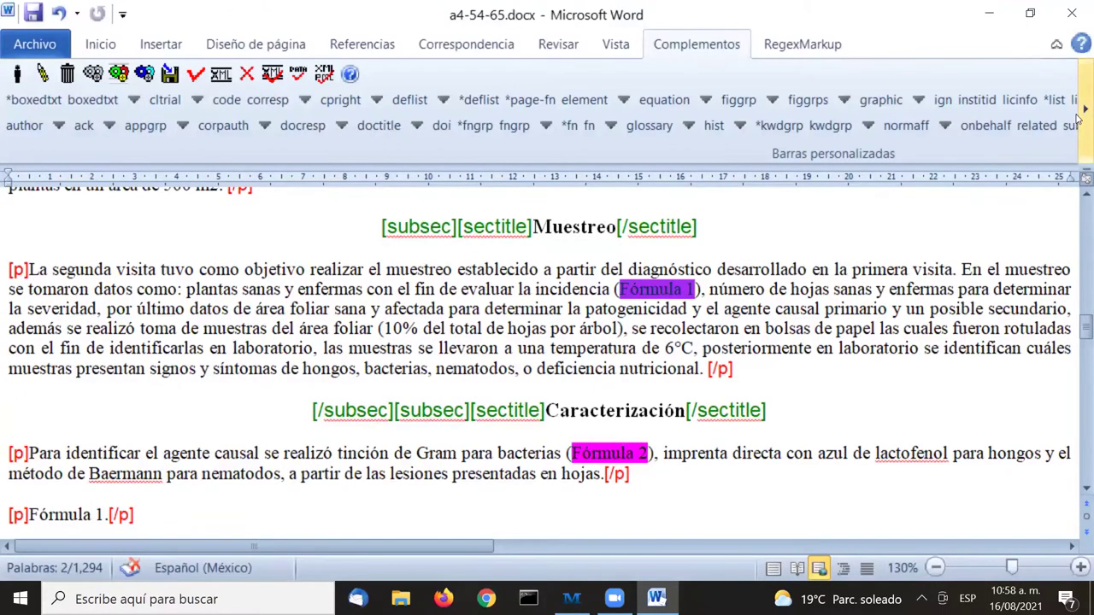
pyautogui.click(1082, 111)
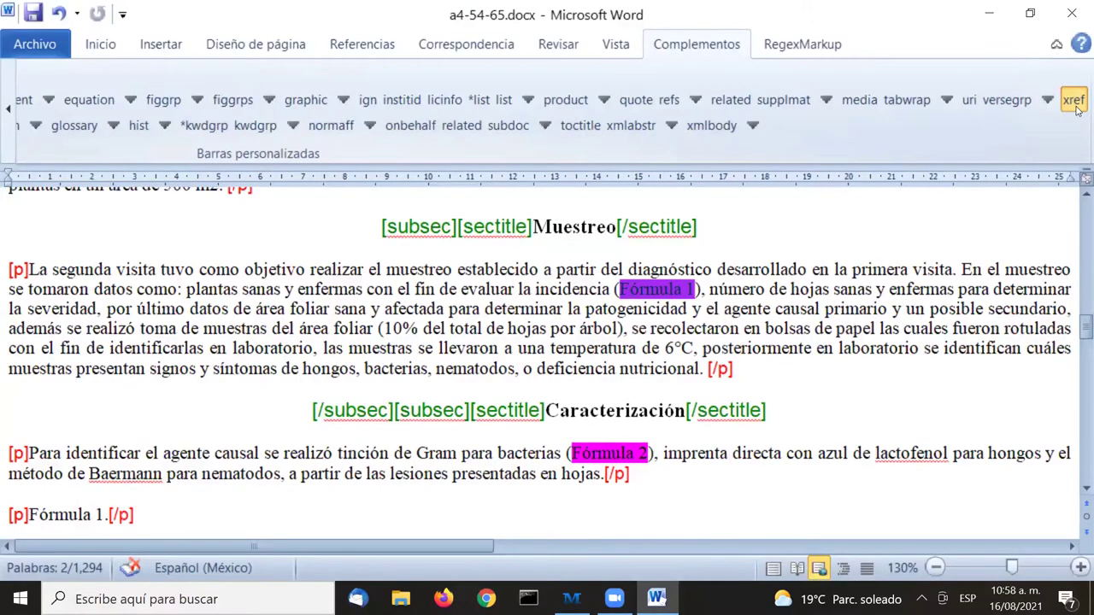
pyautogui.click(1077, 110)
pyautogui.click(1078, 110)
pyautogui.click(1077, 111)
pyautogui.click(1077, 110)
pyautogui.click(1078, 110)
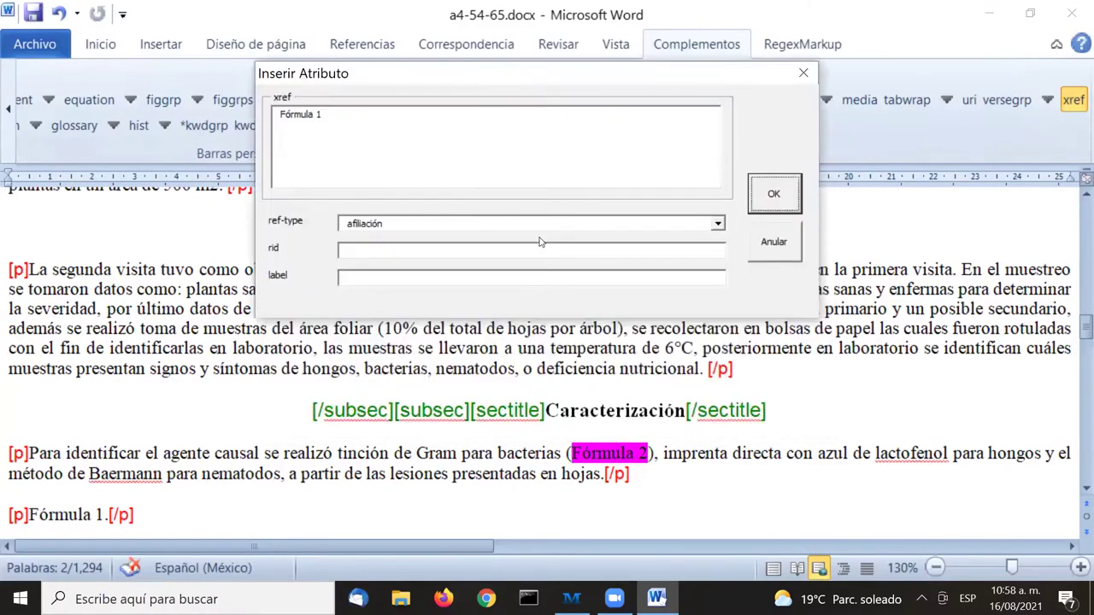
# Insert the Fórmula 1 cross-reference with ref-type Fórmula and rid e1
pyautogui.click(623, 224)
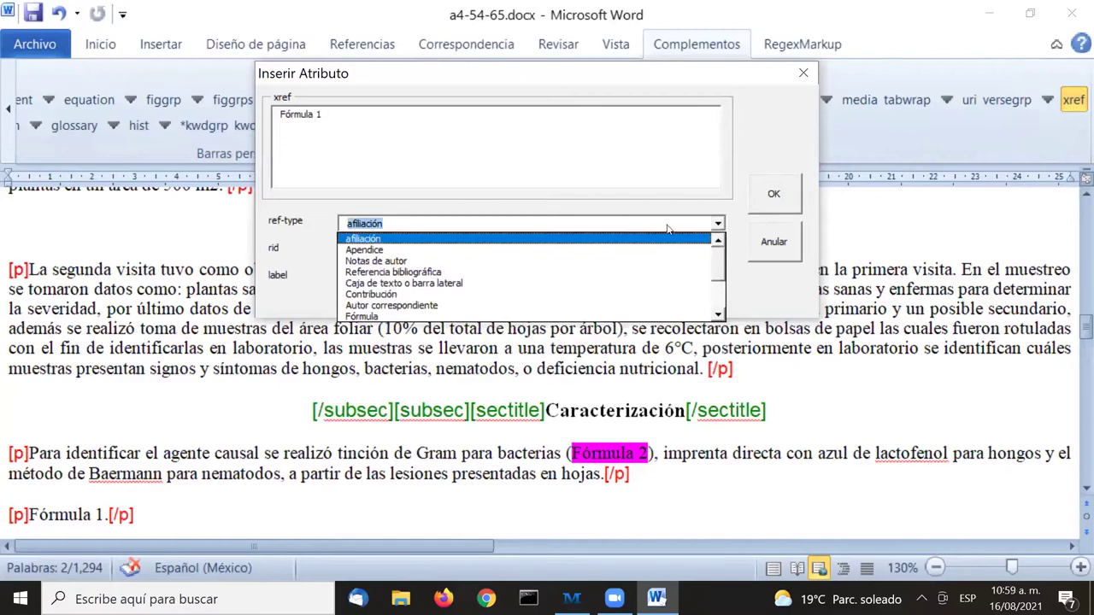
pyautogui.moveTo(721, 261); pyautogui.dragTo(721, 283)
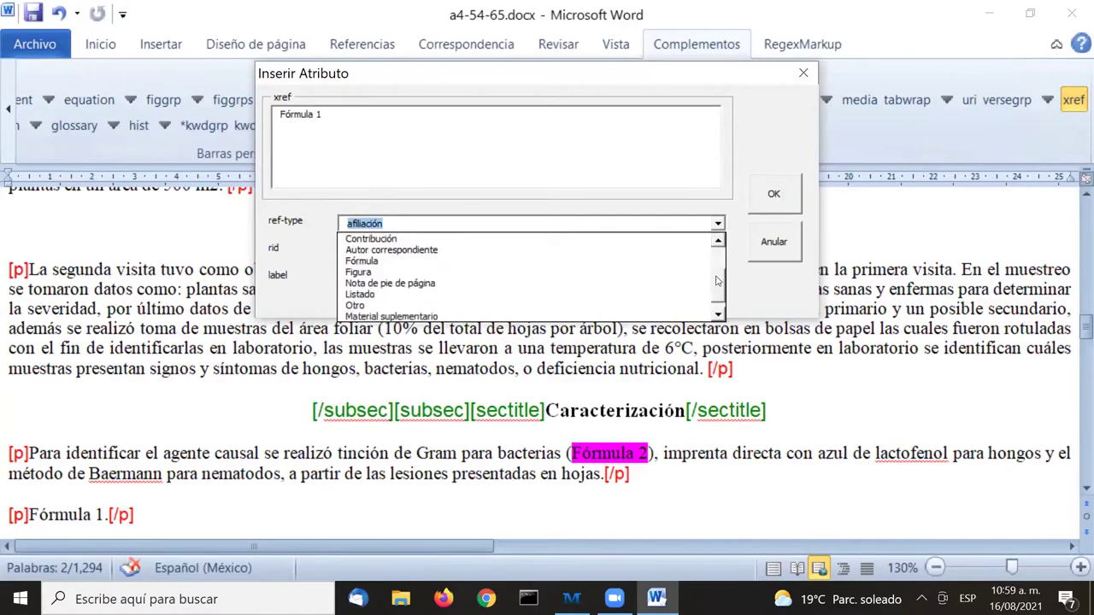
pyautogui.click(650, 270)
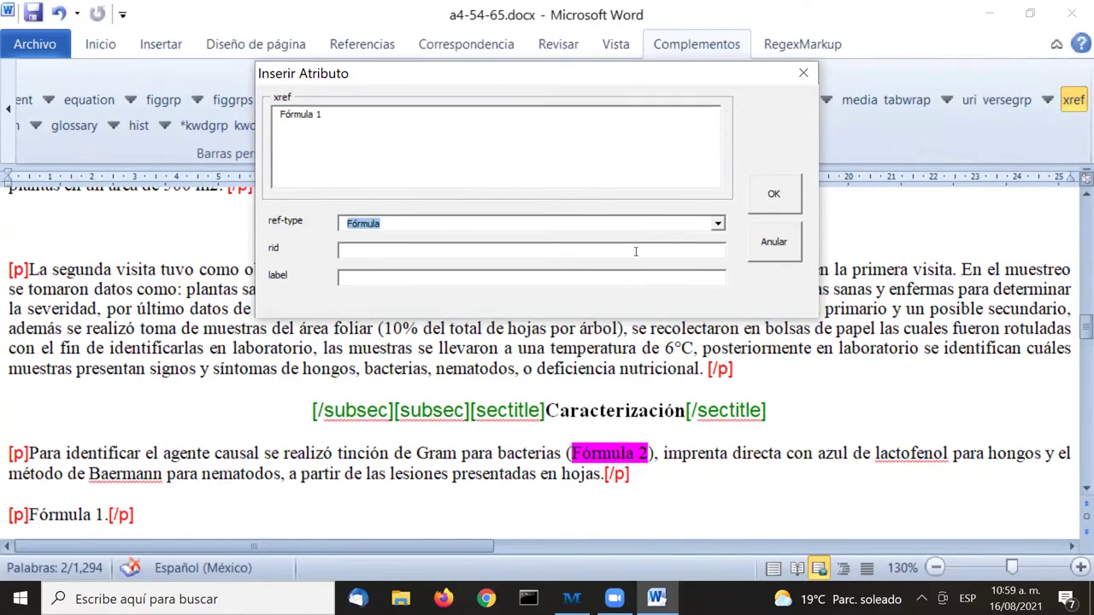
pyautogui.click(636, 252)
pyautogui.write('e')
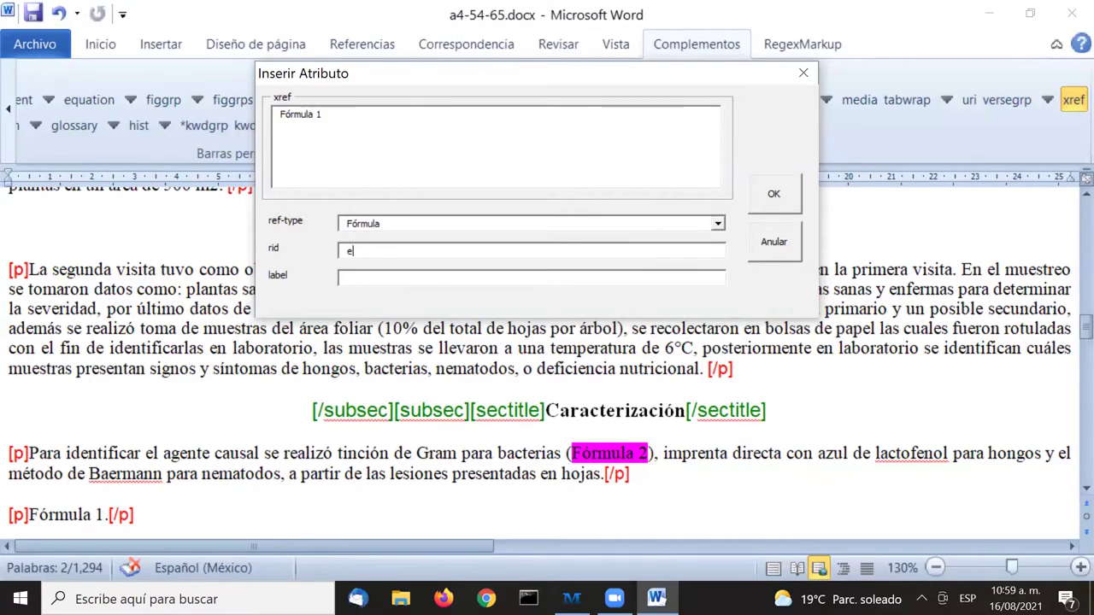
pyautogui.write('1')
pyautogui.click(774, 194)
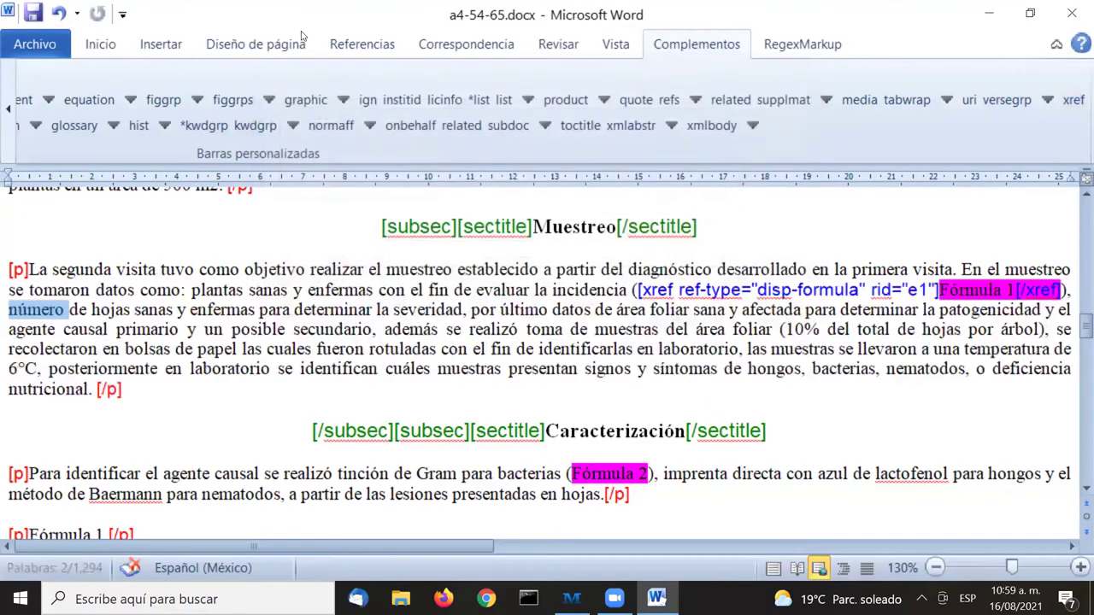
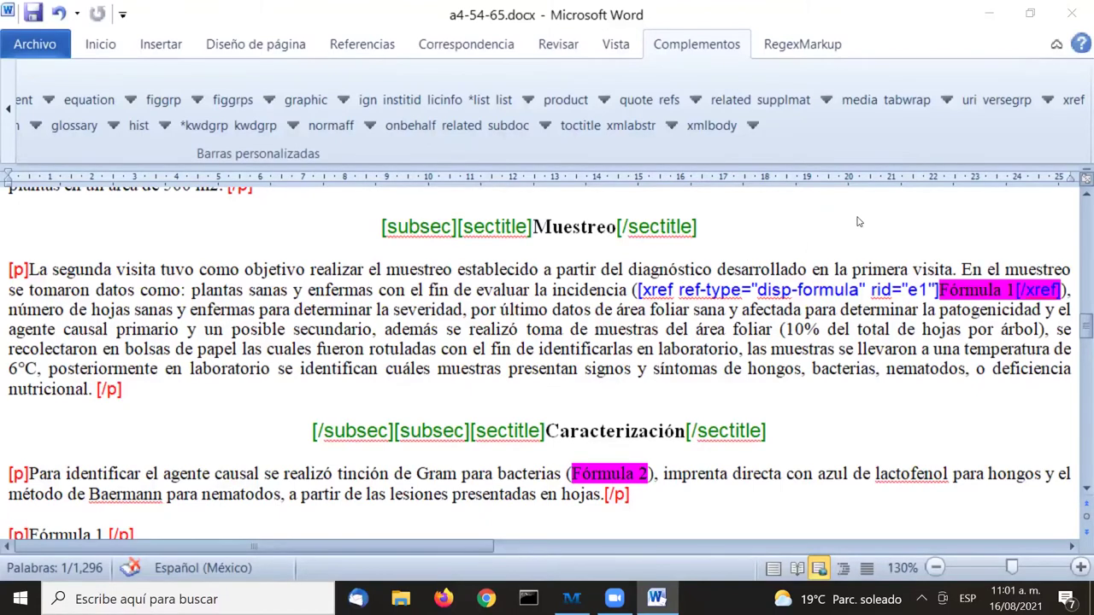
# Mark the highlighted "Fórmula 2" in the Caracterización paragraph as an xref of type Fórmula with rid e2
pyautogui.scroll(-2, 854, 213)
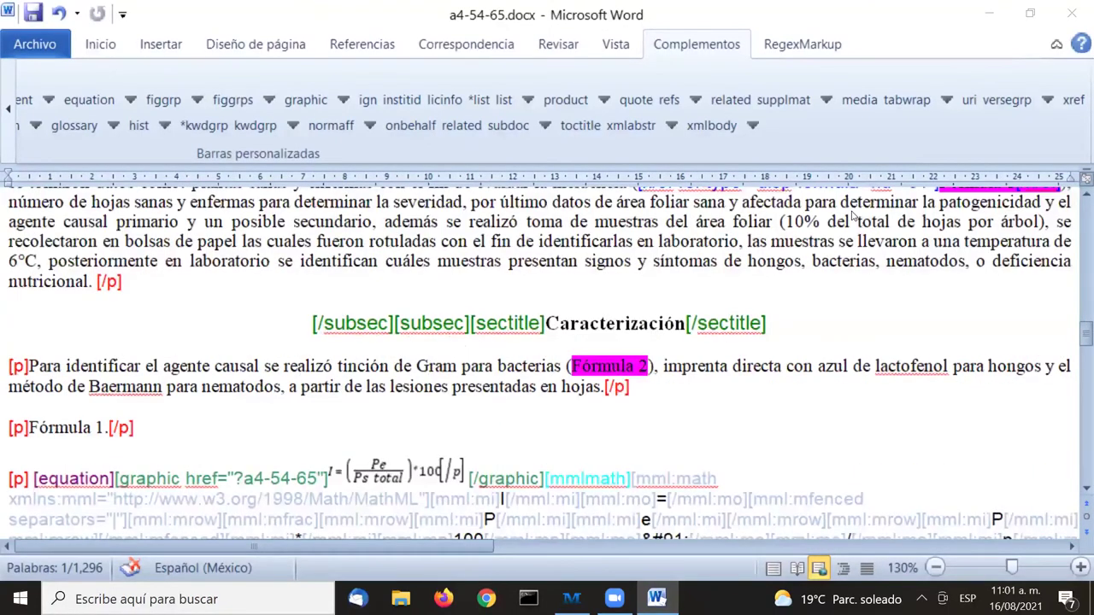
pyautogui.hotkey('ctrl', 'shift', 'Right')
pyautogui.moveTo(650, 366); pyautogui.dragTo(571, 366)
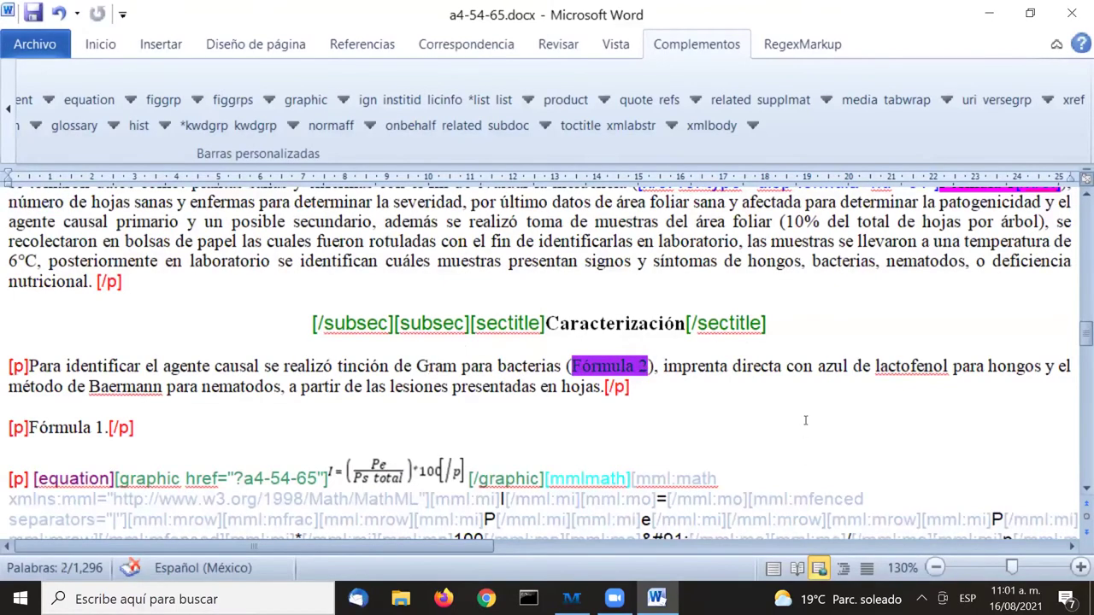
pyautogui.click(1071, 102)
pyautogui.click(1071, 103)
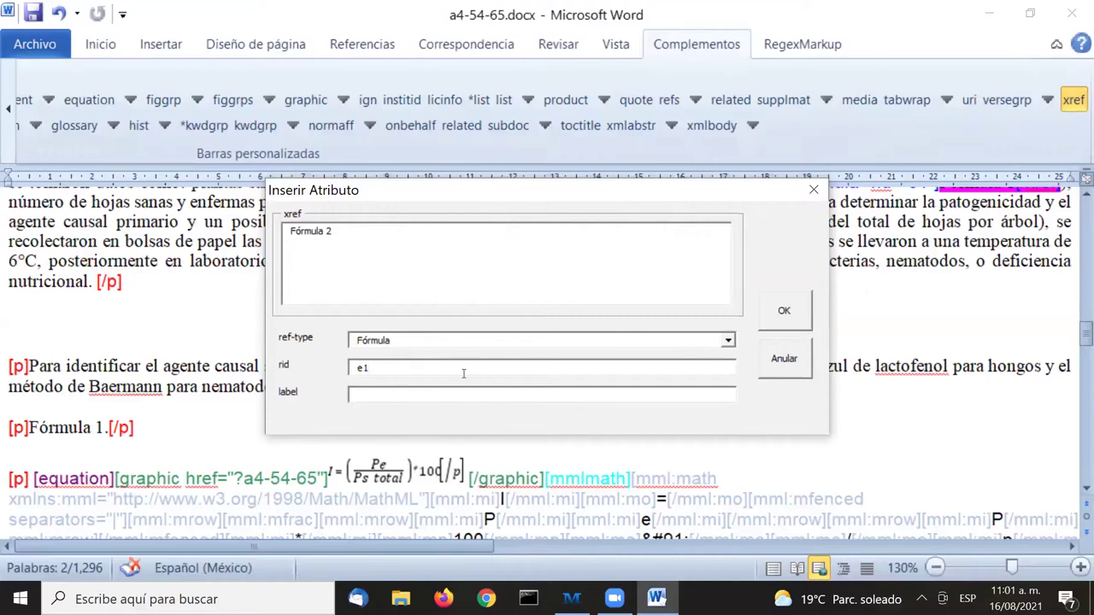
pyautogui.press('BackSpace')
pyautogui.write('2')
pyautogui.click(779, 310)
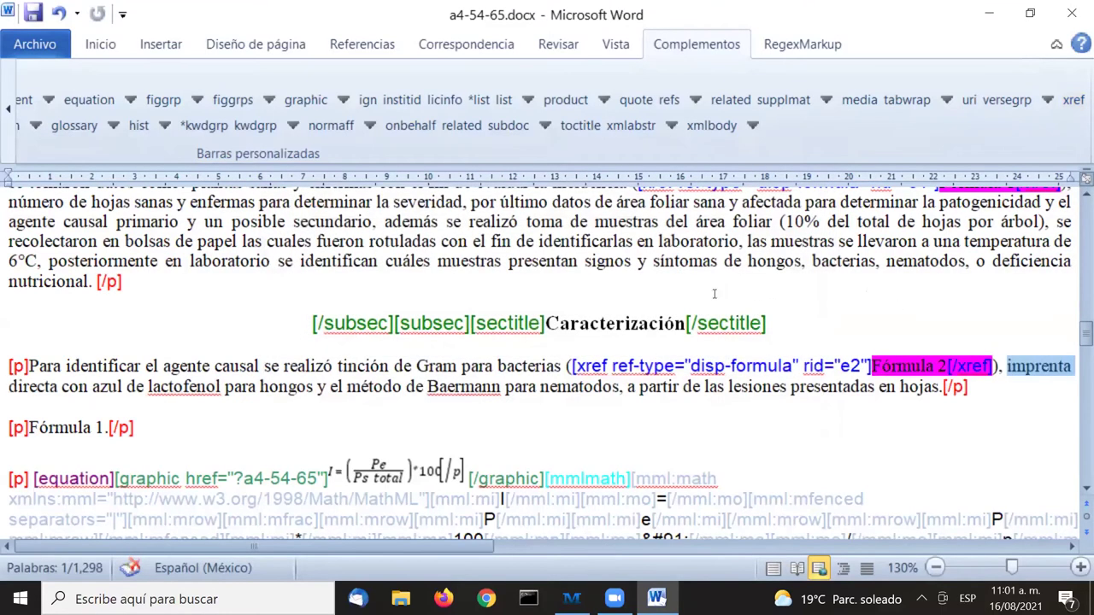
# Delete the stray [p] tag in front of the [equation] element below Fórmula 1
pyautogui.scroll(-1, 697, 308)
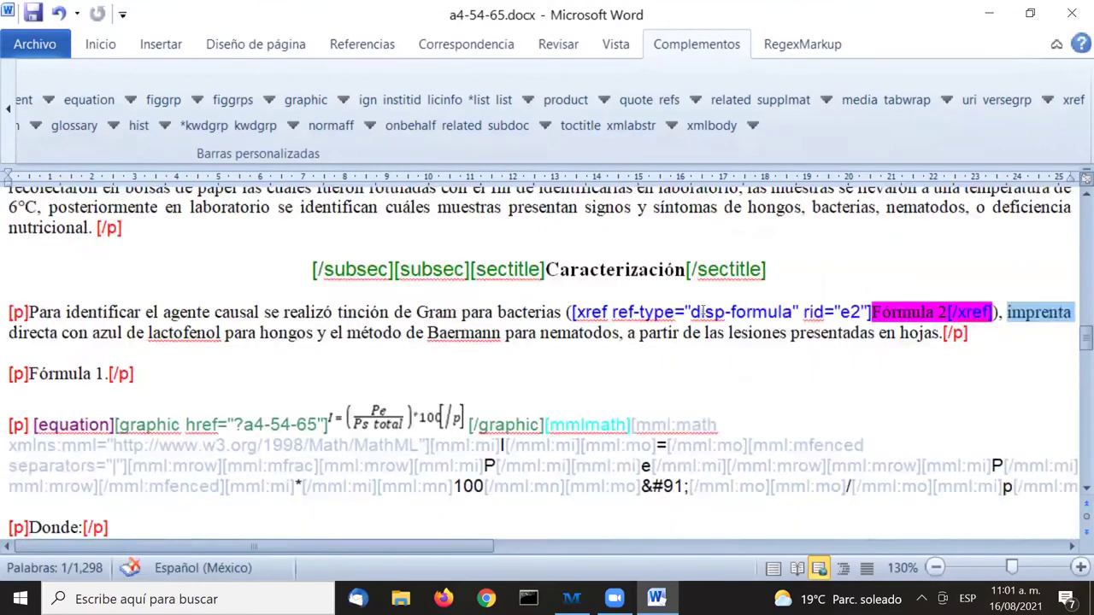
pyautogui.scroll(-1, 699, 311)
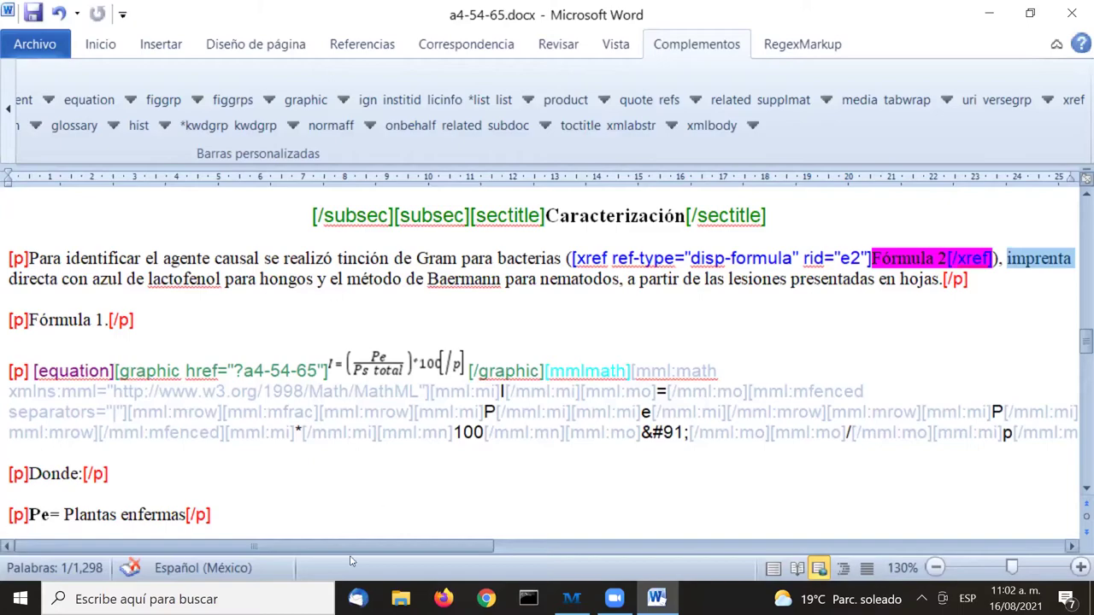
pyautogui.moveTo(385, 546); pyautogui.dragTo(153, 517)
pyautogui.moveTo(359, 531); pyautogui.dragTo(201, 536)
pyautogui.click(36, 370)
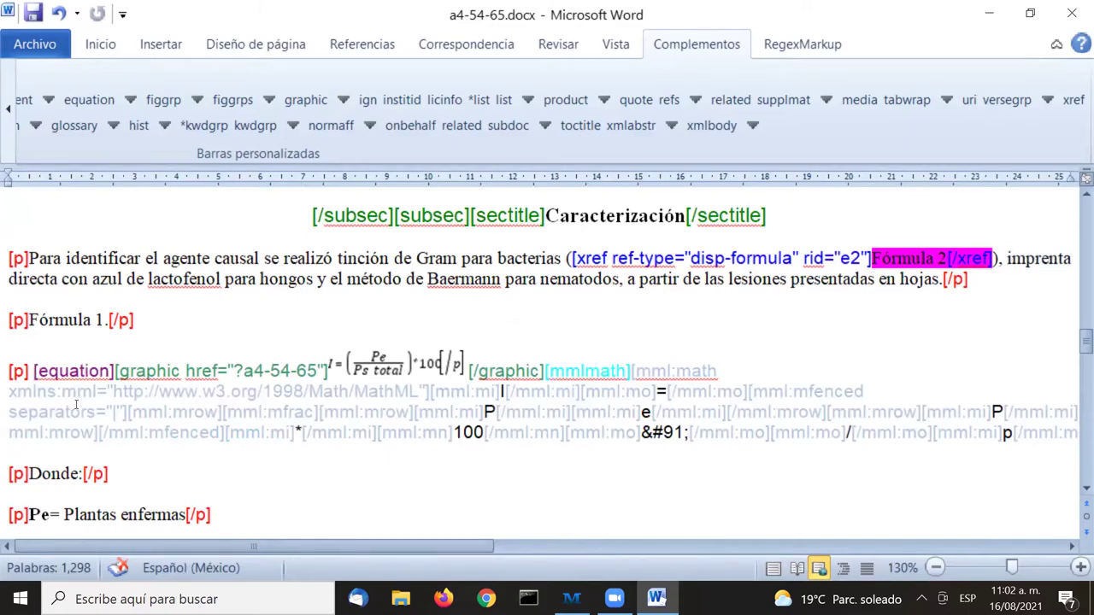
pyautogui.press('Left')
pyautogui.press('Left')
pyautogui.press('Left')
pyautogui.press('Left')
pyautogui.hotkey('shift', 'Right')
pyautogui.hotkey('shift', 'Right')
pyautogui.hotkey('shift', 'Right')
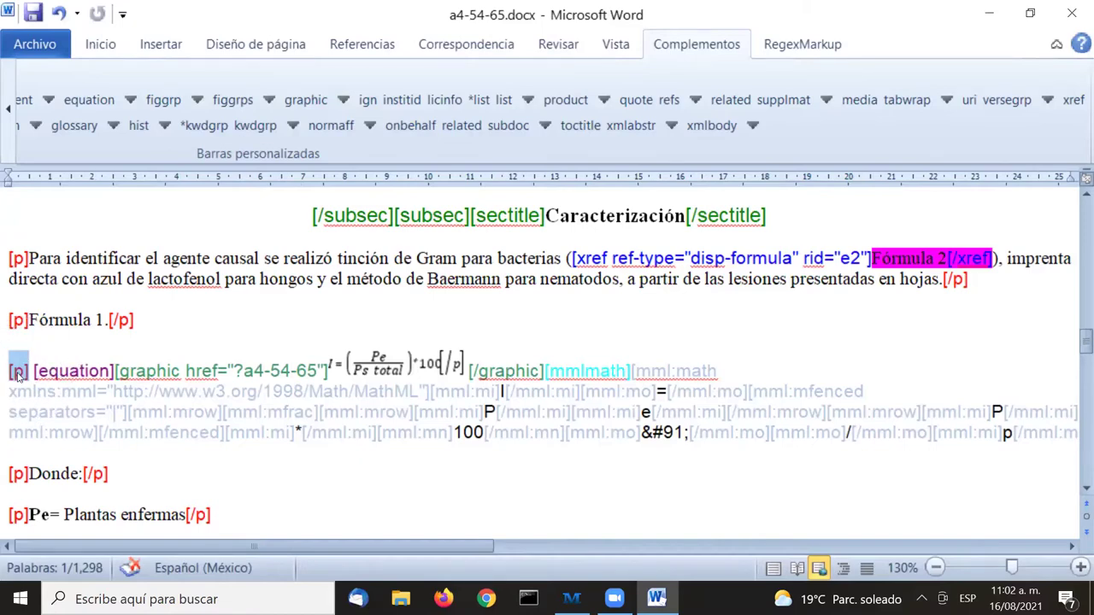
pyautogui.moveTo(208, 547); pyautogui.dragTo(778, 530)
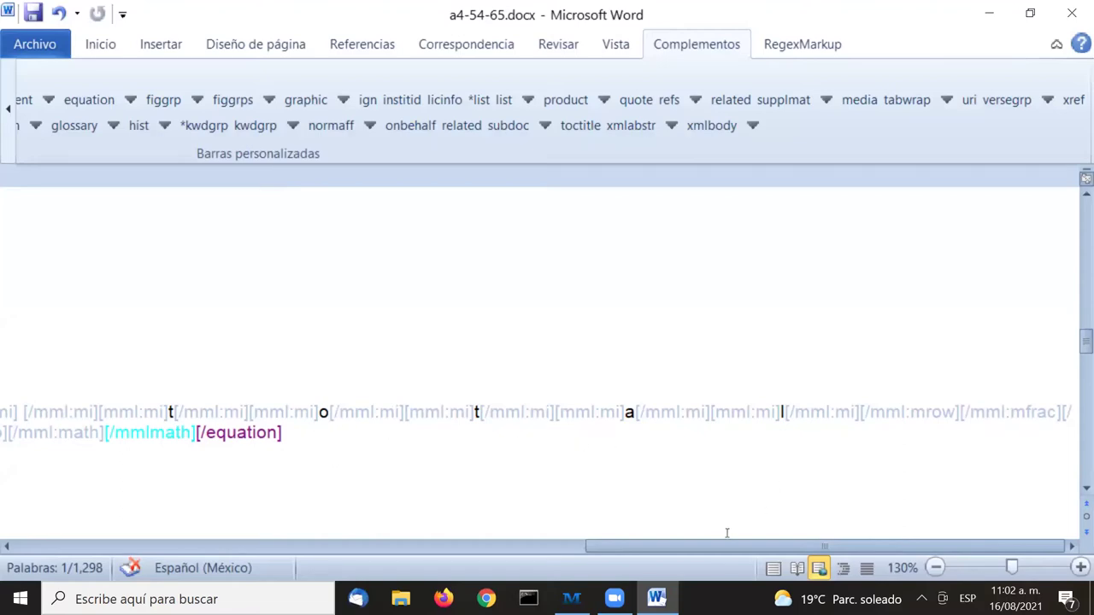
pyautogui.moveTo(599, 546); pyautogui.dragTo(17, 540)
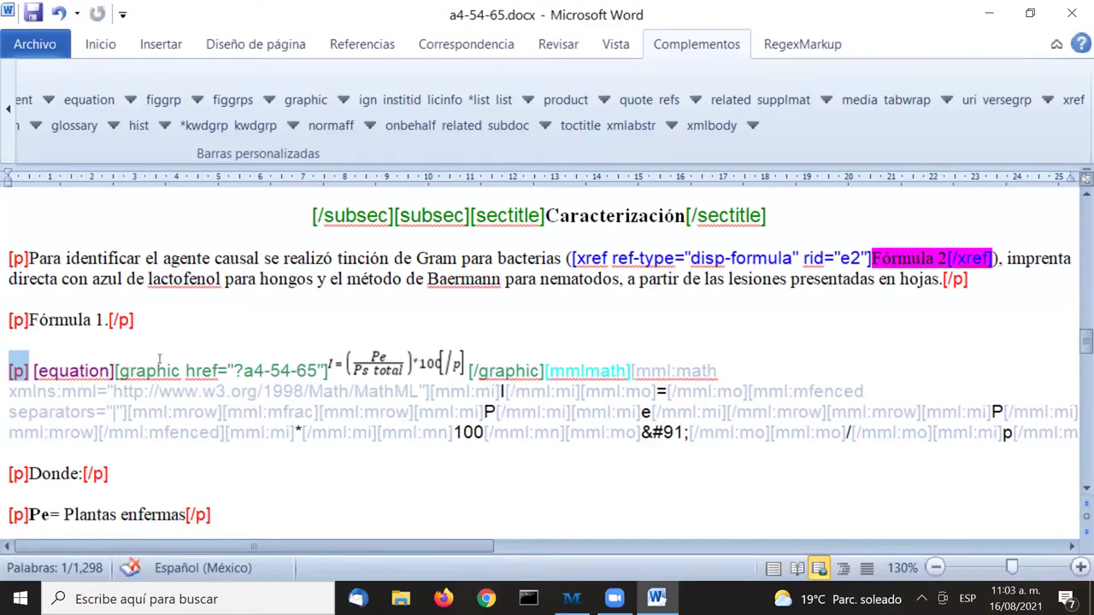
pyautogui.press('Delete')
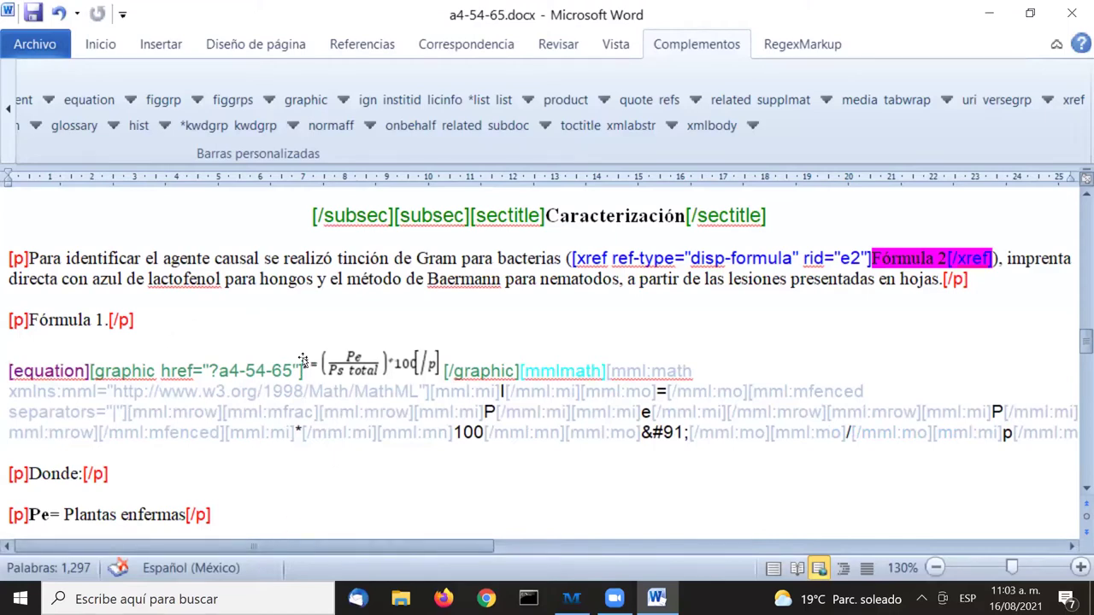
# Edit the attributes of the [equation] element below Fórmula 1 and set its id to e1
pyautogui.doubleClick(47, 370)
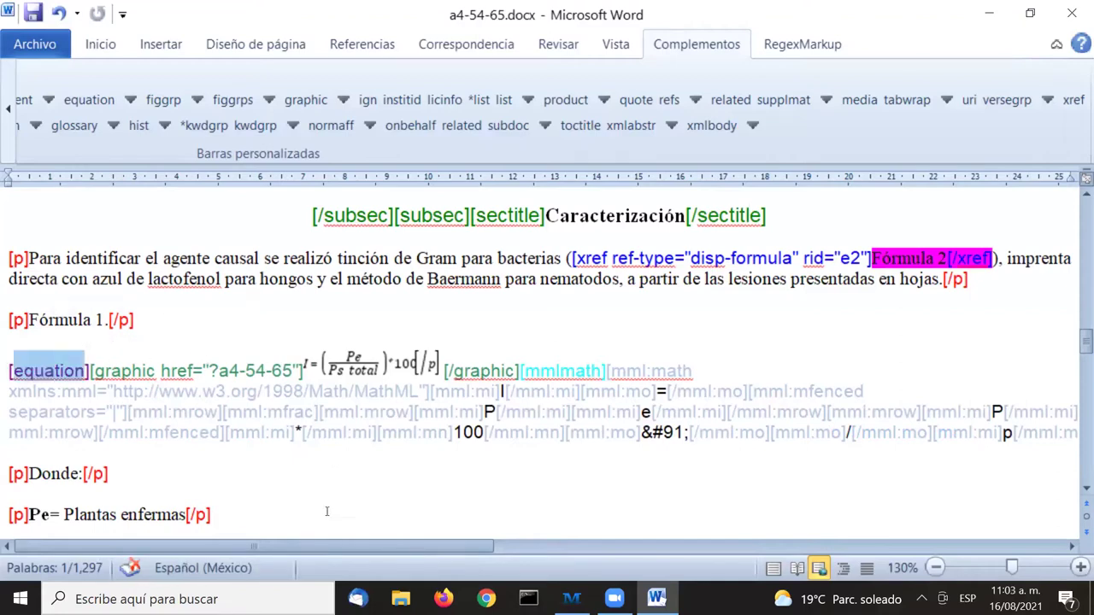
pyautogui.moveTo(322, 544); pyautogui.dragTo(810, 560)
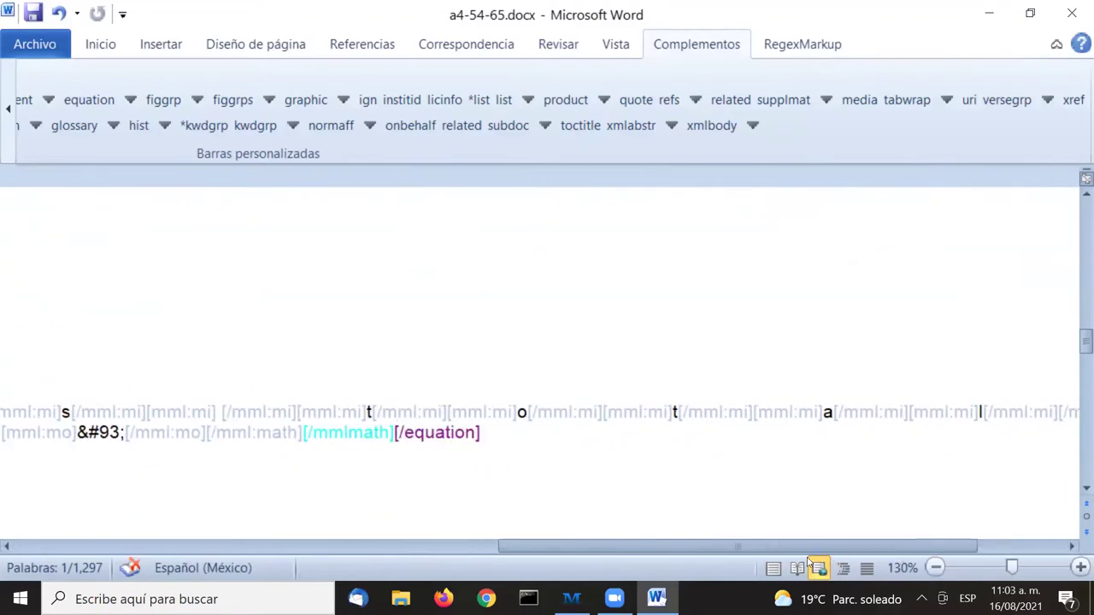
pyautogui.doubleClick(455, 433)
pyautogui.click(67, 511)
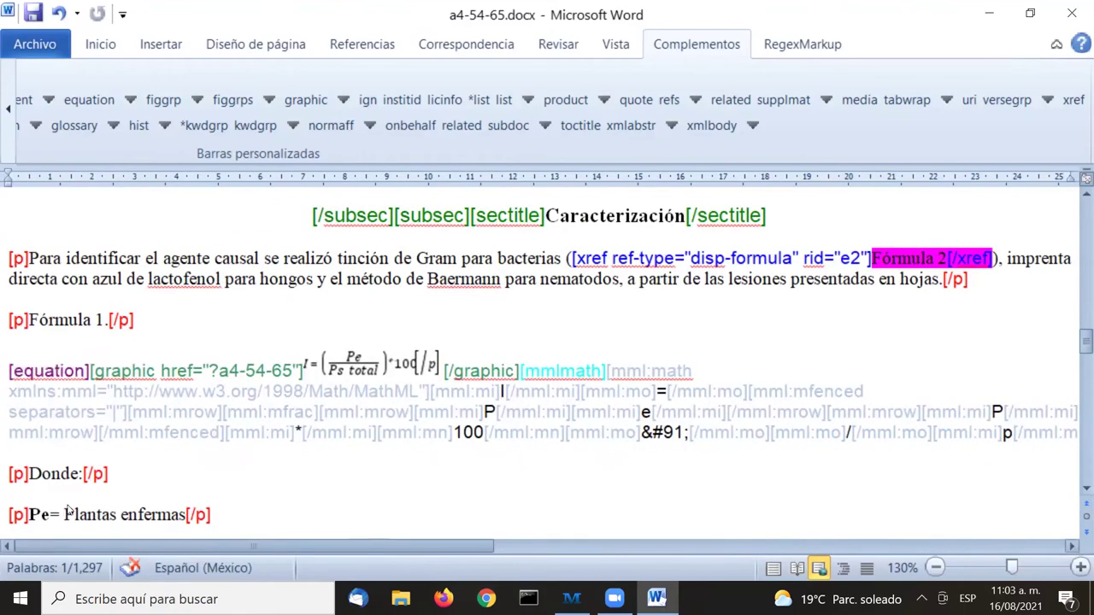
pyautogui.click(43, 370)
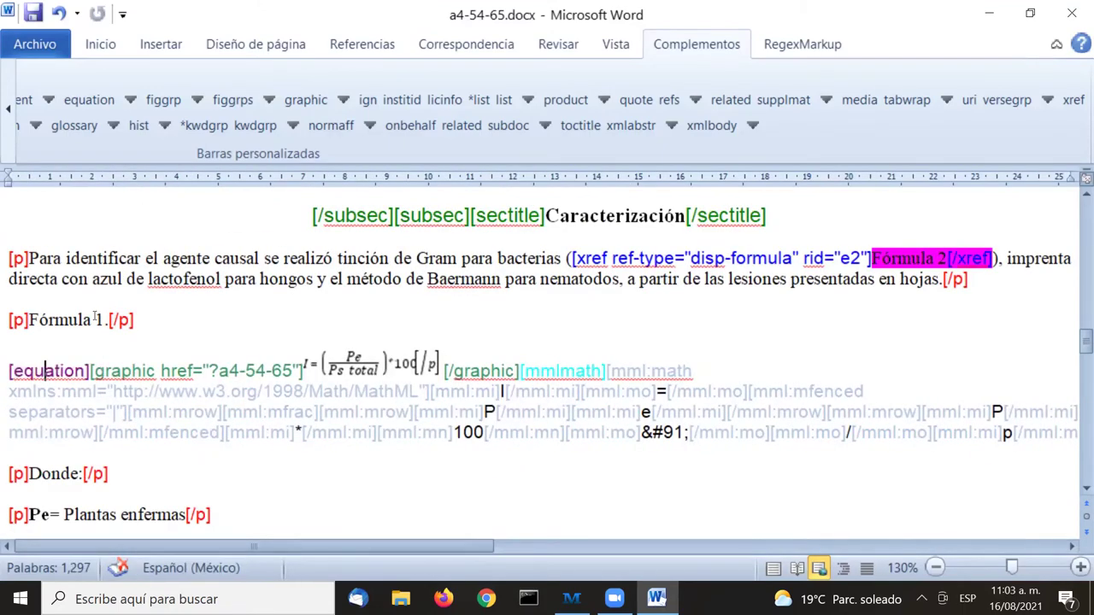
pyautogui.click(5, 115)
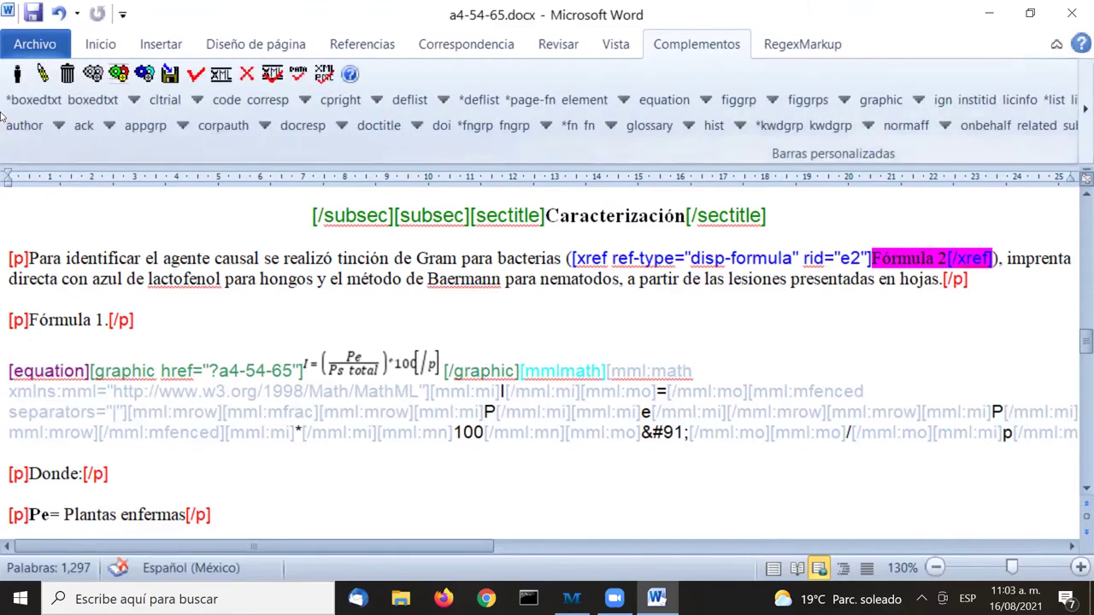
pyautogui.click(42, 75)
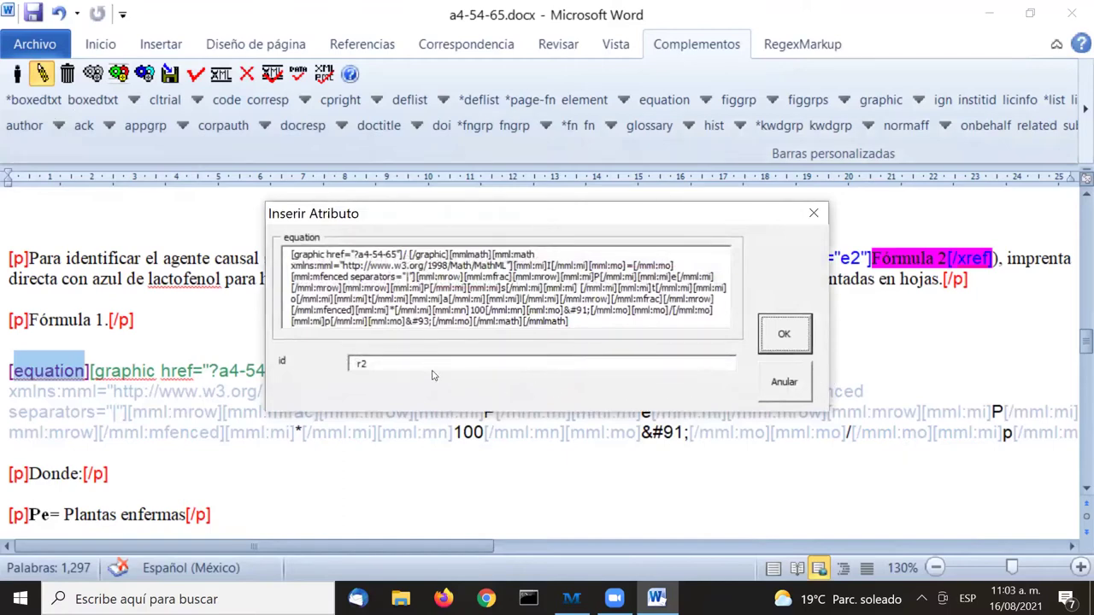
pyautogui.doubleClick(360, 364)
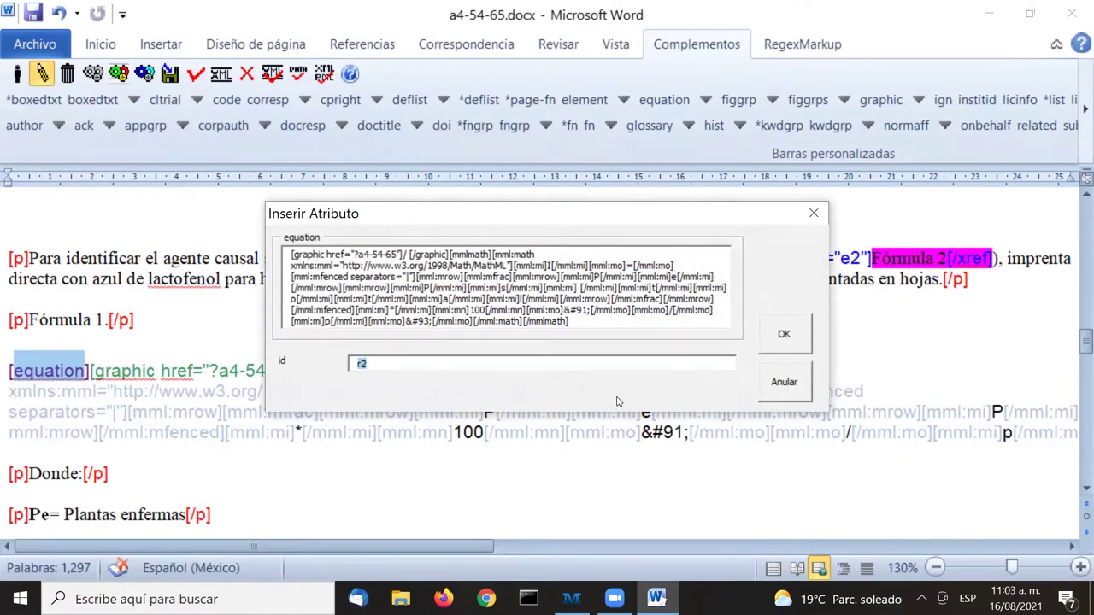
pyautogui.write('e1')
pyautogui.click(784, 333)
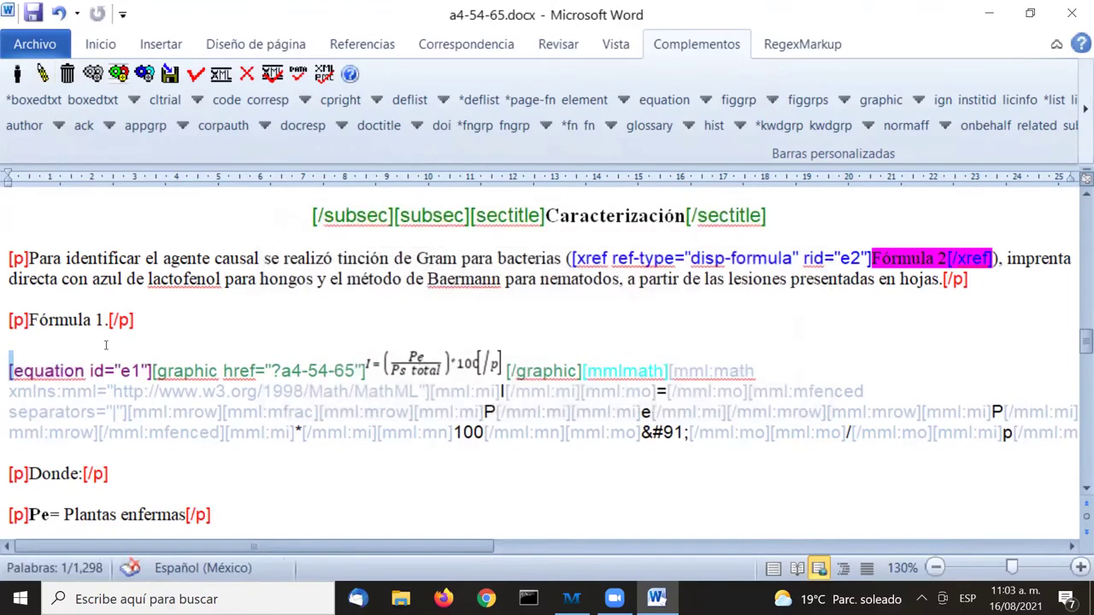
# Compare the id of the [equation] element below Fórmula 1 with the rid in the Fórmula 1 cross-reference
pyautogui.click(113, 371)
pyautogui.click(66, 371)
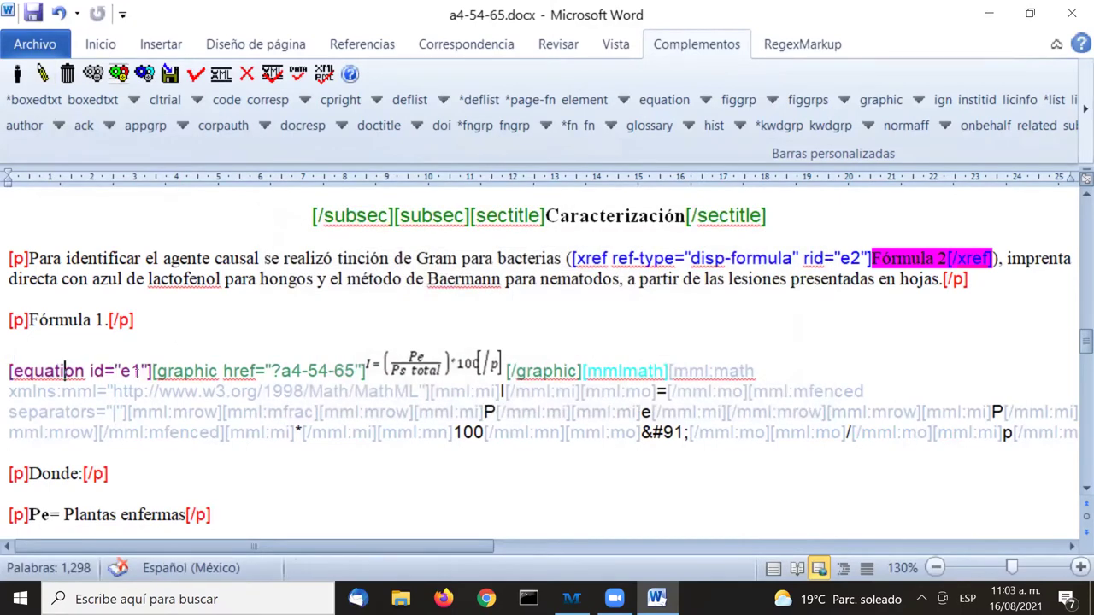
pyautogui.doubleClick(137, 371)
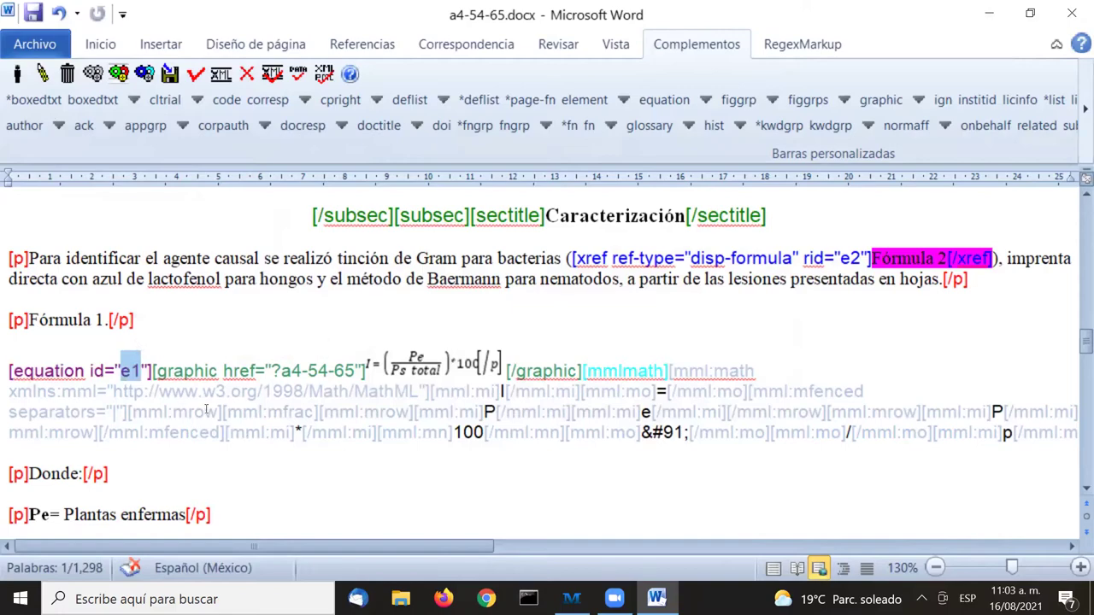
pyautogui.scroll(3, 185, 386)
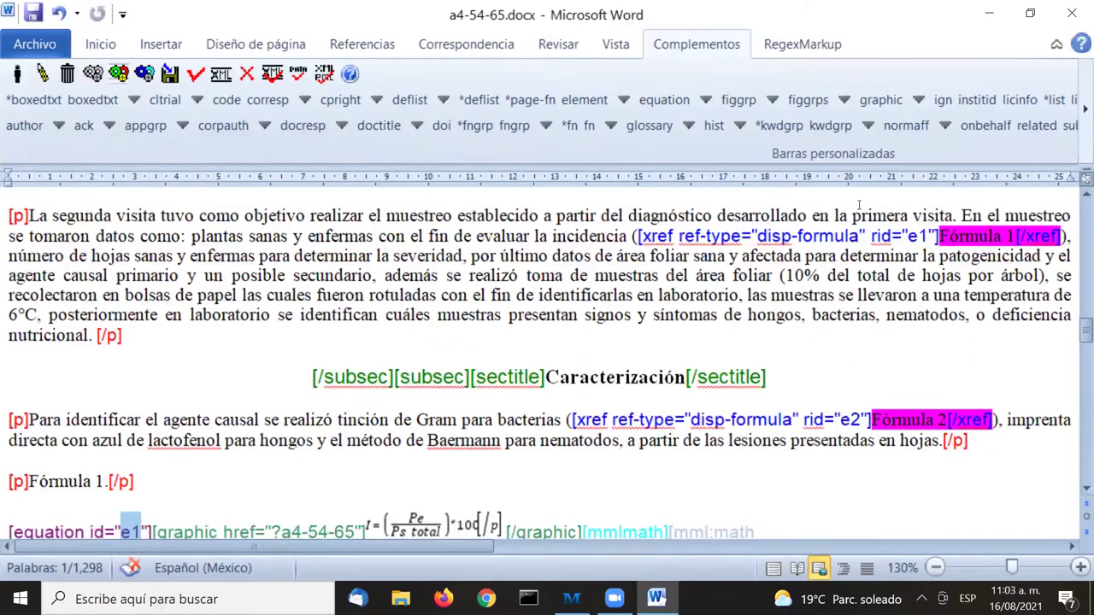
pyautogui.moveTo(891, 236); pyautogui.dragTo(938, 237)
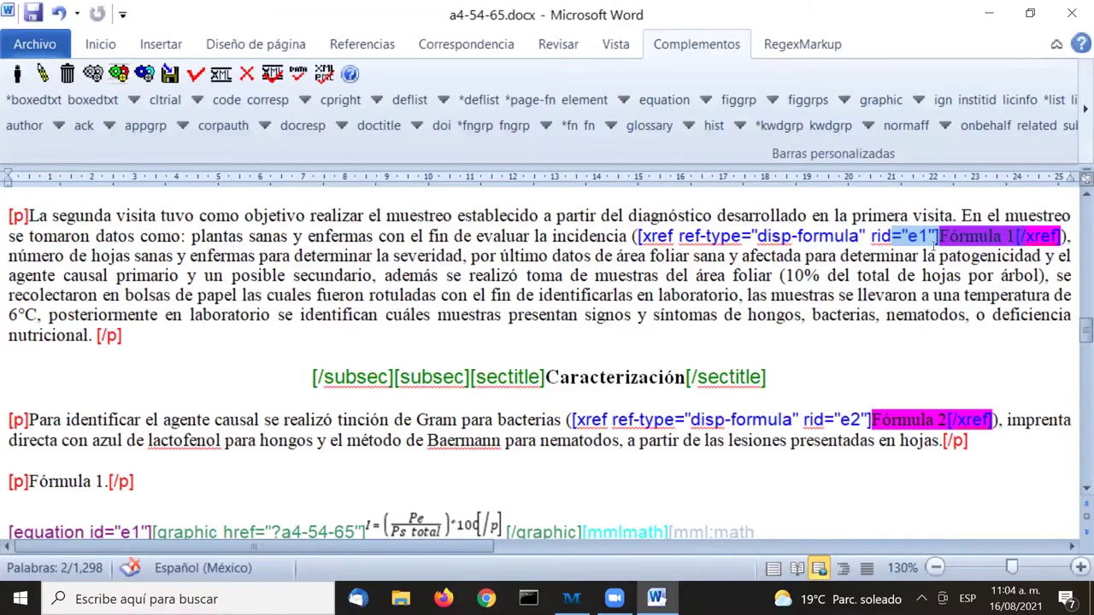
pyautogui.moveTo(893, 244); pyautogui.dragTo(947, 242)
pyautogui.scroll(-3, 742, 225)
pyautogui.scroll(3, 814, 227)
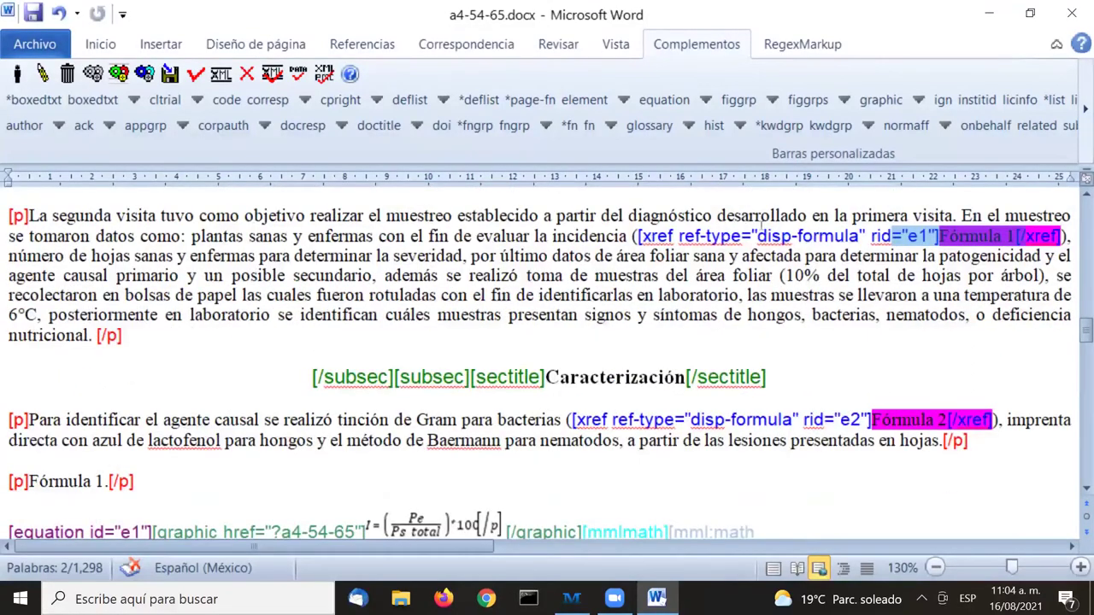
pyautogui.click(812, 236)
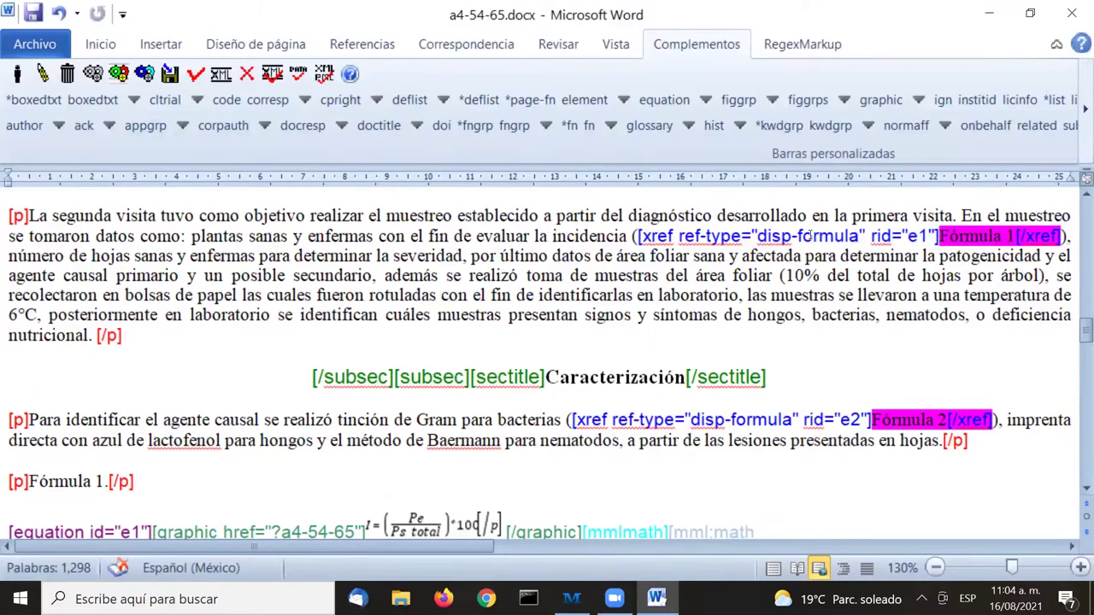
pyautogui.scroll(-2, 453, 430)
# Examine the formula image inside the [graphic] tag and the [mmlmath] coding up to the closing [/equation] tag below Fórmula 1
pyautogui.click(453, 430)
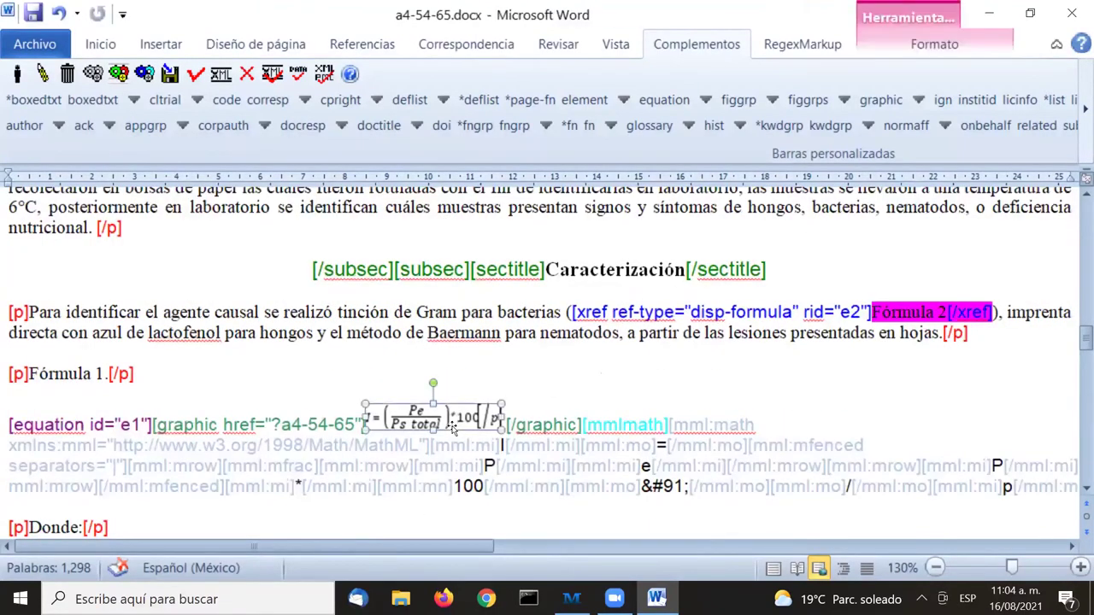
pyautogui.scroll(-2, 466, 419)
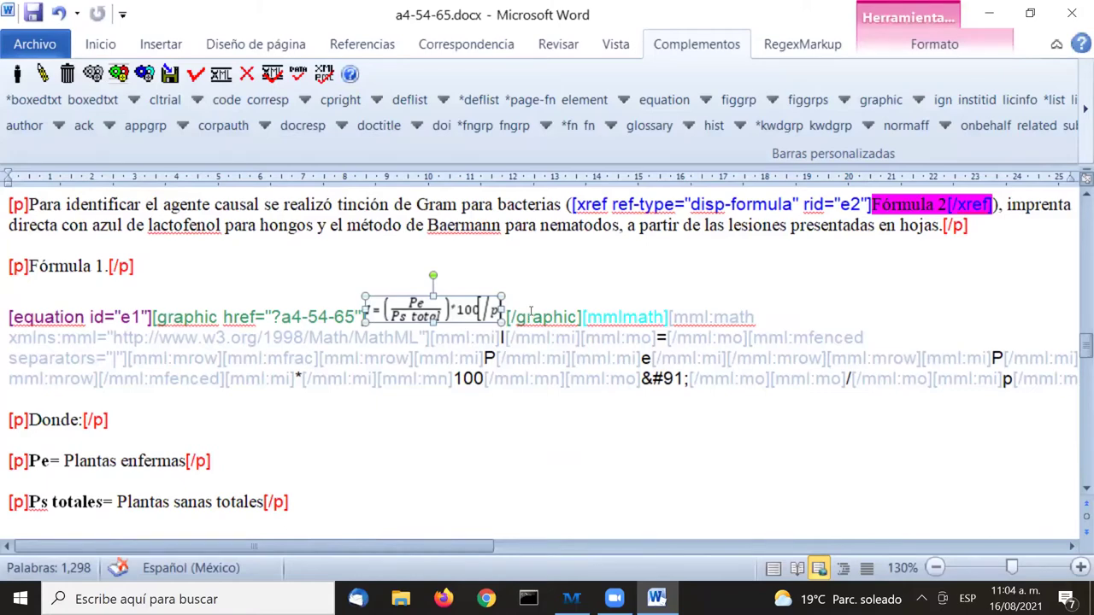
pyautogui.click(530, 316)
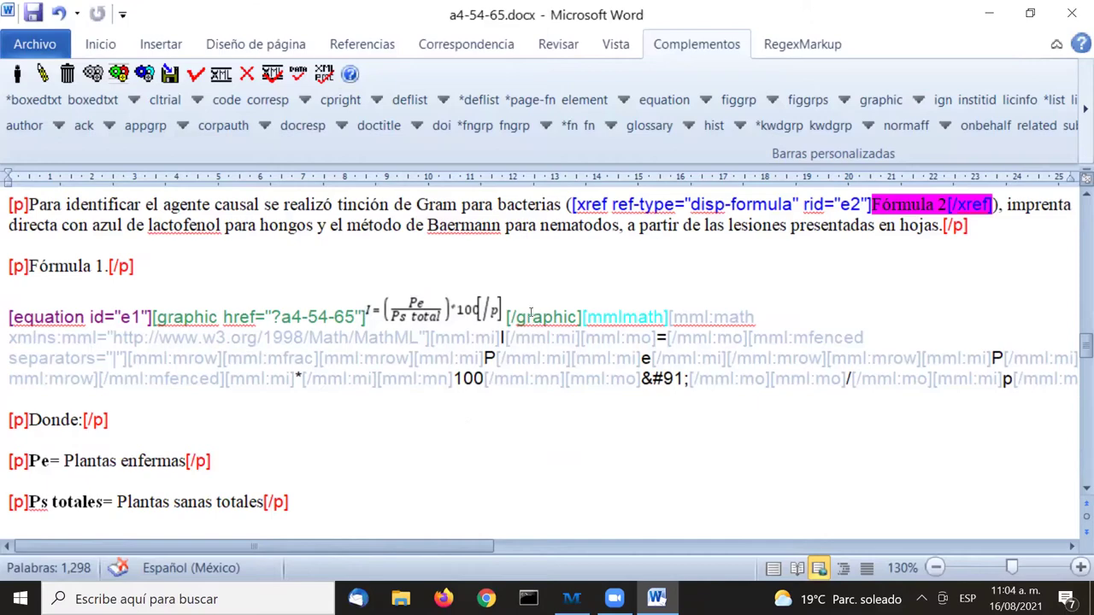
pyautogui.click(425, 314)
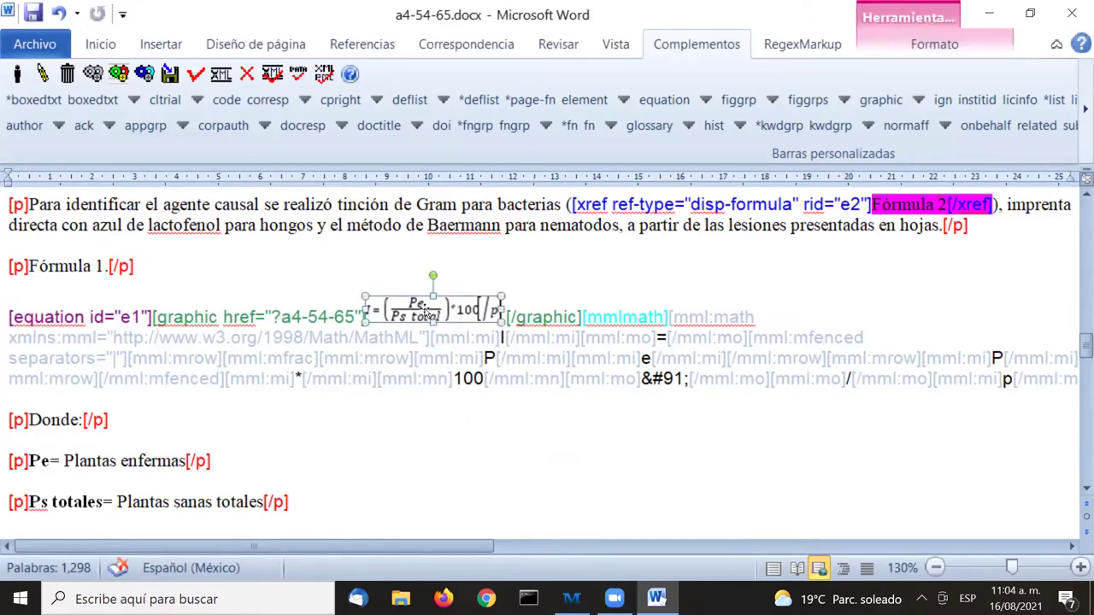
pyautogui.click(524, 278)
pyautogui.click(500, 307)
pyautogui.click(692, 333)
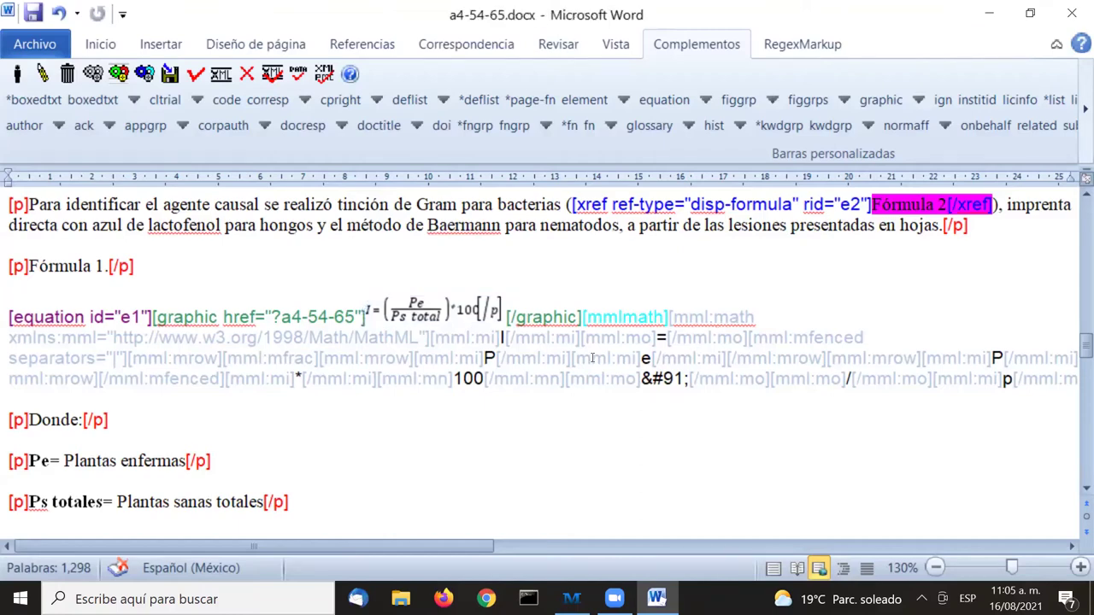
pyautogui.moveTo(431, 546); pyautogui.dragTo(787, 535)
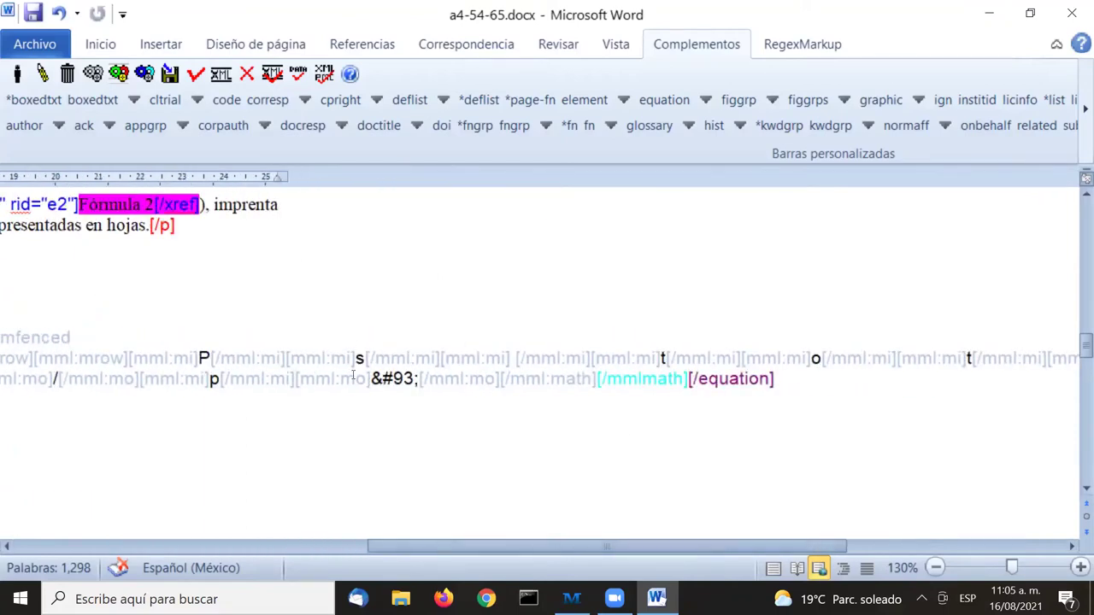
pyautogui.moveTo(693, 542); pyautogui.dragTo(289, 523)
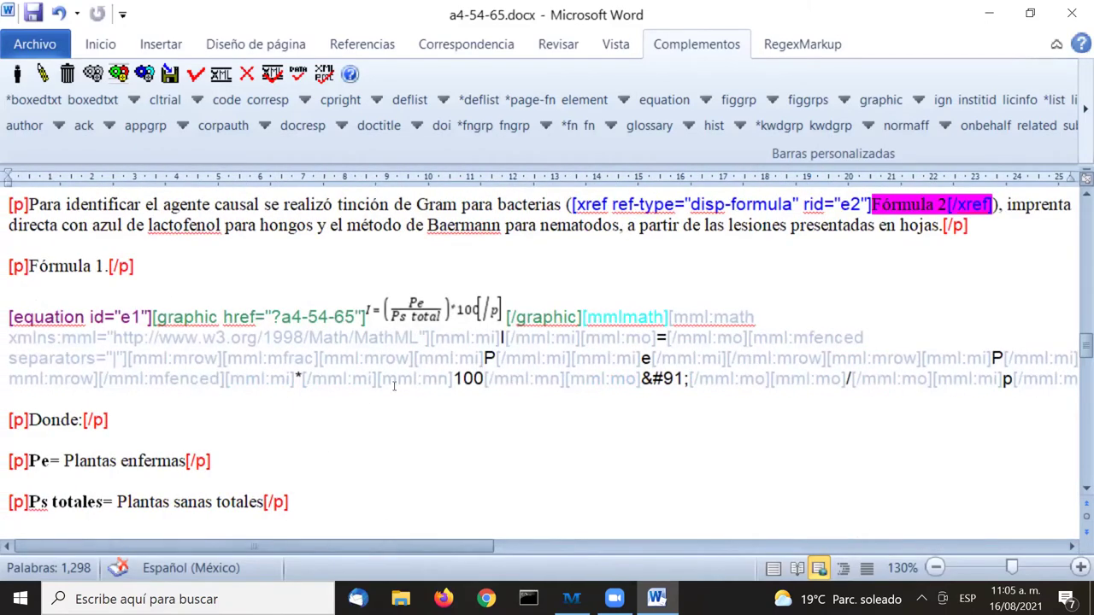
pyautogui.click(452, 314)
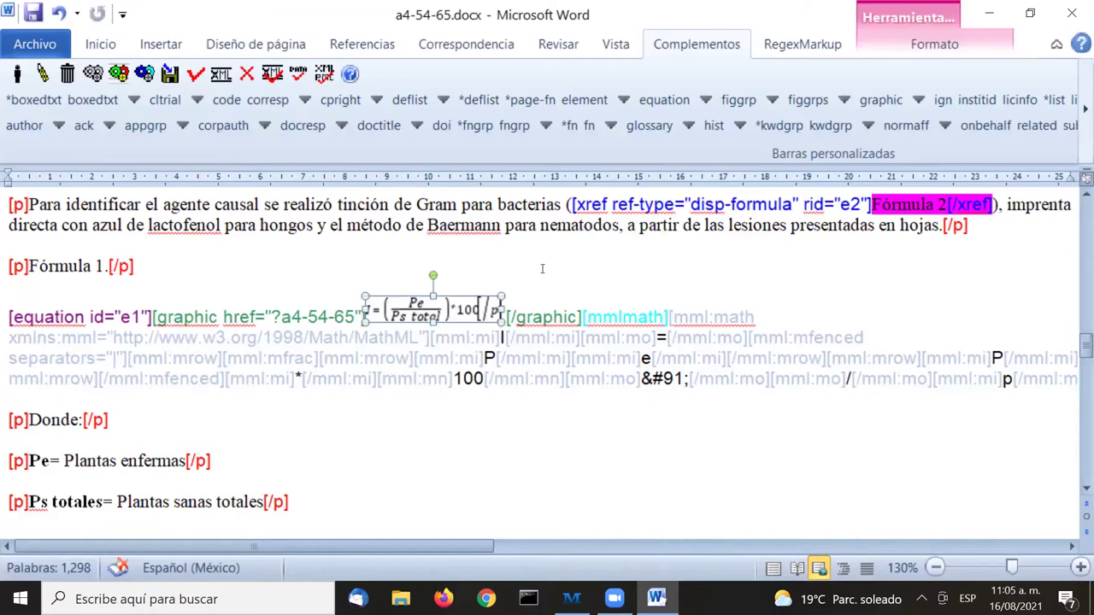
pyautogui.click(509, 255)
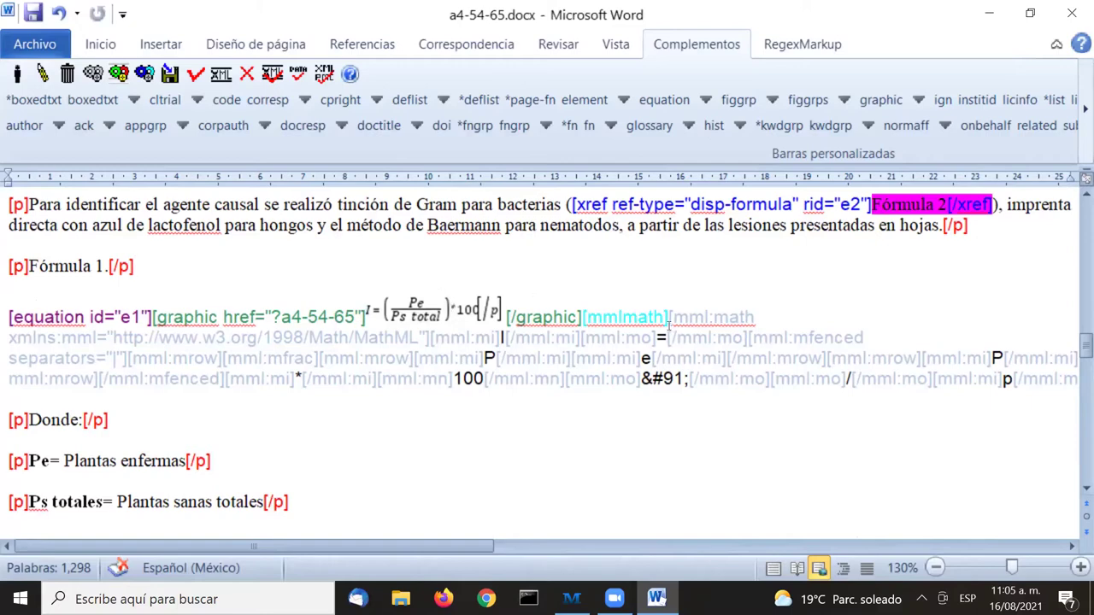
pyautogui.doubleClick(631, 319)
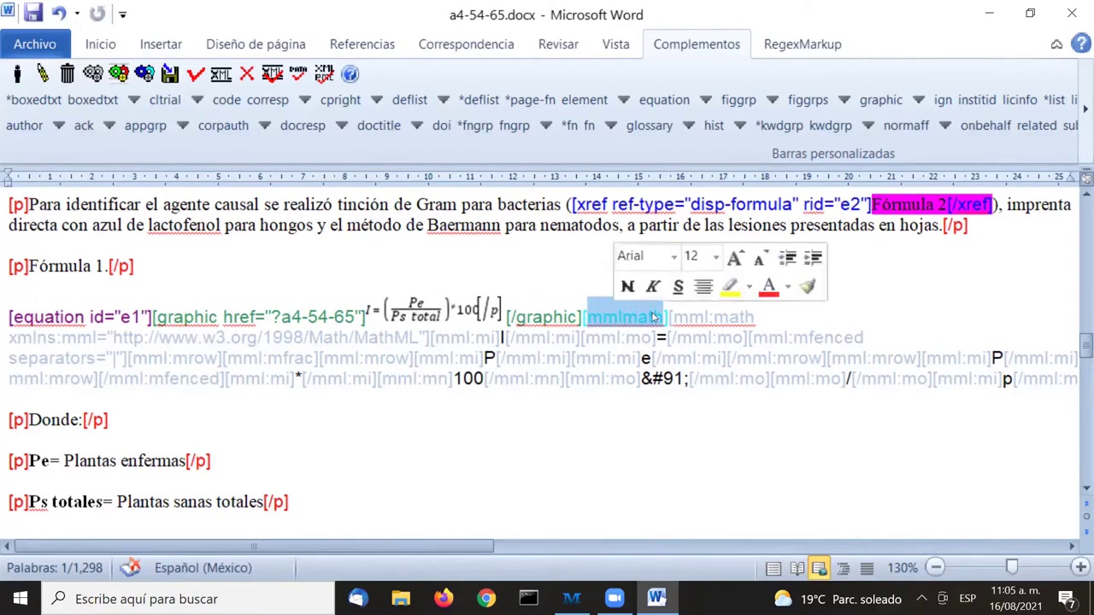
pyautogui.moveTo(373, 537)
pyautogui.mouseDown()
pyautogui.moveTo(898, 525)
pyautogui.moveTo(961, 534)
pyautogui.moveTo(385, 537)
pyautogui.mouseUp()
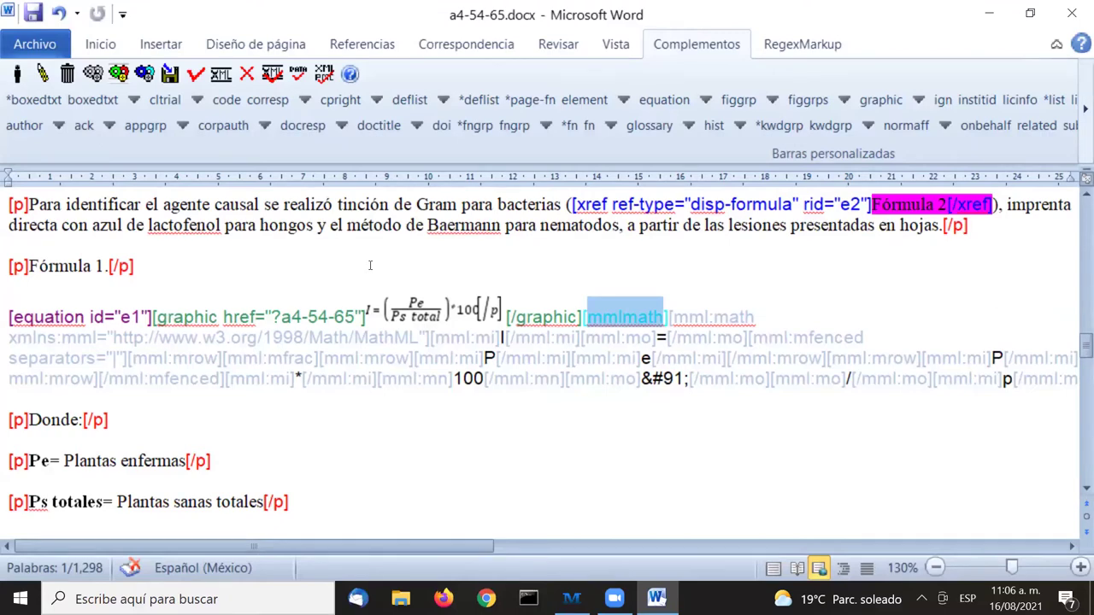
# Delete the stray [p] tag in front of the [equation] element below Fórmula 2
pyautogui.scroll(-6, 370, 265)
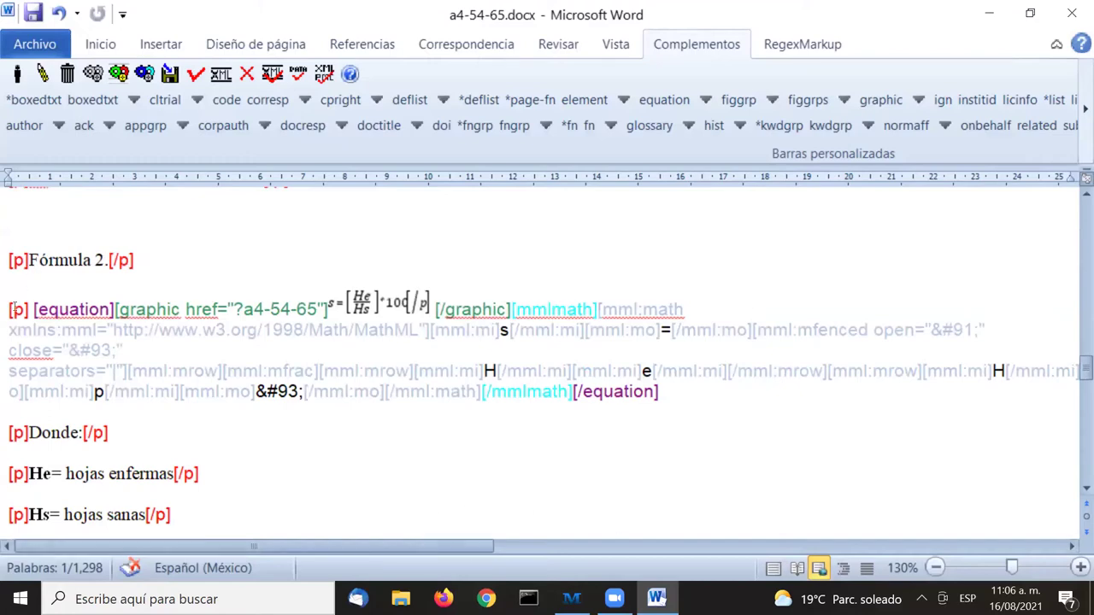
pyautogui.moveTo(9, 310); pyautogui.dragTo(29, 309)
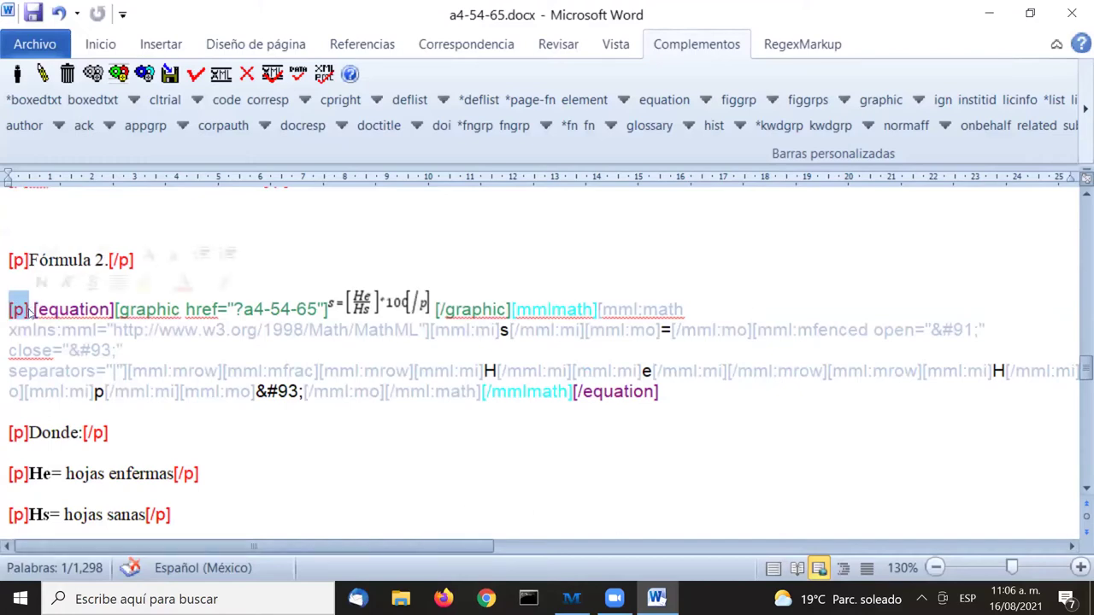
pyautogui.doubleClick(62, 313)
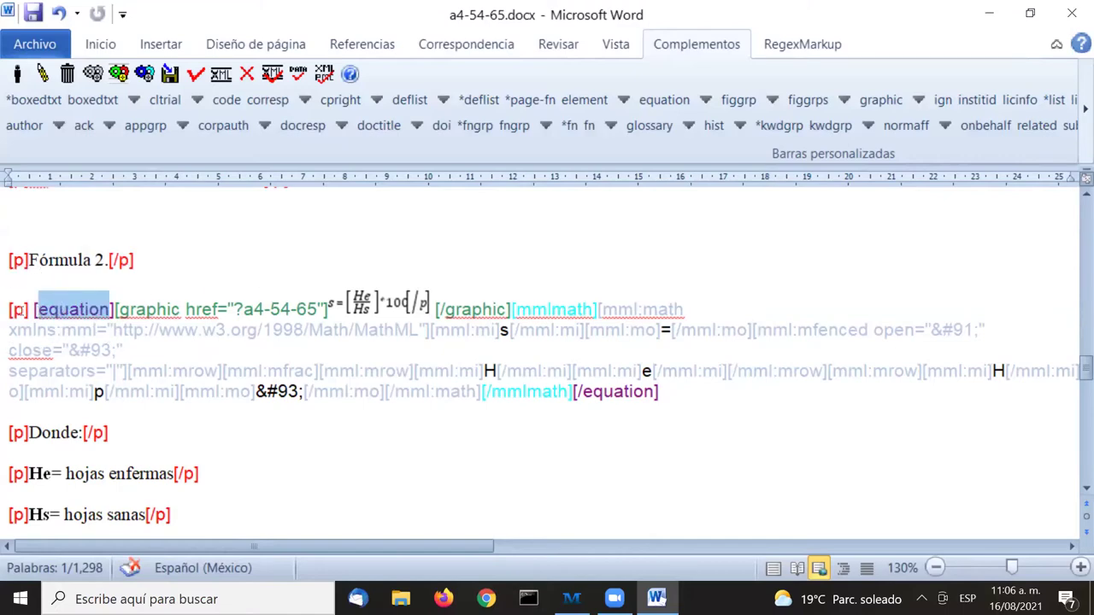
pyautogui.moveTo(11, 309); pyautogui.dragTo(34, 309)
pyautogui.press('Delete')
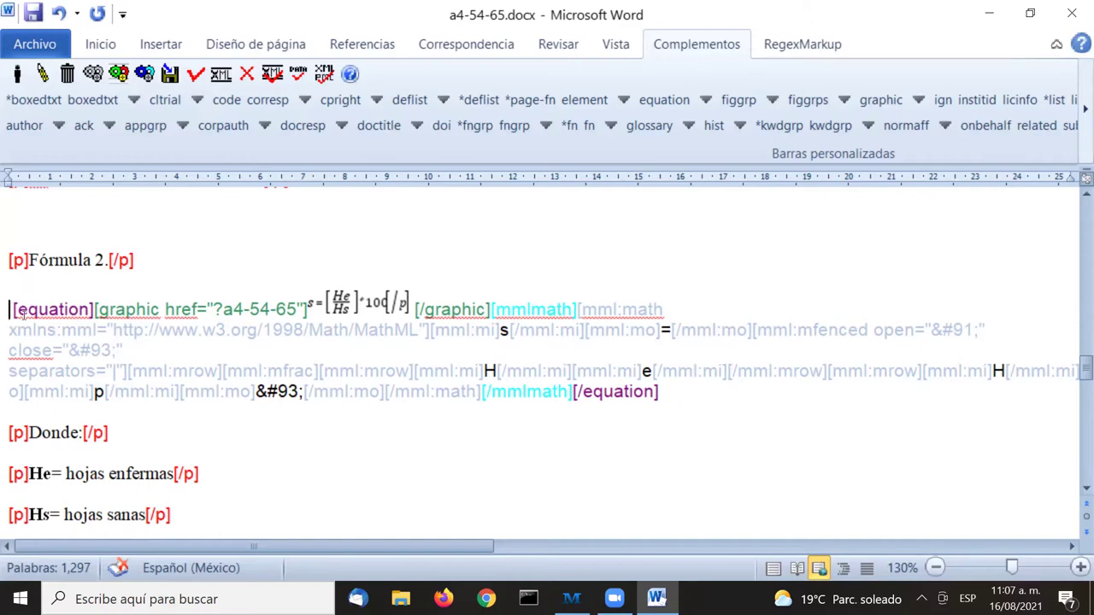
# Edit the attributes of the [equation] element below Fórmula 2 and set its id to e2
pyautogui.click(49, 310)
pyautogui.click(44, 73)
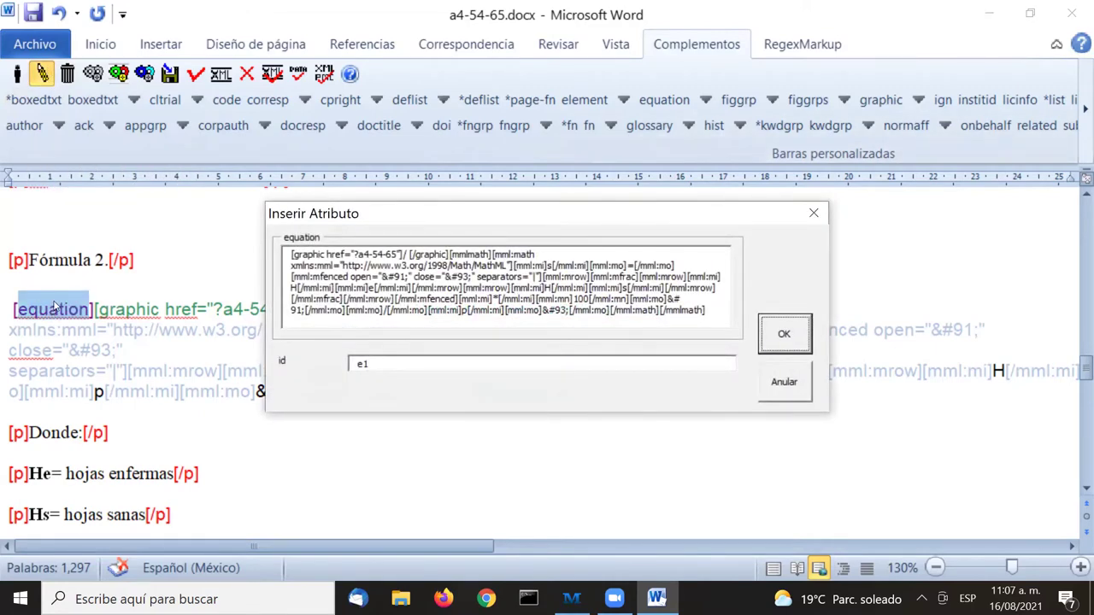
pyautogui.click(520, 362)
pyautogui.press('BackSpace')
pyautogui.write('2')
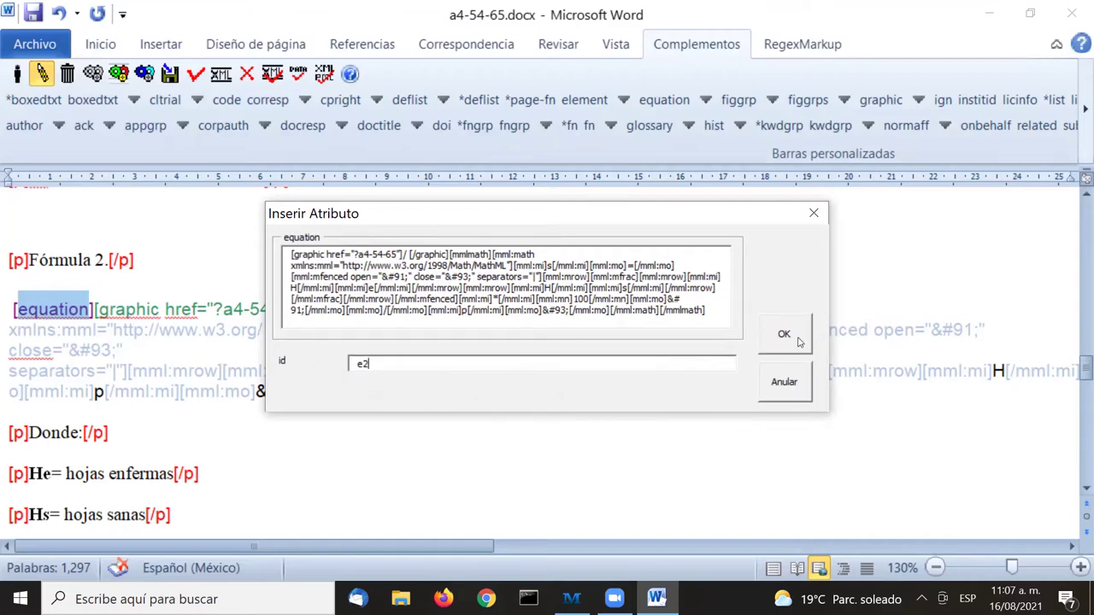
pyautogui.click(364, 369)
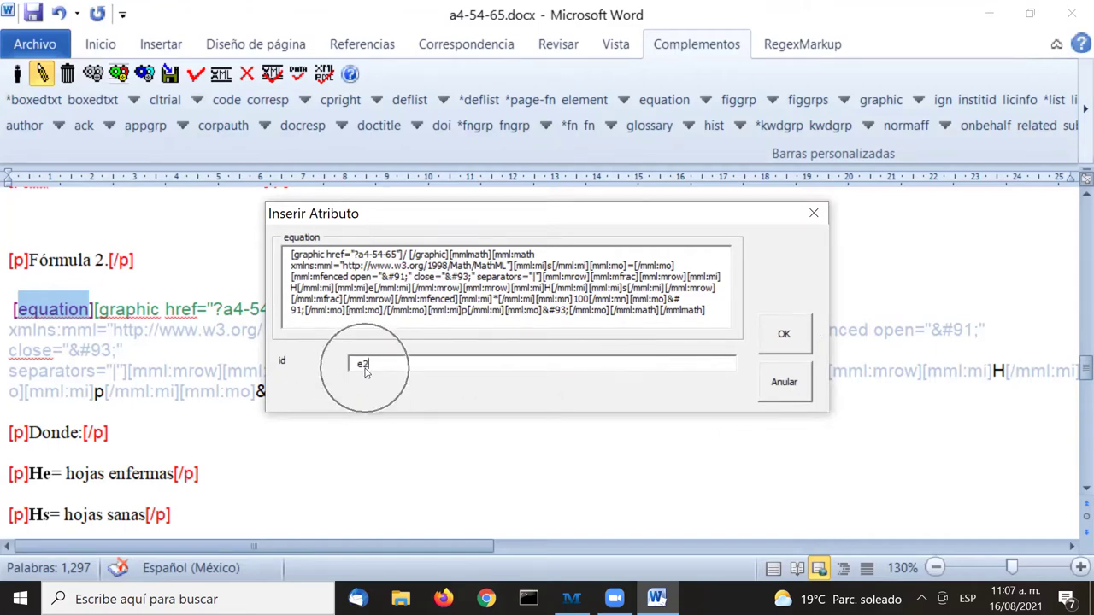
pyautogui.click(784, 334)
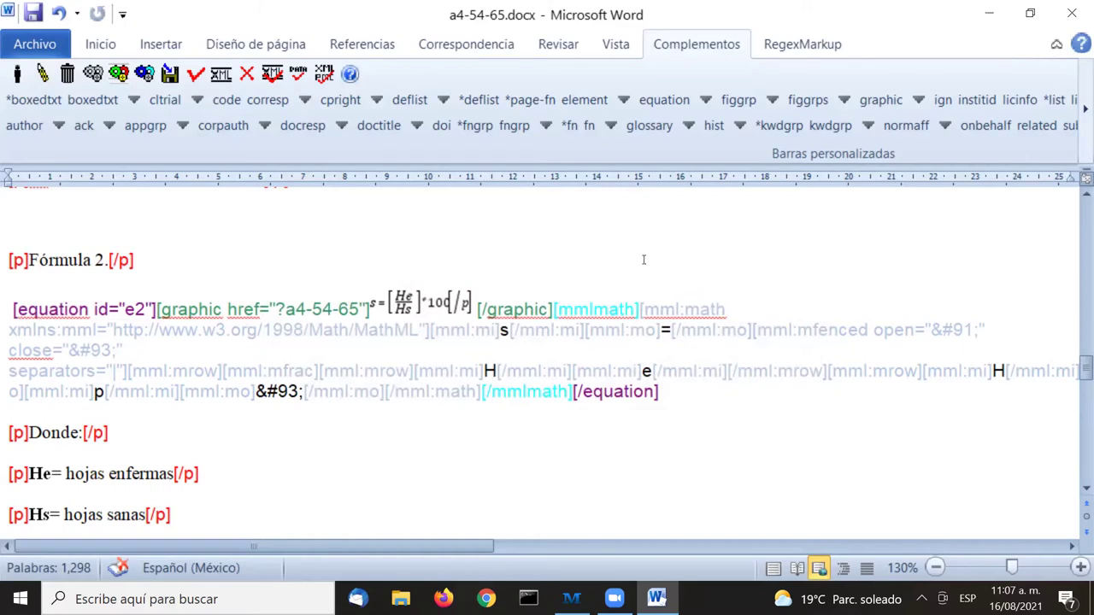
# Switch the document to the print layout view at the "Por último" paragraph containing an inline equation
pyautogui.scroll(-1, 643, 258)
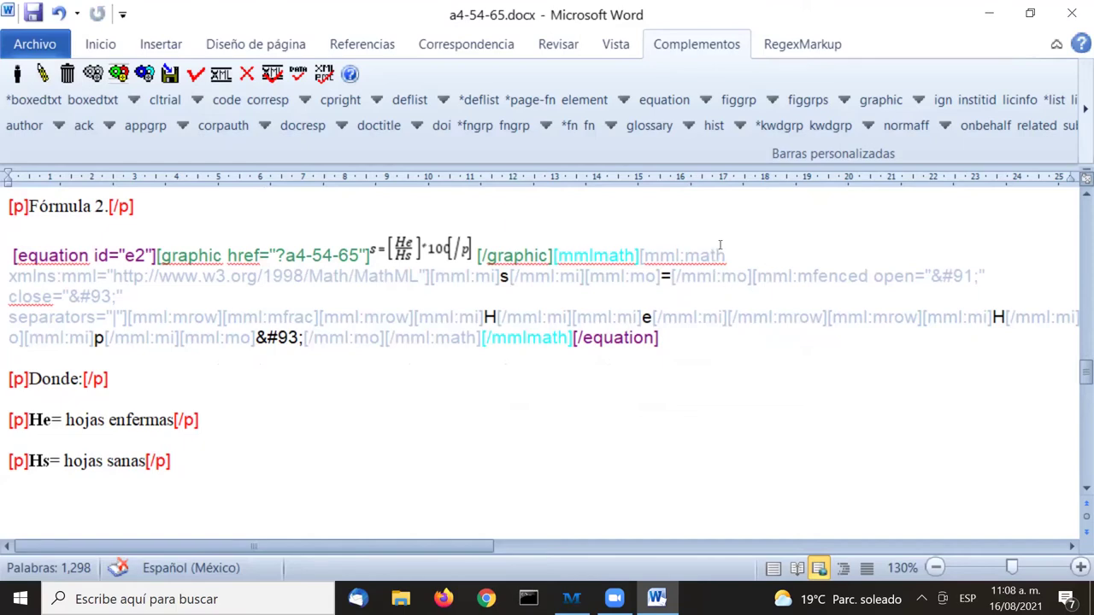
pyautogui.scroll(-3, 720, 245)
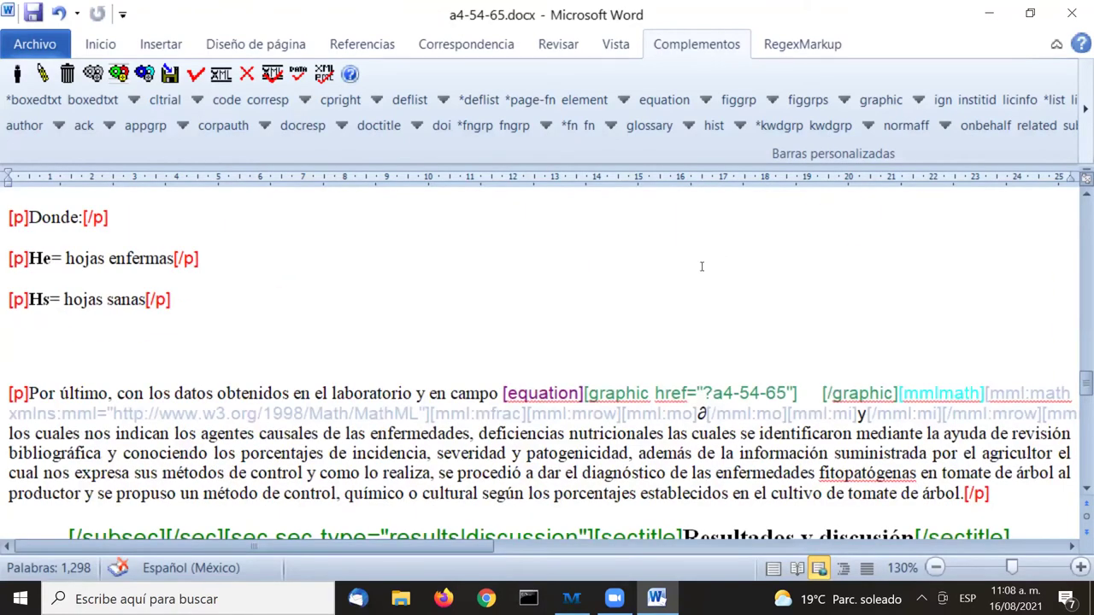
pyautogui.scroll(-1, 704, 254)
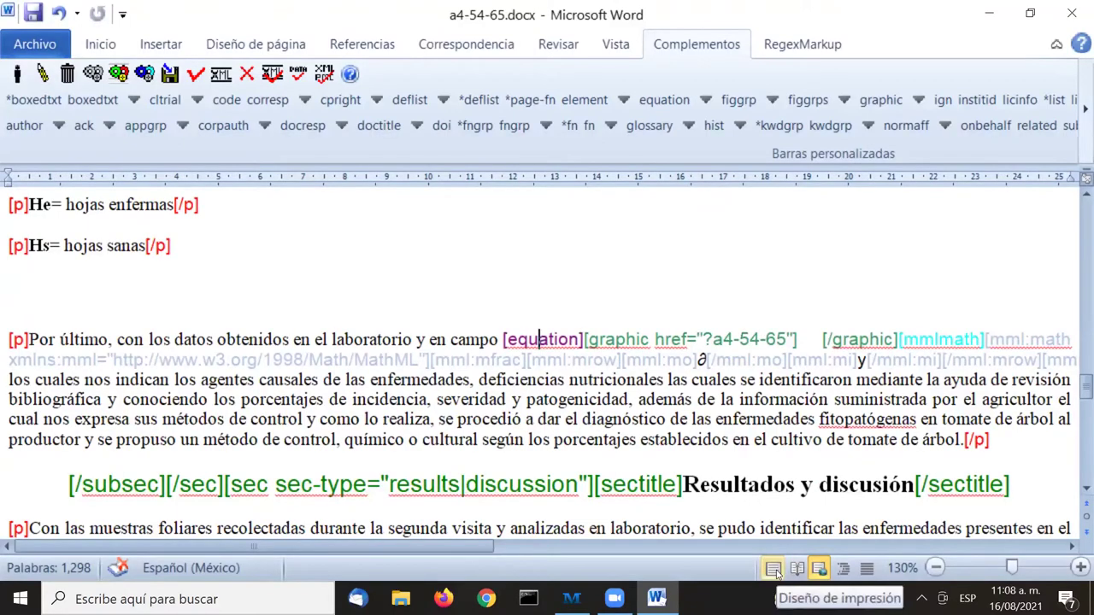
pyautogui.click(773, 568)
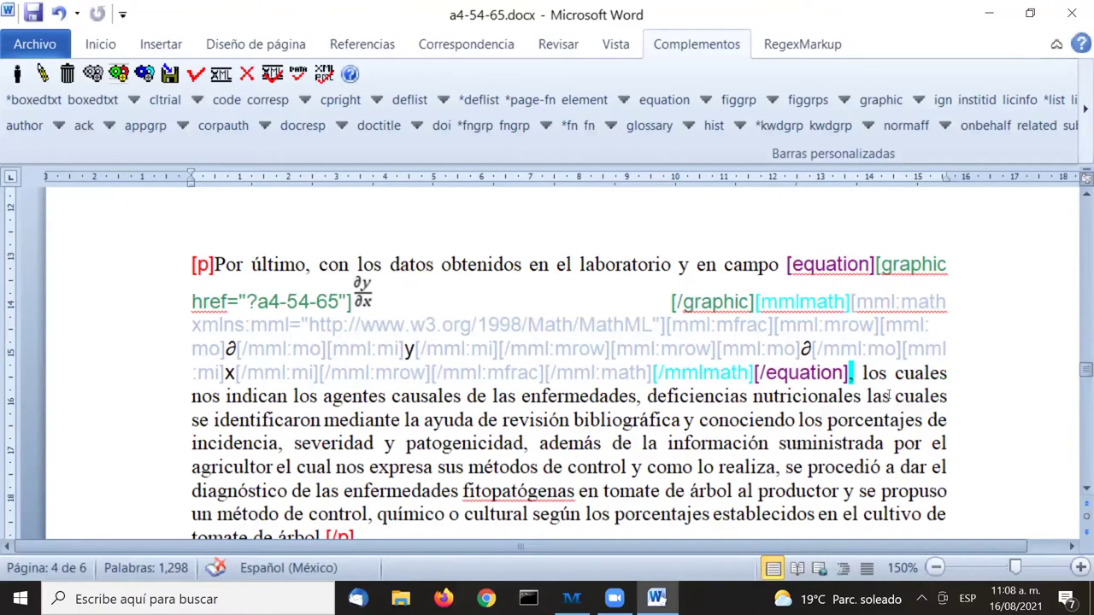
# Examine the [equation], [graphic] and [mmlmath] tags of the inline equation in the "Por último" paragraph
pyautogui.scroll(5, 743, 282)
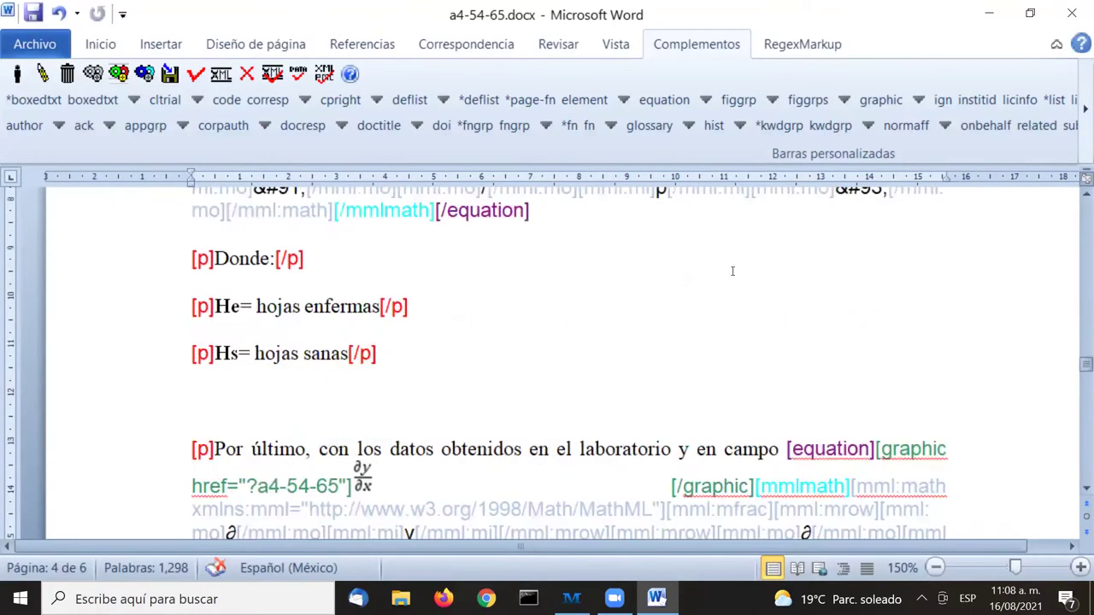
pyautogui.scroll(3, 575, 328)
pyautogui.scroll(-3, 575, 330)
pyautogui.scroll(-3, 575, 330)
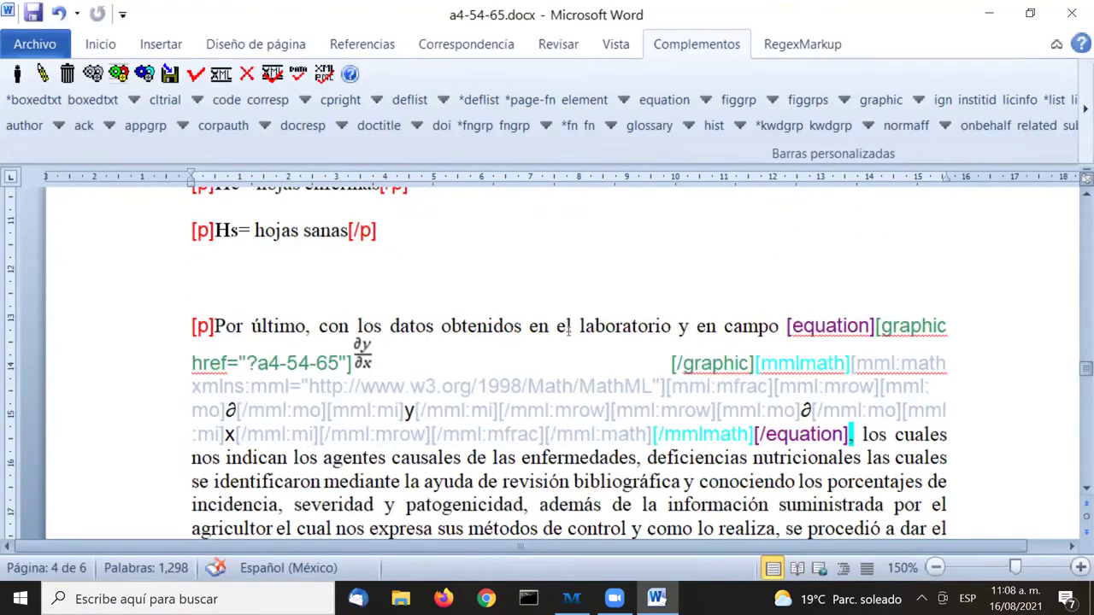
pyautogui.scroll(-2, 569, 334)
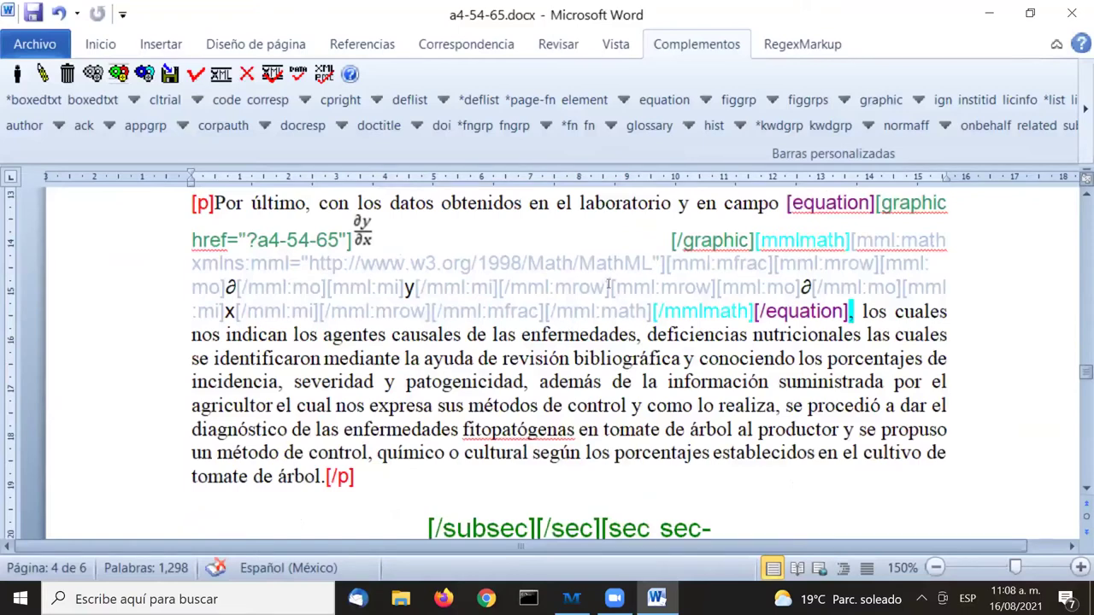
pyautogui.scroll(1, 568, 334)
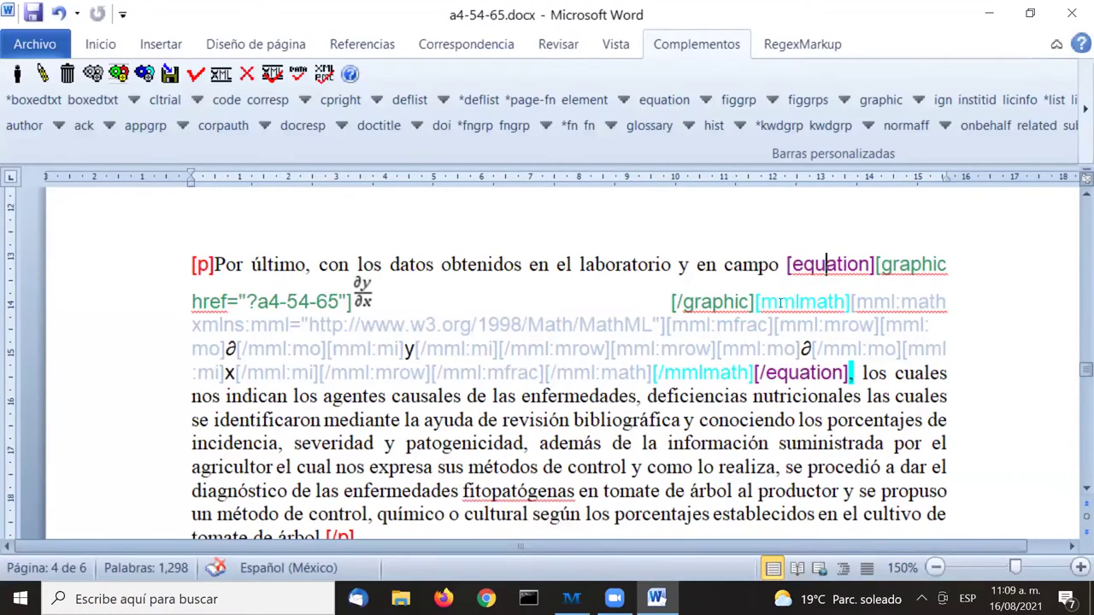
pyautogui.doubleClick(810, 305)
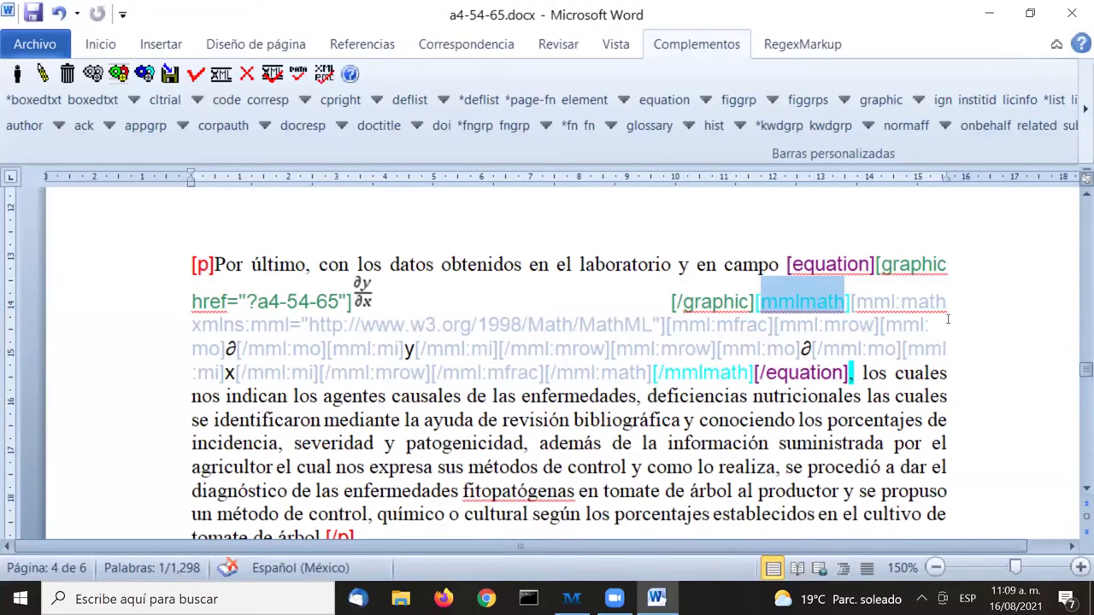
pyautogui.click(785, 265)
pyautogui.click(843, 265)
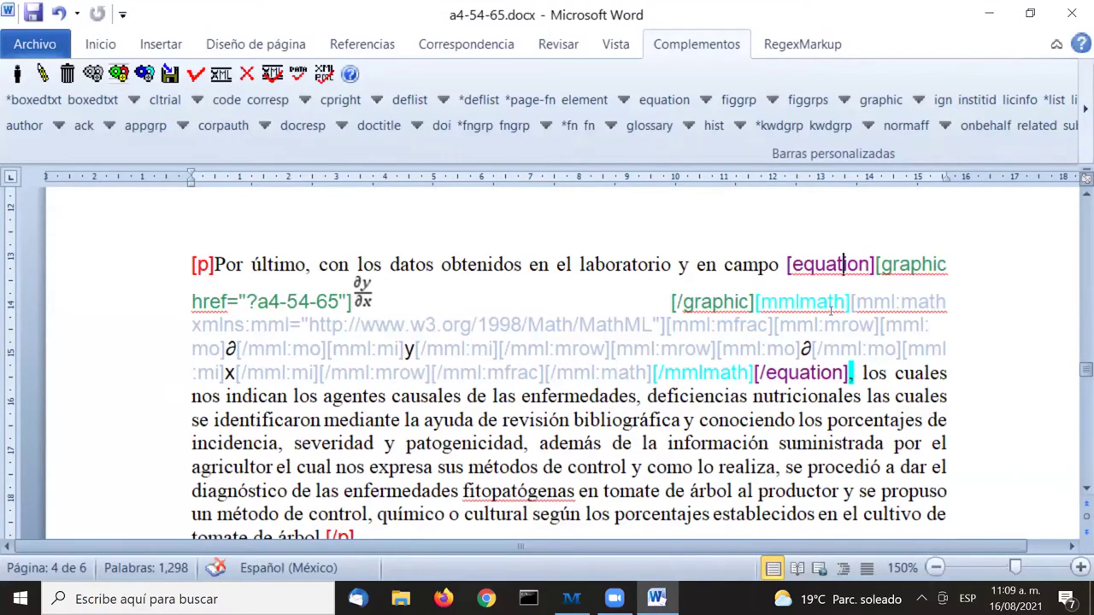
# Delete the opening [equation] and [graphic] tags in front of the inline equation image in the "Por último" paragraph
pyautogui.click(787, 266)
pyautogui.press('Delete')
pyautogui.press('Delete')
pyautogui.press('Delete')
pyautogui.press('Delete')
pyautogui.press('Delete')
pyautogui.press('Delete')
pyautogui.press('Delete')
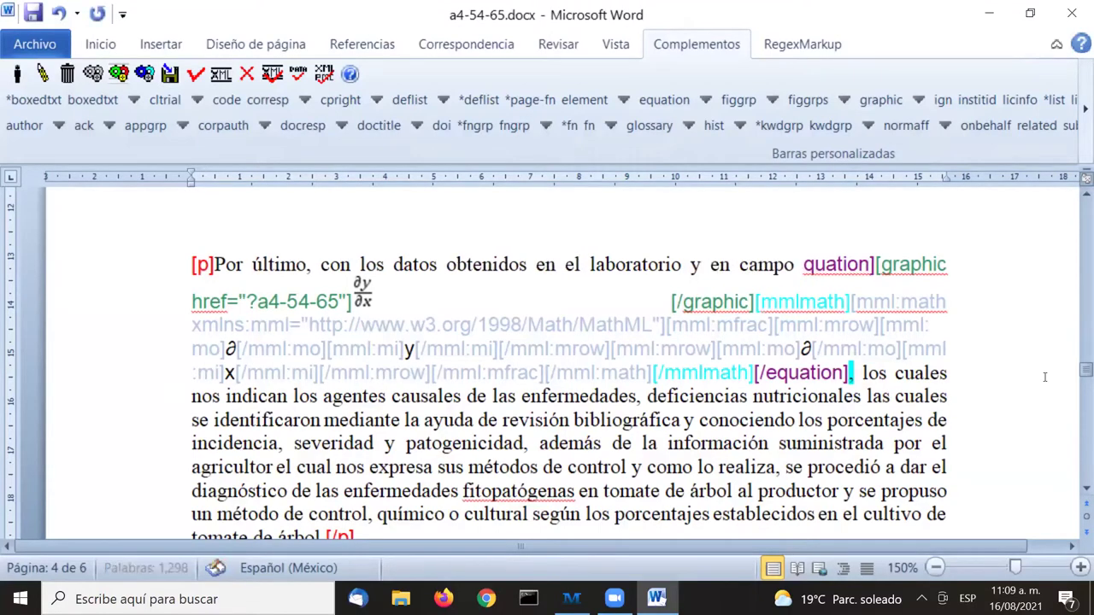
pyautogui.press('Delete')
pyautogui.press('Delete')
pyautogui.press('Delete')
pyautogui.press('Delete')
pyautogui.press('Delete')
pyautogui.press('Delete')
pyautogui.press('Delete')
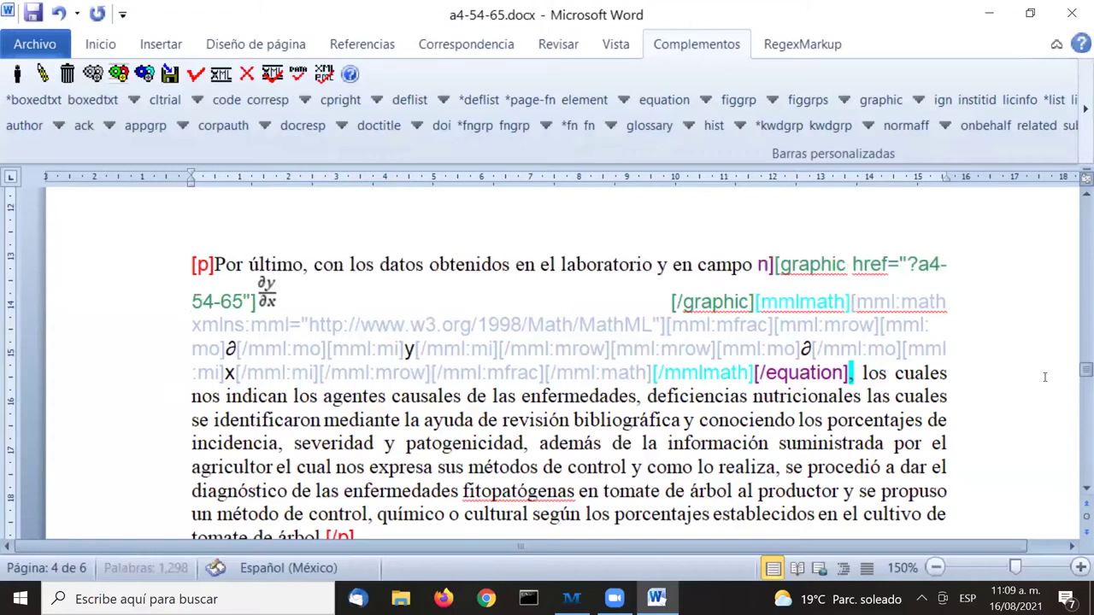
pyautogui.press('Delete')
pyautogui.press('Delete')
pyautogui.press('Delete')
pyautogui.press('Delete')
pyautogui.press('Delete')
pyautogui.press('Delete')
pyautogui.press('Delete')
pyautogui.press('Delete')
pyautogui.press('Delete')
pyautogui.press('Delete')
pyautogui.press('Delete')
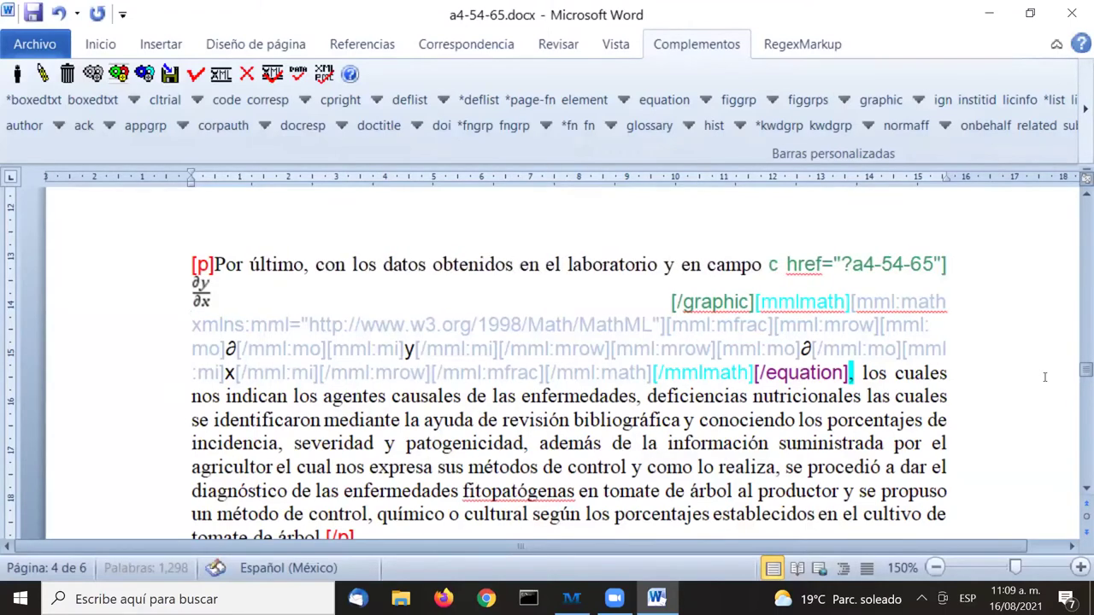
pyautogui.press('Delete')
pyautogui.press('Delete')
pyautogui.press('Delete')
pyautogui.press('Delete')
pyautogui.press('Delete')
pyautogui.press('Delete')
pyautogui.press('Delete')
pyautogui.press('Delete')
pyautogui.press('Delete')
pyautogui.press('Delete')
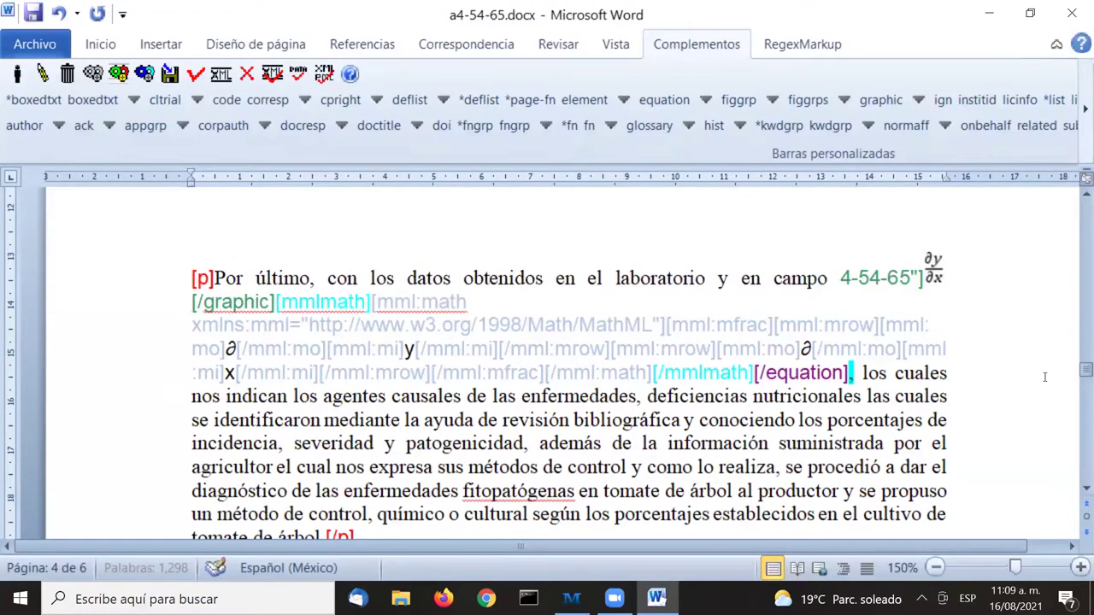
pyautogui.press('Delete')
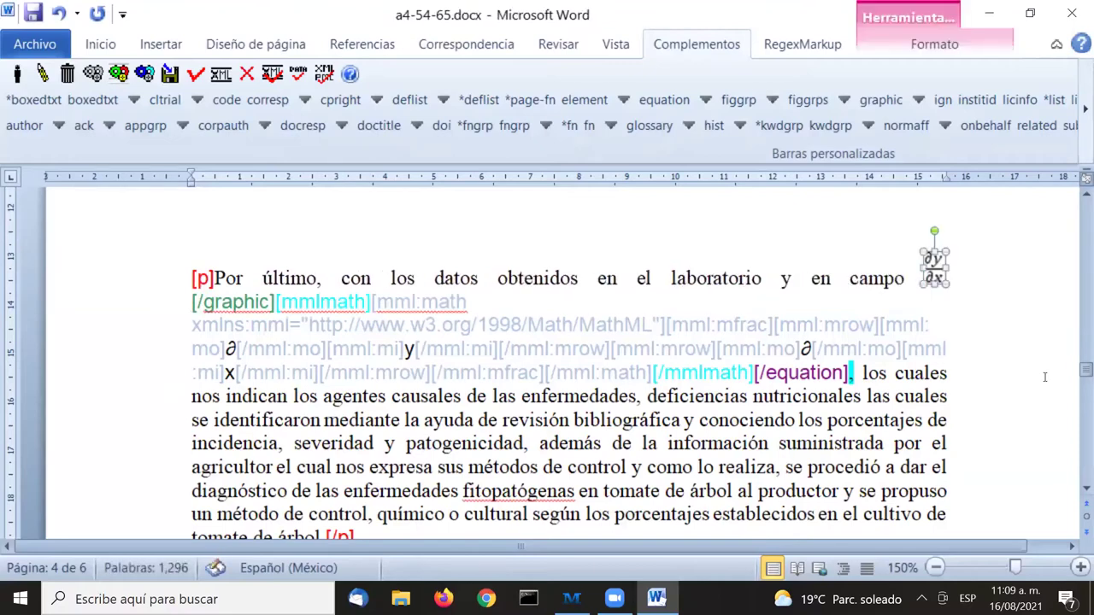
# Delete the inline equation image and its closing [/graphic] tag in the "Por último" paragraph
pyautogui.press('Delete')
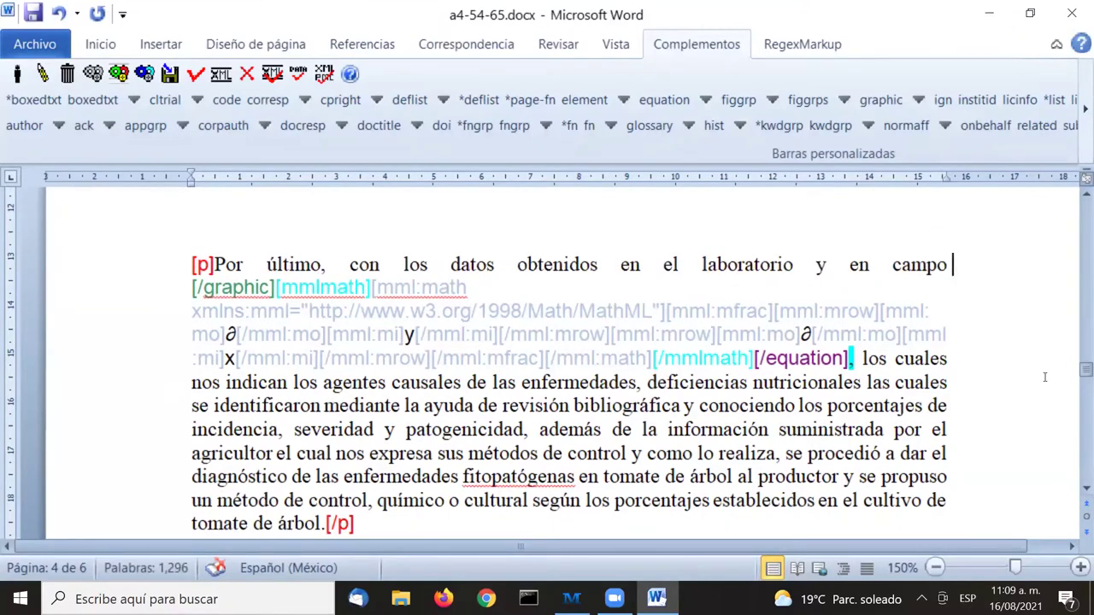
pyautogui.press('Delete')
pyautogui.press('Delete')
pyautogui.press('Delete')
pyautogui.press('Delete')
pyautogui.press('Delete')
pyautogui.press('Delete')
pyautogui.press('Delete')
pyautogui.press('Delete')
pyautogui.press('Delete')
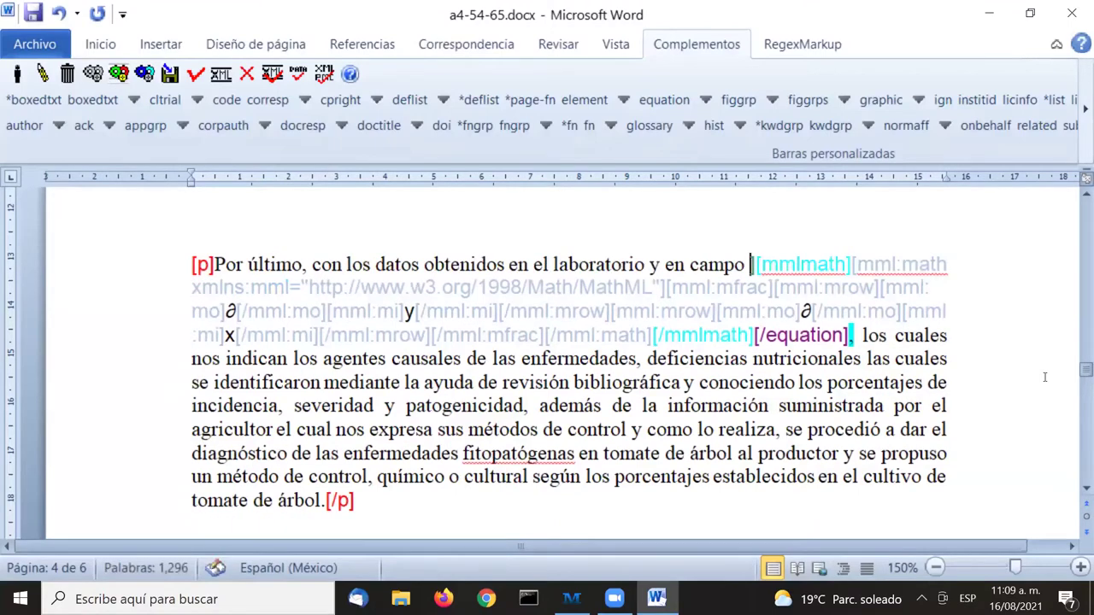
pyautogui.press('Delete')
# Examine the opening [mmlmath] tag of the inline equation in the "Por último" paragraph
pyautogui.press('Right')
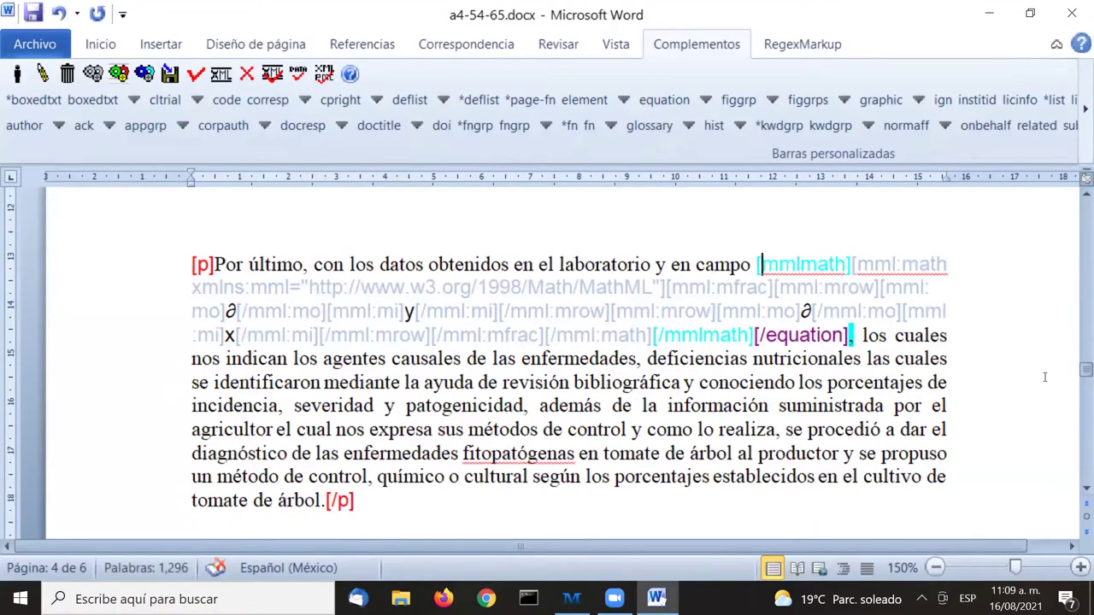
pyautogui.press('Left')
pyautogui.hotkey('shift', 'Right')
pyautogui.hotkey('shift', 'Right')
pyautogui.hotkey('shift', 'Right')
pyautogui.hotkey('shift', 'Right')
pyautogui.hotkey('shift', 'Right')
pyautogui.hotkey('shift', 'Right')
pyautogui.hotkey('shift', 'Right')
pyautogui.hotkey('shift', 'Right')
pyautogui.hotkey('shift', 'Right')
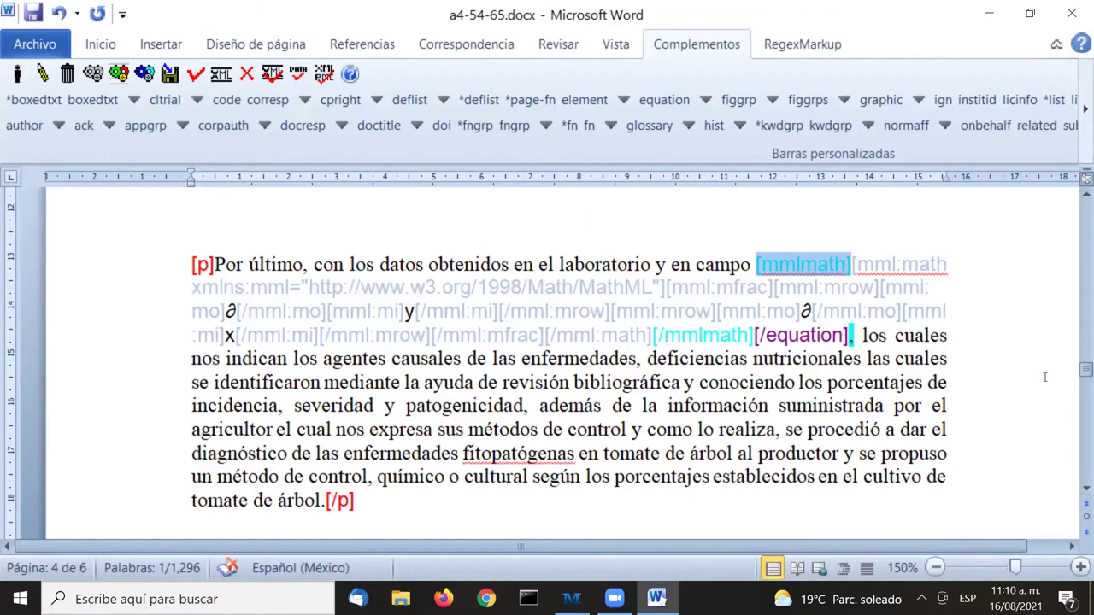
# Delete the closing [/equation] tag after [/mmlmath] in the "Por último" paragraph
pyautogui.press('Down')
pyautogui.press('Down')
pyautogui.press('Left')
pyautogui.press('Left')
pyautogui.press('Down')
pyautogui.hotkey('ctrl', 'Left')
pyautogui.hotkey('ctrl', 'Left')
pyautogui.hotkey('ctrl', 'Left')
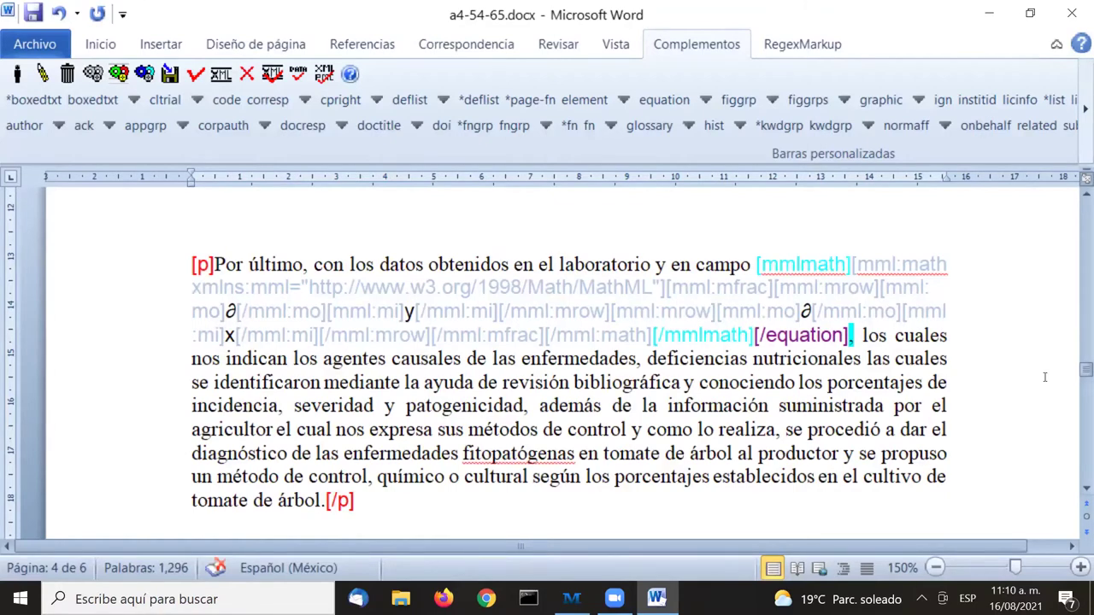
pyautogui.press('Delete')
pyautogui.press('Delete')
pyautogui.press('Delete')
pyautogui.press('Delete')
pyautogui.press('Delete')
pyautogui.press('Delete')
pyautogui.press('Delete')
pyautogui.press('Delete')
pyautogui.press('Delete')
pyautogui.press('Delete')
pyautogui.press('Delete')
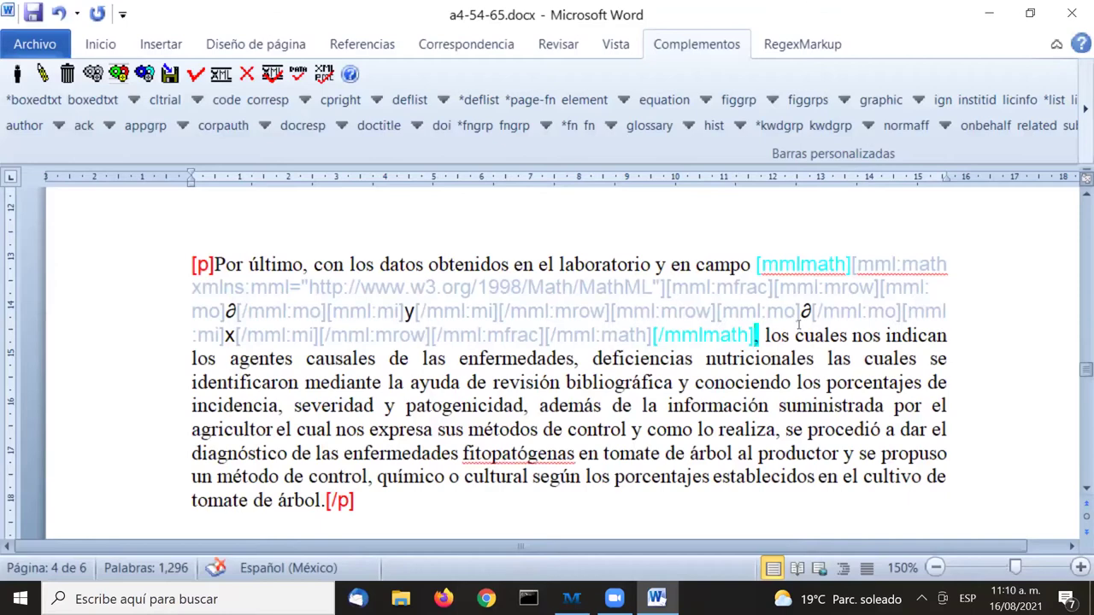
# Review the whole [mmlmath] element of the inline equation in the "Por último" paragraph
pyautogui.hotkey('shift', 'Right')
pyautogui.moveTo(755, 265); pyautogui.dragTo(758, 334)
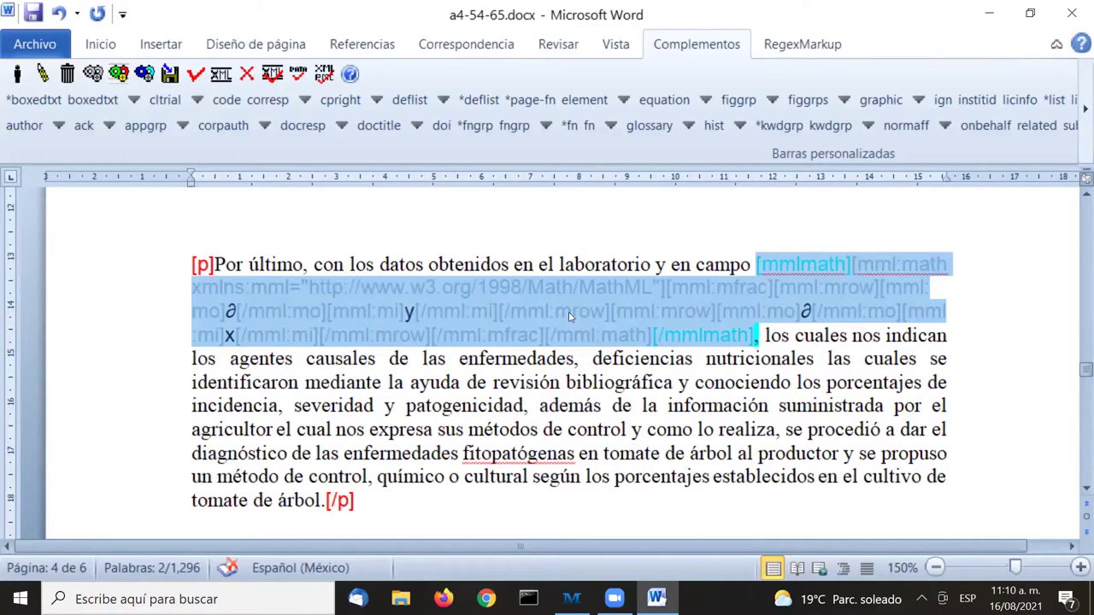
pyautogui.click(796, 311)
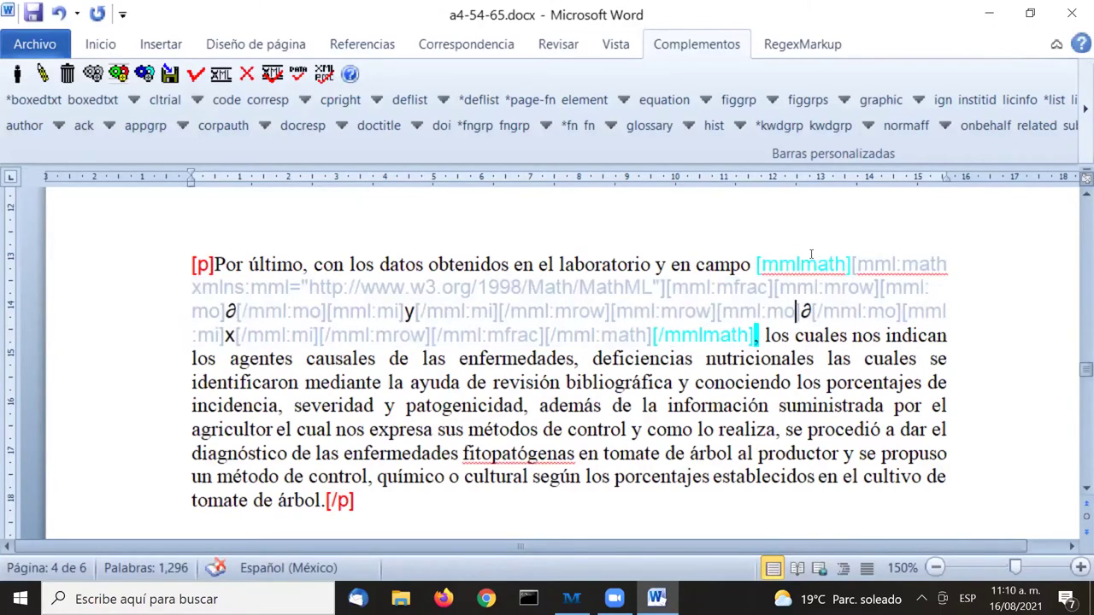
# Delete the opening [equation] and [graphic] tags of the inline equation after "Alternaria sp.,"
pyautogui.scroll(-4, 730, 313)
pyautogui.scroll(-1, 811, 254)
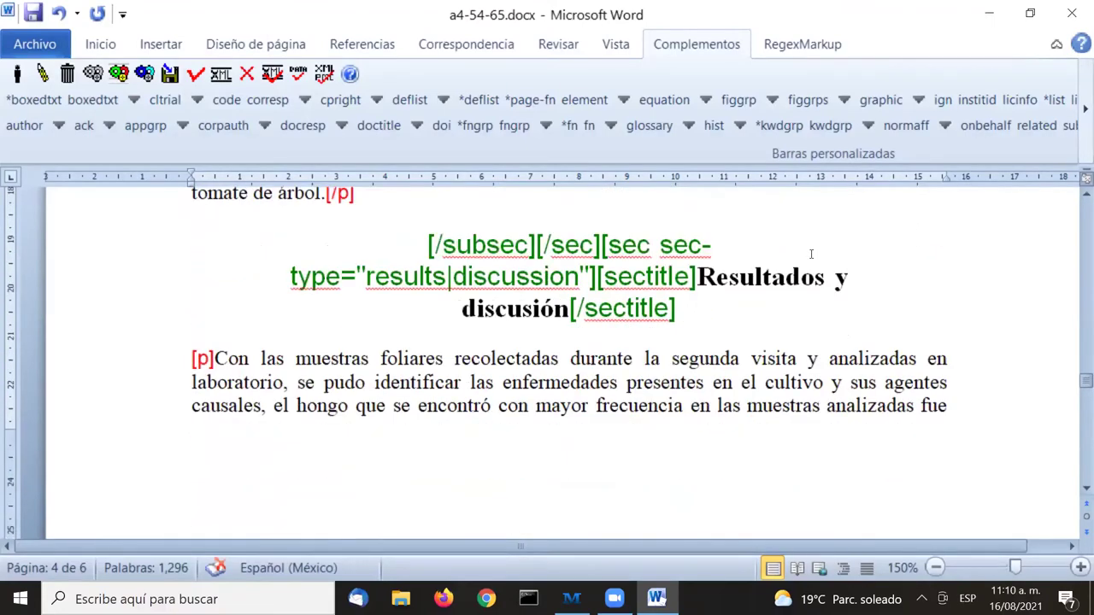
pyautogui.scroll(-10, 809, 251)
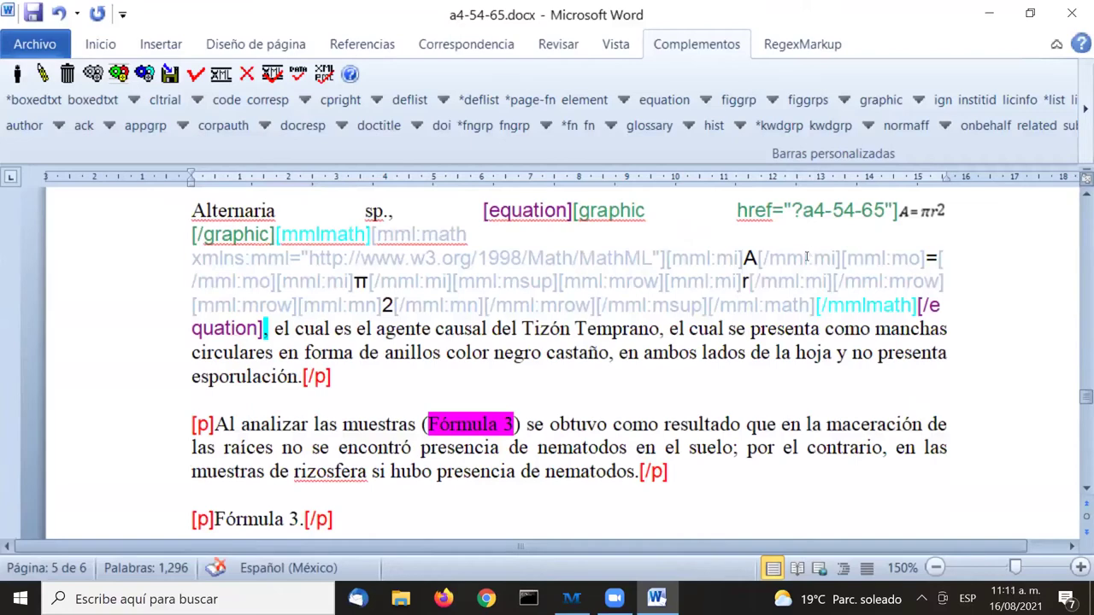
pyautogui.scroll(1, 624, 312)
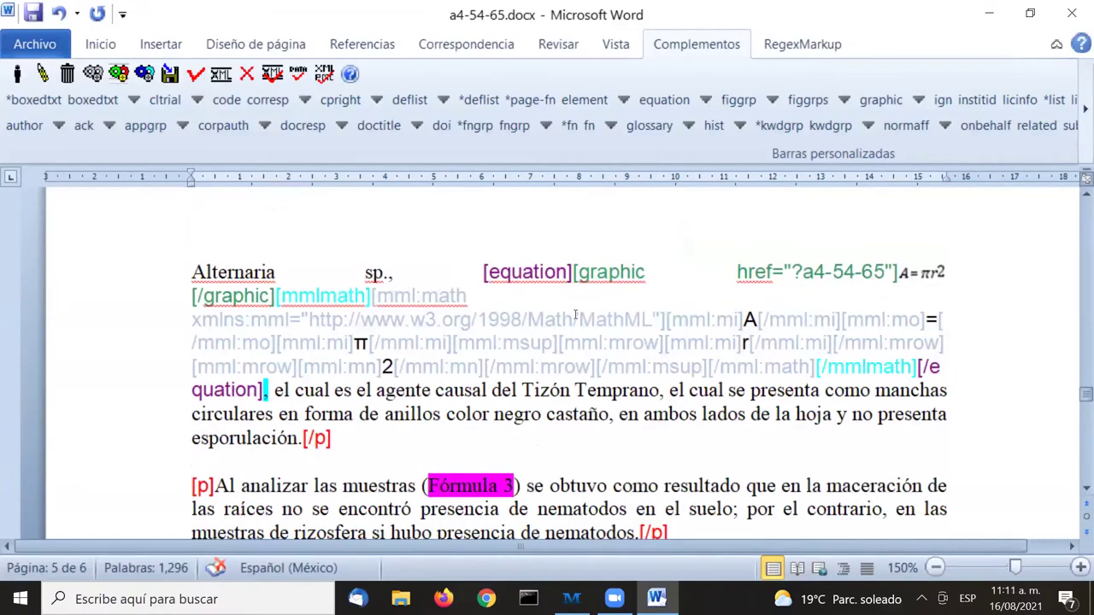
pyautogui.click(483, 272)
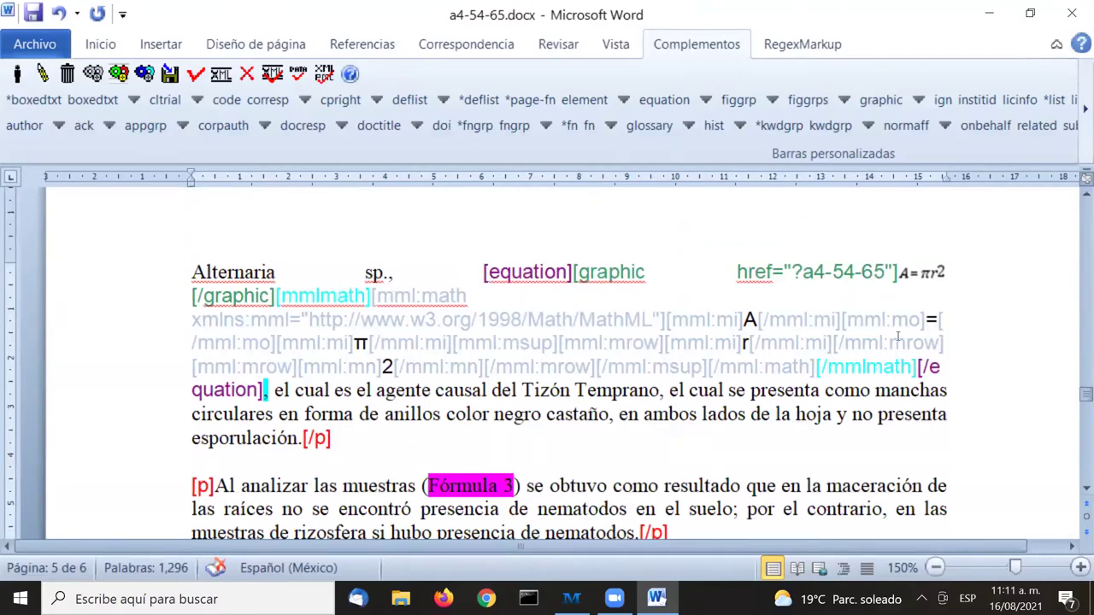
pyautogui.press('Delete')
pyautogui.press('Delete')
pyautogui.press('Delete')
pyautogui.press('Delete')
pyautogui.press('Delete')
pyautogui.press('Delete')
pyautogui.press('Delete')
pyautogui.press('Delete')
pyautogui.press('Delete')
pyautogui.press('Delete')
pyautogui.press('Delete')
pyautogui.press('Delete')
pyautogui.press('Delete')
pyautogui.press('Delete')
pyautogui.press('Delete')
pyautogui.press('Delete')
pyautogui.press('Delete')
pyautogui.press('Delete')
pyautogui.press('Delete')
pyautogui.press('Delete')
pyautogui.press('Delete')
pyautogui.press('Delete')
pyautogui.press('Delete')
pyautogui.press('Delete')
pyautogui.press('Delete')
pyautogui.press('Delete')
pyautogui.press('Delete')
pyautogui.press('Delete')
pyautogui.press('Delete')
pyautogui.press('Delete')
pyautogui.press('Delete')
pyautogui.press('Delete')
pyautogui.press('Delete')
pyautogui.press('Delete')
pyautogui.press('Delete')
pyautogui.press('Delete')
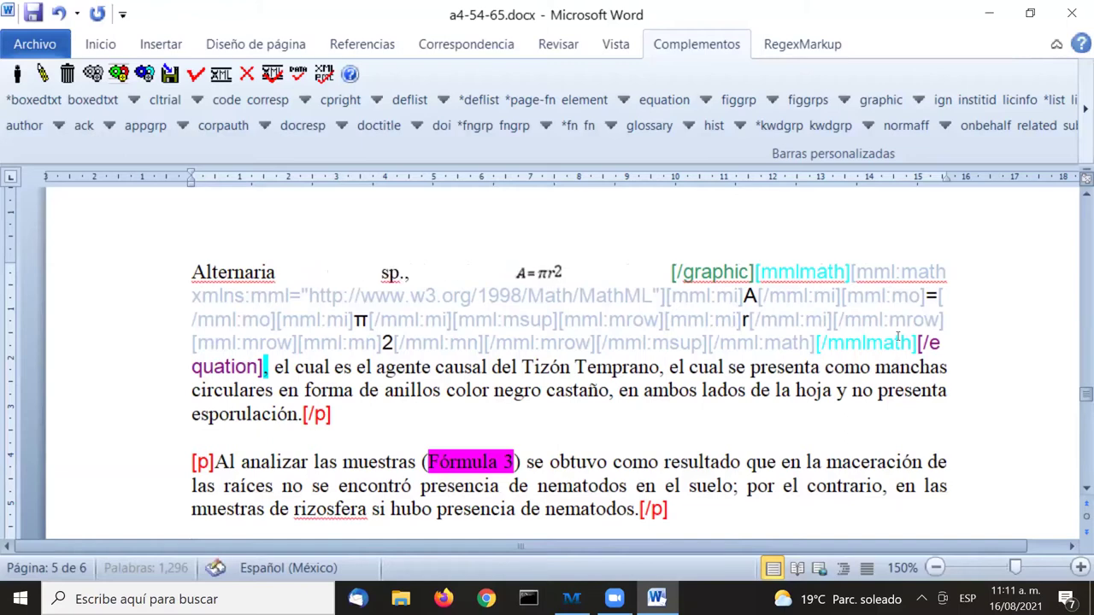
# Delete the circle-area equation image and its closing [/graphic] tag after "Alternaria sp.,"
pyautogui.press('Delete')
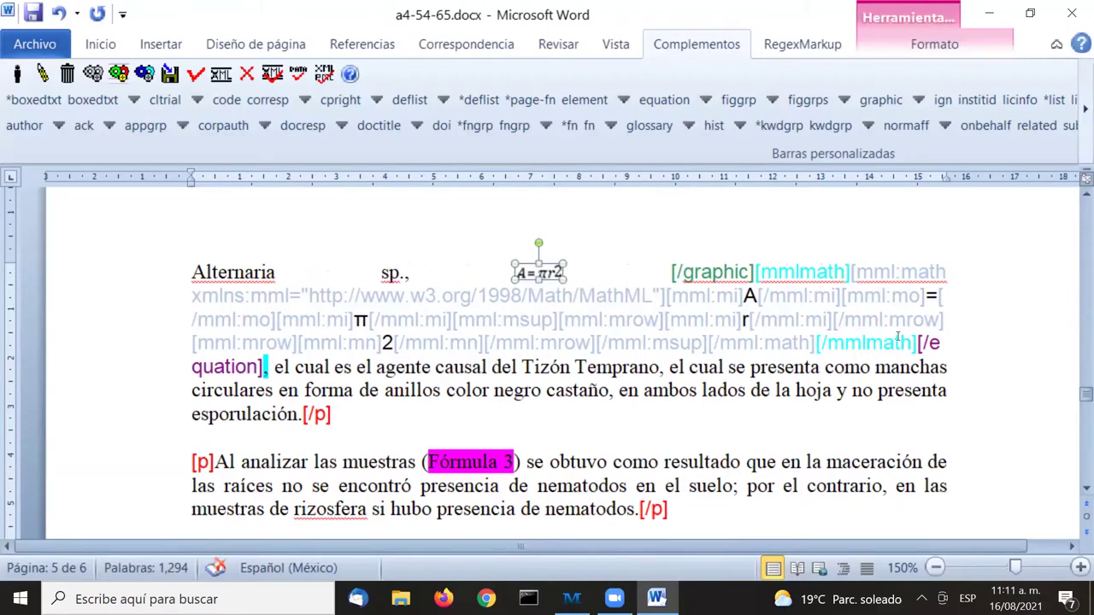
pyautogui.press('Delete')
pyautogui.press('Delete')
pyautogui.press('Delete')
pyautogui.press('Delete')
pyautogui.press('Delete')
pyautogui.press('Delete')
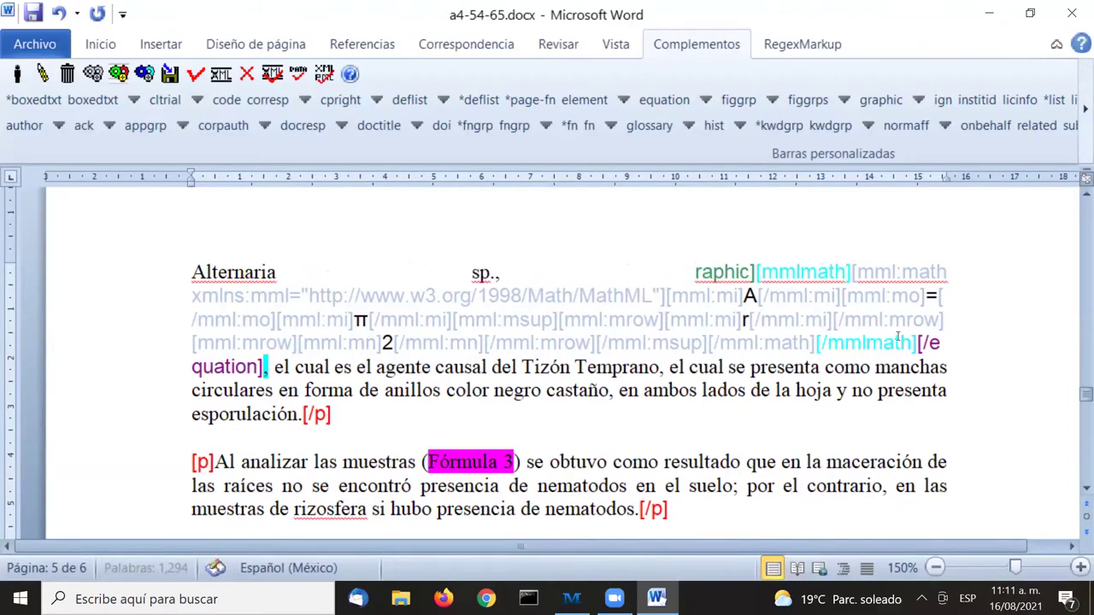
pyautogui.press('Delete')
pyautogui.press('Delete')
pyautogui.press('Delete')
pyautogui.press('Delete')
pyautogui.press('Delete')
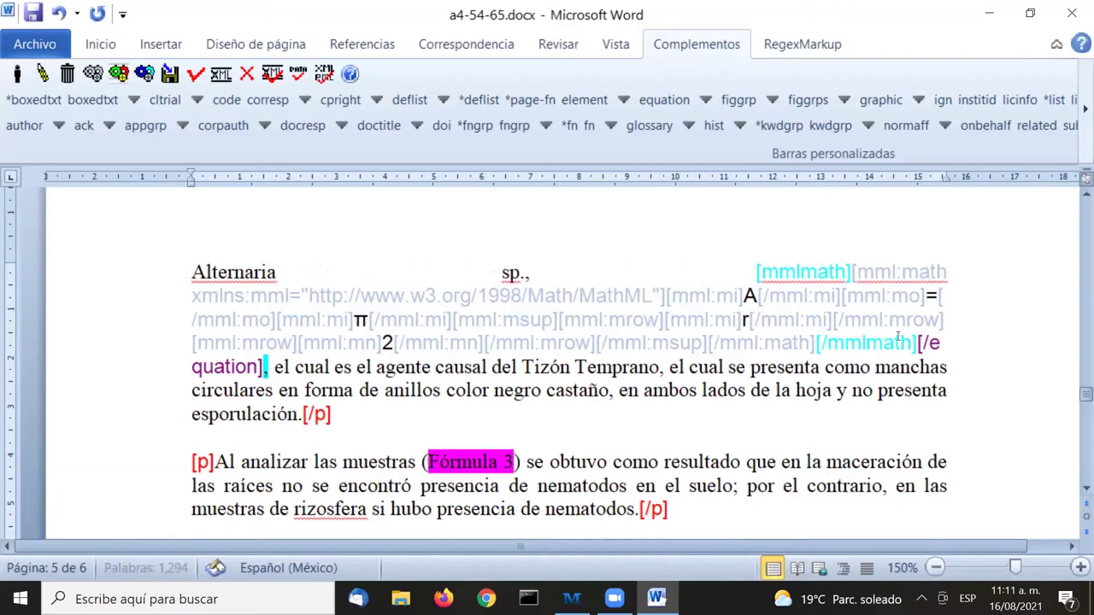
# Delete the closing [/equation] tag after [/mmlmath] in the "Alternaria sp." paragraph
pyautogui.click(920, 344)
pyautogui.press('Delete')
pyautogui.press('Delete')
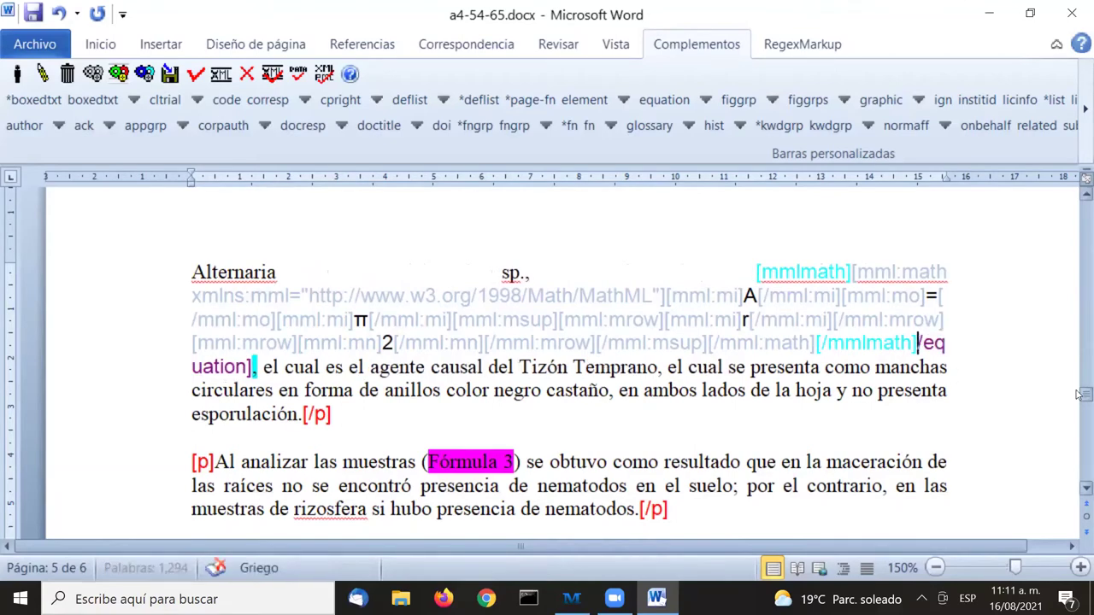
pyautogui.press('Delete')
pyautogui.press('Delete')
pyautogui.press('Delete')
pyautogui.press('Delete')
pyautogui.press('Delete')
pyautogui.press('Delete')
pyautogui.press('Delete')
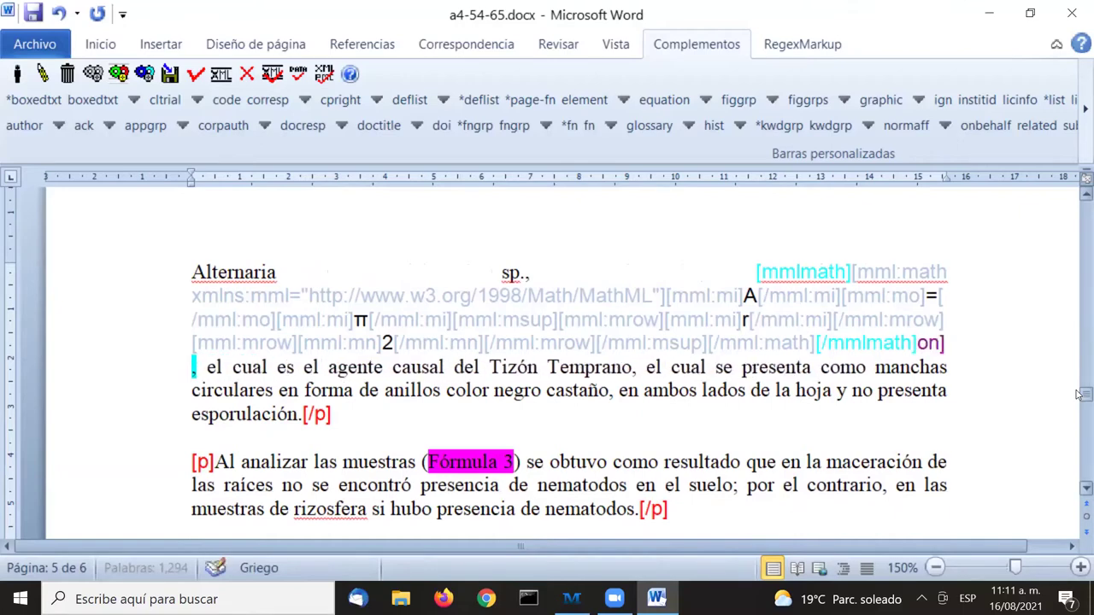
pyautogui.press('Delete')
pyautogui.press('Delete')
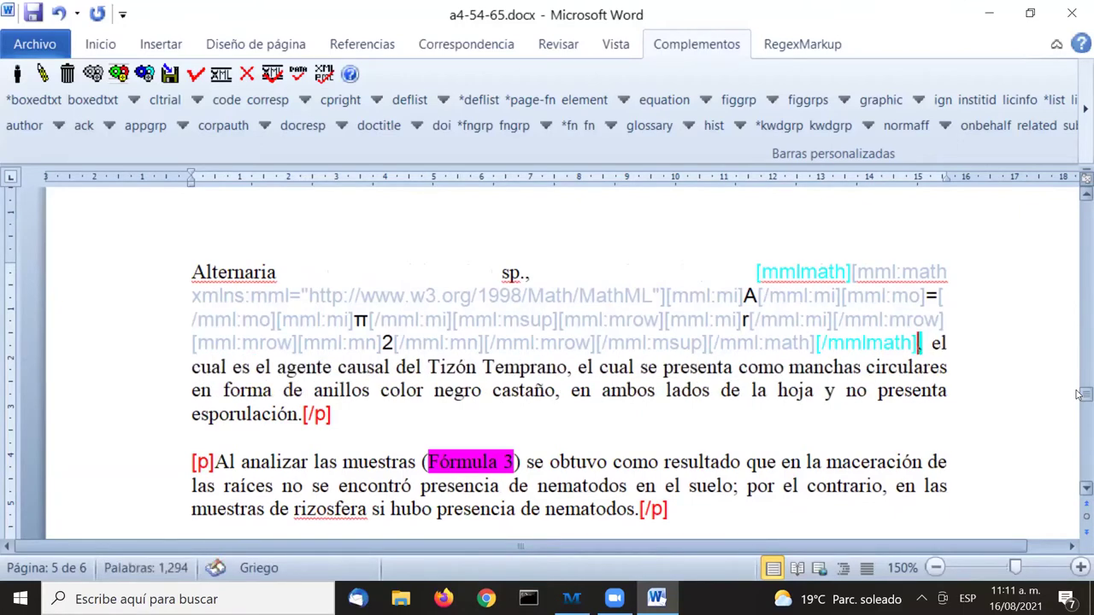
# Review the whole [mmlmath] element of the inline equation in the "Alternaria sp." paragraph
pyautogui.click(884, 343)
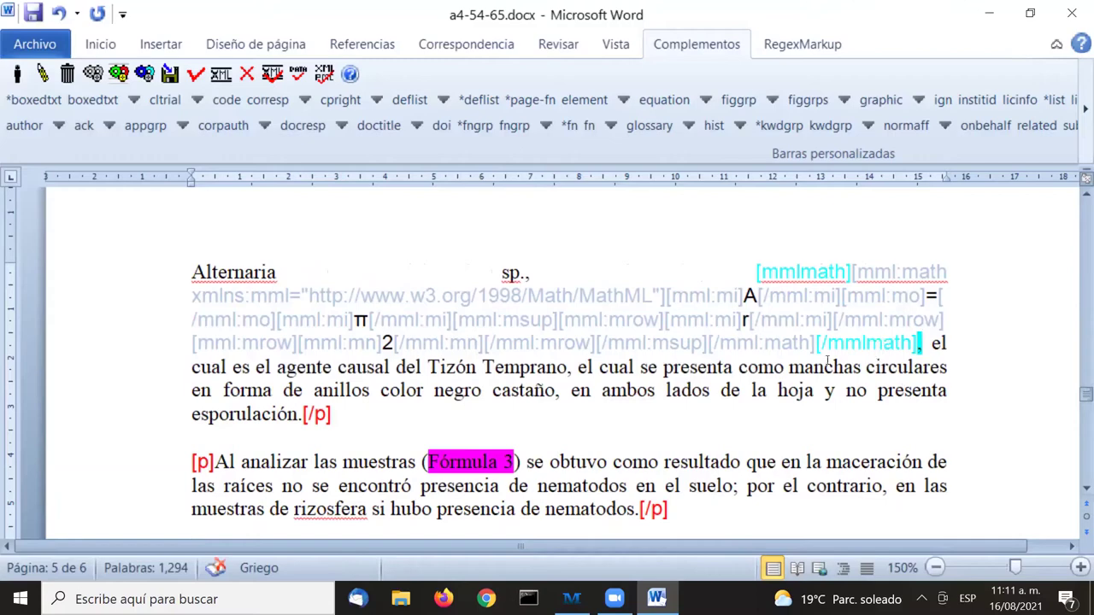
pyautogui.moveTo(755, 272); pyautogui.dragTo(920, 344)
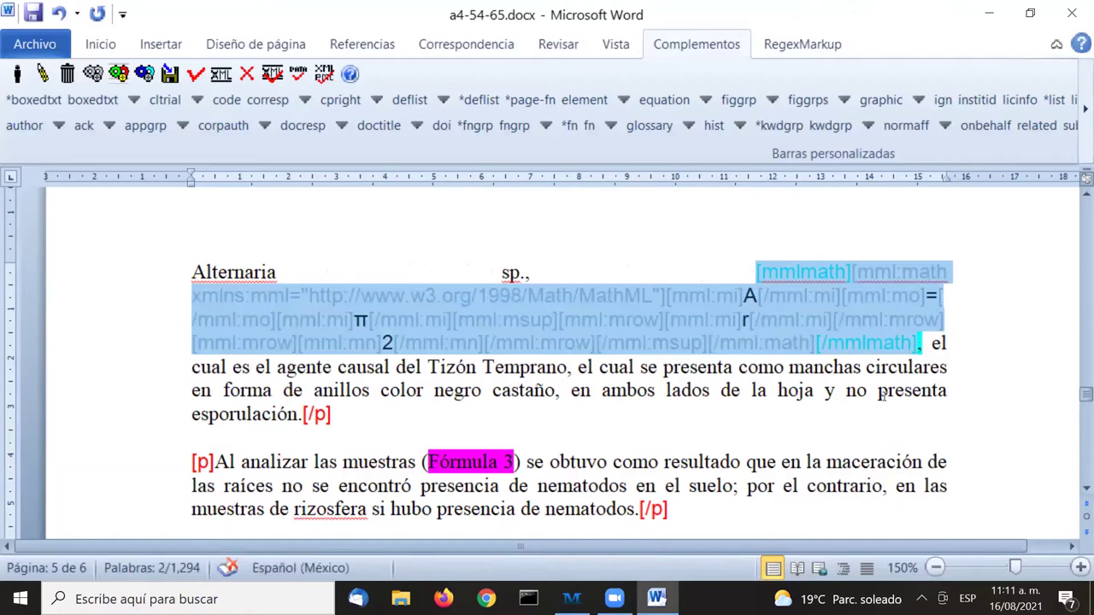
pyautogui.click(785, 368)
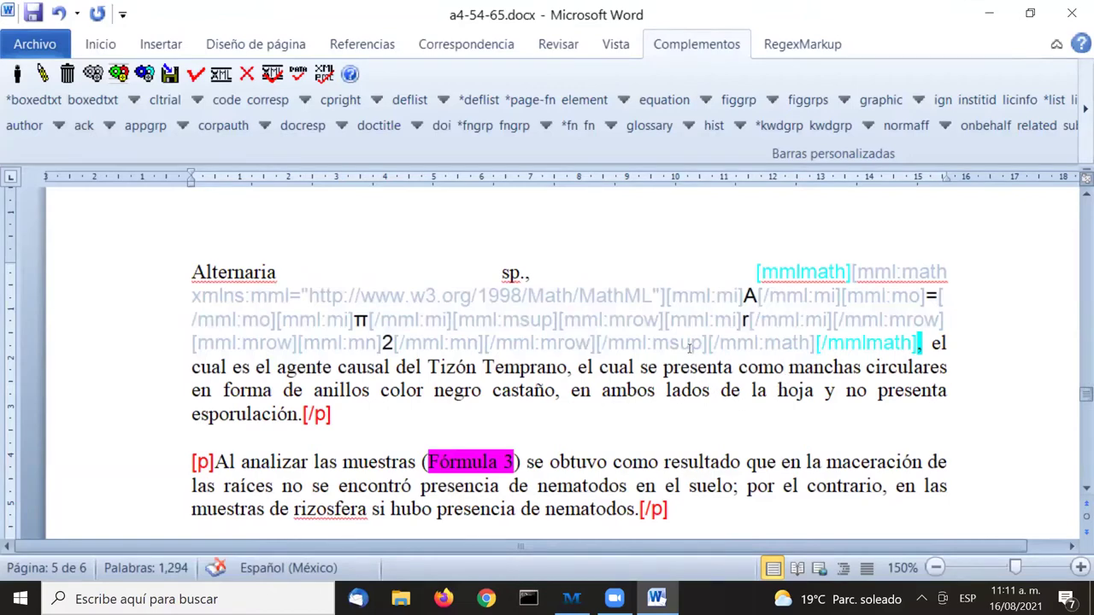
# Tag the "Fórmula 3" mention in the "Al analizar las muestras" paragraph as a formula xref with rid e3
pyautogui.scroll(-3, 689, 348)
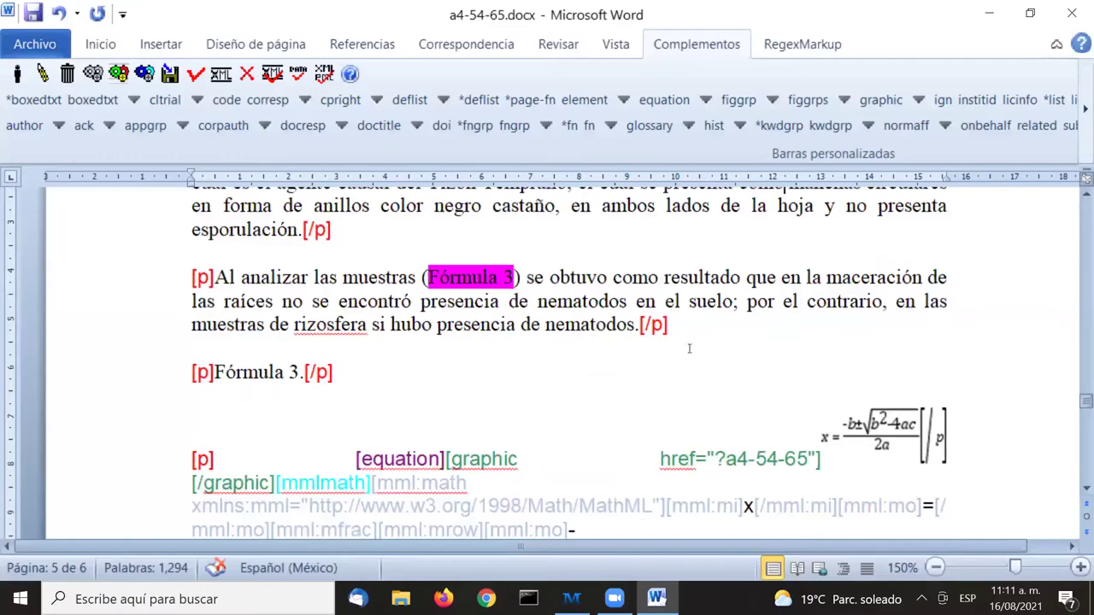
pyautogui.scroll(2, 689, 348)
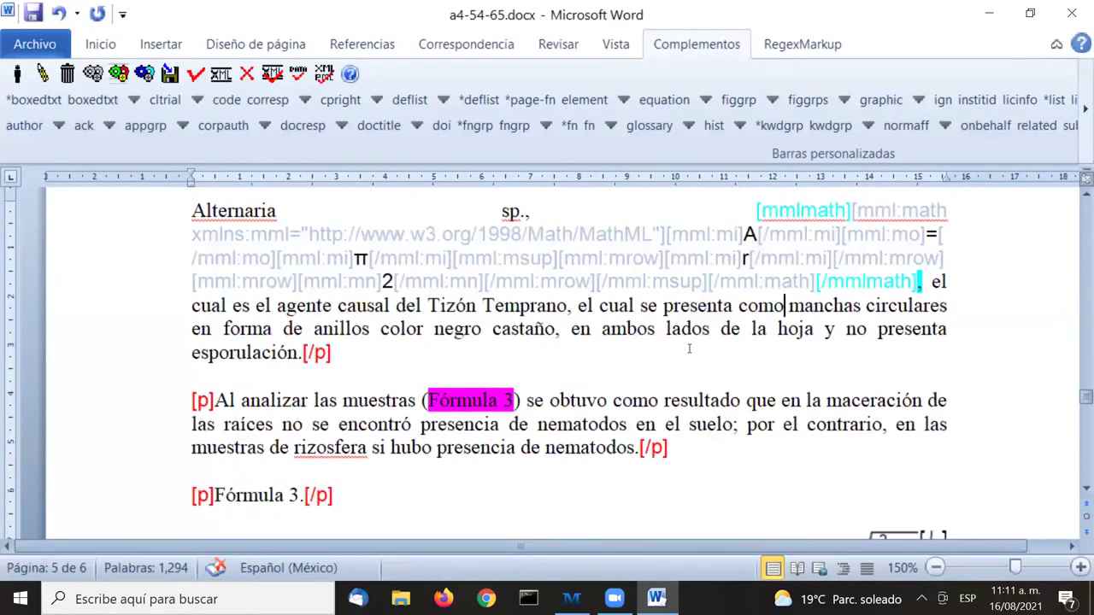
pyautogui.scroll(-1, 689, 347)
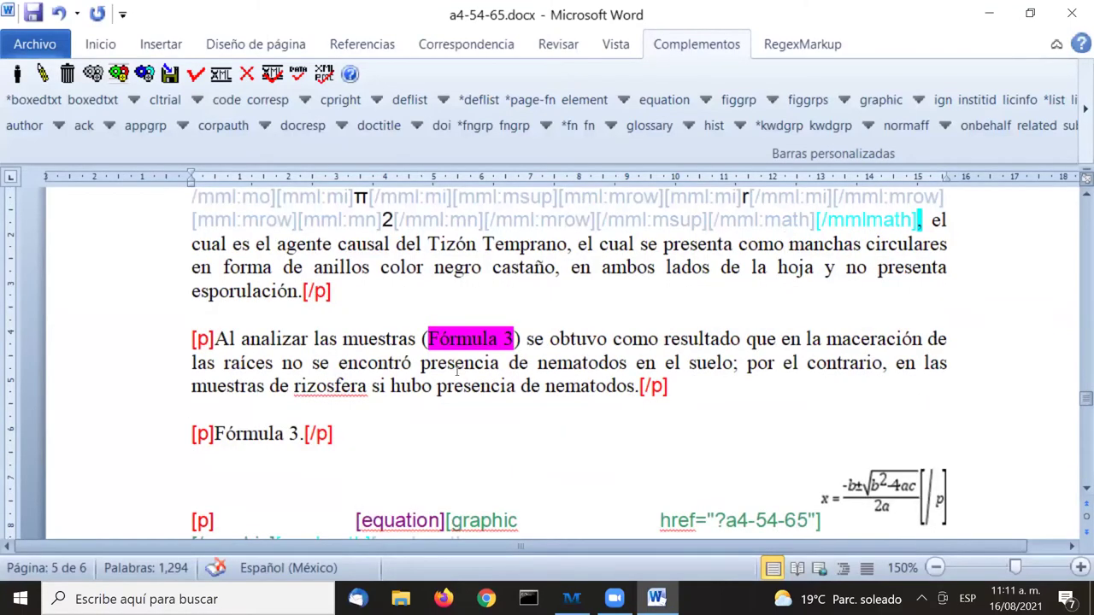
pyautogui.moveTo(428, 338); pyautogui.dragTo(513, 339)
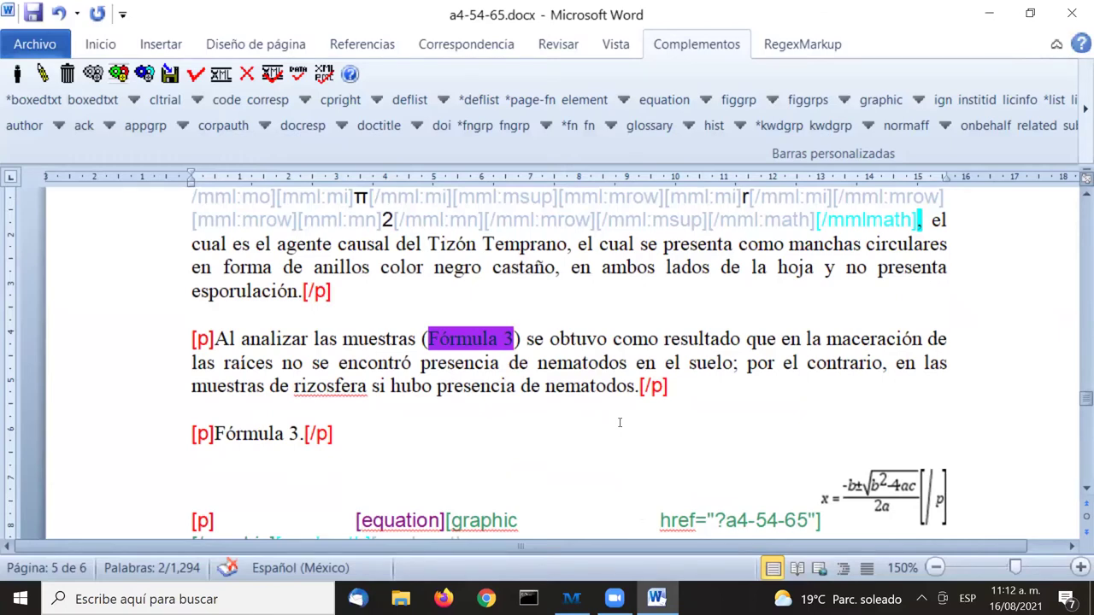
pyautogui.scroll(-3, 620, 422)
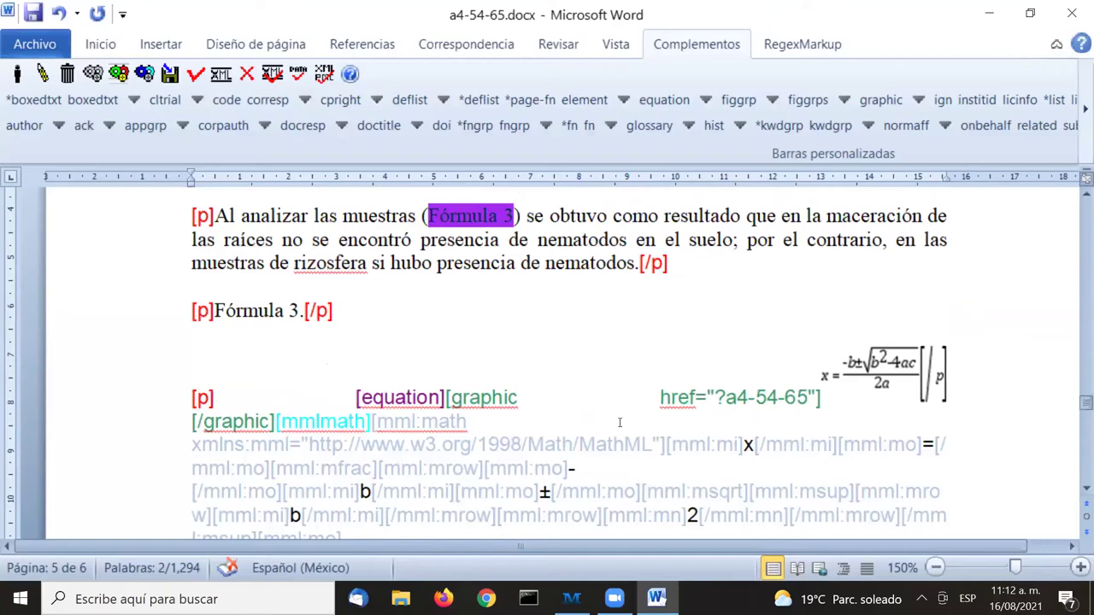
pyautogui.scroll(3, 610, 385)
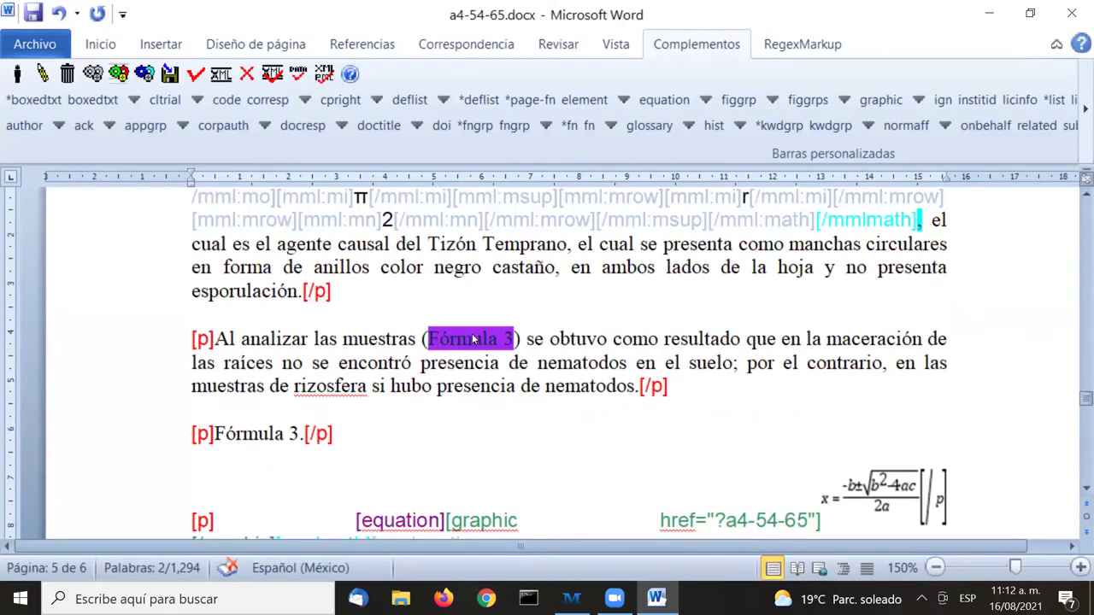
pyautogui.click(1079, 108)
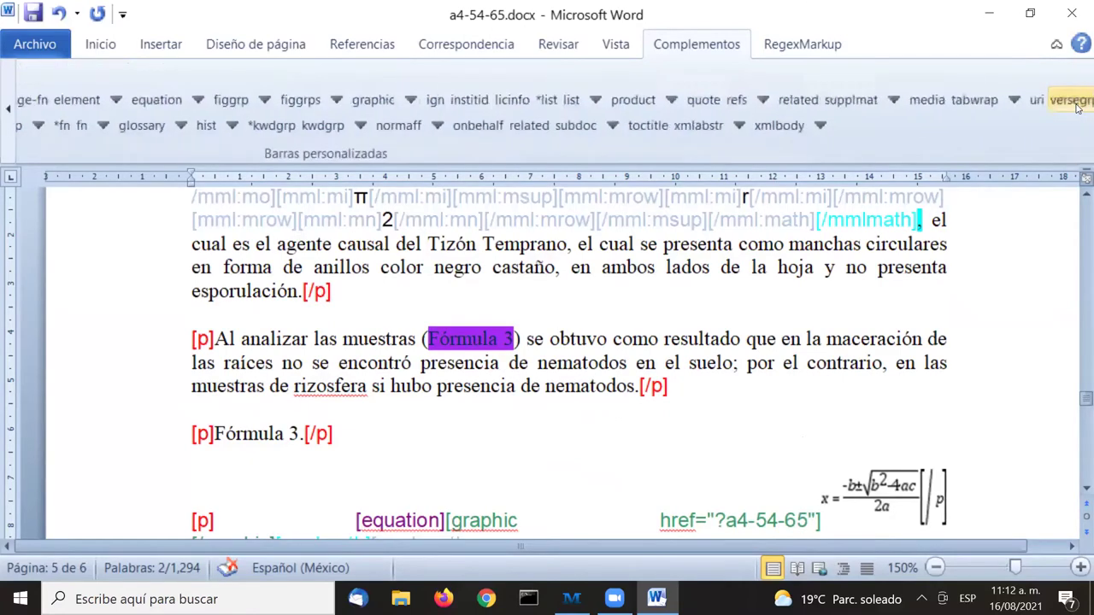
pyautogui.click(1075, 102)
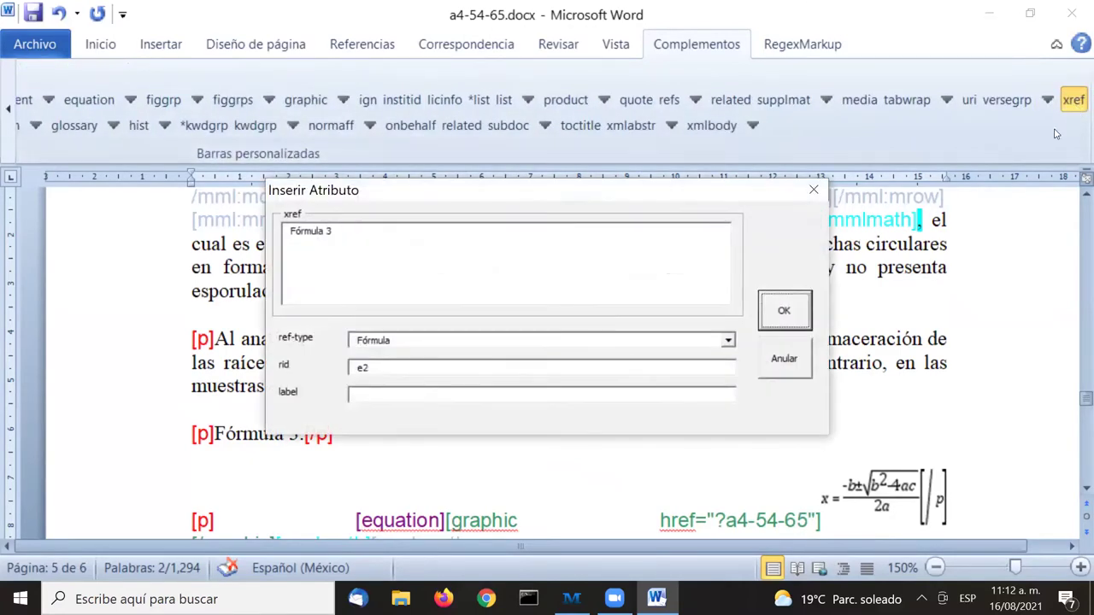
pyautogui.moveTo(553, 189); pyautogui.dragTo(575, 181)
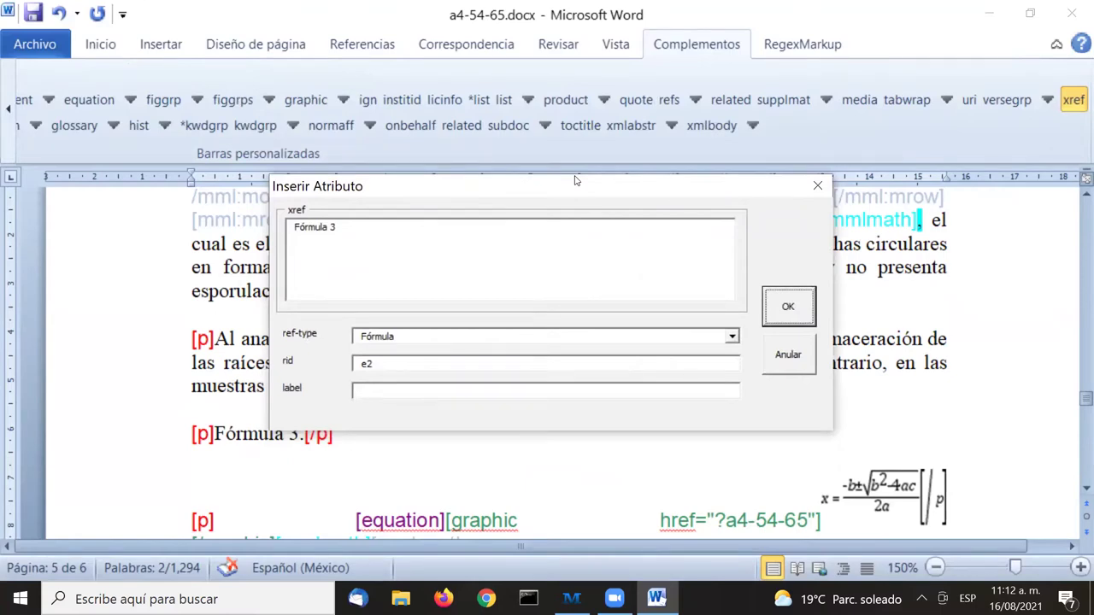
pyautogui.moveTo(575, 180); pyautogui.dragTo(552, 68)
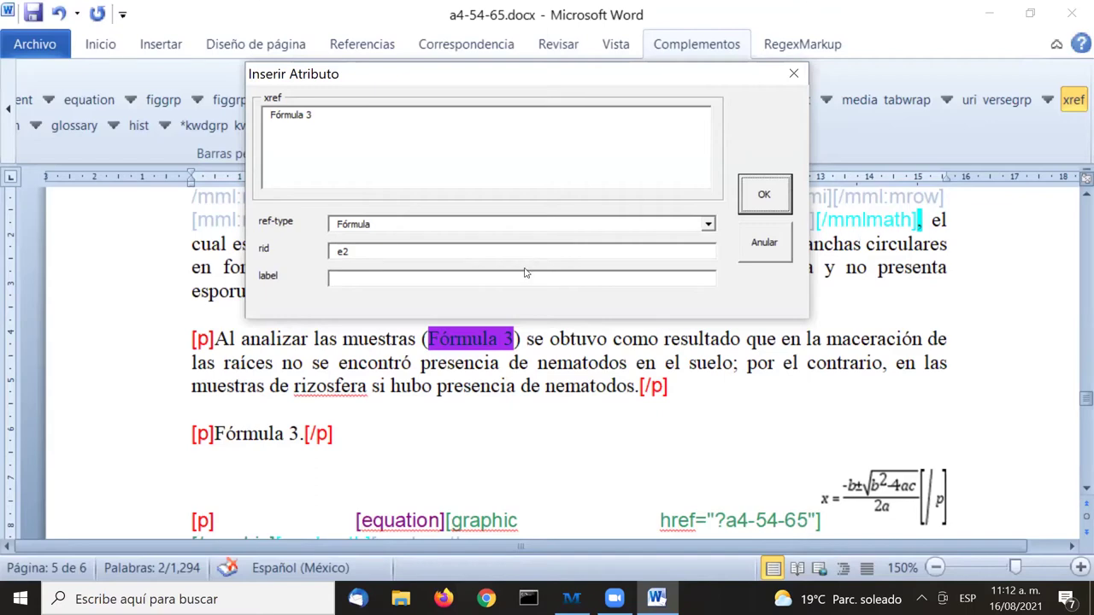
pyautogui.click(469, 254)
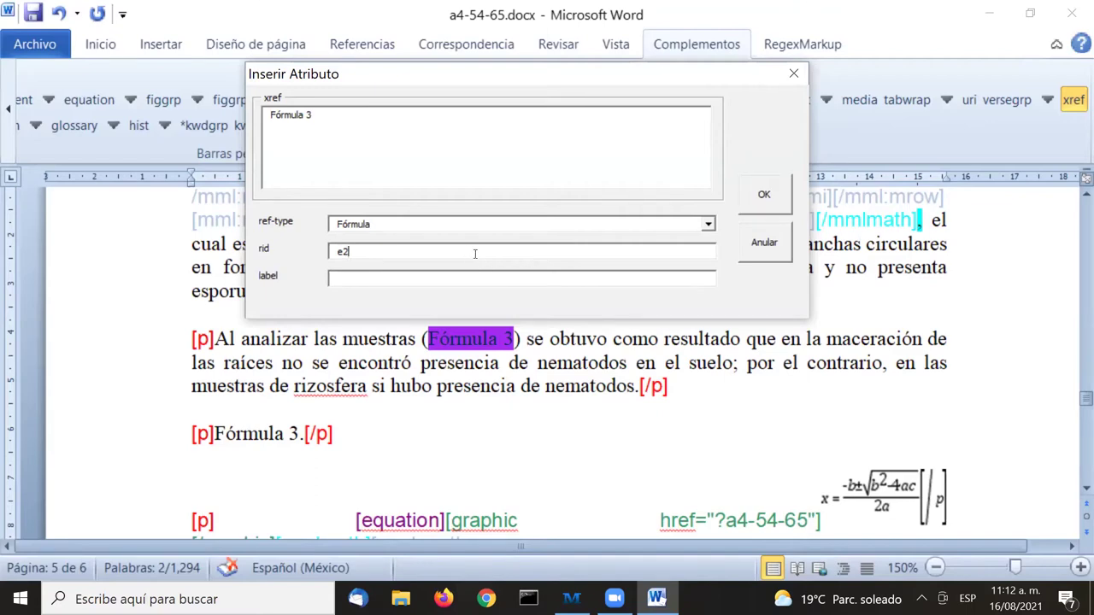
pyautogui.press('BackSpace')
pyautogui.write('3')
pyautogui.click(763, 205)
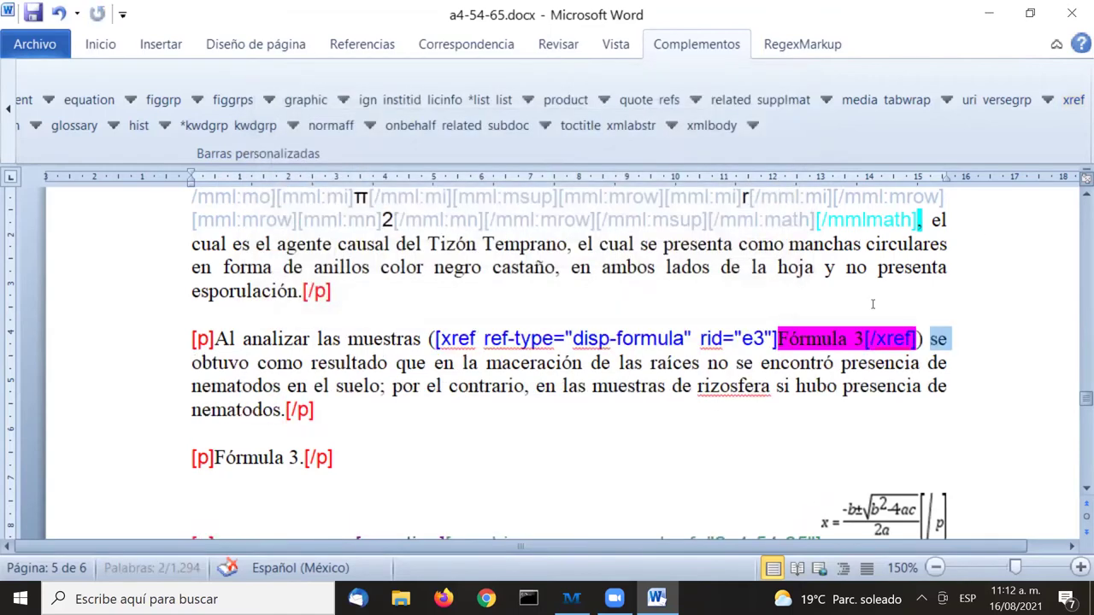
pyautogui.click(872, 309)
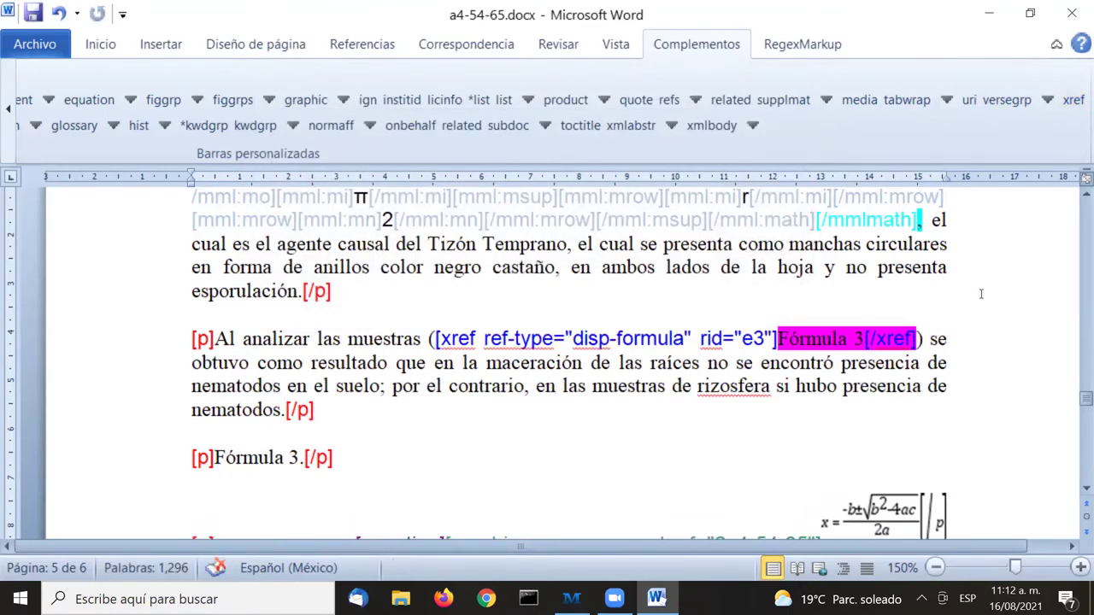
# Delete the opening [p] tag and the blank space before the [equation] tag under the "Fórmula 3." label
pyautogui.scroll(-2, 963, 304)
pyautogui.scroll(-5, 954, 295)
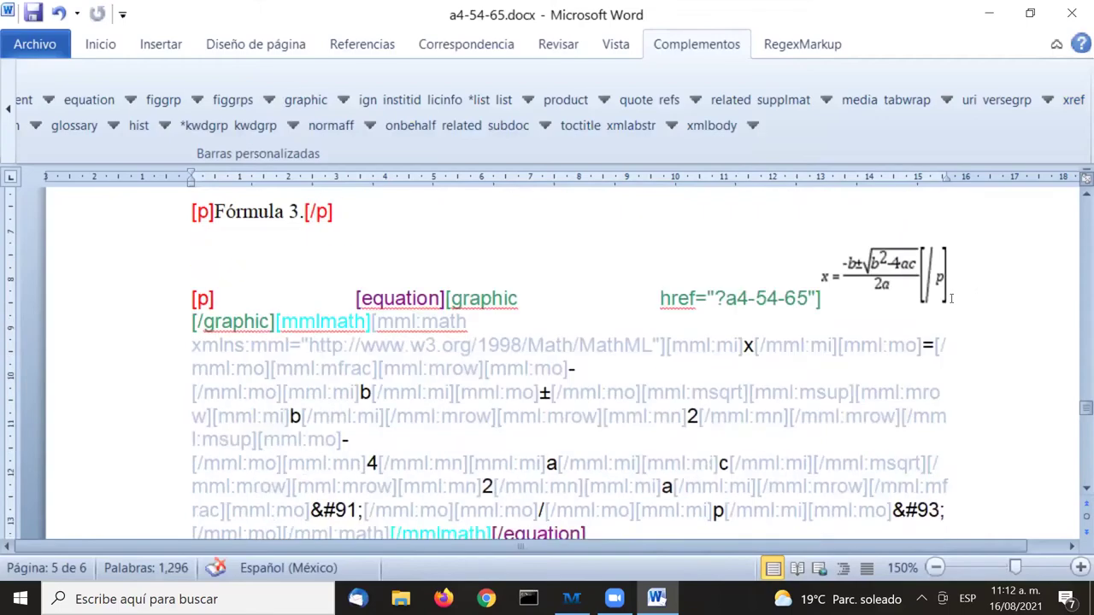
pyautogui.scroll(3, 949, 293)
pyautogui.scroll(2, 450, 352)
pyautogui.scroll(-2, 426, 367)
pyautogui.moveTo(192, 297); pyautogui.dragTo(355, 299)
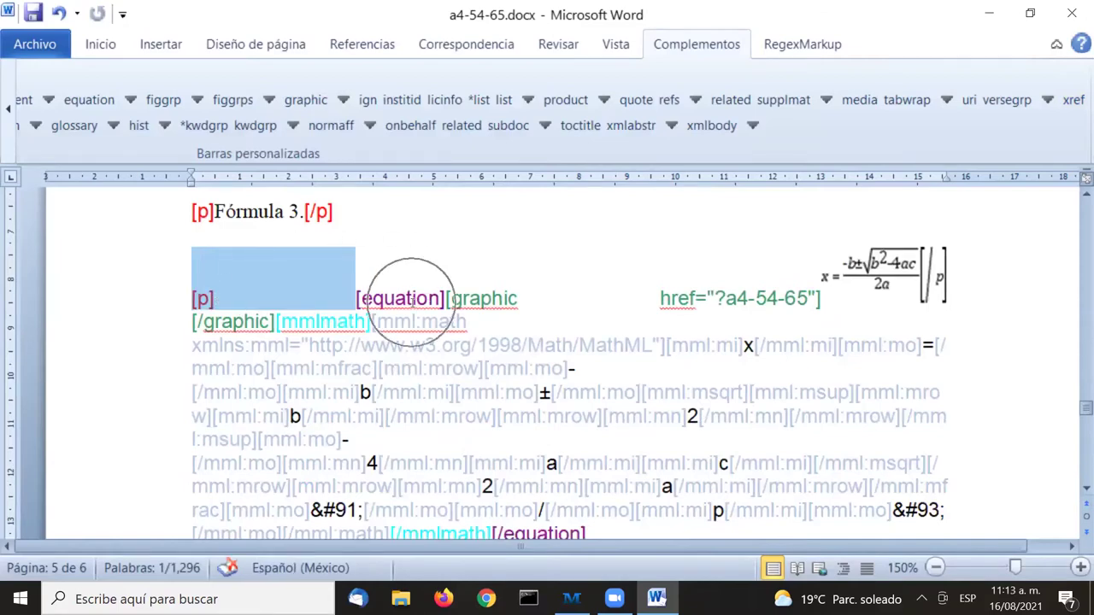
pyautogui.scroll(-3, 768, 356)
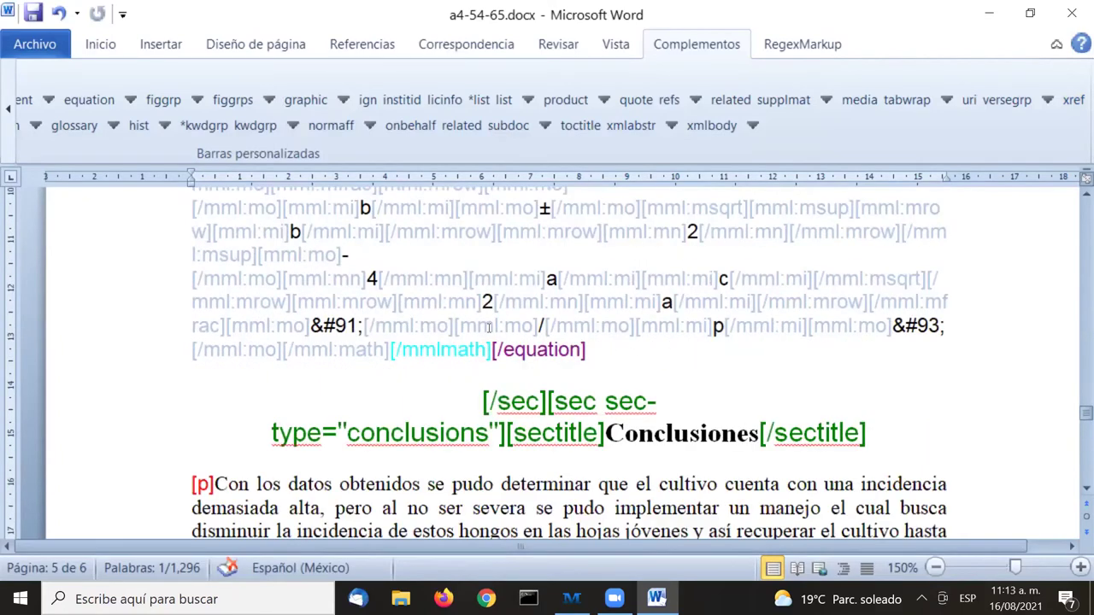
pyautogui.scroll(3, 551, 299)
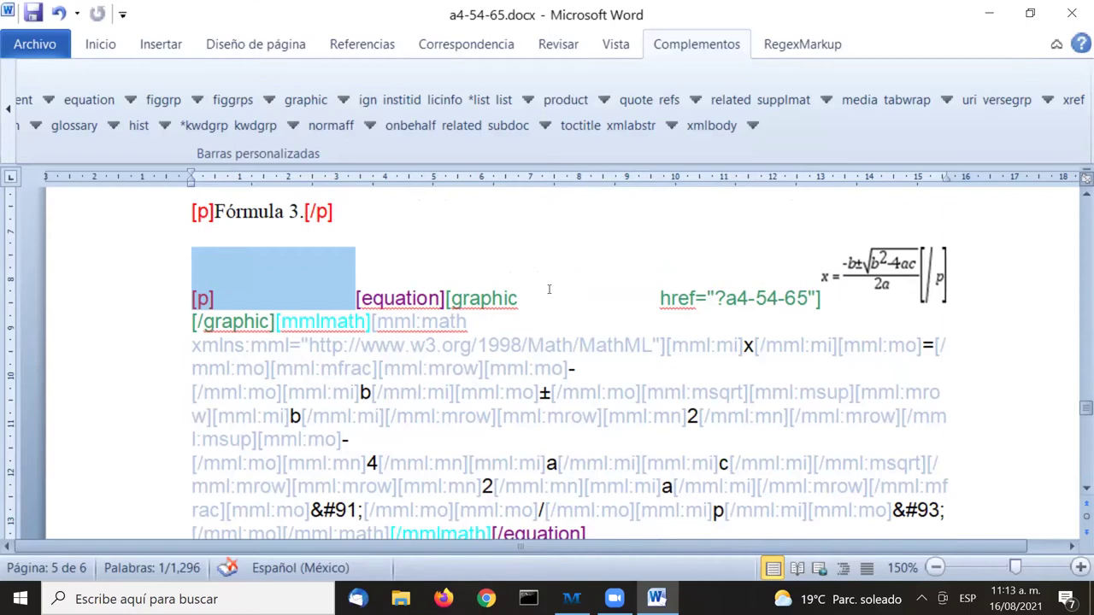
pyautogui.press('Delete')
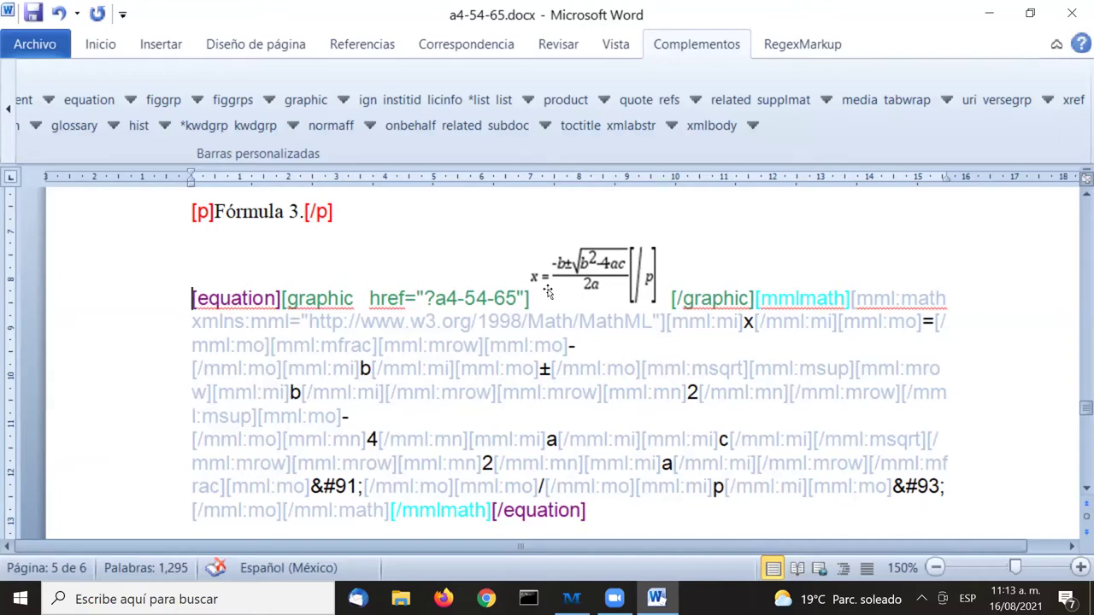
# Set the id attribute of the [equation] element under the "Fórmula 3." label to e3
pyautogui.press('Right')
pyautogui.press('Right')
pyautogui.press('Right')
pyautogui.press('Right')
pyautogui.press('Right')
pyautogui.click(5, 101)
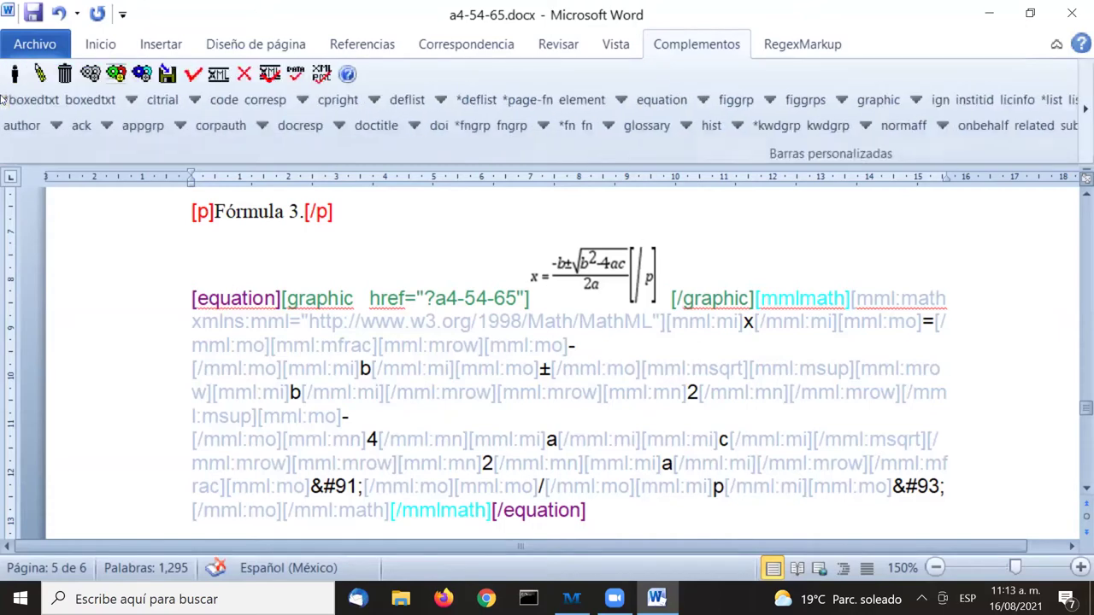
pyautogui.click(41, 76)
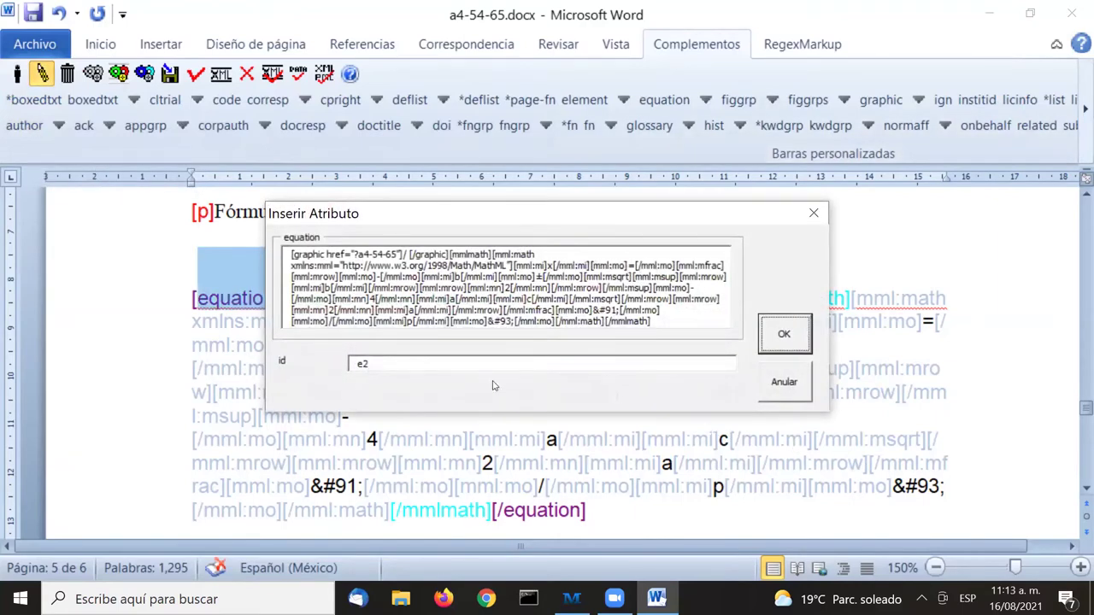
pyautogui.click(487, 364)
pyautogui.press('BackSpace')
pyautogui.write('3')
pyautogui.click(784, 335)
pyautogui.click(444, 259)
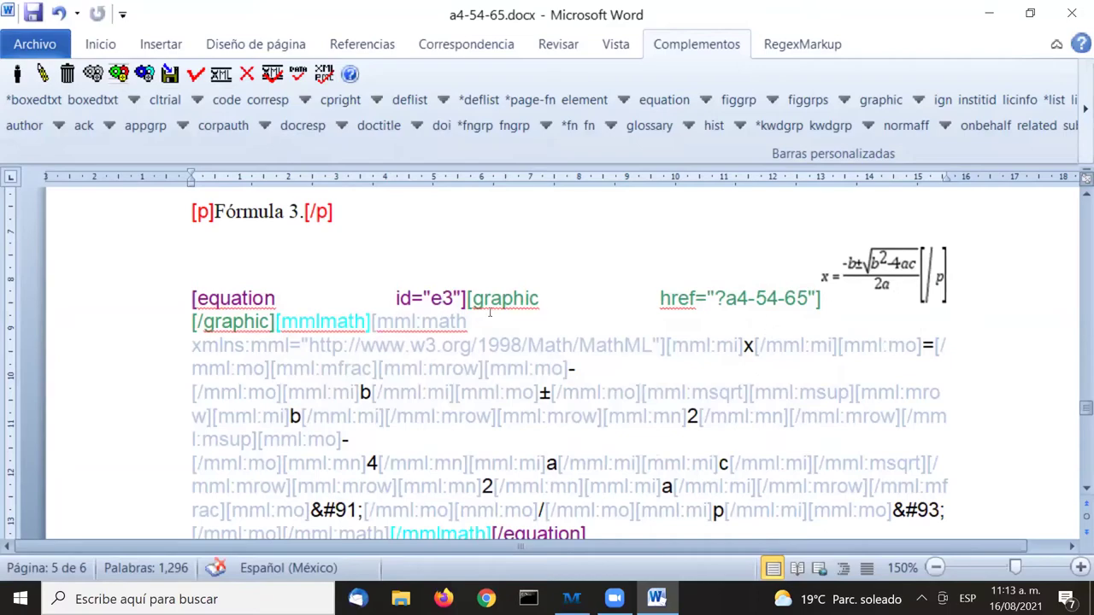
# Review the tagging of the Fórmula 3 equation, its cross-reference and the inline equation in the "Alternaria sp." paragraph
pyautogui.scroll(-4, 547, 290)
pyautogui.scroll(6, 521, 292)
pyautogui.scroll(-3, 519, 296)
pyautogui.scroll(1, 519, 296)
pyautogui.scroll(-3, 826, 327)
pyautogui.scroll(2, 825, 326)
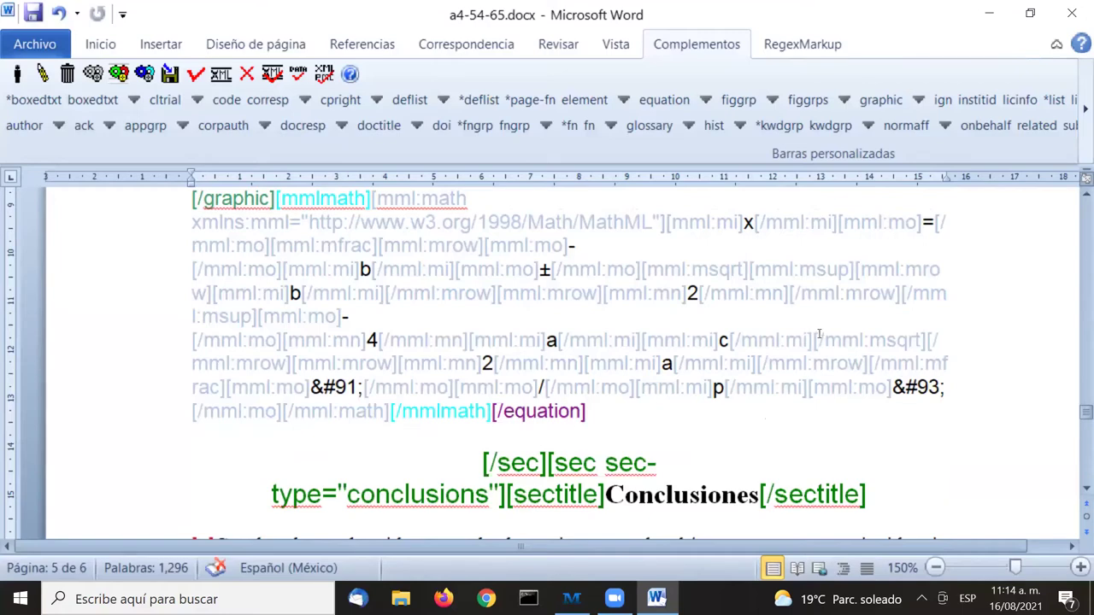
pyautogui.scroll(5, 819, 333)
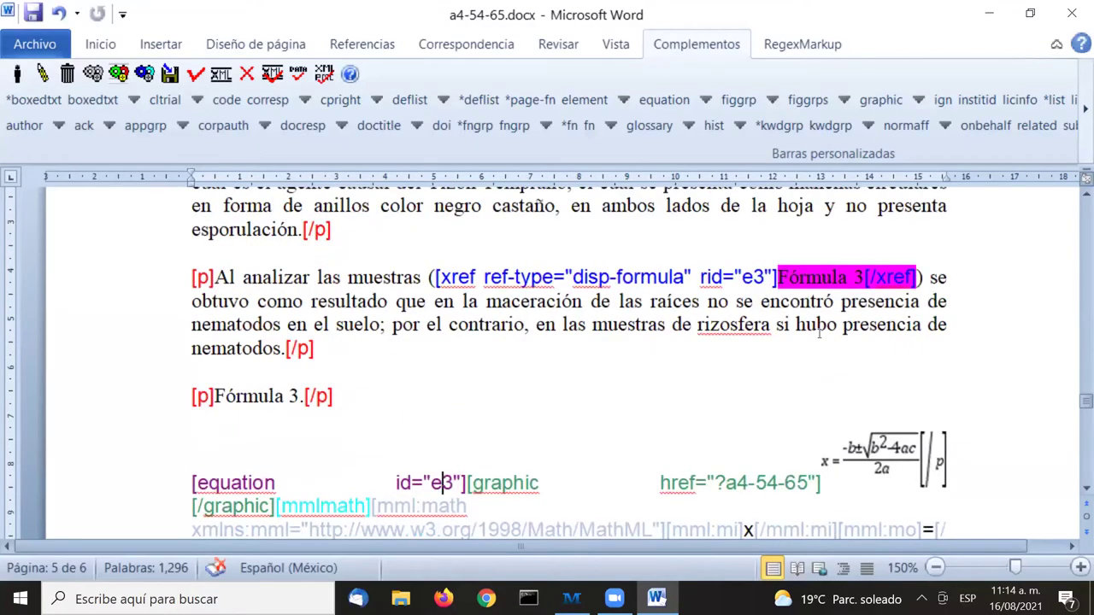
pyautogui.scroll(2, 819, 333)
pyautogui.scroll(2, 819, 333)
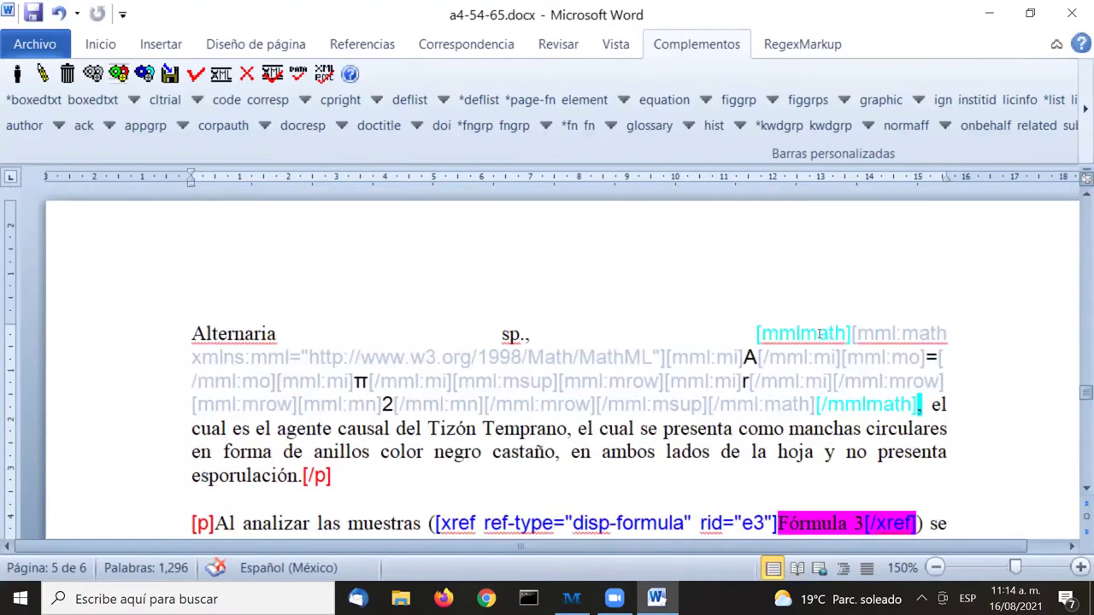
pyautogui.scroll(7, 818, 334)
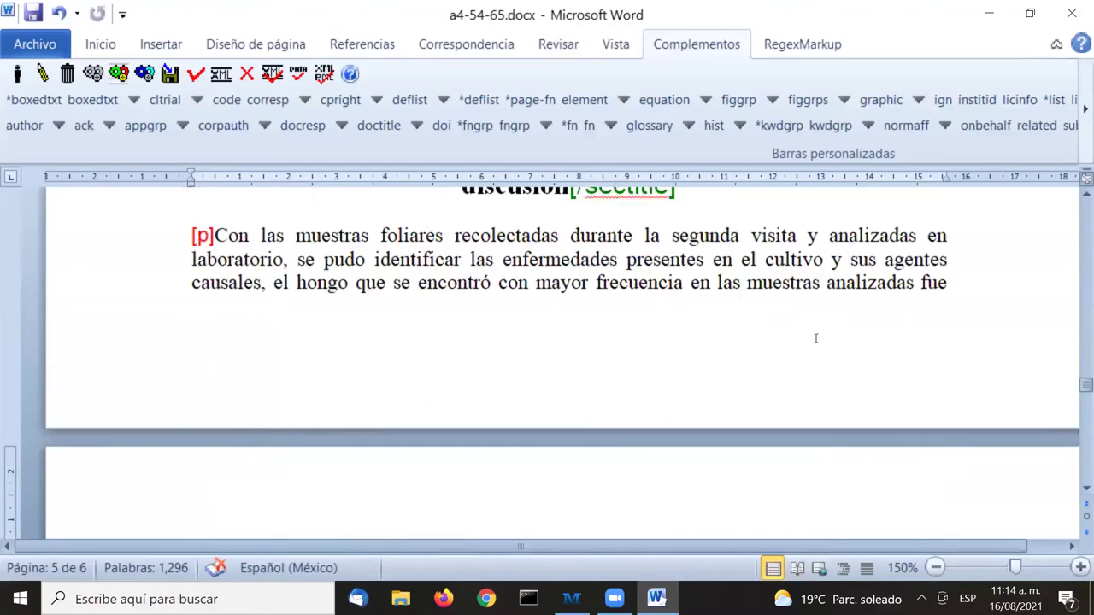
pyautogui.scroll(-7, 819, 339)
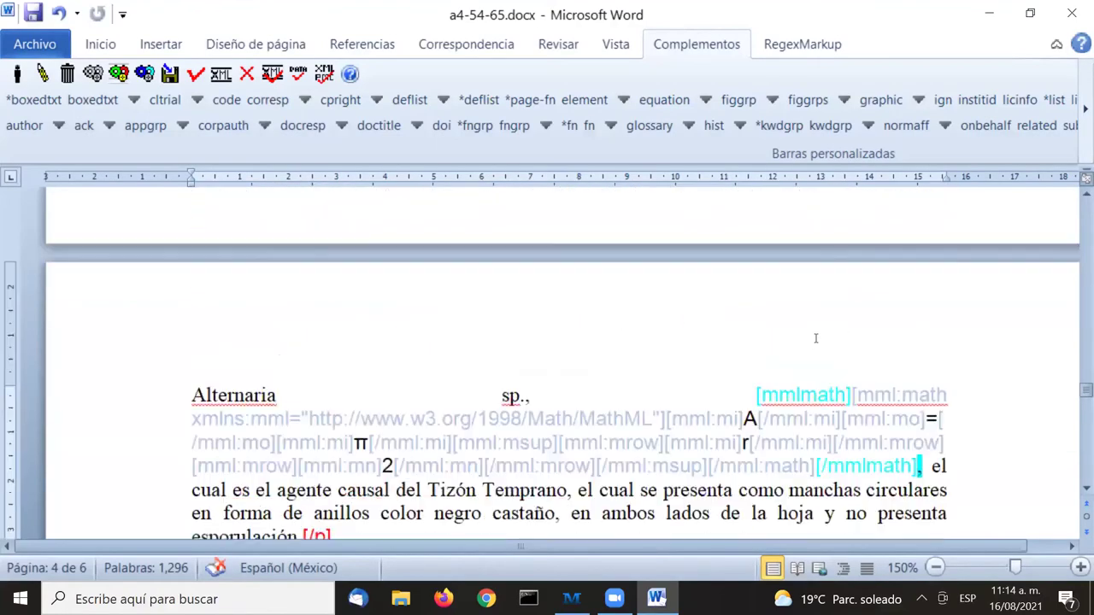
pyautogui.scroll(-1, 815, 338)
pyautogui.click(755, 333)
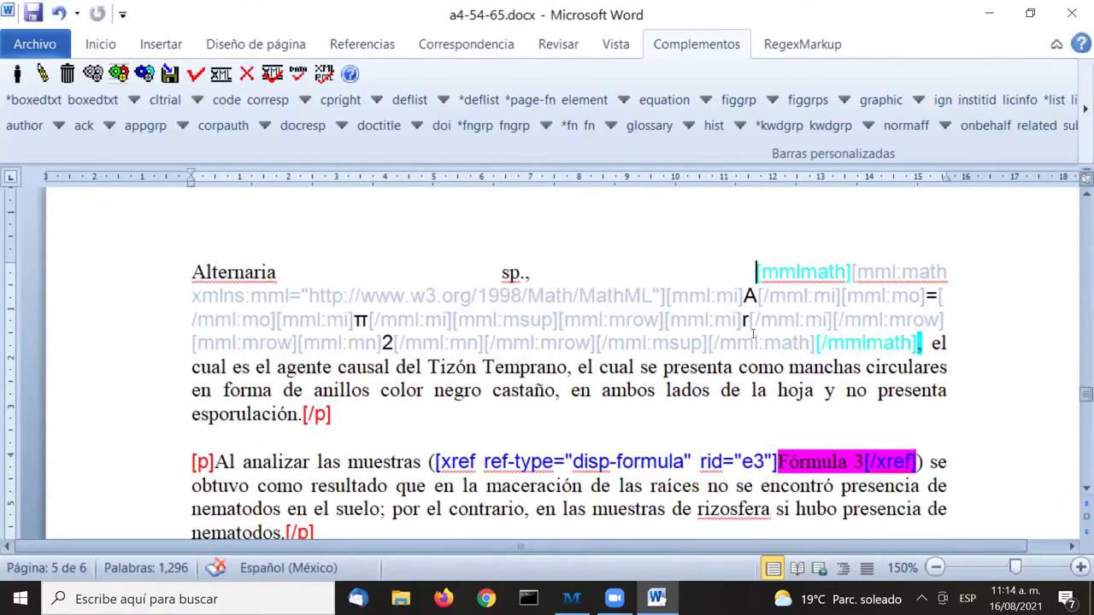
# Compare the Fórmula 3 [equation] element with the inline [mmlmath] equations in the "Alternaria sp." and "Por último" paragraphs
pyautogui.scroll(-3, 754, 334)
pyautogui.scroll(-4, 752, 334)
pyautogui.scroll(-1, 747, 333)
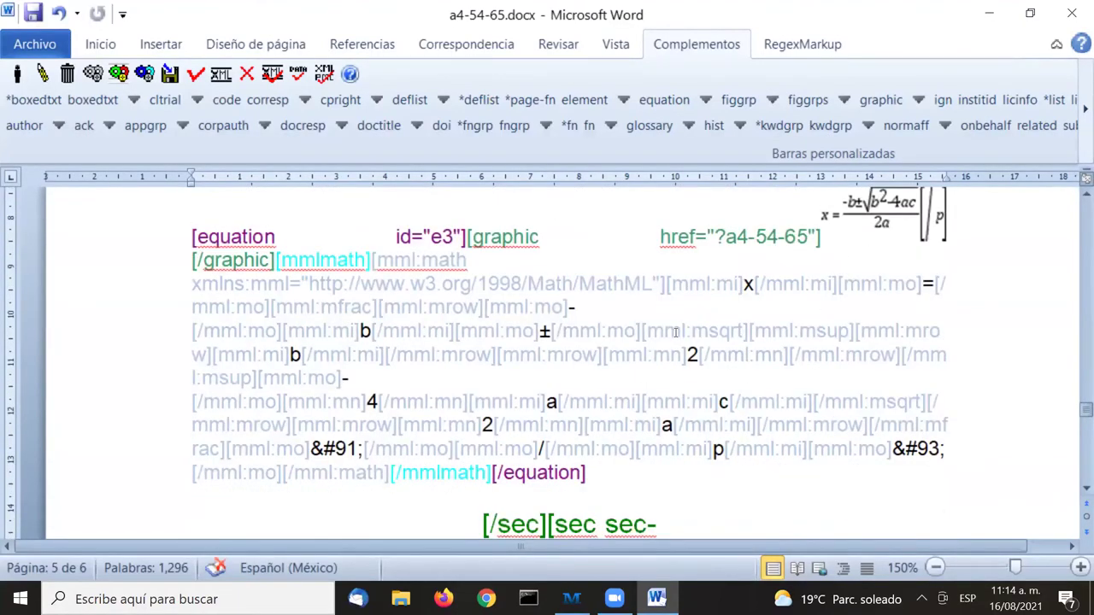
pyautogui.scroll(1, 675, 333)
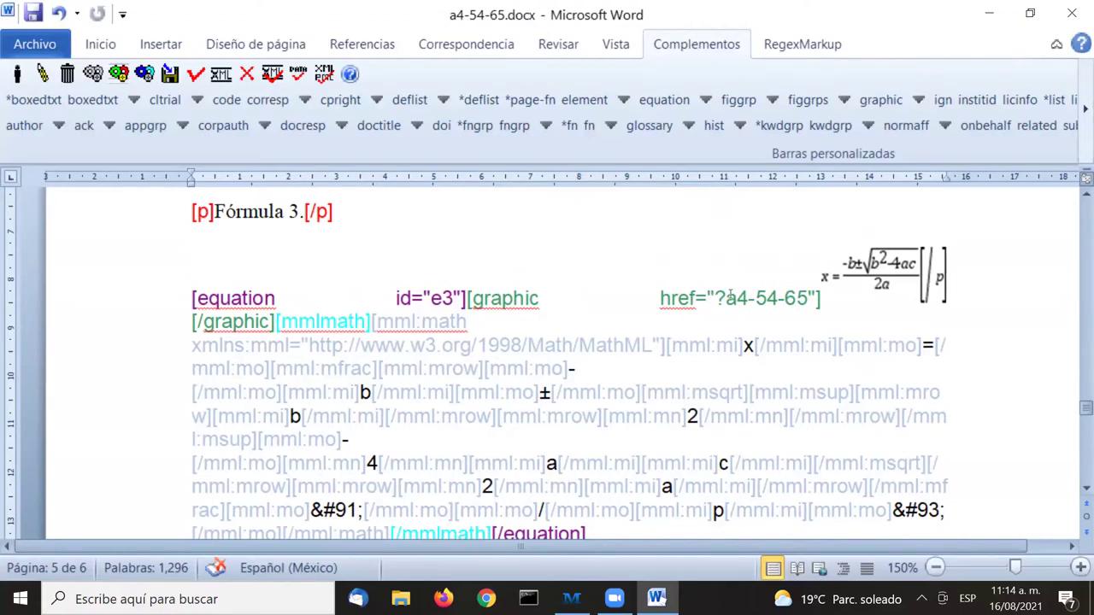
pyautogui.scroll(-1, 730, 296)
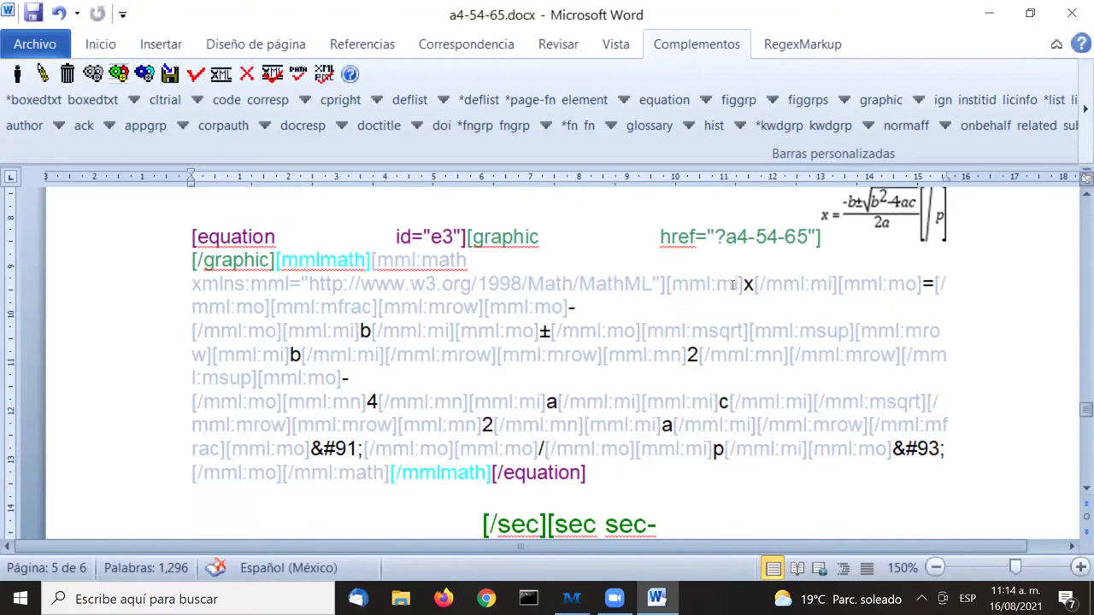
pyautogui.scroll(-5, 733, 284)
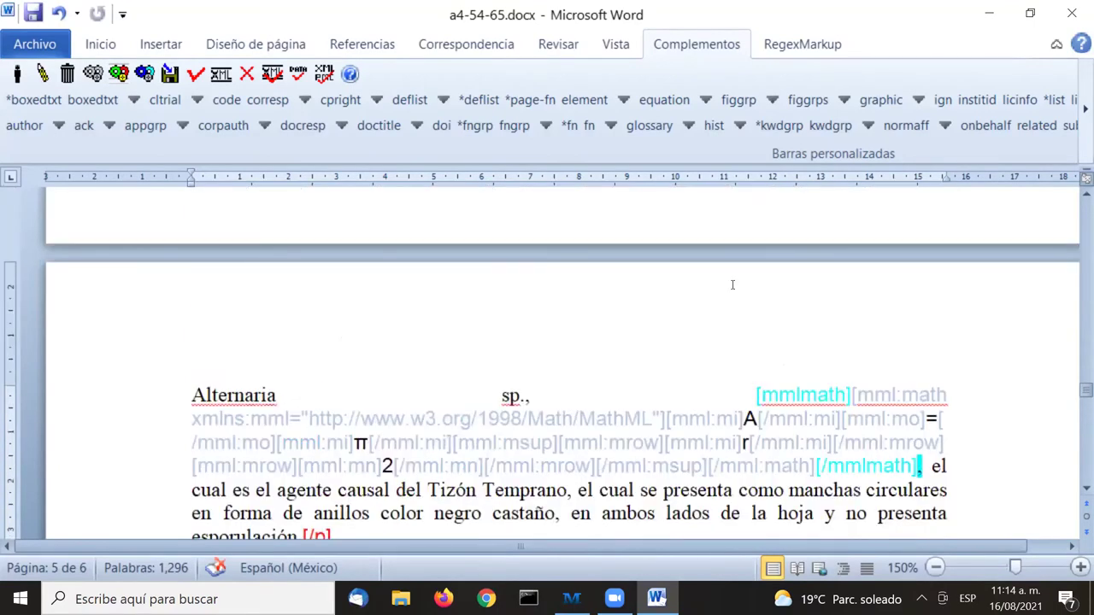
pyautogui.scroll(1, 729, 296)
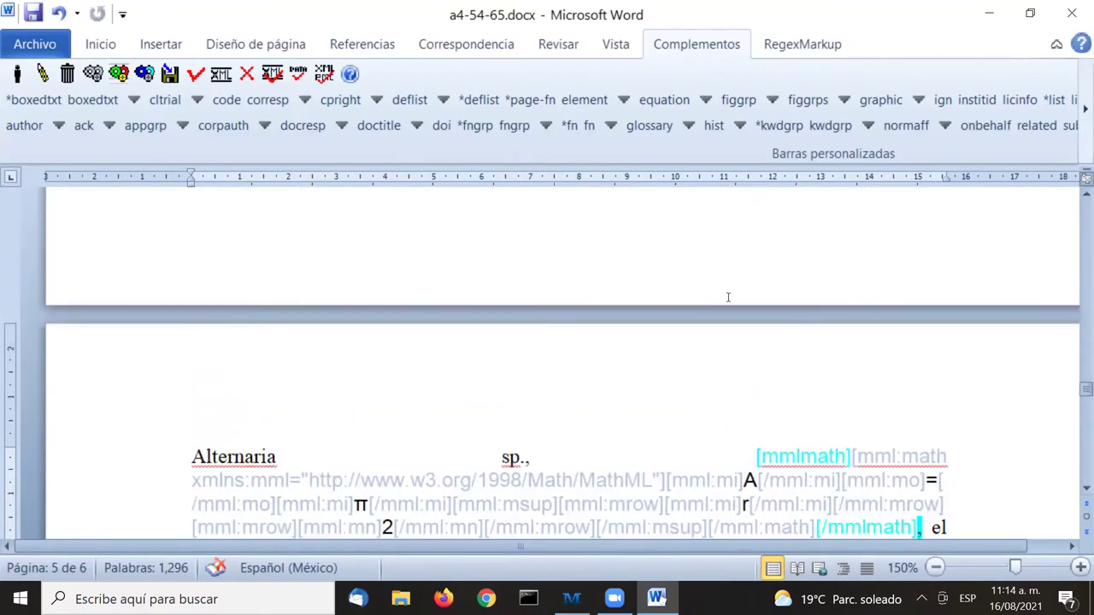
pyautogui.scroll(3, 728, 295)
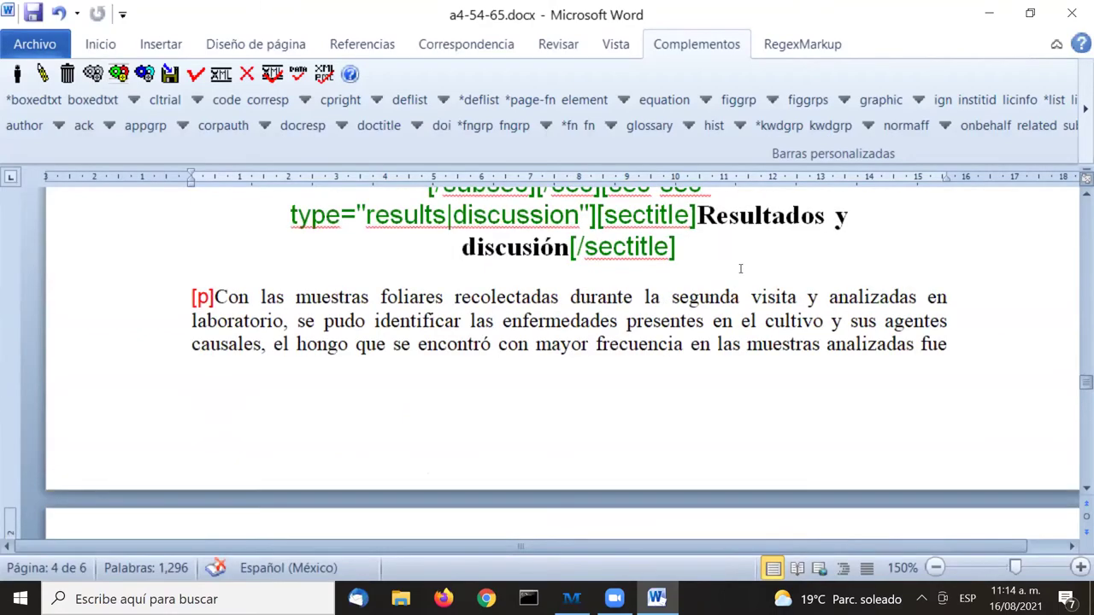
pyautogui.scroll(5, 735, 284)
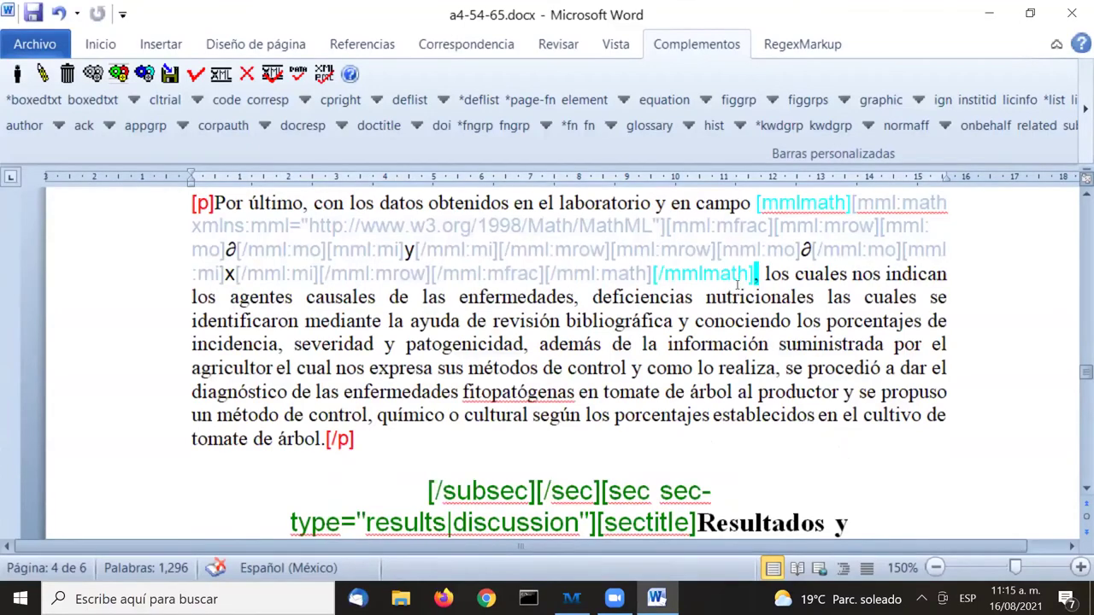
pyautogui.scroll(2, 737, 283)
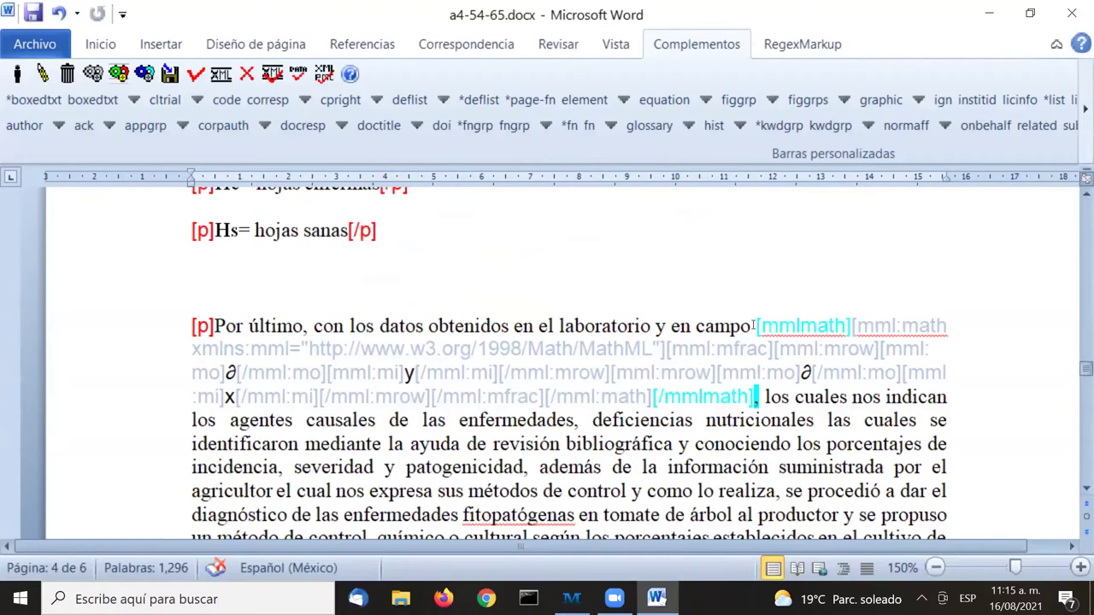
# Mark the complete "Cómo citar este artículo" paragraph after the references as a footnote group with the automatic *fngrp tagging
pyautogui.moveTo(753, 325); pyautogui.dragTo(759, 398)
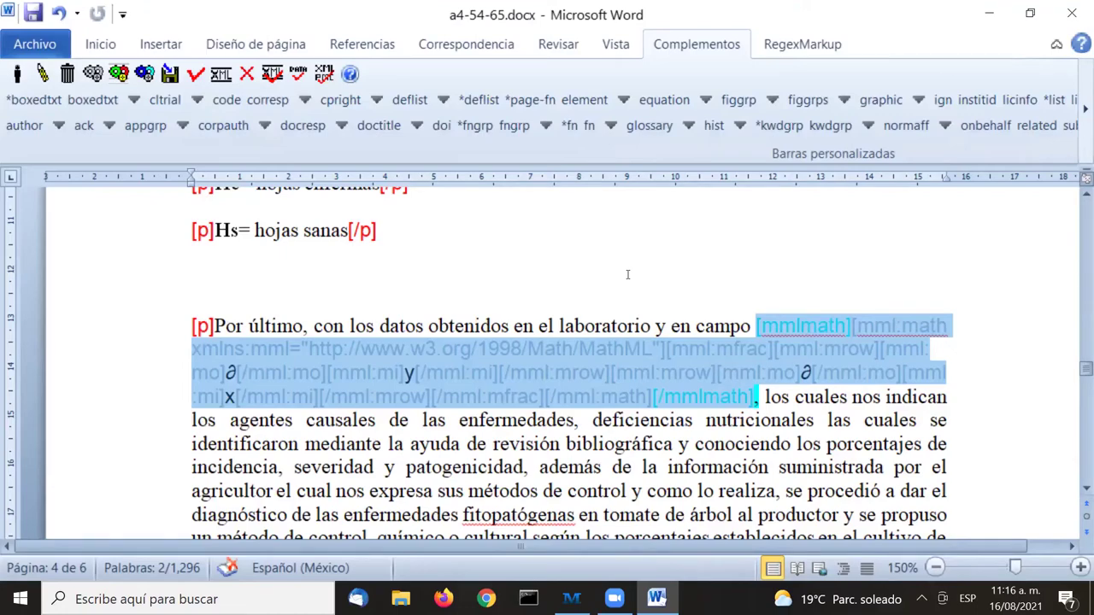
pyautogui.scroll(-10, 627, 273)
pyautogui.scroll(-4, 619, 272)
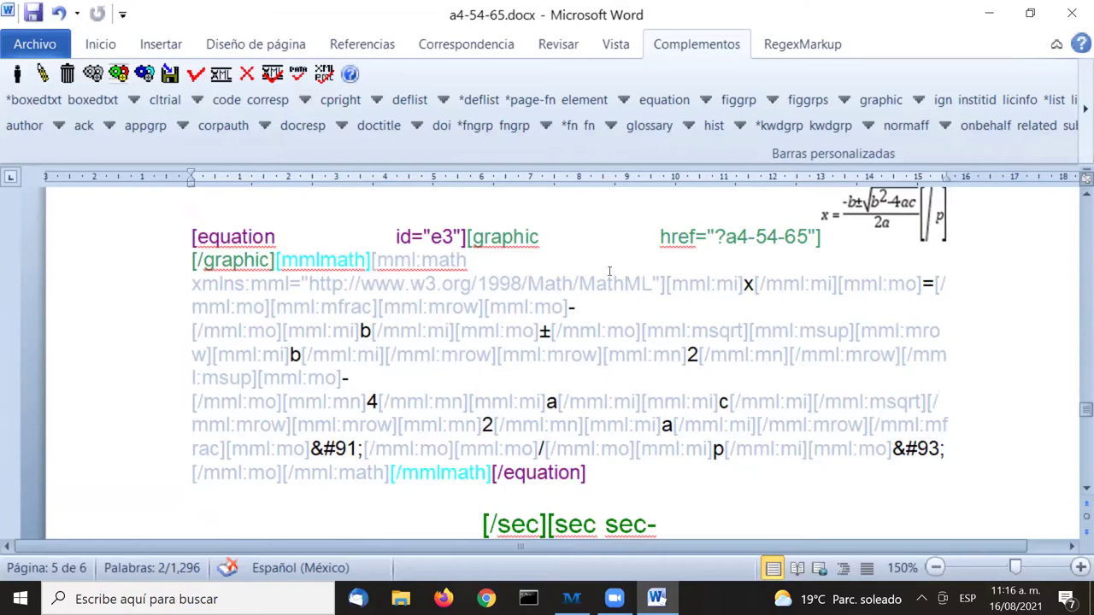
pyautogui.scroll(-15, 609, 272)
pyautogui.scroll(-15, 609, 263)
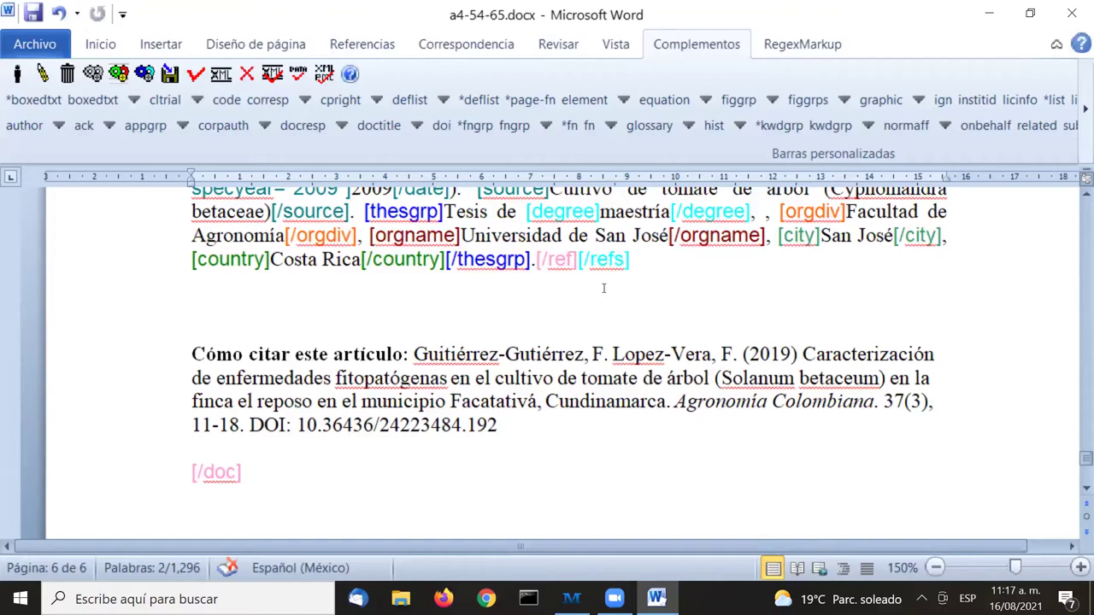
pyautogui.moveTo(190, 357); pyautogui.dragTo(500, 425)
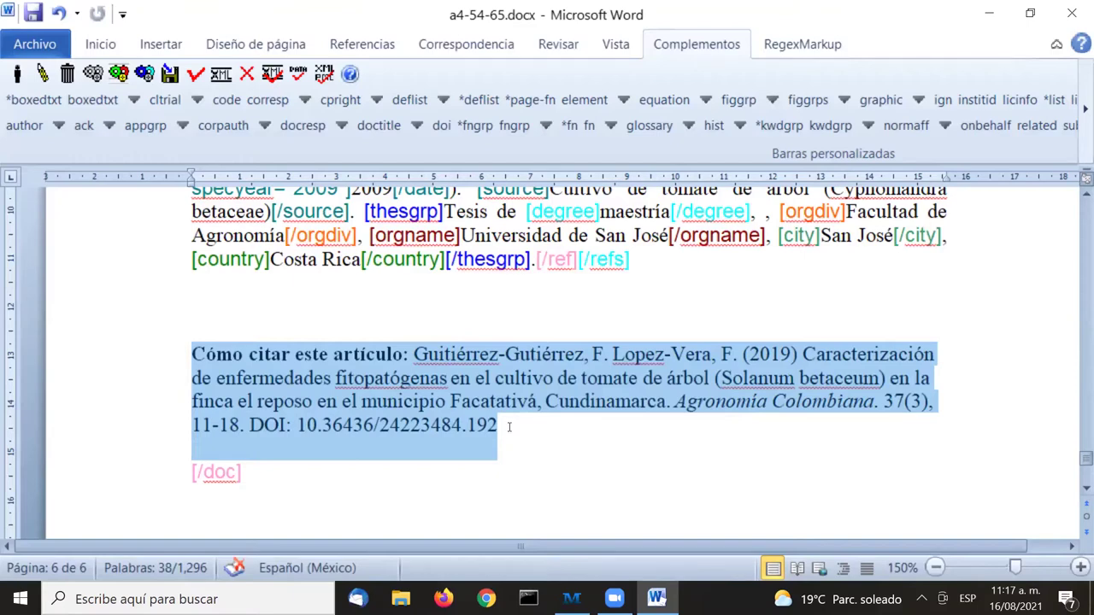
pyautogui.click(476, 126)
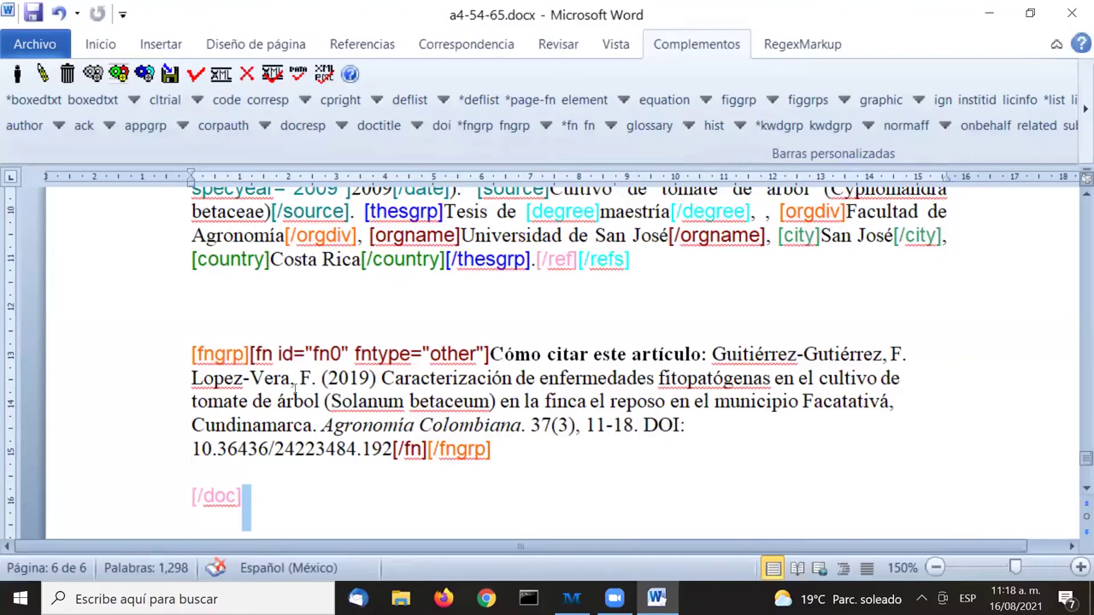
# Set the id attribute of the [fn] element in the "Cómo citar este artículo" footnote to fn1
pyautogui.doubleClick(218, 357)
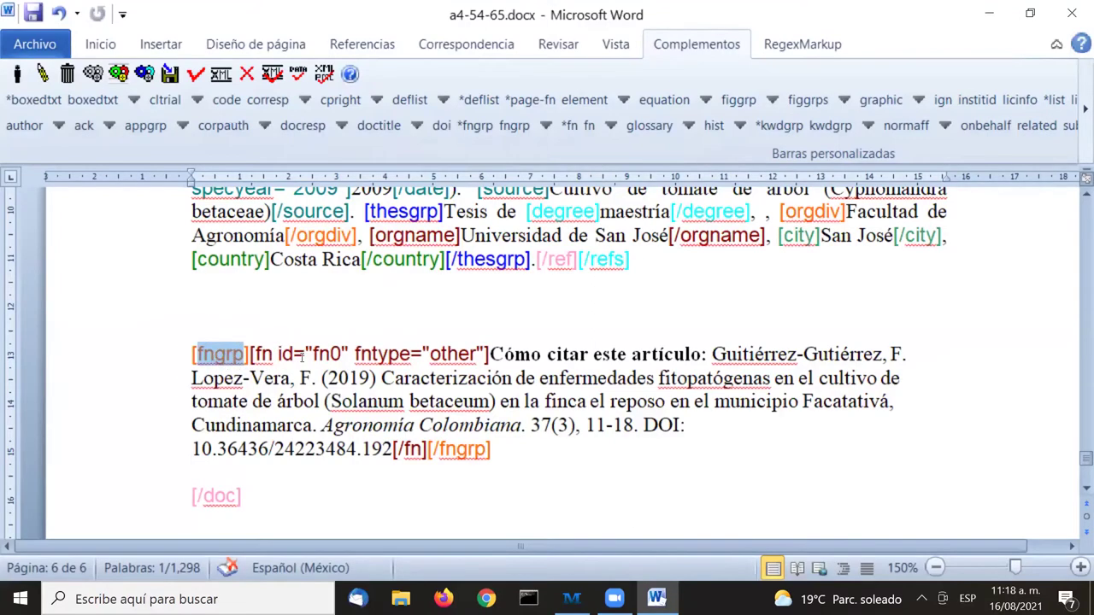
pyautogui.moveTo(256, 354); pyautogui.dragTo(486, 353)
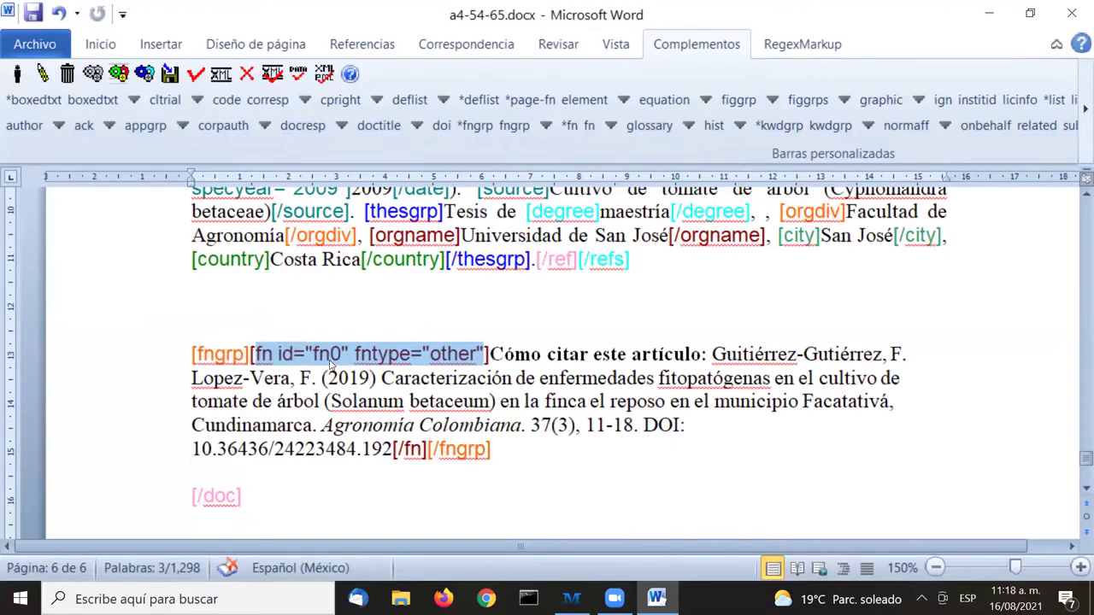
pyautogui.click(331, 356)
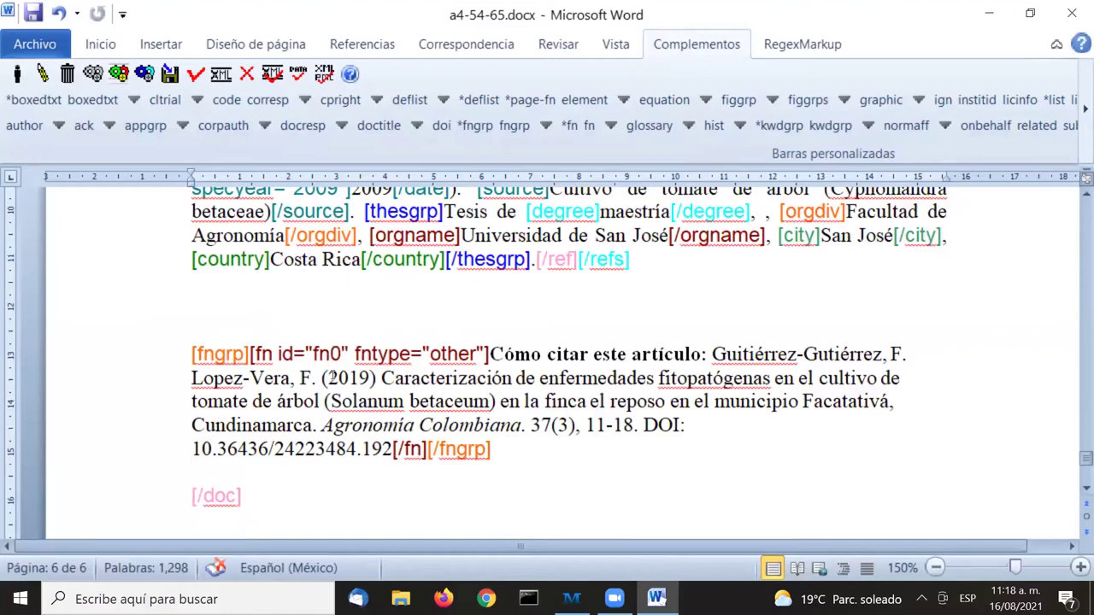
pyautogui.press('Delete')
pyautogui.write('1')
# Save the tagged document and exit the SciELO markup session with the Guardar y salir option
pyautogui.scroll(6, 718, 439)
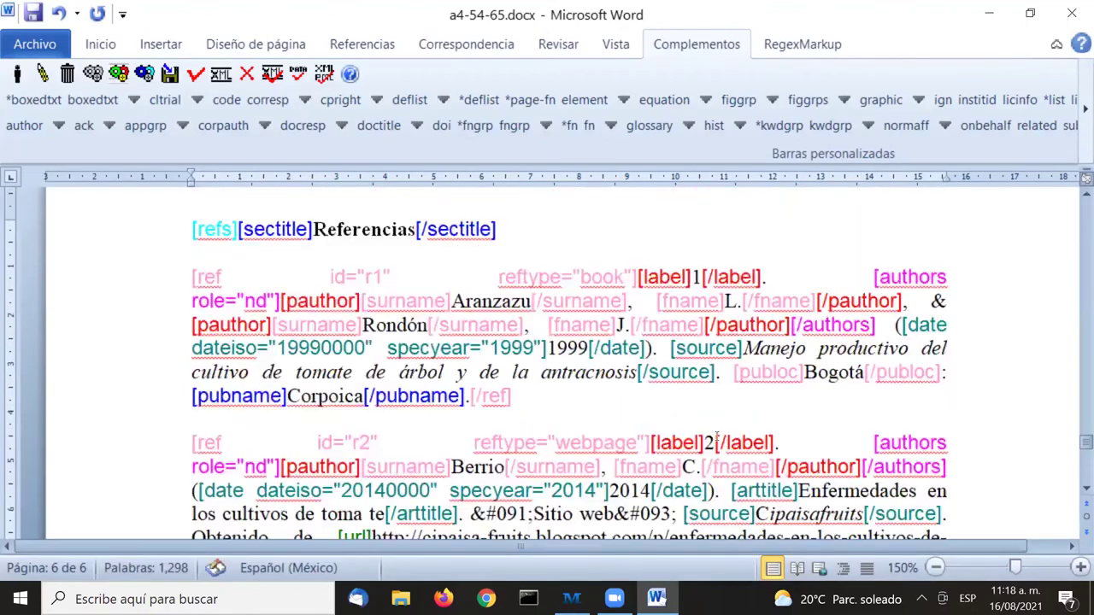
pyautogui.scroll(15, 718, 439)
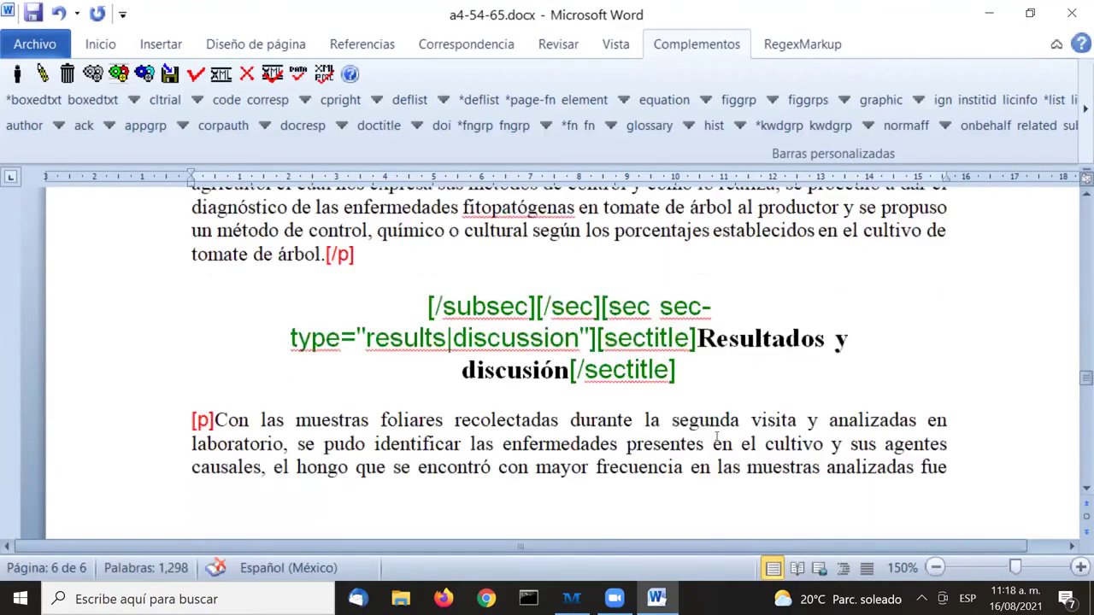
pyautogui.scroll(12, 716, 440)
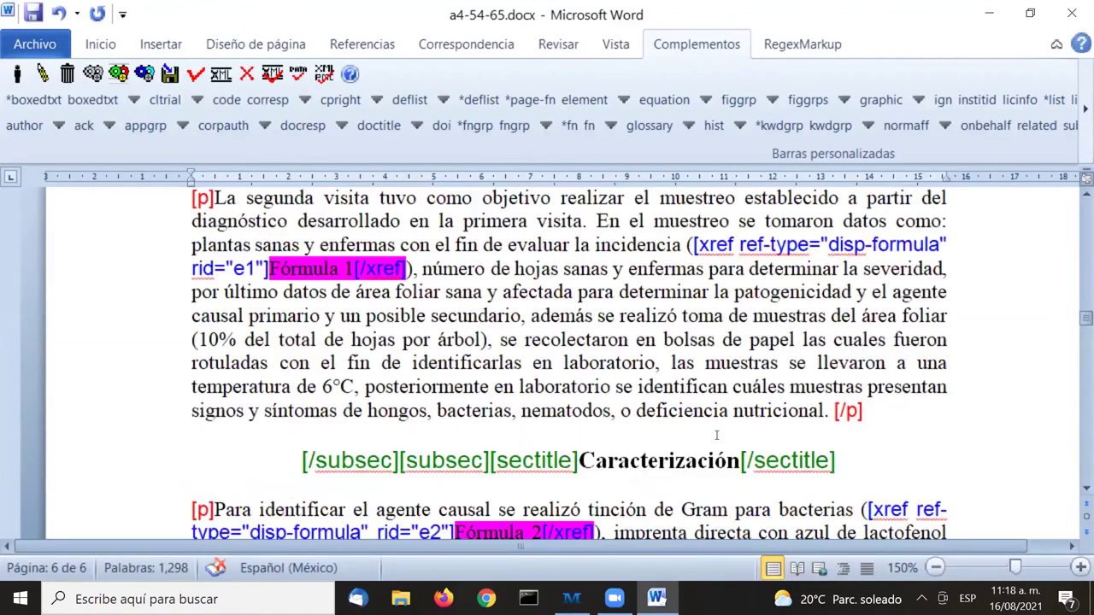
pyautogui.scroll(20, 716, 434)
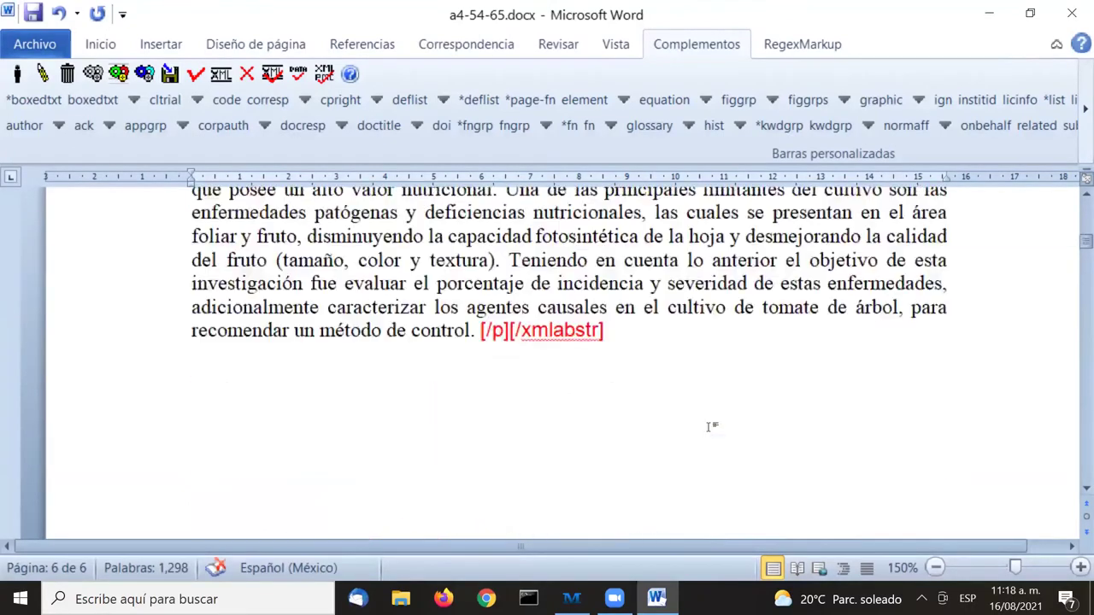
pyautogui.scroll(10, 709, 426)
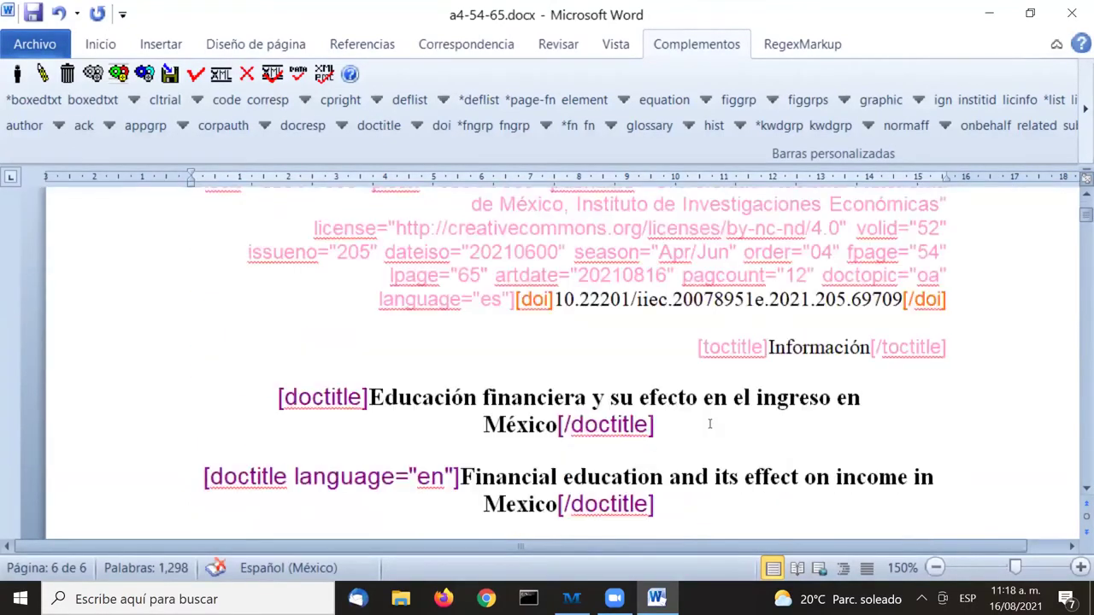
pyautogui.scroll(-1, 708, 422)
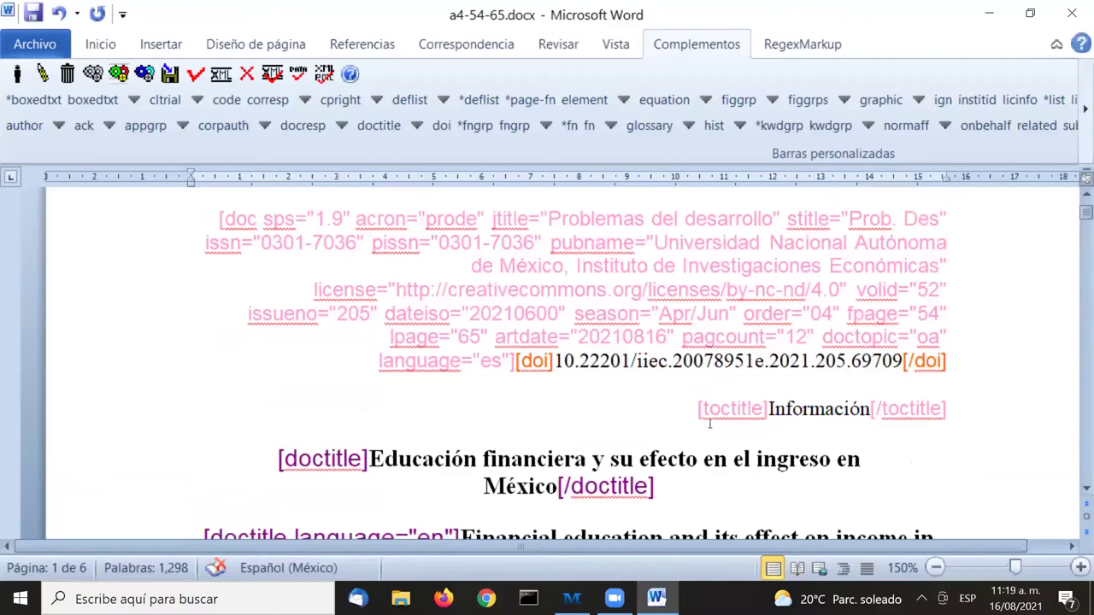
pyautogui.click(704, 412)
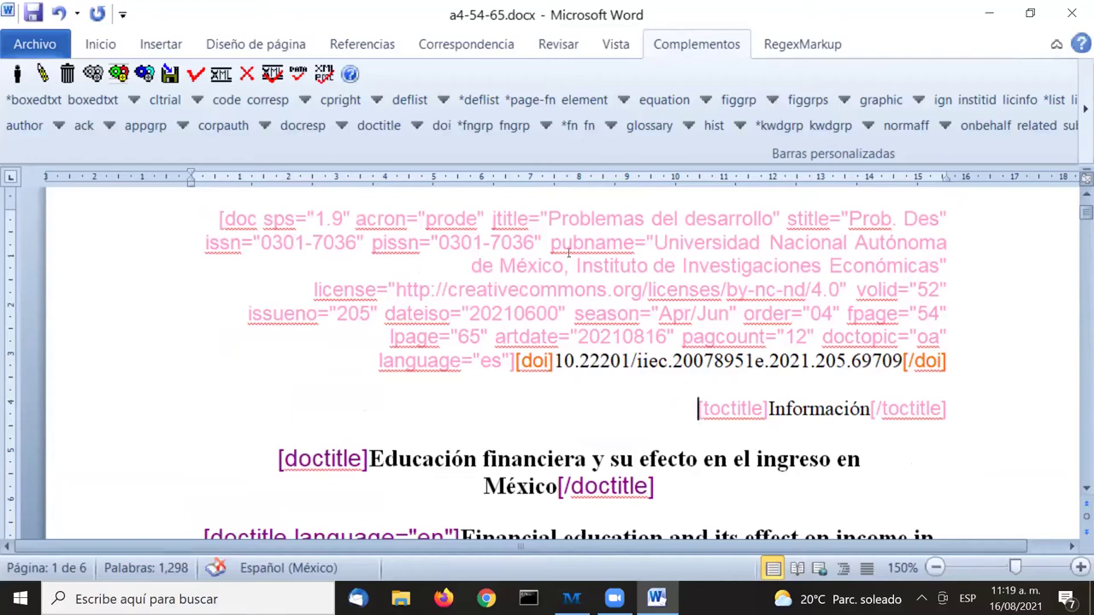
pyautogui.click(32, 12)
pyautogui.click(16, 73)
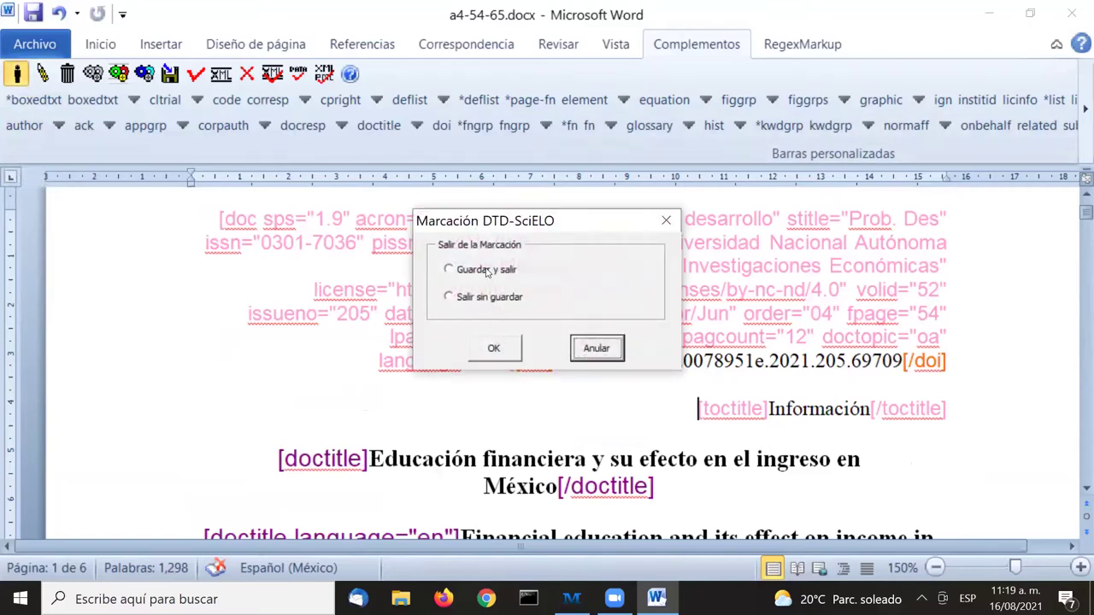
pyautogui.click(486, 272)
pyautogui.click(493, 347)
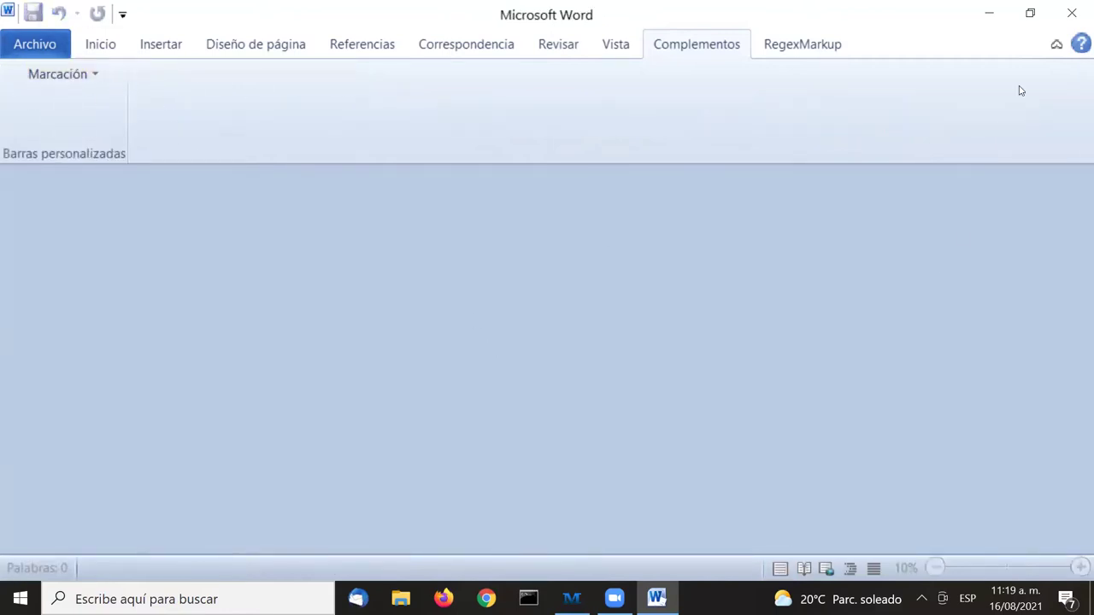
# Switch to File Explorer and browse the contents of the OS (C:) drive and Este equipo
pyautogui.click(991, 5)
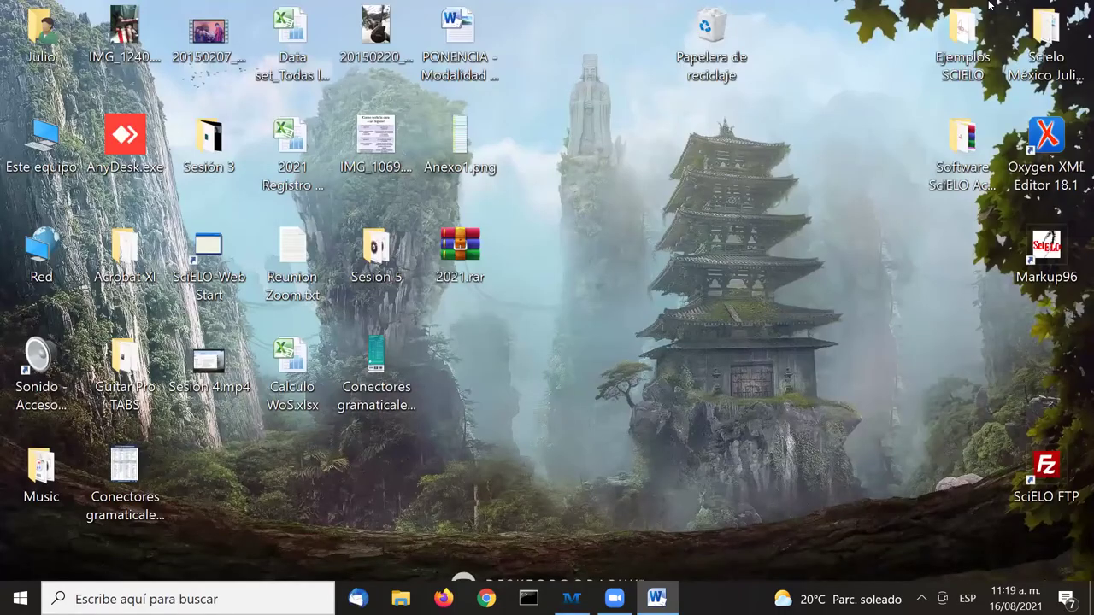
pyautogui.click(401, 598)
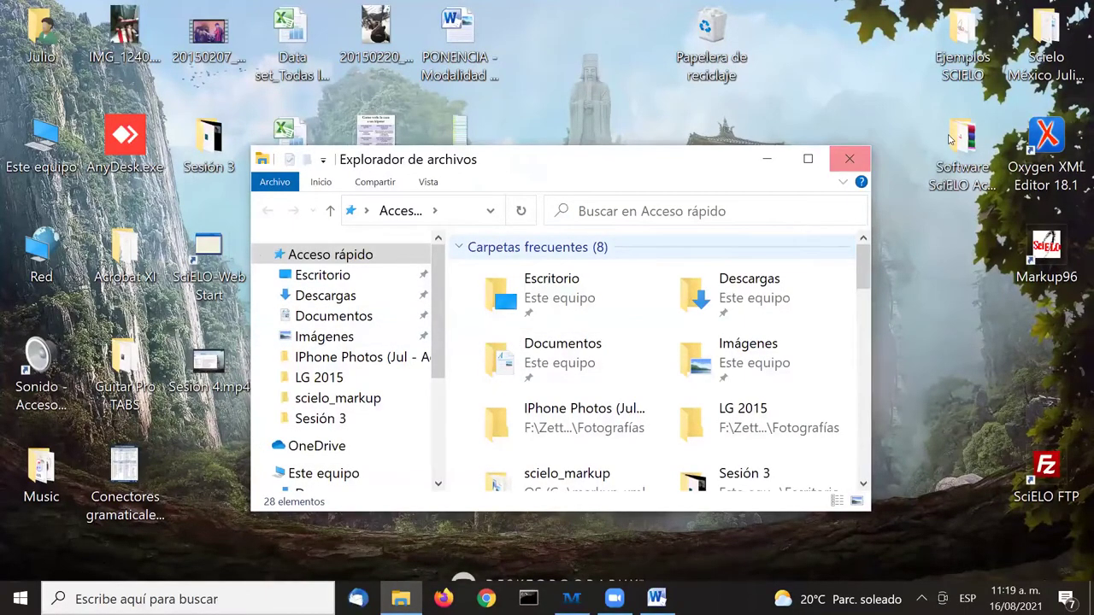
pyautogui.click(846, 164)
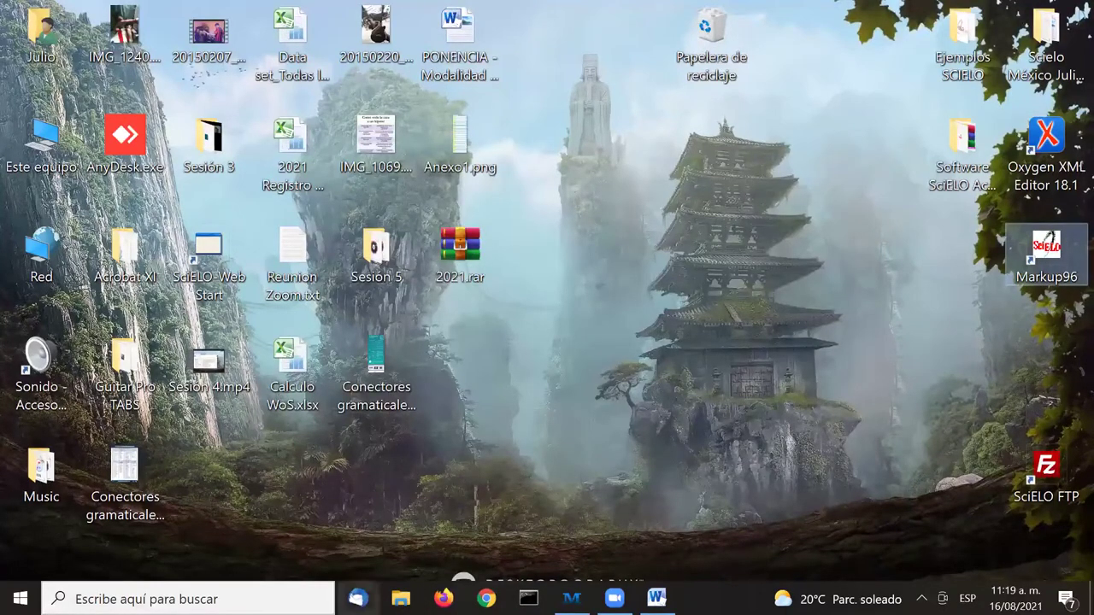
pyautogui.click(400, 599)
pyautogui.scroll(-3, 410, 331)
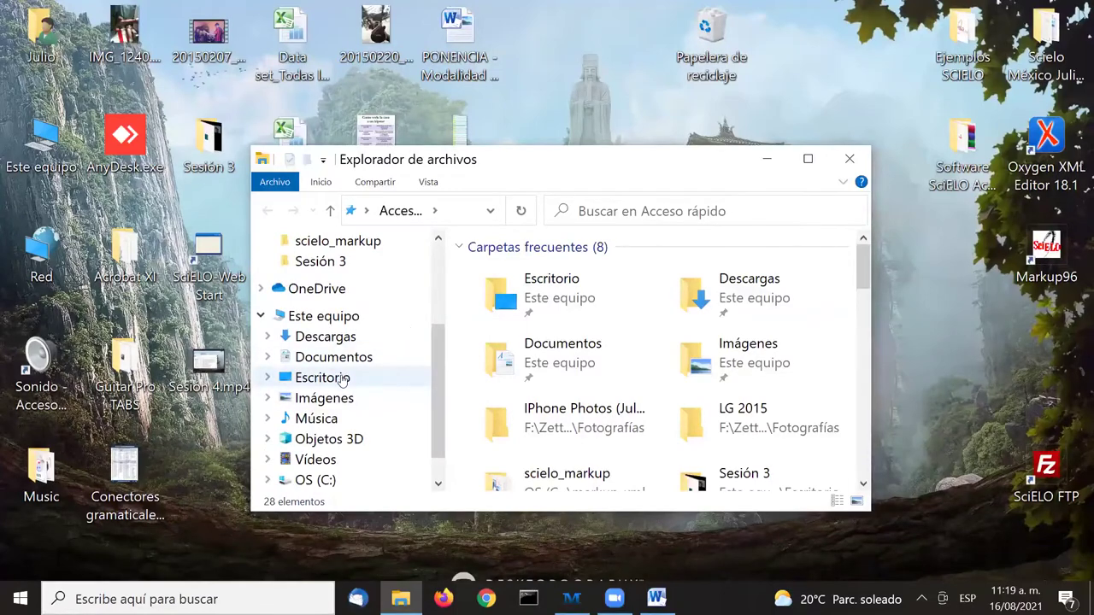
pyautogui.scroll(-1, 342, 380)
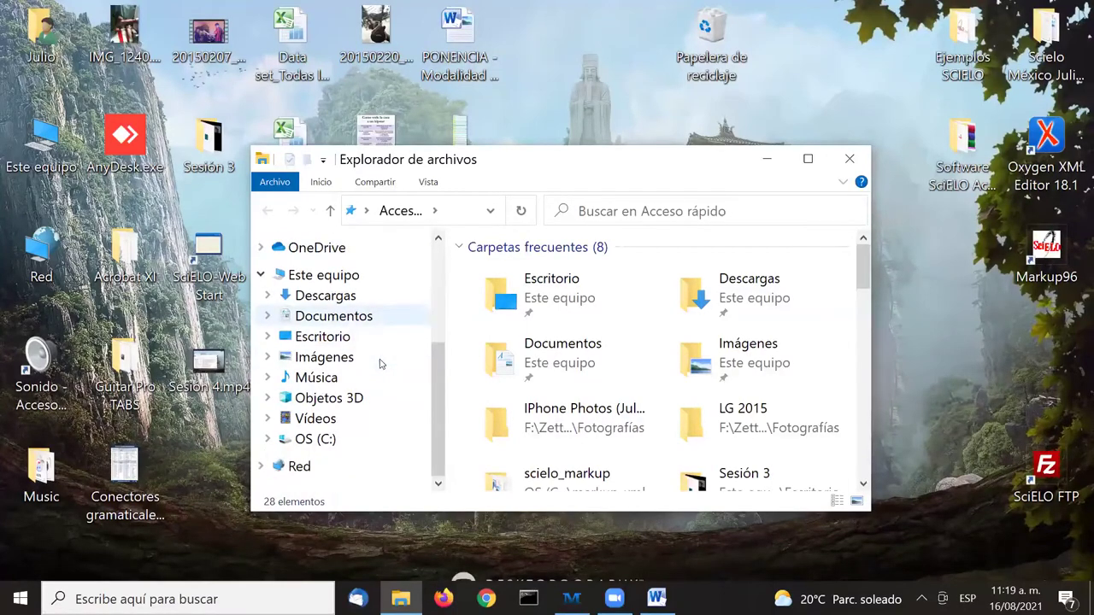
pyautogui.click(330, 441)
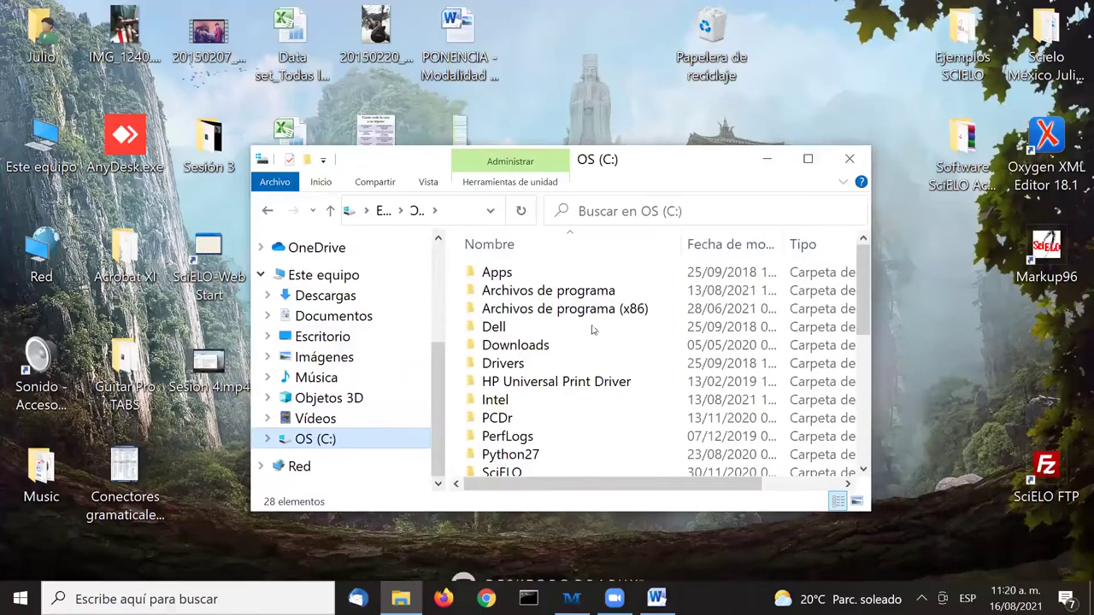
pyautogui.click(330, 210)
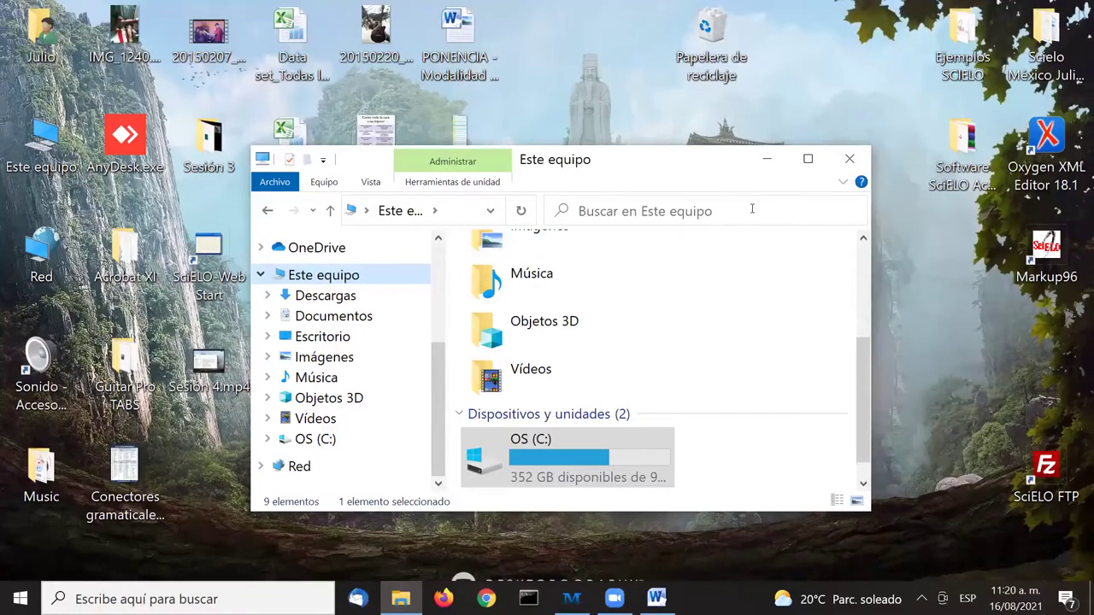
pyautogui.click(849, 159)
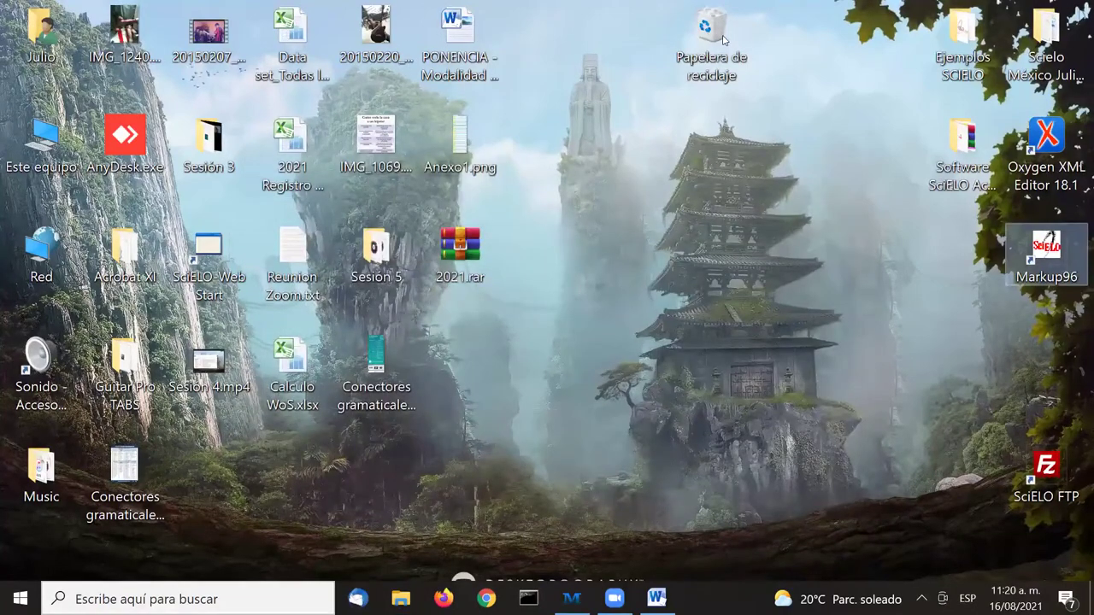
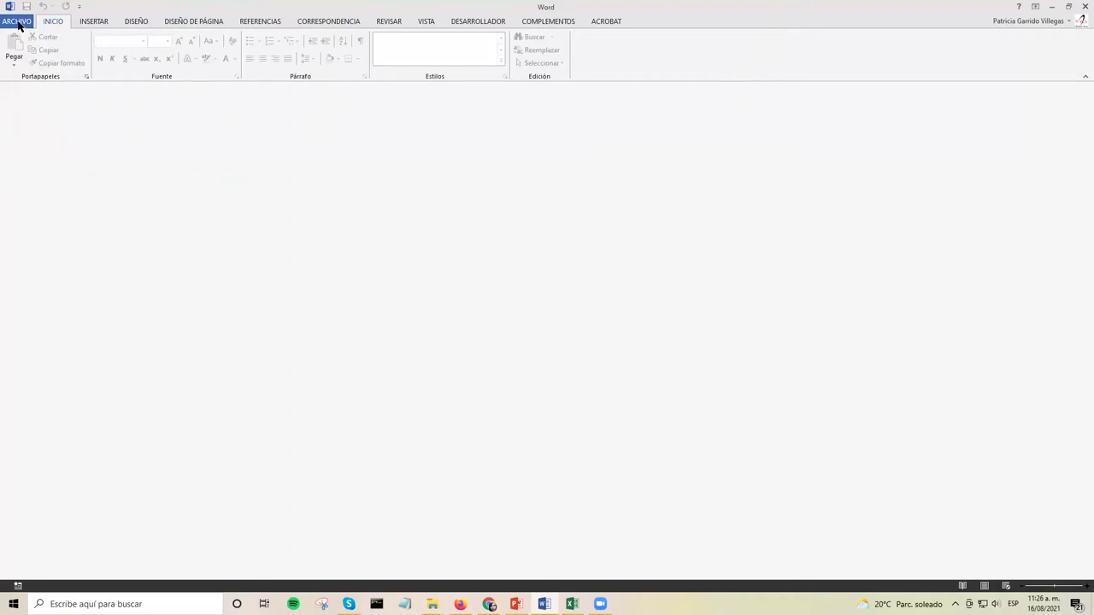
# Open a1-3-4.docx from the recent scielo_markup folder under serial, prode, v52n205, markup_xml
pyautogui.click(18, 25)
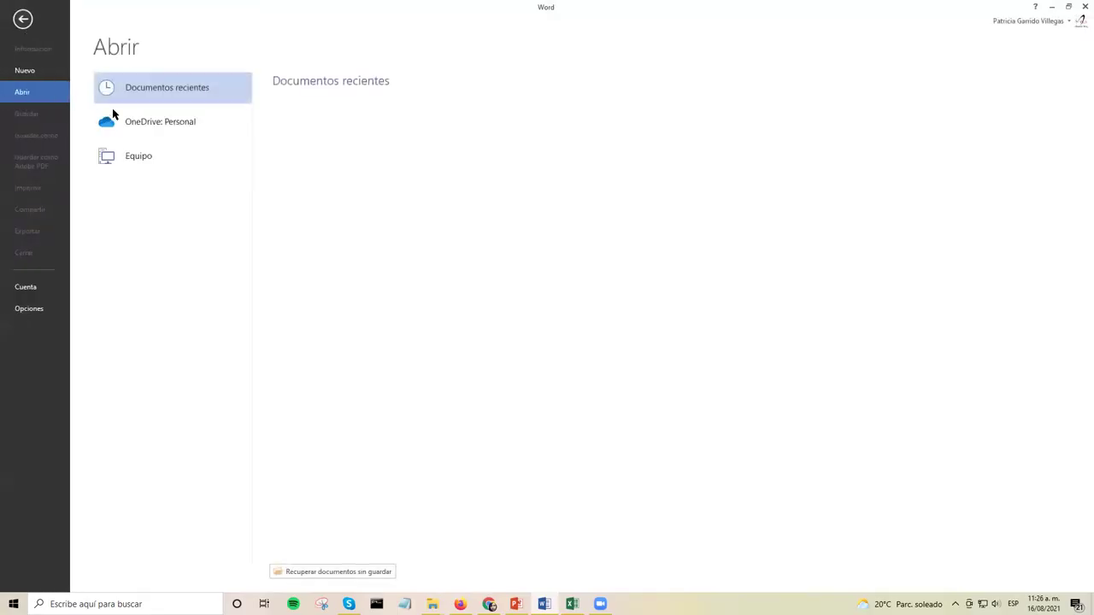
pyautogui.click(137, 159)
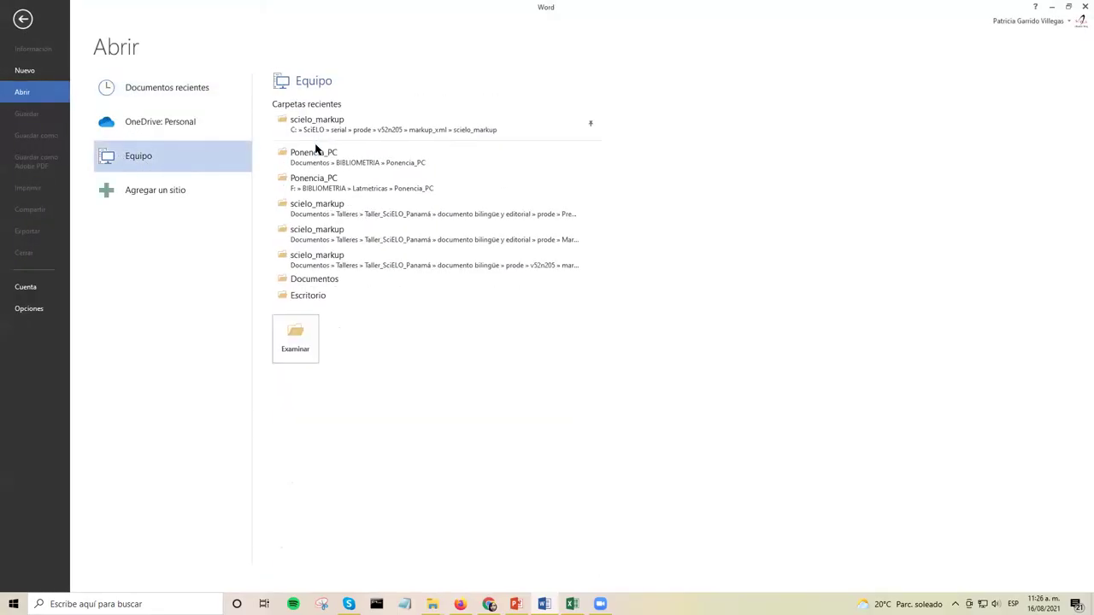
pyautogui.click(389, 132)
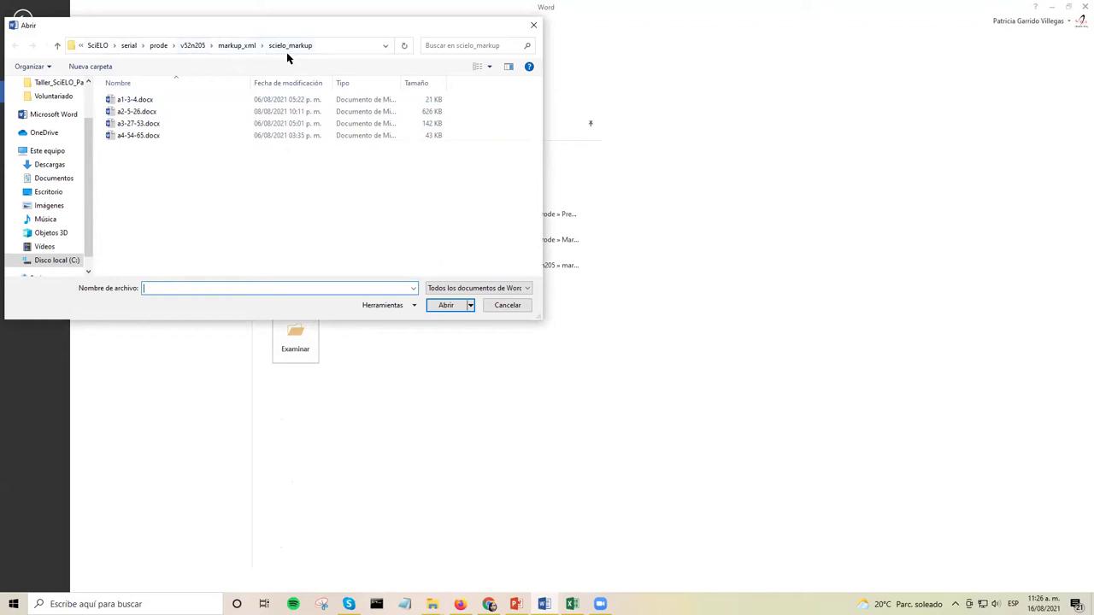
pyautogui.doubleClick(169, 105)
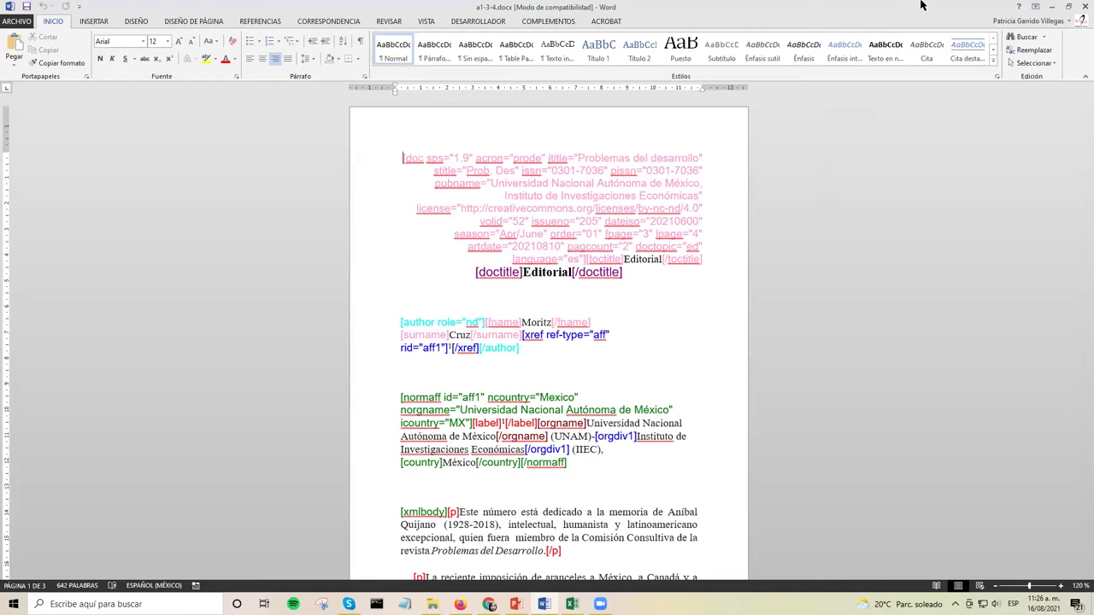
# Start the Marcación DTD-SciELO markup tools for the open editorial document
pyautogui.click(548, 21)
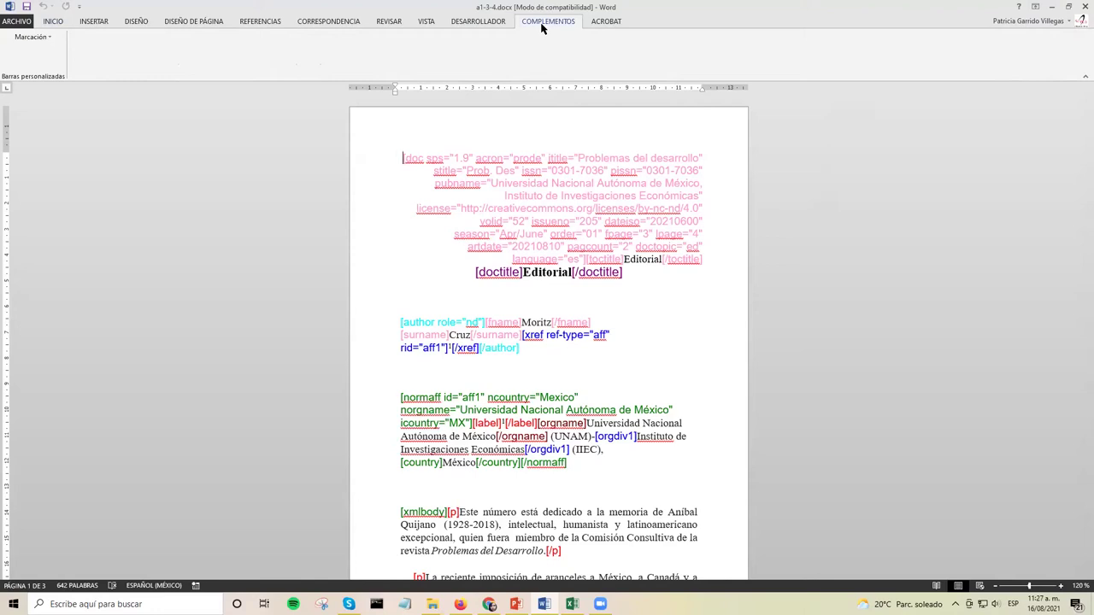
pyautogui.click(32, 38)
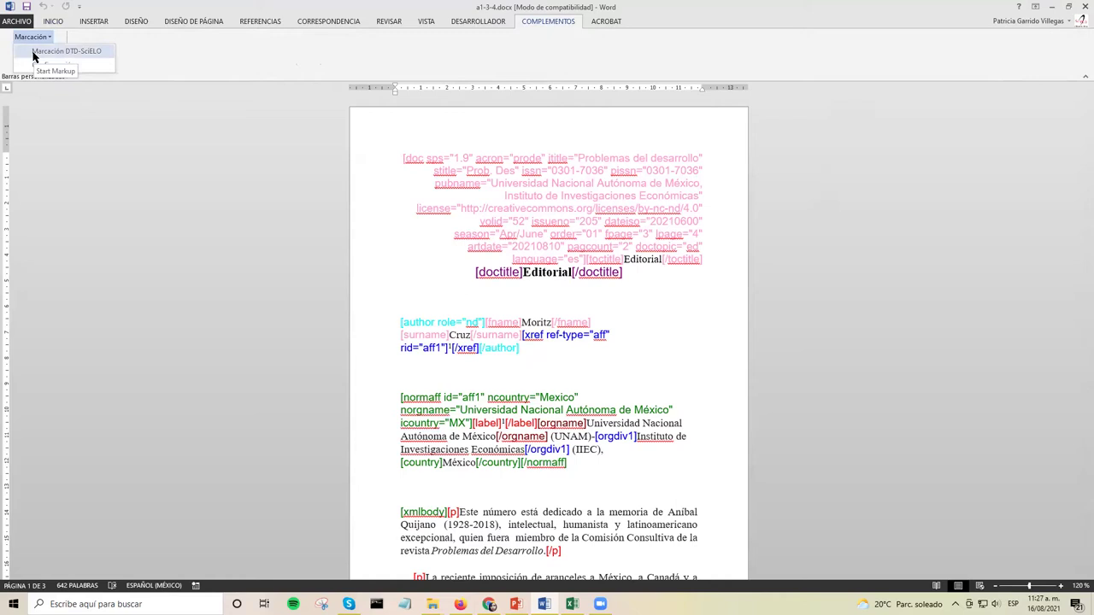
pyautogui.click(34, 53)
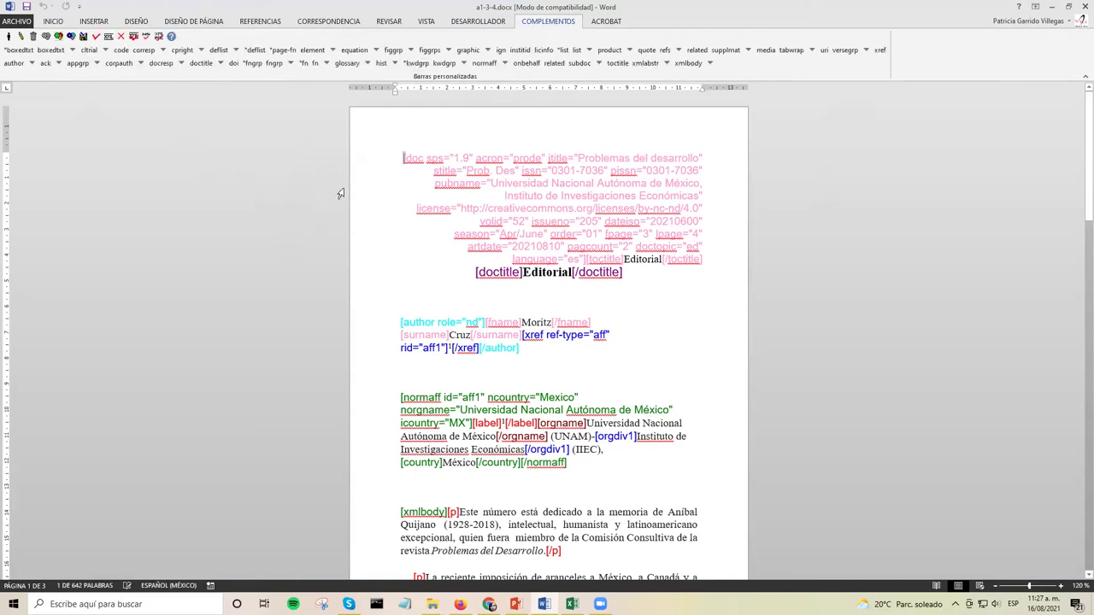
pyautogui.click(394, 159)
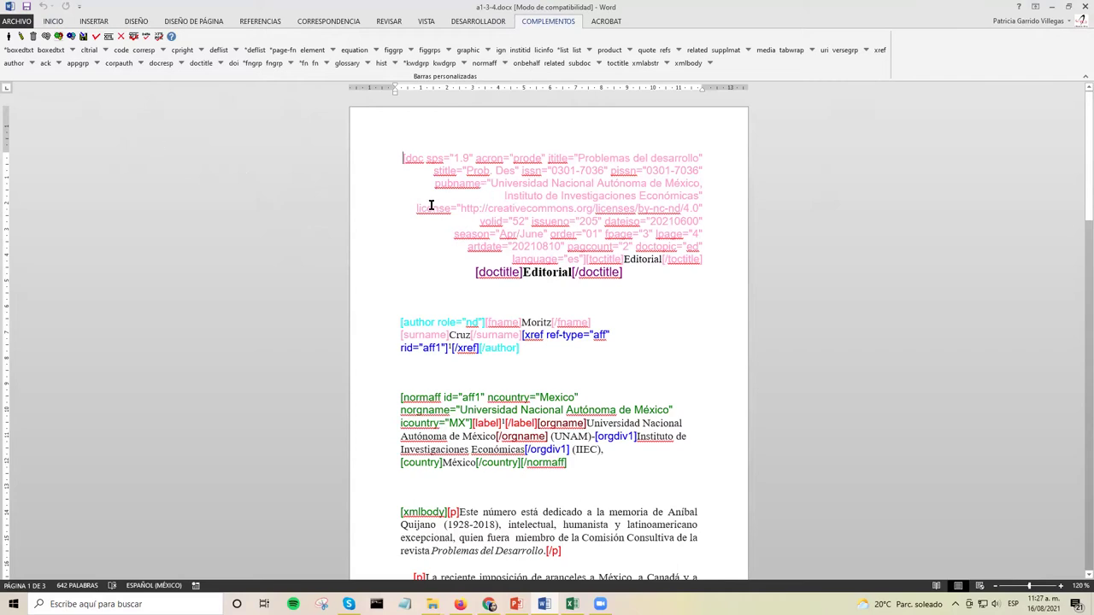
pyautogui.click(1059, 586)
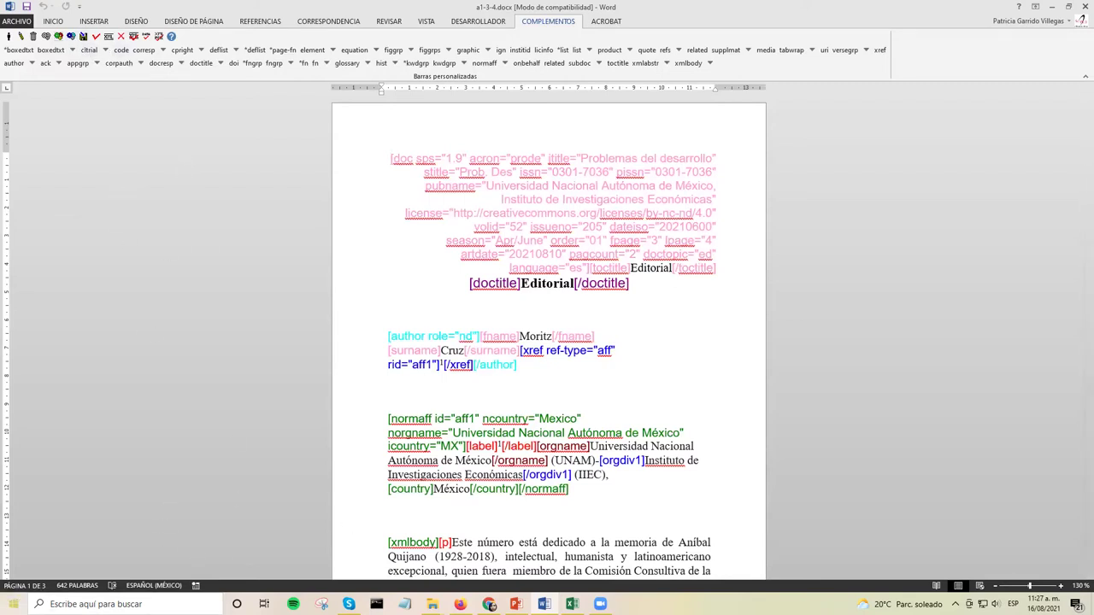
# Minimize the document and change the scale of text and apps in the Windows display settings
pyautogui.click(1051, 6)
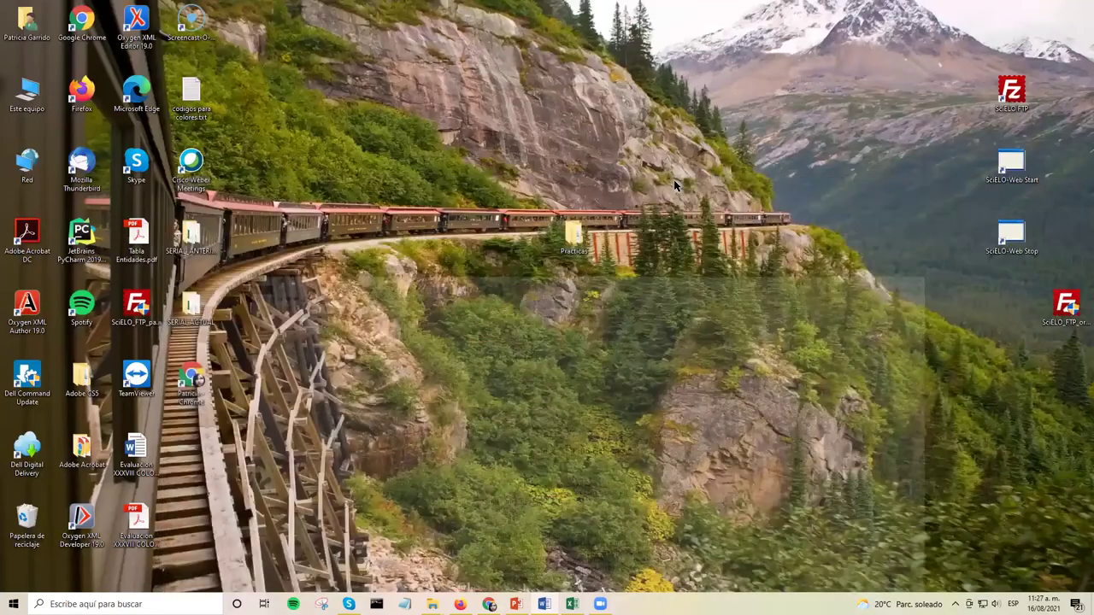
pyautogui.rightClick(675, 182)
pyautogui.click(733, 315)
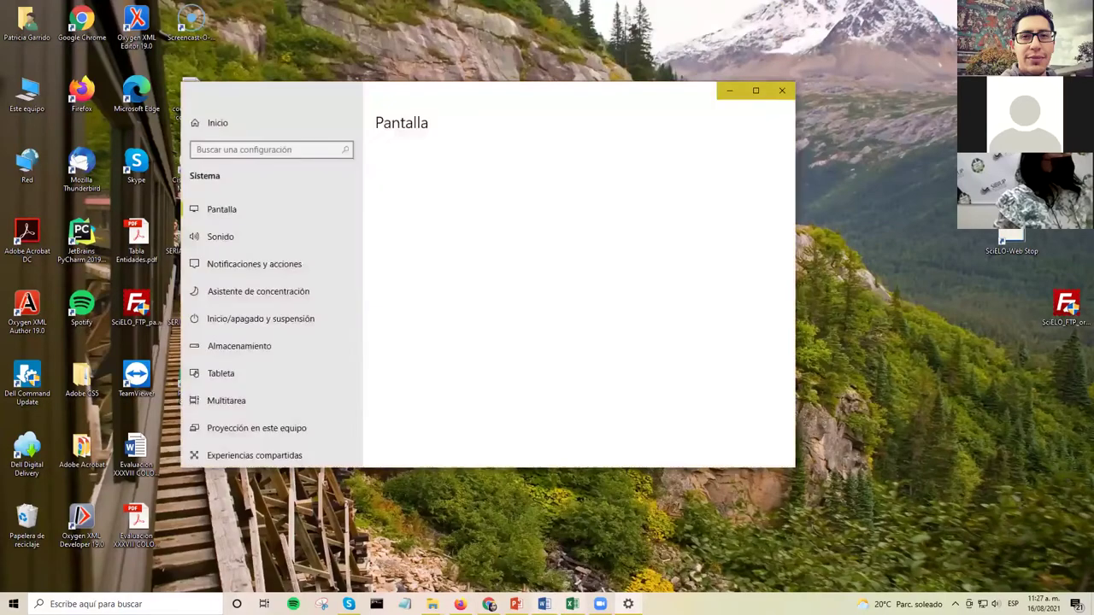
pyautogui.scroll(-3, 479, 265)
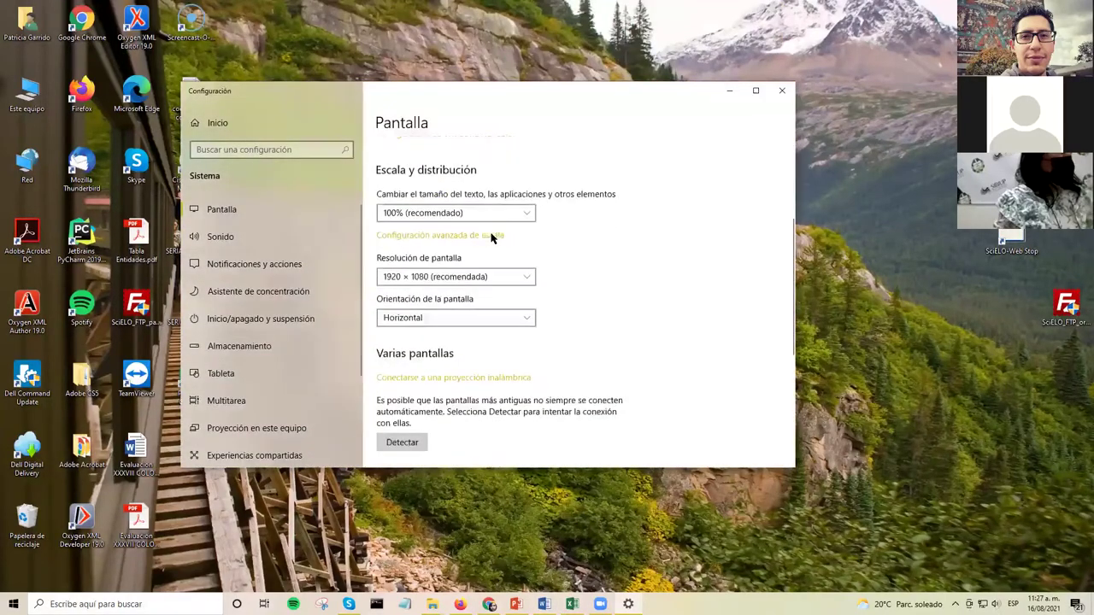
pyautogui.click(503, 195)
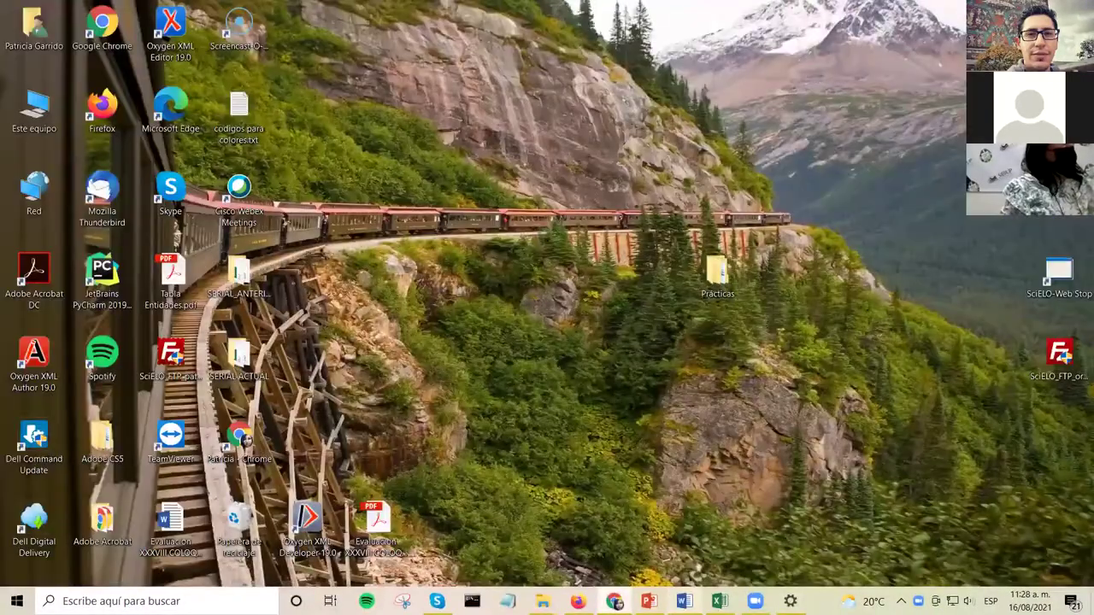
# Switch back to a1-3-4.docx in Word, generate its XML, and check the source path in the file report
pyautogui.click(684, 601)
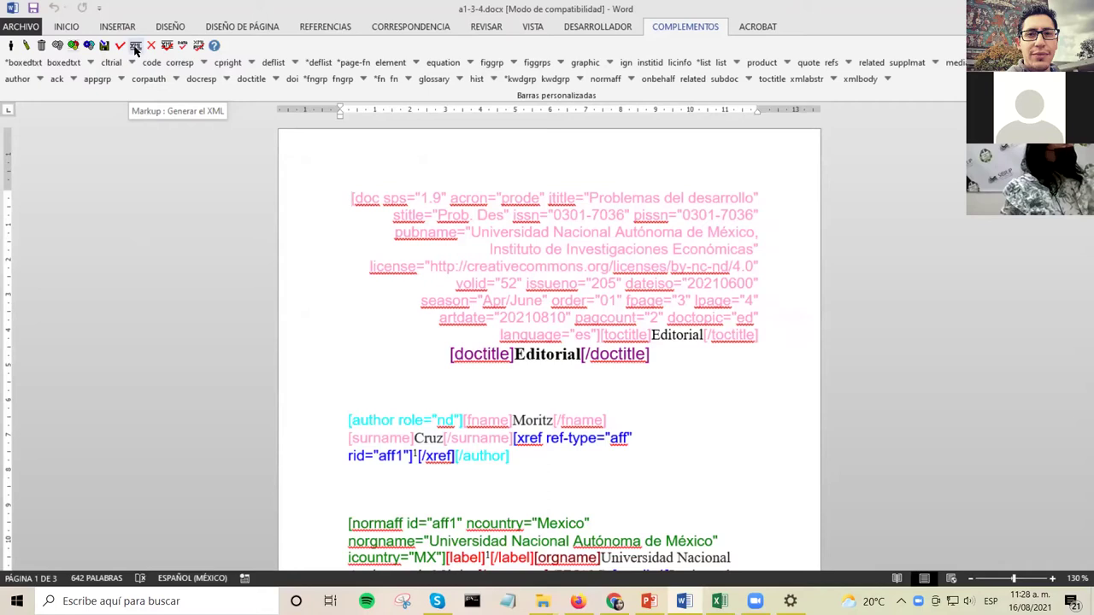
pyautogui.click(134, 48)
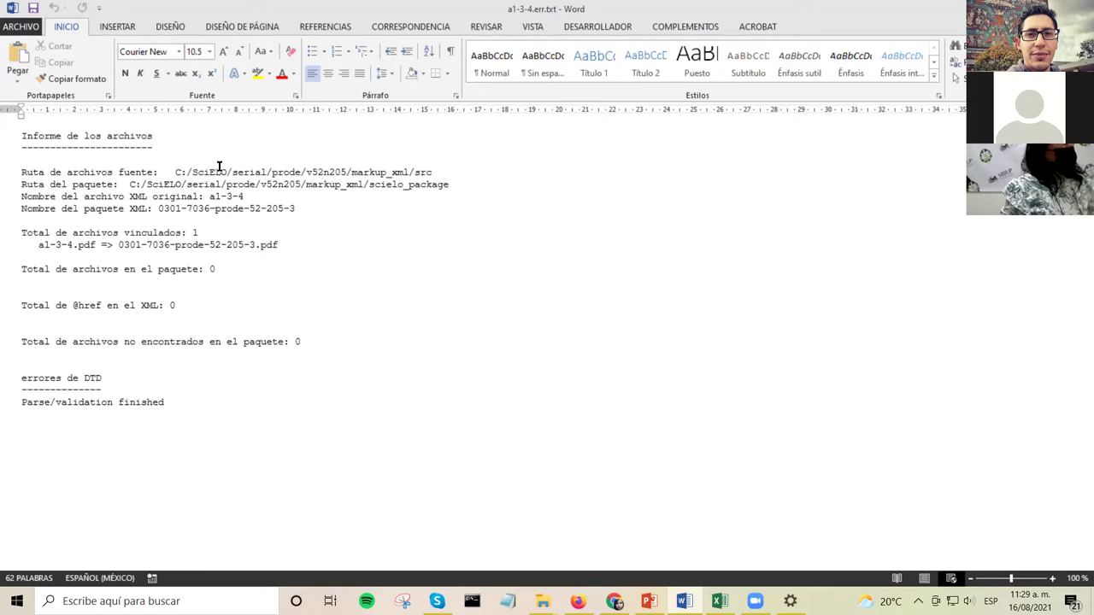
pyautogui.doubleClick(419, 172)
pyautogui.click(268, 195)
# Switch to File Explorer and open the scielo_package folder inside markup_xml to view the generated files
pyautogui.moveTo(546, 598)
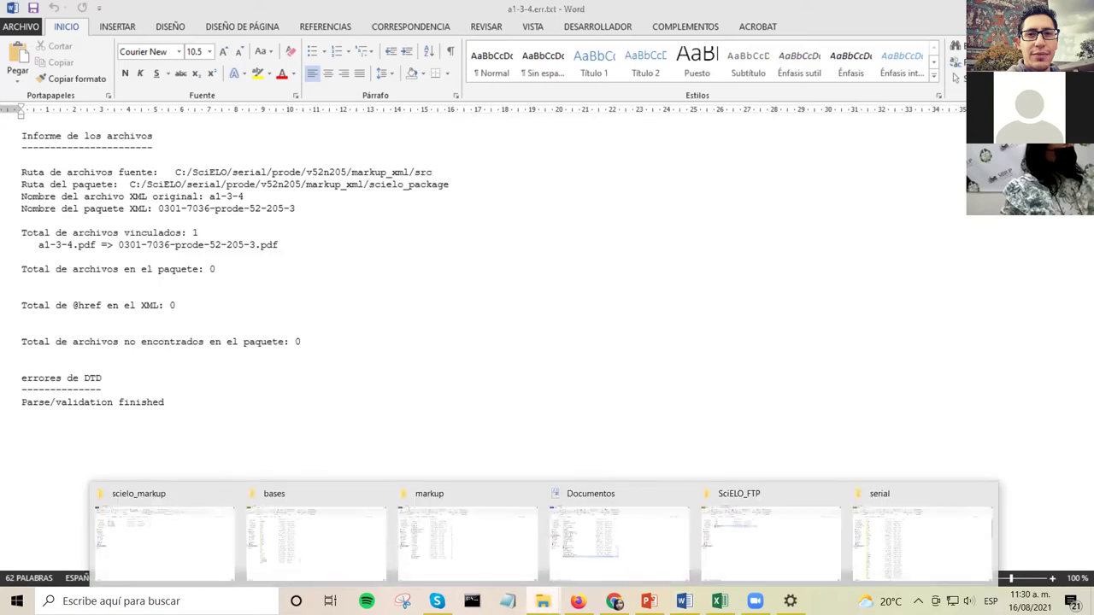
pyautogui.click(176, 542)
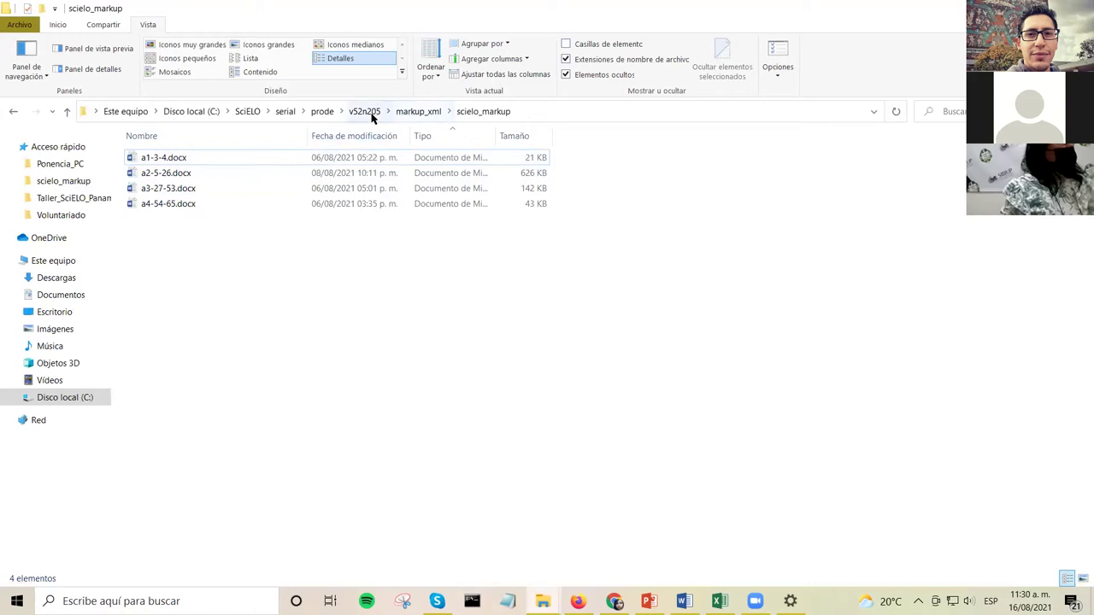
pyautogui.click(405, 115)
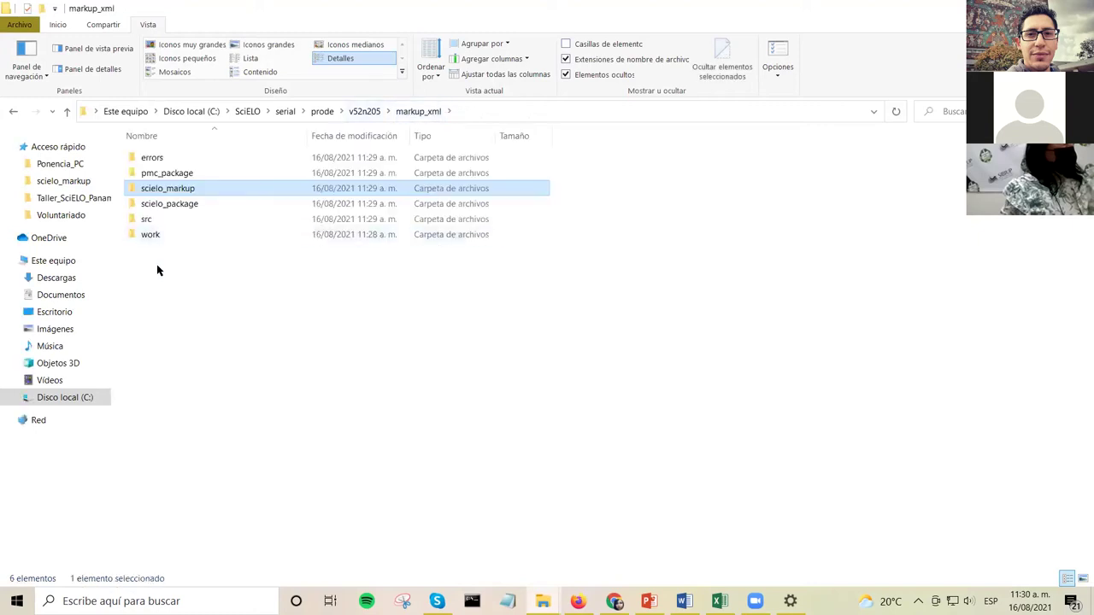
pyautogui.click(190, 273)
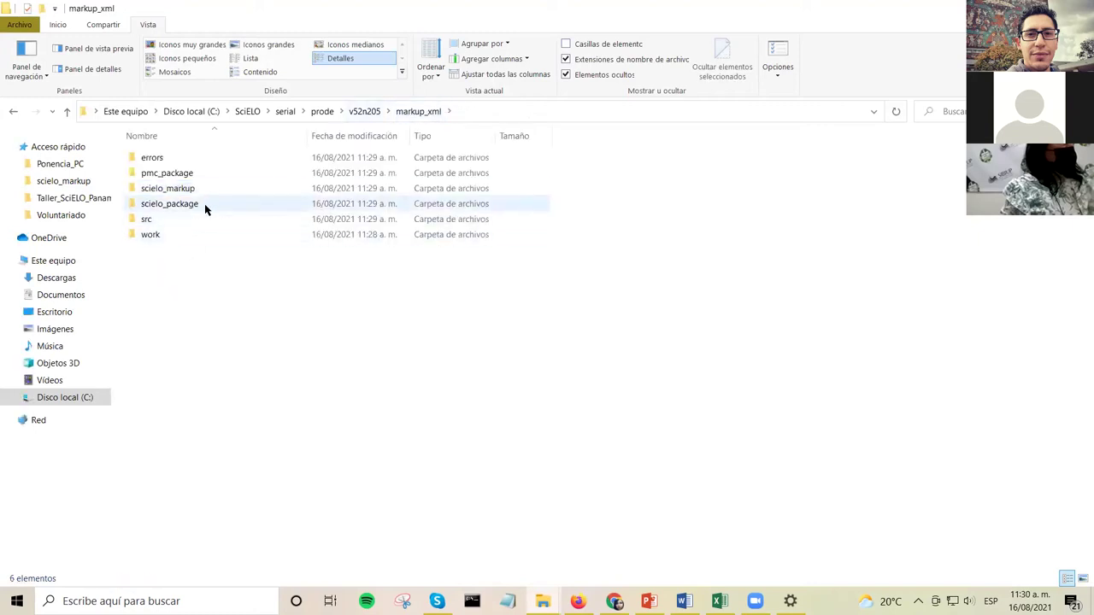
pyautogui.doubleClick(204, 204)
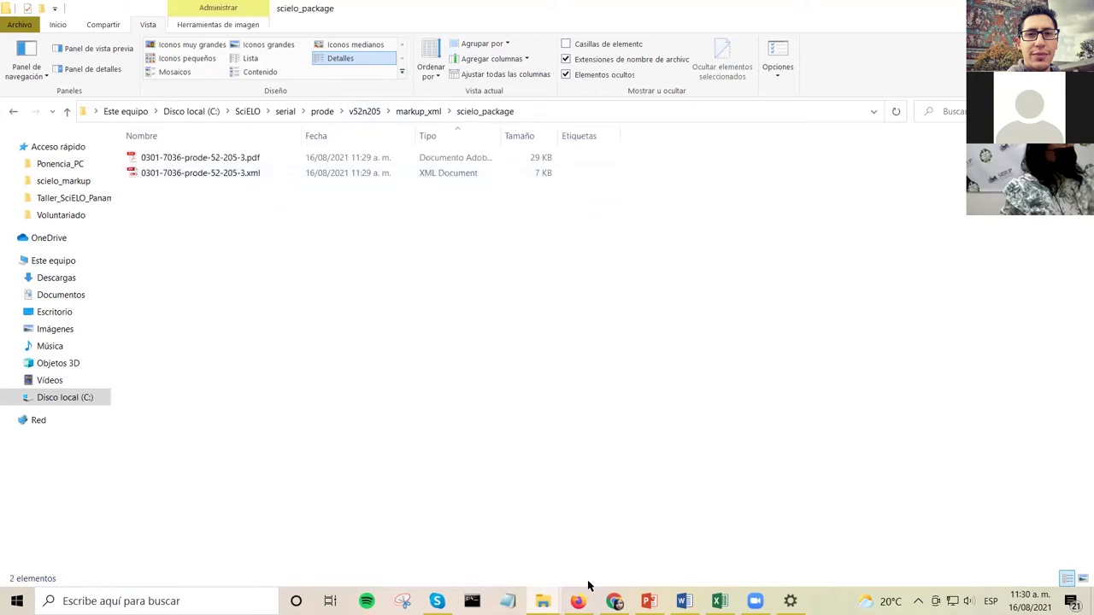
# Return to the a1-3-4.err.txt report in Word and highlight the original XML file name and the XML package name
pyautogui.click(683, 601)
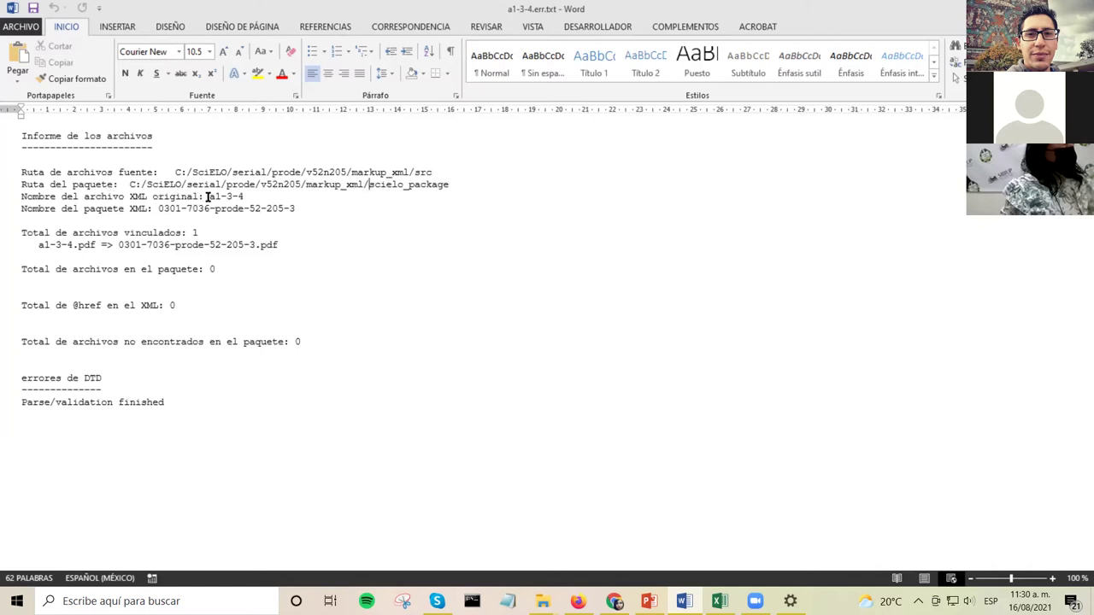
pyautogui.moveTo(210, 196); pyautogui.dragTo(251, 201)
pyautogui.click(252, 201)
pyautogui.moveTo(158, 210); pyautogui.dragTo(294, 210)
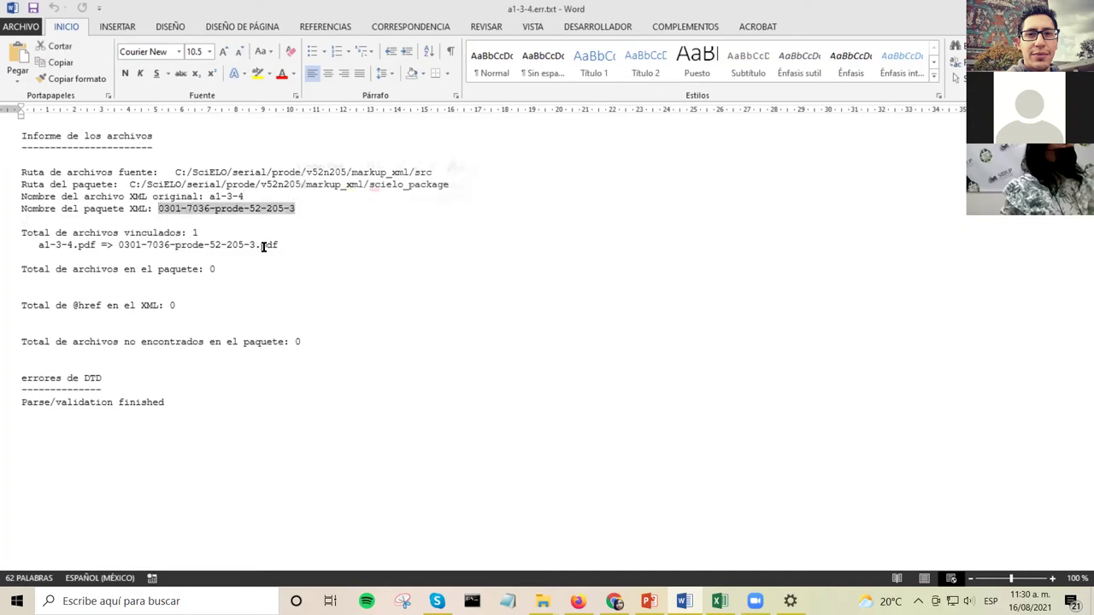
# Examine the ISSN, journal acronym, volume, issue and page parts of the XML package name one by one
pyautogui.click(158, 208)
pyautogui.moveTo(157, 207); pyautogui.dragTo(209, 210)
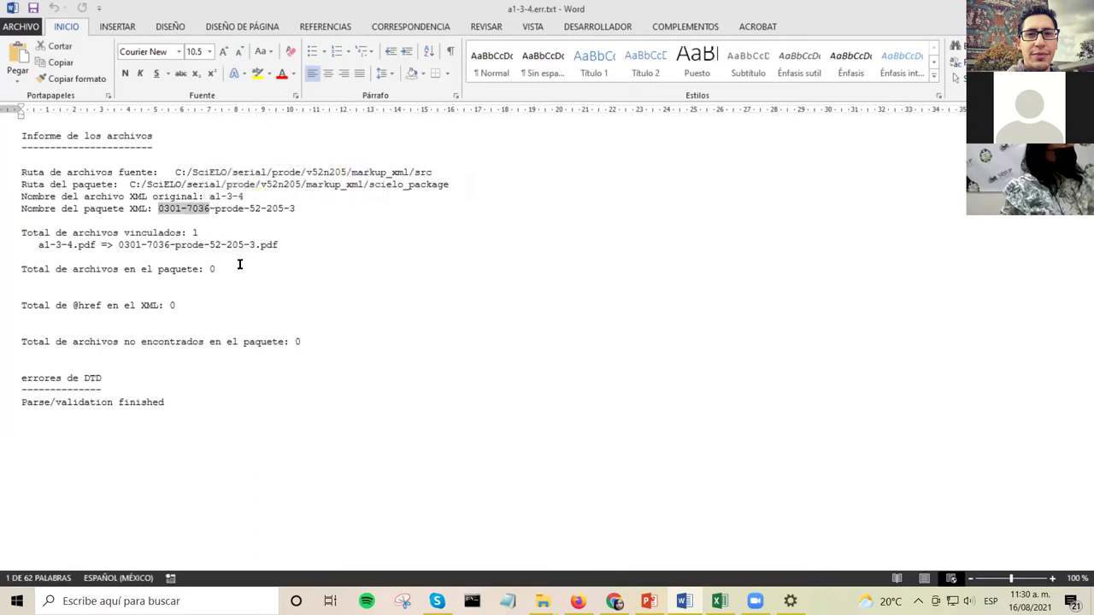
pyautogui.click(159, 208)
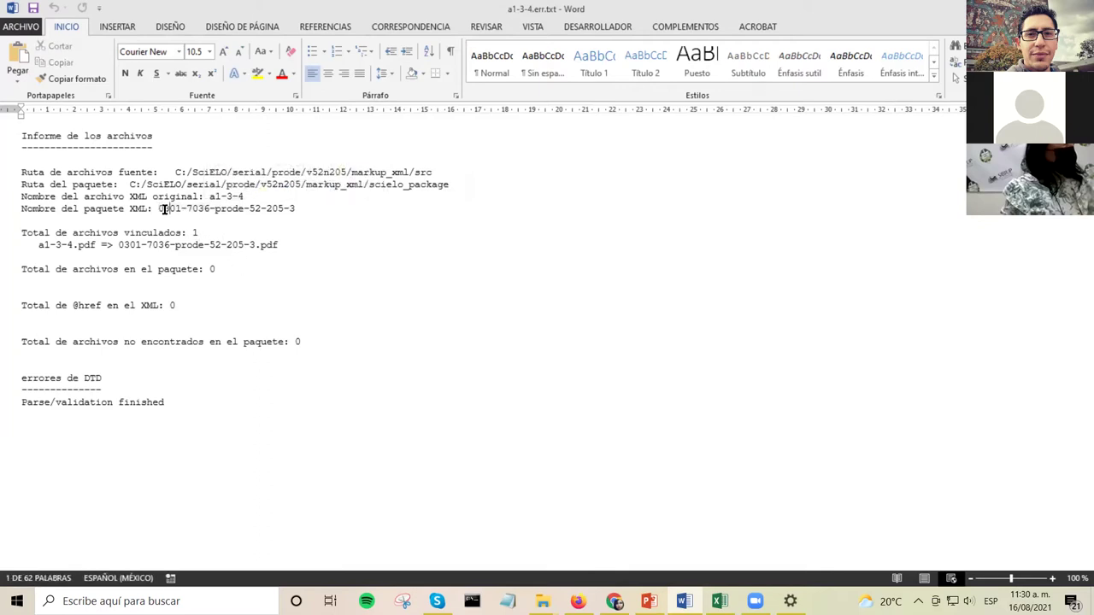
pyautogui.moveTo(159, 209); pyautogui.dragTo(209, 209)
pyautogui.doubleClick(226, 208)
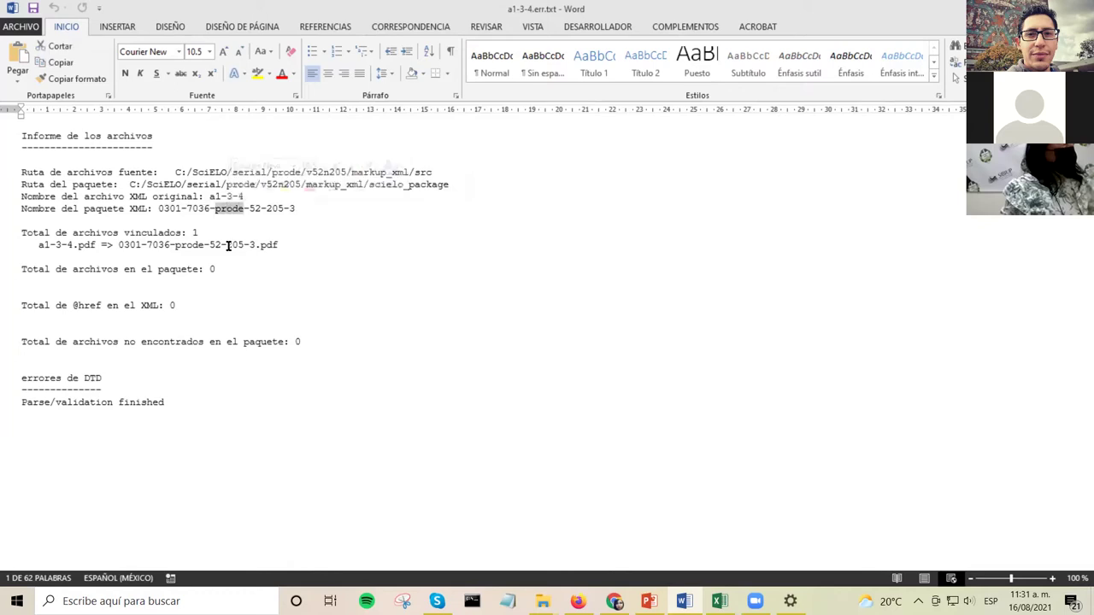
pyautogui.doubleClick(254, 209)
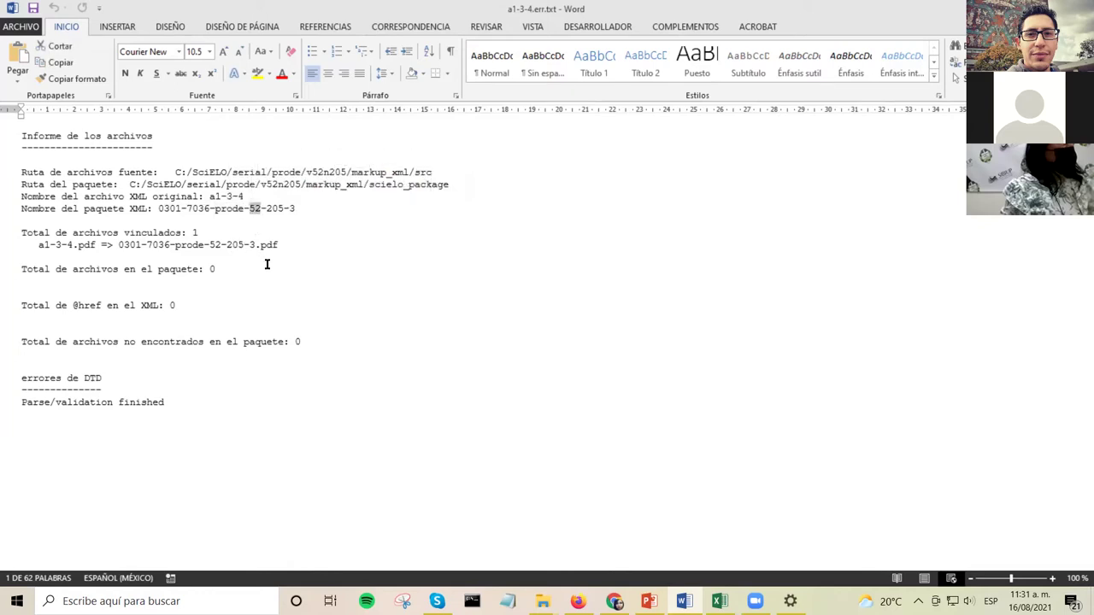
pyautogui.doubleClick(275, 208)
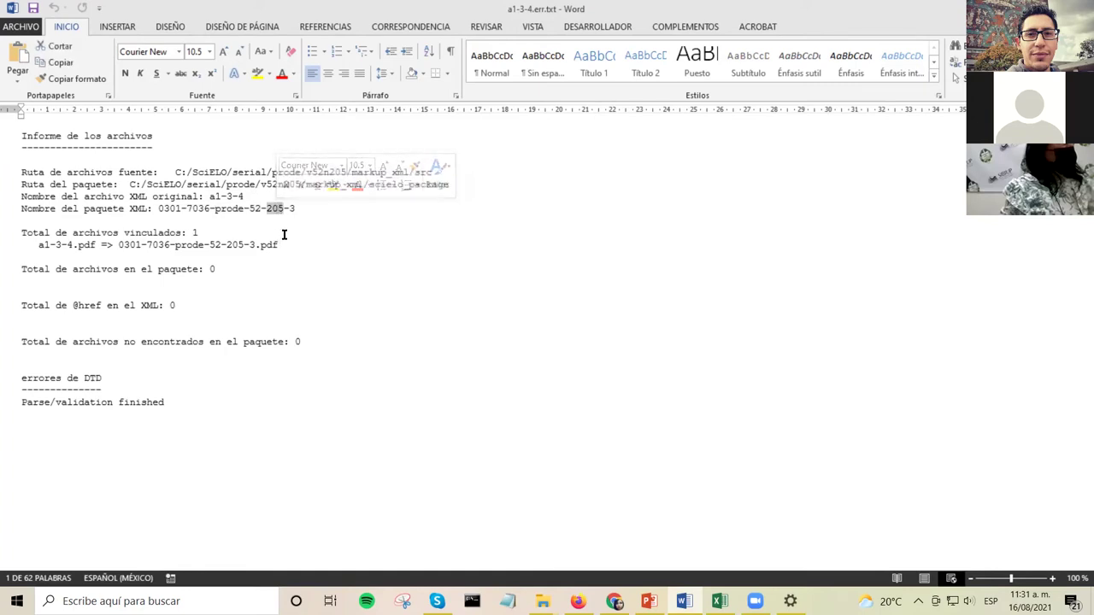
pyautogui.click(291, 221)
pyautogui.doubleClick(296, 208)
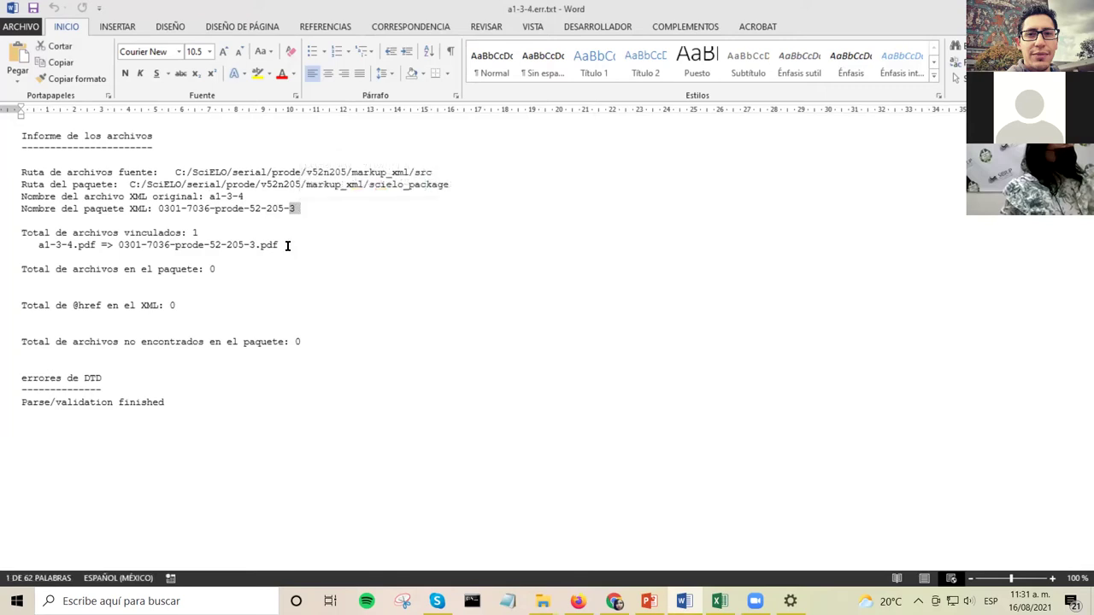
pyautogui.press('Left')
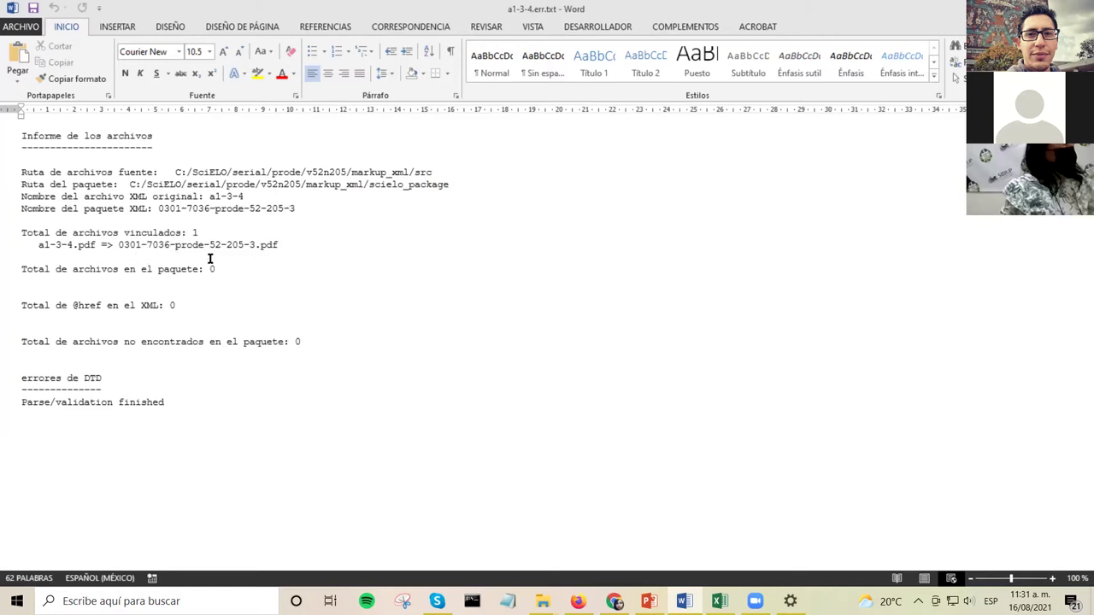
# Examine the renamed PDF under the linked files in the report, including its extension and base name
pyautogui.moveTo(259, 247); pyautogui.dragTo(277, 246)
pyautogui.click(269, 246)
pyautogui.doubleClick(269, 246)
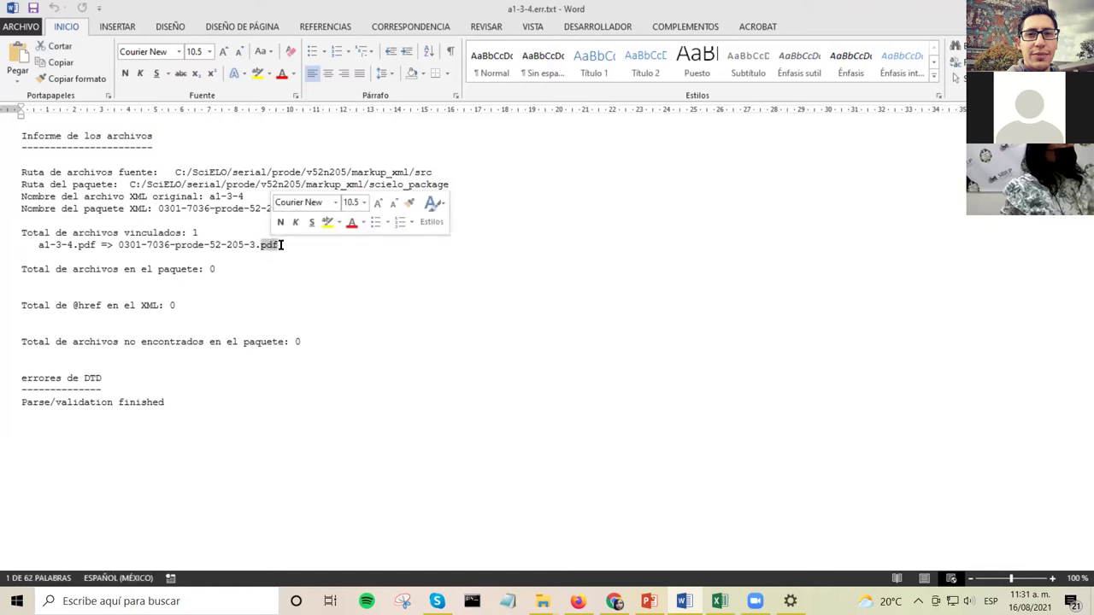
pyautogui.click(171, 246)
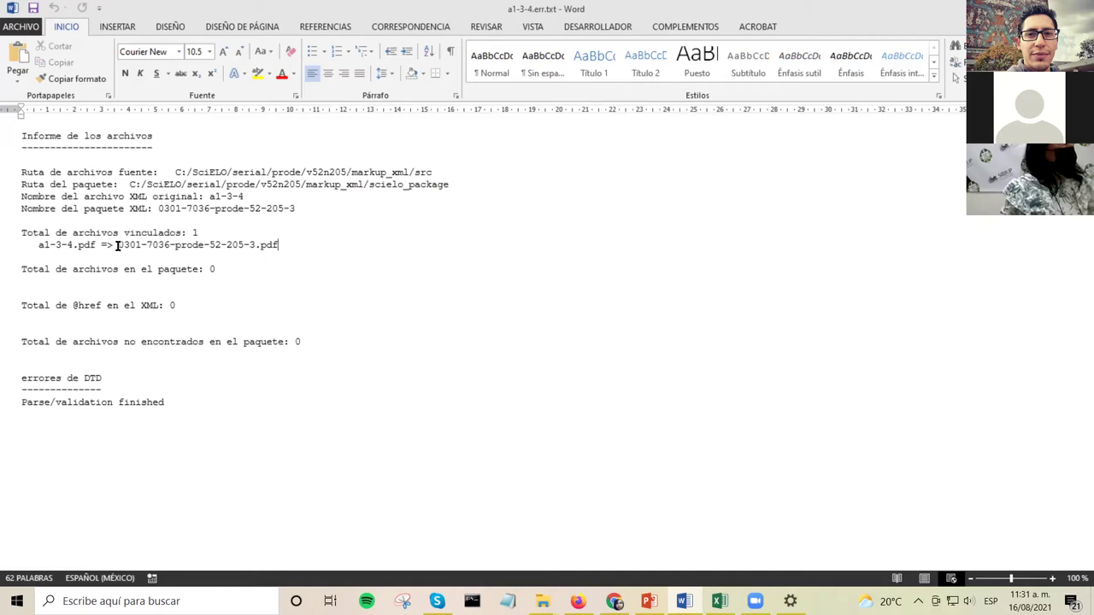
pyautogui.moveTo(120, 244); pyautogui.dragTo(253, 246)
pyautogui.click(253, 245)
# Open the Packtools Style Checker report for a1-3-4 and review its XML from the journal metadata to the body
pyautogui.click(674, 26)
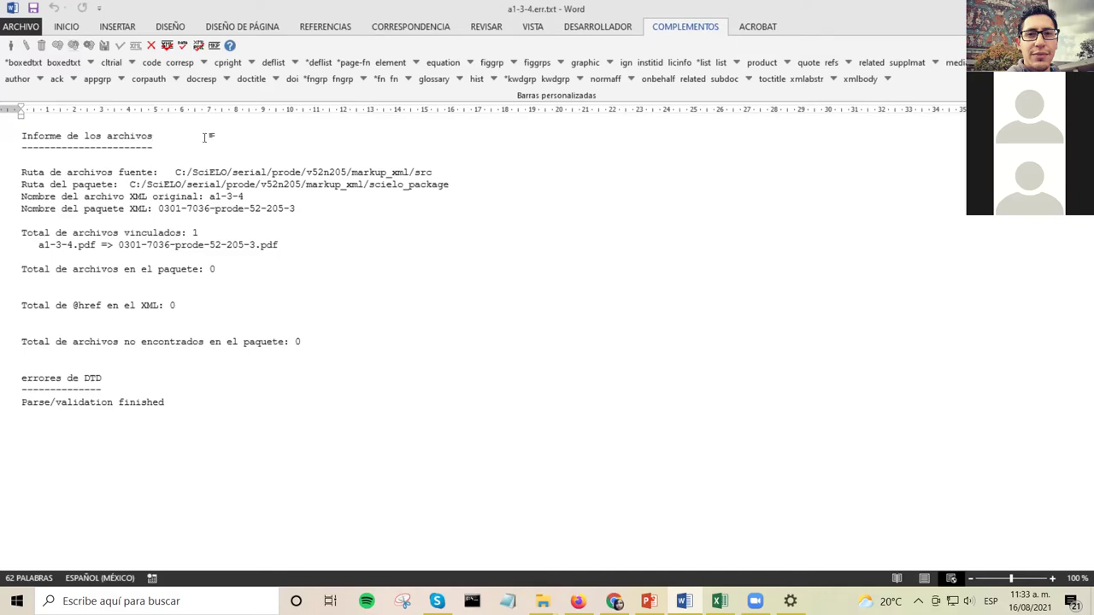
pyautogui.click(168, 46)
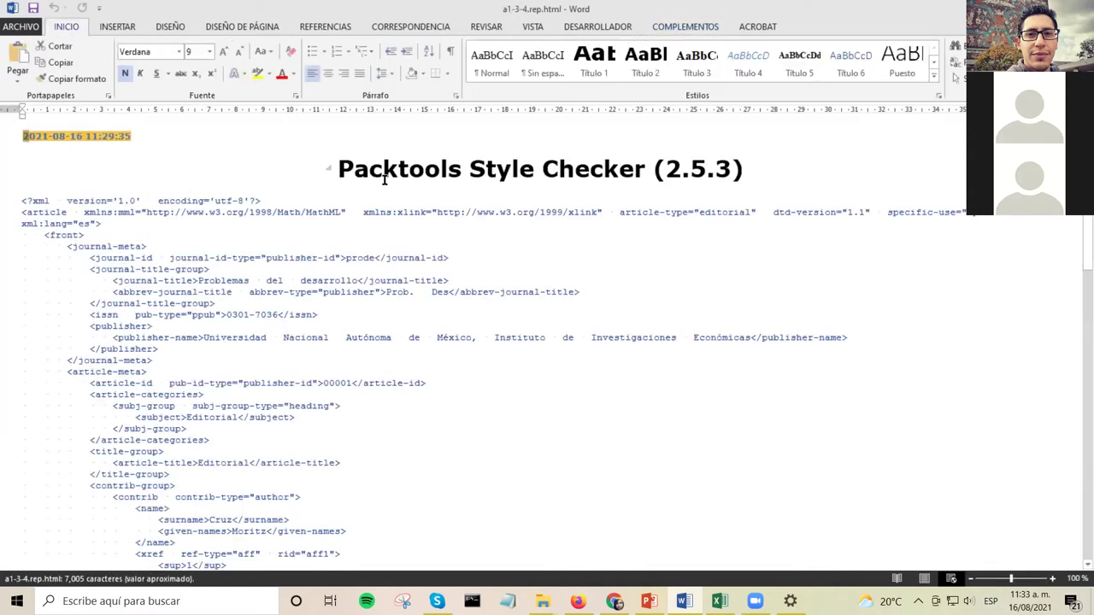
pyautogui.click(384, 175)
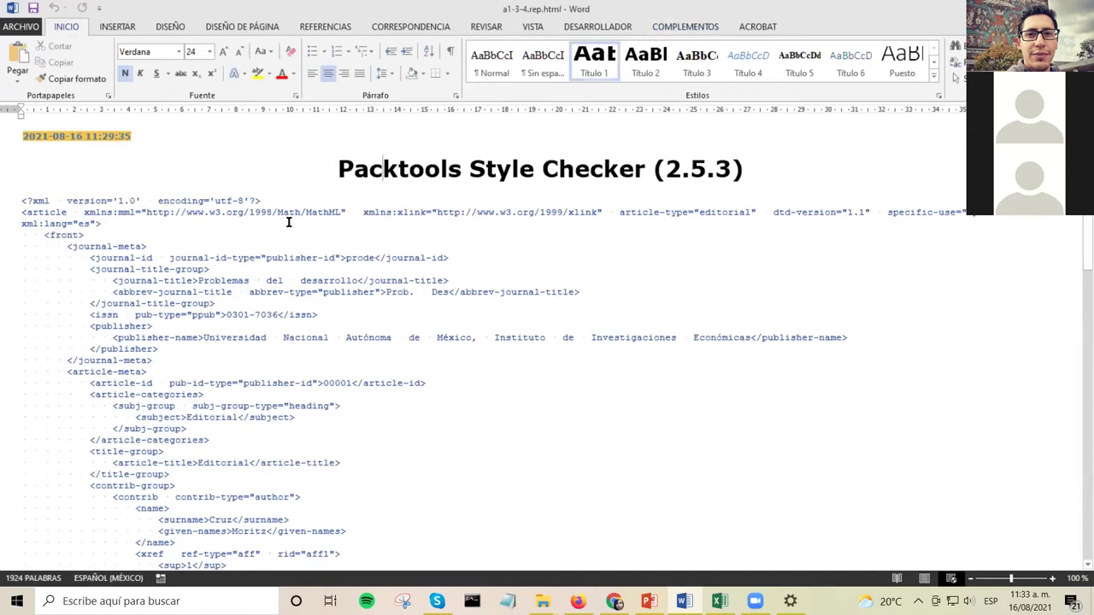
pyautogui.scroll(-1, 329, 207)
pyautogui.scroll(2, 329, 207)
pyautogui.scroll(-10, 330, 207)
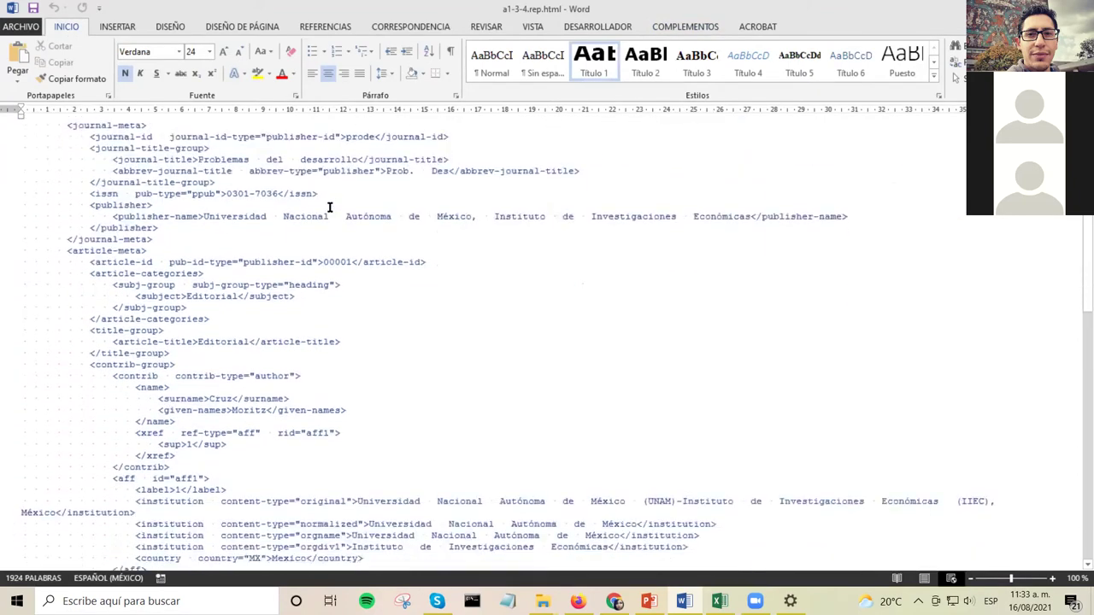
pyautogui.scroll(-14, 330, 207)
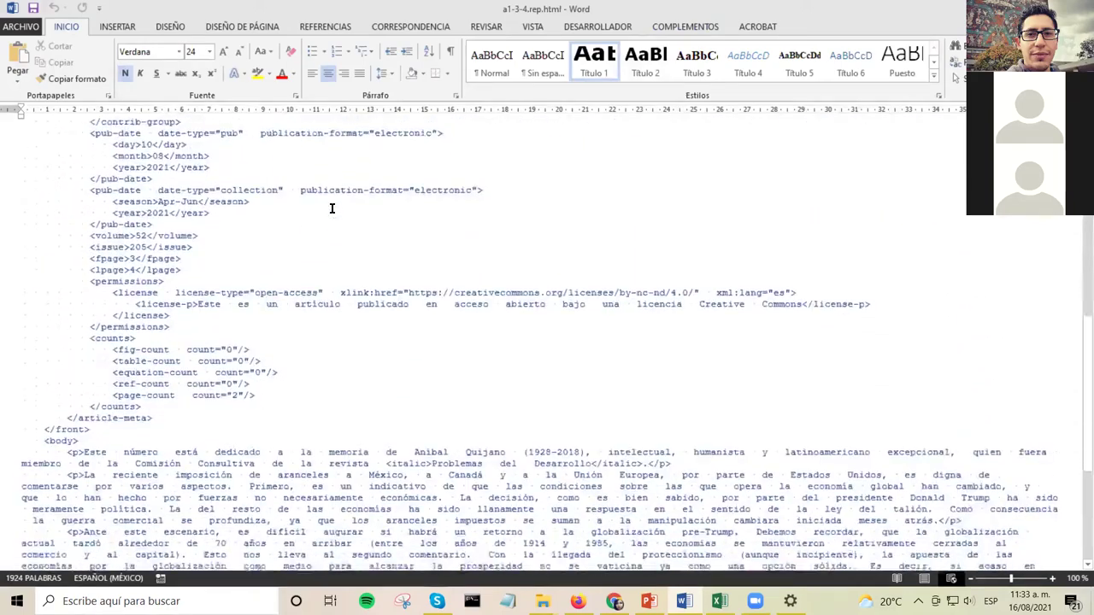
pyautogui.scroll(11, 323, 208)
pyautogui.scroll(13, 323, 209)
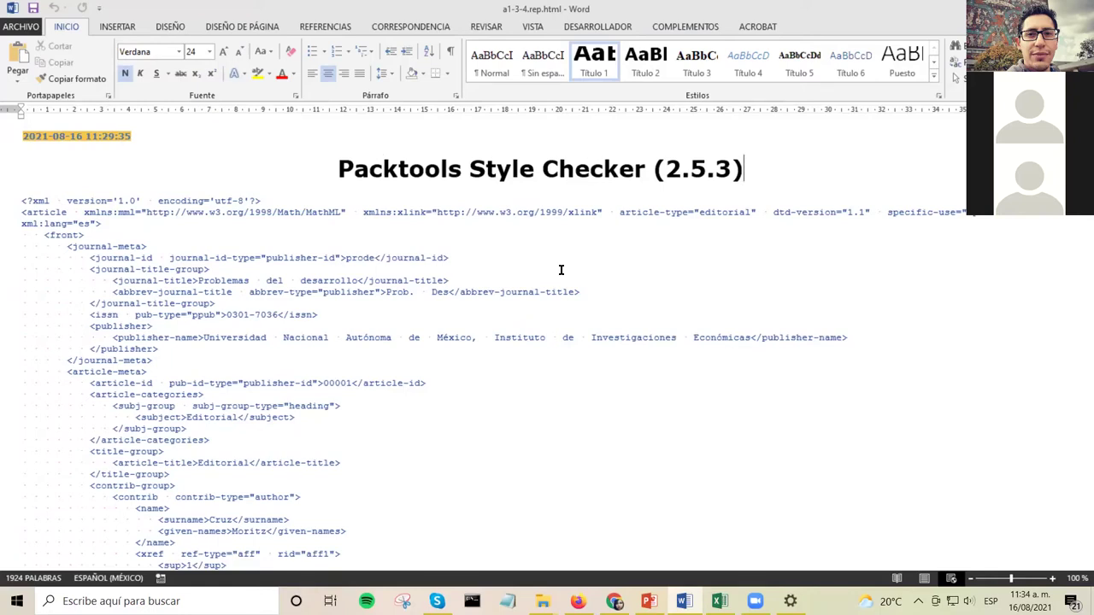
# Highlight the version number in the Packtools Style Checker heading and recheck the start of the report
pyautogui.hotkey('shift', 'Left')
pyautogui.hotkey('shift', 'Left')
pyautogui.hotkey('shift', 'Left')
pyautogui.hotkey('shift', 'Left')
pyautogui.hotkey('shift', 'Left')
pyautogui.hotkey('shift', 'Left')
pyautogui.hotkey('shift', 'Left')
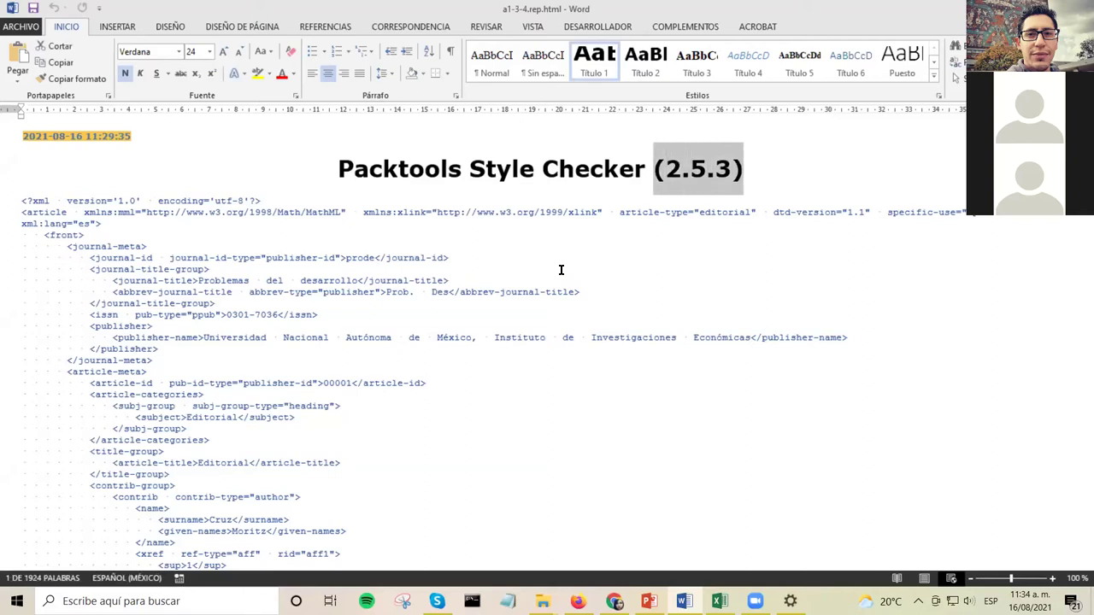
pyautogui.press('Left')
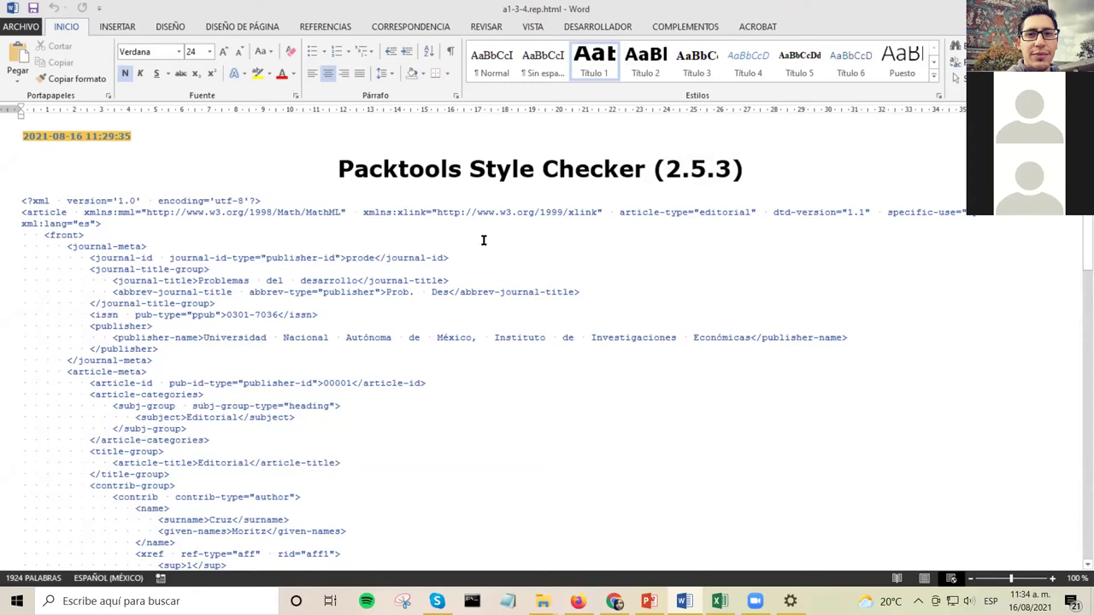
pyautogui.click(757, 170)
pyautogui.scroll(-7, 547, 283)
pyautogui.scroll(7, 549, 285)
# Open the Control de calidad de datos report for a1-3-4 and examine its header and error summary
pyautogui.click(691, 28)
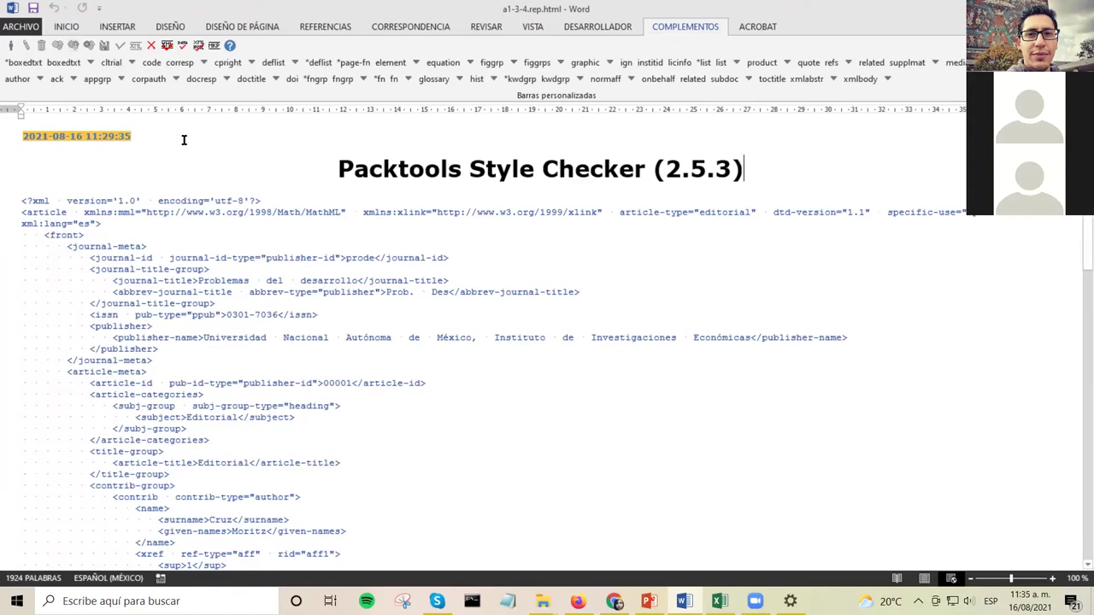
pyautogui.click(182, 48)
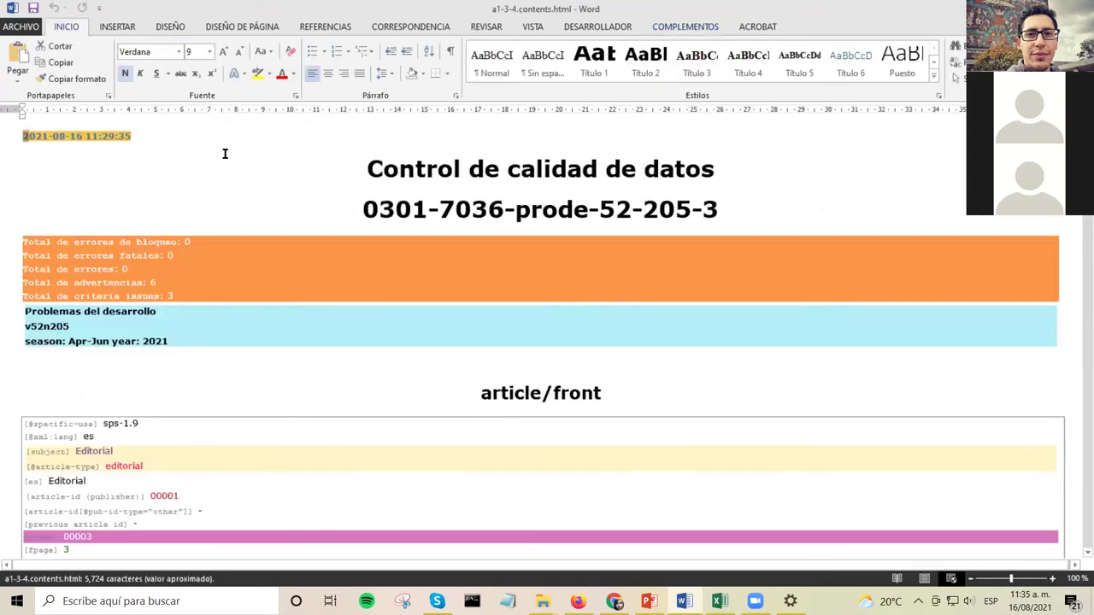
pyautogui.click(369, 214)
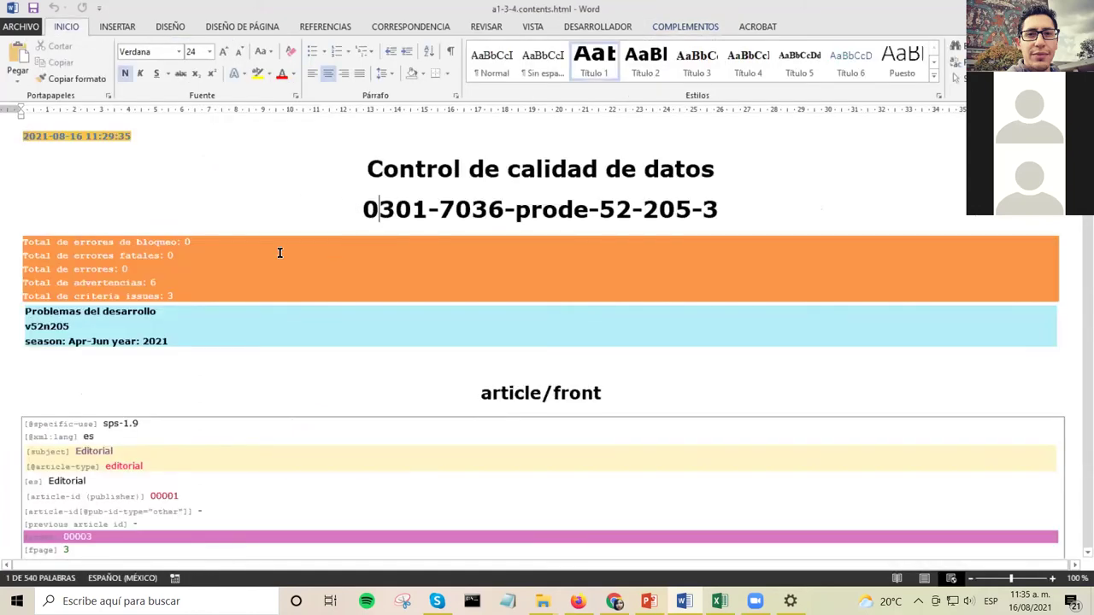
pyautogui.scroll(-1, 197, 240)
pyautogui.scroll(1, 197, 240)
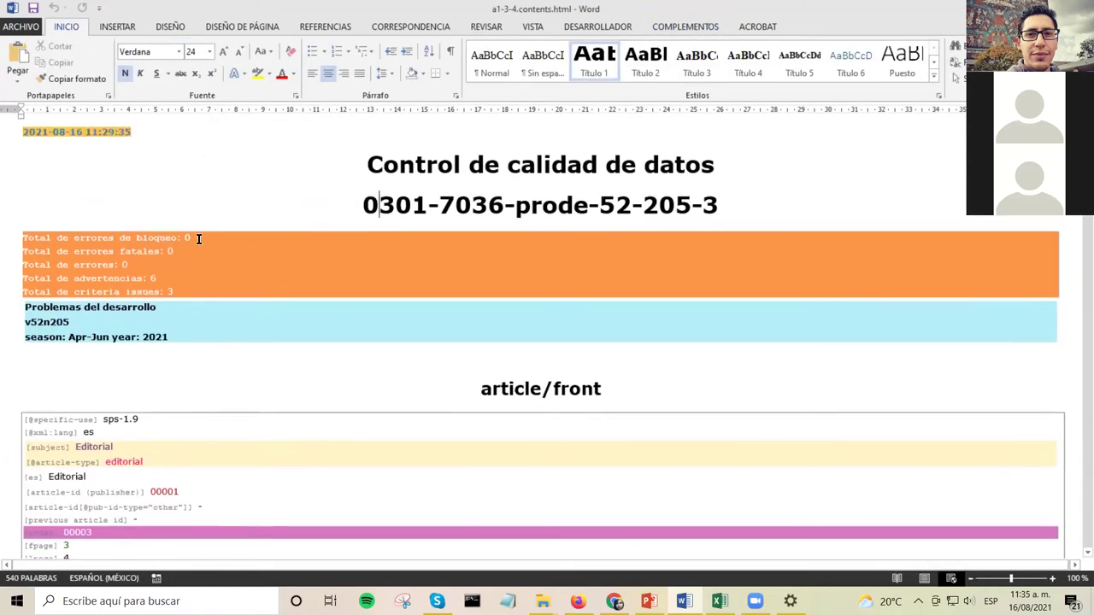
pyautogui.click(136, 135)
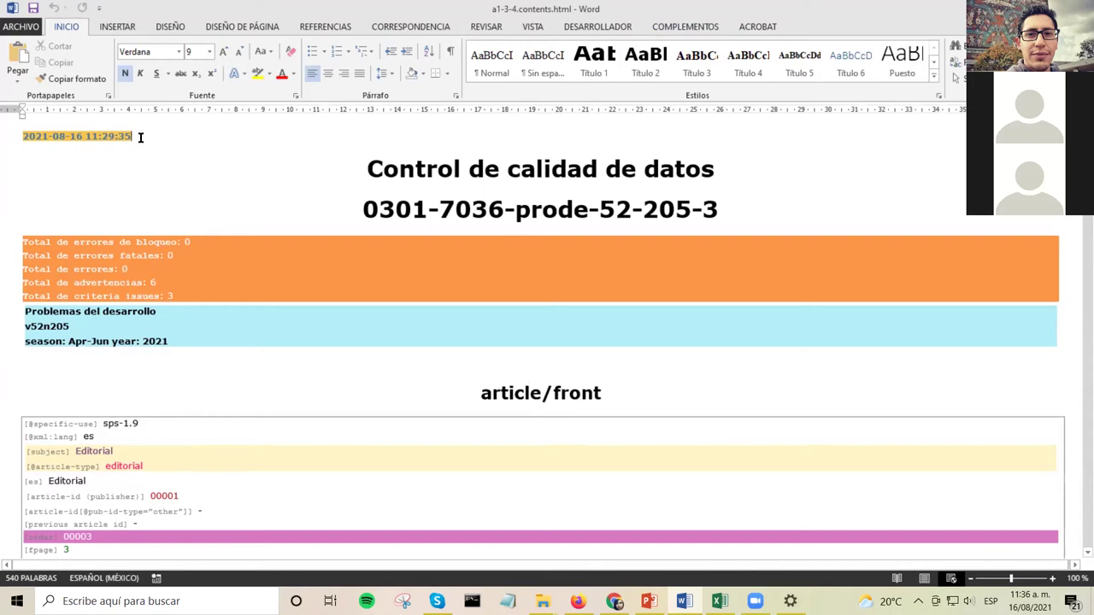
# Examine the error, warning and criteria totals in the summary of the Control de calidad de datos report
pyautogui.scroll(-2, 155, 169)
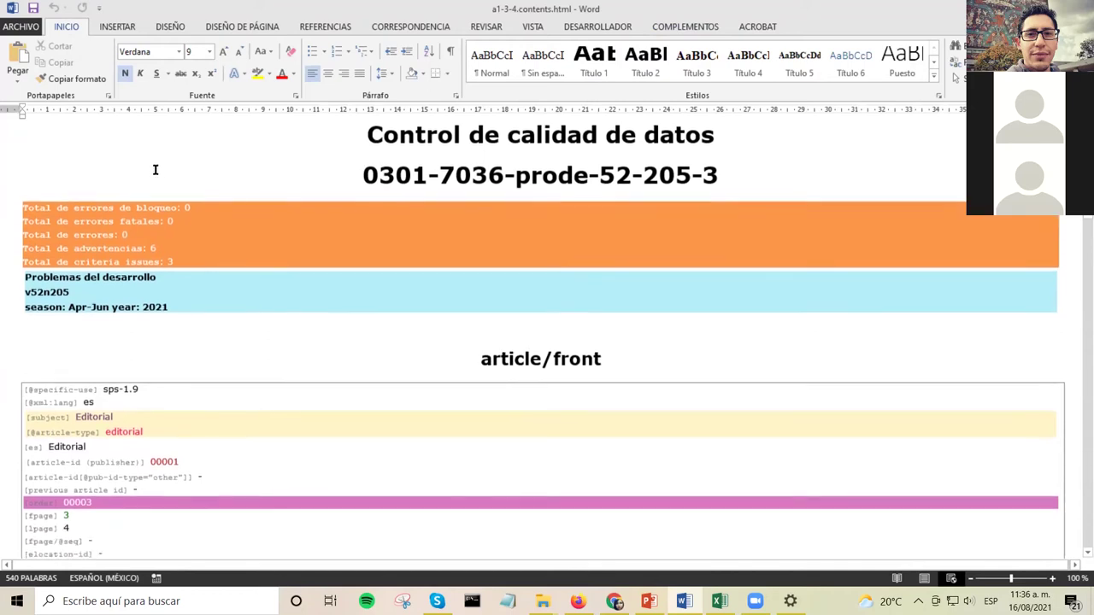
pyautogui.scroll(2, 156, 171)
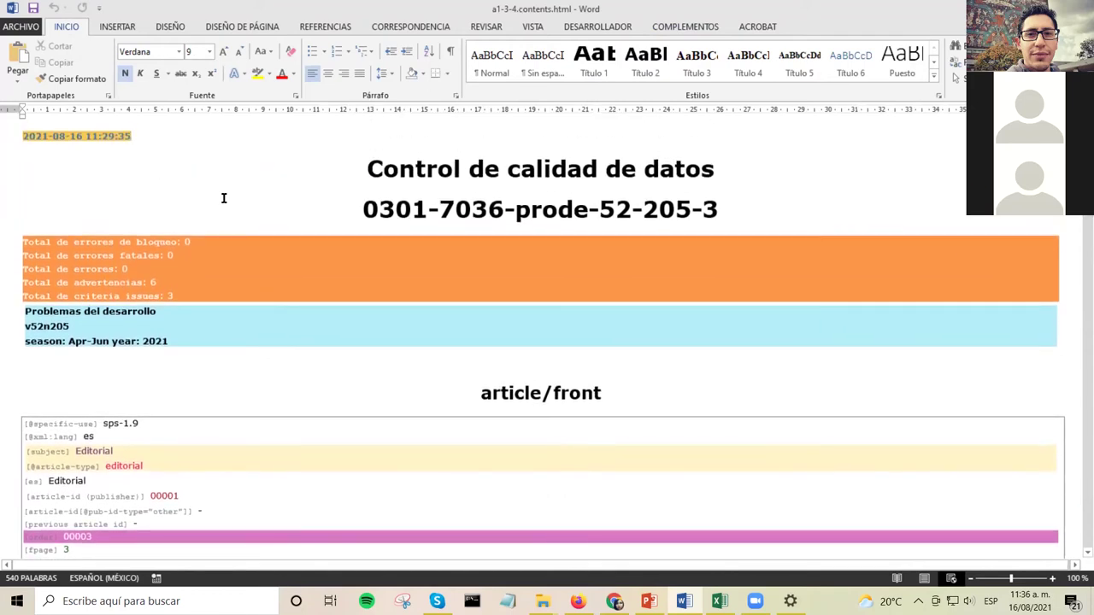
pyautogui.scroll(-2, 368, 200)
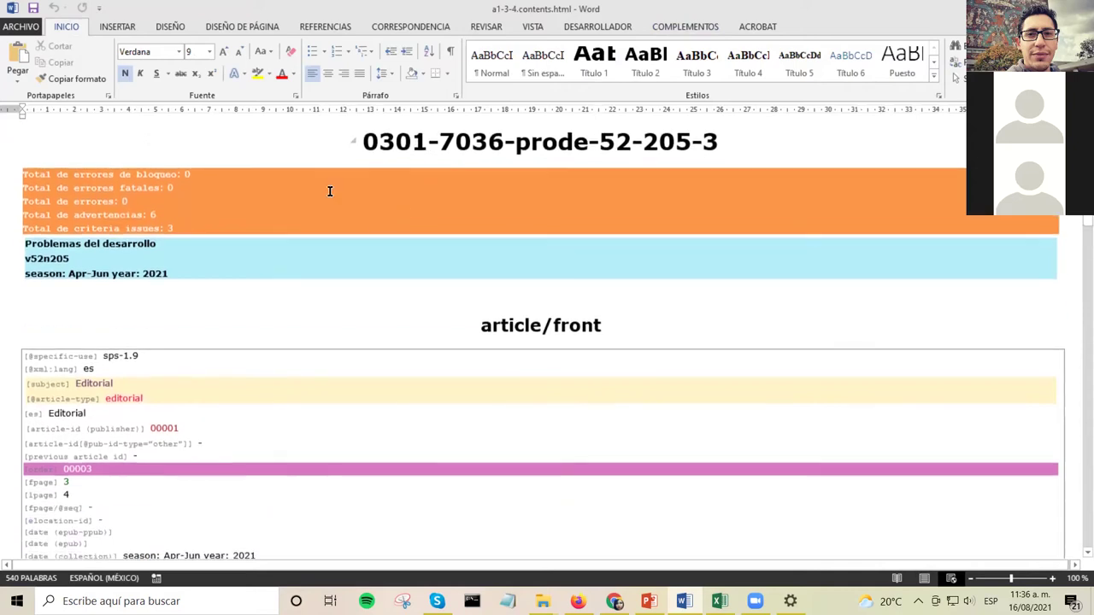
pyautogui.click(206, 170)
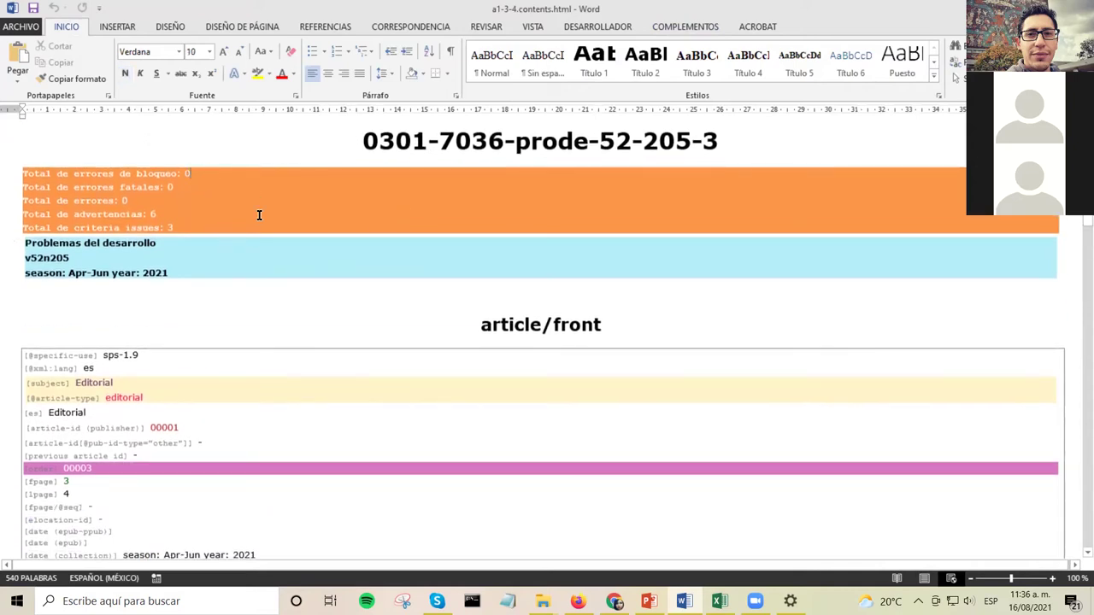
pyautogui.click(170, 206)
# Review the article/front data from the SPS version through dates, authors and affiliations to the validation table
pyautogui.scroll(-3, 244, 265)
pyautogui.scroll(-5, 206, 201)
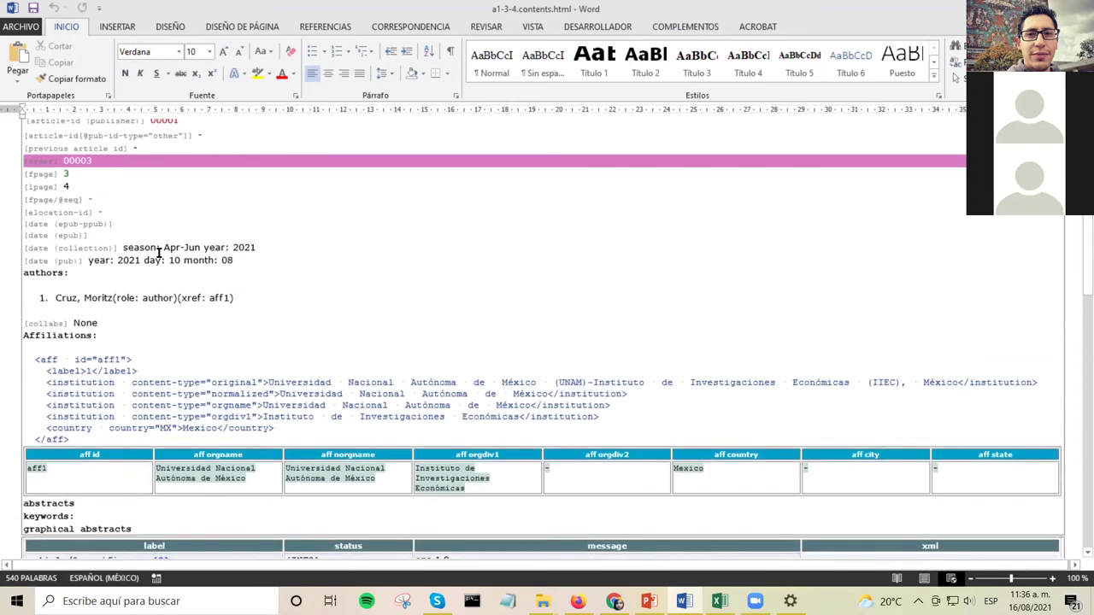
pyautogui.scroll(3, 159, 243)
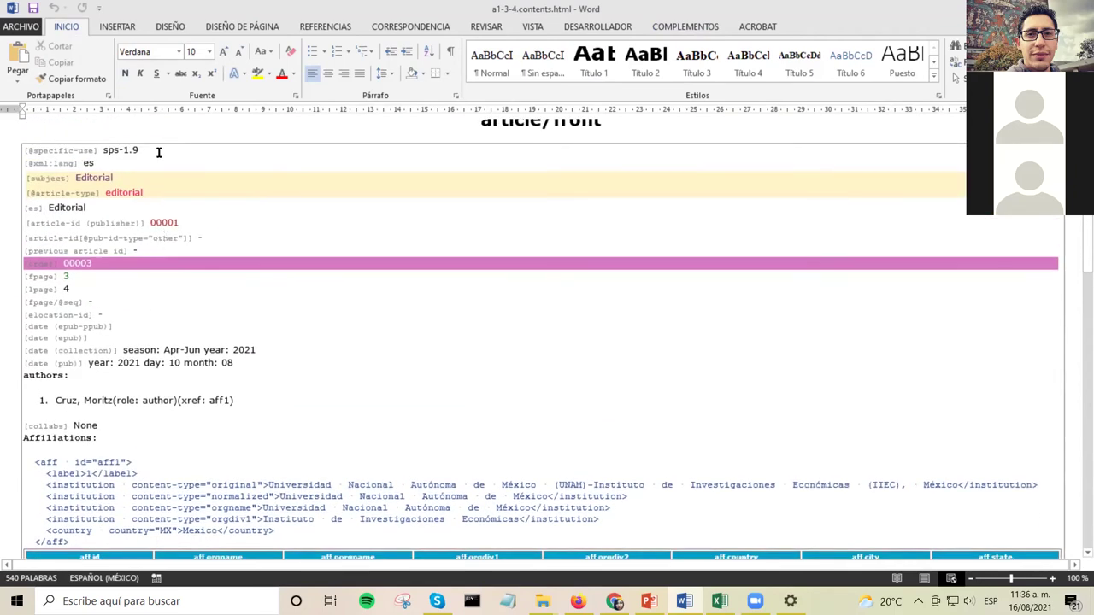
pyautogui.scroll(-4, 263, 297)
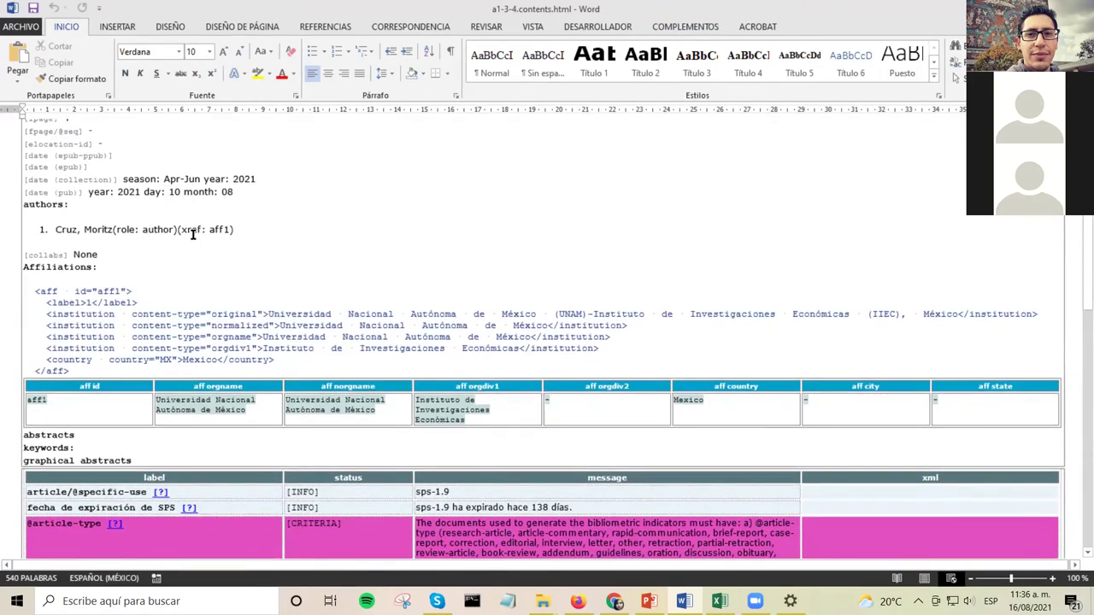
pyautogui.scroll(-2, 198, 252)
pyautogui.scroll(-5, 201, 259)
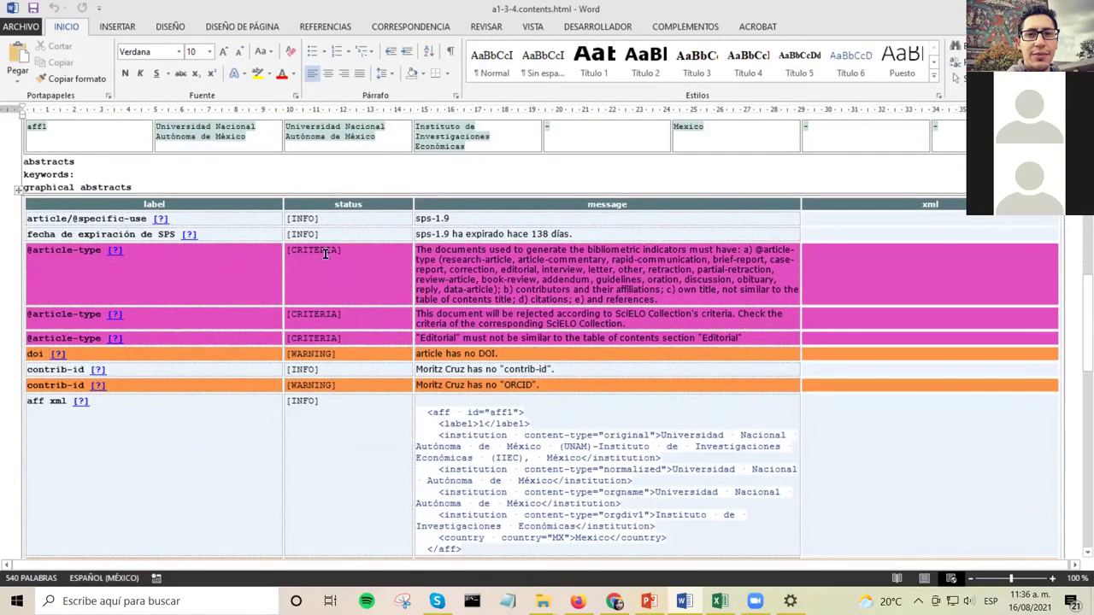
pyautogui.moveTo(290, 249); pyautogui.dragTo(345, 250)
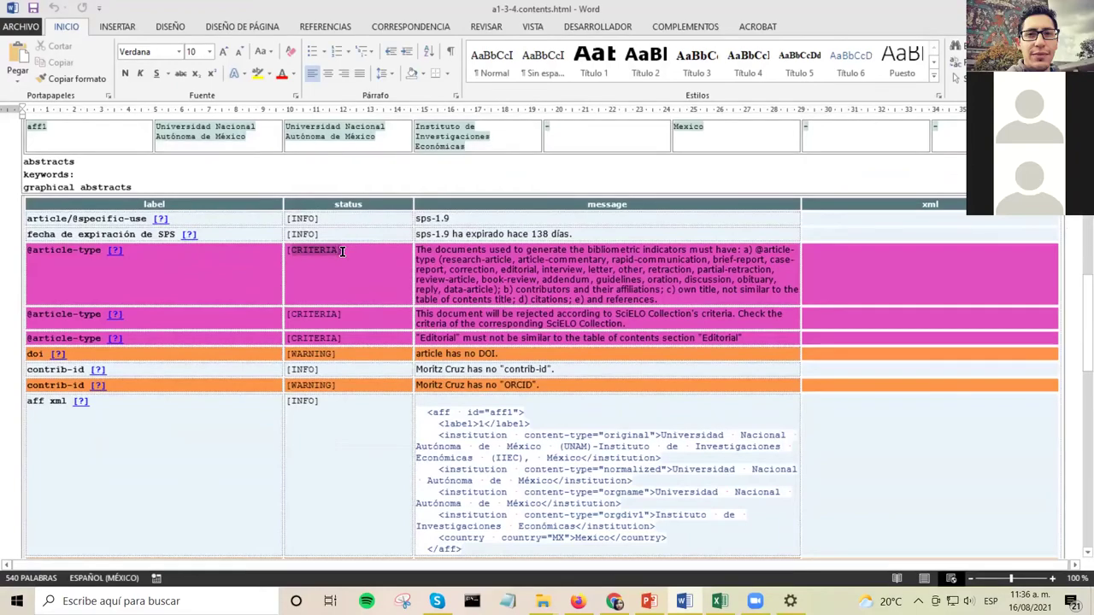
pyautogui.click(349, 273)
pyautogui.scroll(15, 348, 274)
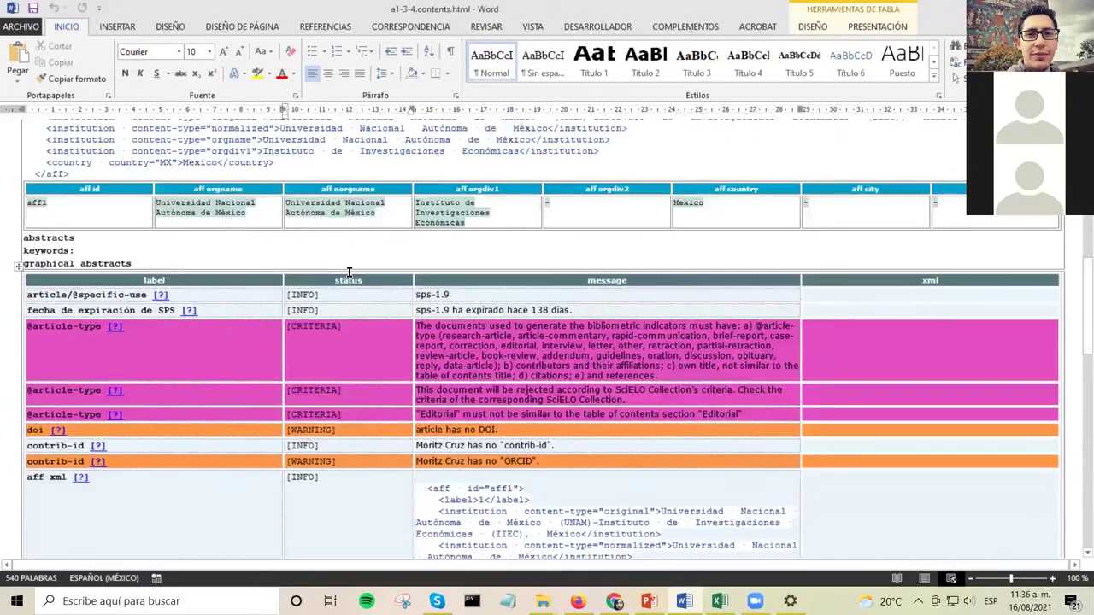
pyautogui.scroll(1, 349, 272)
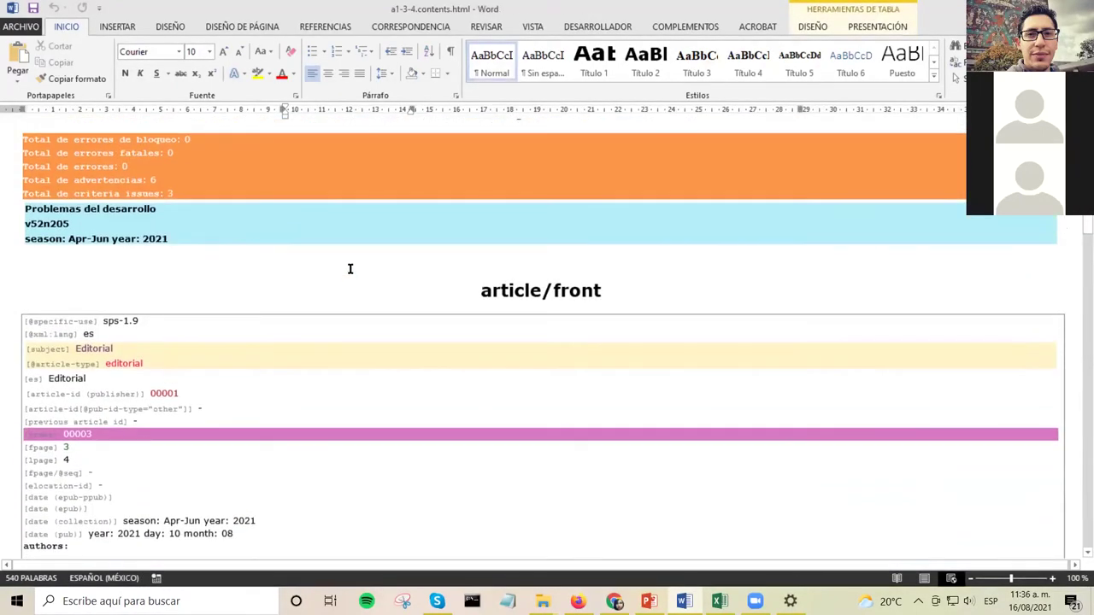
pyautogui.scroll(-15, 349, 270)
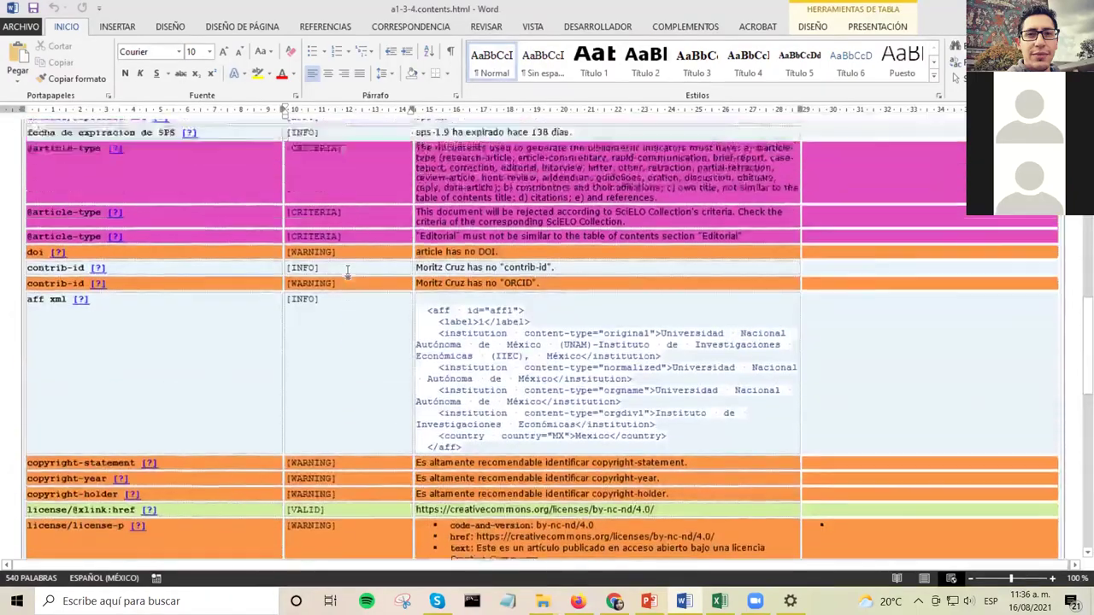
pyautogui.scroll(3, 348, 273)
pyautogui.click(676, 324)
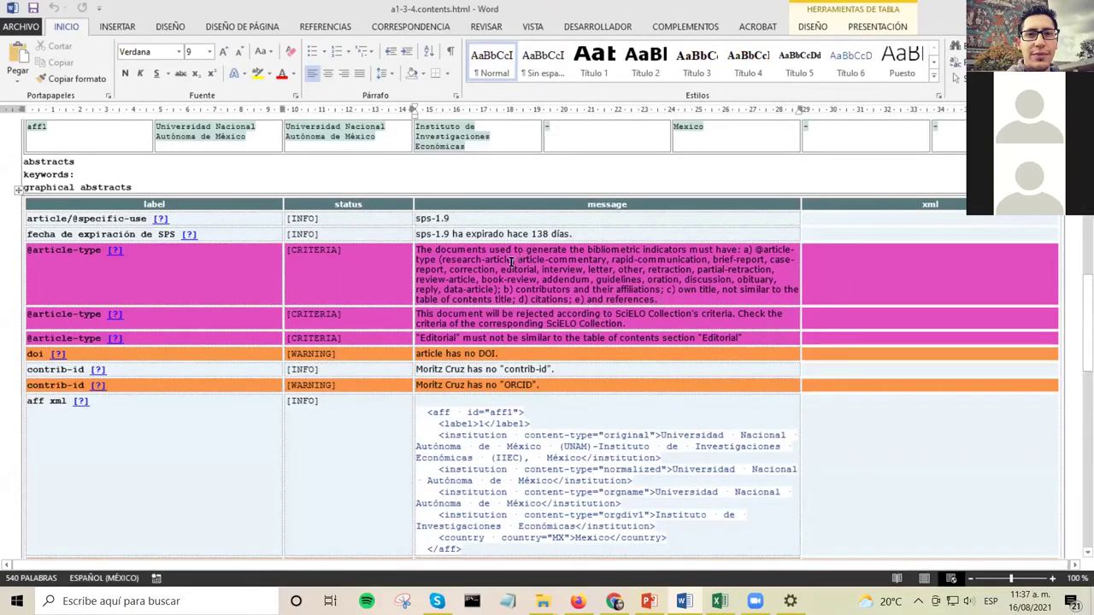
pyautogui.moveTo(418, 250); pyautogui.dragTo(651, 300)
pyautogui.click(591, 296)
pyautogui.scroll(-1, 505, 282)
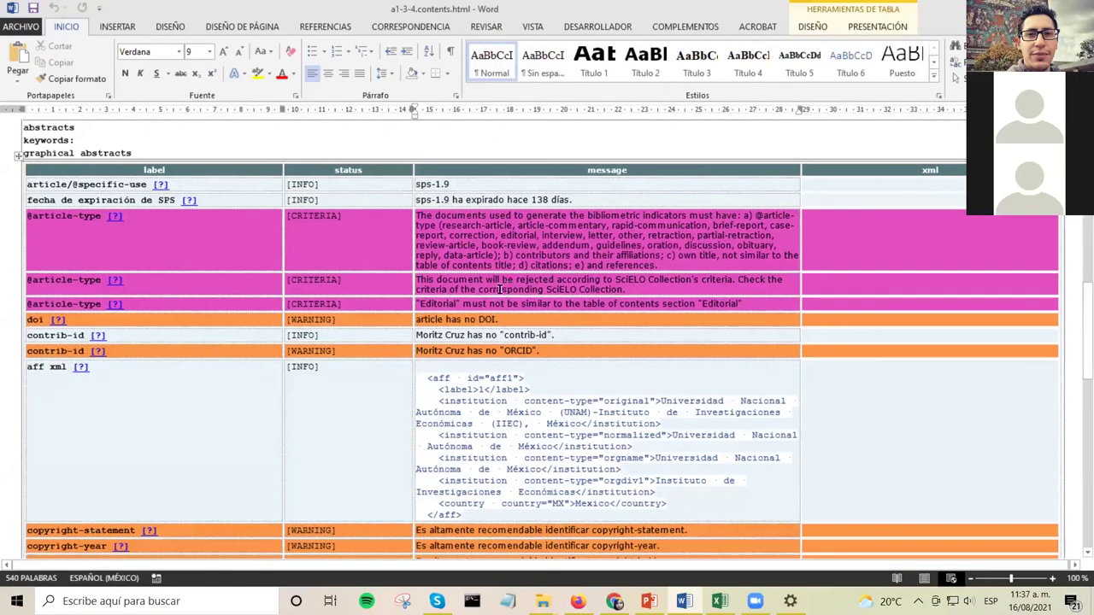
pyautogui.moveTo(422, 279); pyautogui.dragTo(578, 291)
pyautogui.click(578, 291)
pyautogui.moveTo(452, 284); pyautogui.dragTo(630, 294)
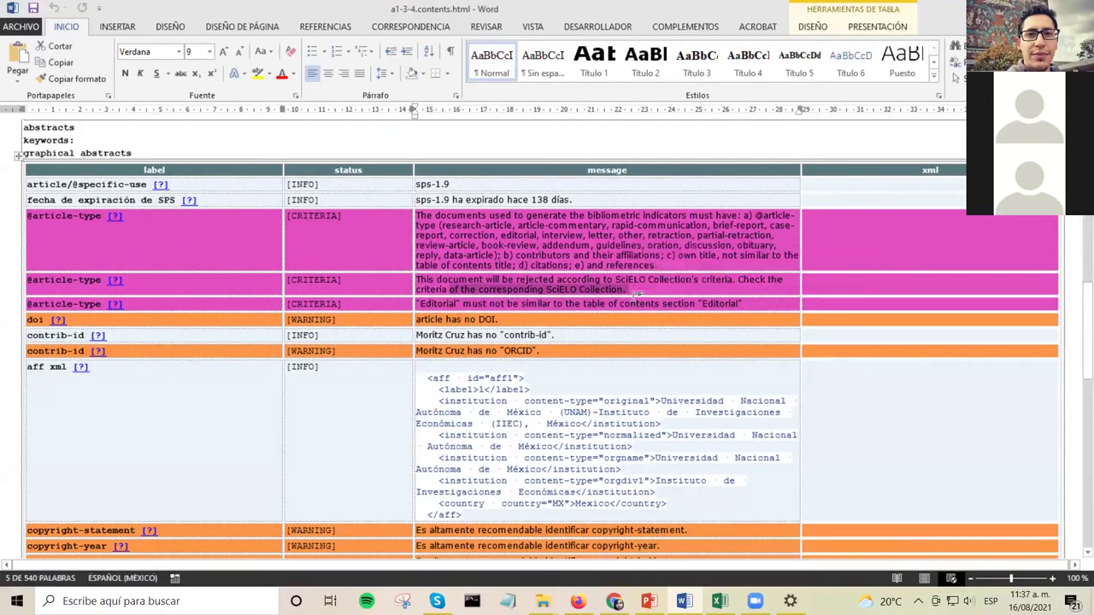
pyautogui.click(631, 294)
pyautogui.moveTo(420, 303); pyautogui.dragTo(444, 302)
pyautogui.click(442, 301)
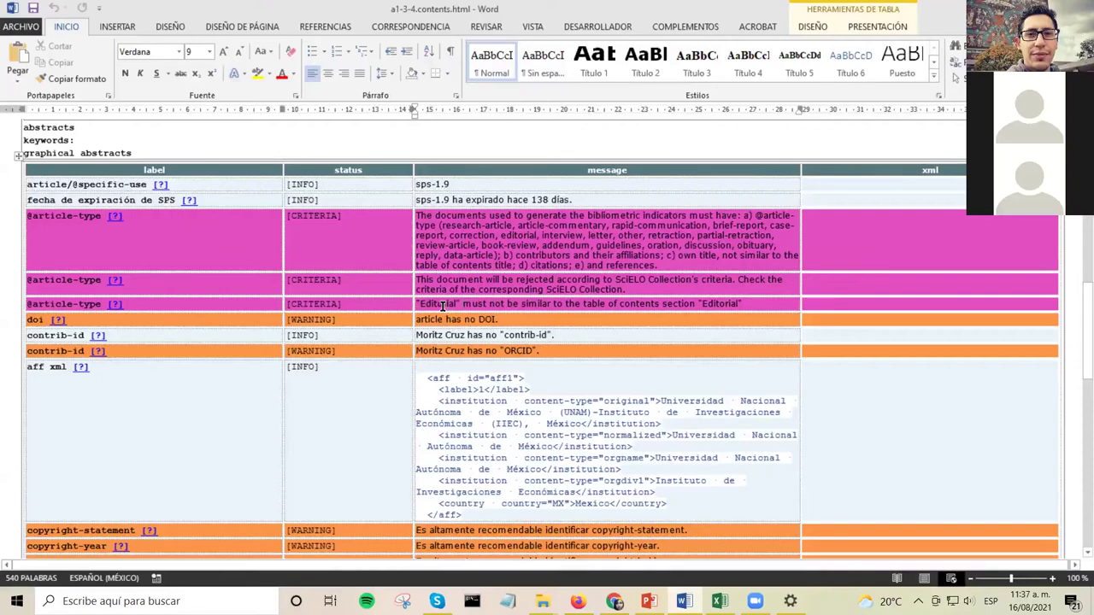
pyautogui.doubleClick(443, 304)
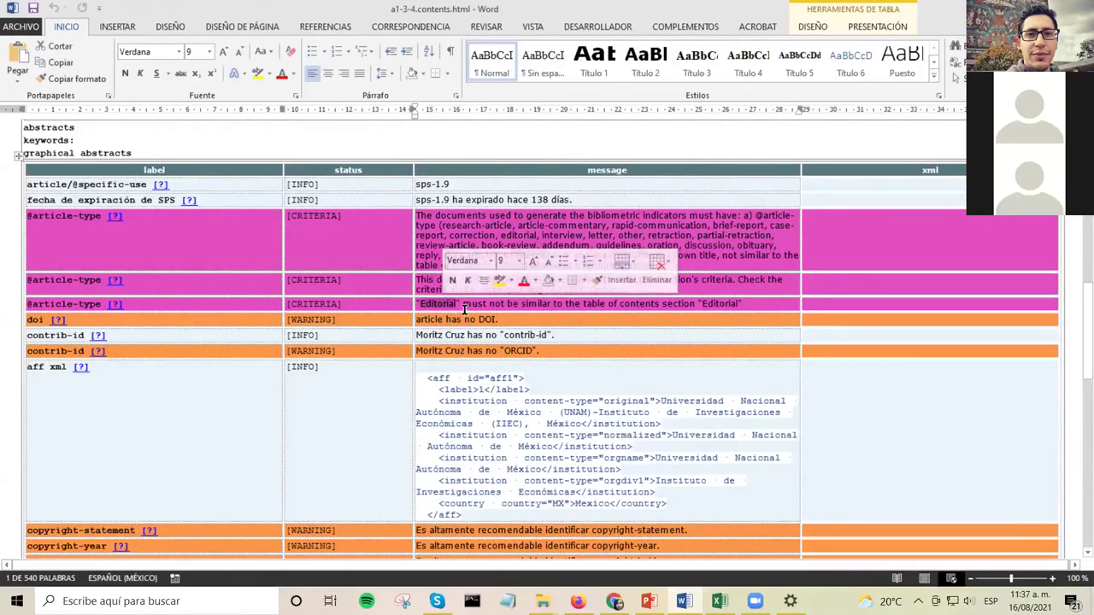
pyautogui.click(471, 338)
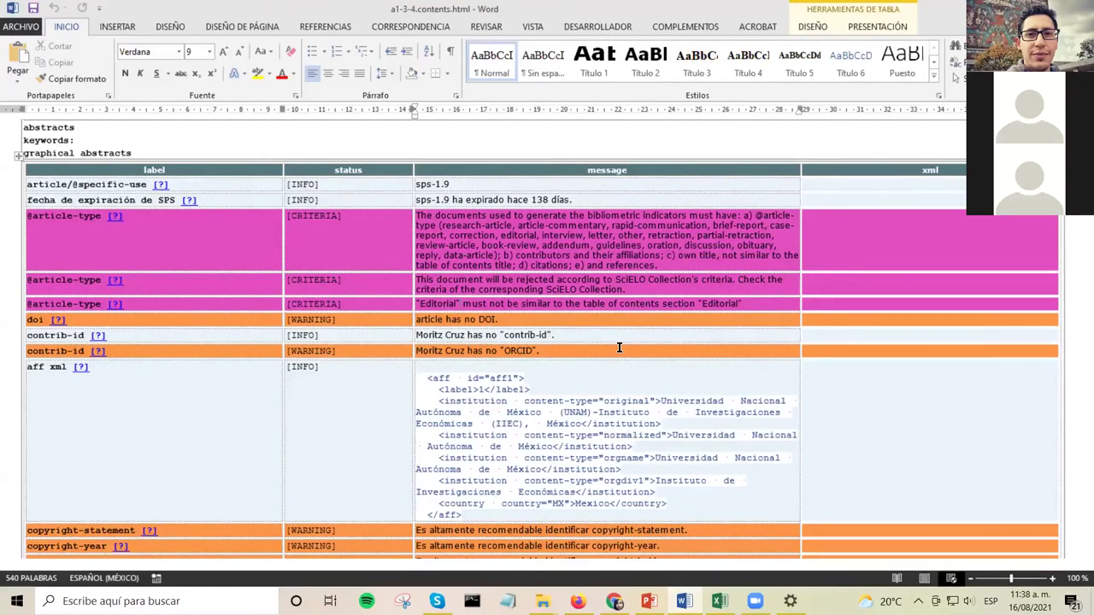
pyautogui.moveTo(453, 306); pyautogui.dragTo(734, 306)
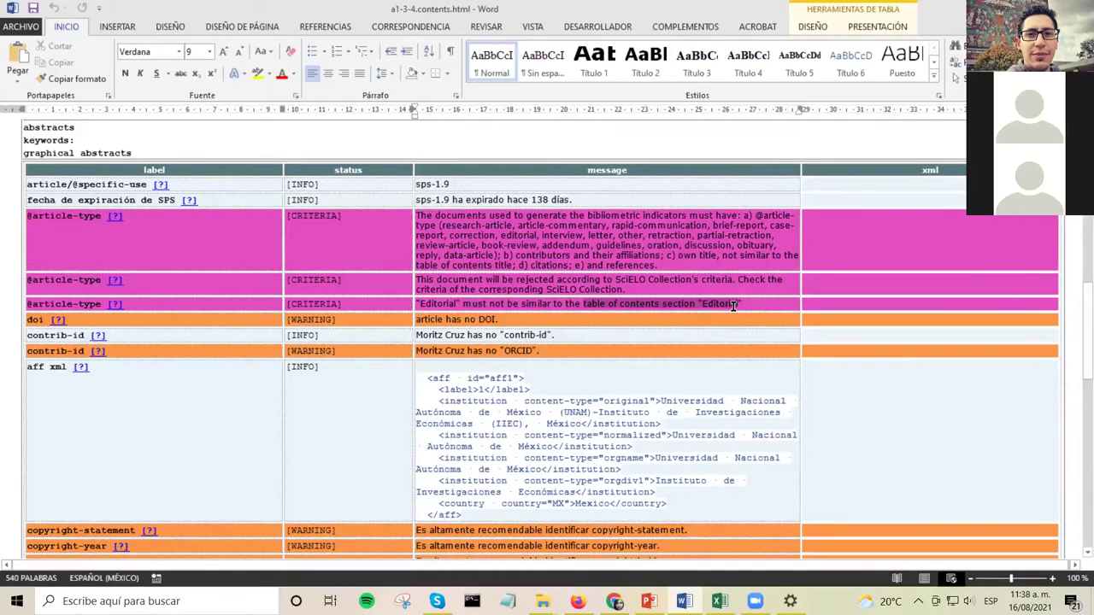
pyautogui.doubleClick(429, 306)
pyautogui.doubleClick(721, 304)
pyautogui.click(524, 319)
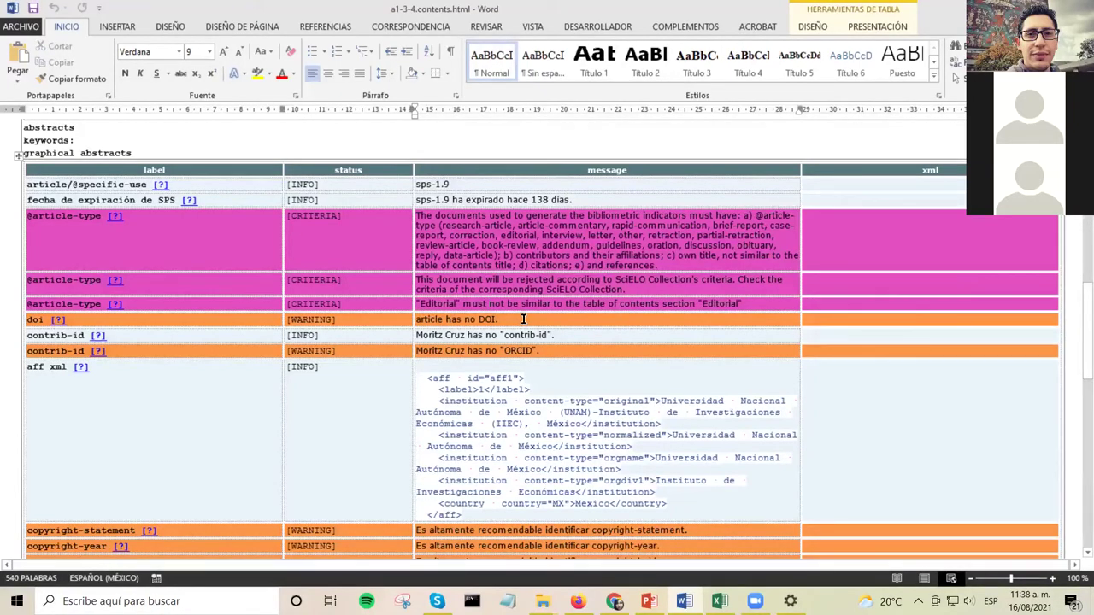
pyautogui.moveTo(432, 219); pyautogui.dragTo(731, 311)
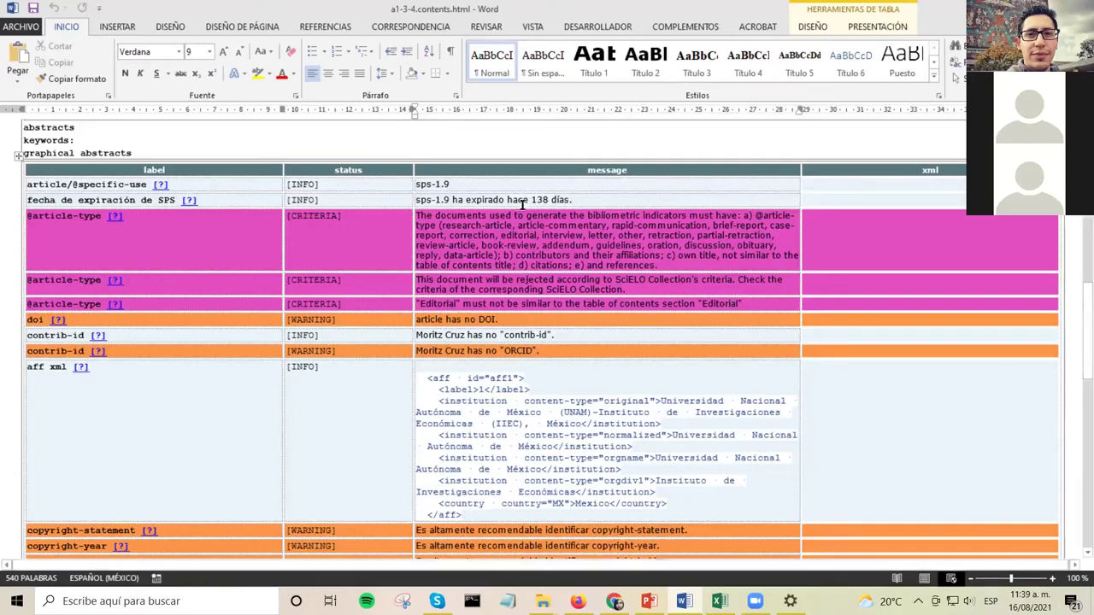
pyautogui.moveTo(417, 214); pyautogui.dragTo(746, 306)
pyautogui.click(746, 306)
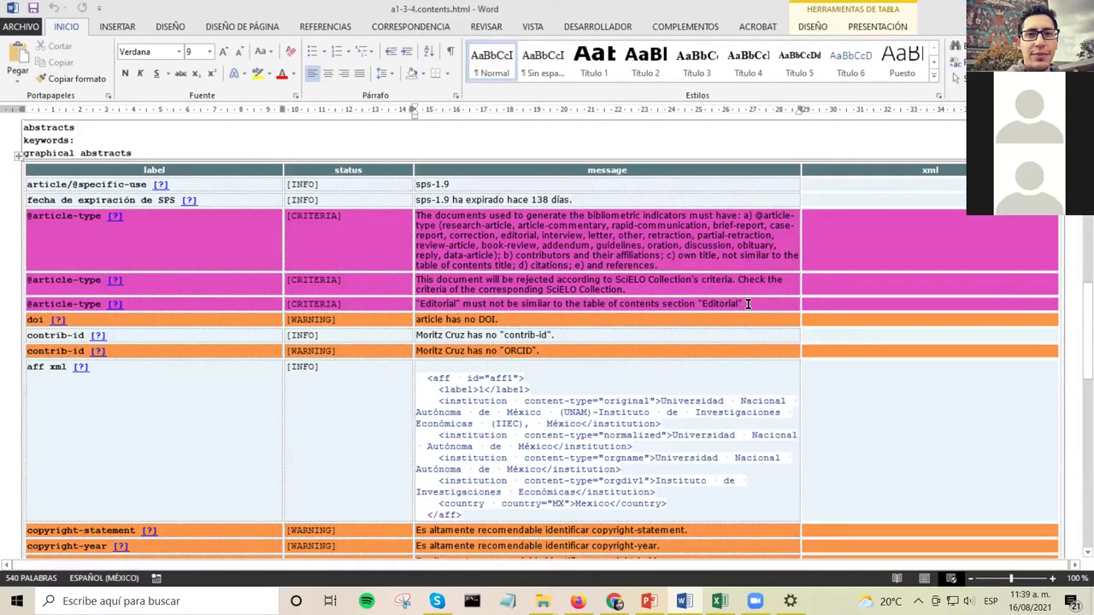
pyautogui.scroll(-1, 631, 270)
pyautogui.scroll(-2, 631, 270)
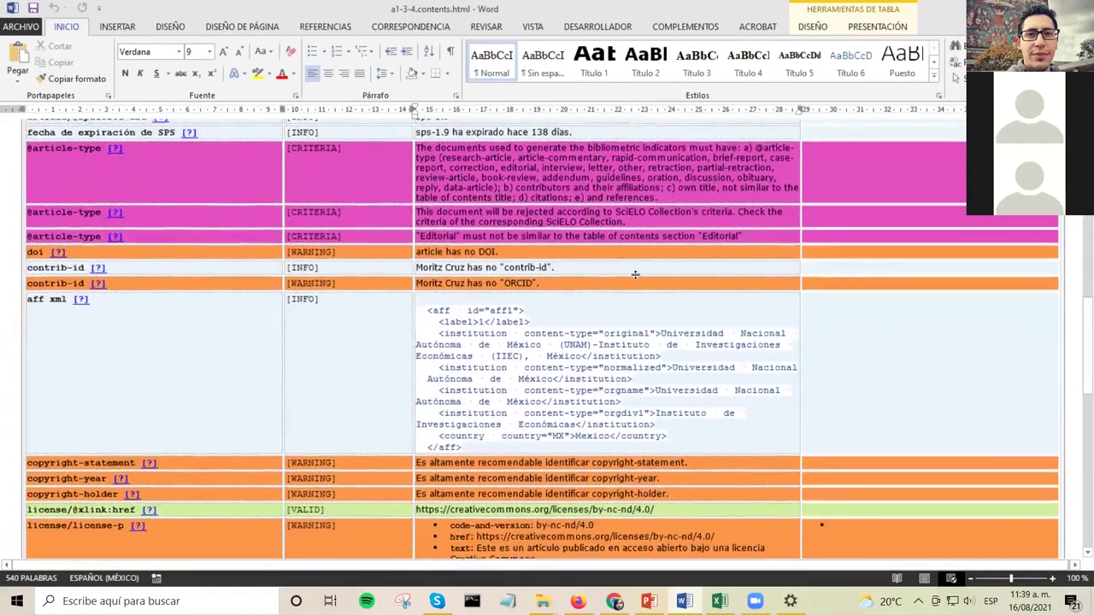
pyautogui.scroll(1, 632, 273)
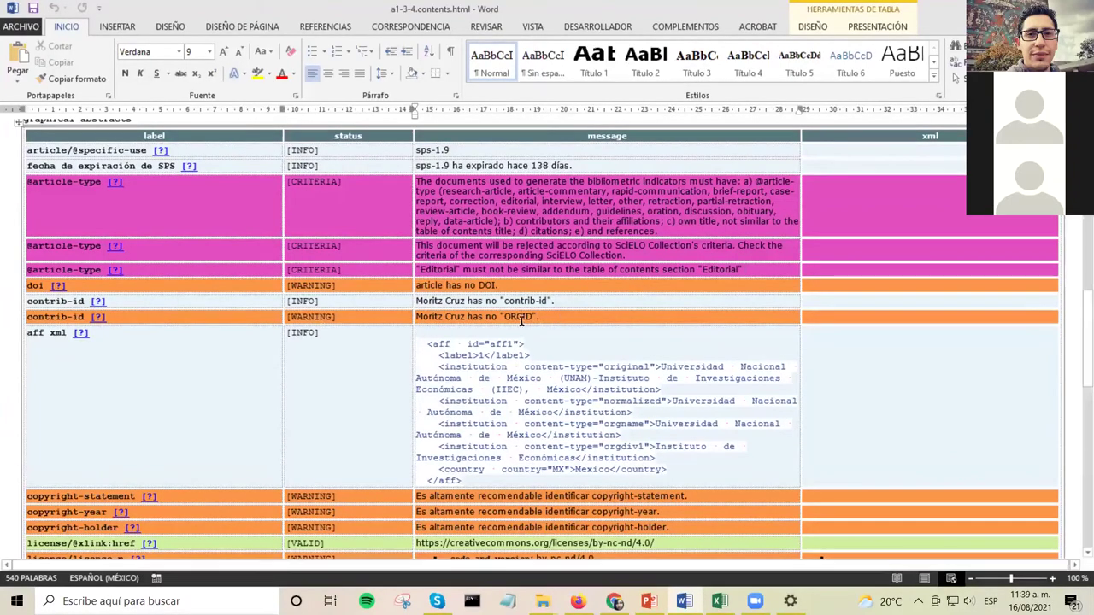
pyautogui.scroll(-2, 502, 235)
pyautogui.scroll(-1, 501, 237)
pyautogui.scroll(5, 444, 240)
pyautogui.scroll(-1, 387, 243)
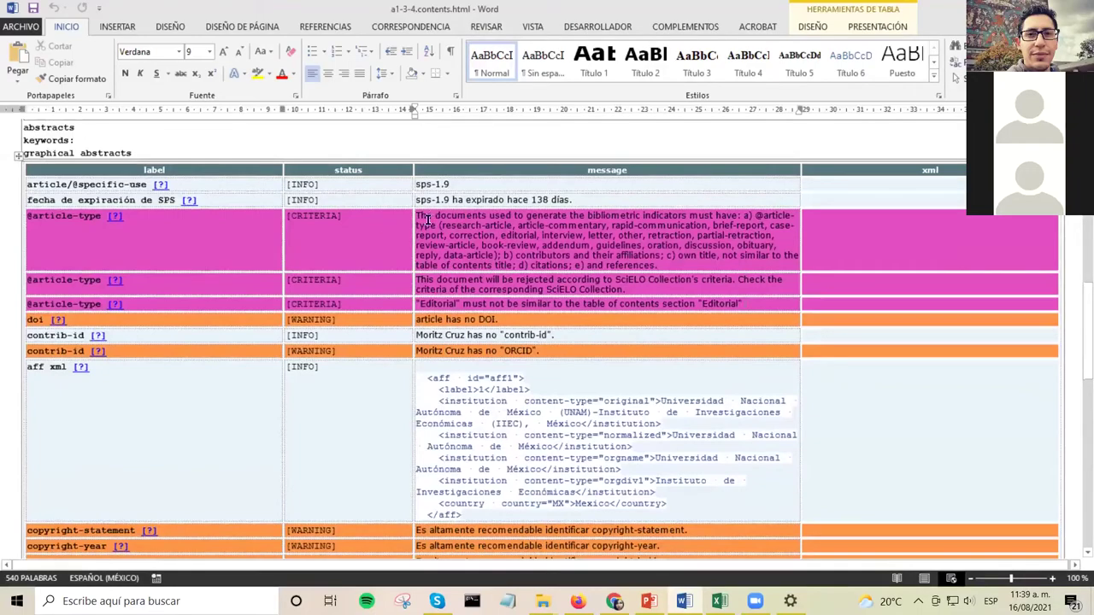
pyautogui.scroll(-4, 437, 258)
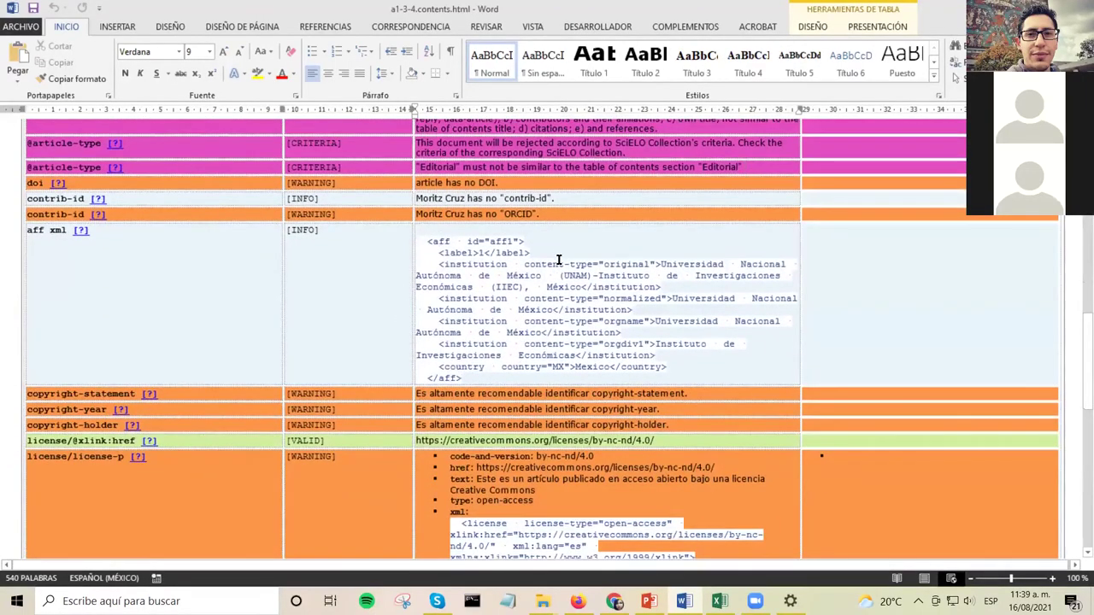
pyautogui.scroll(2, 555, 265)
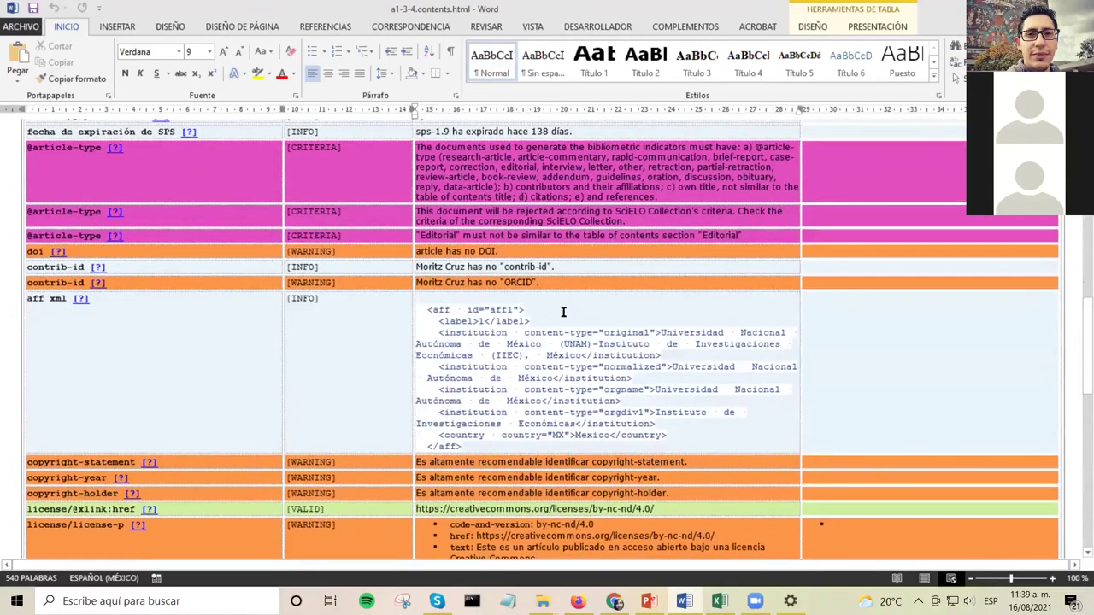
# Return to the report's error summary and highlight the total of blocking errors
pyautogui.scroll(20, 601, 285)
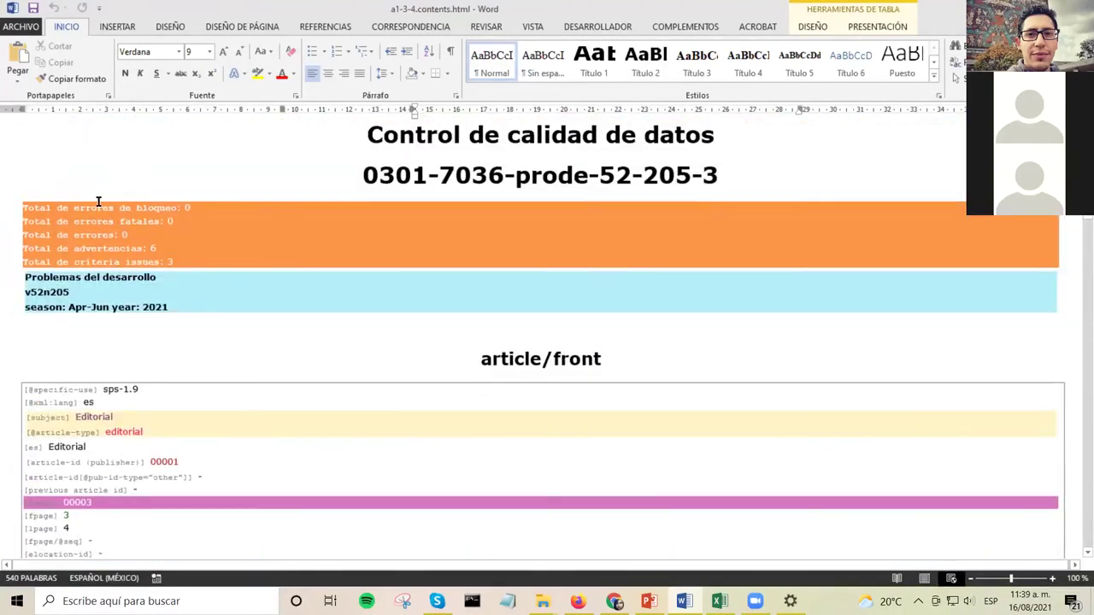
pyautogui.moveTo(150, 207); pyautogui.dragTo(190, 208)
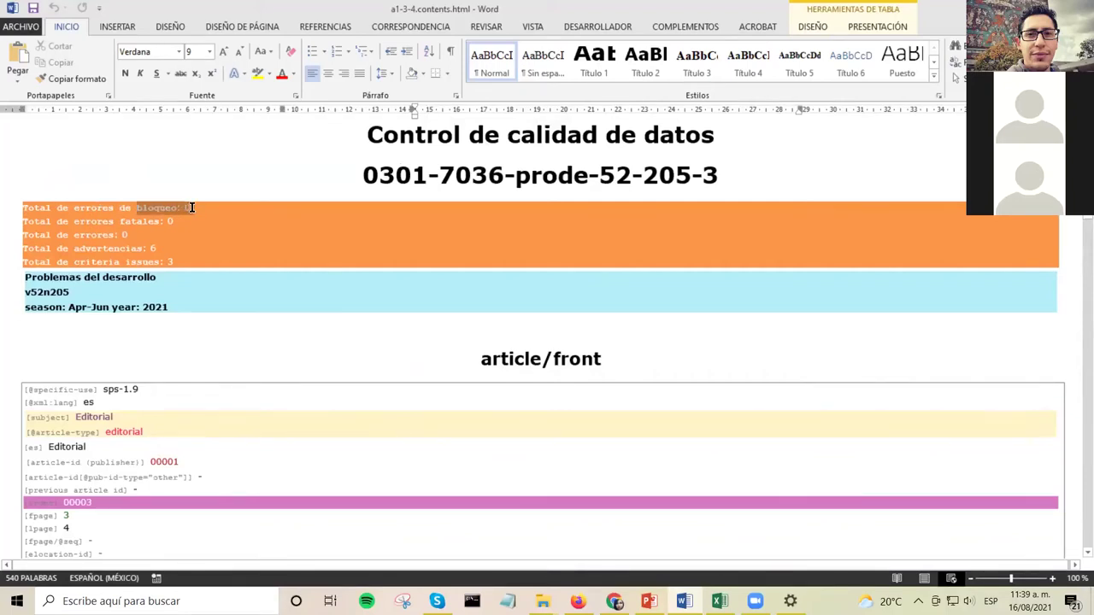
pyautogui.click(192, 211)
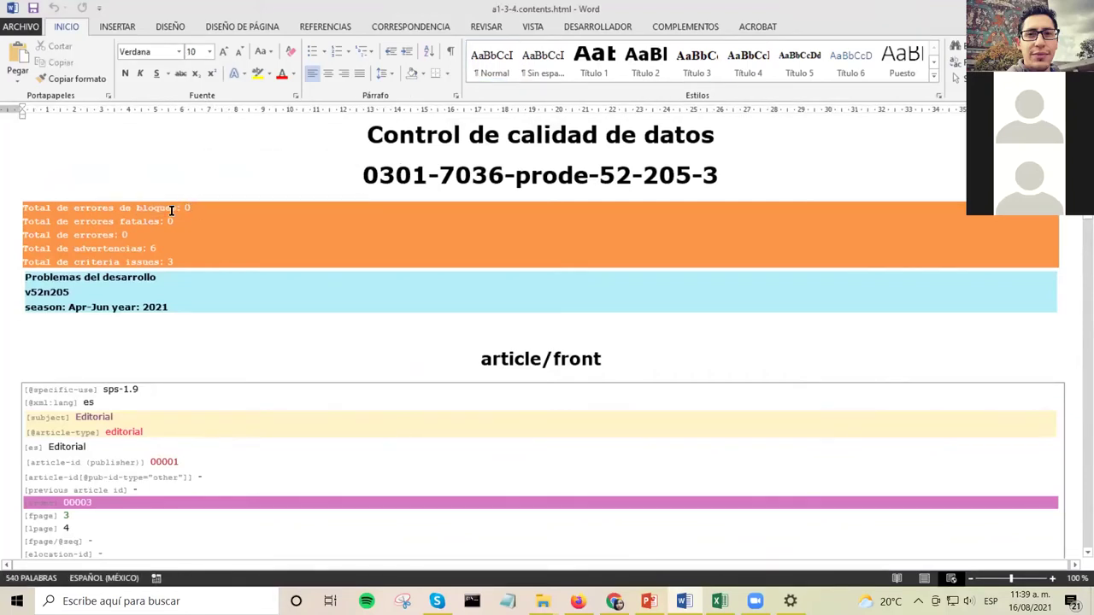
pyautogui.moveTo(138, 207); pyautogui.dragTo(191, 209)
pyautogui.click(192, 210)
# Recheck the report from its heading through the validation table to the formula and table-wrap sections
pyautogui.scroll(-9, 259, 224)
pyautogui.scroll(-3, 259, 224)
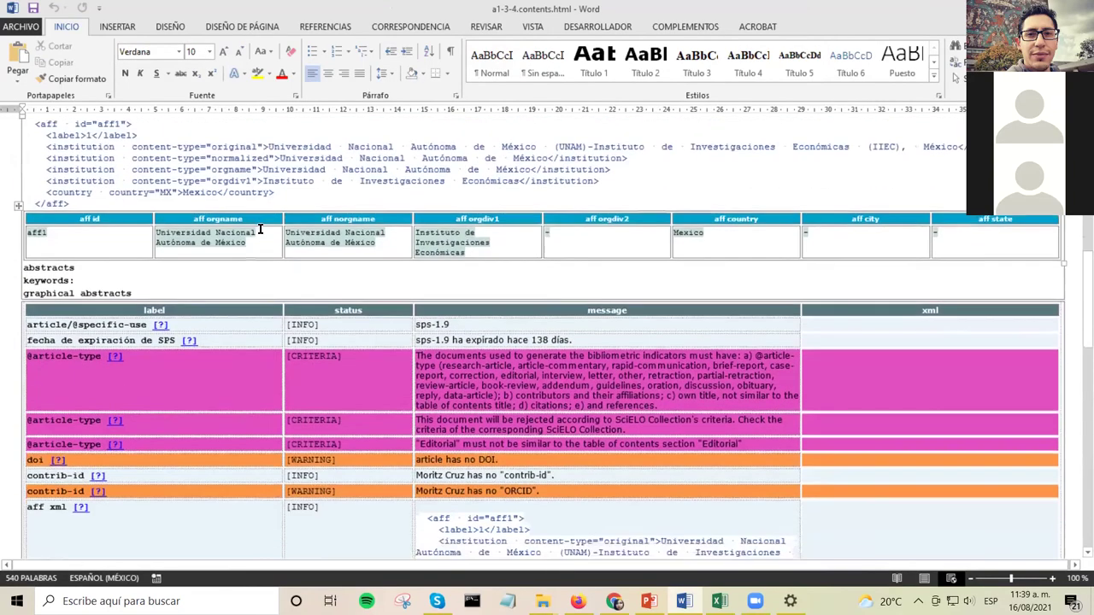
pyautogui.scroll(12, 261, 226)
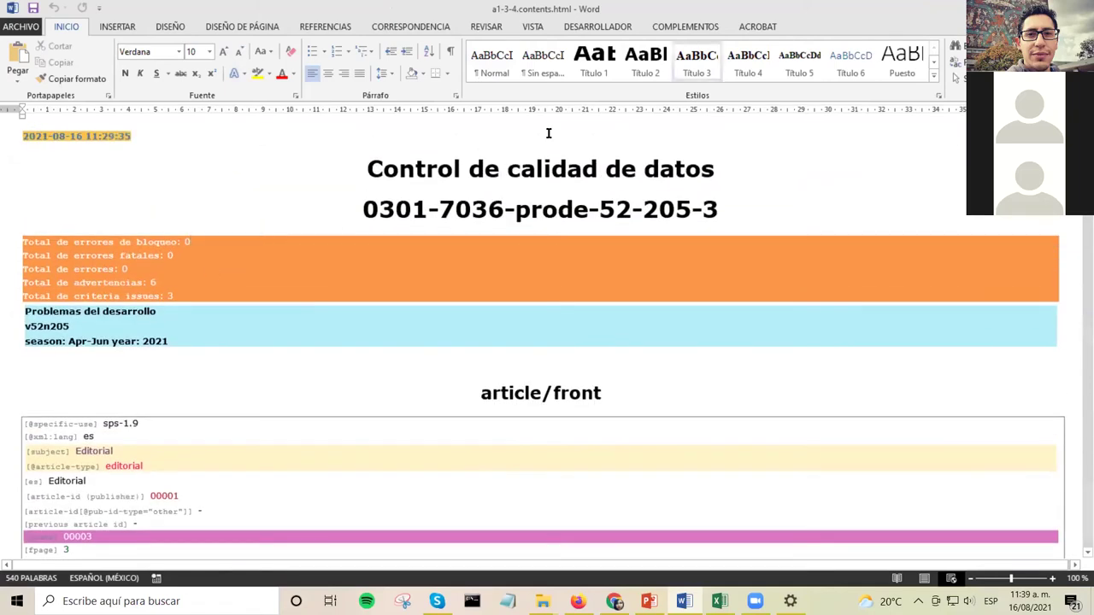
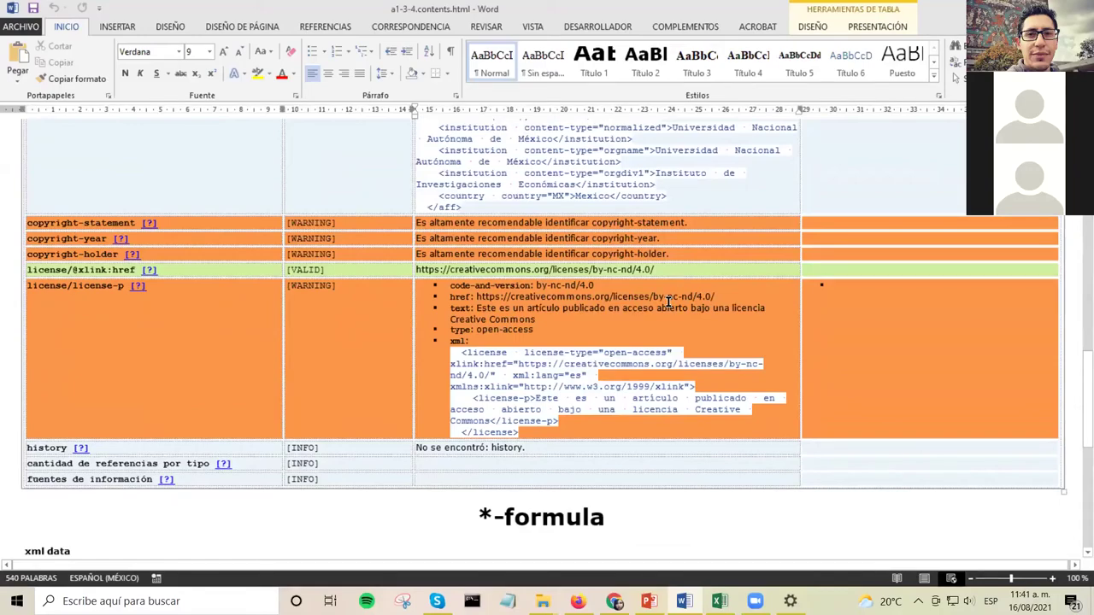
pyautogui.scroll(6, 668, 303)
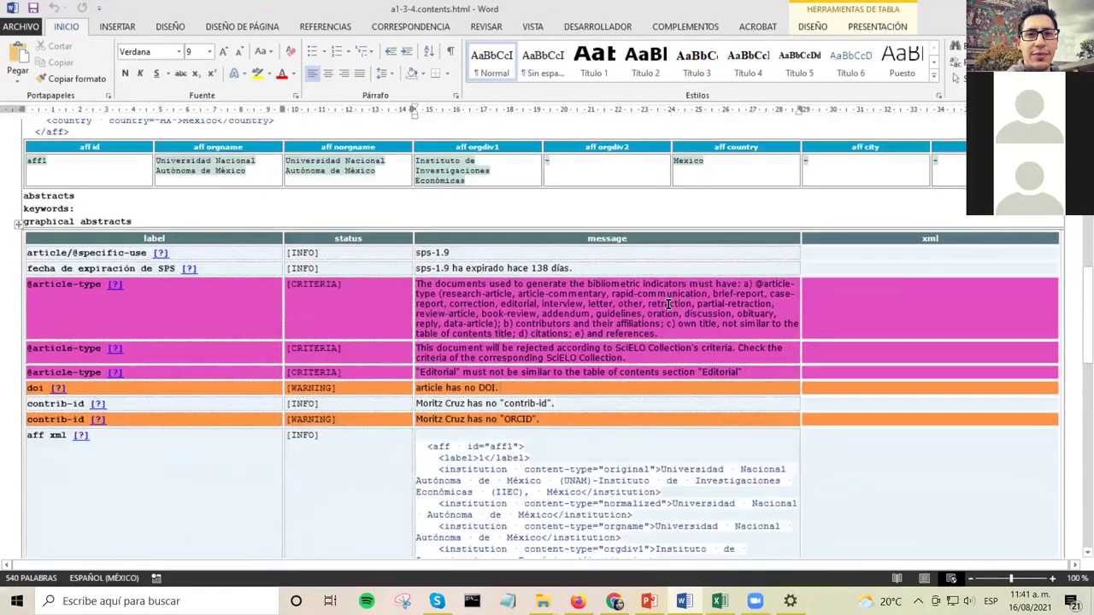
pyautogui.scroll(-10, 668, 303)
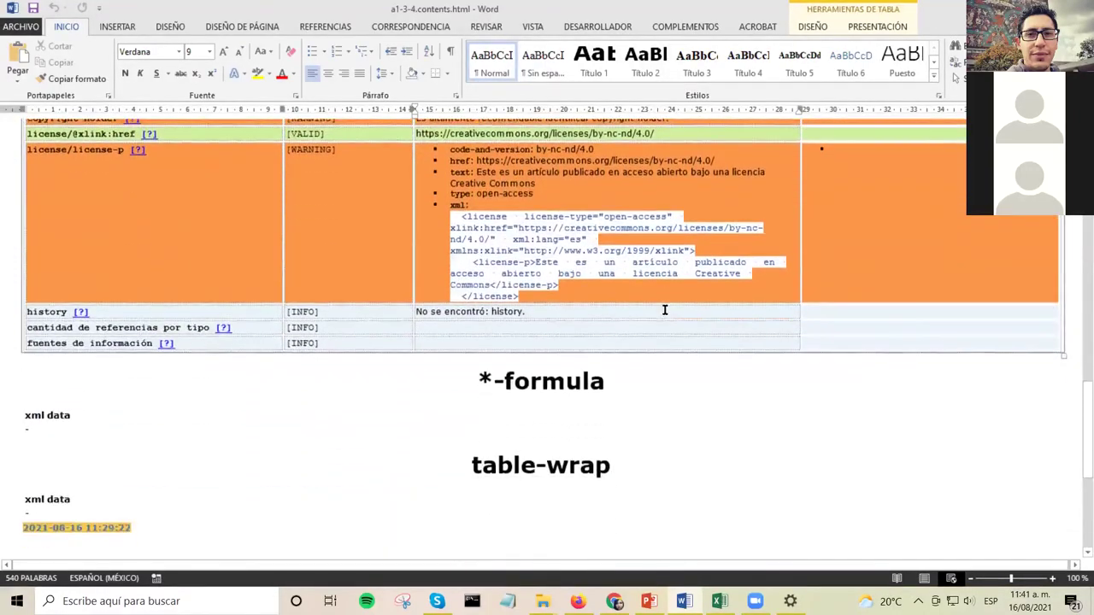
# Leave the report and switch to File Explorer, opening the bin folder of C:\SciELO96R20
pyautogui.scroll(-1, 665, 309)
pyautogui.scroll(11, 665, 309)
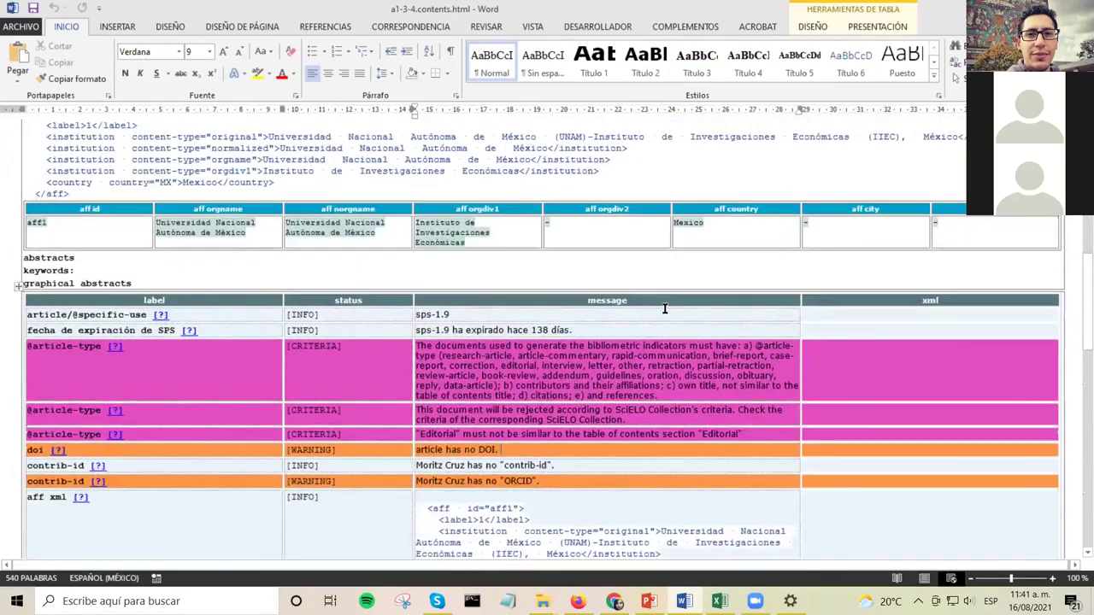
pyautogui.scroll(3, 665, 310)
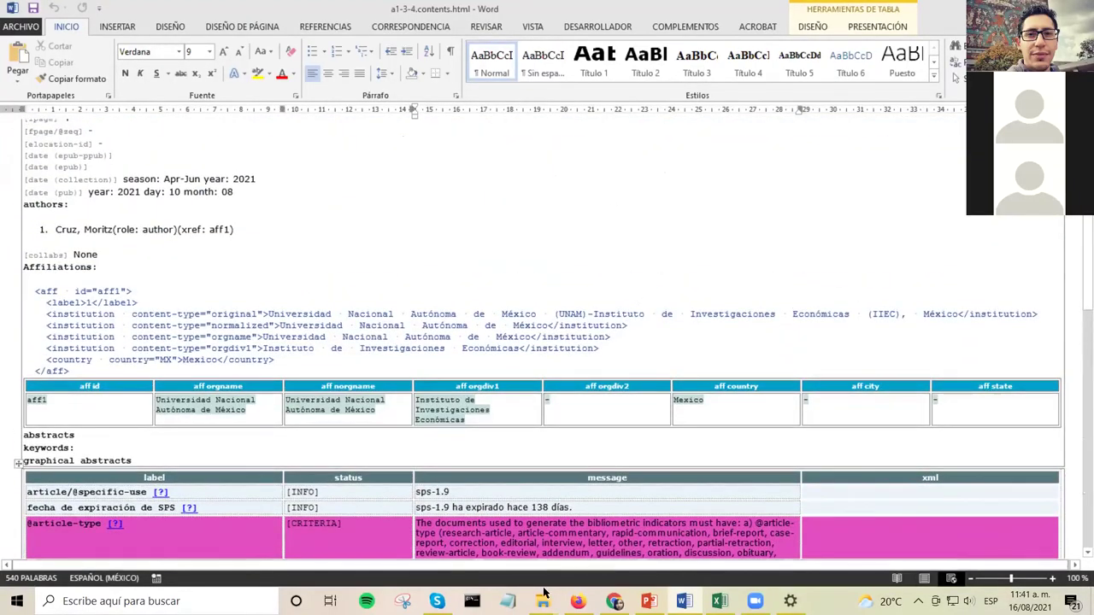
pyautogui.moveTo(543, 601)
pyautogui.click(435, 556)
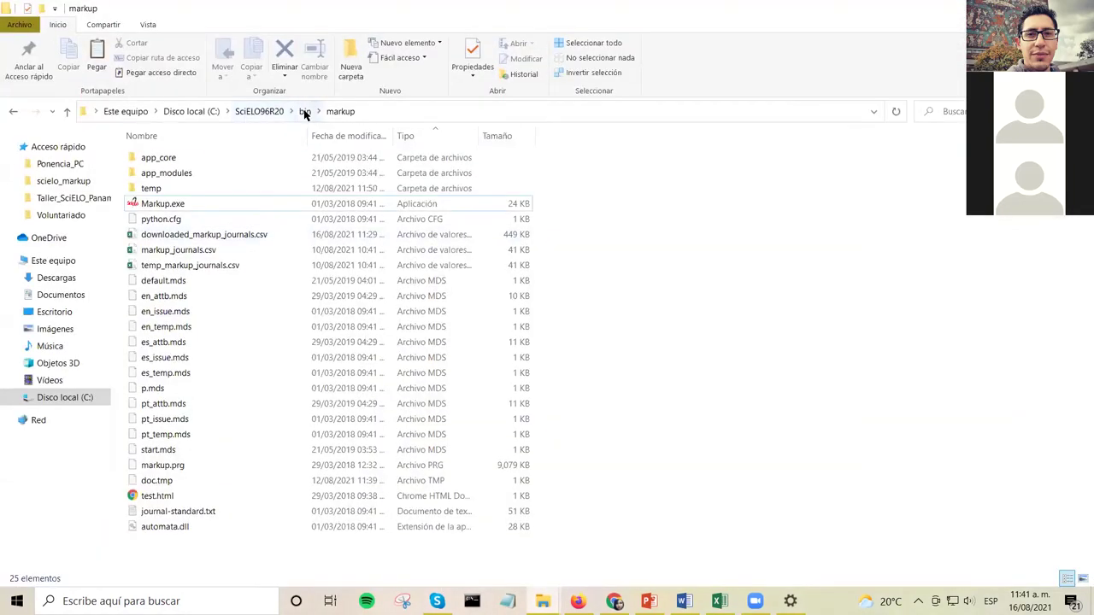
pyautogui.click(305, 112)
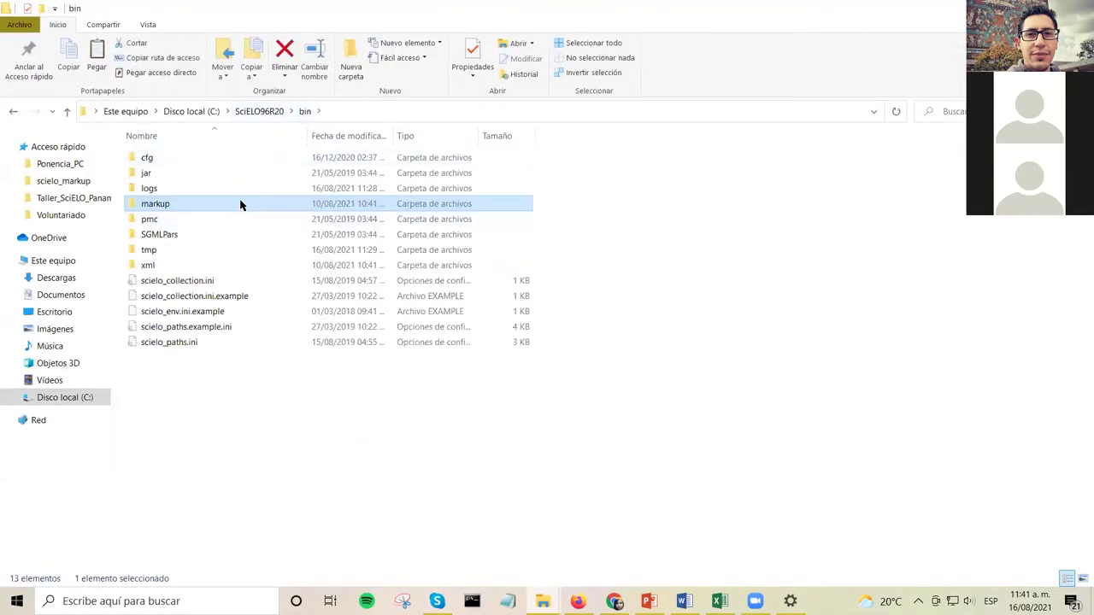
pyautogui.click(264, 433)
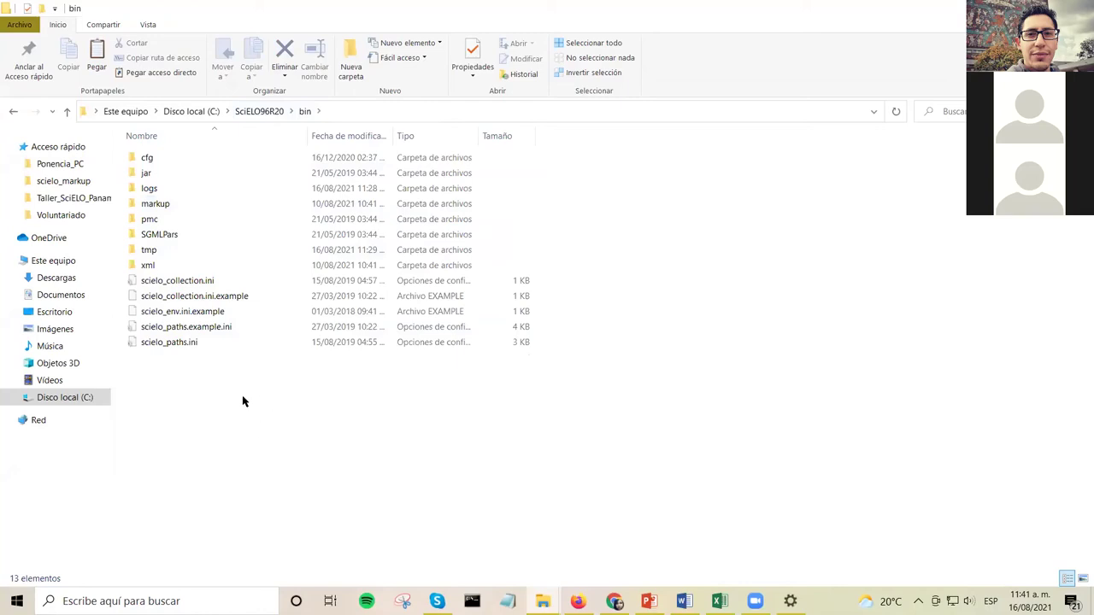
pyautogui.click(731, 27)
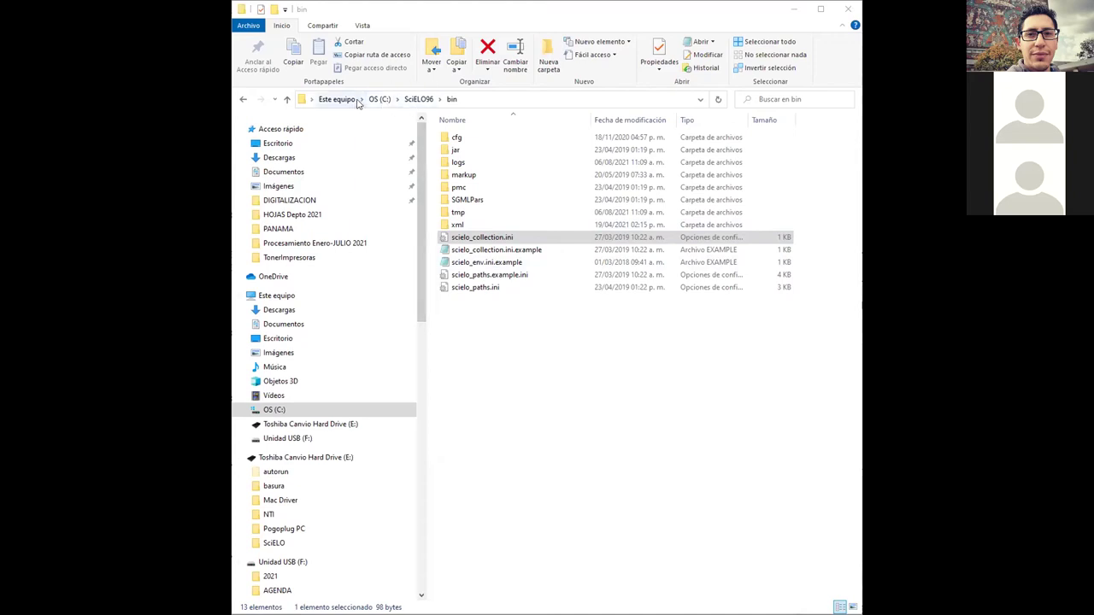
# Show the full folder path C:\SciELO96\bin and select scielo_collection.ini together with scielo_collection.ini.example
pyautogui.click(477, 100)
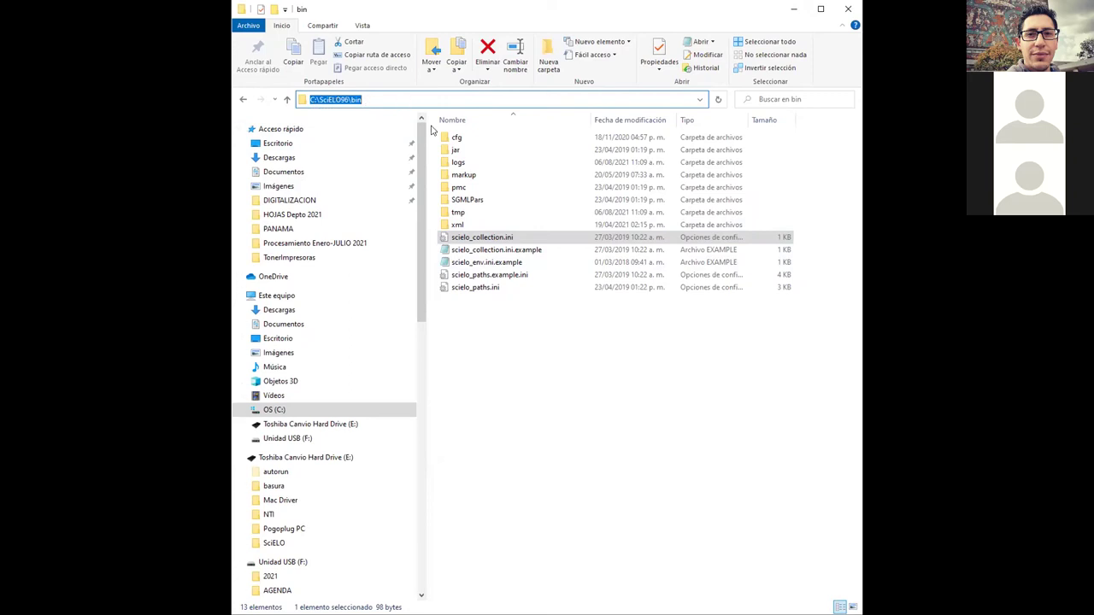
pyautogui.click(483, 393)
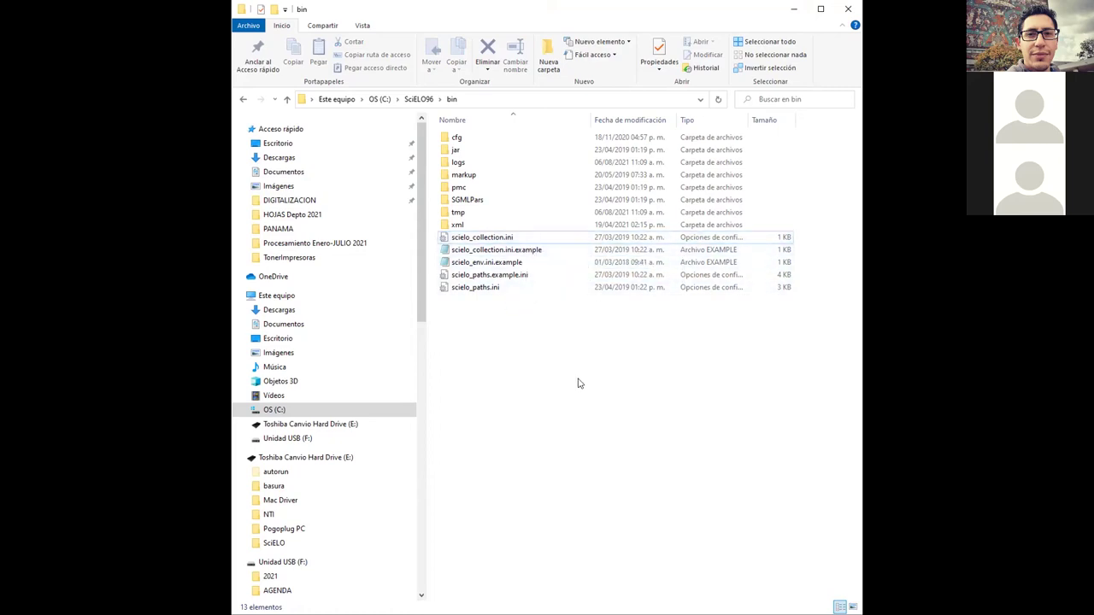
pyautogui.click(515, 238)
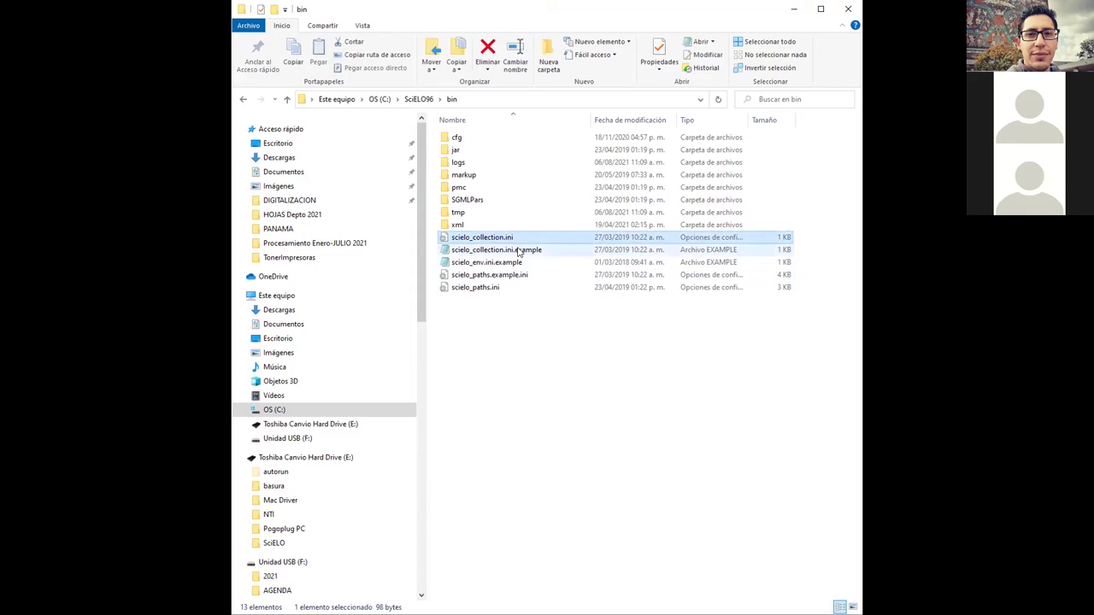
pyautogui.keyDown('ctrl'); pyautogui.click(517, 250); pyautogui.keyUp('ctrl')
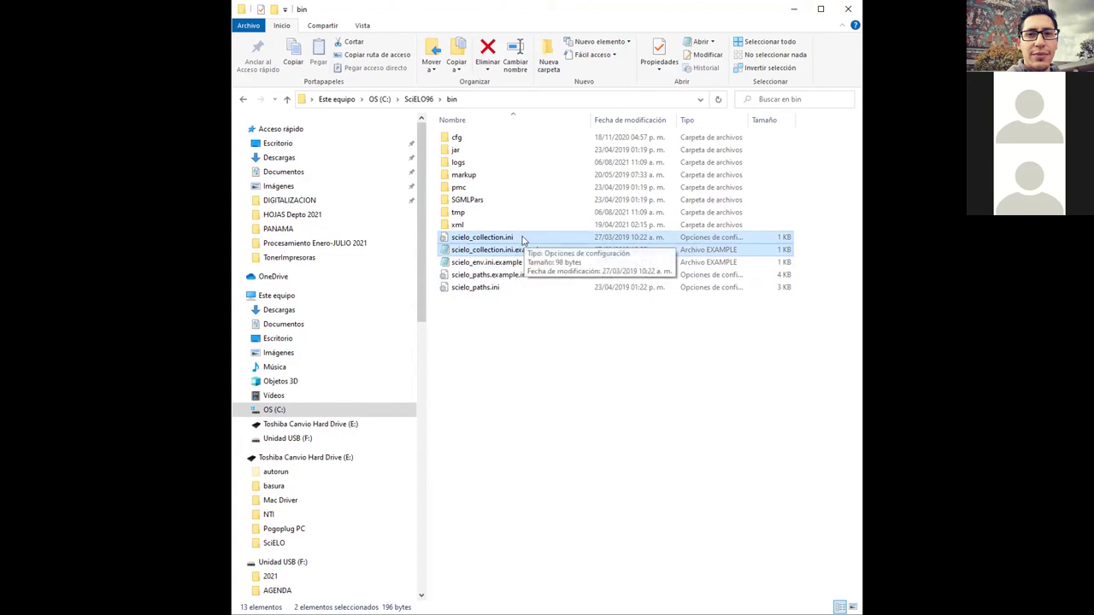
# Open scielo_collection.ini in Notepad and place its window beside the bin folder window
pyautogui.click(521, 239)
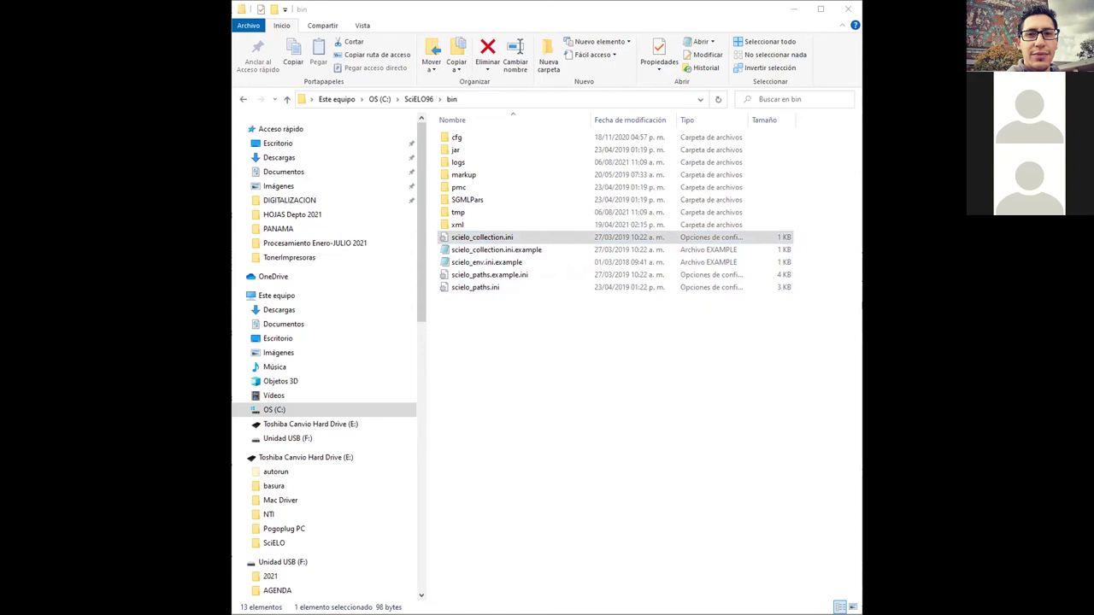
pyautogui.click(568, 238)
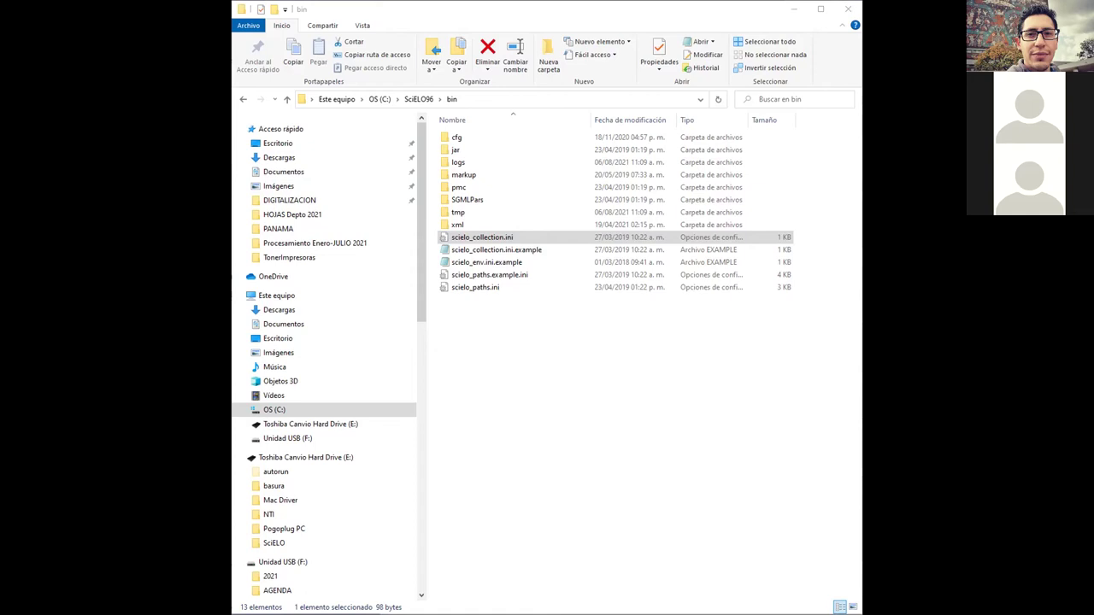
pyautogui.click(601, 24)
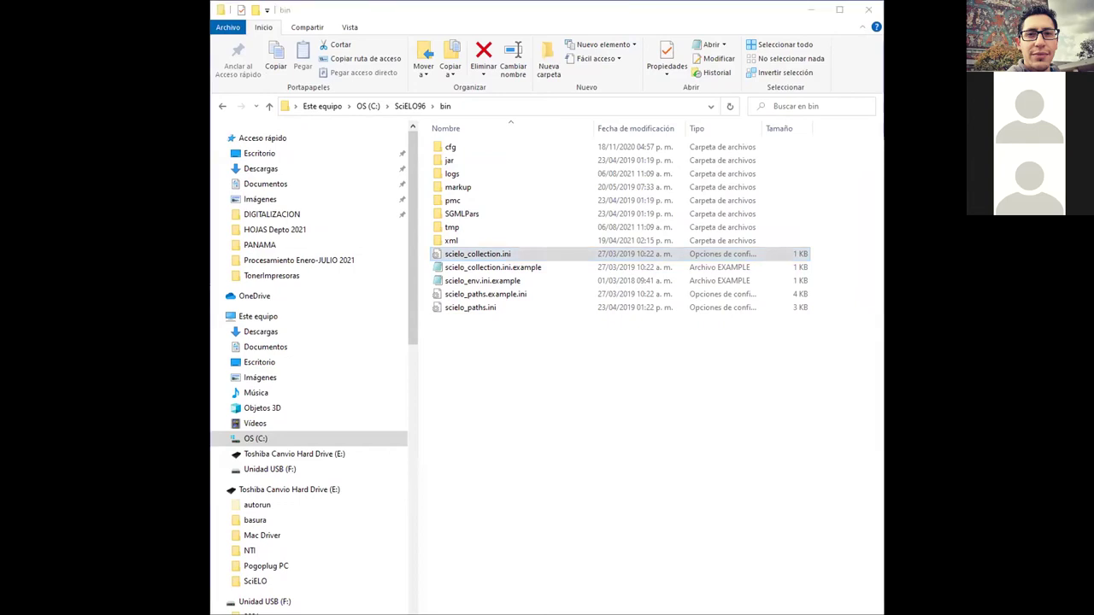
pyautogui.click(747, 14)
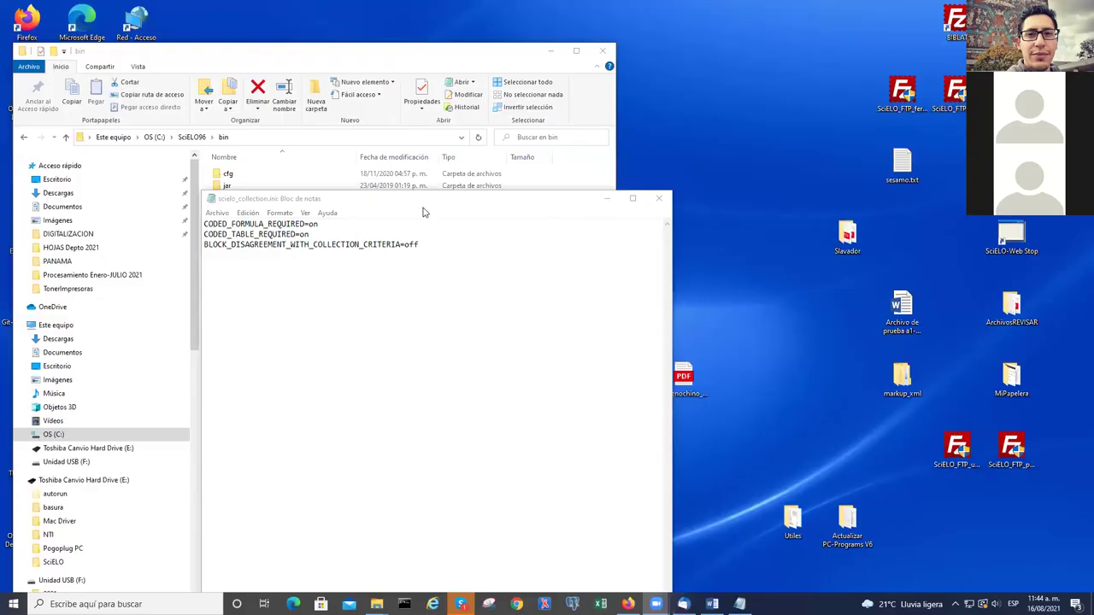
pyautogui.click(297, 53)
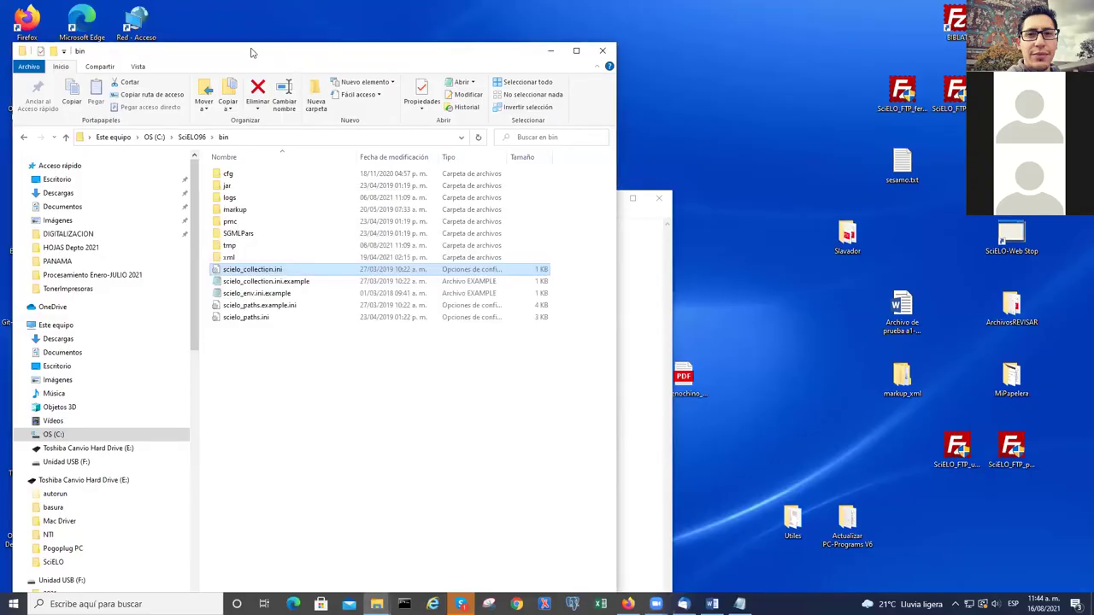
pyautogui.click(637, 307)
pyautogui.moveTo(413, 208); pyautogui.dragTo(710, 236)
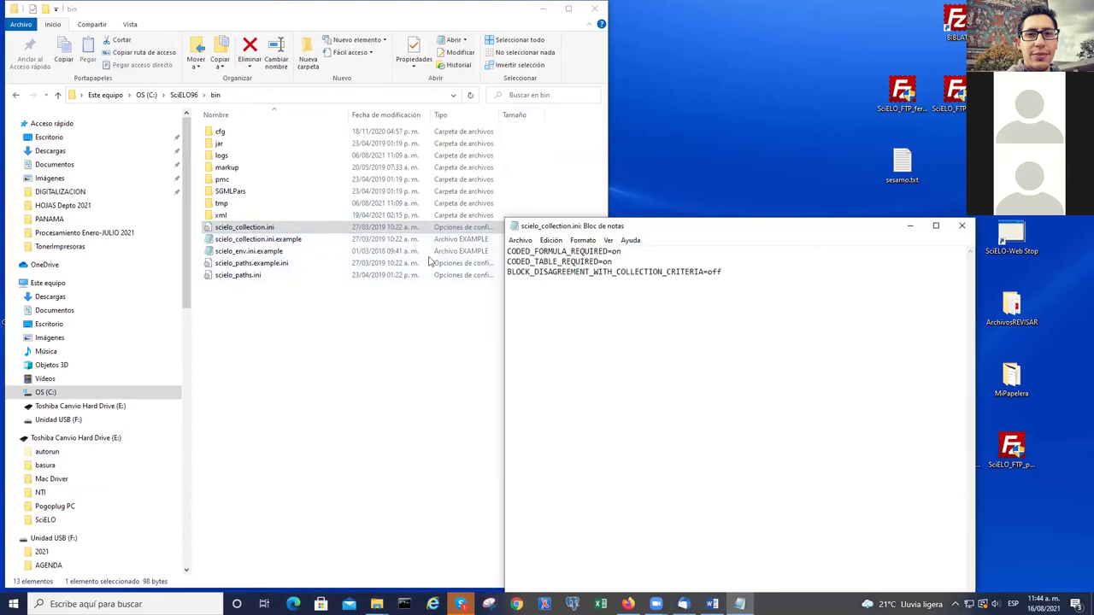
pyautogui.moveTo(638, 226); pyautogui.dragTo(720, 226)
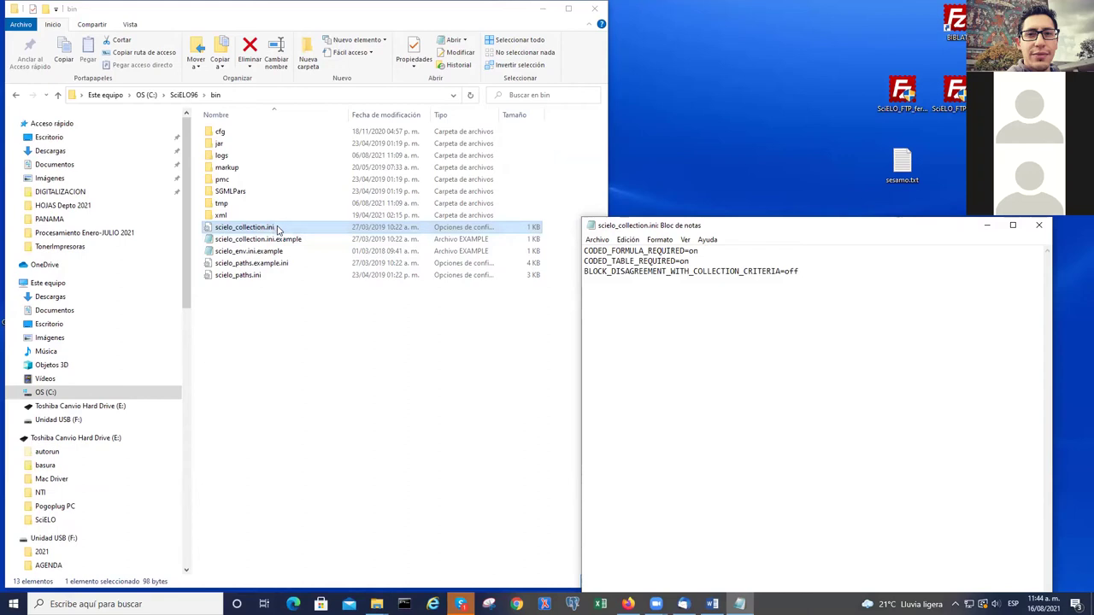
# Add scielo_collection.ini.example to the folder selection and bring the Notepad window back over the file list
pyautogui.hotkey('alt', 'Tab')
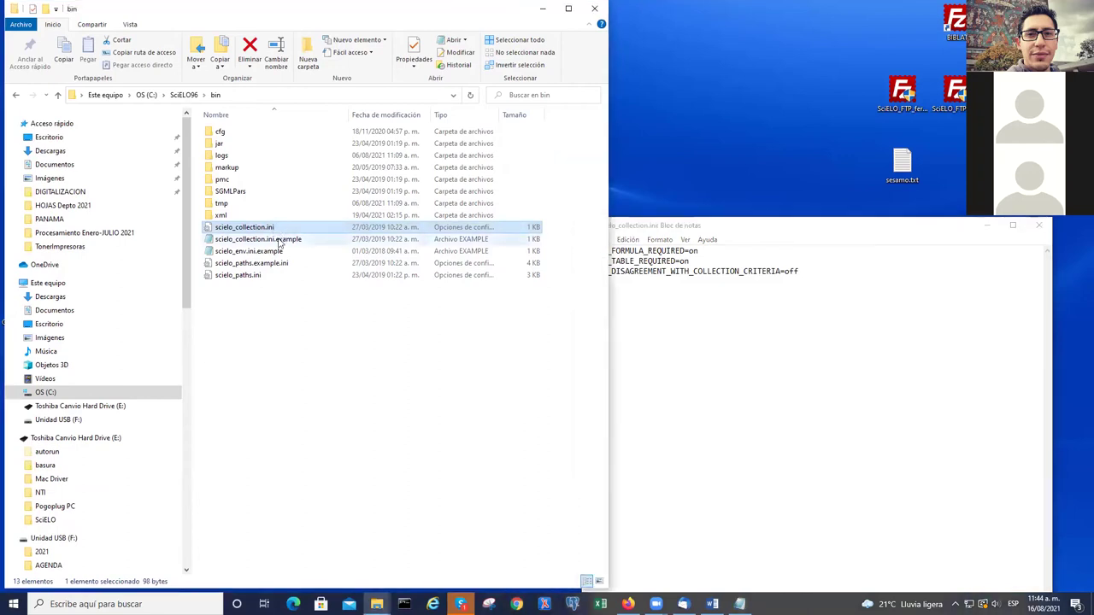
pyautogui.keyDown('ctrl'); pyautogui.click(279, 243); pyautogui.keyUp('ctrl')
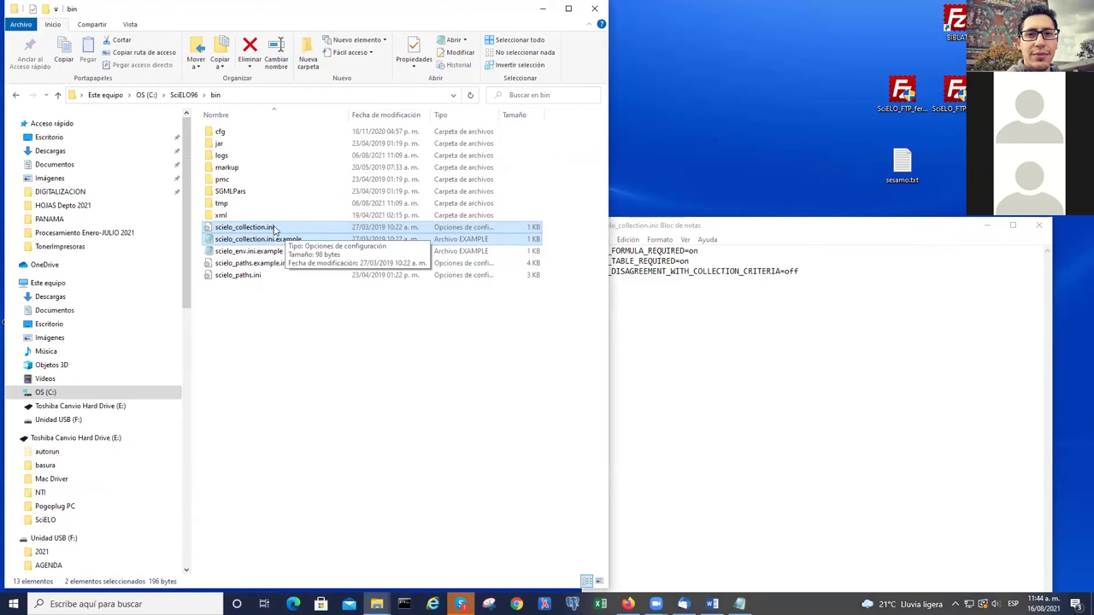
pyautogui.click(686, 327)
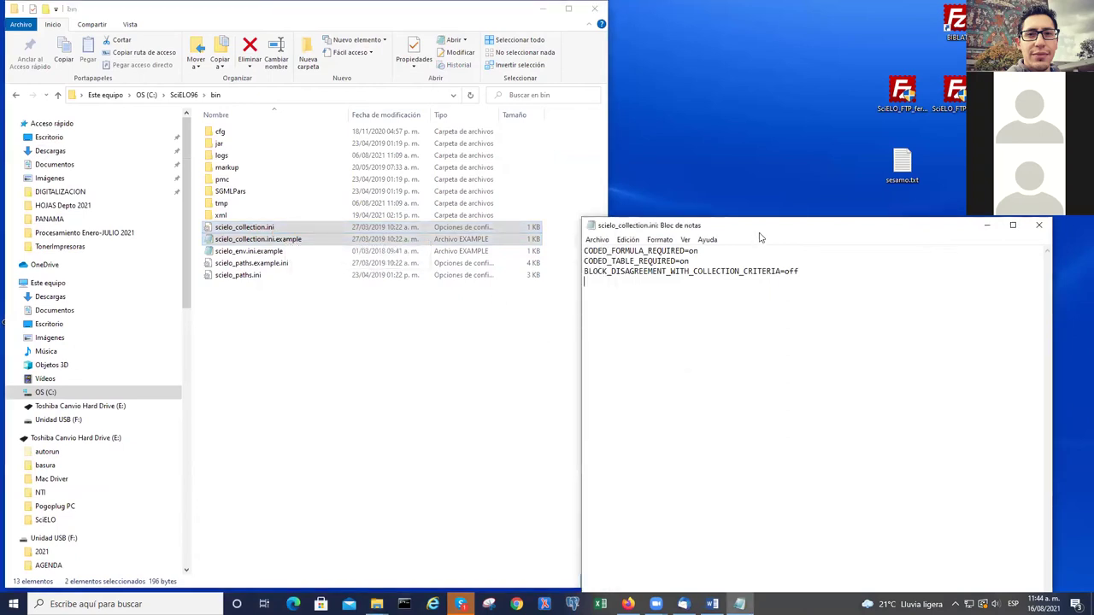
pyautogui.moveTo(752, 226); pyautogui.dragTo(456, 194)
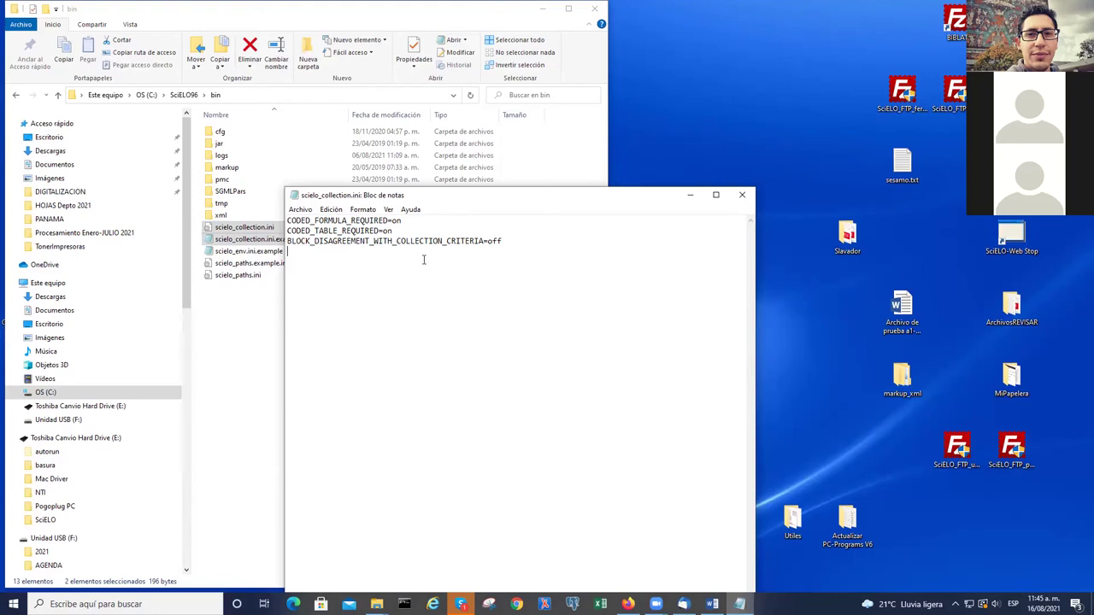
# Try CODED_FORMULA_REQUIRED=off in scielo_collection.ini and restore the value to on
pyautogui.doubleClick(396, 221)
pyautogui.write('ff')
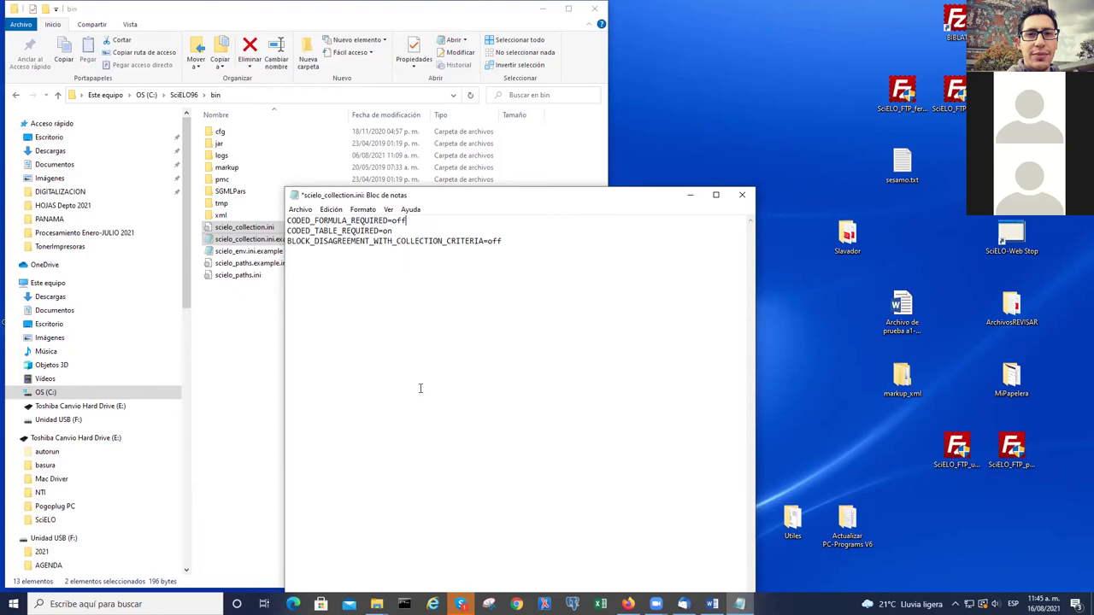
pyautogui.press('BackSpace')
pyautogui.press('BackSpace')
pyautogui.write('n')
# Move Notepad clear of the file list and check the bin folder's full path and the scielo_collection.ini.example file
pyautogui.moveTo(524, 198); pyautogui.dragTo(539, 200)
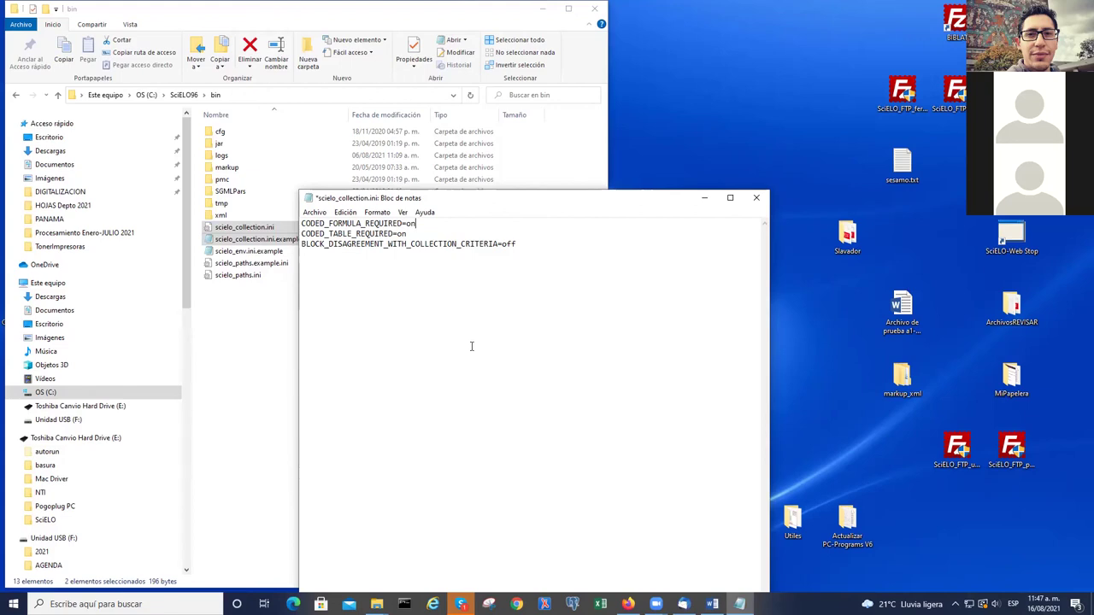
pyautogui.click(635, 89)
pyautogui.click(629, 198)
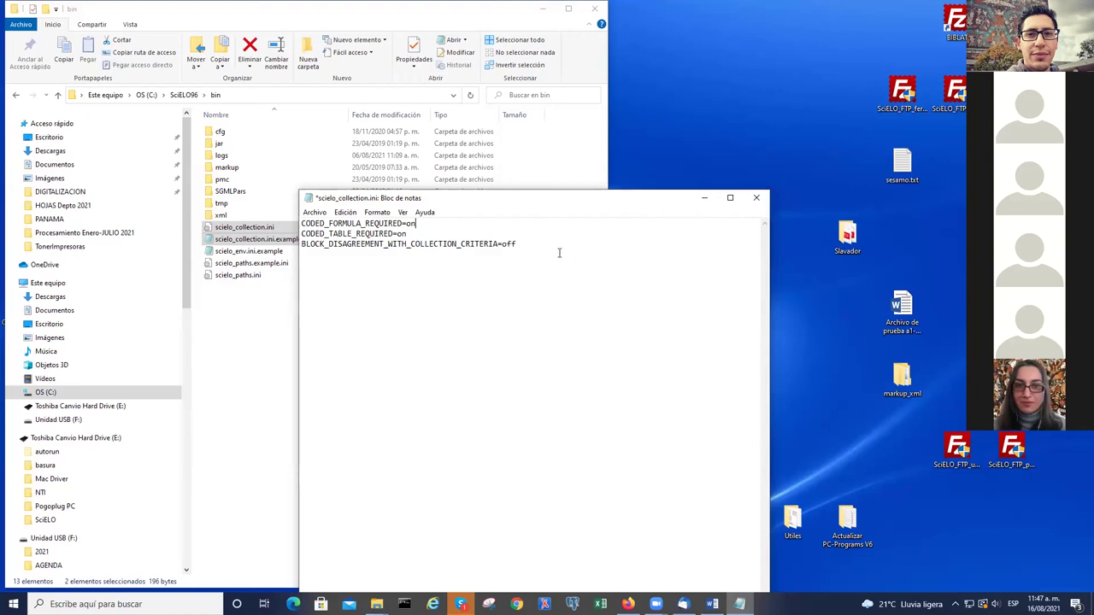
pyautogui.moveTo(474, 204); pyautogui.dragTo(630, 198)
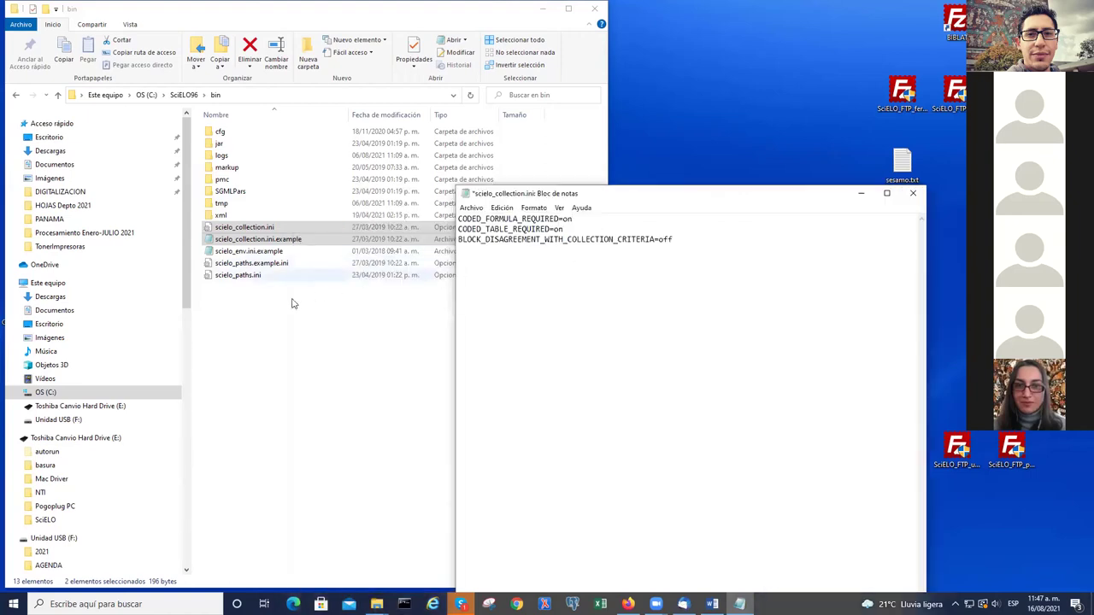
pyautogui.click(224, 97)
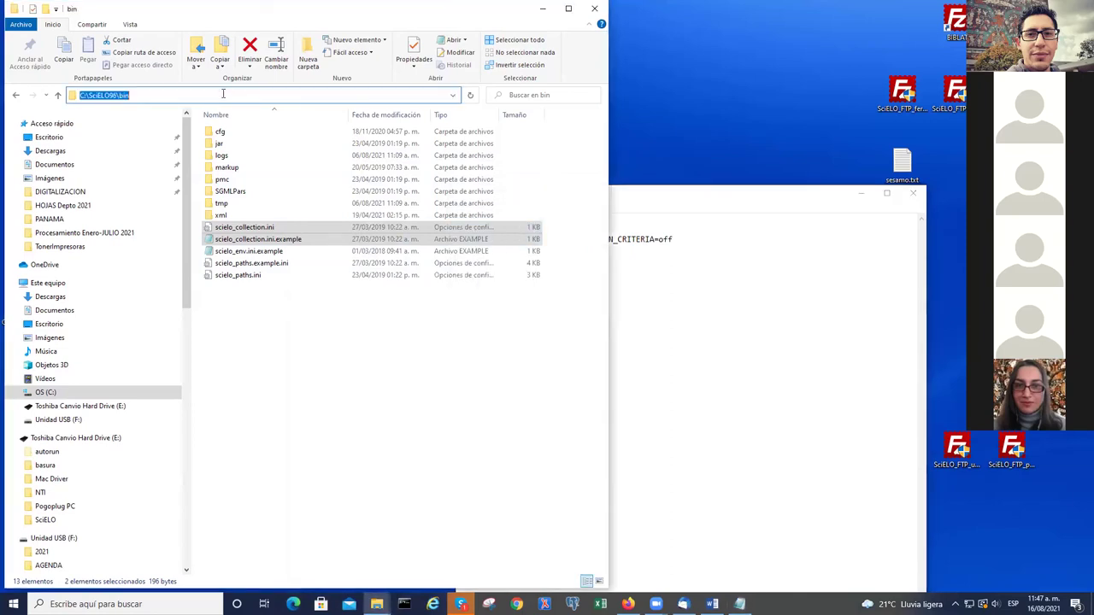
pyautogui.click(300, 329)
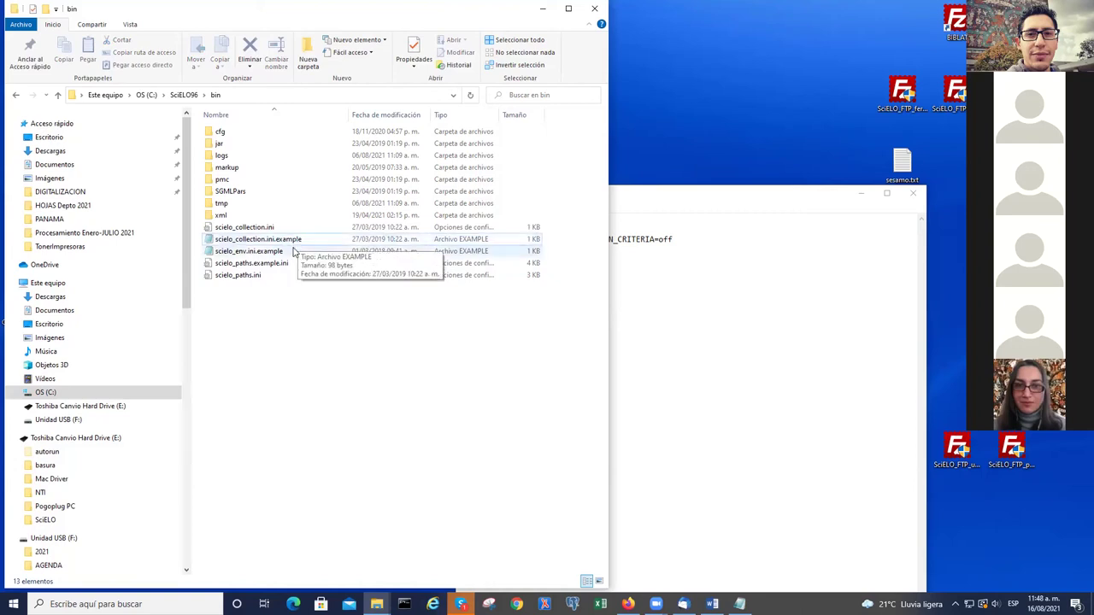
pyautogui.click(296, 244)
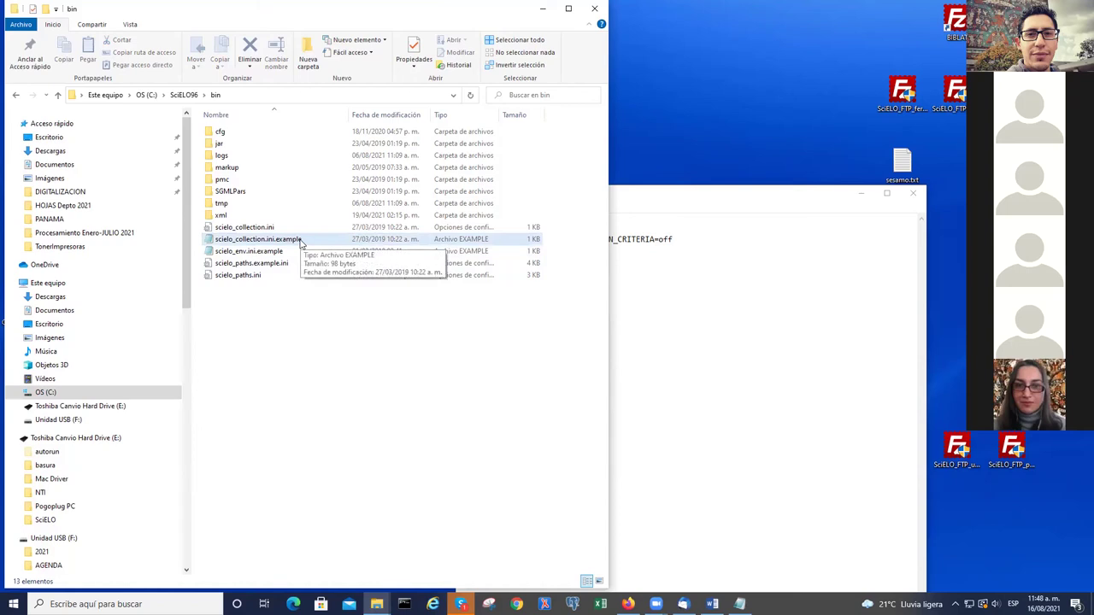
# Close scielo_collection.ini in Notepad without saving changes and select that file in the bin folder
pyautogui.click(726, 343)
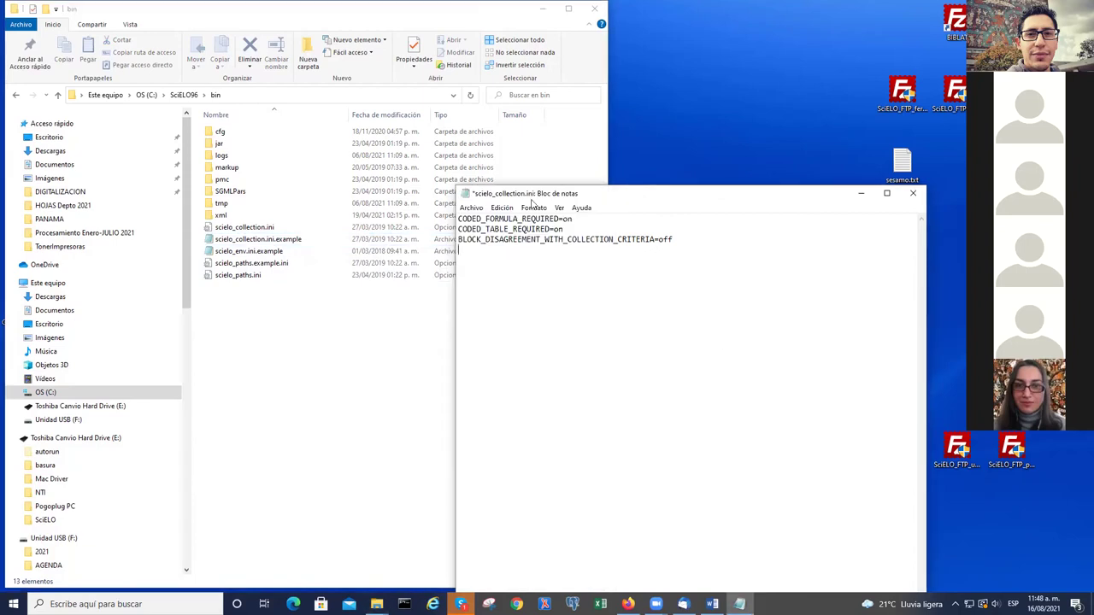
pyautogui.moveTo(614, 193); pyautogui.dragTo(586, 169)
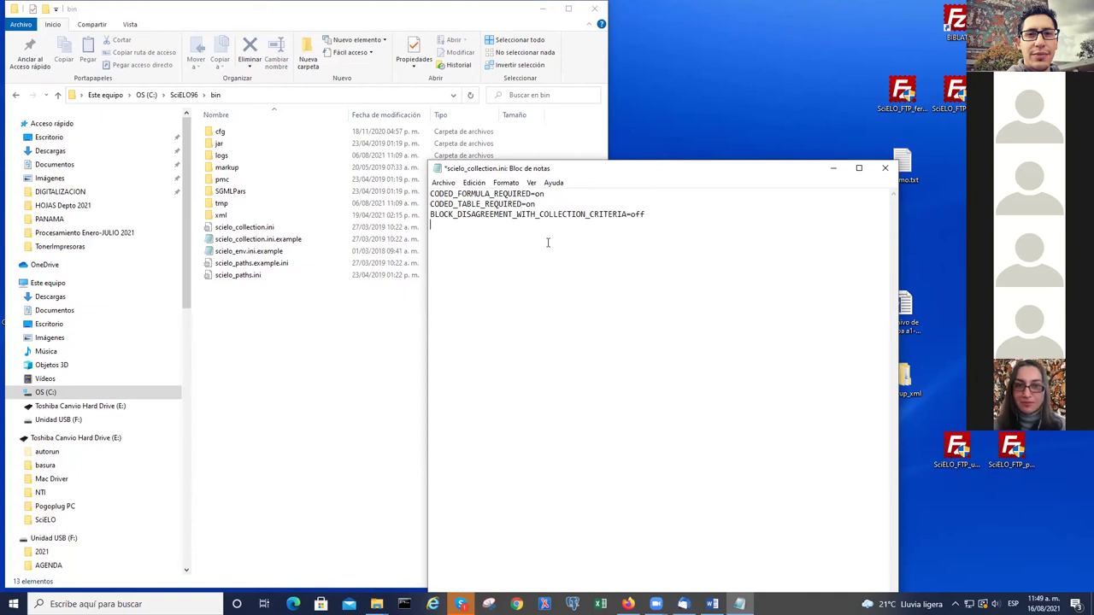
pyautogui.click(884, 167)
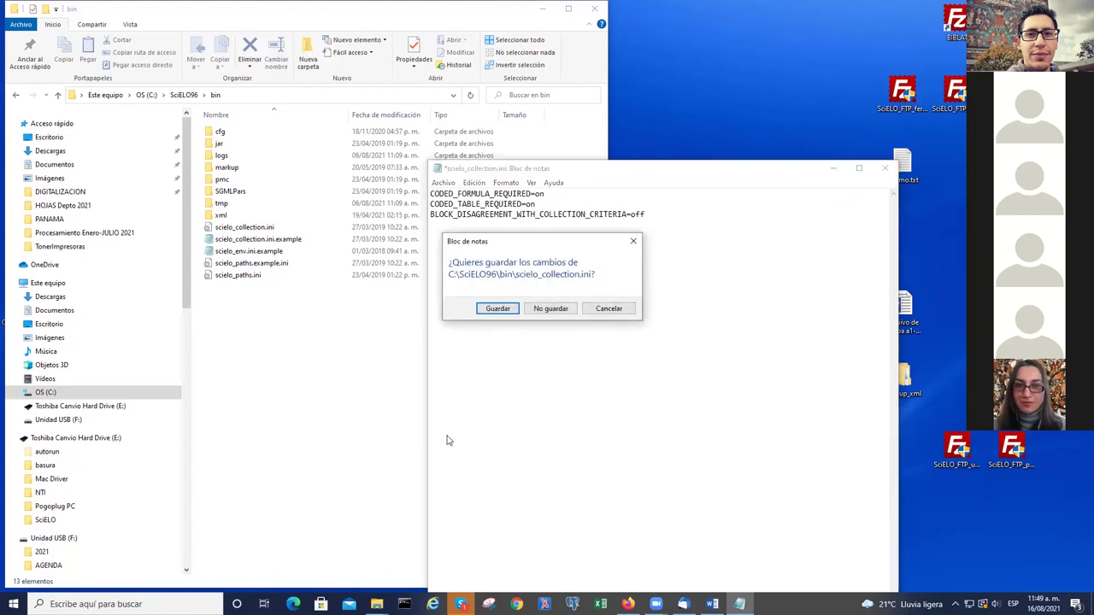
pyautogui.click(552, 308)
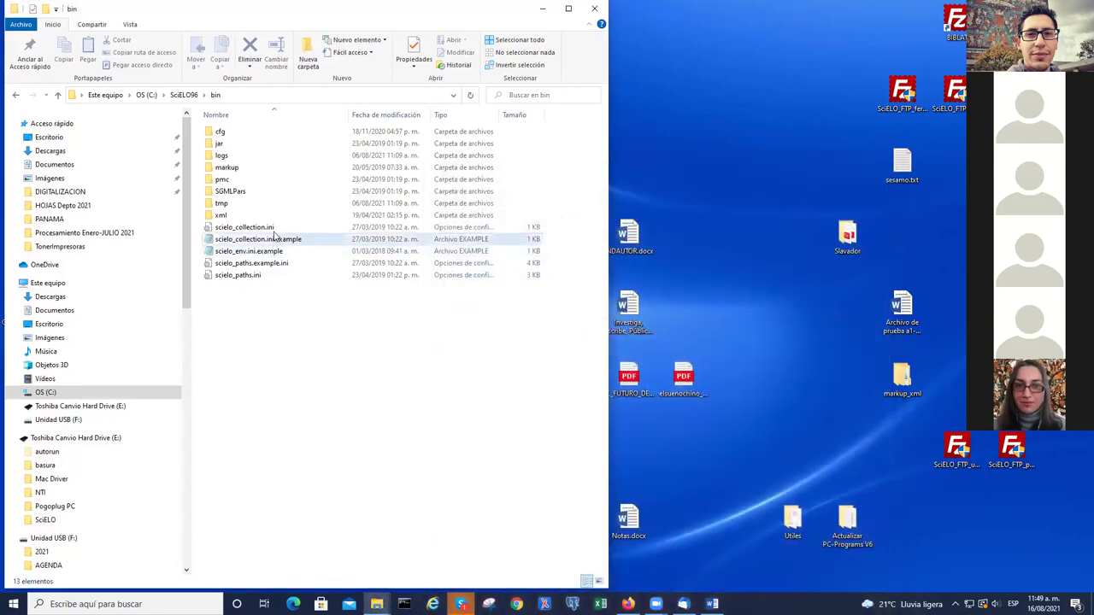
pyautogui.click(269, 227)
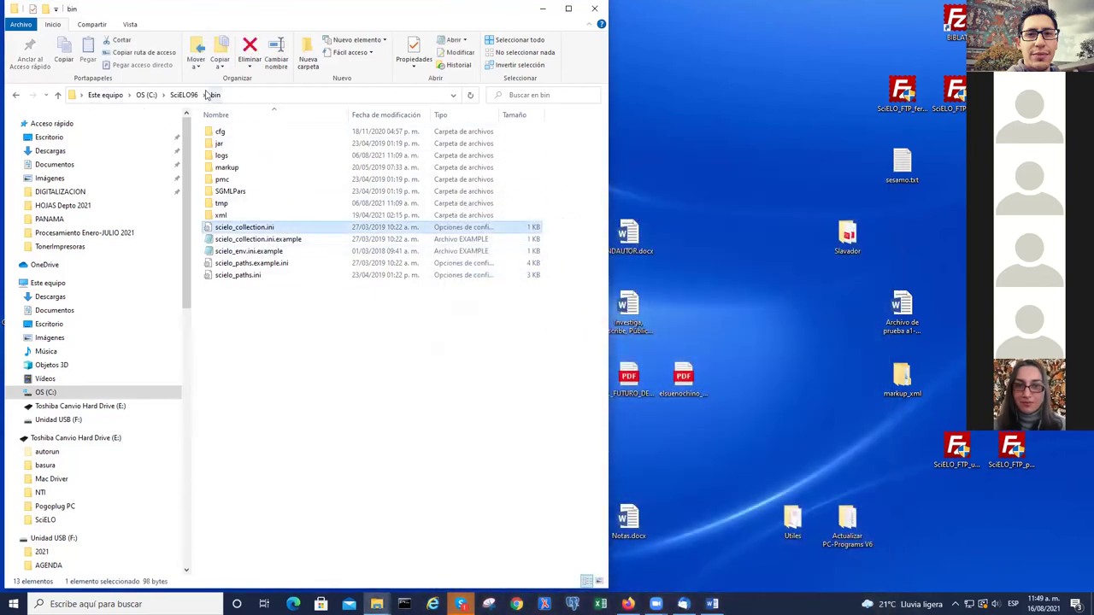
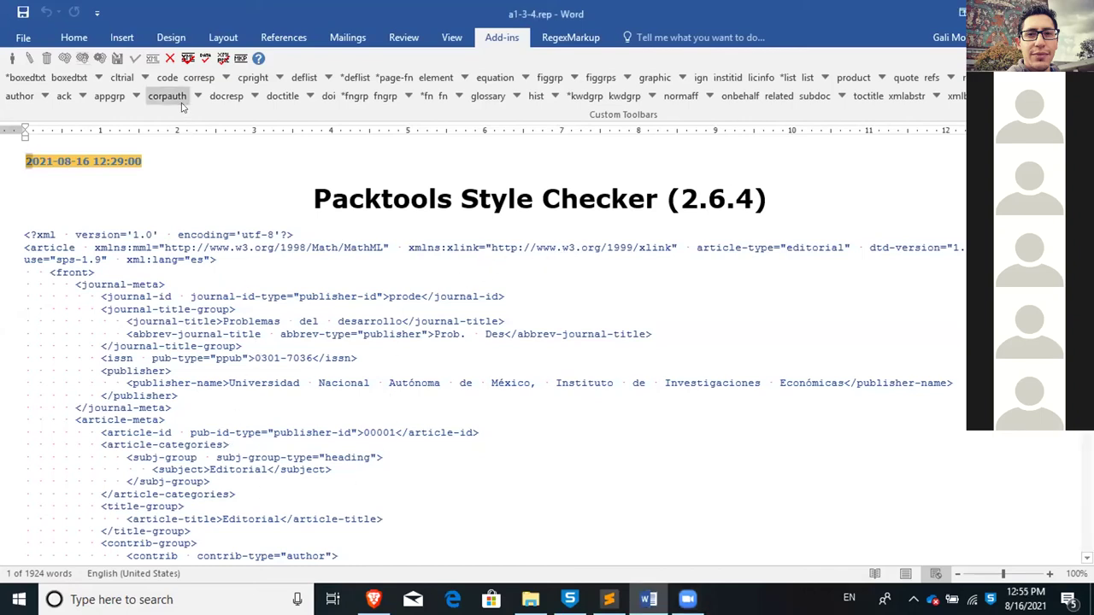
# Open the Data Quality Control report of a1-3-4 from the Packtools Style Checker report
pyautogui.click(205, 59)
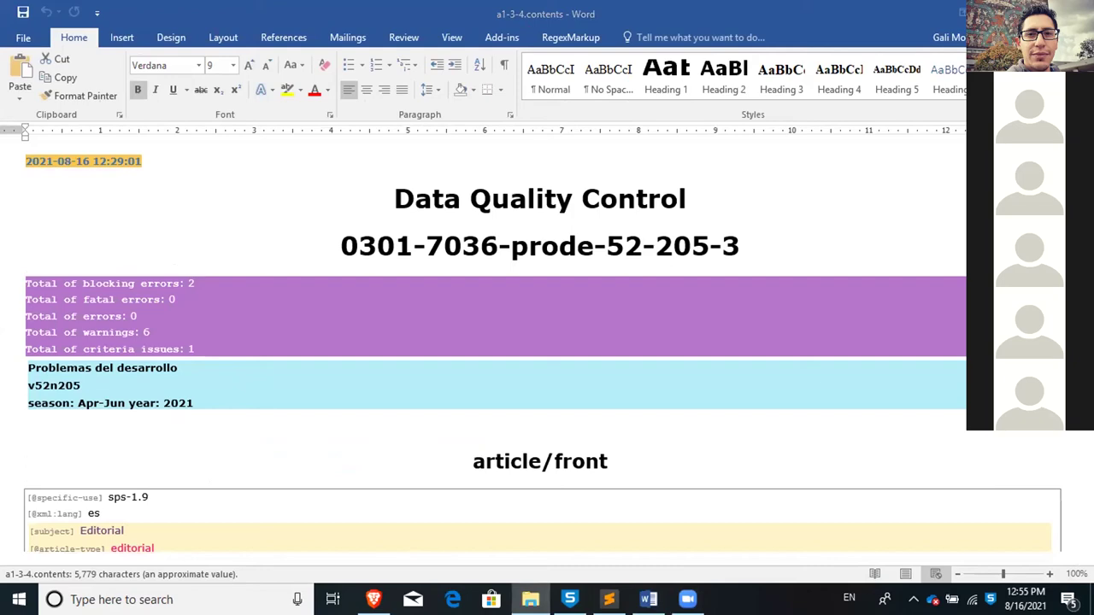
# Reopen scielo_collection.ini from the C:\scielo\bin folder in Sublime Text, check its three settings, and close the editor
pyautogui.click(530, 599)
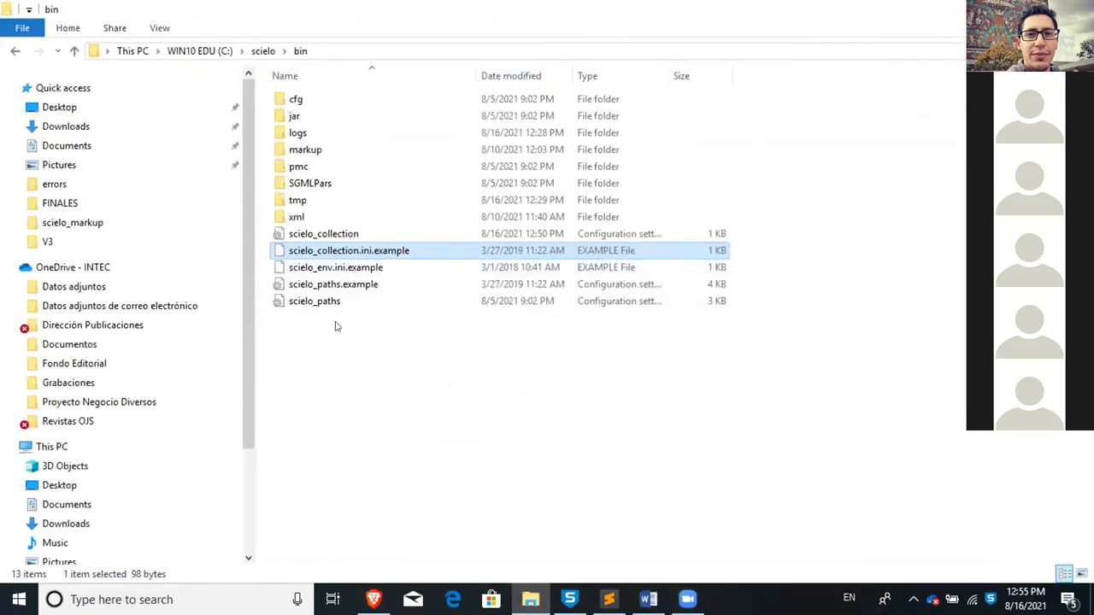
pyautogui.click(316, 235)
pyautogui.click(263, 50)
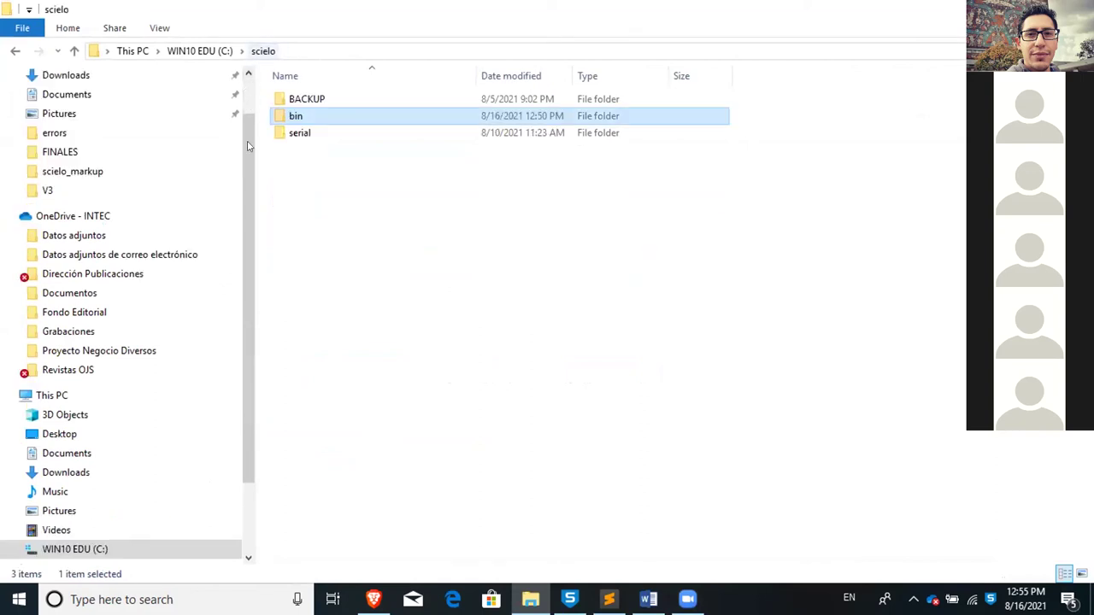
pyautogui.doubleClick(298, 119)
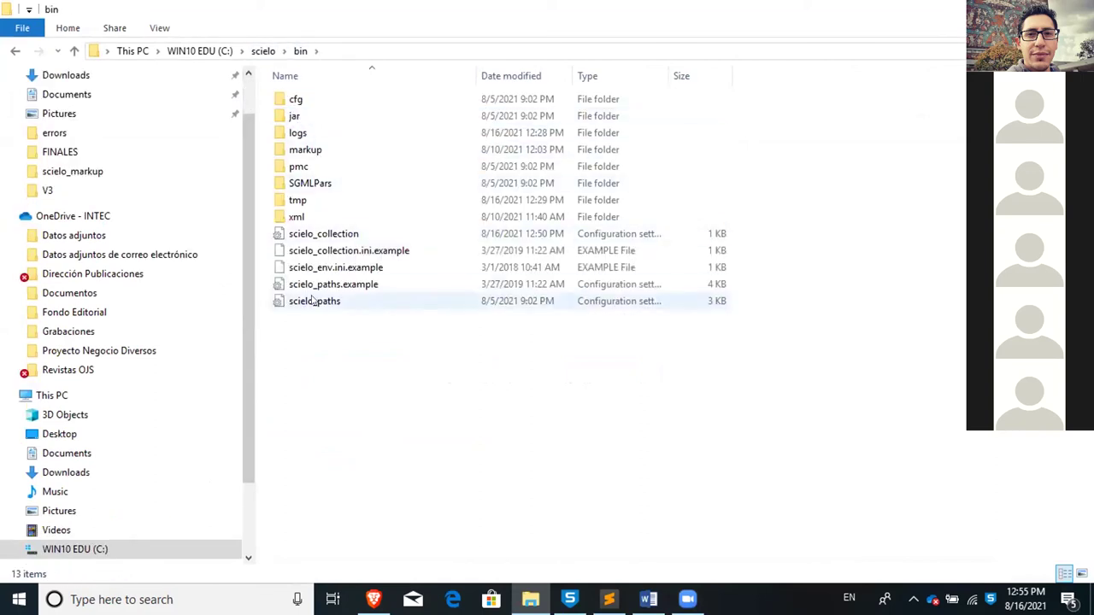
pyautogui.click(347, 238)
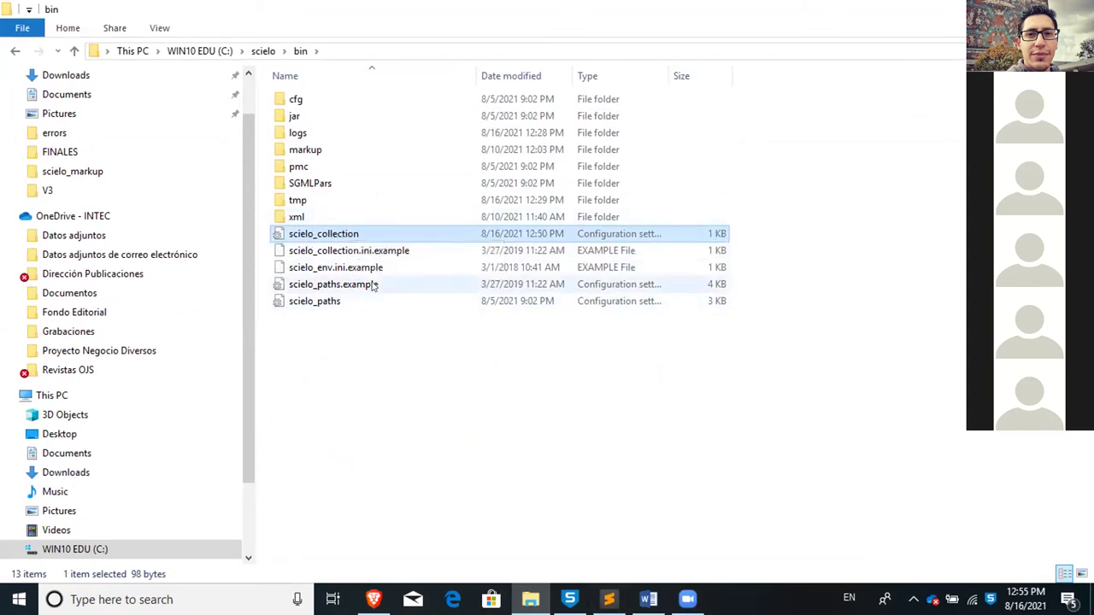
pyautogui.moveTo(334, 238); pyautogui.dragTo(473, 213)
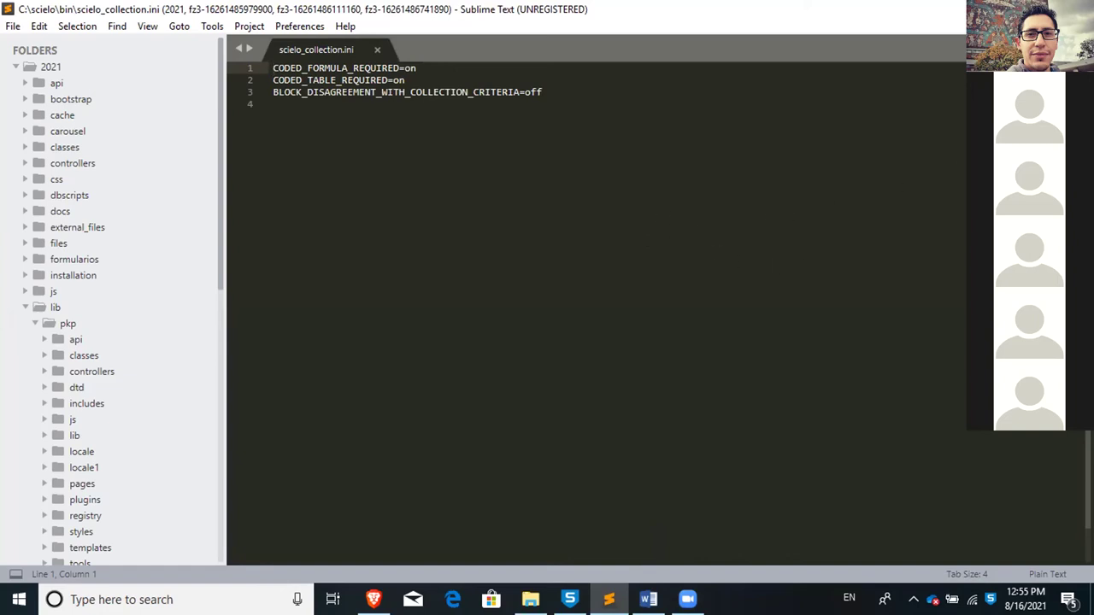
pyautogui.hotkey('alt', 'F4')
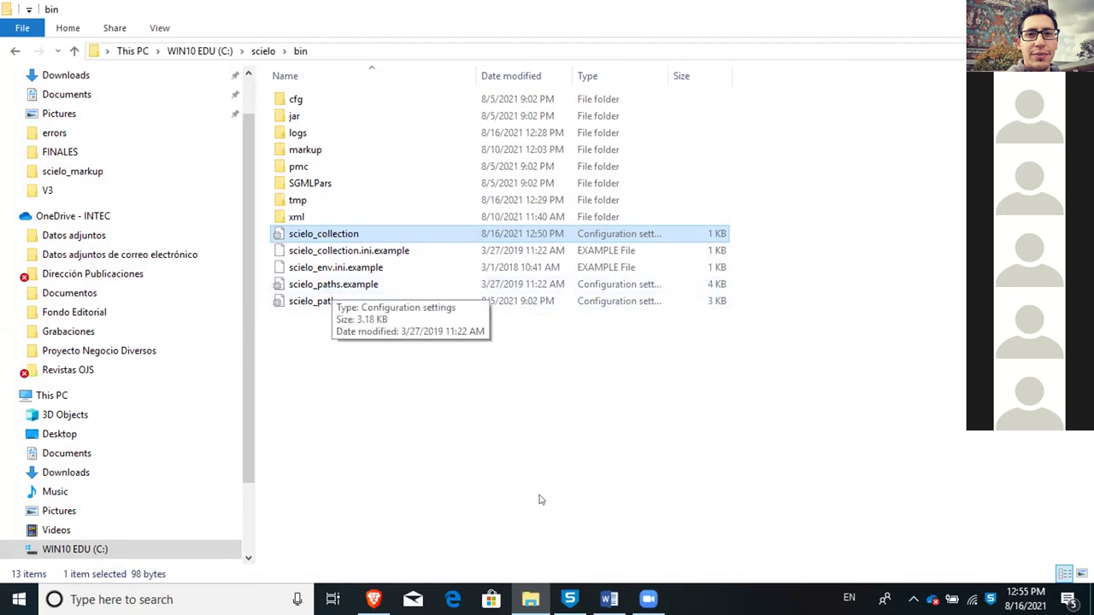
# Examine the Data Quality Control report of a1-3-4 in Word, from the error summary through the validation messages to article/back
pyautogui.click(605, 591)
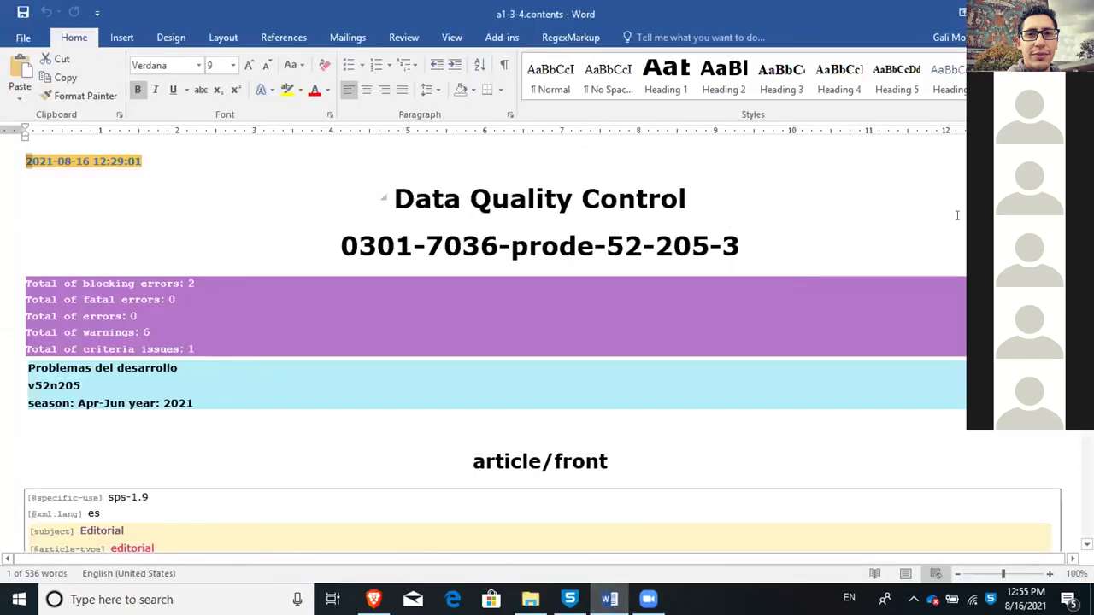
pyautogui.scroll(-5, 495, 347)
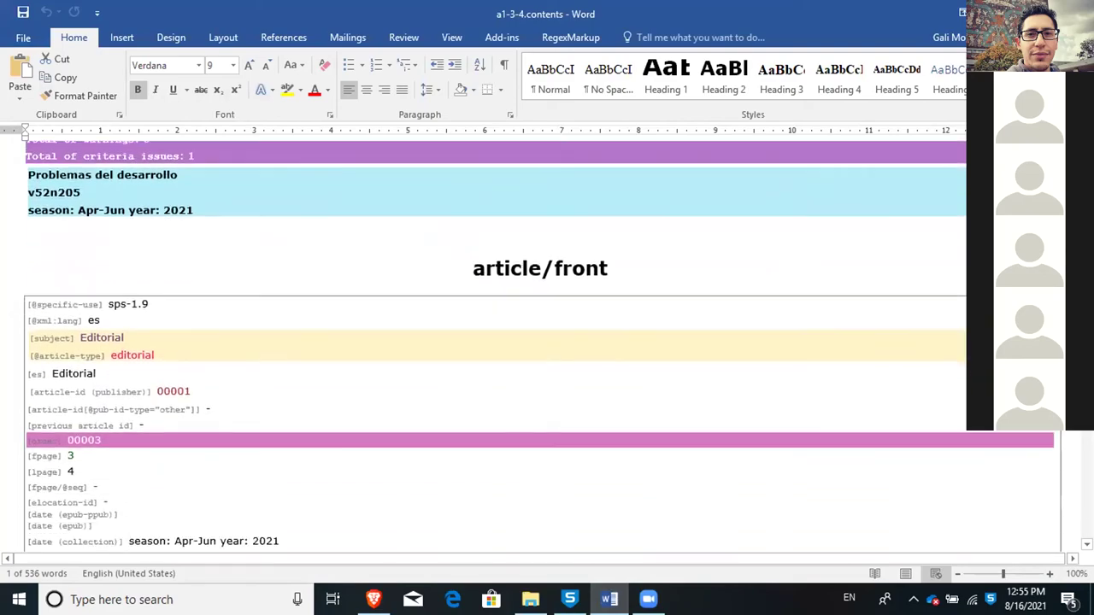
pyautogui.scroll(-7, 496, 347)
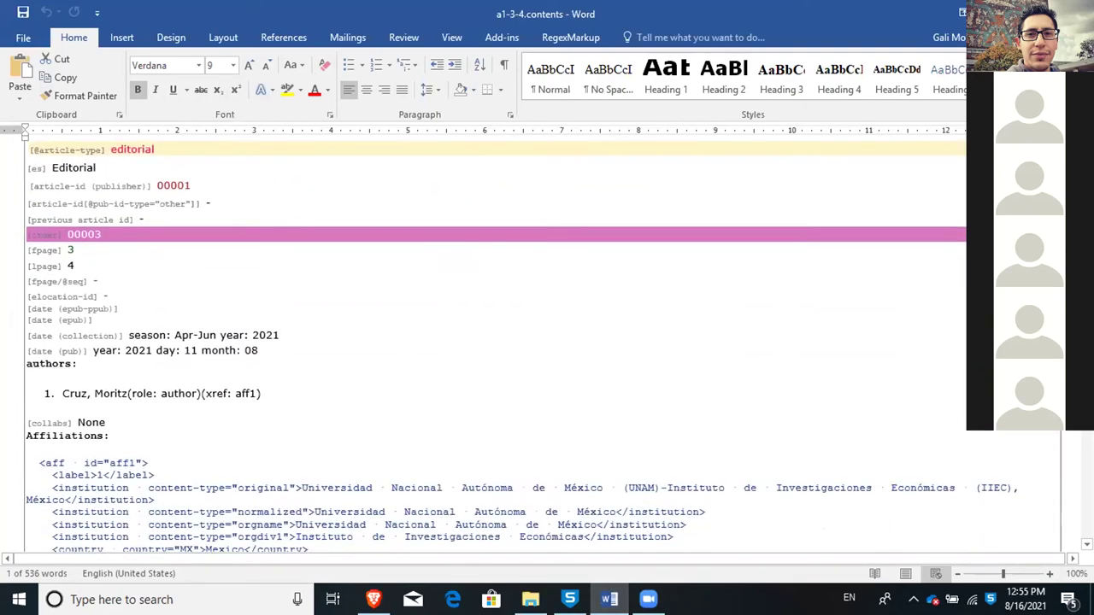
pyautogui.scroll(-4, 496, 347)
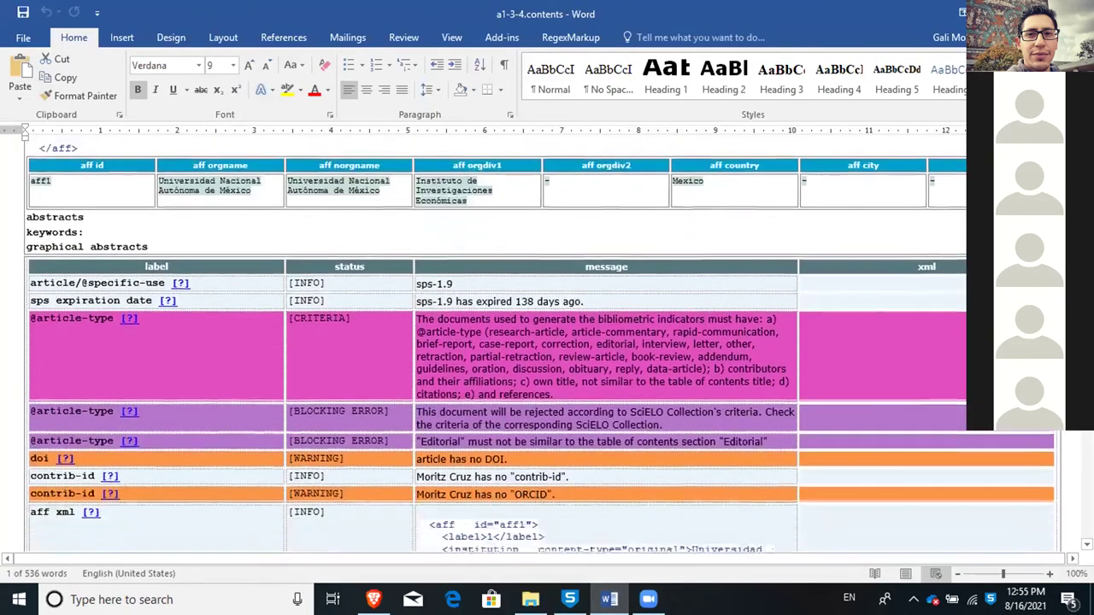
pyautogui.scroll(-2, 495, 347)
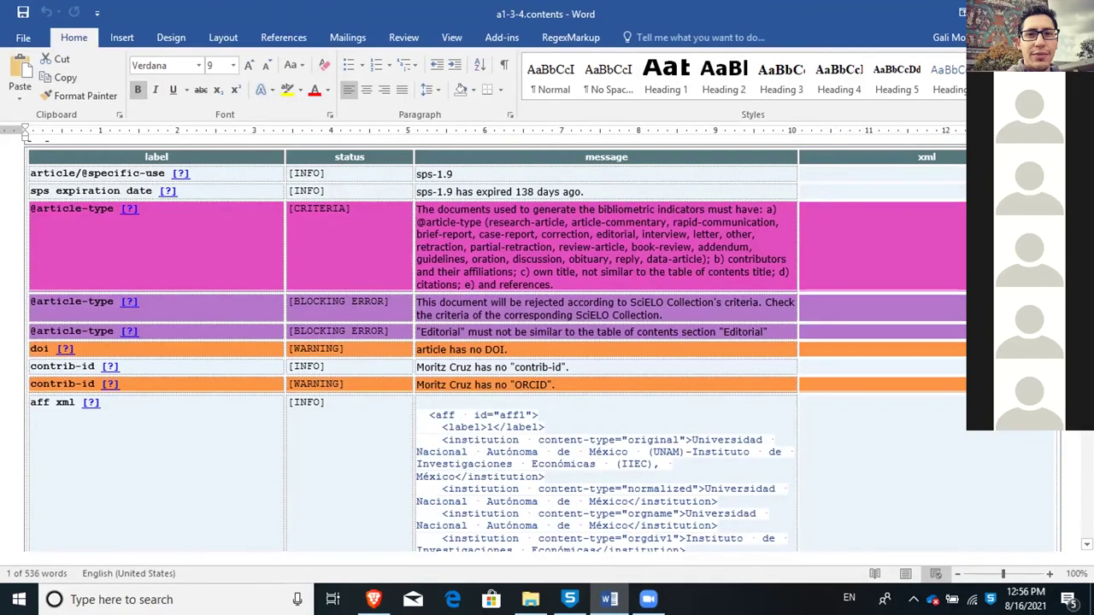
pyautogui.scroll(-1, 540, 353)
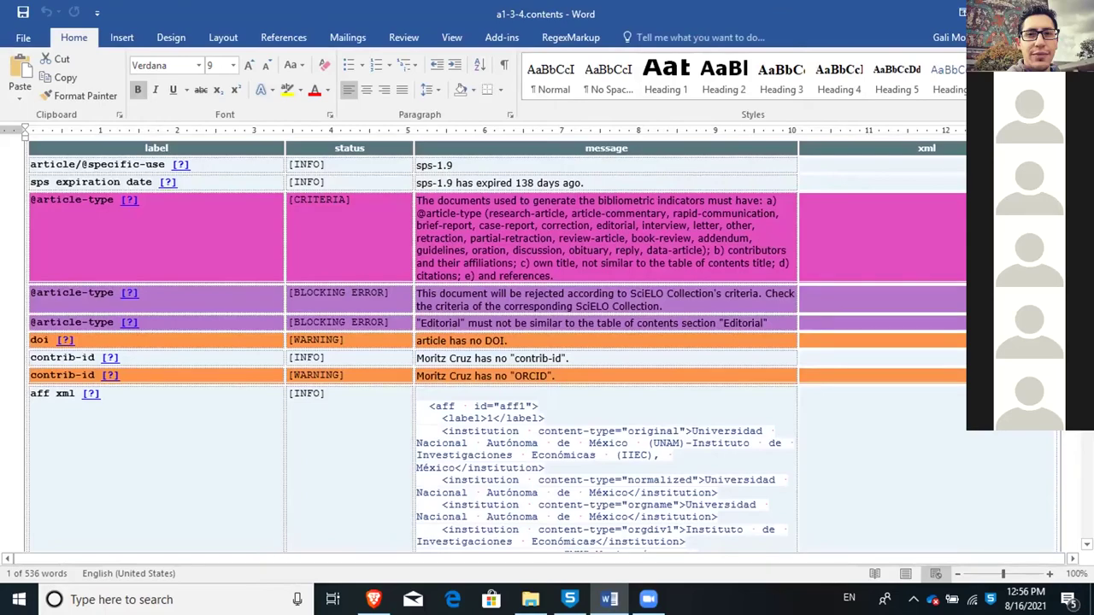
pyautogui.scroll(-3, 540, 348)
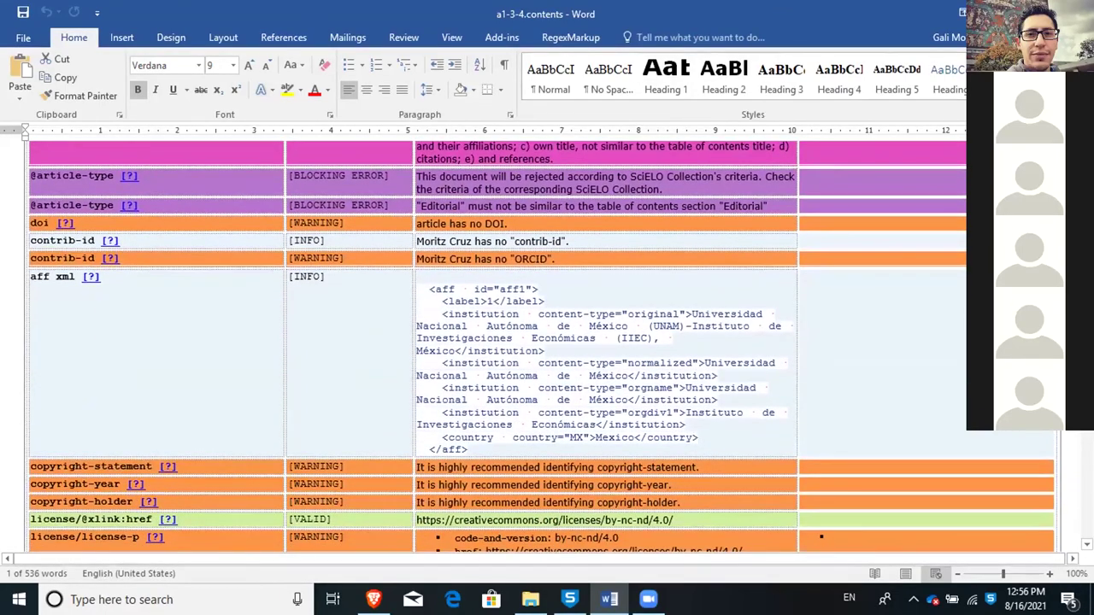
pyautogui.scroll(-6, 540, 347)
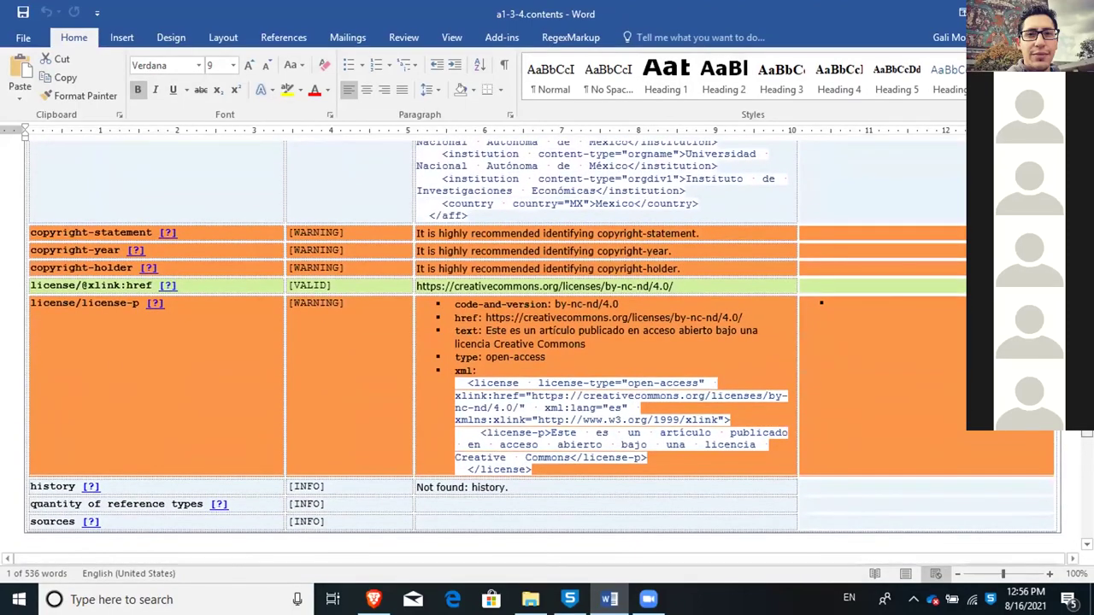
pyautogui.scroll(-6, 540, 347)
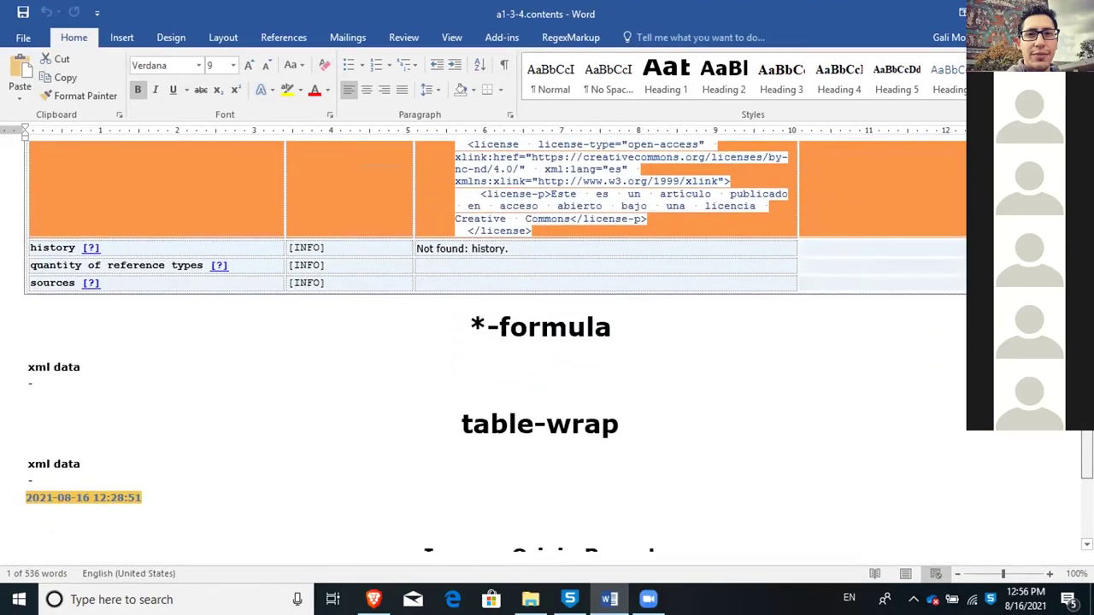
pyautogui.scroll(-8, 1072, 510)
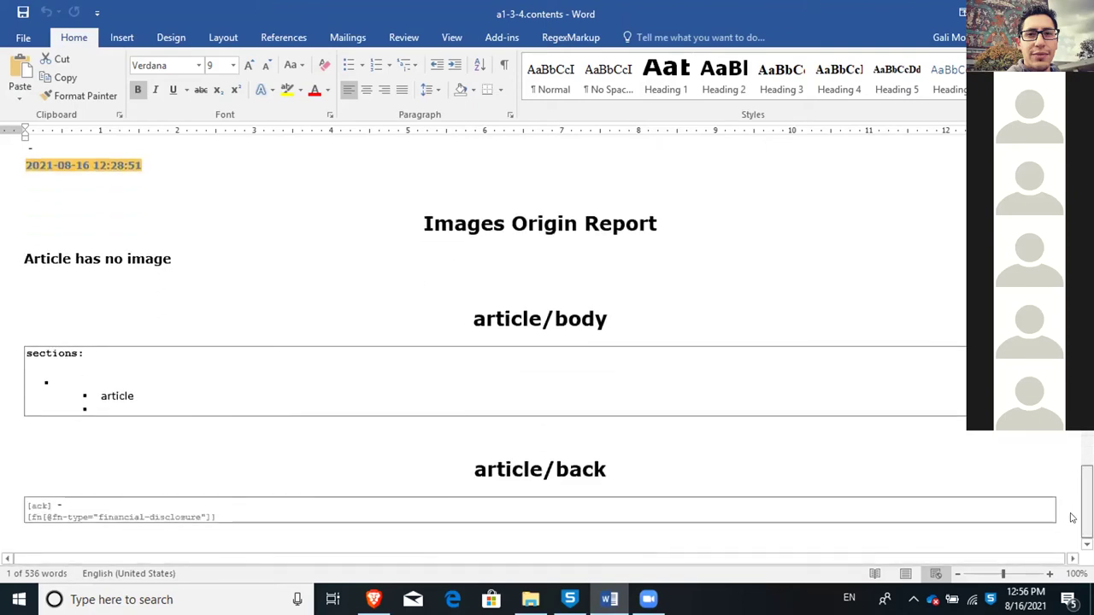
pyautogui.hotkey('ctrl', 'Home')
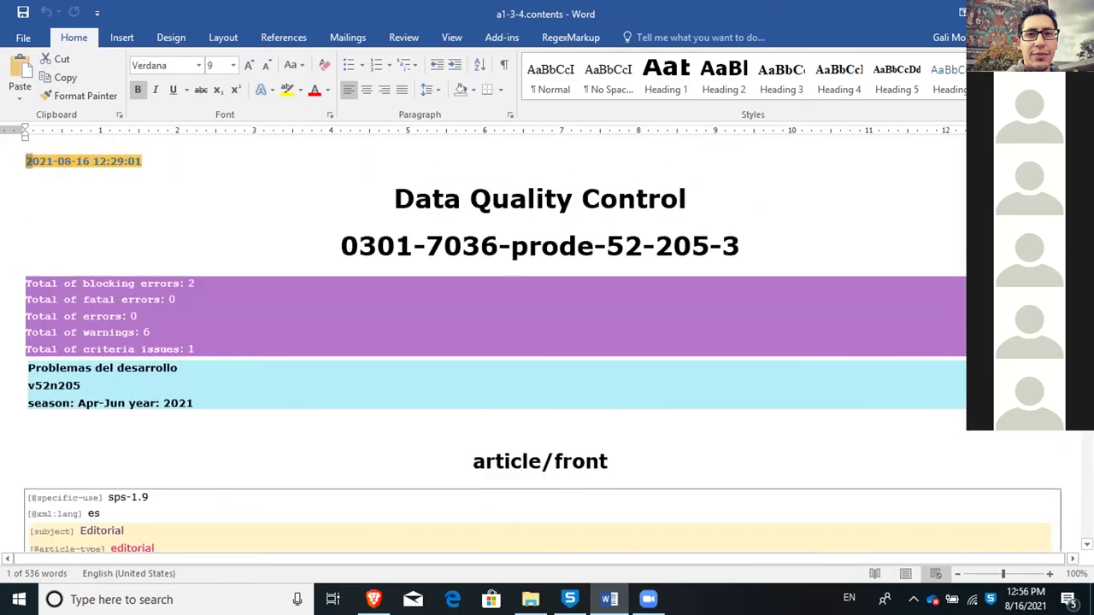
# Go back from the report to the marked-up a1-3-4 document and review its tags through the end of the body
pyautogui.click(502, 39)
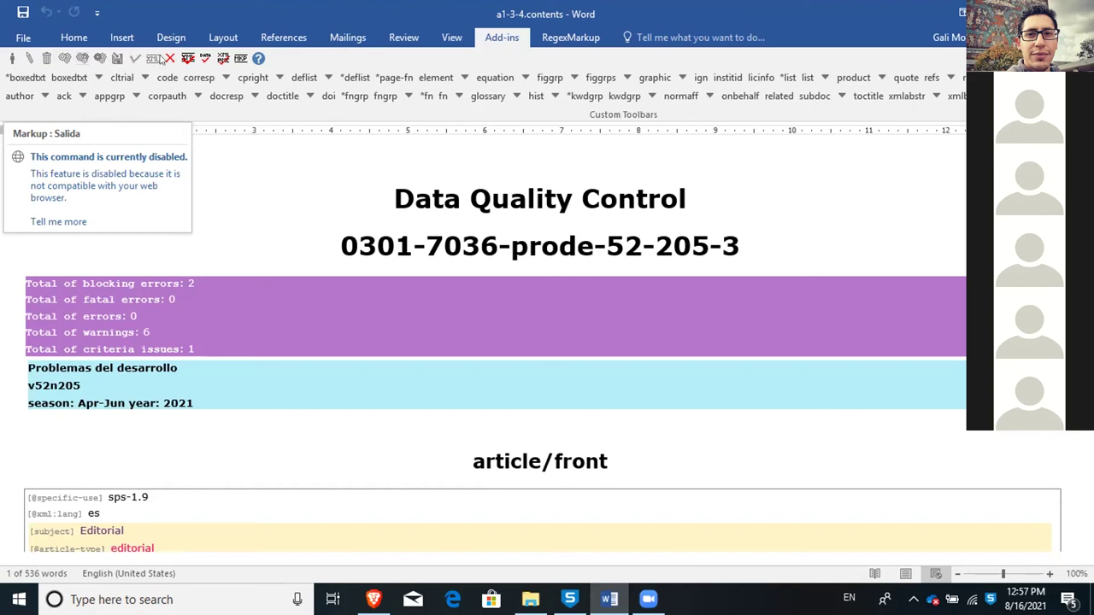
pyautogui.click(188, 58)
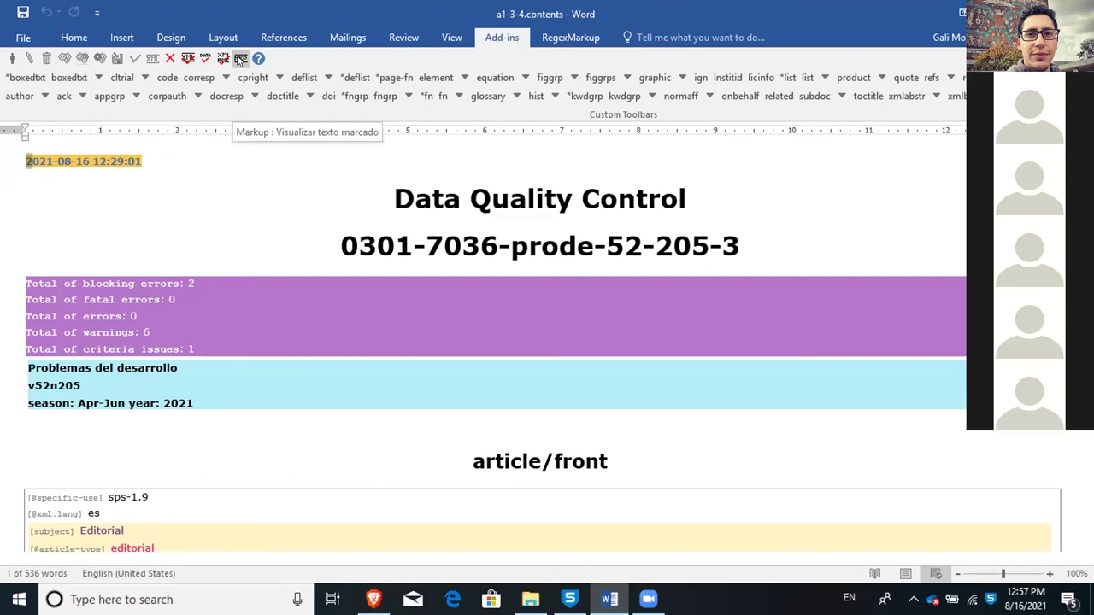
pyautogui.click(240, 58)
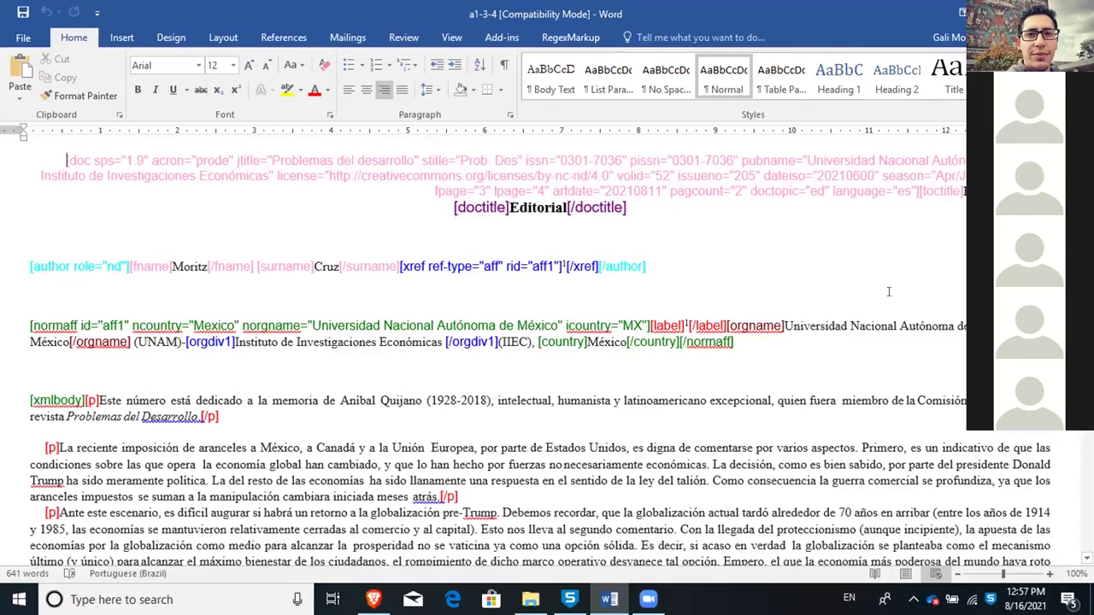
pyautogui.scroll(-5, 855, 291)
pyautogui.scroll(-1, 814, 288)
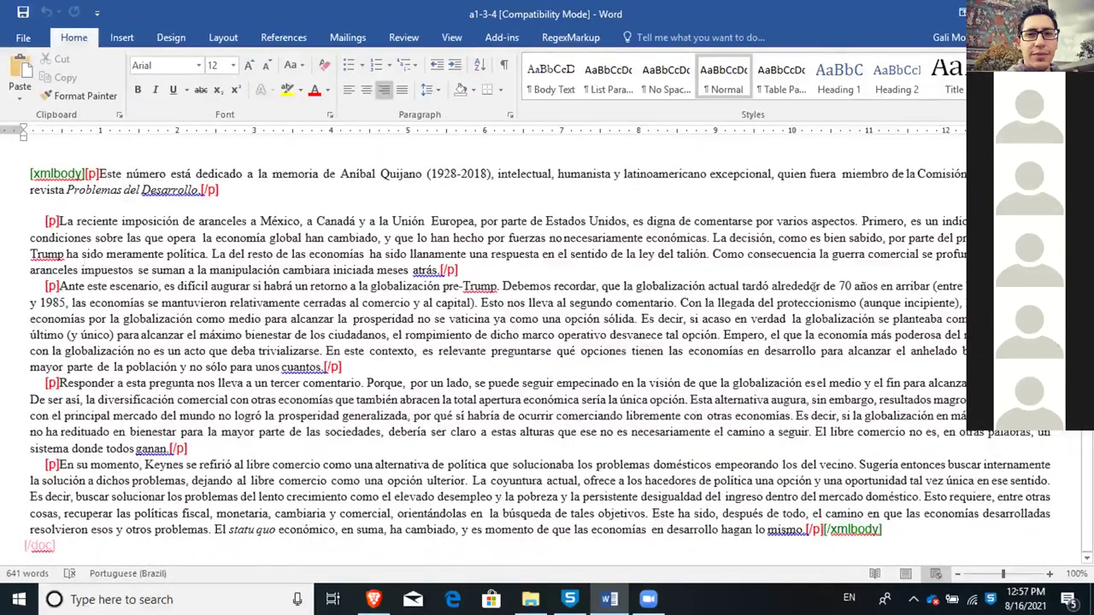
pyautogui.scroll(6, 813, 287)
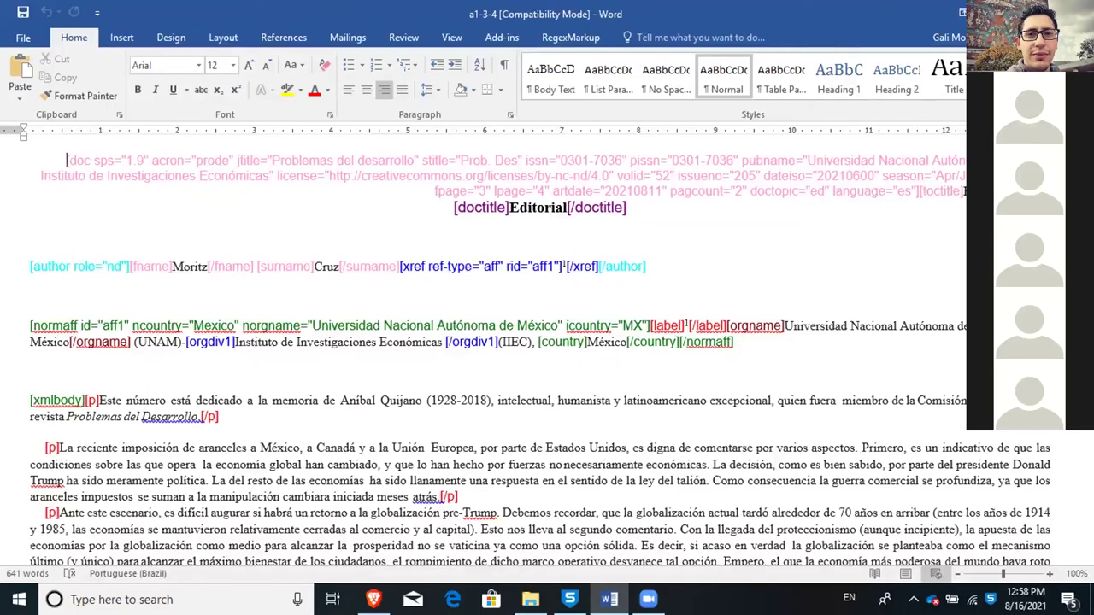
# Open the scielo_package folder under C:\scielo\serial\prode\v52n205\markup_xml in File Explorer
pyautogui.click(529, 596)
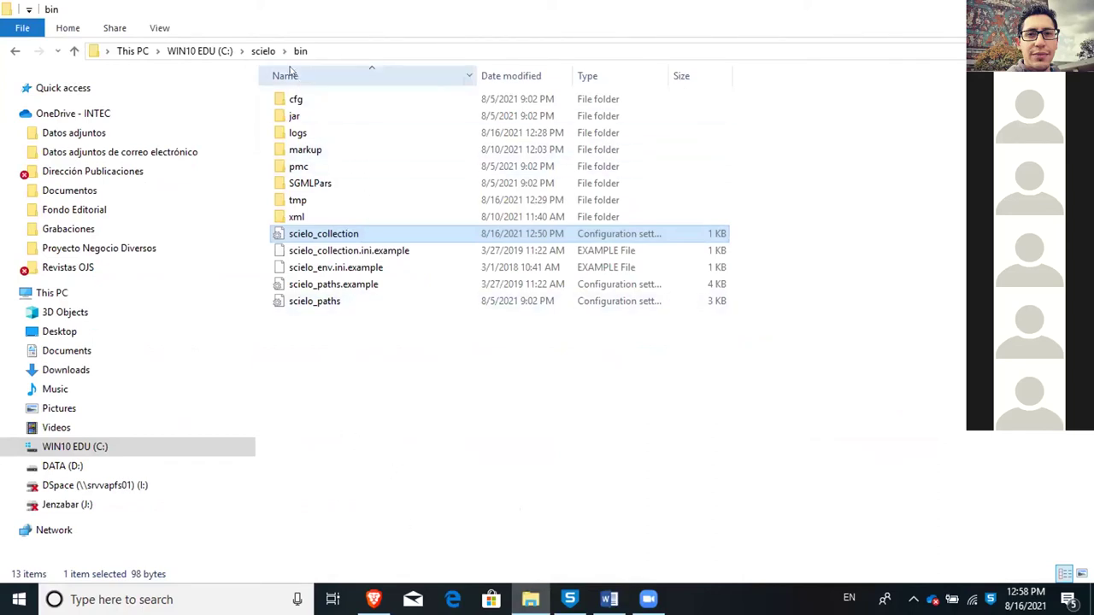
pyautogui.click(262, 52)
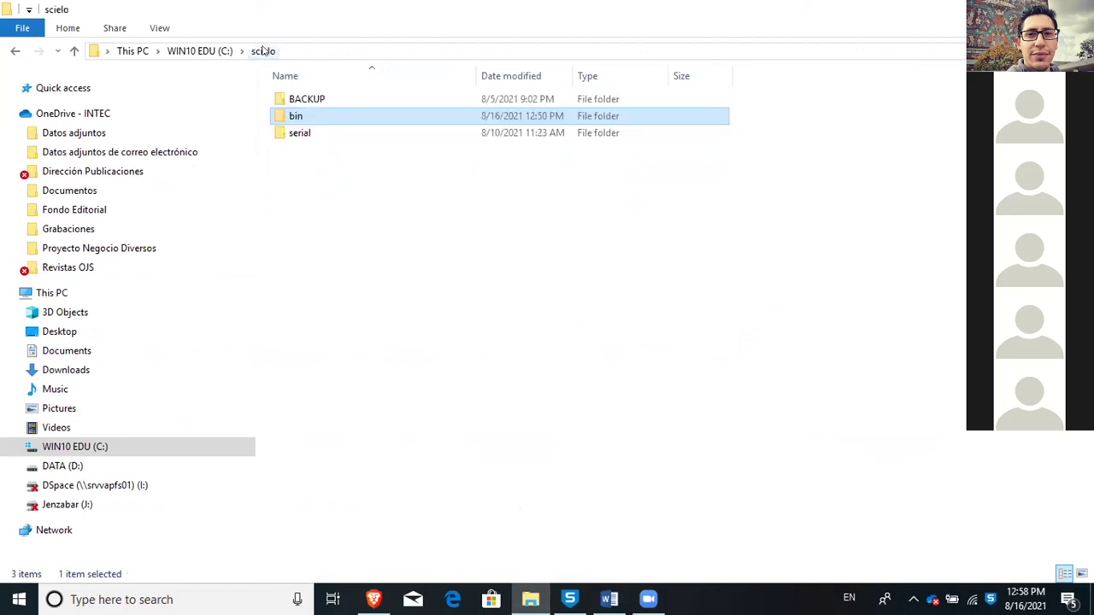
pyautogui.doubleClick(297, 132)
pyautogui.doubleClick(296, 99)
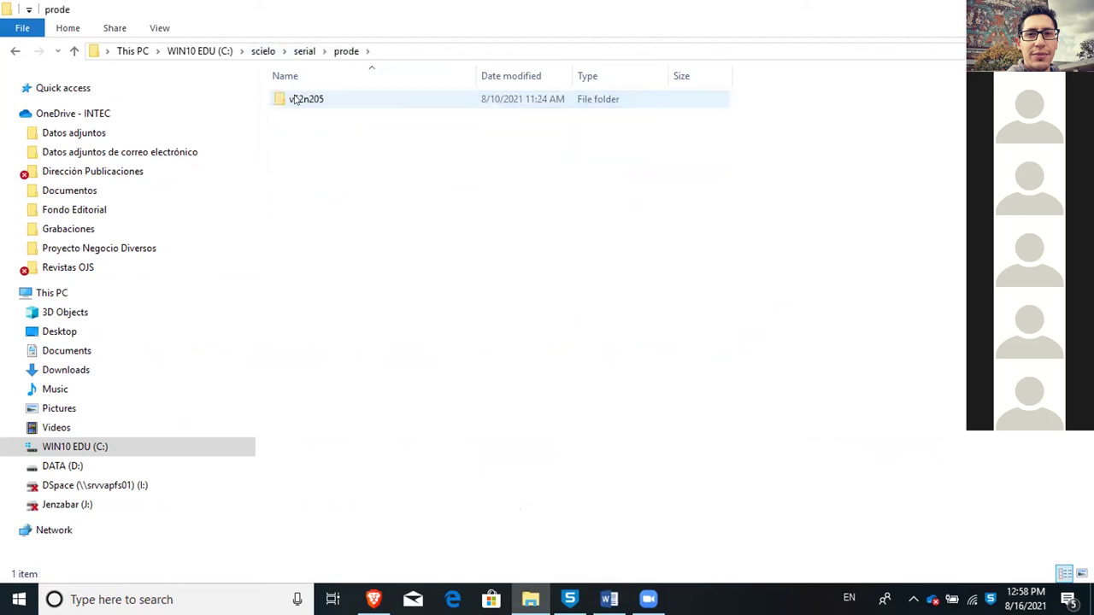
pyautogui.doubleClick(294, 99)
pyautogui.doubleClick(294, 99)
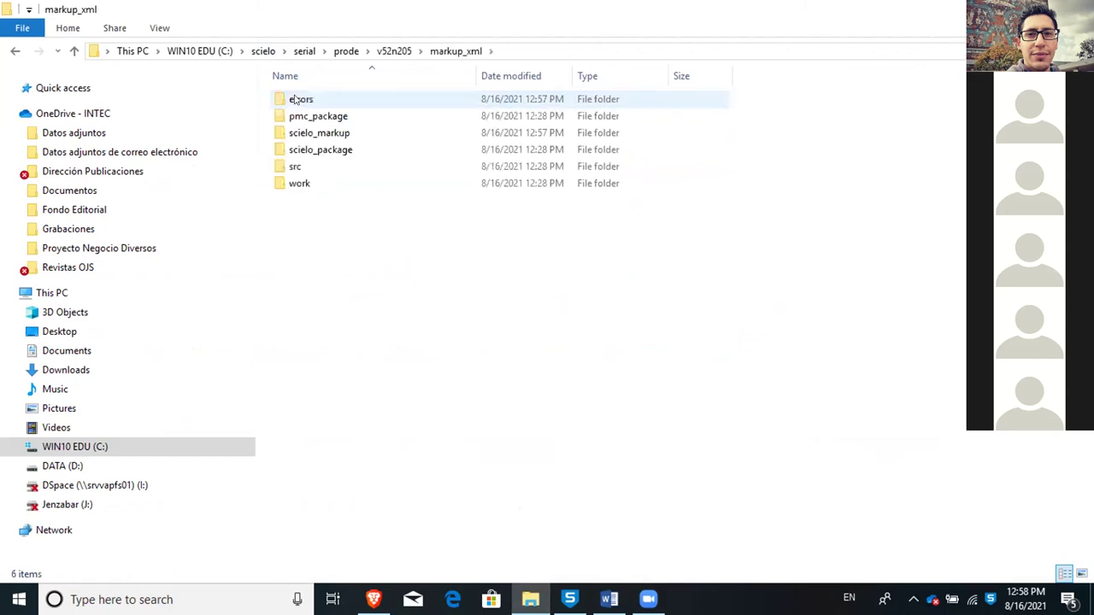
pyautogui.doubleClick(329, 150)
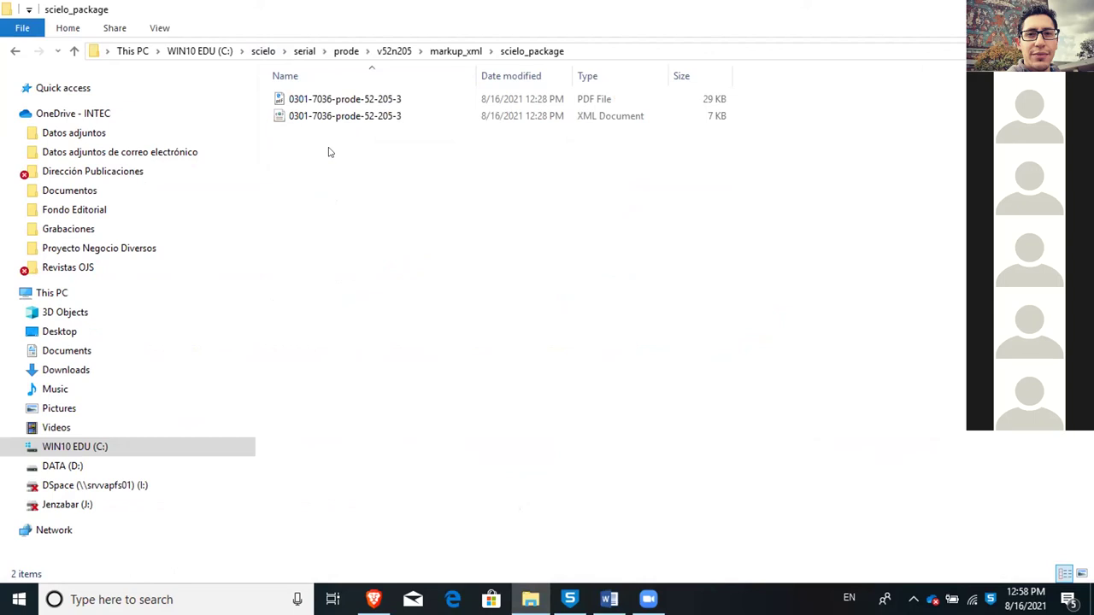
# Launch Sublime Text, dismiss its update offer, and open the XML document 0301-7036-prode-52-205-3 from scielo_package in it
pyautogui.click(330, 118)
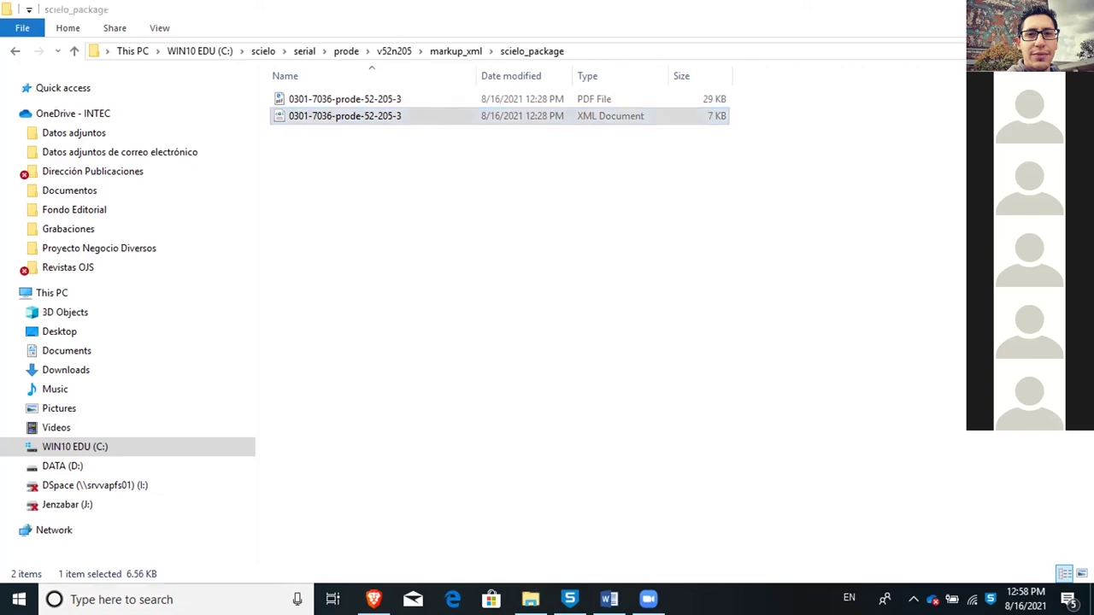
pyautogui.write('su')
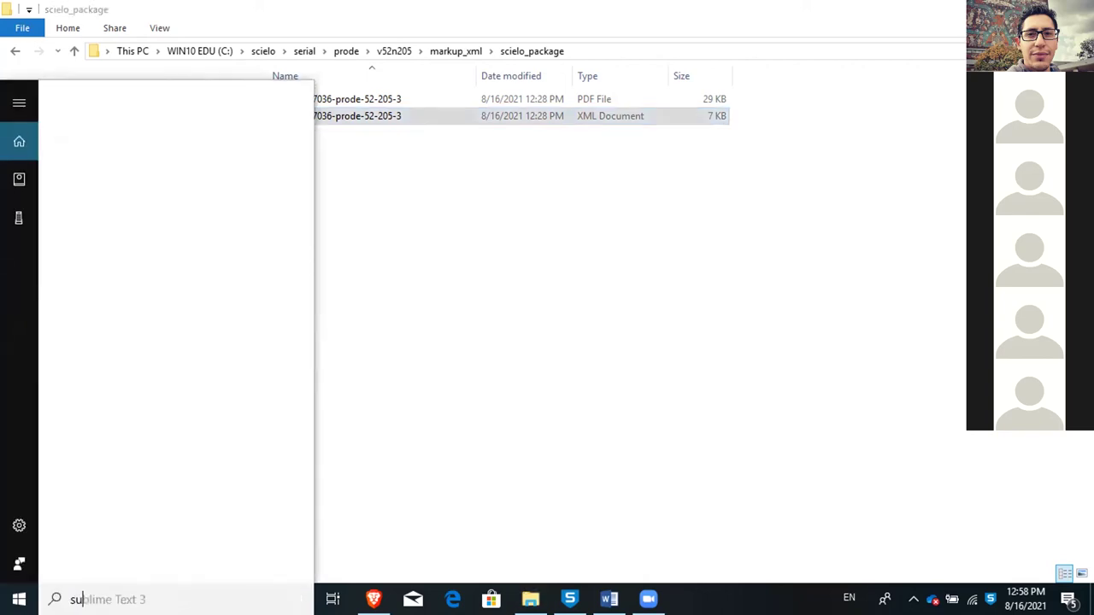
pyautogui.press('Return')
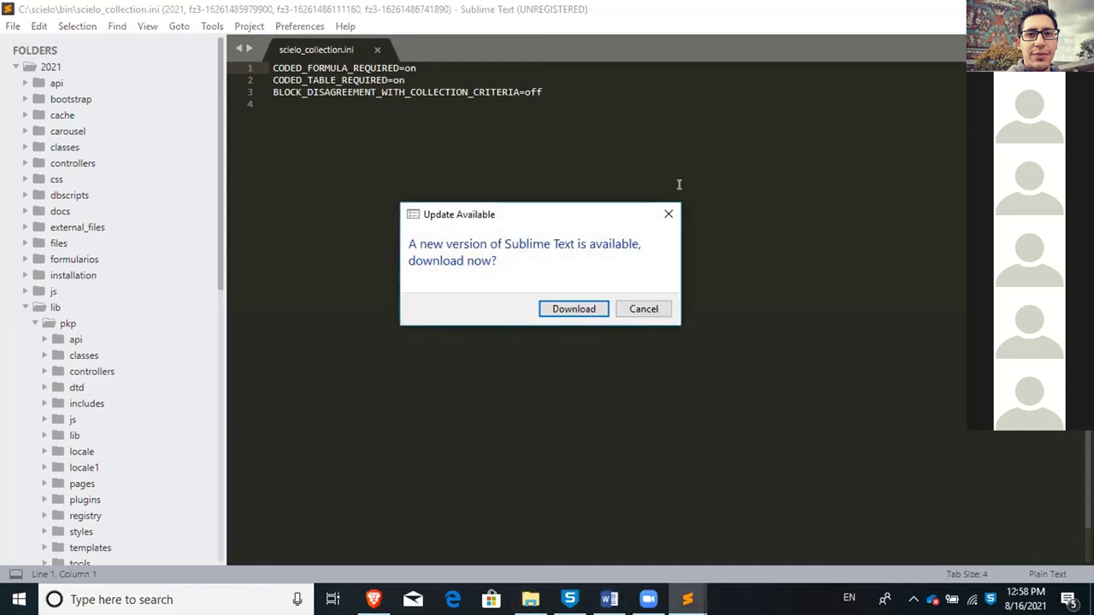
pyautogui.click(670, 214)
pyautogui.click(530, 599)
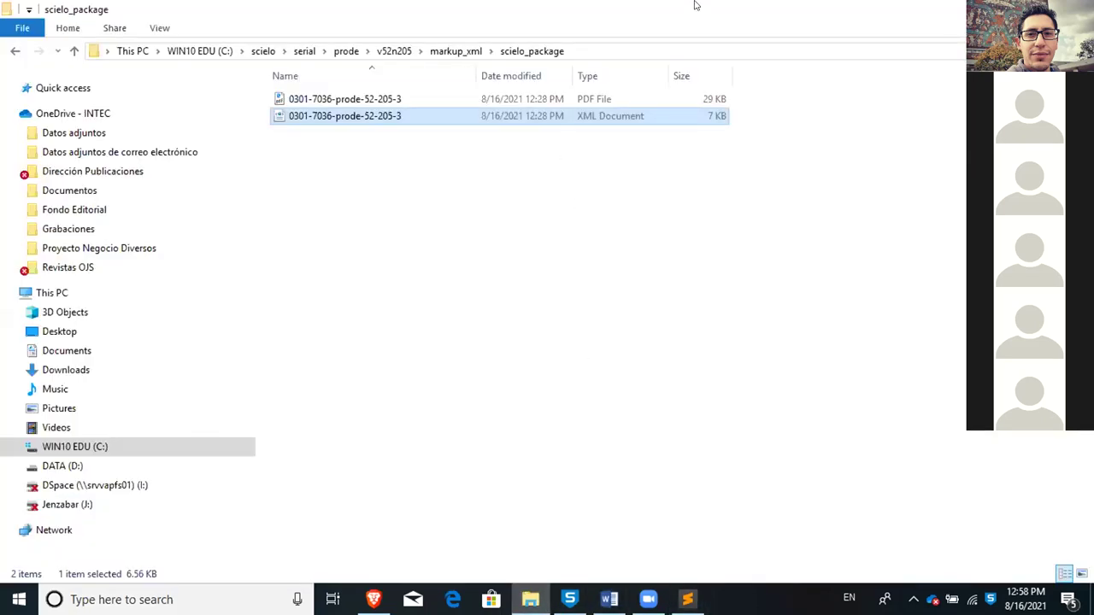
pyautogui.moveTo(340, 116); pyautogui.dragTo(585, 316)
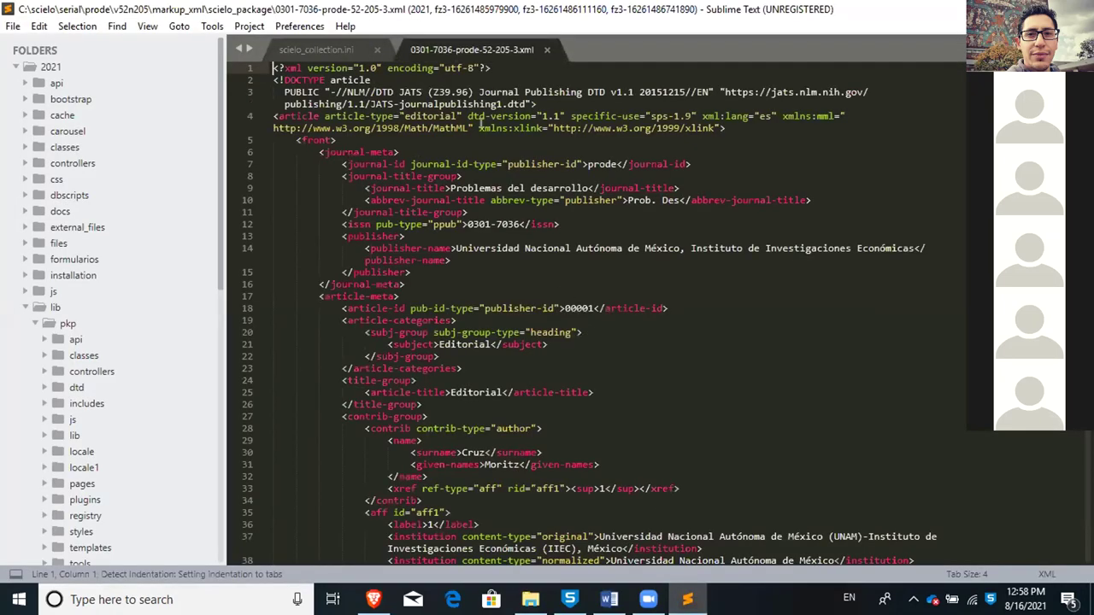
# Examine the XML file 0301-7036-prode-52-205-3 from the journal and article metadata through the permissions and counts to the body paragraphs
pyautogui.scroll(-2, 712, 138)
pyautogui.scroll(2, 615, 119)
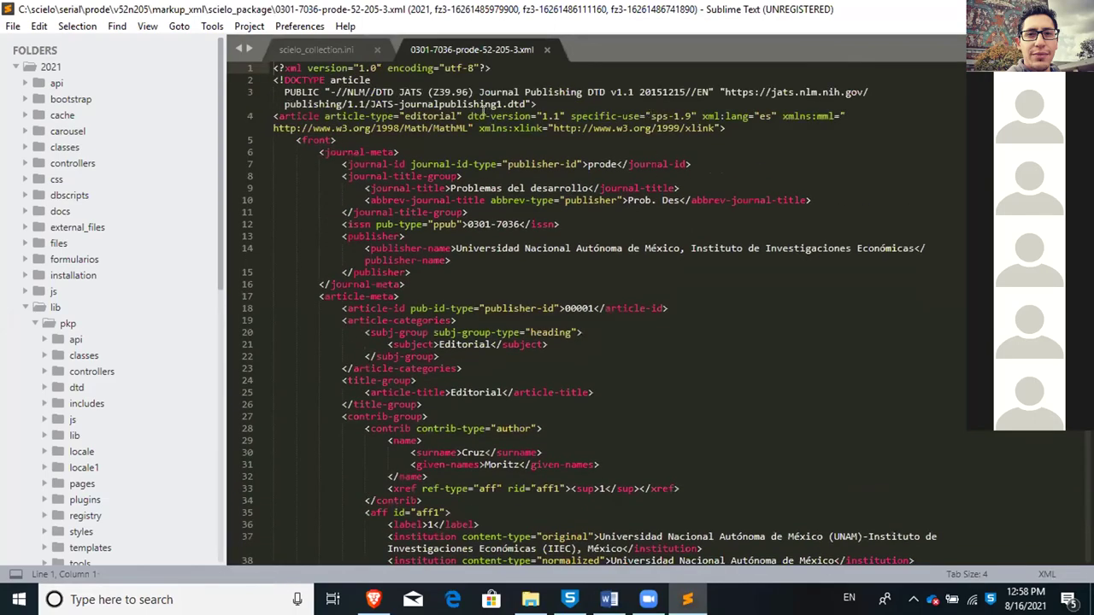
pyautogui.scroll(-8, 478, 111)
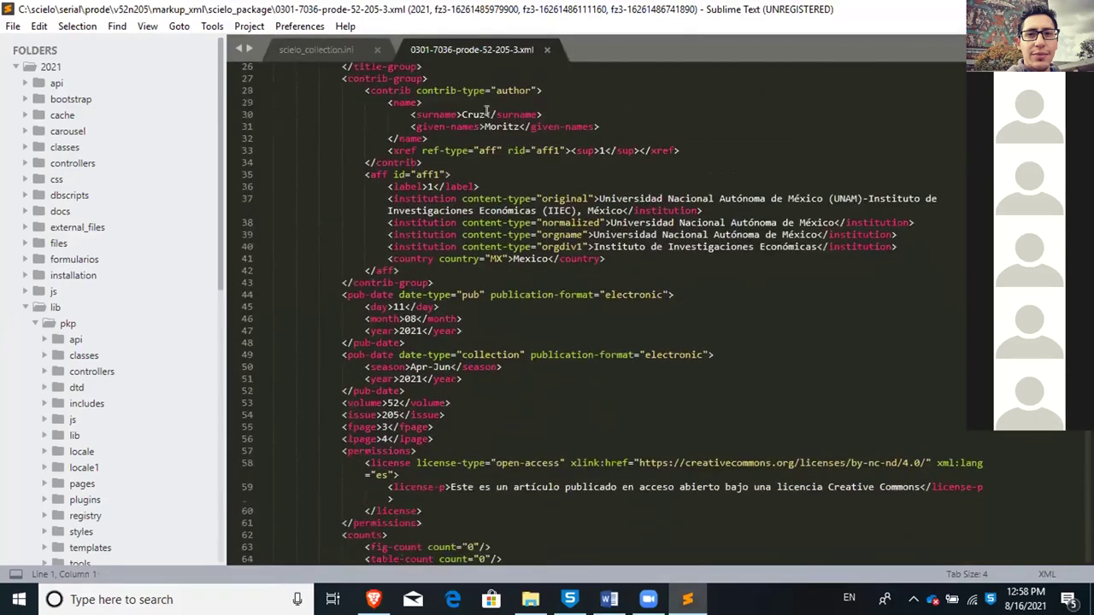
pyautogui.scroll(-4, 486, 110)
pyautogui.scroll(-13, 729, 124)
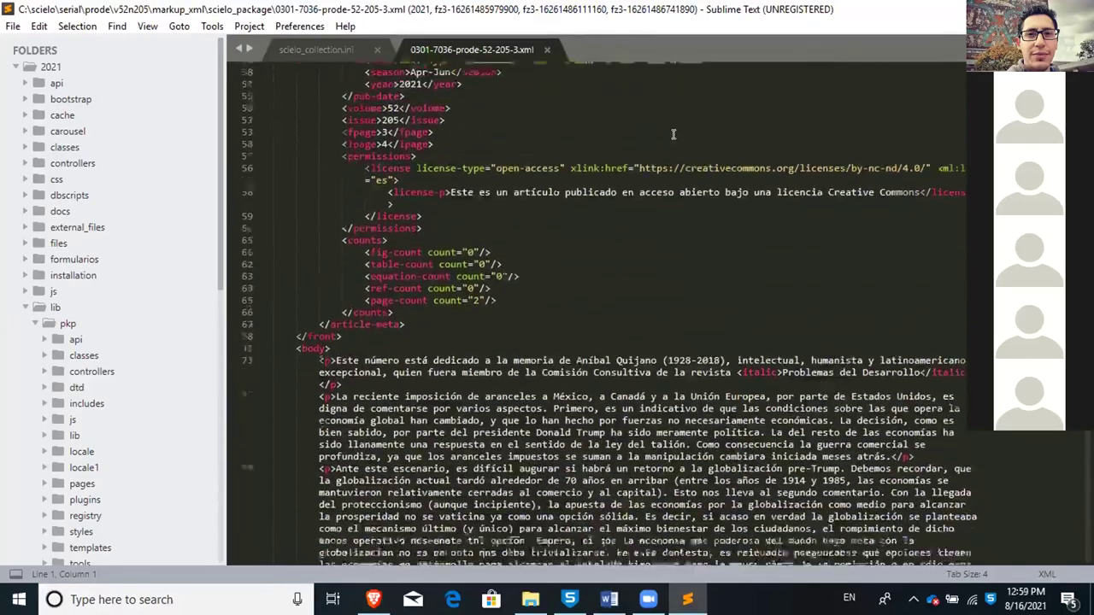
pyautogui.scroll(-3, 664, 134)
pyautogui.scroll(6, 664, 135)
pyautogui.scroll(20, 664, 134)
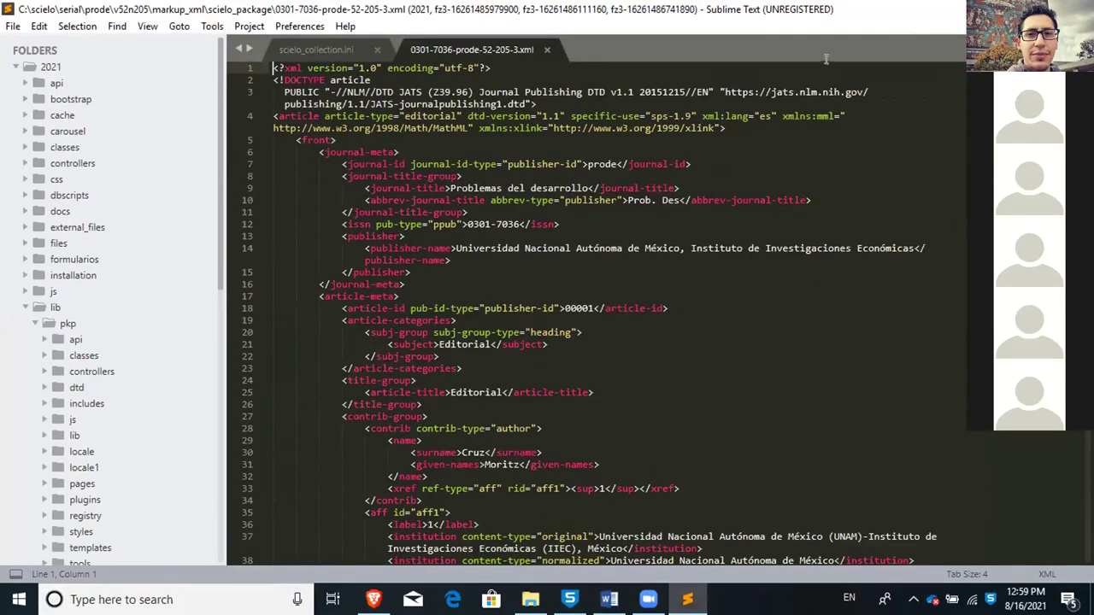
# Switch to File Explorer and open the bin folder under C:\scielo
pyautogui.hotkey('alt', 'Tab')
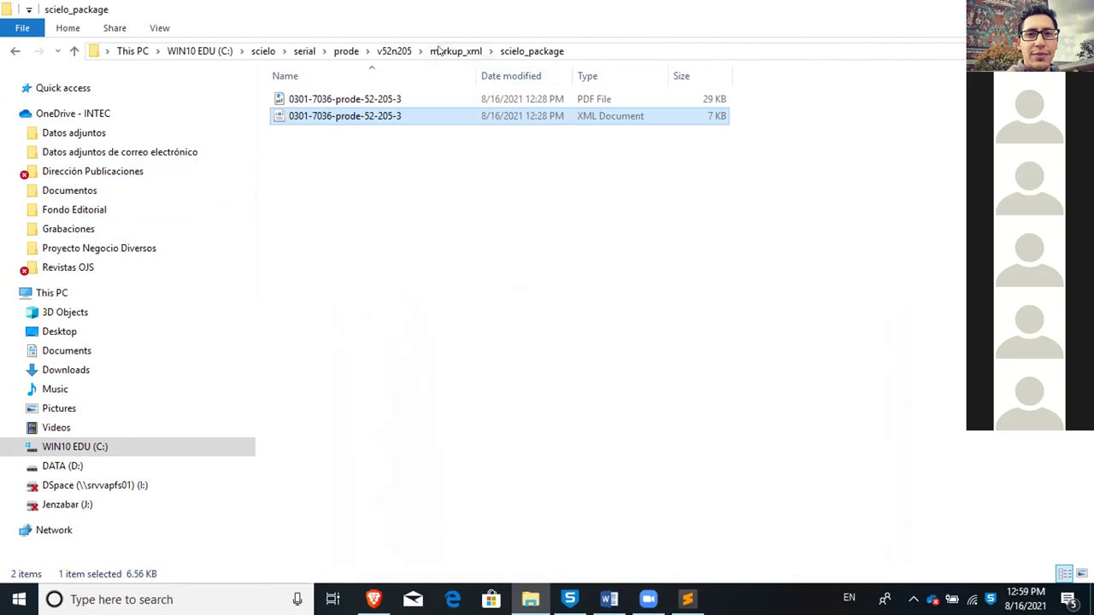
pyautogui.click(262, 51)
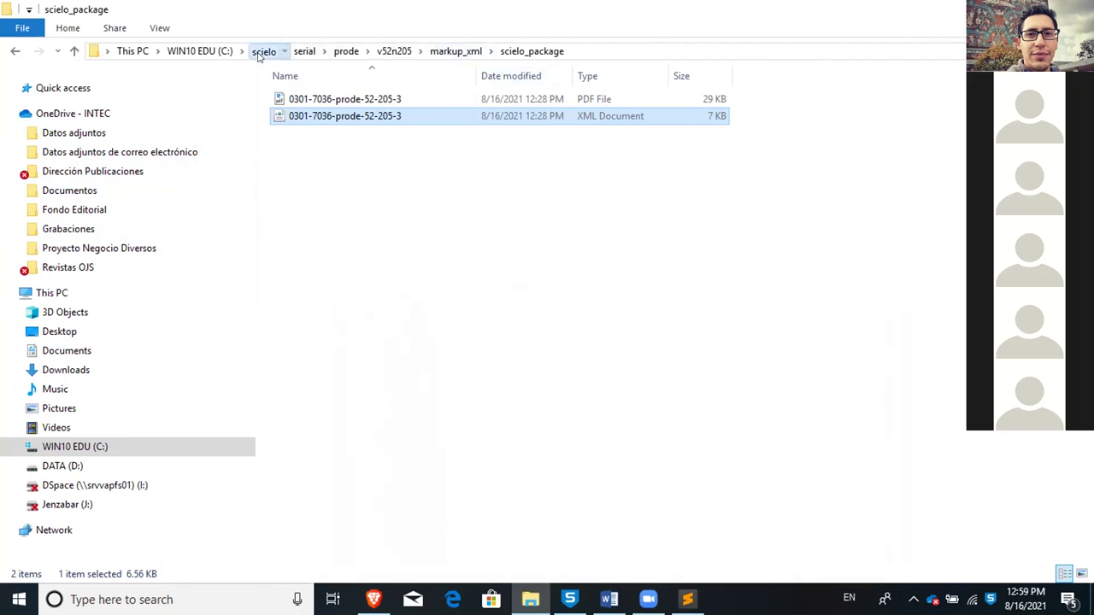
pyautogui.doubleClick(294, 115)
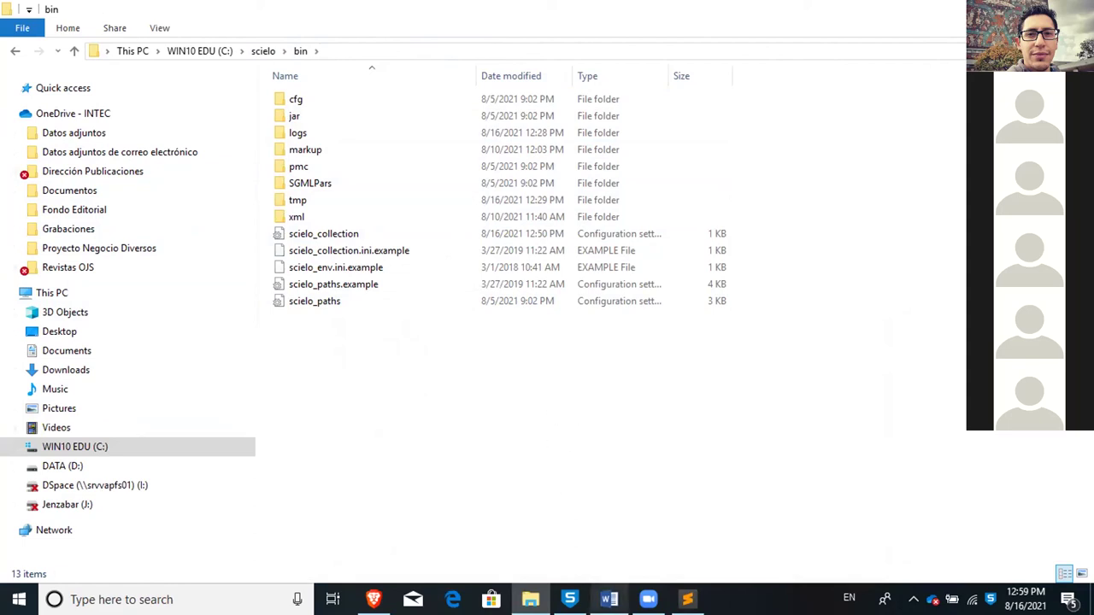
# Close the a1-3-4 document in Word, then show the desktop and close Sublime Text
pyautogui.moveTo(609, 599)
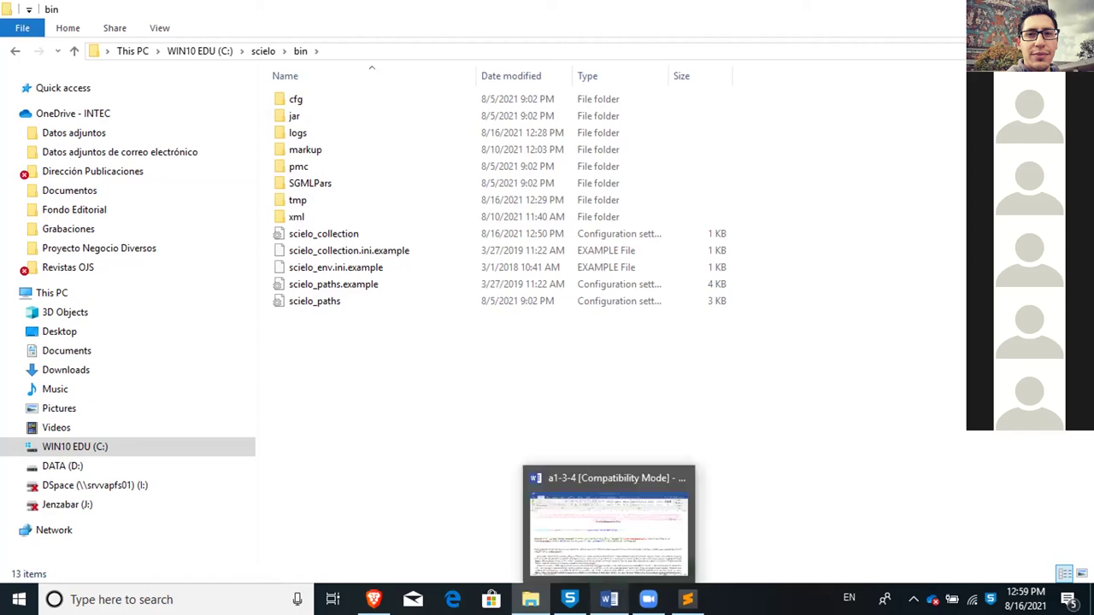
pyautogui.click(612, 523)
pyautogui.click(31, 237)
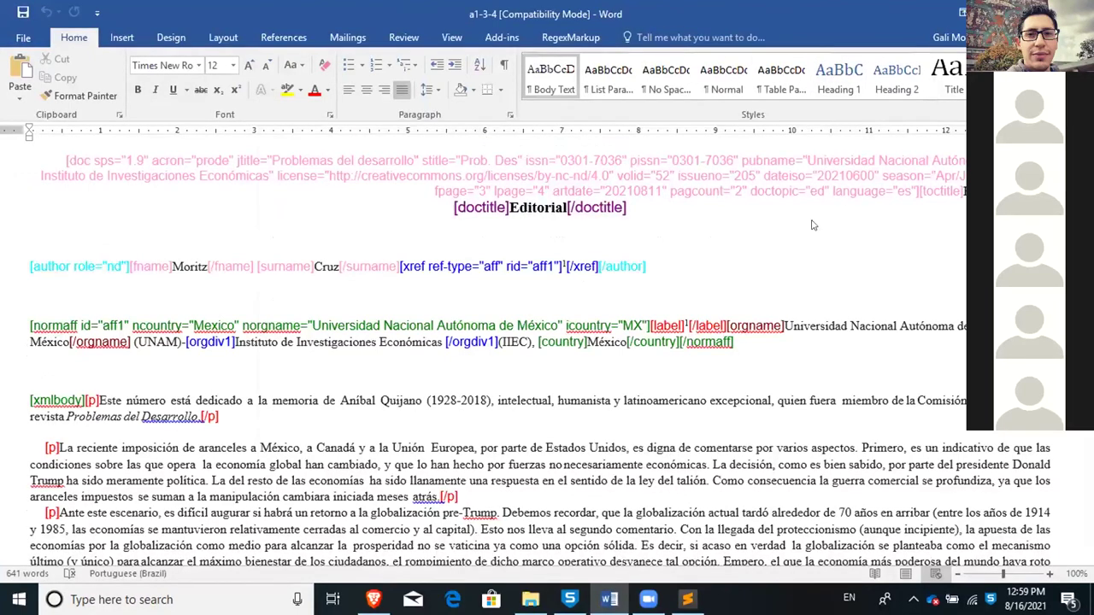
pyautogui.hotkey('alt', 'Tab')
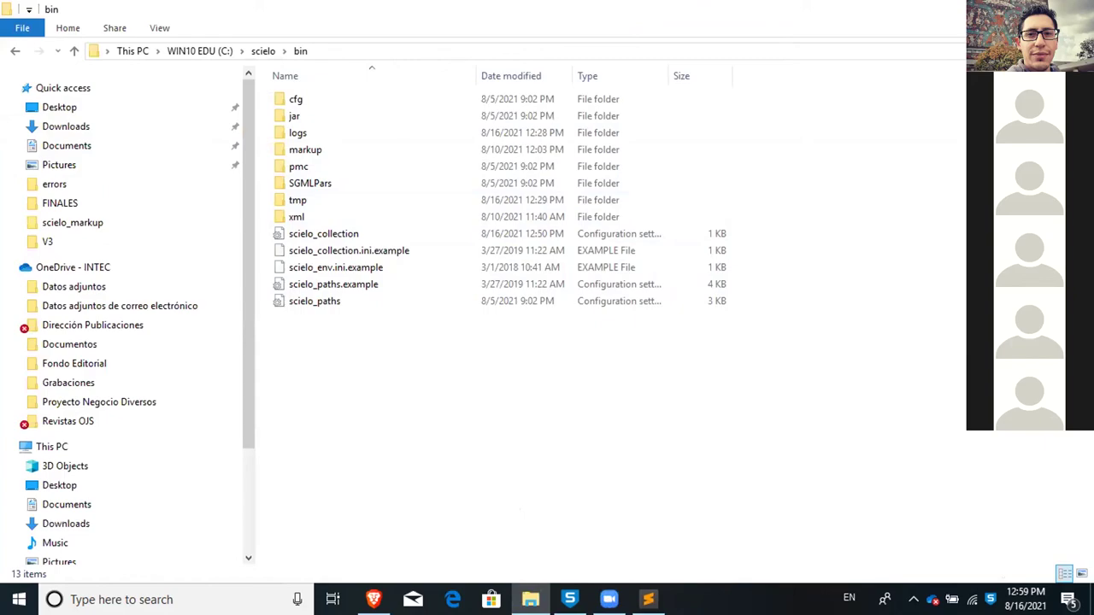
pyautogui.press('super+d')
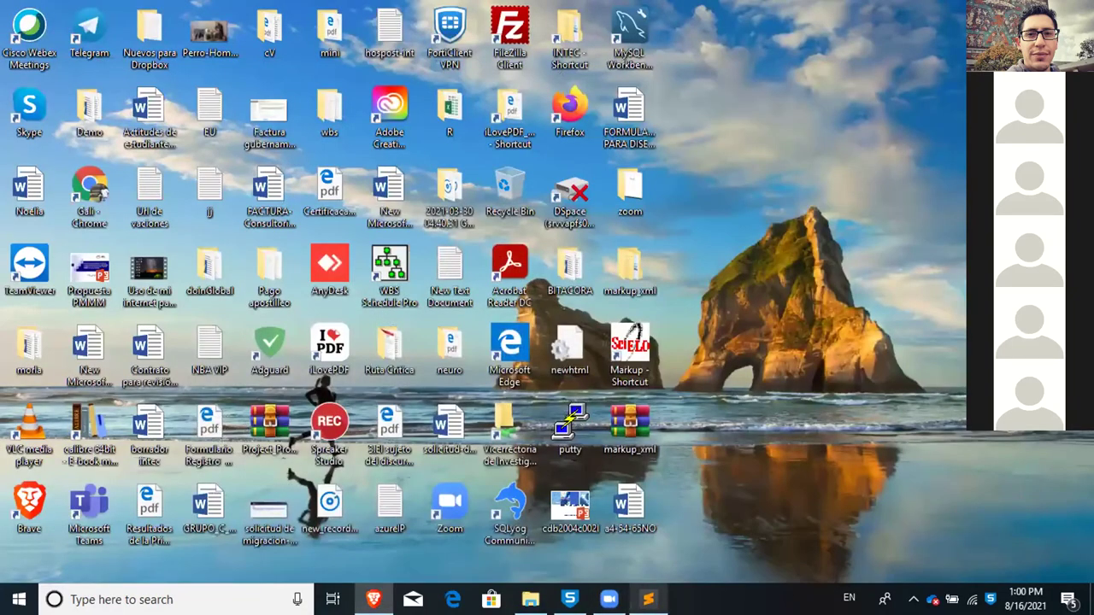
pyautogui.click(647, 599)
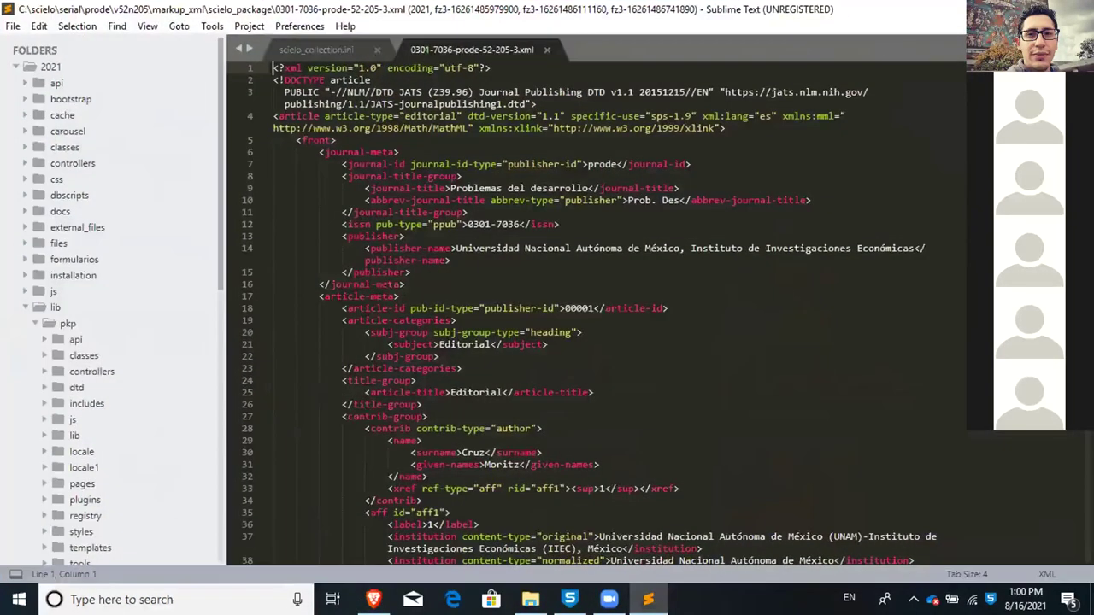
pyautogui.hotkey('alt', 'F4')
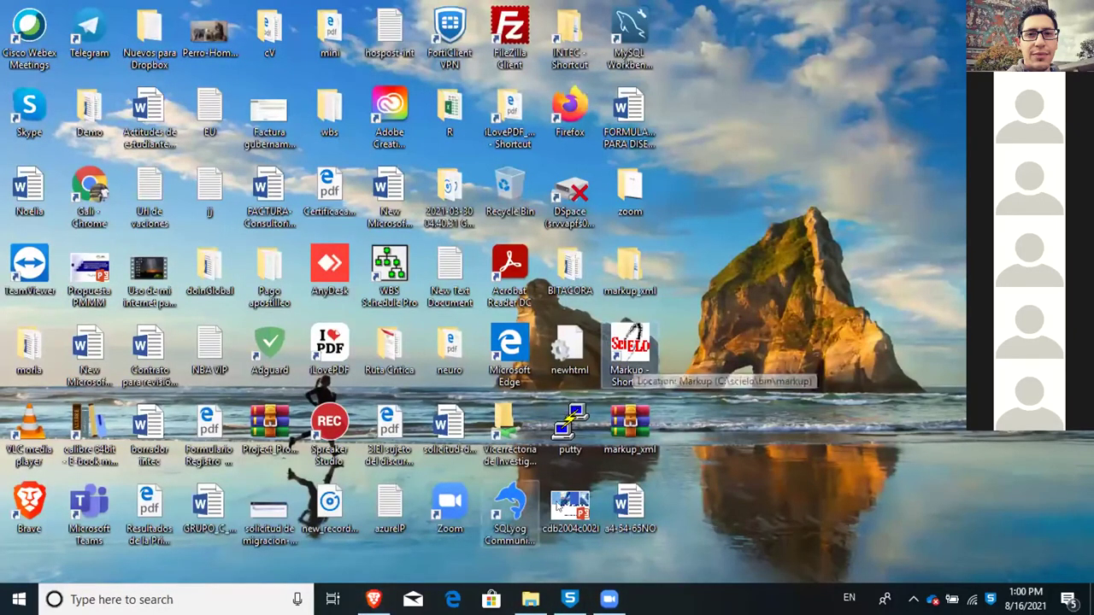
# Run the SciELO Markup desktop shortcut as administrator, start a blank Word document and enable its macros
pyautogui.rightClick(633, 343)
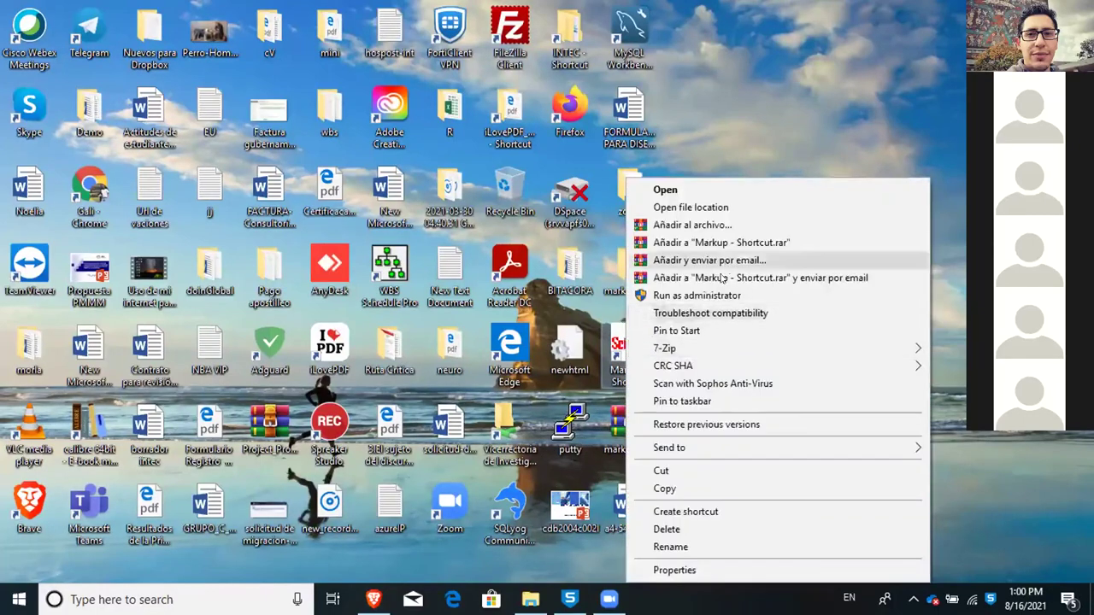
pyautogui.click(698, 295)
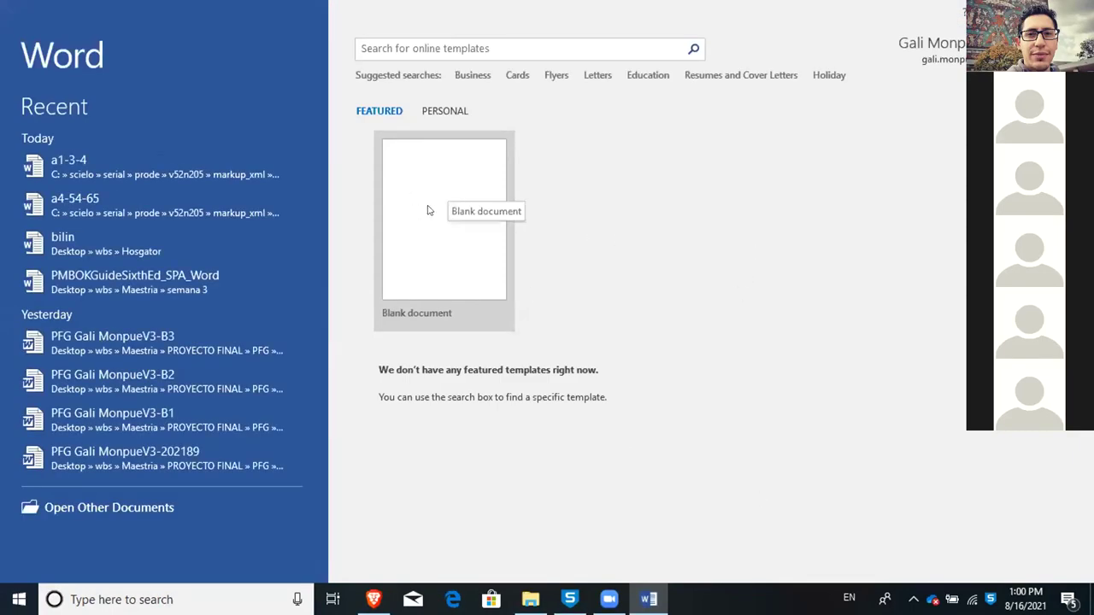
pyautogui.click(454, 200)
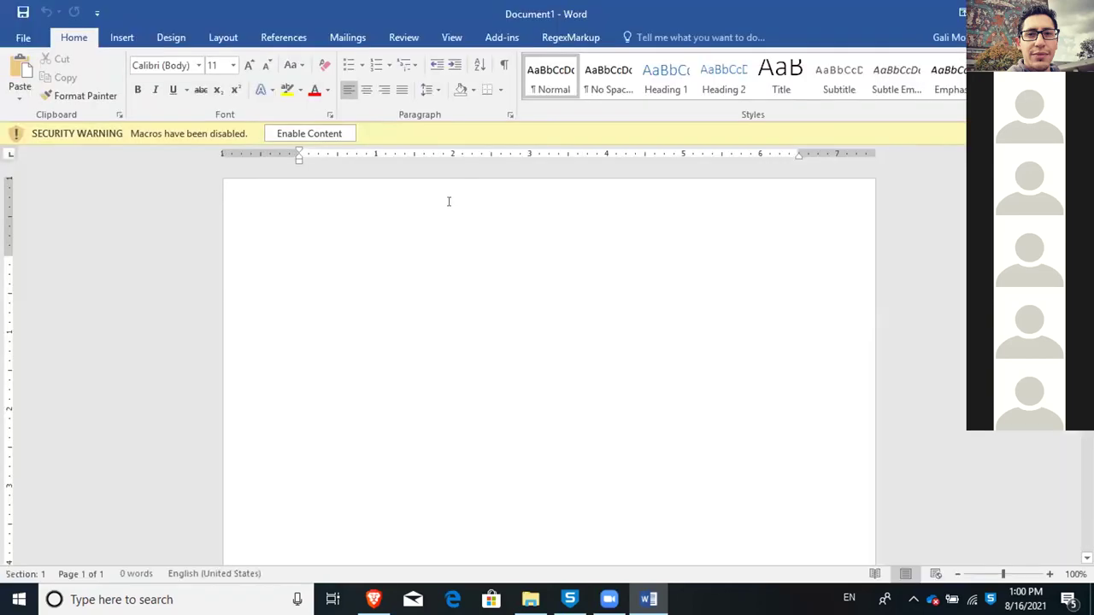
pyautogui.click(311, 135)
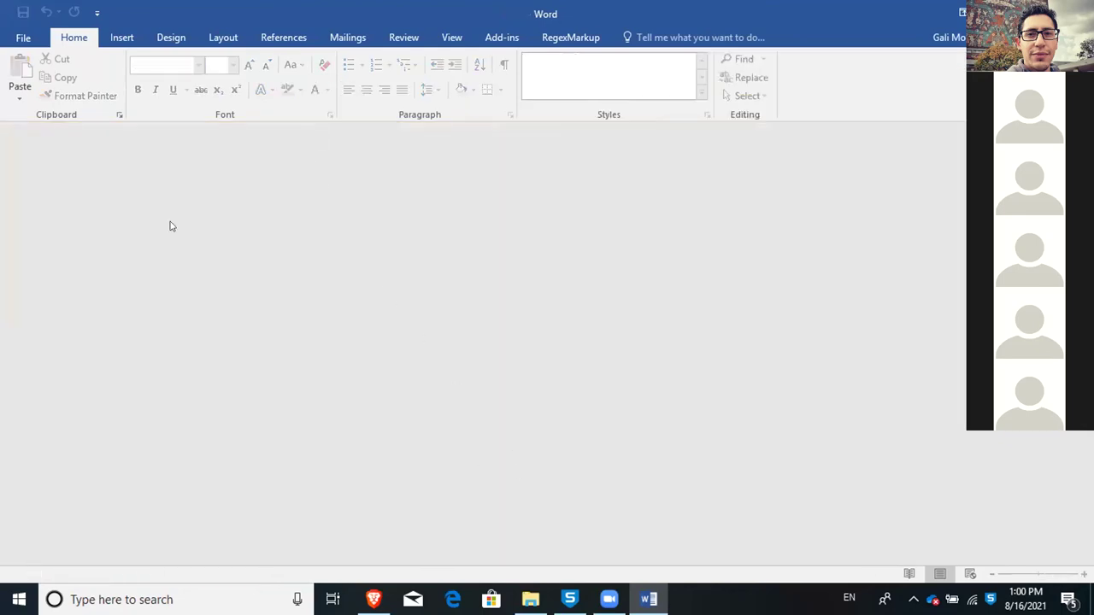
# Open the document a1-3-4 from C:\scielo\serial\prode\v52n205\markup_xml\scielo_markup
pyautogui.click(26, 37)
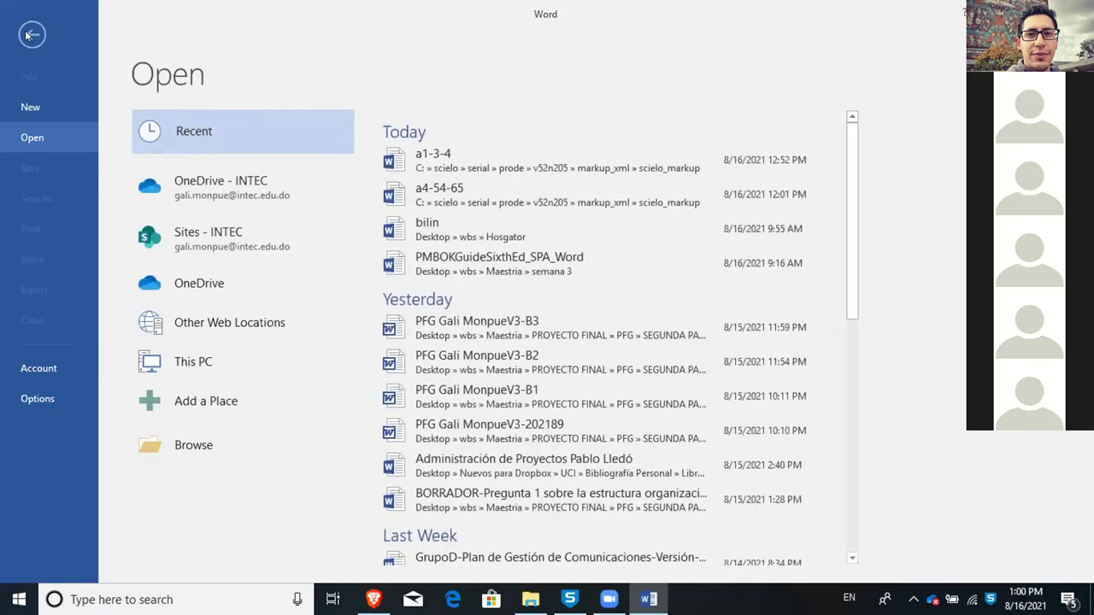
pyautogui.click(195, 445)
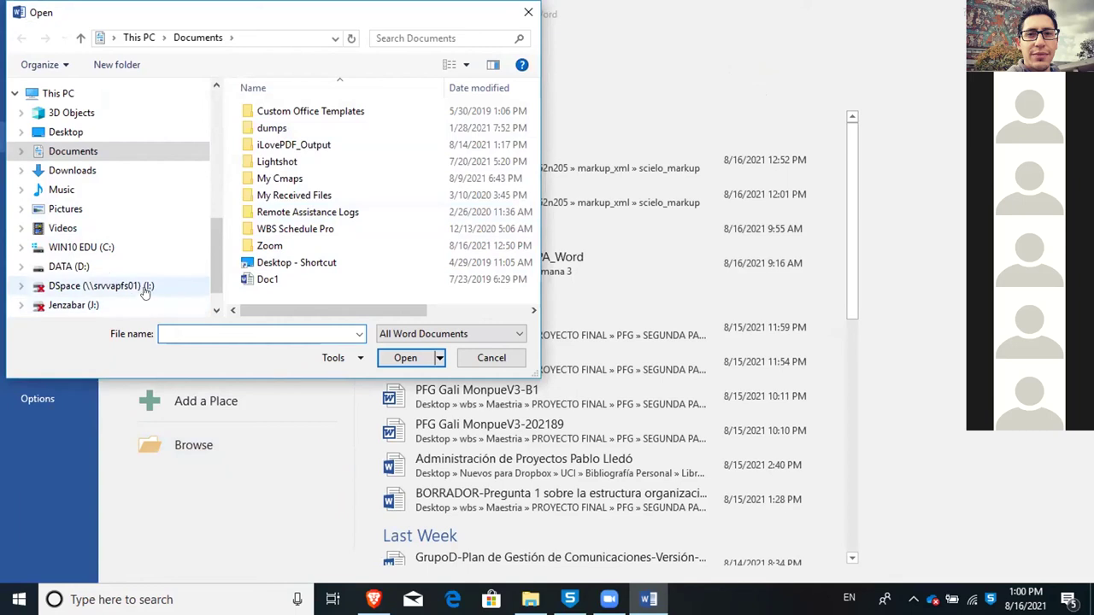
pyautogui.click(94, 250)
pyautogui.scroll(-2, 257, 216)
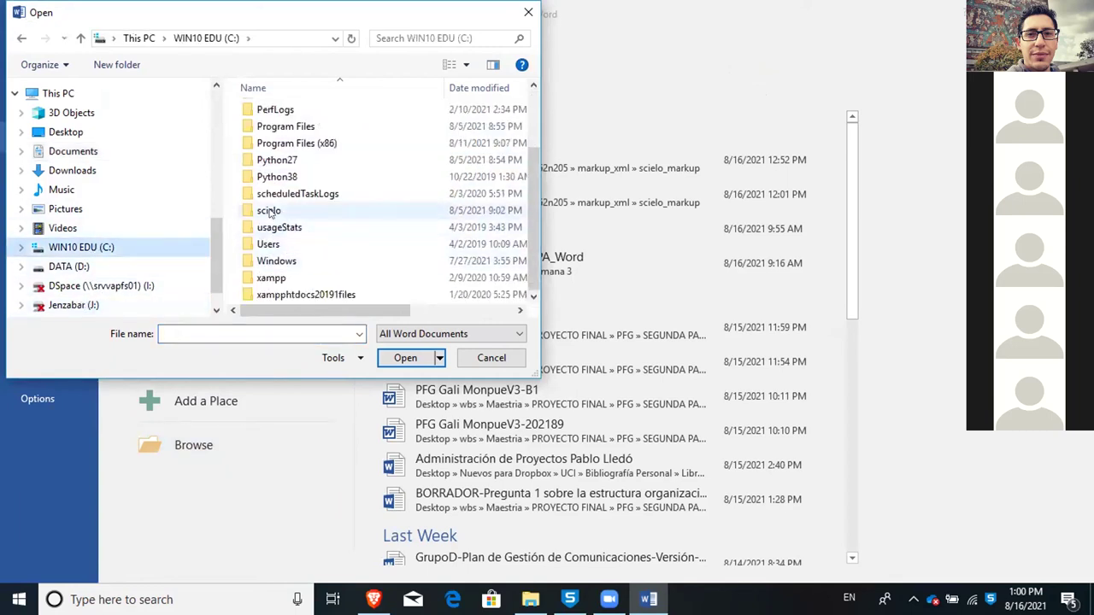
pyautogui.doubleClick(270, 213)
pyautogui.doubleClick(265, 146)
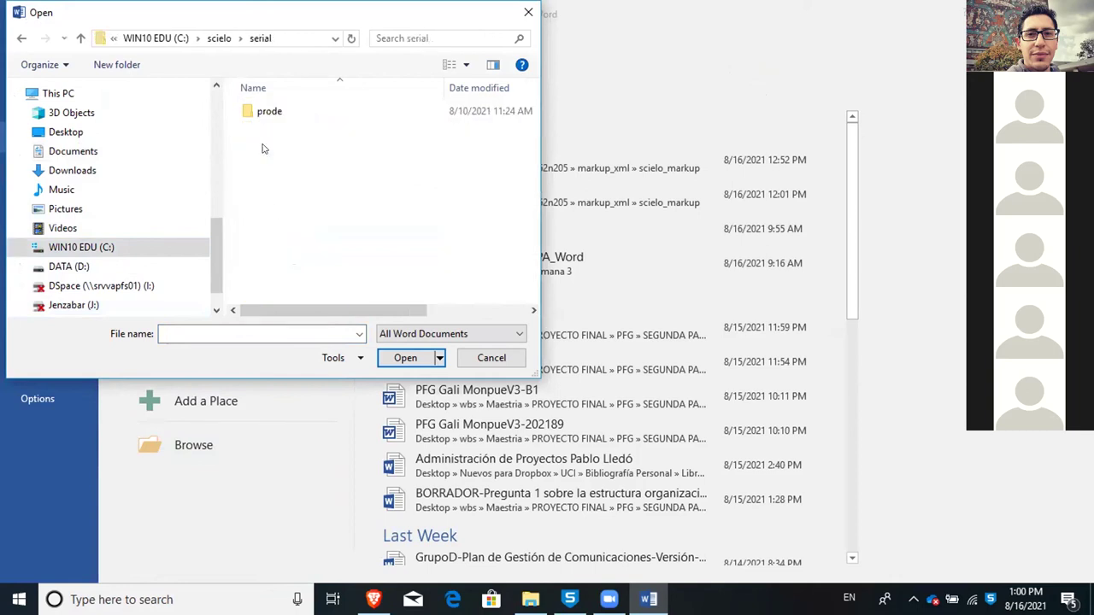
pyautogui.doubleClick(261, 116)
pyautogui.doubleClick(272, 115)
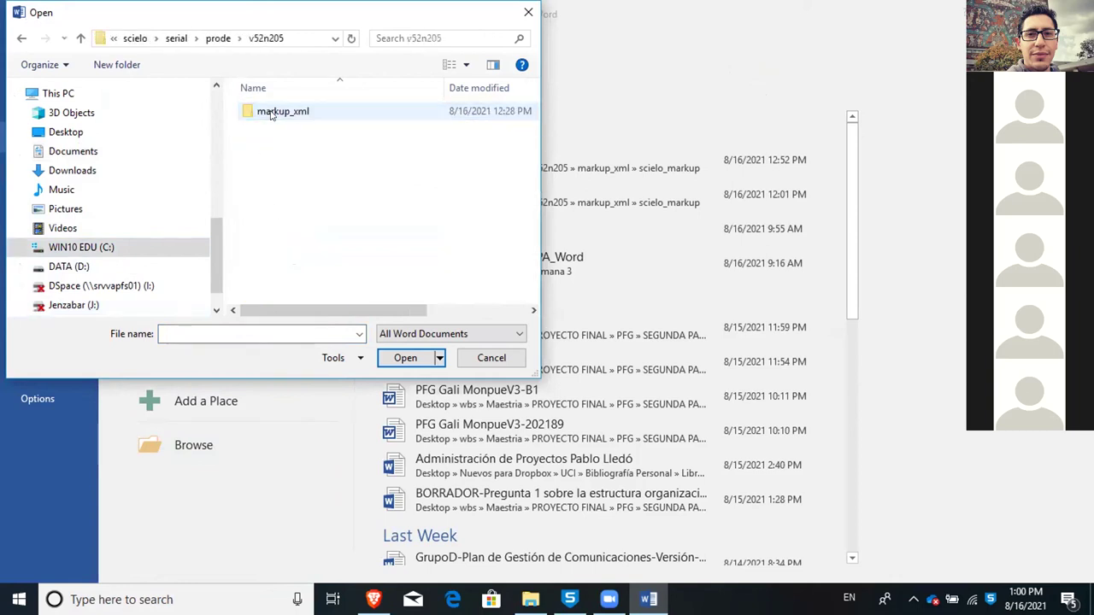
pyautogui.doubleClick(272, 114)
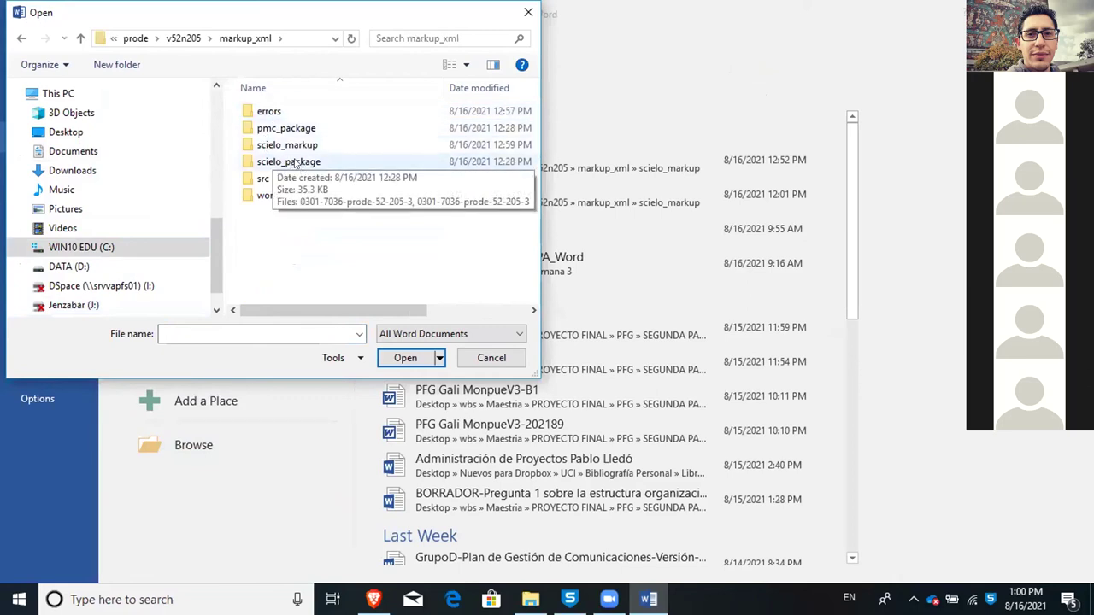
pyautogui.doubleClick(290, 146)
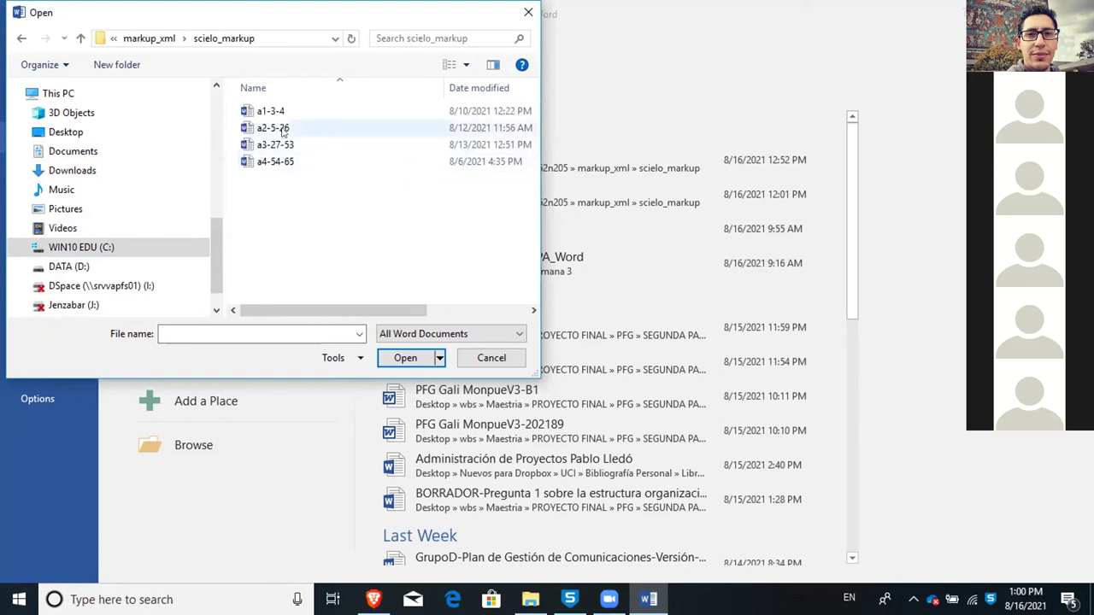
pyautogui.click(285, 111)
pyautogui.click(405, 357)
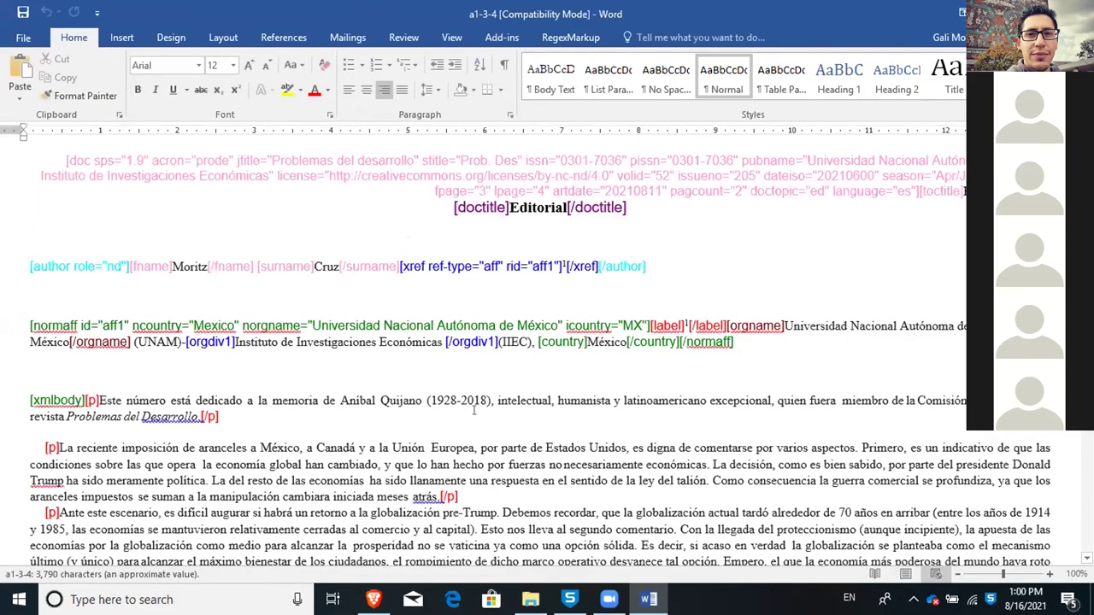
# Load the Marcación DTD-SciELO tools for a1-3-4 and generate its XML
pyautogui.click(501, 39)
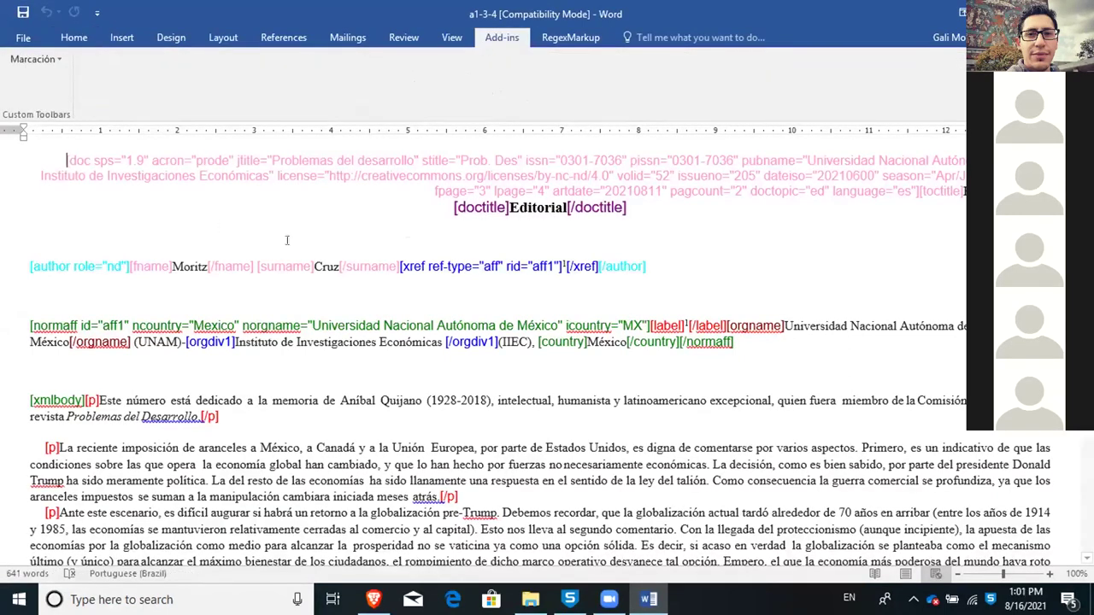
pyautogui.click(53, 59)
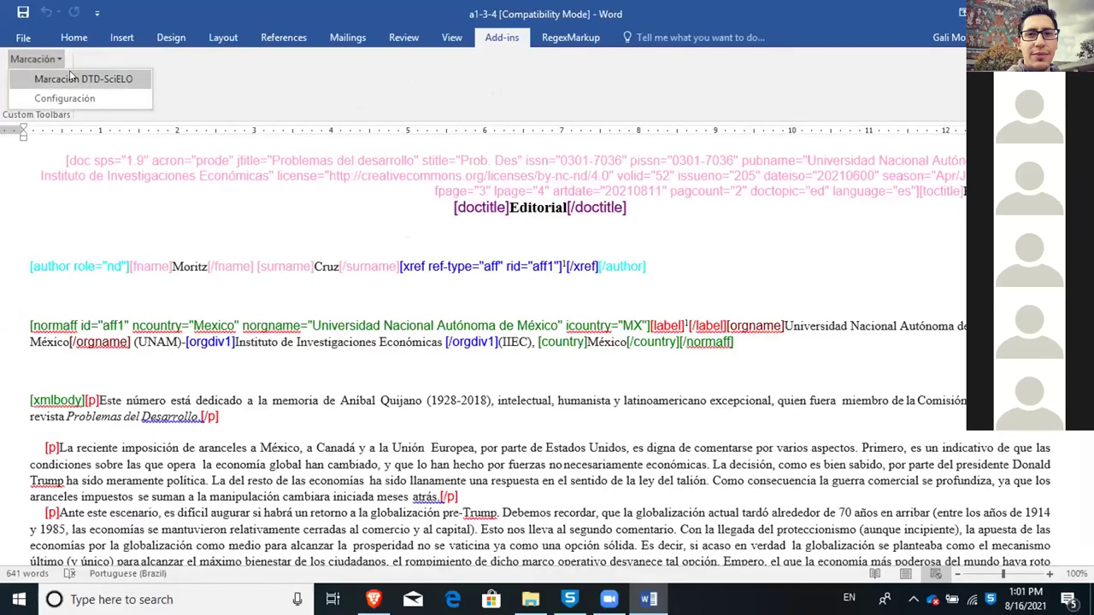
pyautogui.click(71, 78)
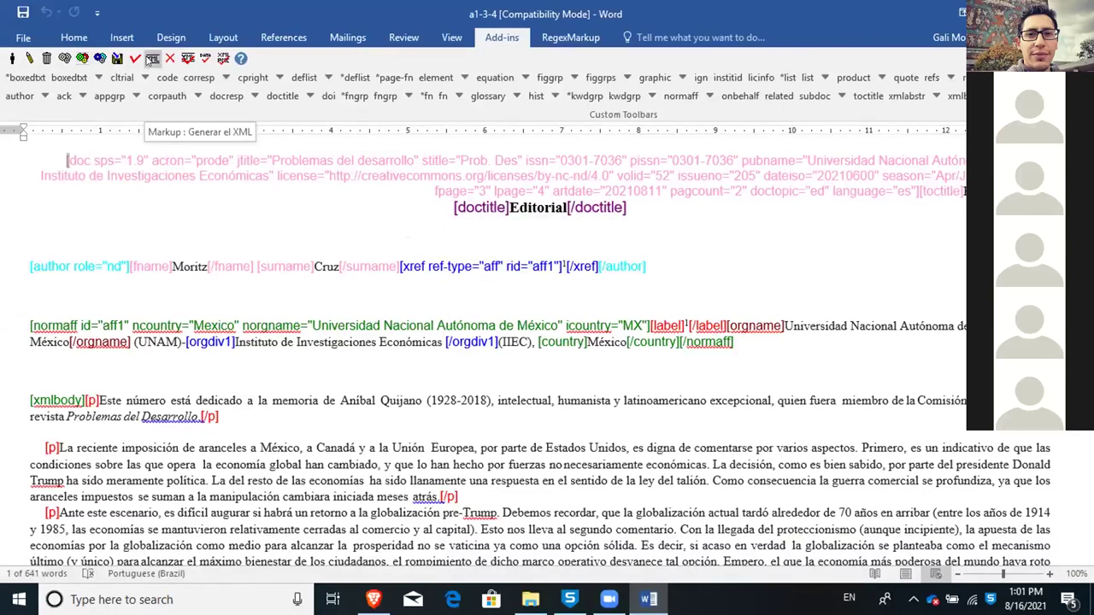
pyautogui.click(152, 59)
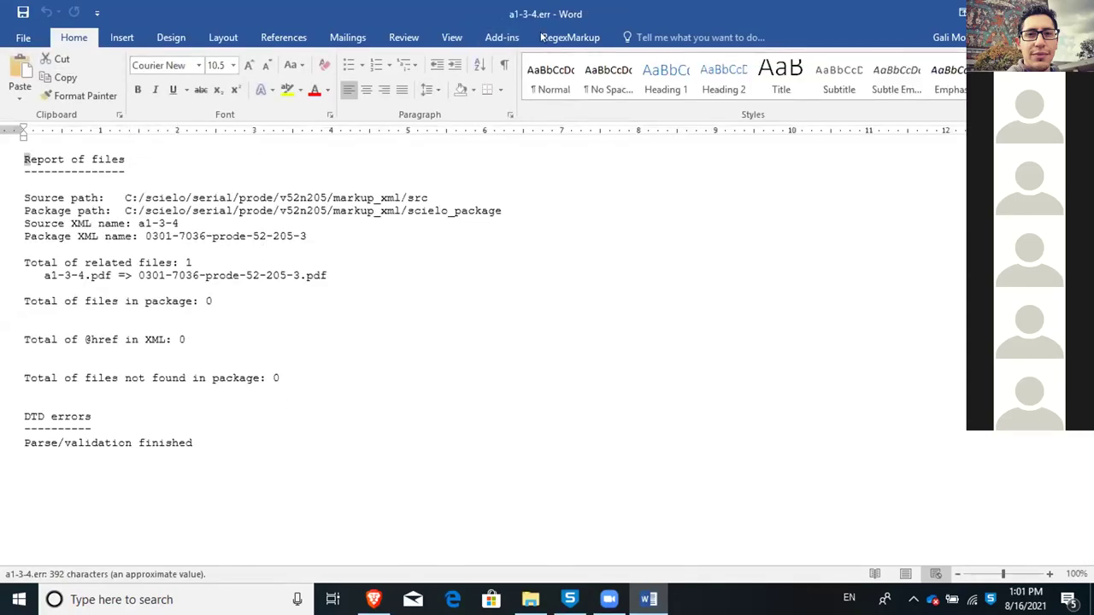
# Open the Packtools Style Checker report for the regenerated a1-3-4 package
pyautogui.click(503, 38)
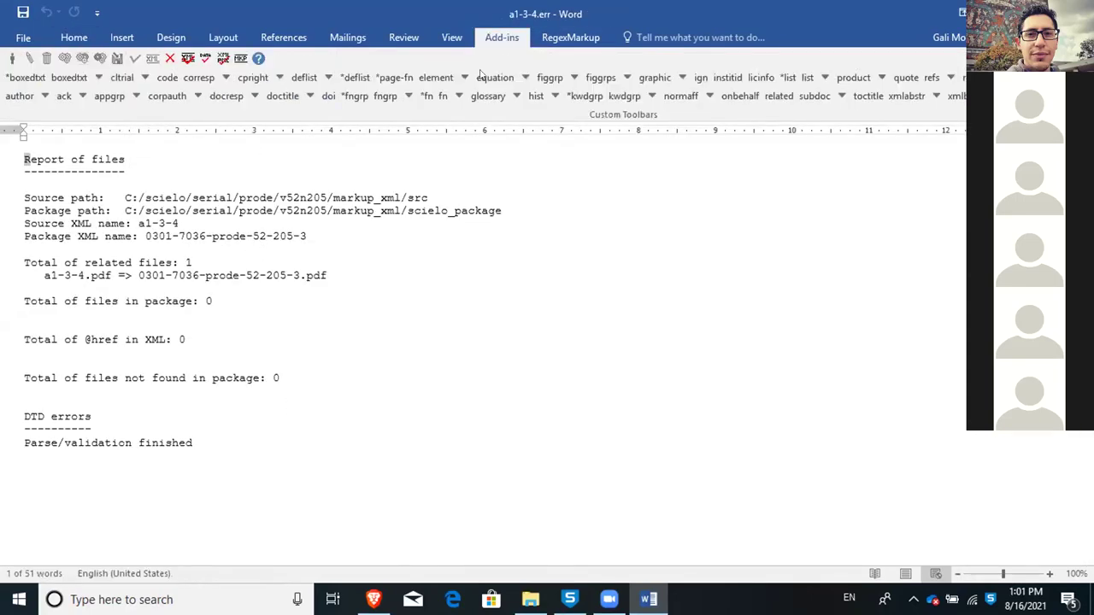
pyautogui.click(187, 59)
pyautogui.click(187, 57)
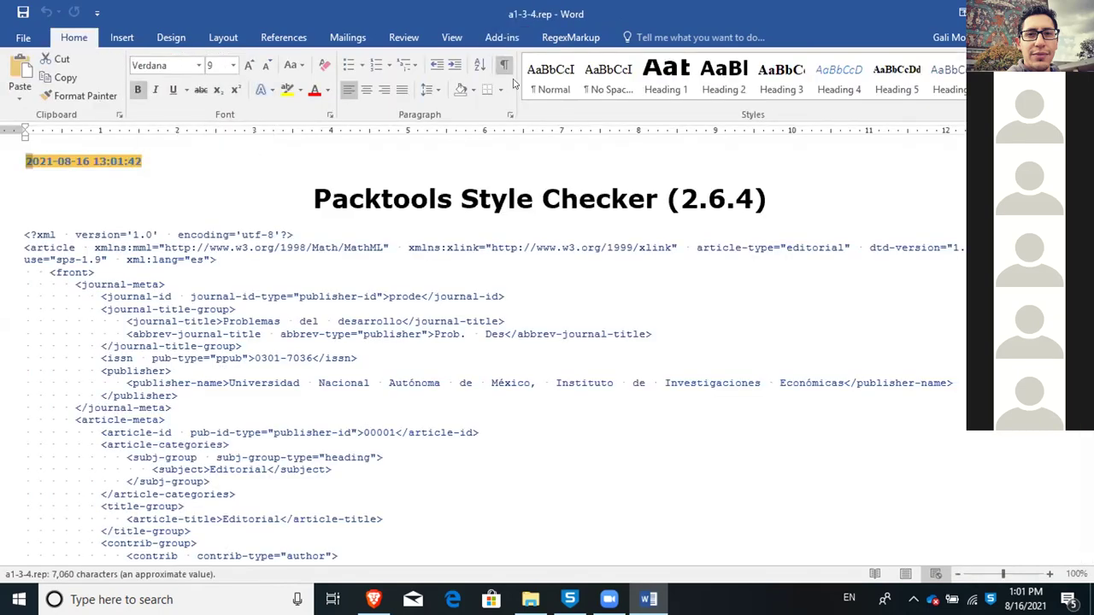
# Open the Data Quality Control report of a1-3-4 and review its error totals, article/front data and validation messages
pyautogui.click(495, 39)
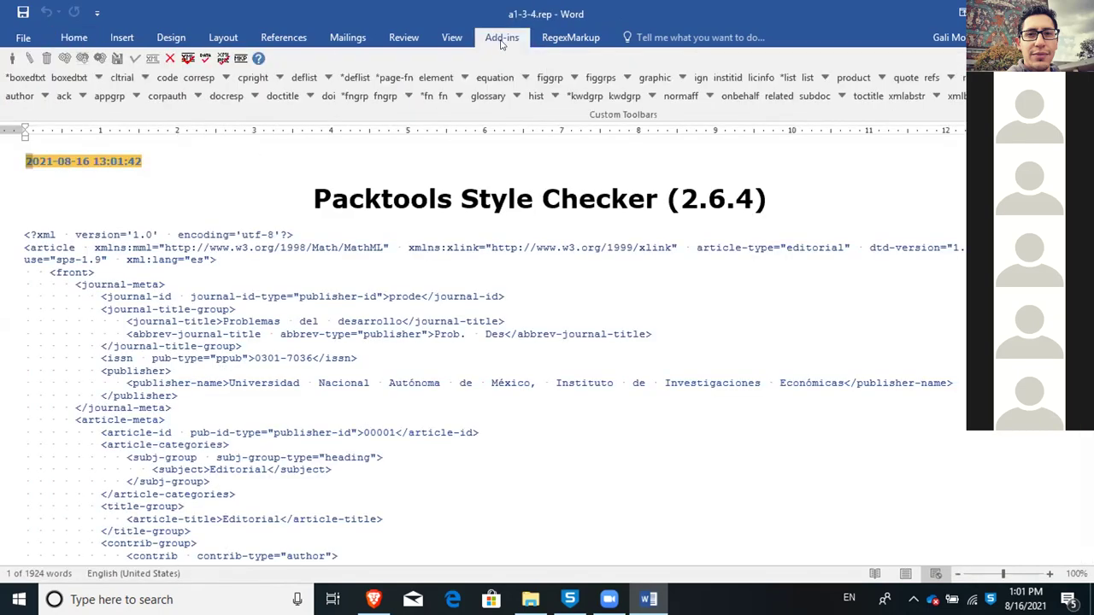
pyautogui.click(205, 57)
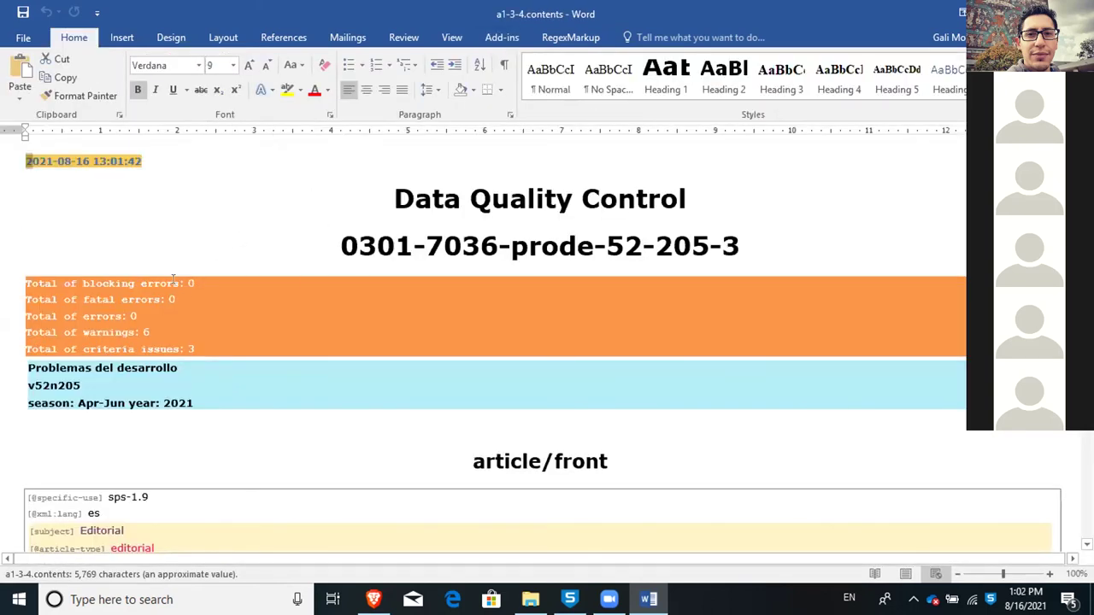
pyautogui.moveTo(180, 283); pyautogui.dragTo(195, 284)
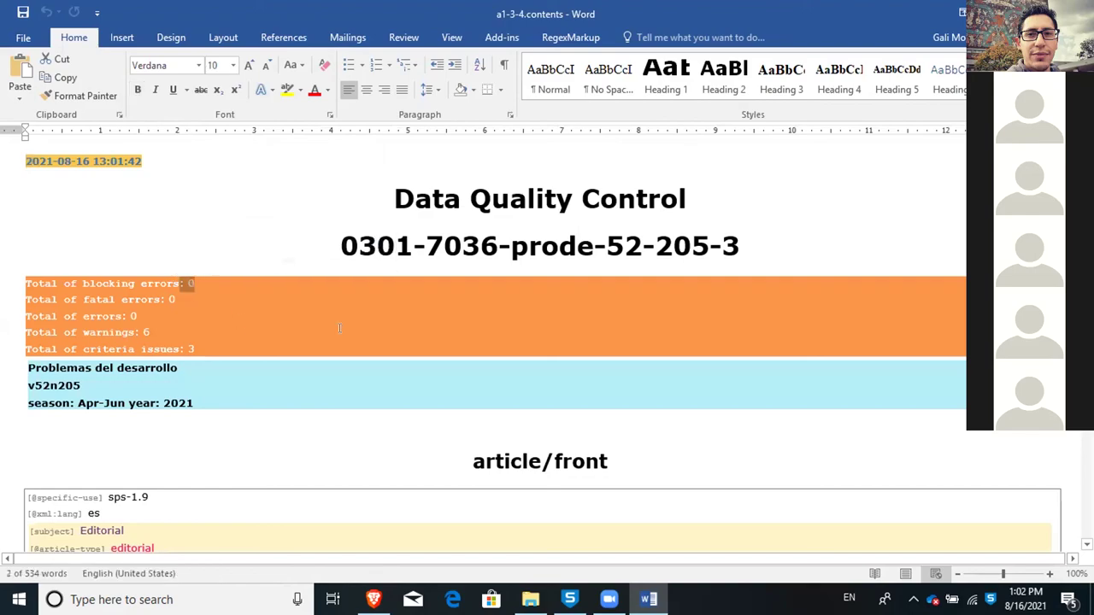
pyautogui.scroll(-15, 338, 326)
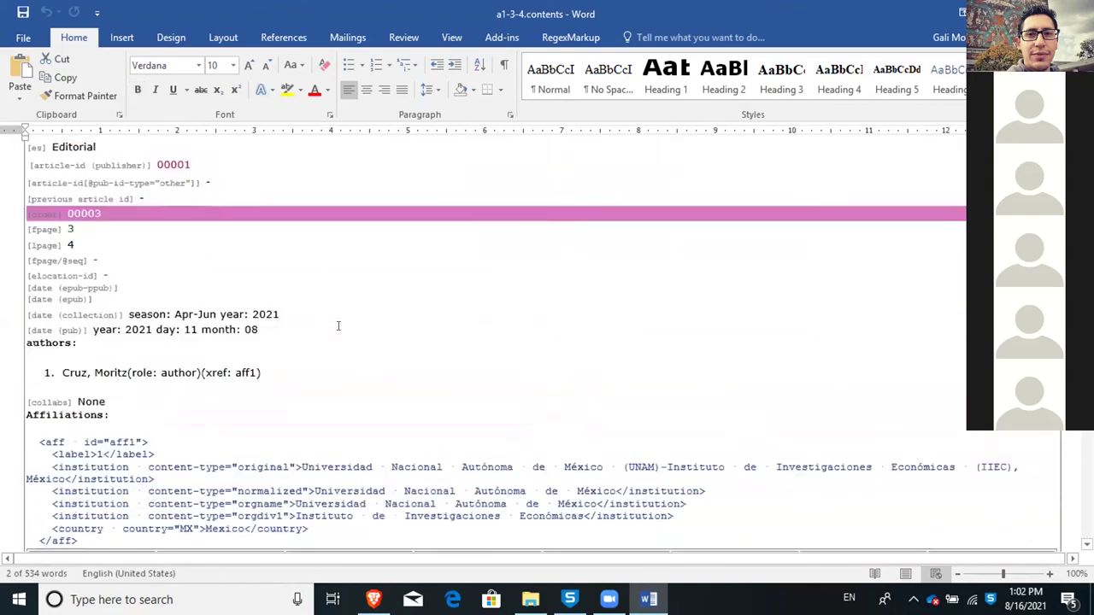
pyautogui.scroll(-9, 335, 319)
pyautogui.scroll(5, 398, 248)
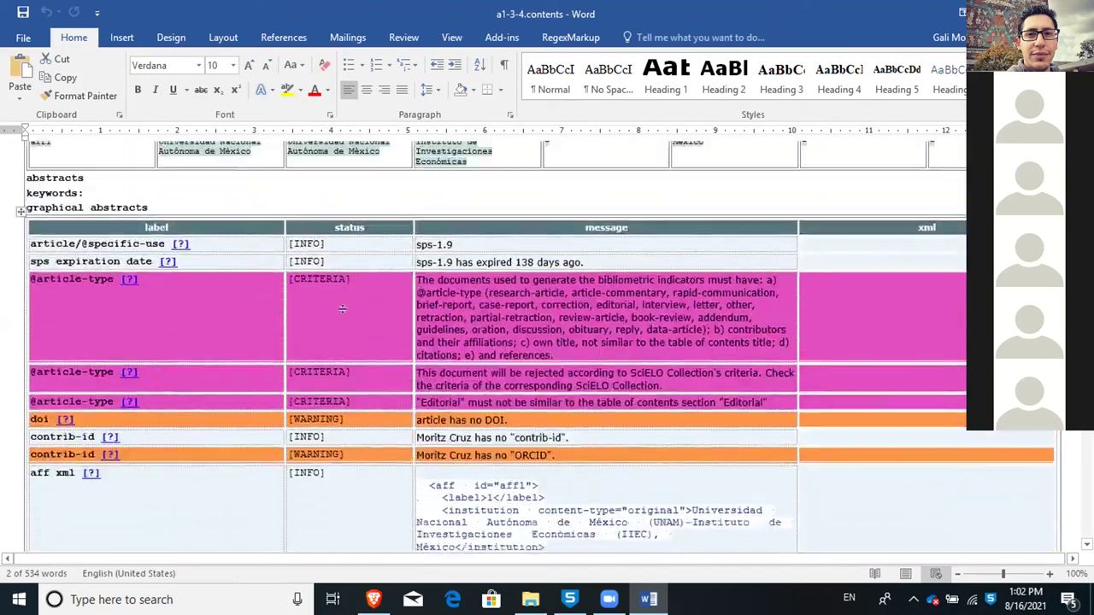
pyautogui.scroll(12, 398, 248)
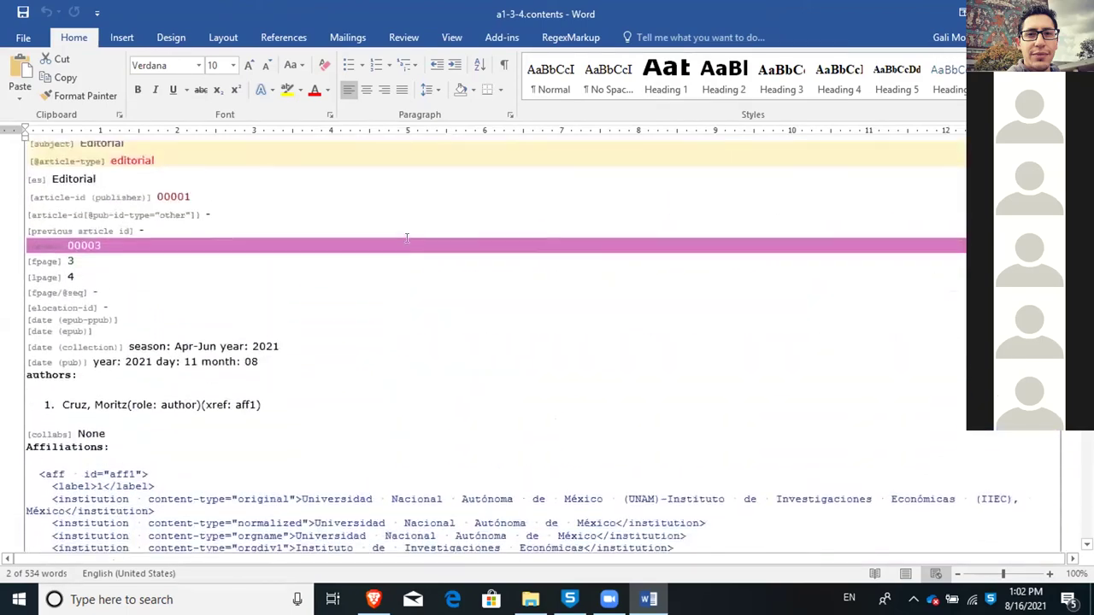